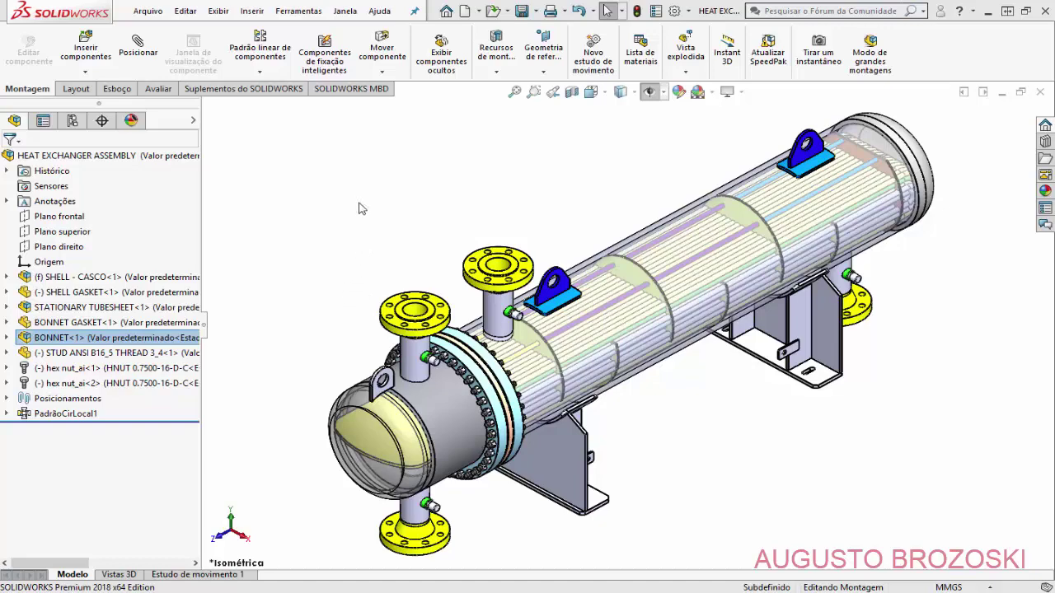
# Step: Bring the HEAT EXCHANGER ASSEMBLY - Folha1 drawing sheet forward from the Janela window list
pyautogui.click(345, 11)
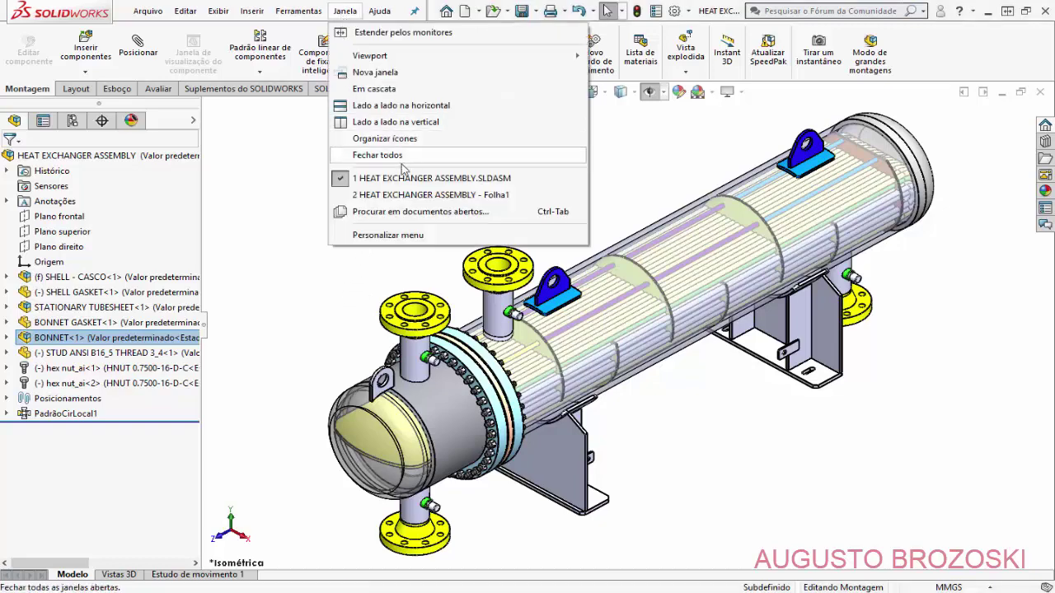
pyautogui.click(408, 194)
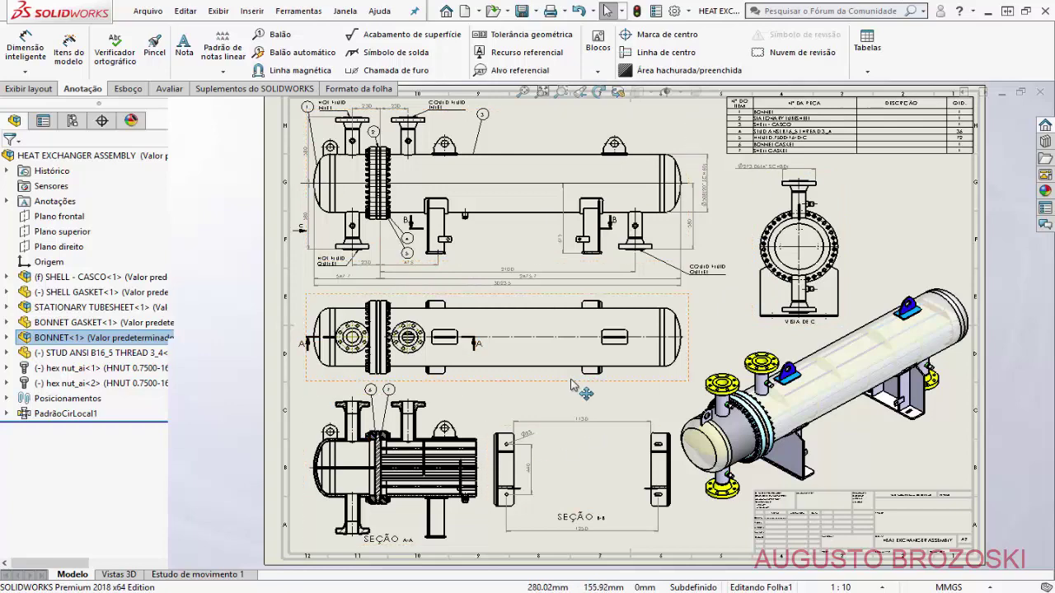
pyautogui.click(443, 552)
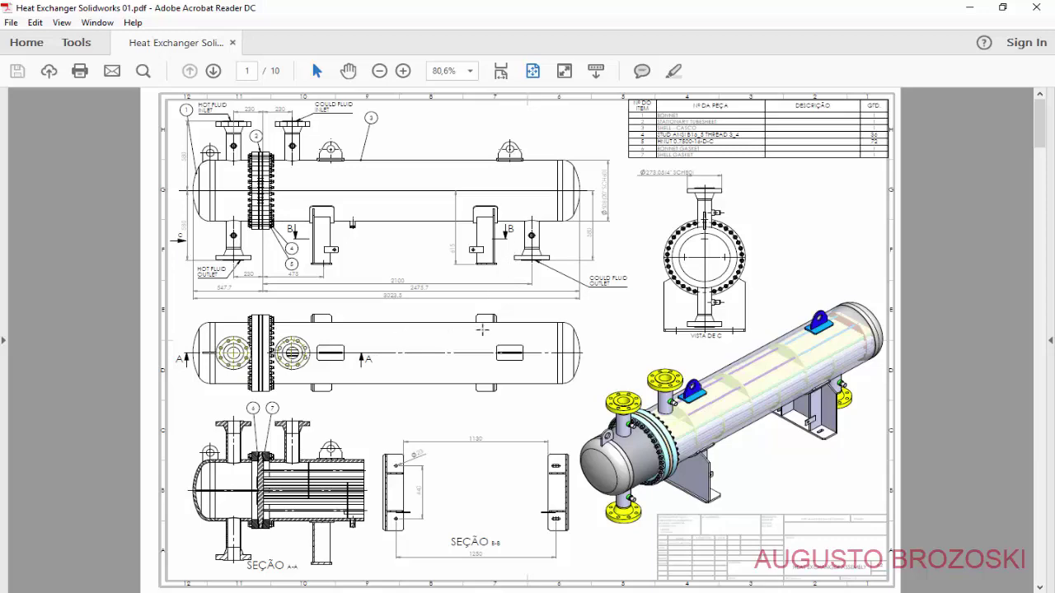
# Step: Page through the drawing PDF to page 10 and back to page 2, then minimize Acrobat
pyautogui.scroll(-3, 482, 330)
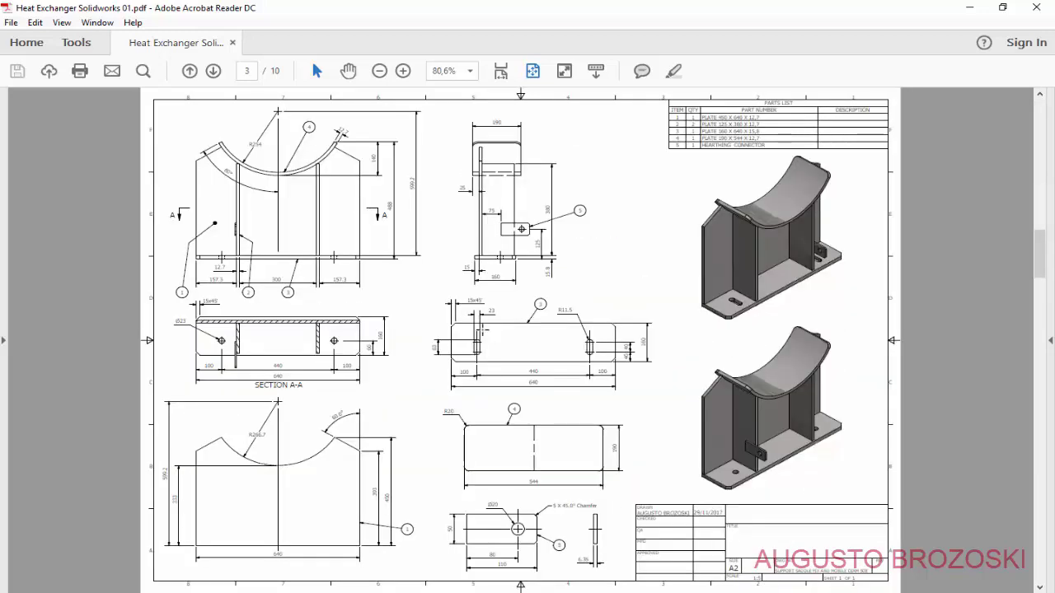
pyautogui.scroll(-5, 482, 330)
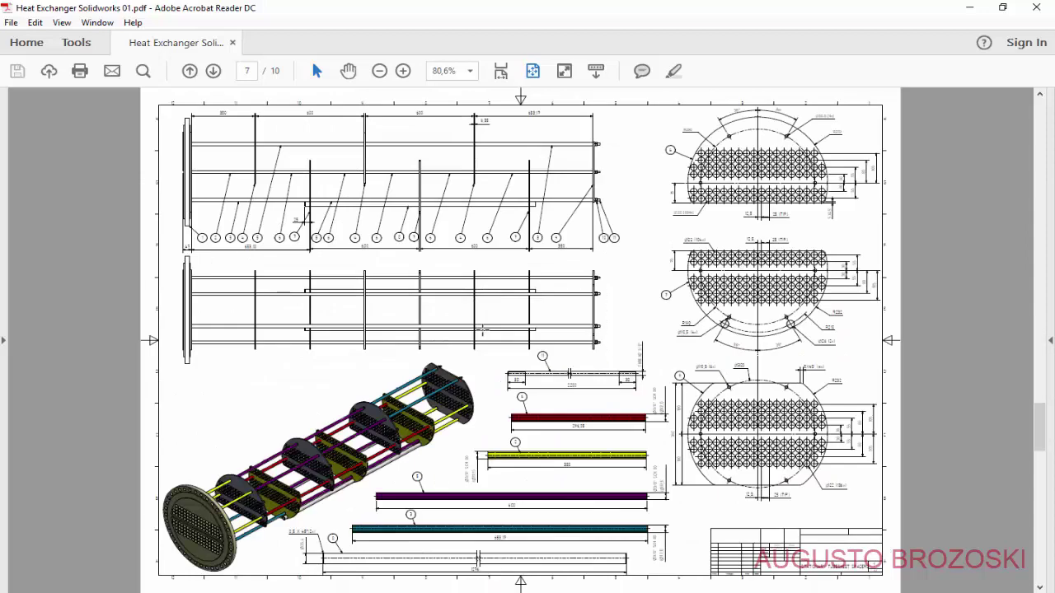
pyautogui.scroll(-1, 482, 330)
pyautogui.scroll(5, 482, 329)
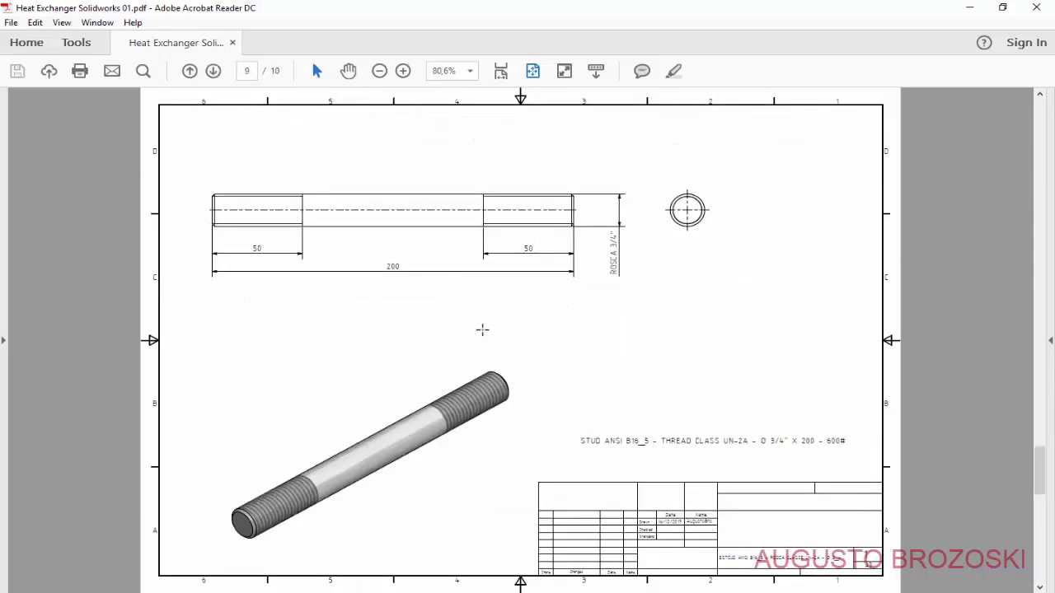
pyautogui.scroll(3, 483, 330)
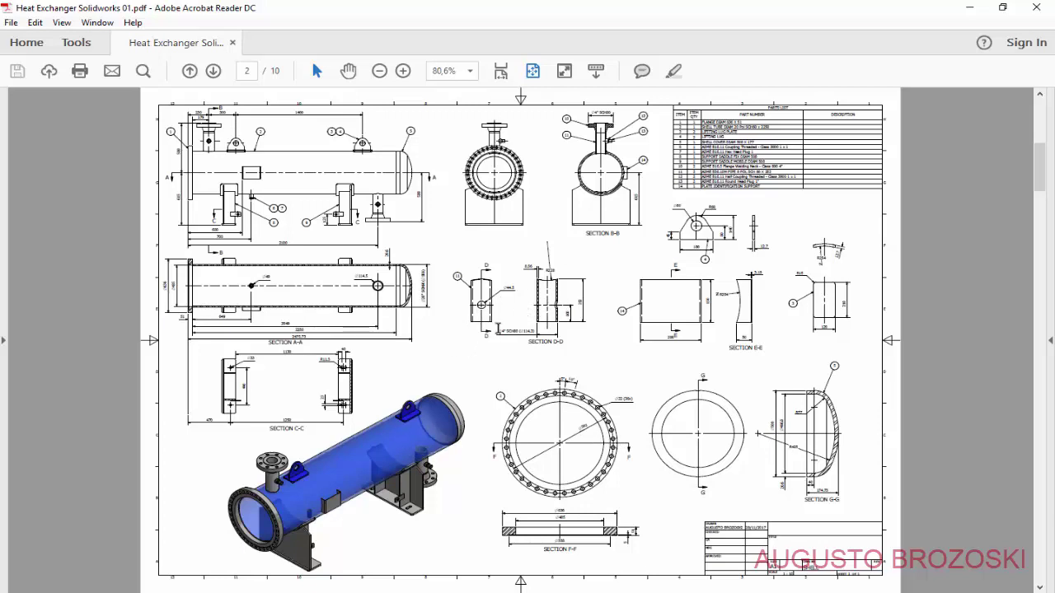
pyautogui.click(968, 7)
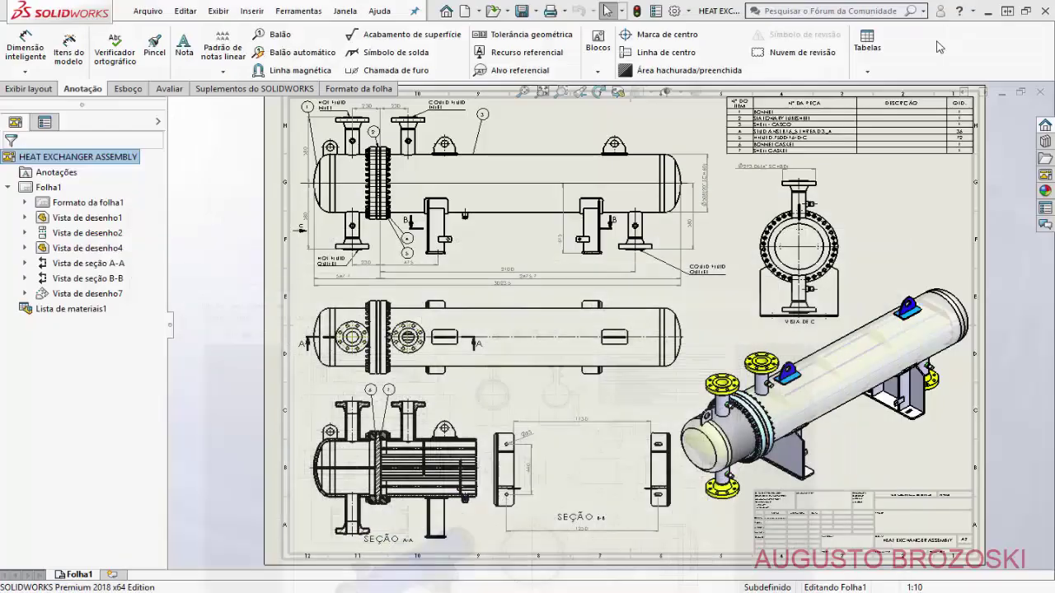
# Step: Switch back to the heat exchanger assembly window from the Janela list
pyautogui.click(345, 11)
pyautogui.click(403, 161)
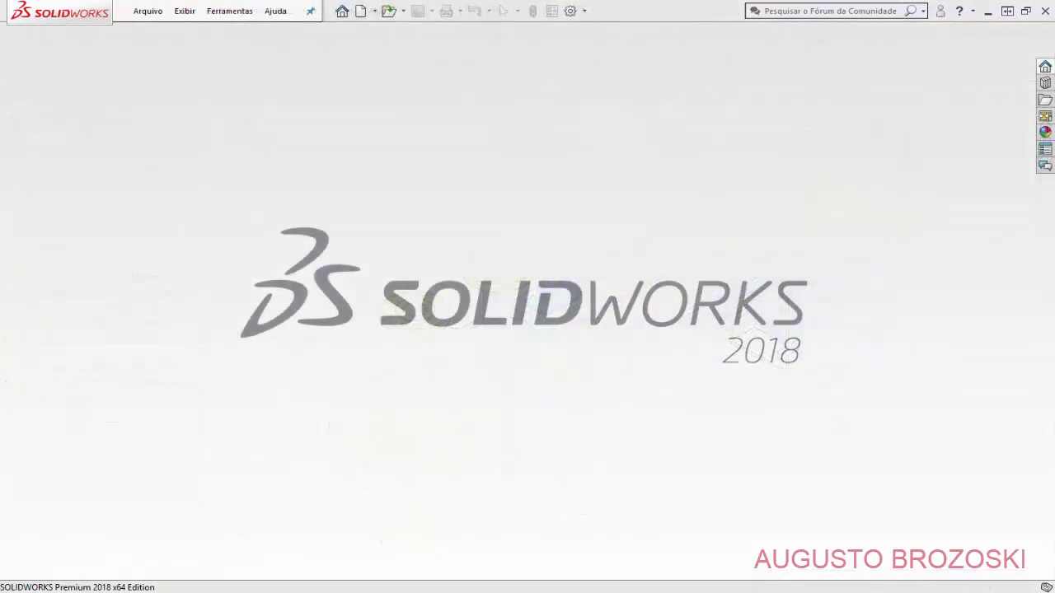
# Step: Zoom the page 2 shell drawing to 150% and pan right to read the parts list
pyautogui.click(358, 572)
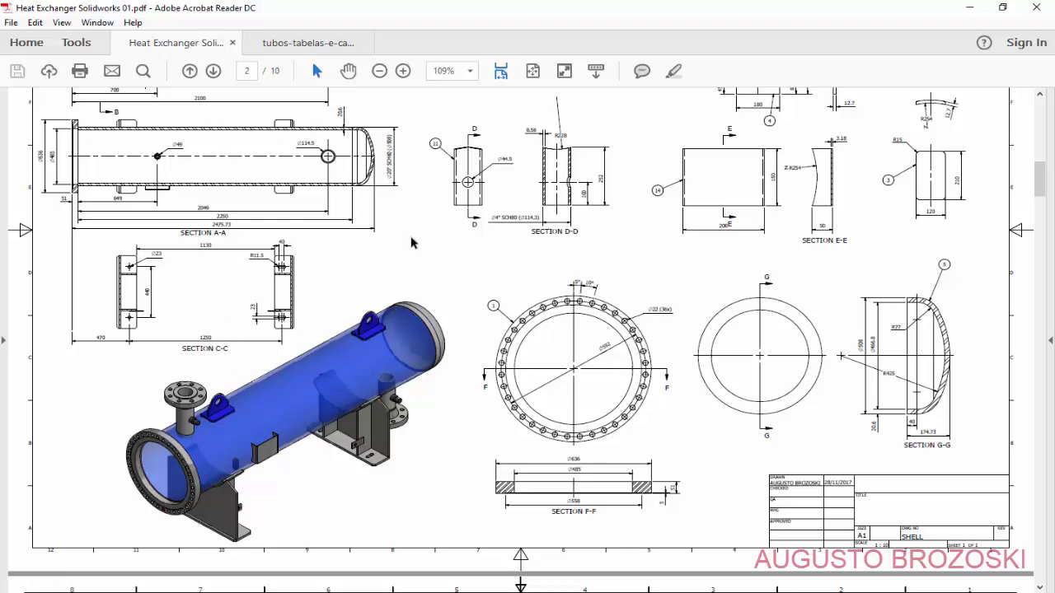
pyautogui.scroll(5, 382, 303)
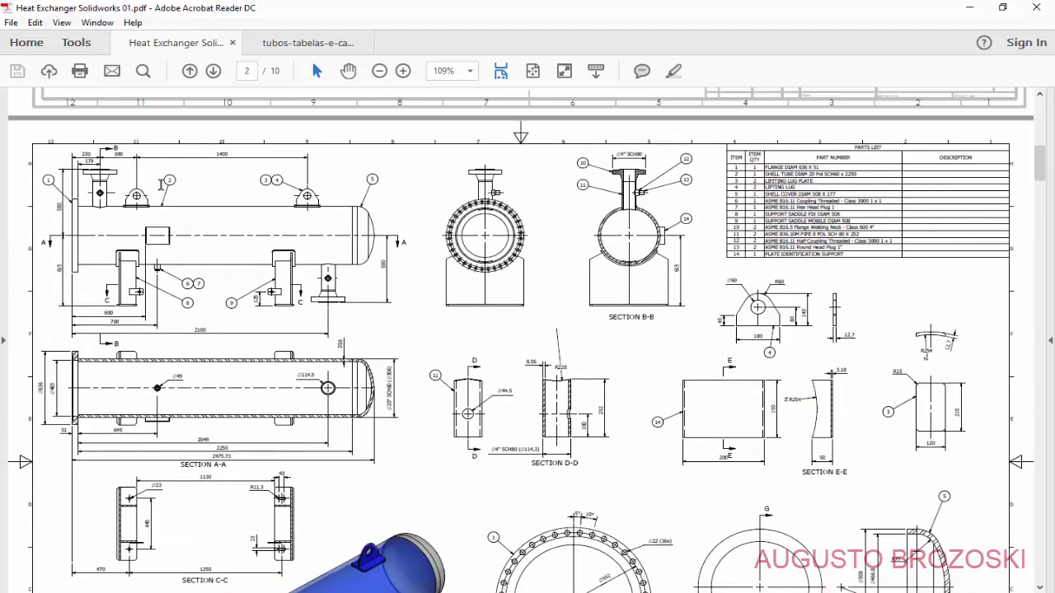
pyautogui.click(403, 70)
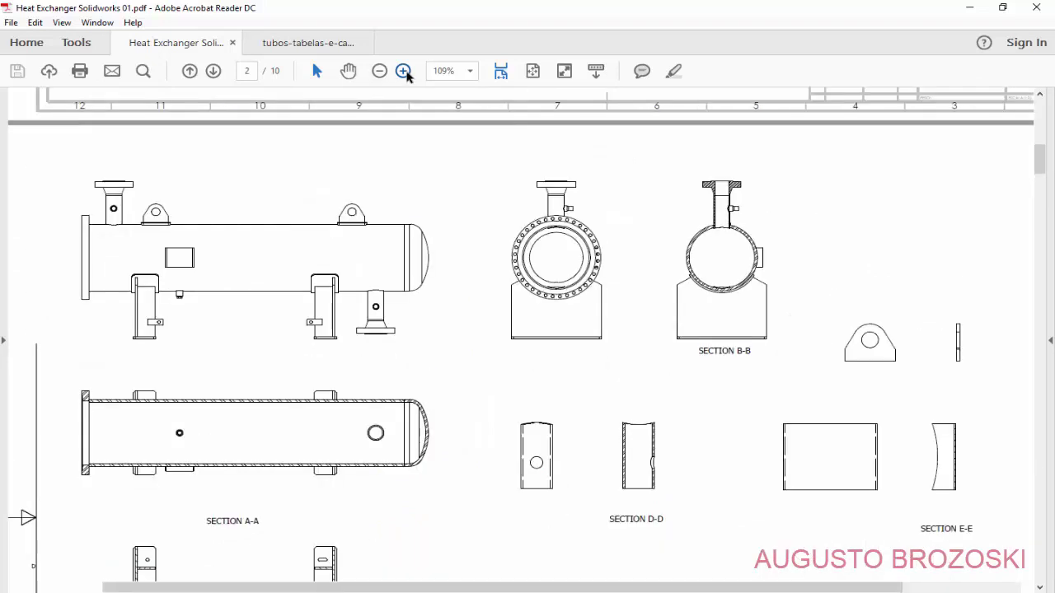
pyautogui.click(403, 70)
pyautogui.moveTo(476, 591); pyautogui.dragTo(730, 591)
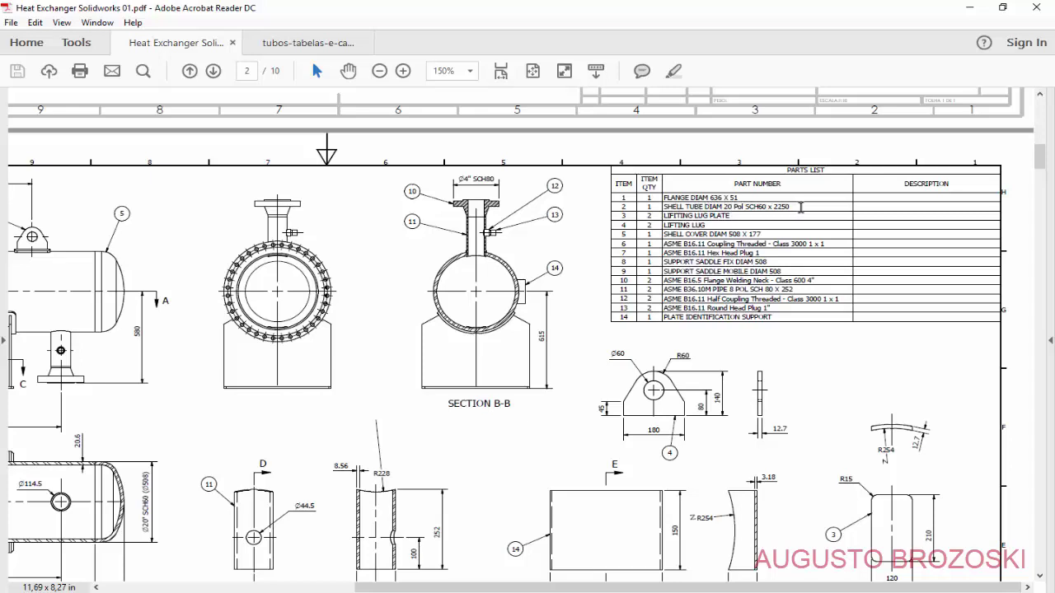
pyautogui.click(967, 8)
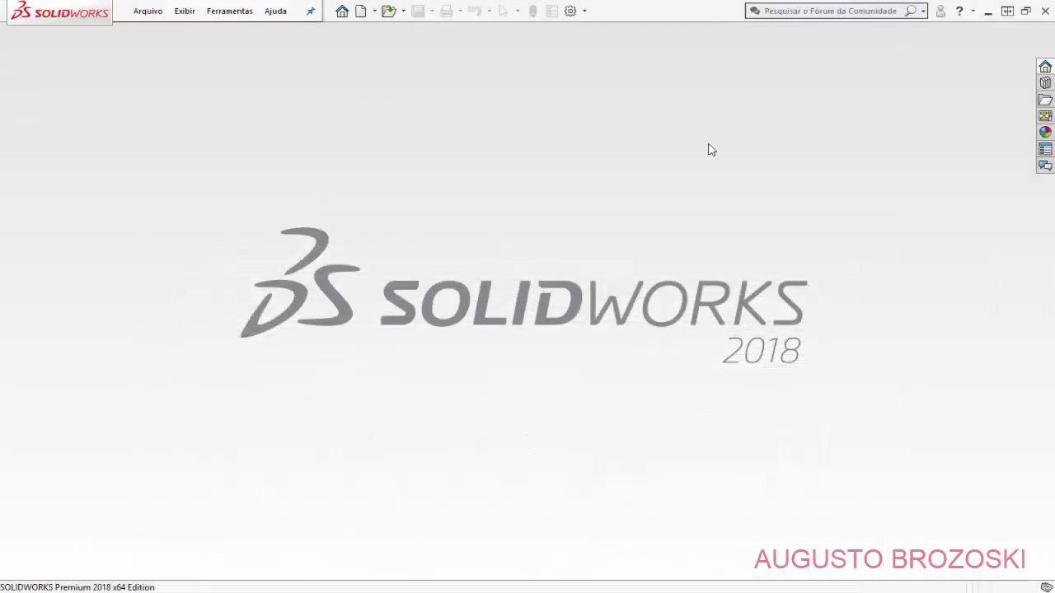
# Step: Create a new Peça and save it as 'SHELL TUBE DIAM 20 POL SCH60 X 2250' in the video folder
pyautogui.click(360, 11)
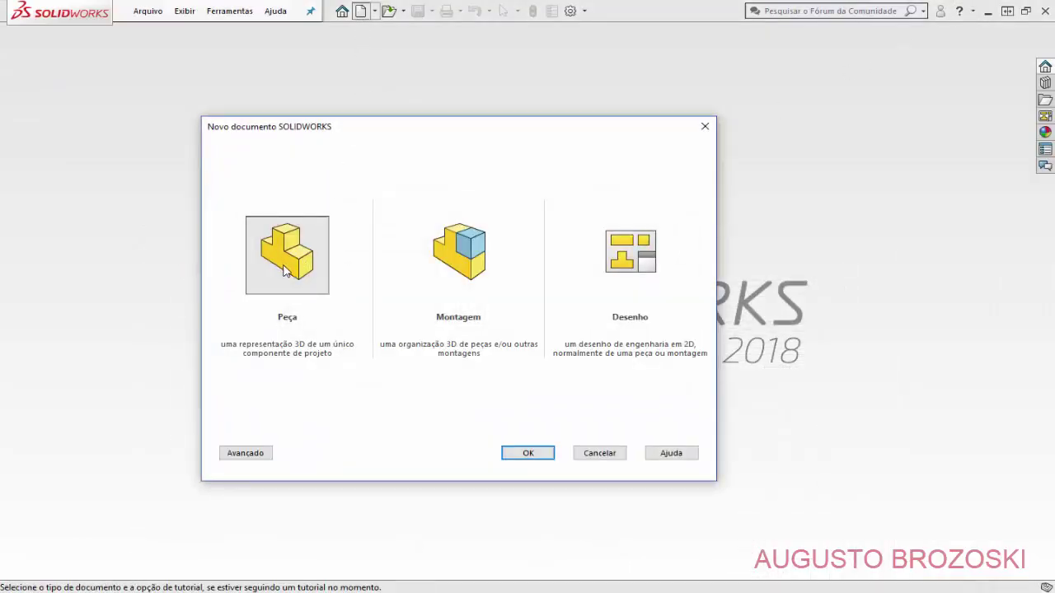
pyautogui.click(526, 453)
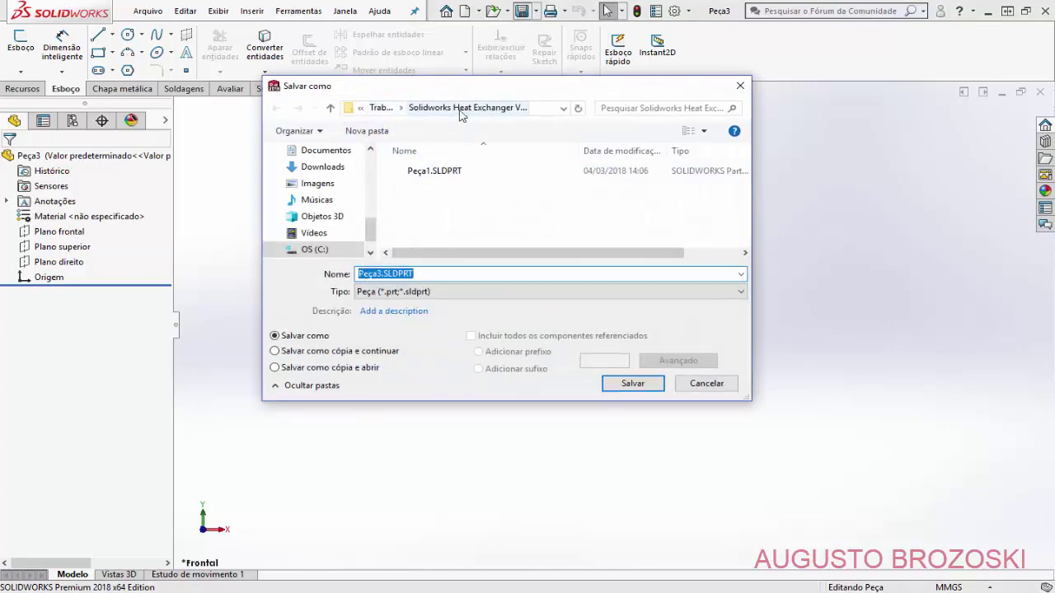
pyautogui.click(234, 590)
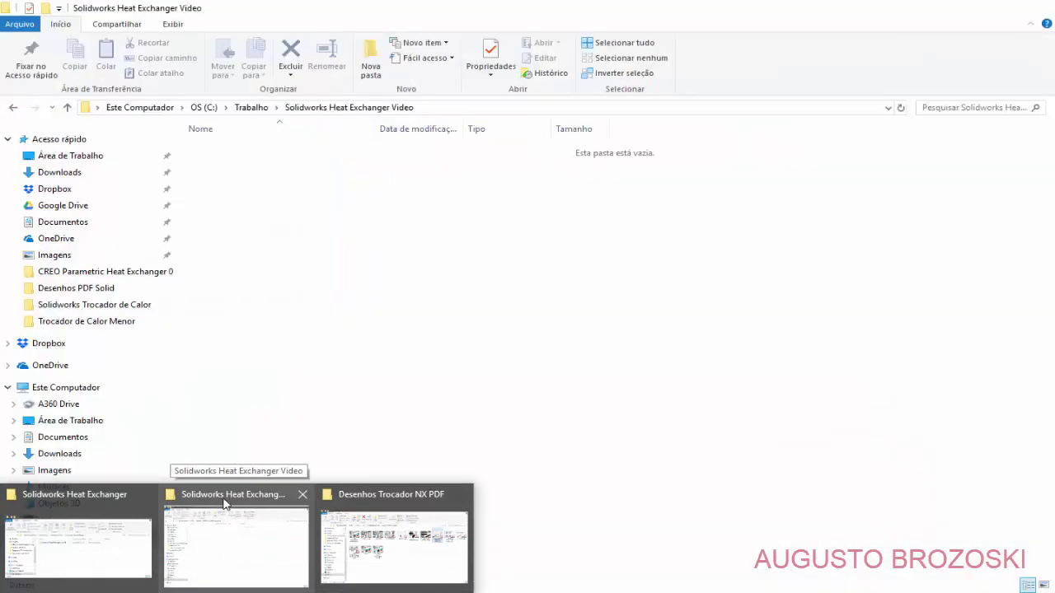
pyautogui.click(224, 503)
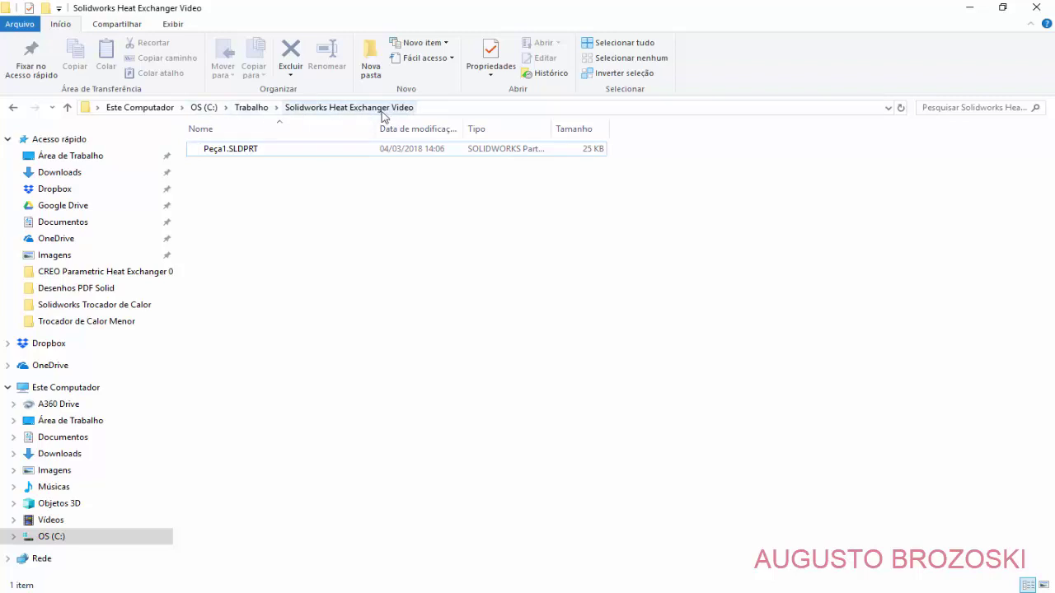
pyautogui.click(969, 7)
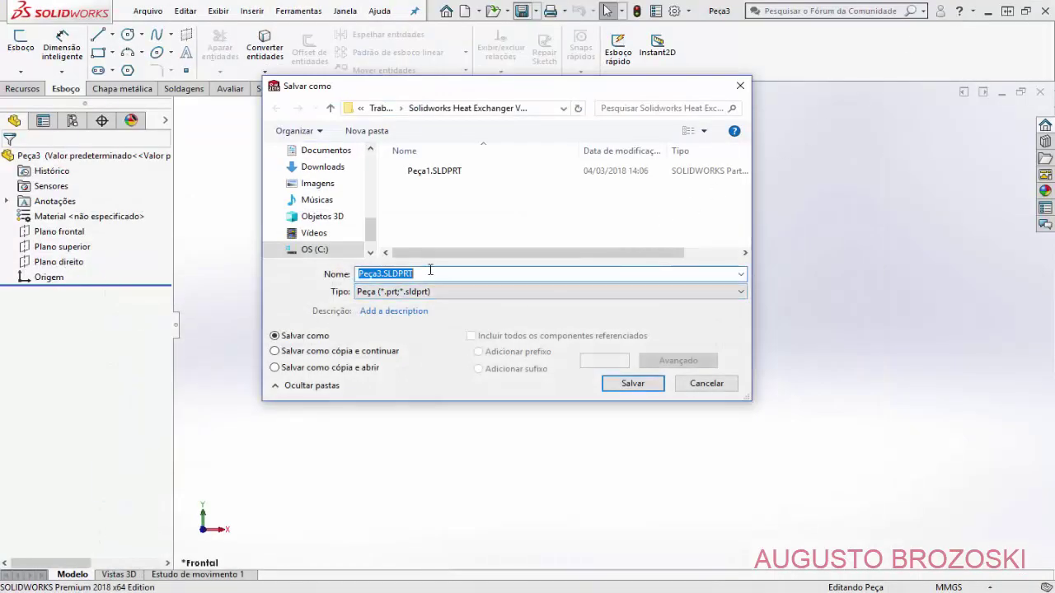
pyautogui.write('SHELL TUBE DIAM 20 POL S')
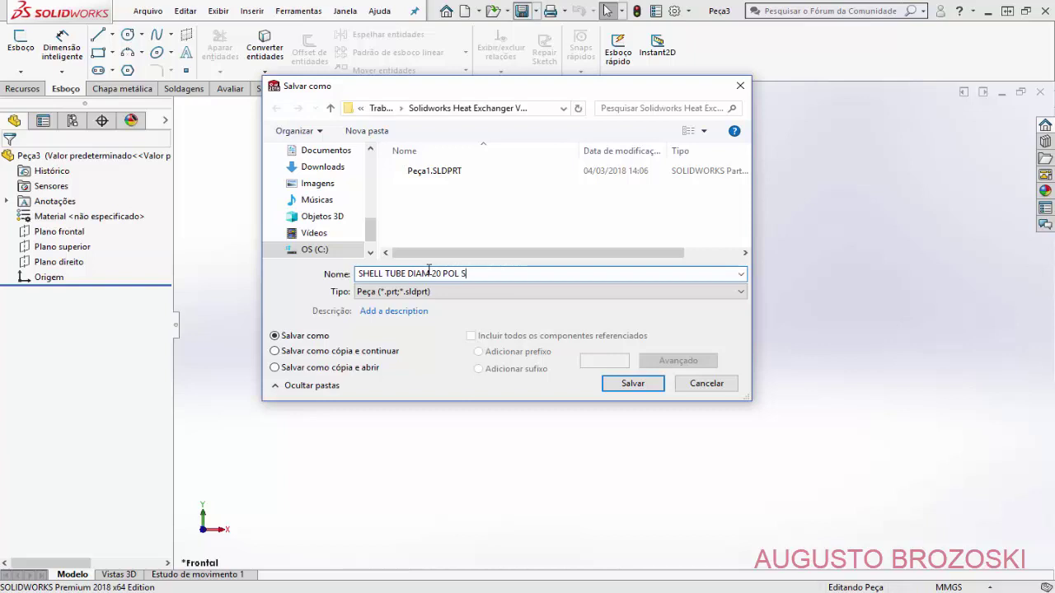
pyautogui.write('G')
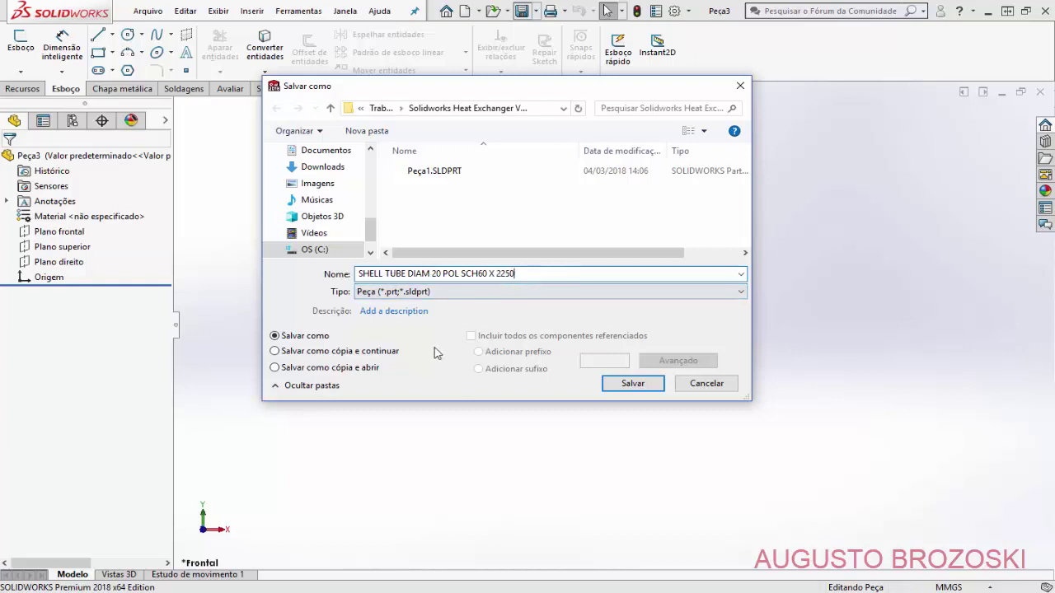
pyautogui.click(630, 386)
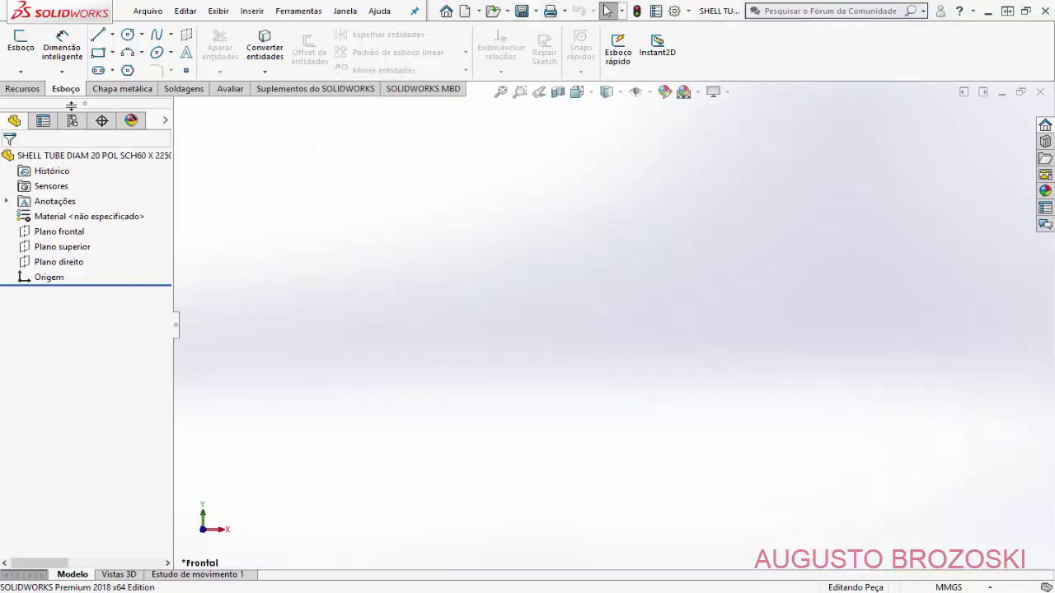
# Step: Start a new sketch on the front plane, using the isometric view to pick it
pyautogui.click(21, 43)
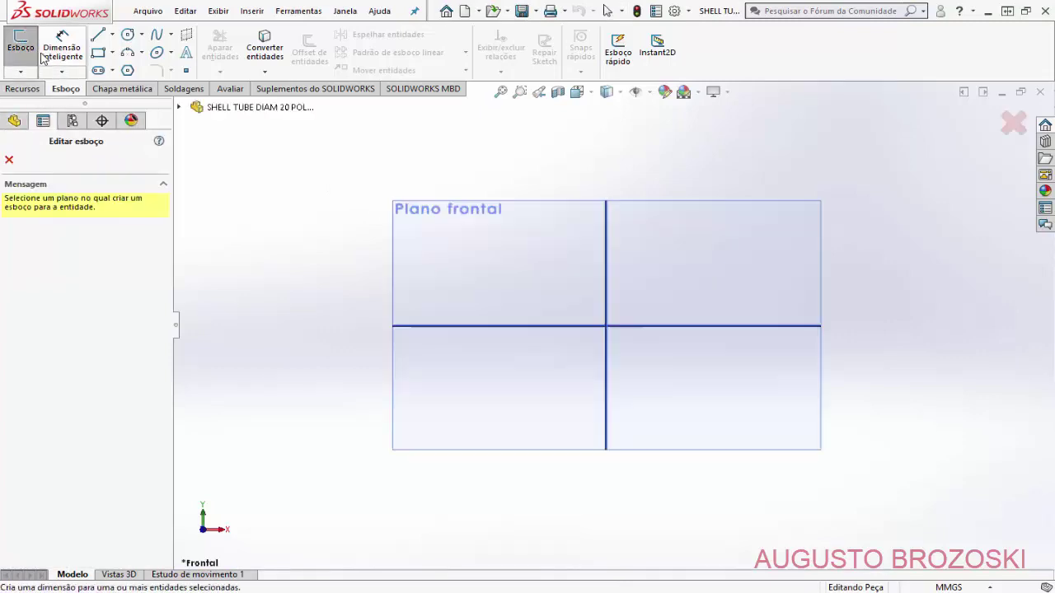
pyautogui.click(587, 94)
pyautogui.click(577, 91)
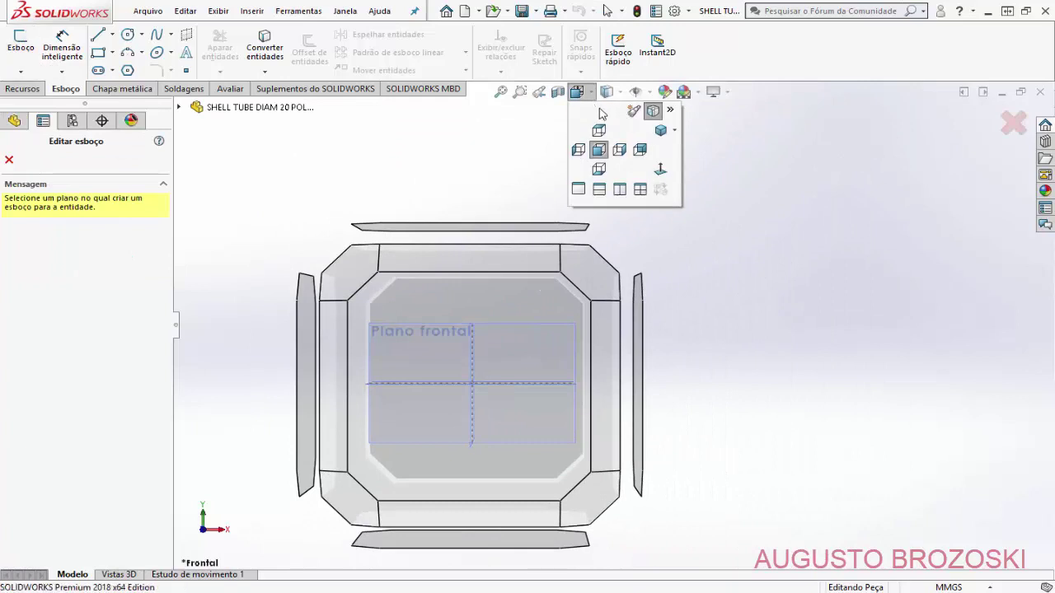
pyautogui.click(660, 132)
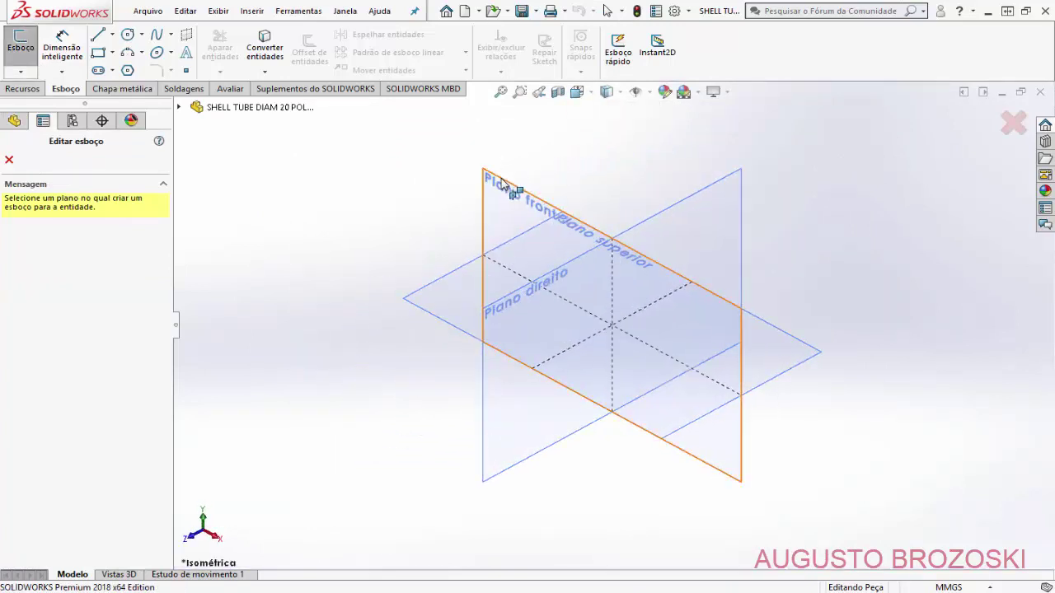
pyautogui.click(502, 183)
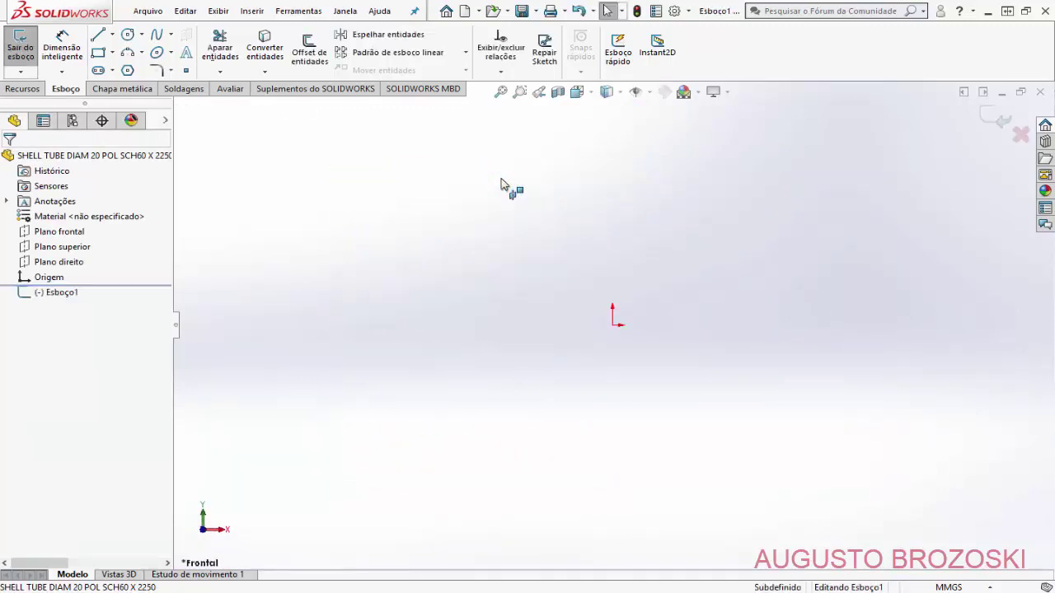
# Step: Draw two concentric circles centred at the origin
pyautogui.click(128, 37)
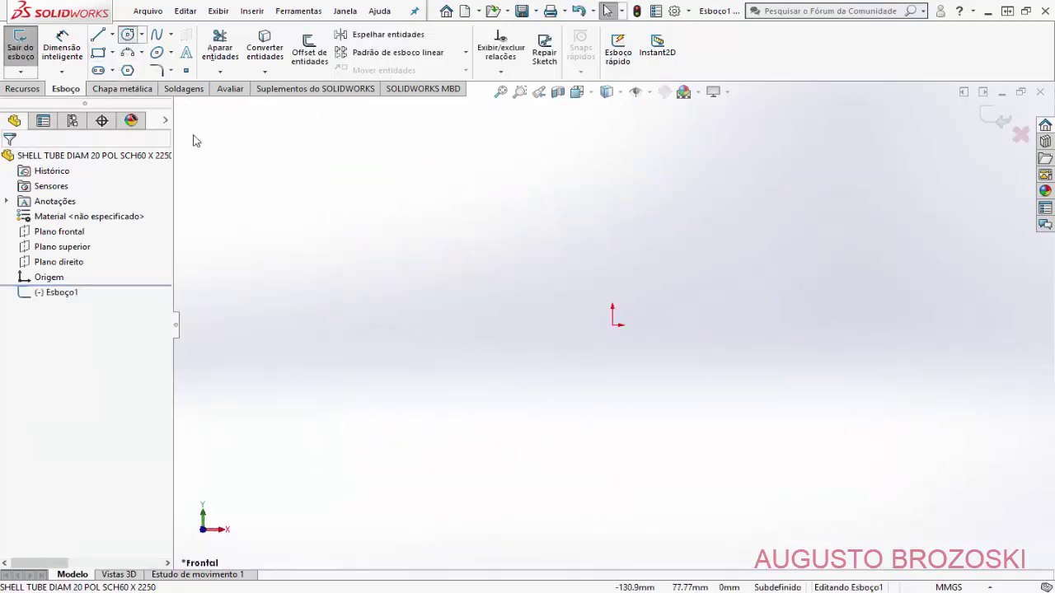
pyautogui.click(614, 326)
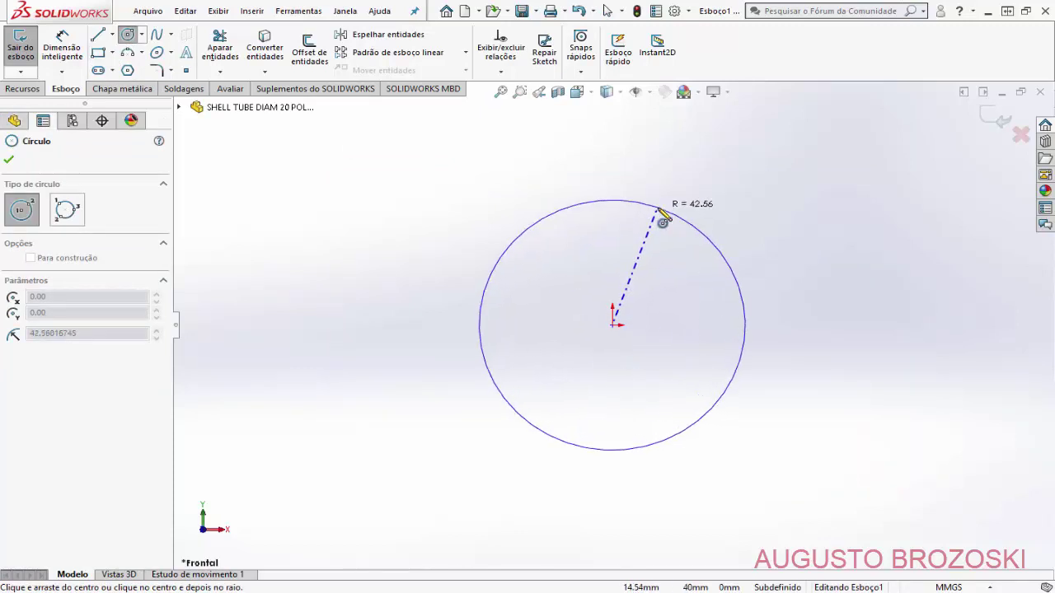
pyautogui.click(663, 212)
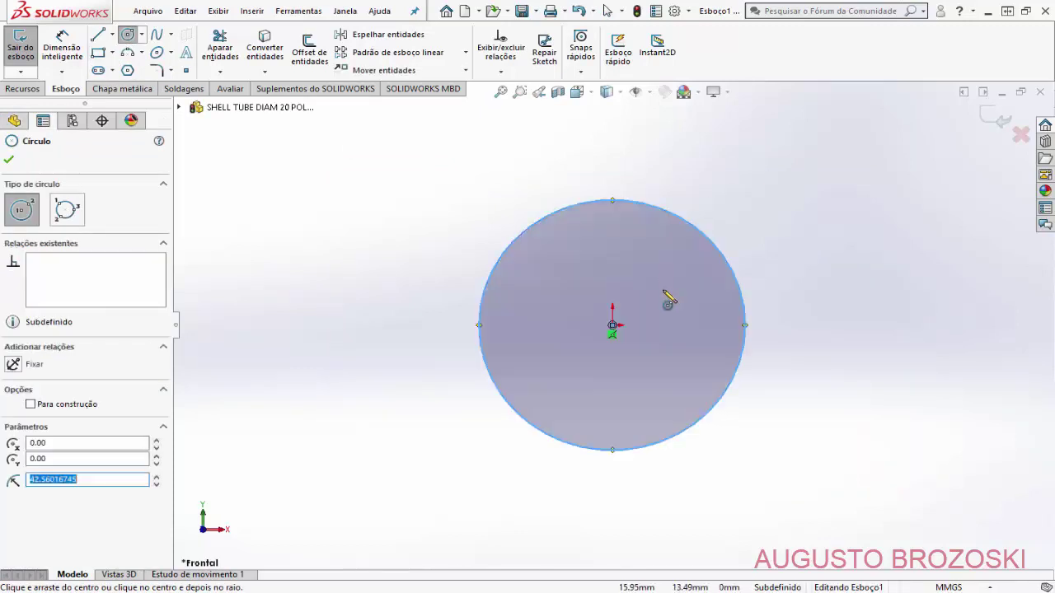
pyautogui.click(612, 328)
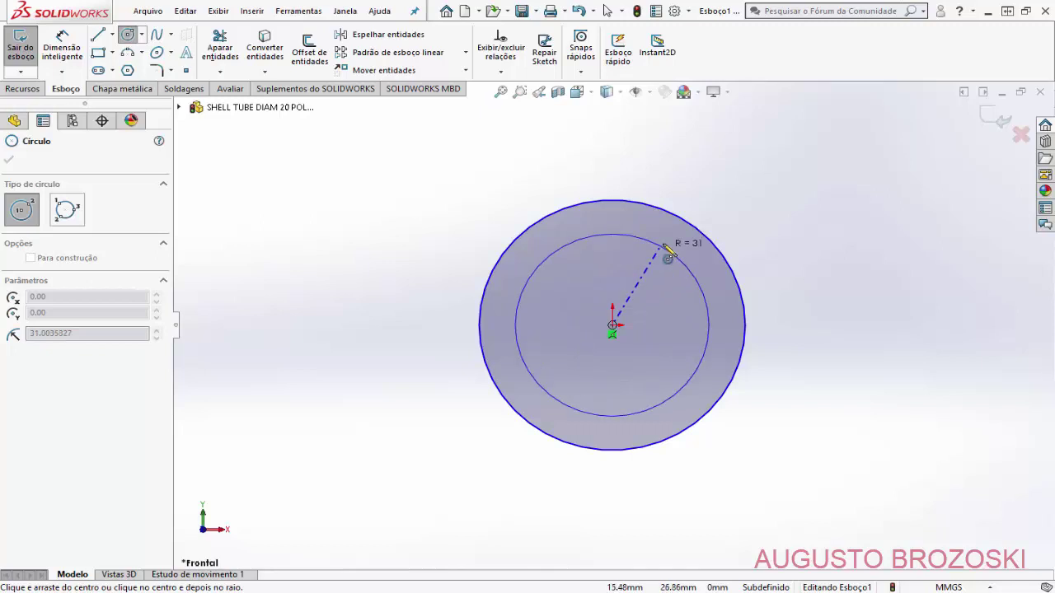
pyautogui.click(673, 239)
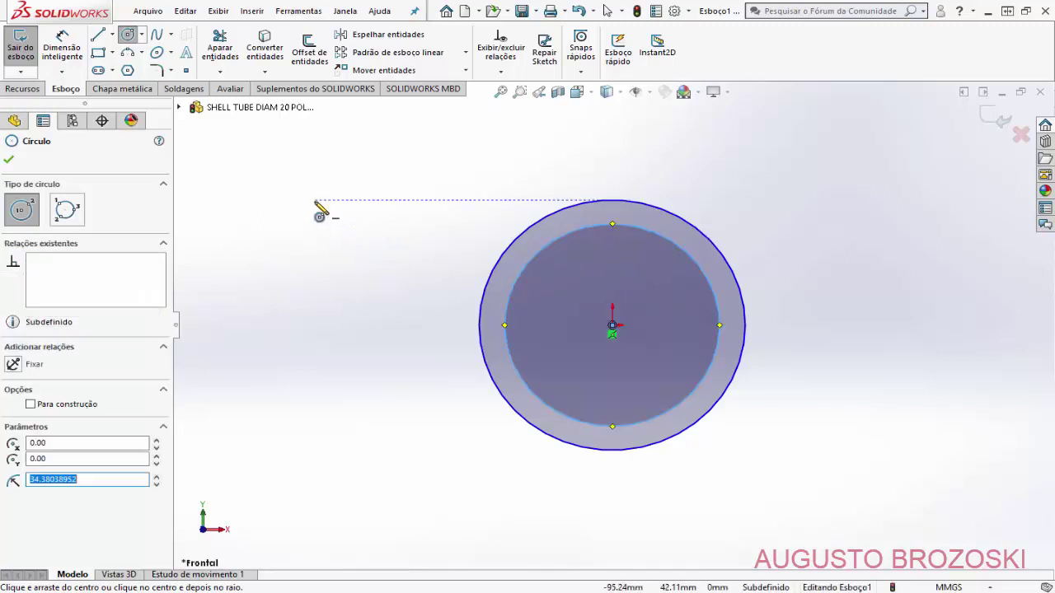
pyautogui.press('Escape')
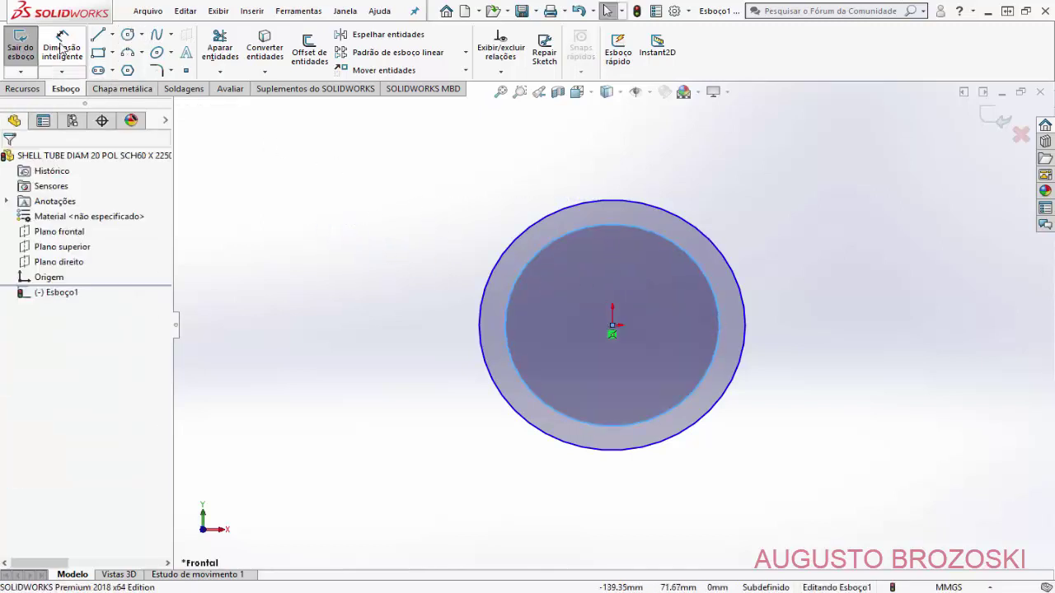
# Step: Place a Smart Dimension diameter on the outer circle
pyautogui.click(62, 48)
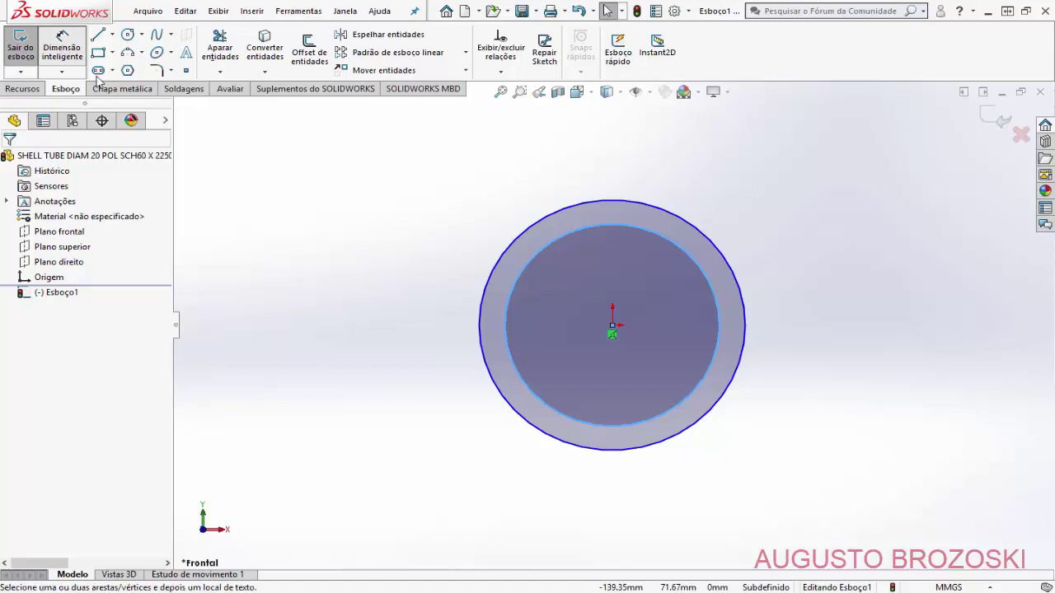
pyautogui.click(499, 255)
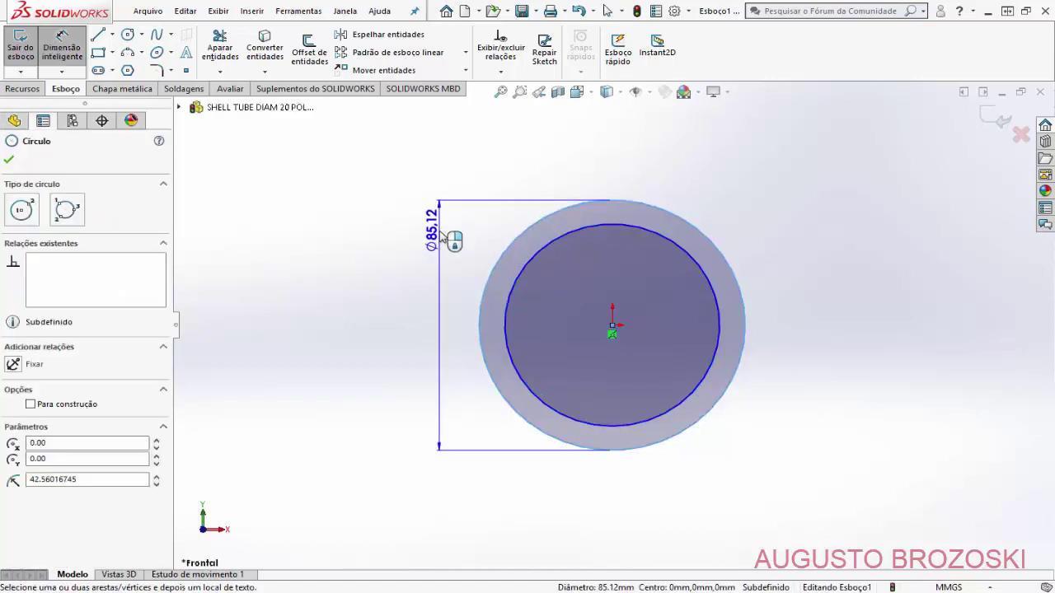
pyautogui.click(443, 238)
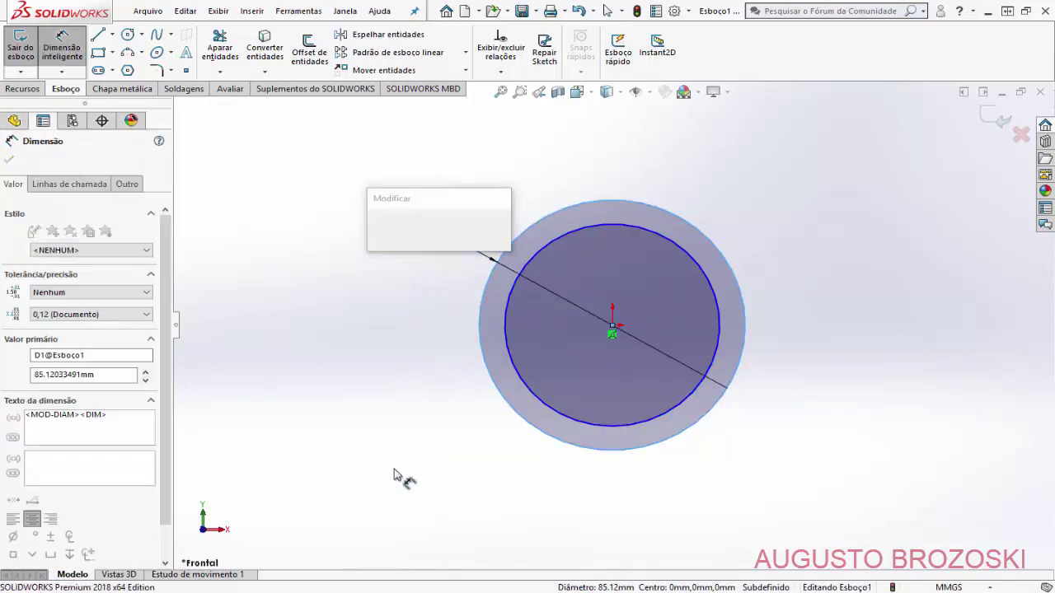
# Step: Zoom Section A-A to 300% on the end cap to read the Ø508 shell diameter, then minimize
pyautogui.moveTo(419, 577)
pyautogui.click(330, 536)
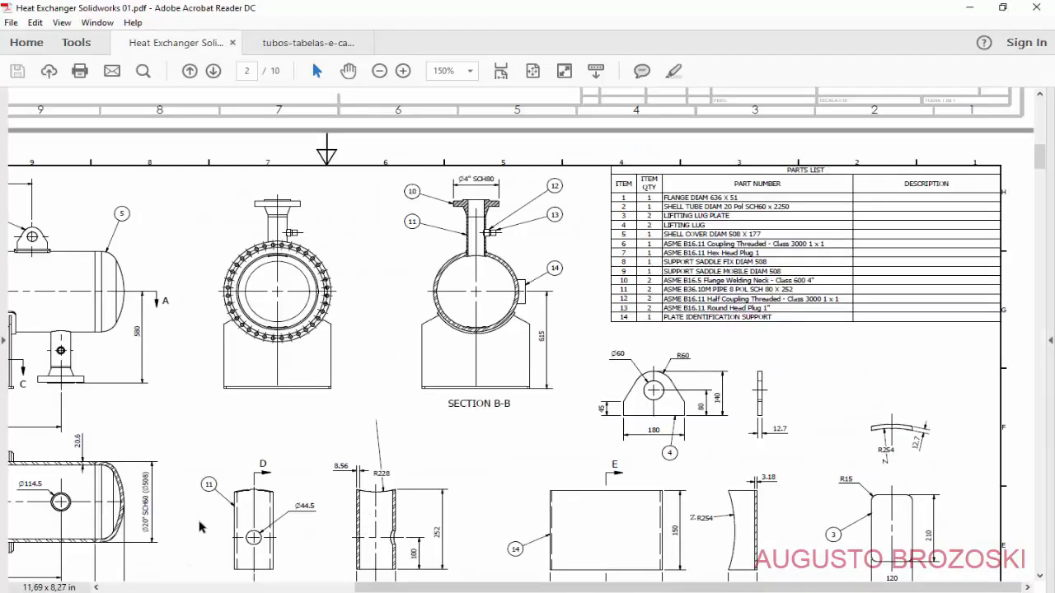
pyautogui.moveTo(371, 586); pyautogui.dragTo(119, 586)
pyautogui.scroll(-5, 228, 504)
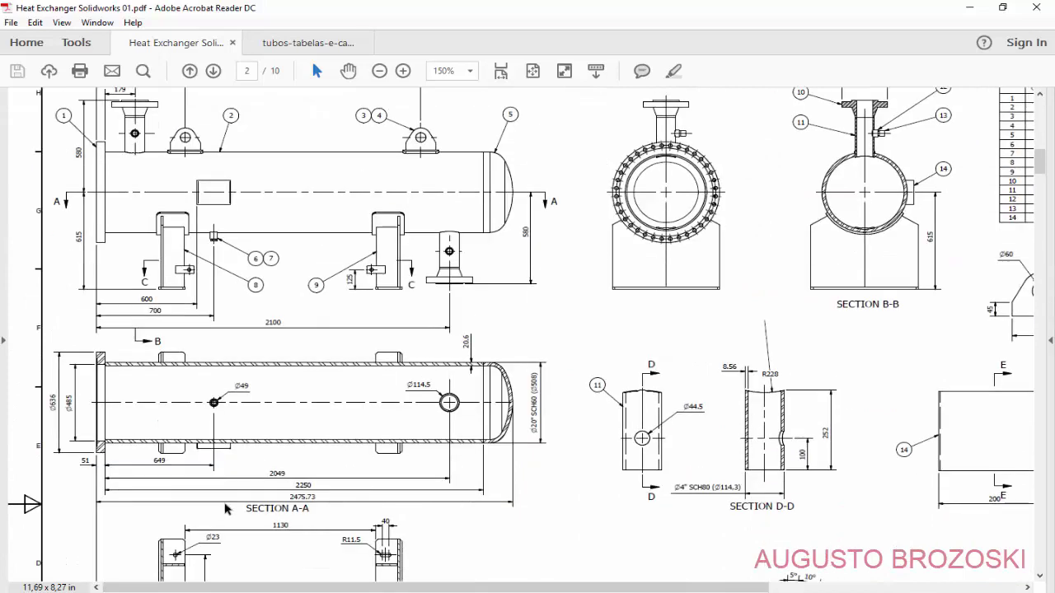
pyautogui.click(403, 71)
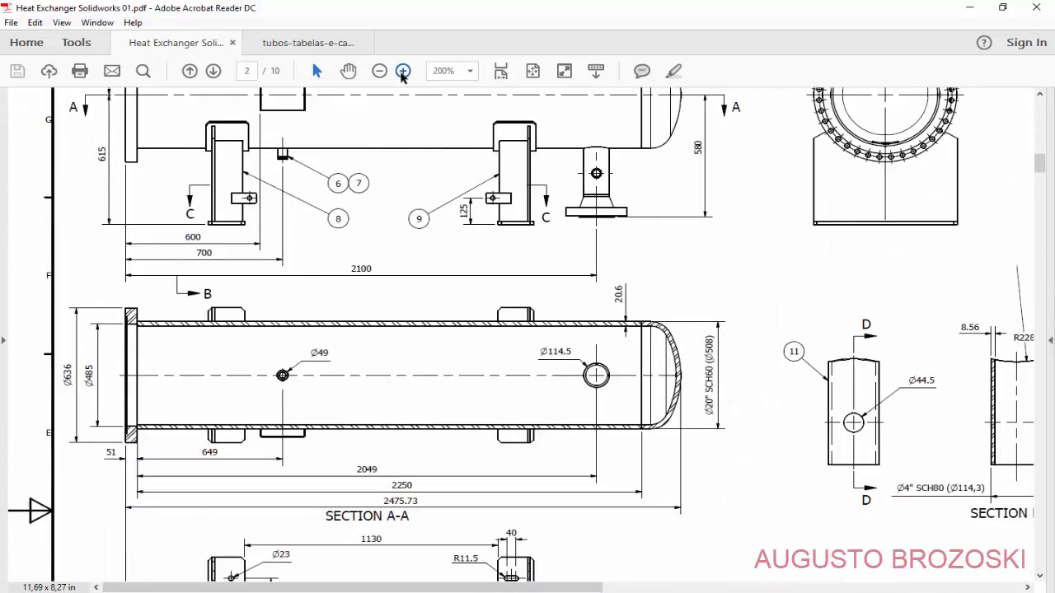
pyautogui.click(403, 71)
pyautogui.scroll(-3, 474, 356)
pyautogui.scroll(-3, 466, 359)
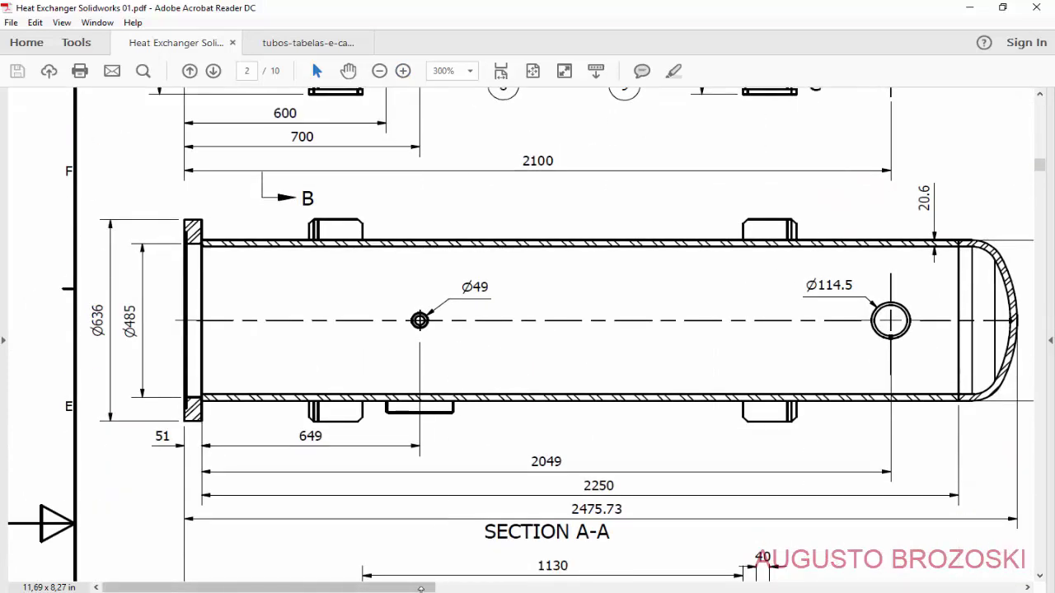
pyautogui.moveTo(411, 582); pyautogui.dragTo(536, 581)
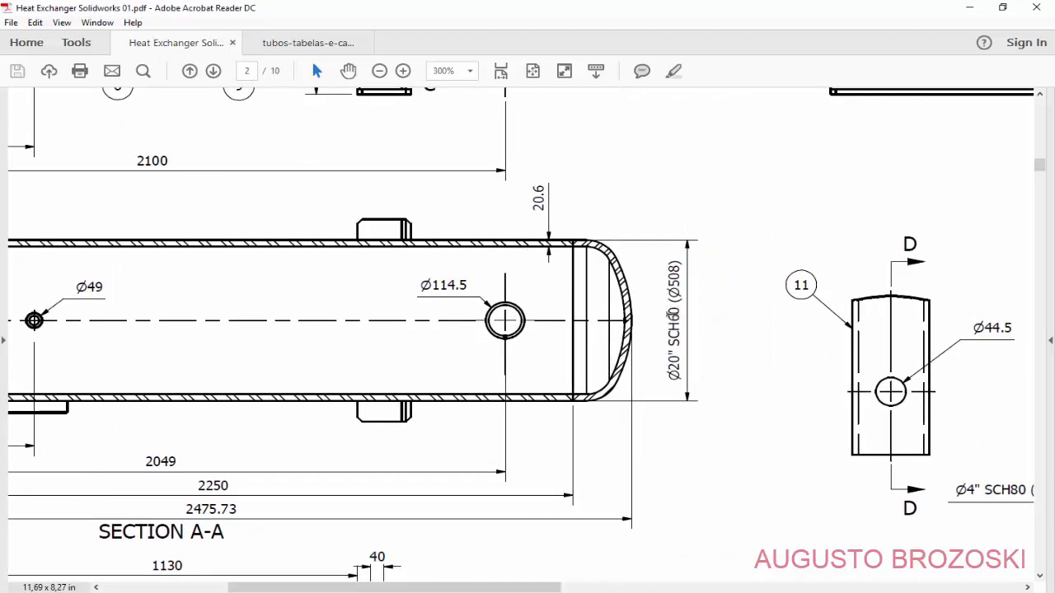
pyautogui.click(969, 7)
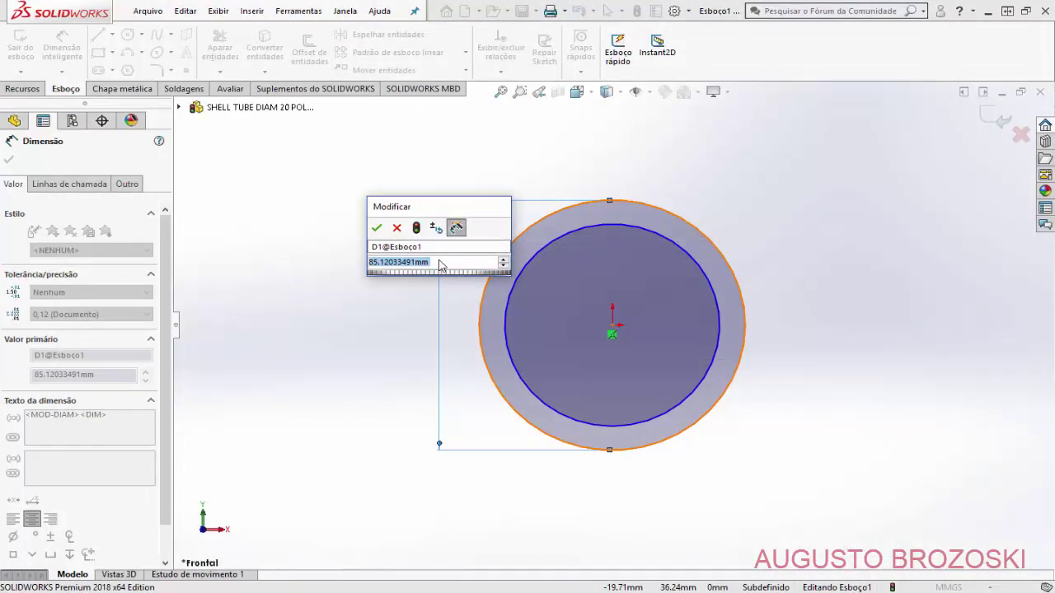
# Step: Set the outer circle to Ø508, dimension the inner circle, and bring up the pipe-tables PDF
pyautogui.write('508')
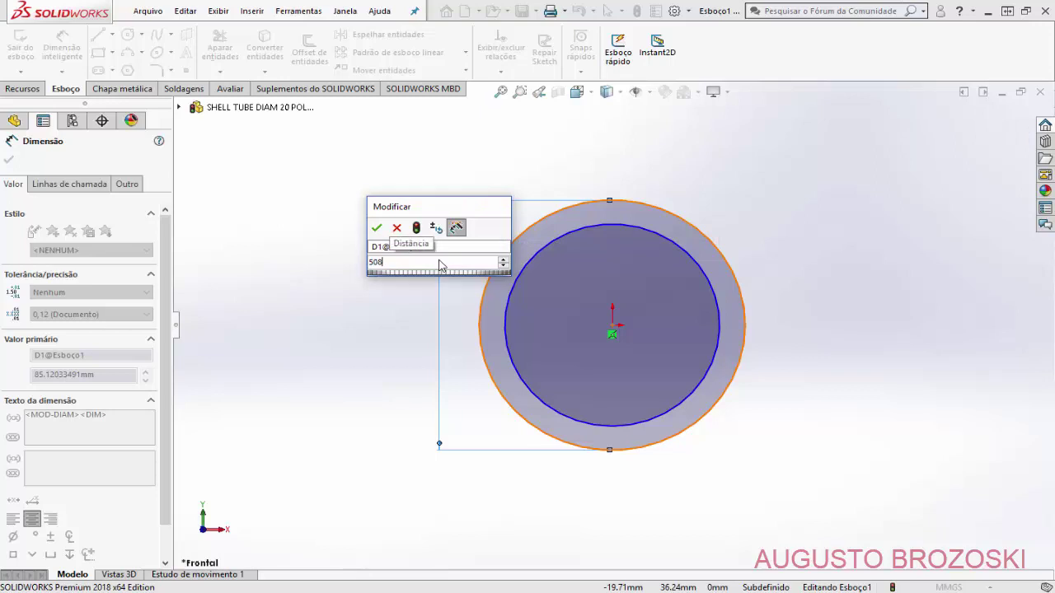
pyautogui.press('Return')
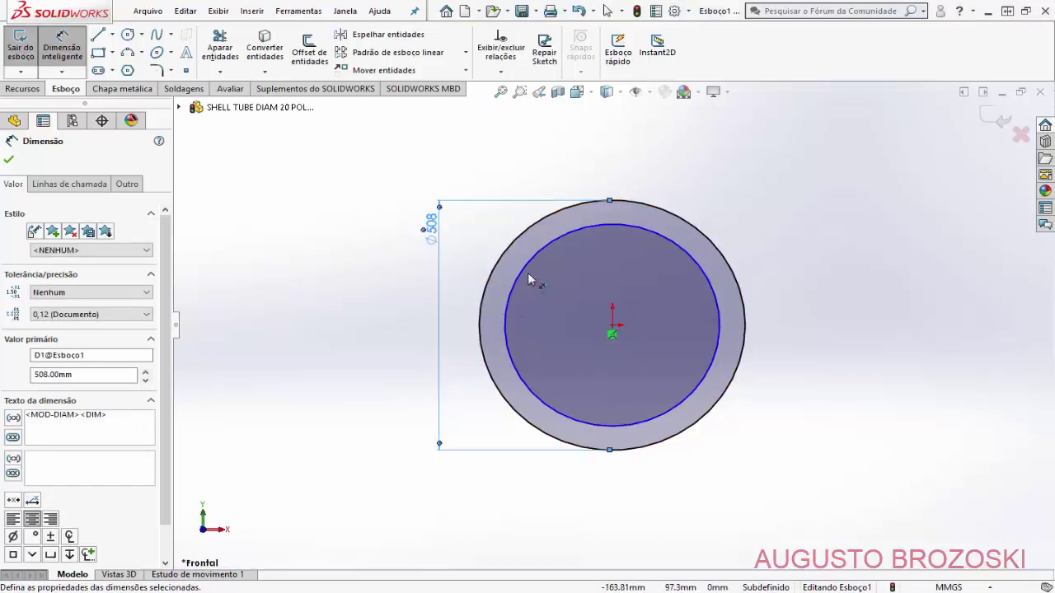
pyautogui.click(534, 269)
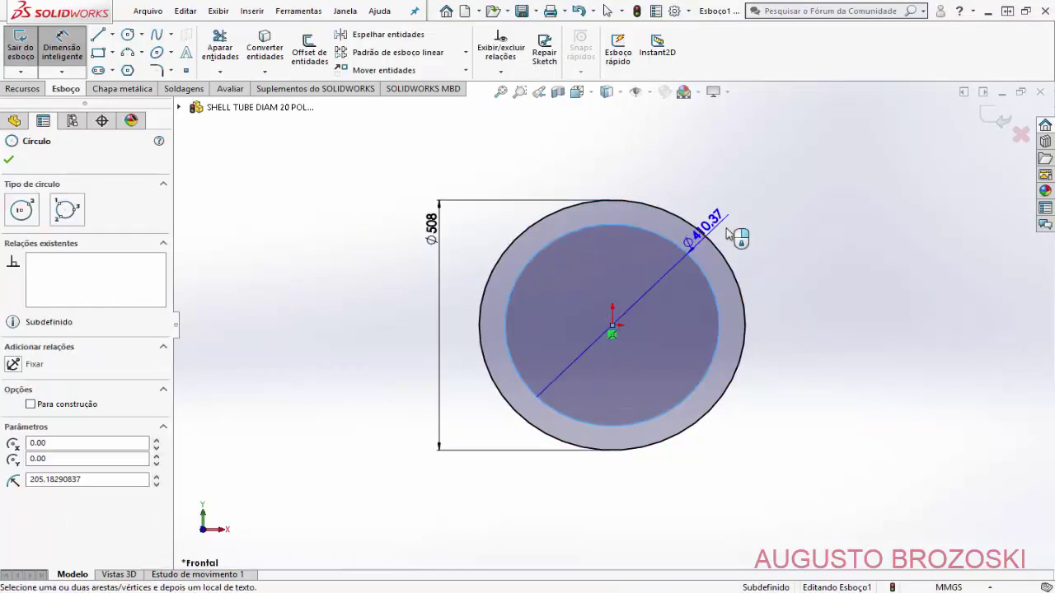
pyautogui.click(756, 218)
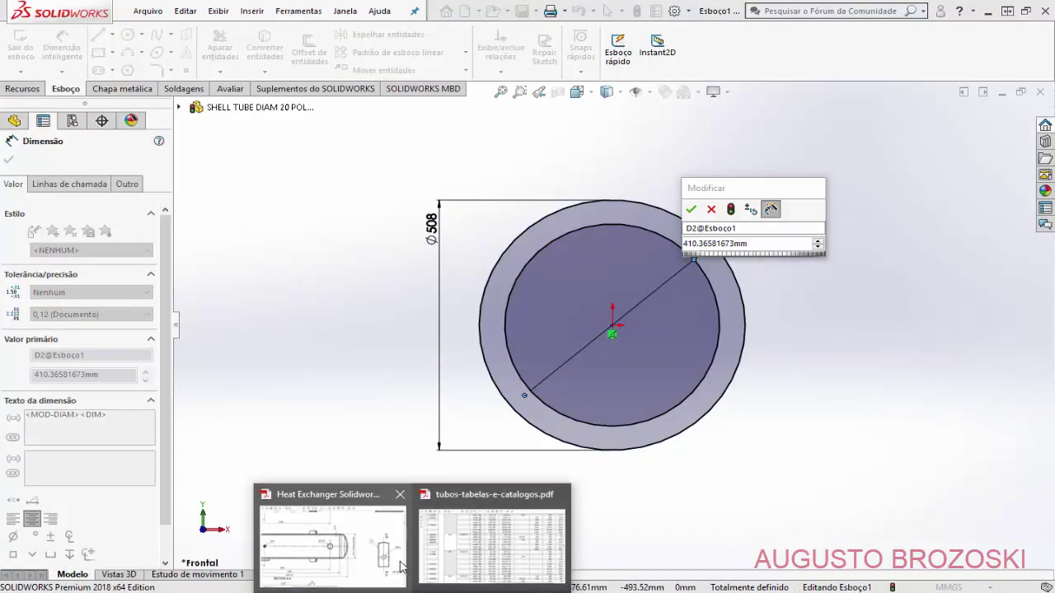
pyautogui.click(332, 536)
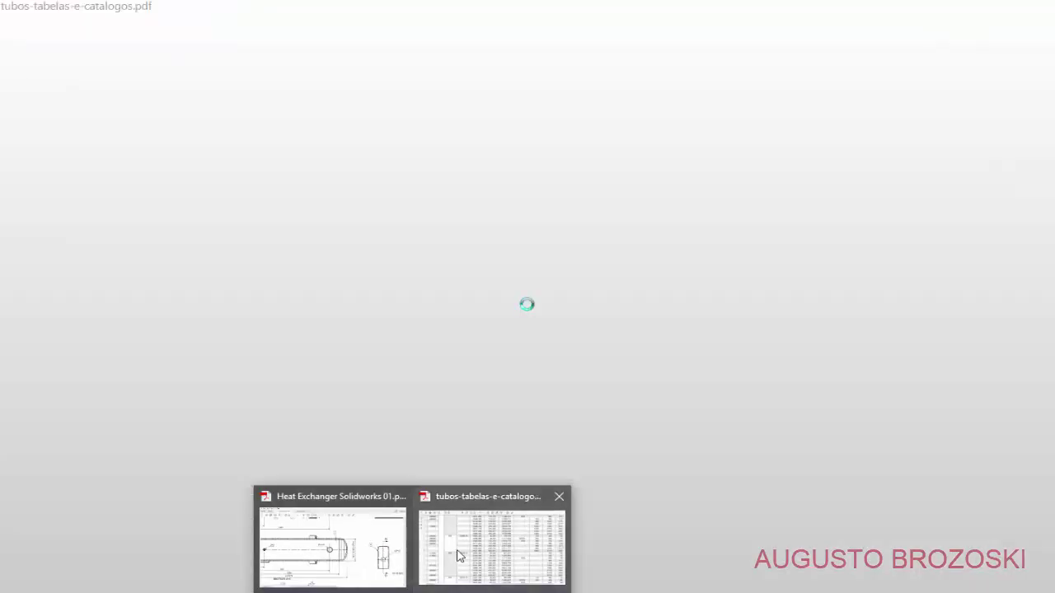
# Step: Show the tubos-tabelas catalogue page listing the 20" SCH60 inner diameter of 466,76
pyautogui.click(459, 557)
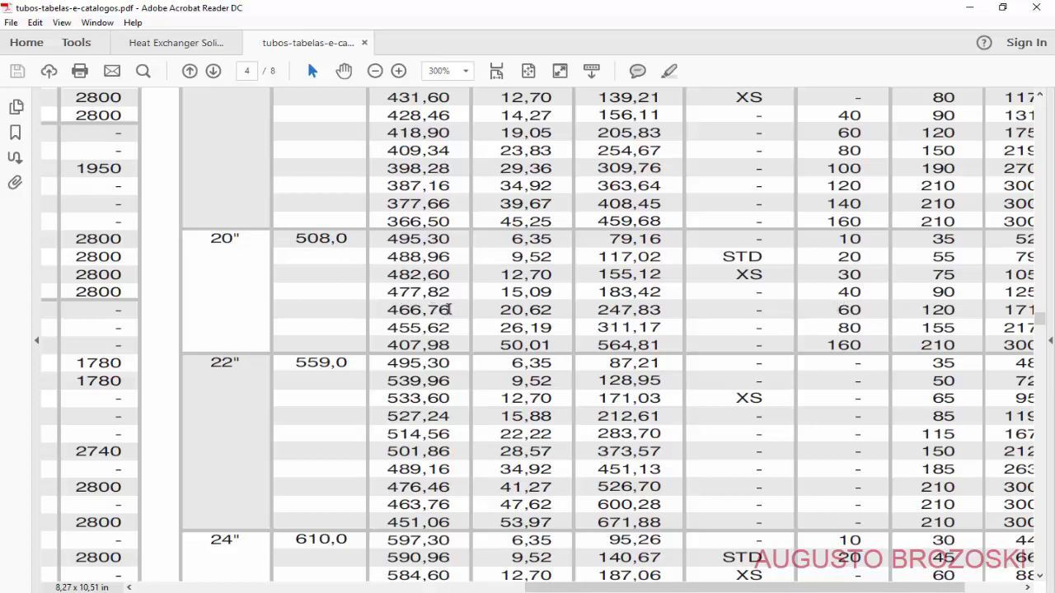
# Step: Enter 466.76 as the inner circle's diameter, recheck the pipe table, and accept it
pyautogui.click(969, 7)
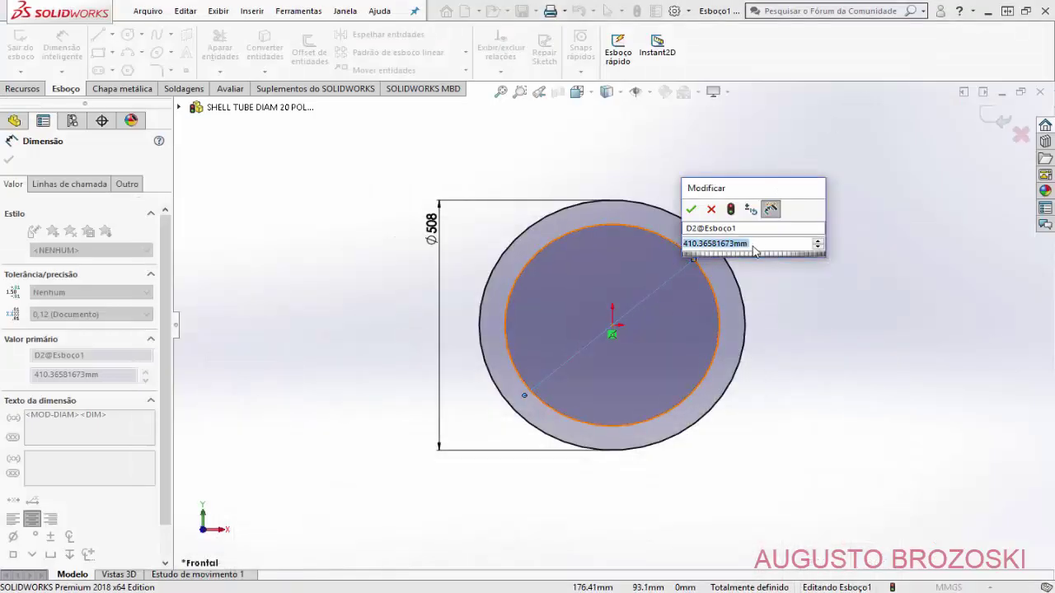
pyautogui.write('466')
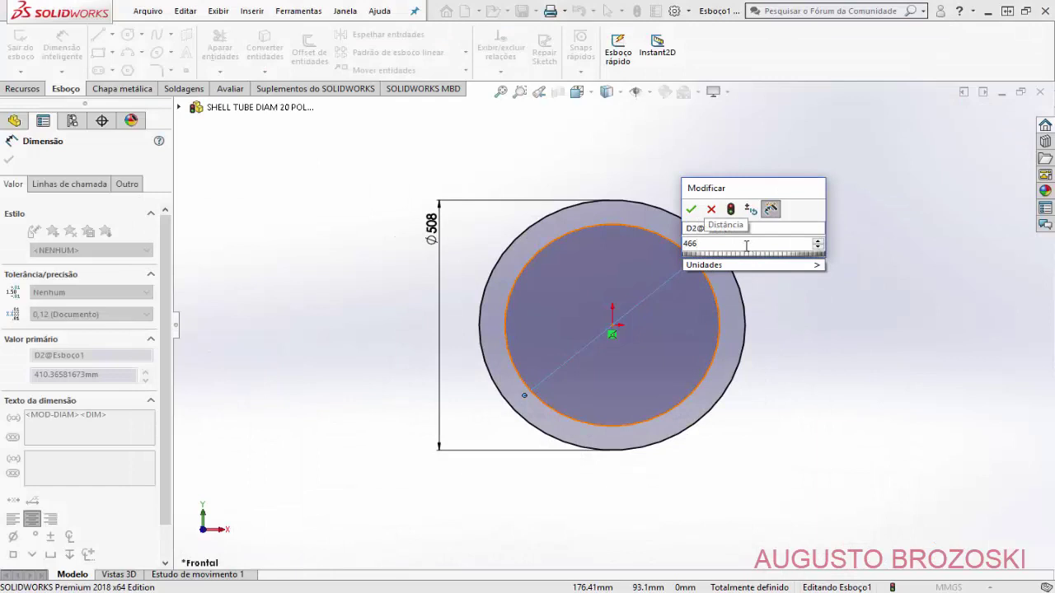
pyautogui.write('.76')
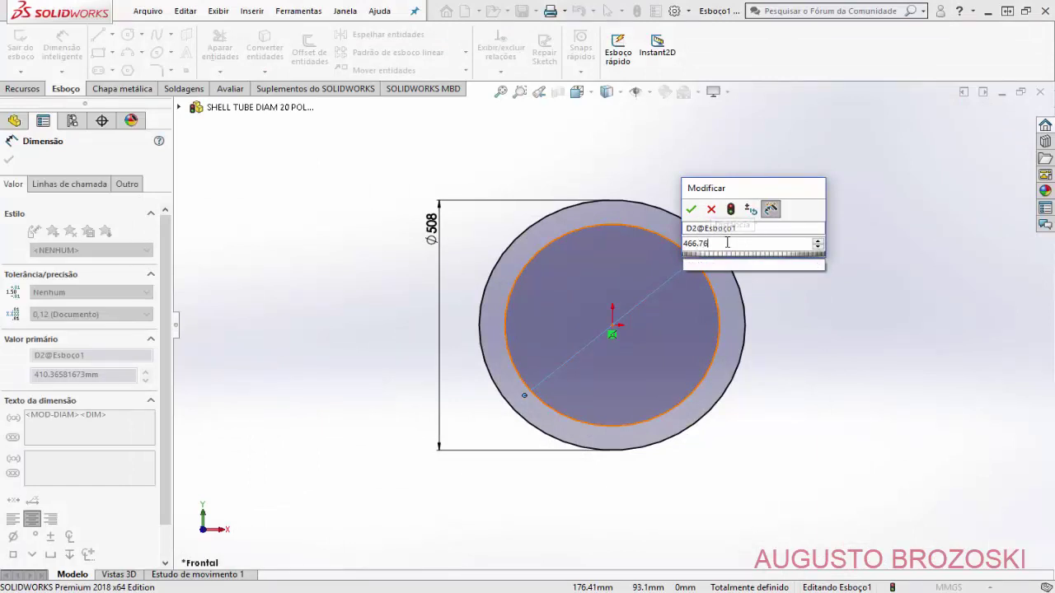
pyautogui.moveTo(412, 592)
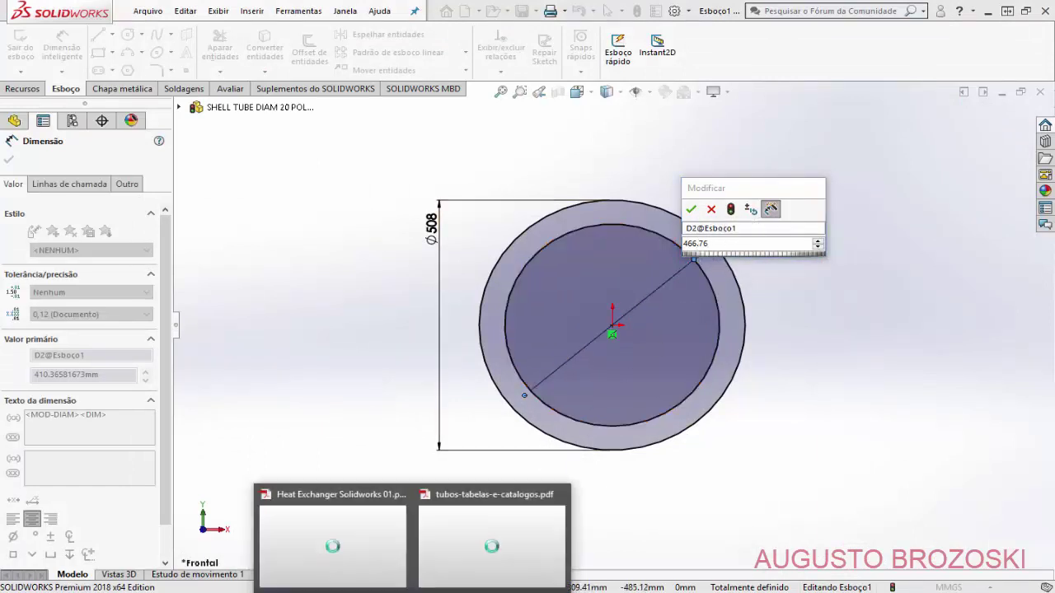
pyautogui.click(445, 543)
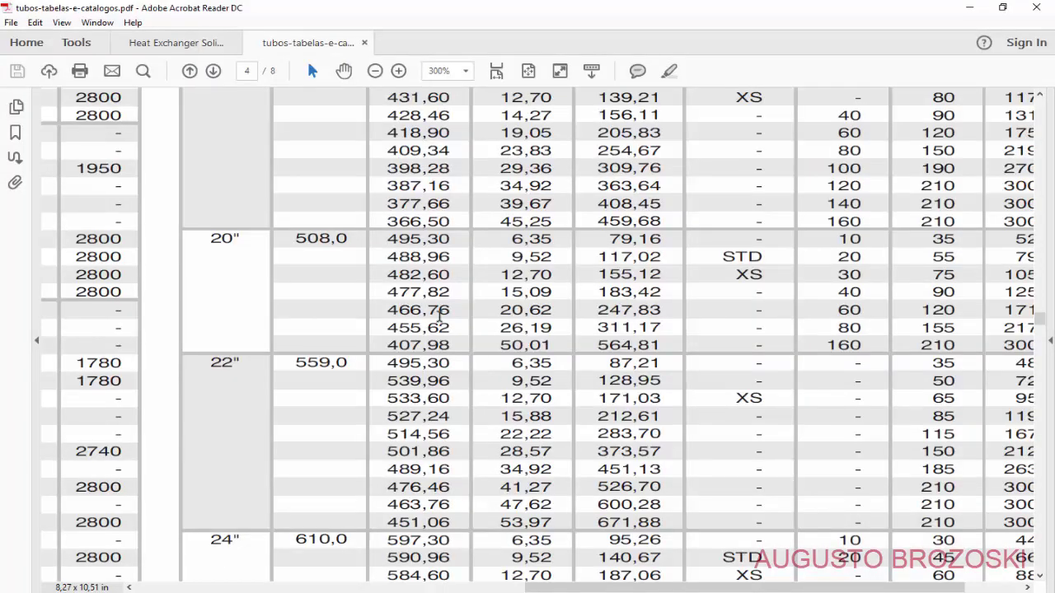
pyautogui.click(970, 10)
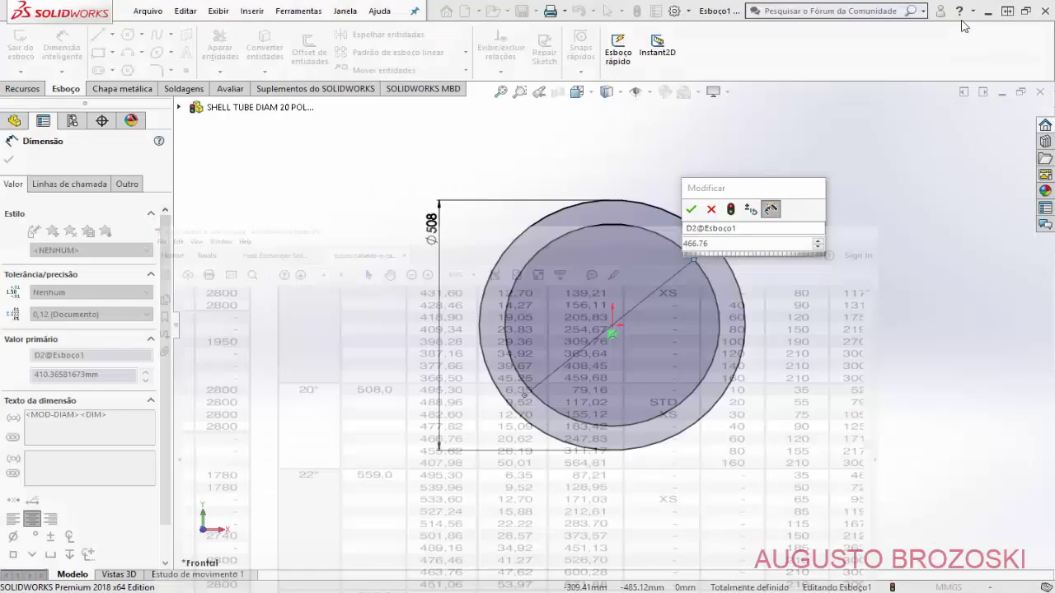
pyautogui.click(692, 210)
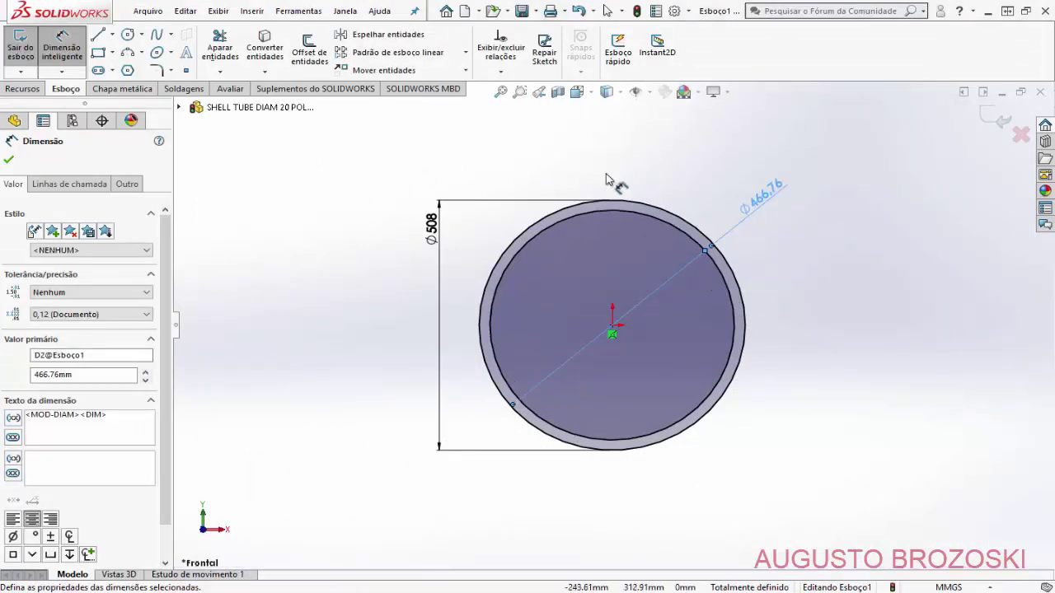
# Step: Exit the ring sketch and start an extruded boss from it in isometric view
pyautogui.click(995, 121)
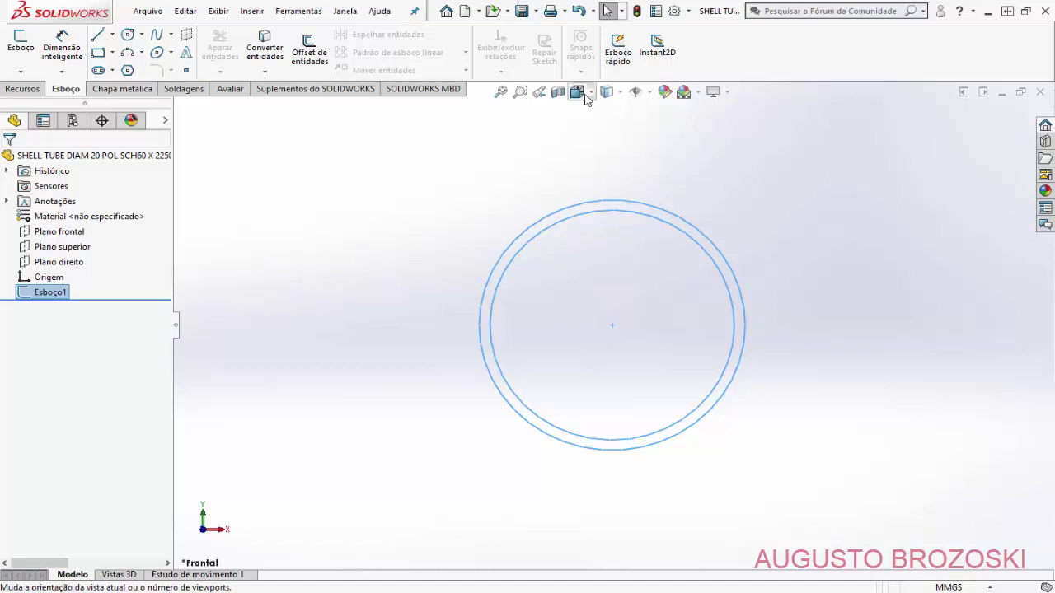
pyautogui.click(576, 92)
pyautogui.click(661, 134)
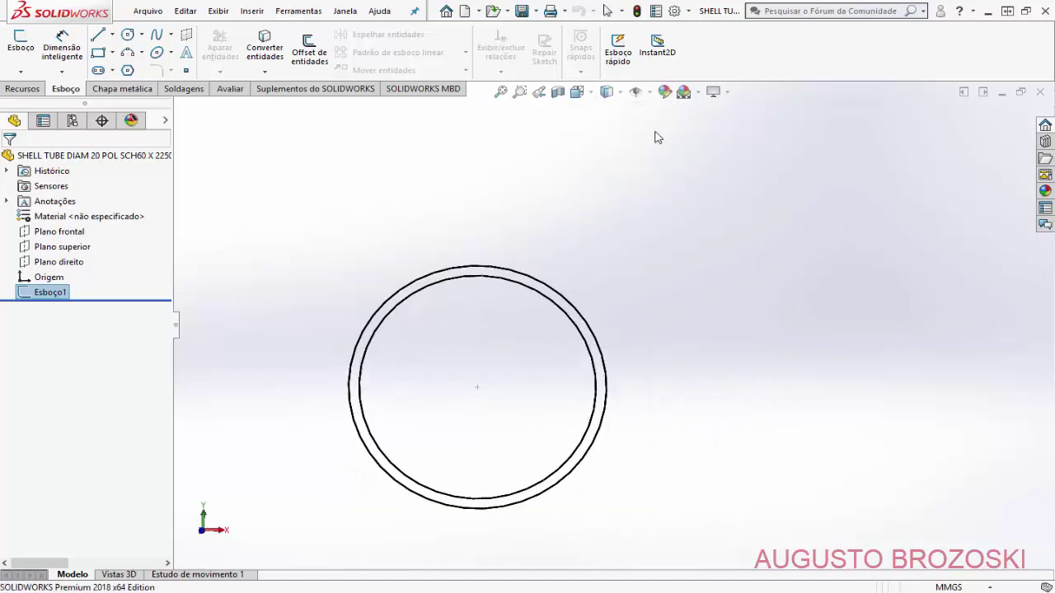
pyautogui.click(29, 89)
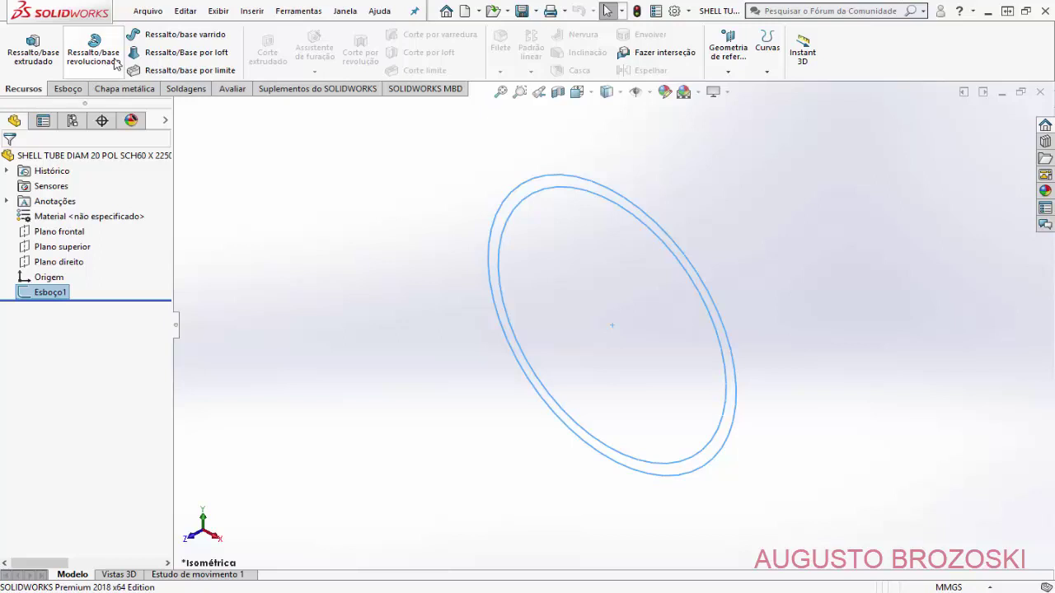
pyautogui.click(37, 51)
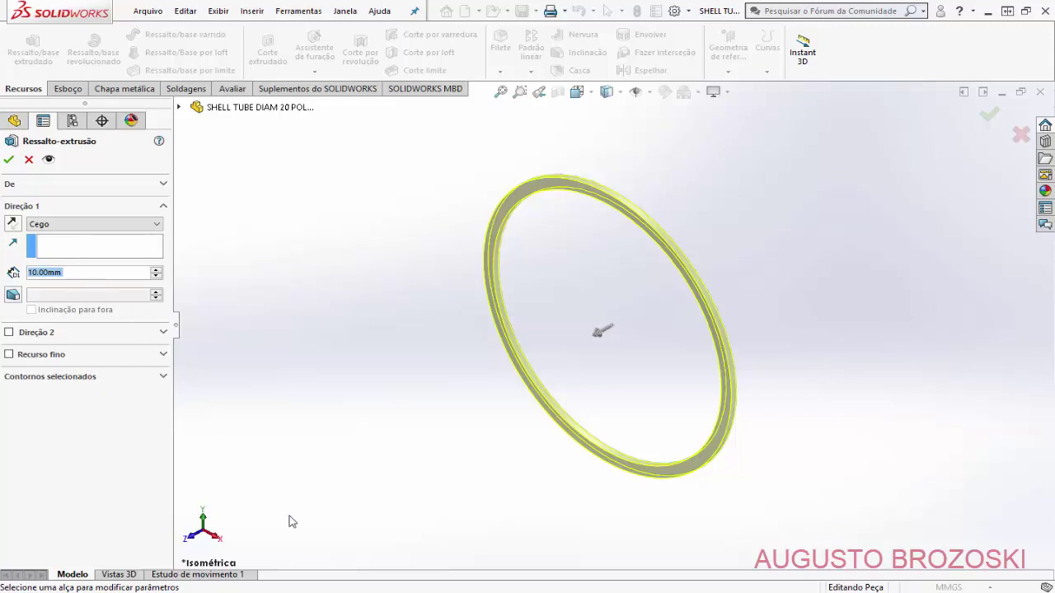
# Step: Check the heat exchanger drawing PDF, then put it away to resume the extrusion
pyautogui.click(379, 548)
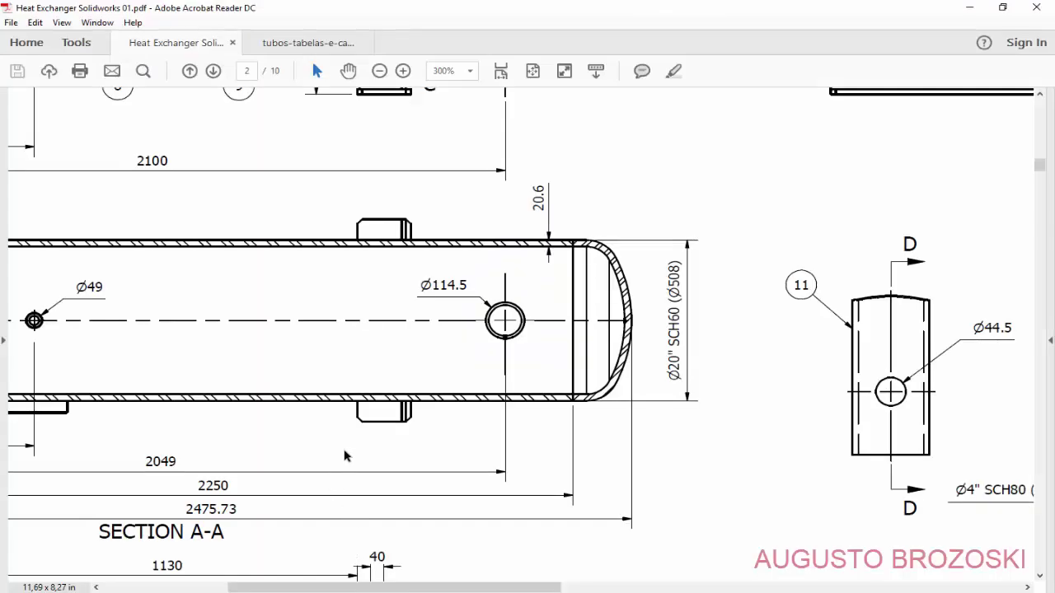
pyautogui.moveTo(367, 585); pyautogui.dragTo(262, 585)
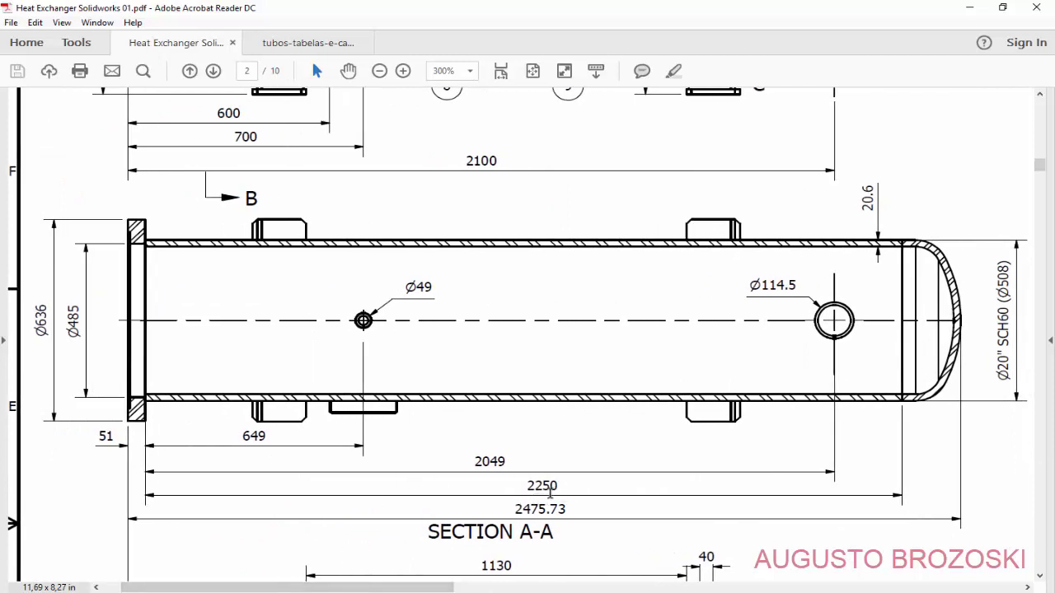
pyautogui.click(969, 7)
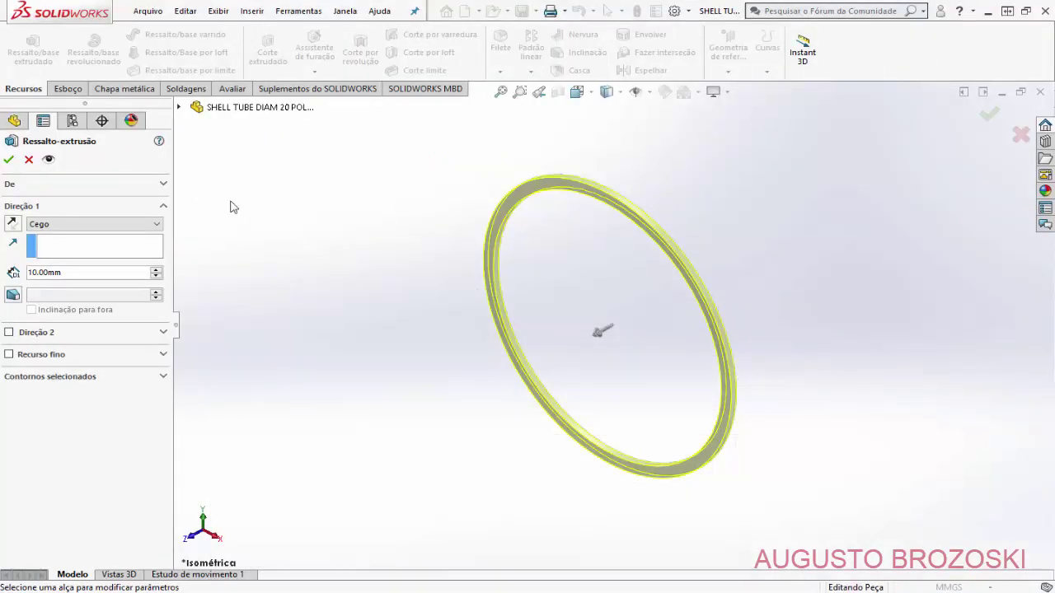
# Step: Set the extrusion depth to 2250 mm and view the whole tube
pyautogui.click(78, 275)
pyautogui.click(79, 272)
pyautogui.doubleClick(79, 272)
pyautogui.write('225')
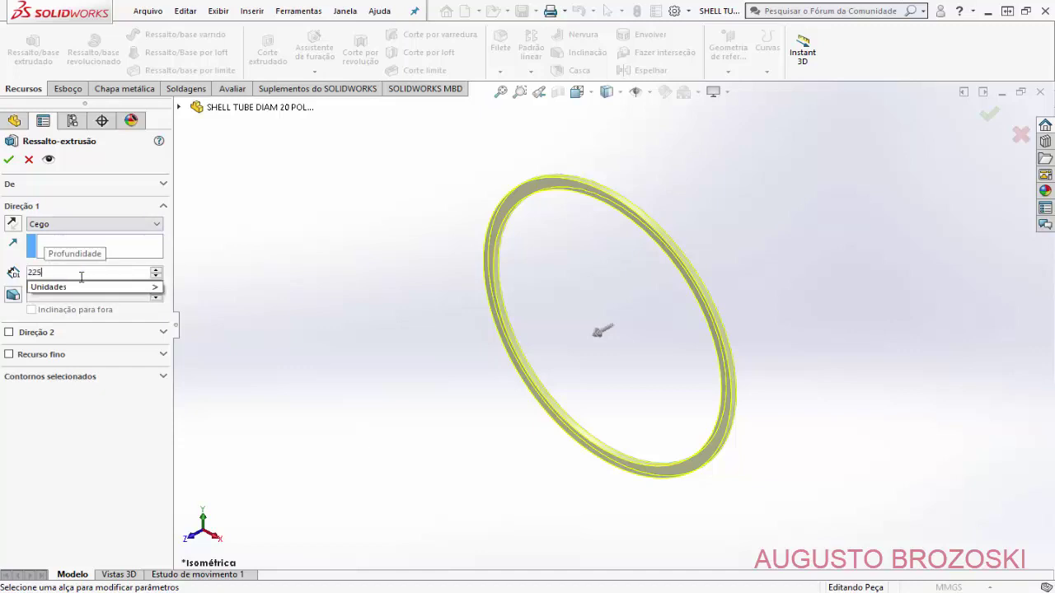
pyautogui.write('0')
pyautogui.press('Return')
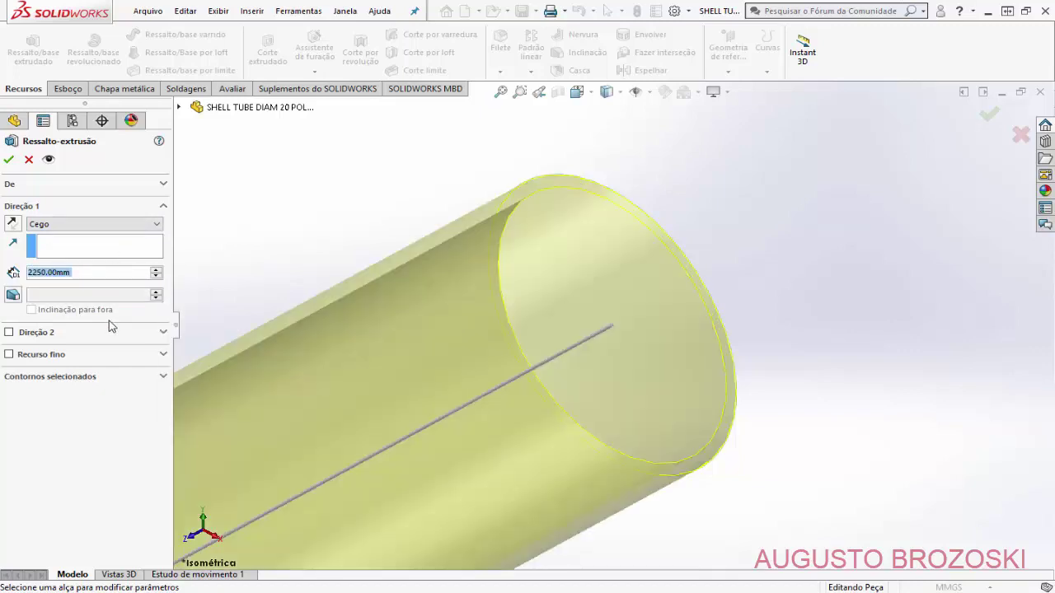
pyautogui.click(590, 94)
pyautogui.click(657, 141)
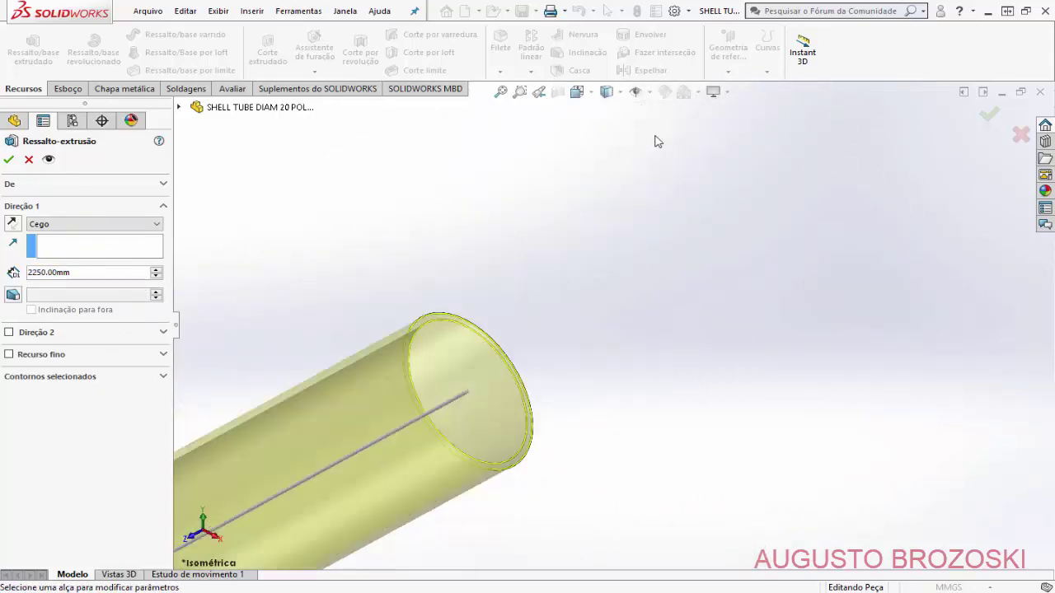
# Step: Reverse the extrusion direction and accept it to create the tube
pyautogui.click(13, 226)
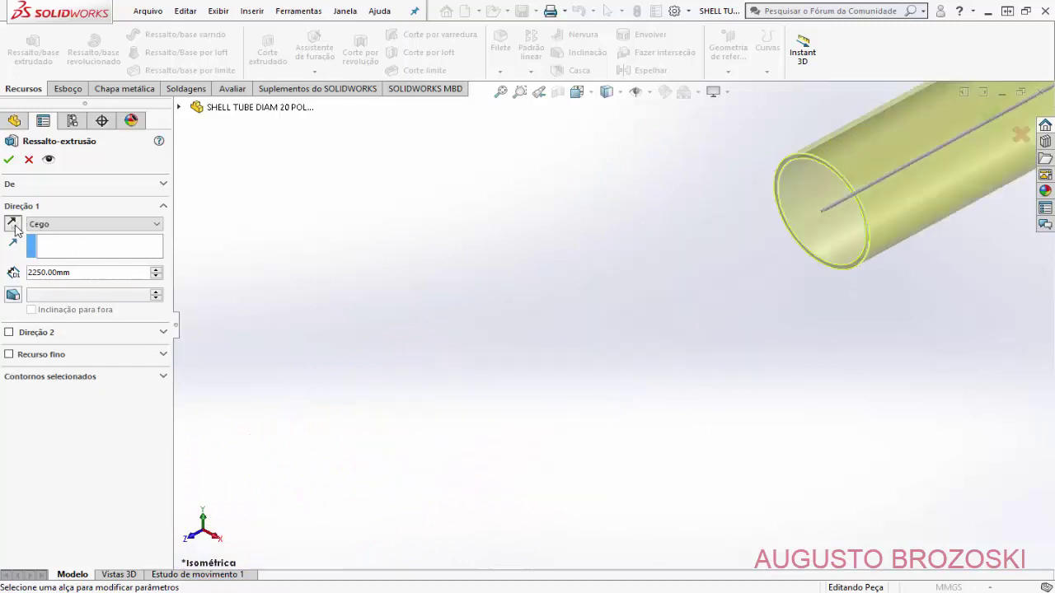
pyautogui.click(584, 95)
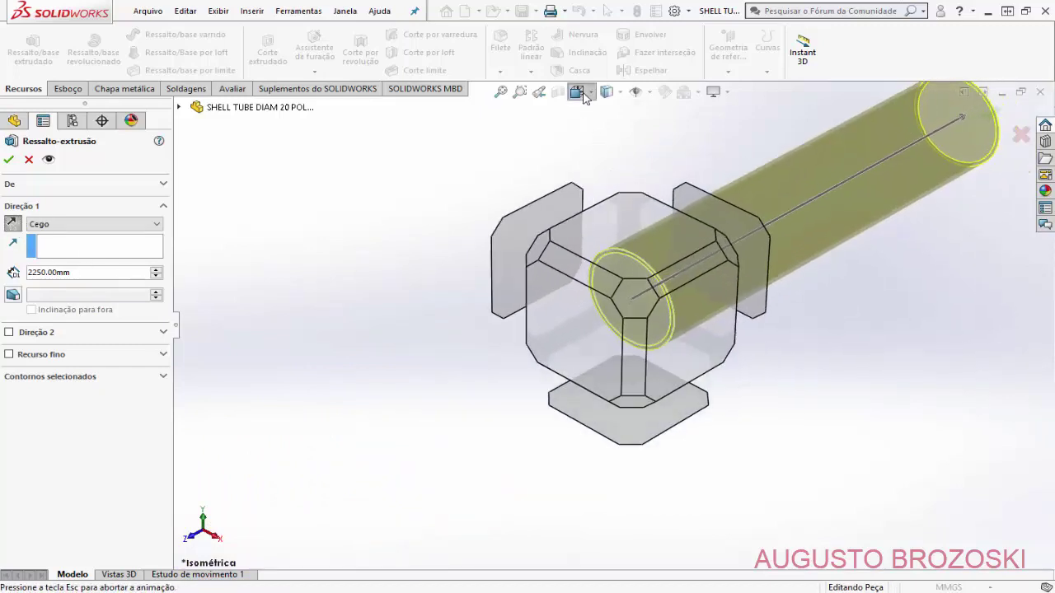
pyautogui.click(661, 133)
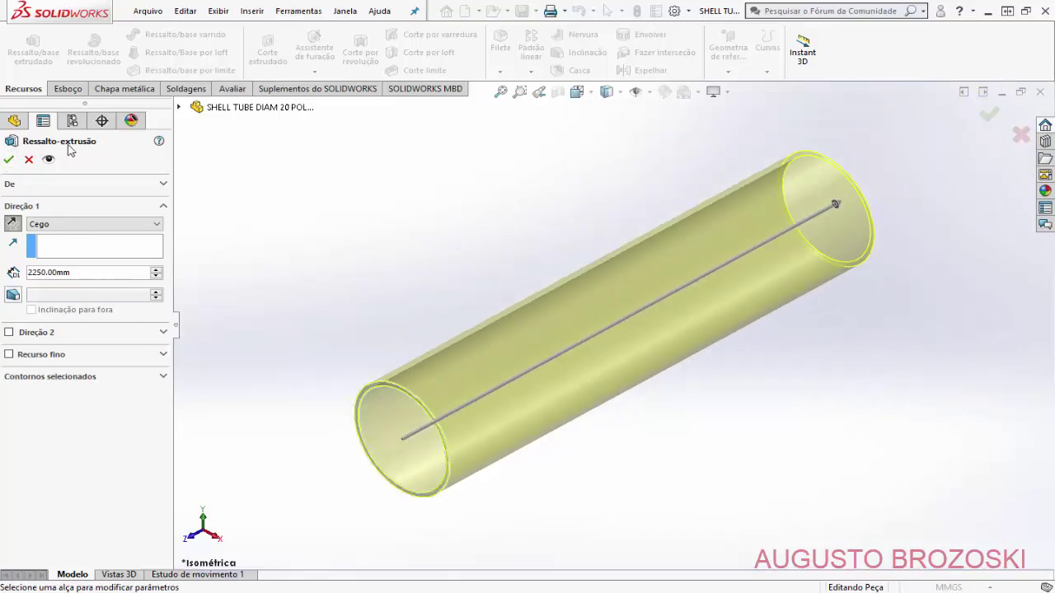
pyautogui.click(8, 160)
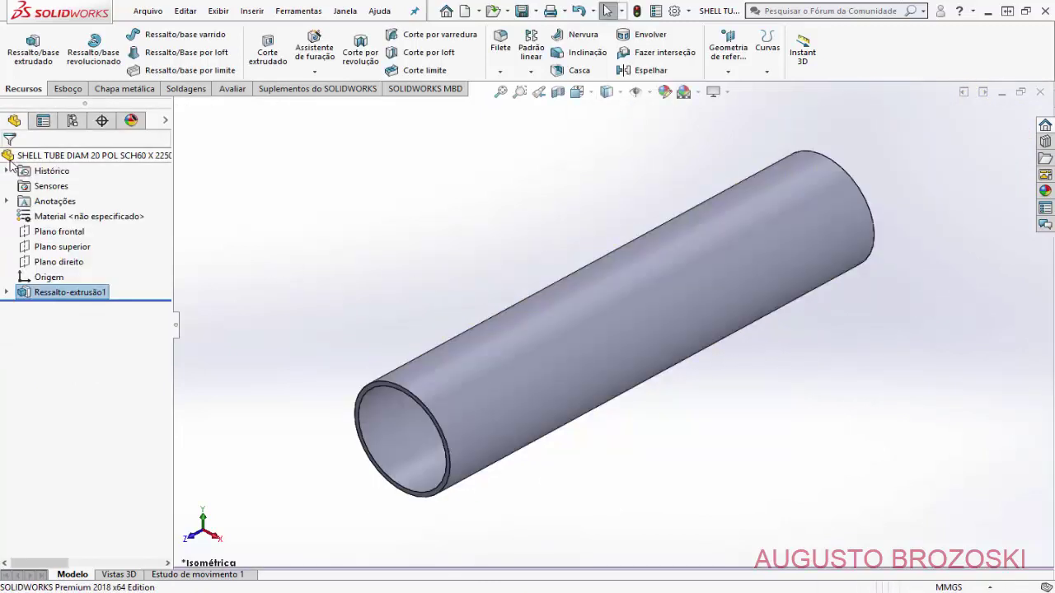
pyautogui.click(503, 105)
pyautogui.hotkey('alt', 'Tab')
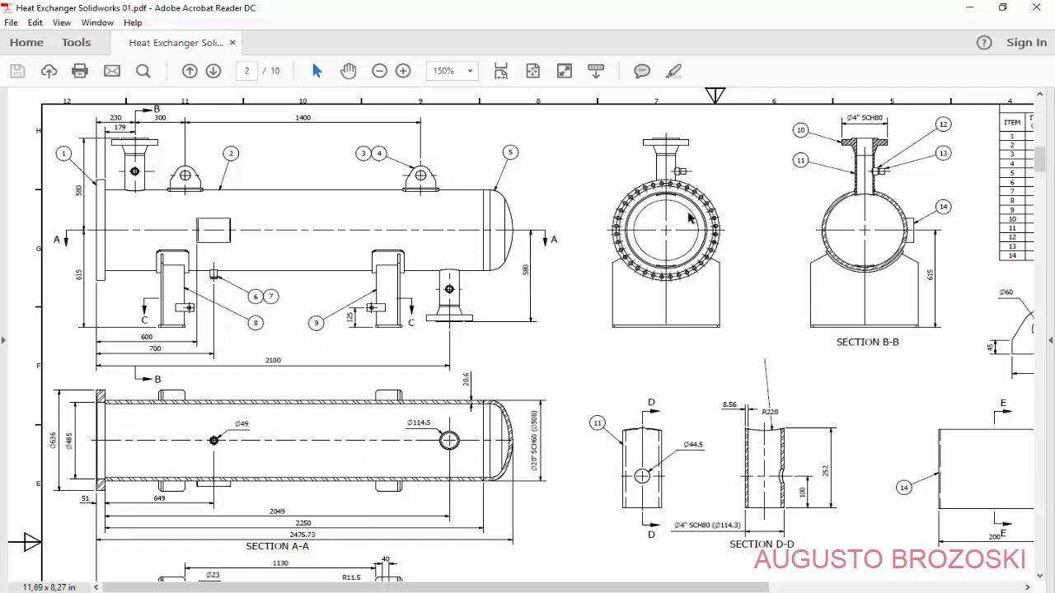
pyautogui.click(966, 8)
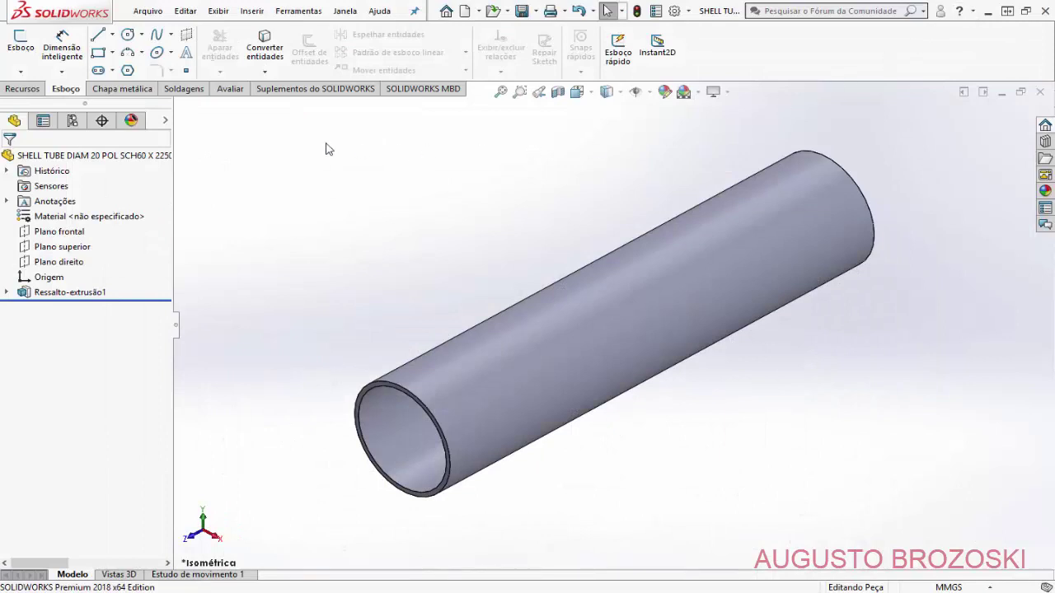
# Step: Start a new sketch on Plano superior
pyautogui.click(22, 43)
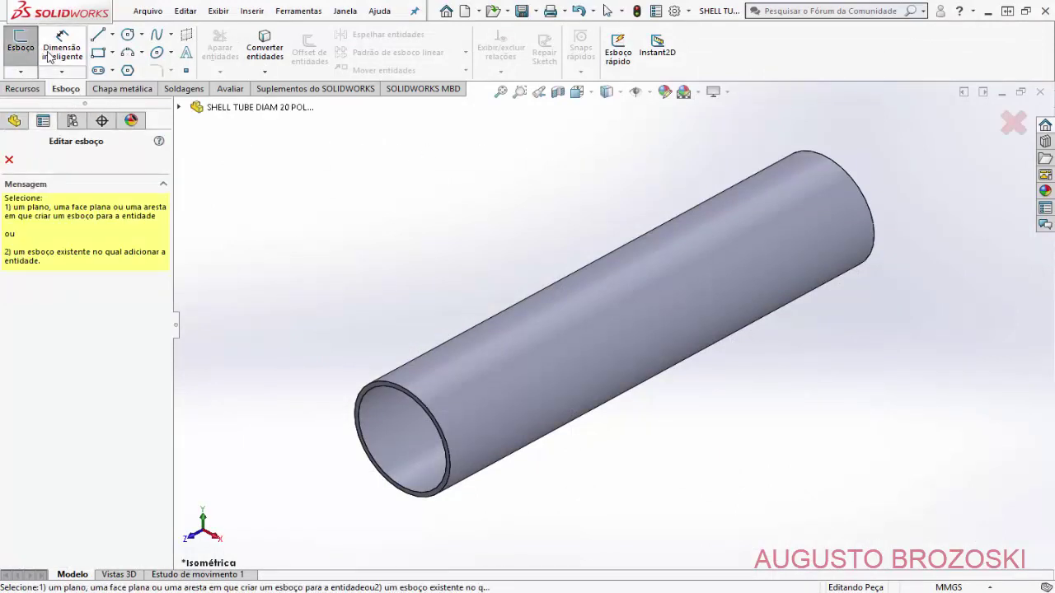
pyautogui.click(179, 107)
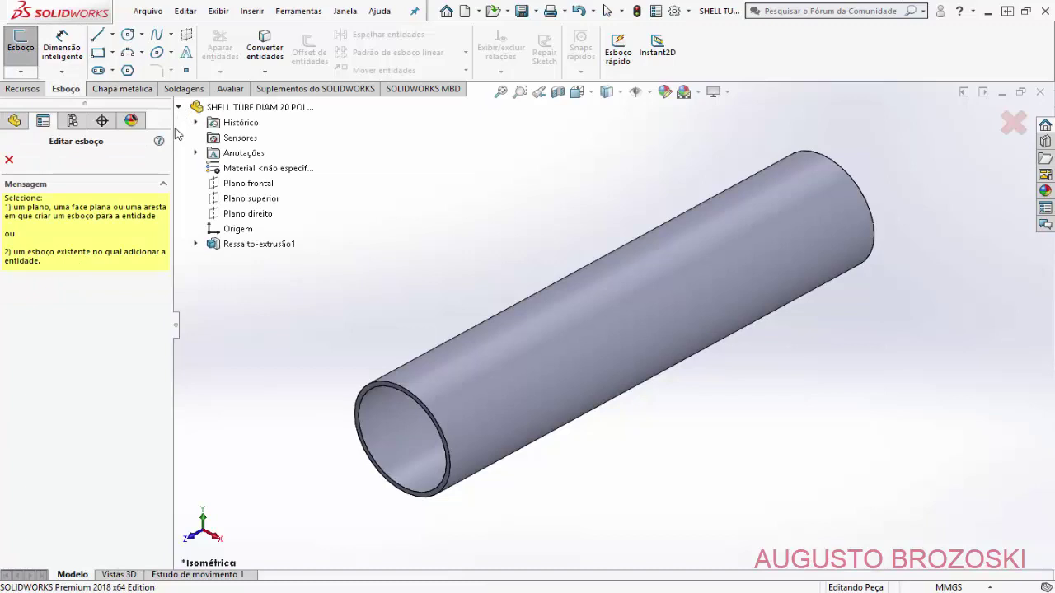
pyautogui.click(243, 206)
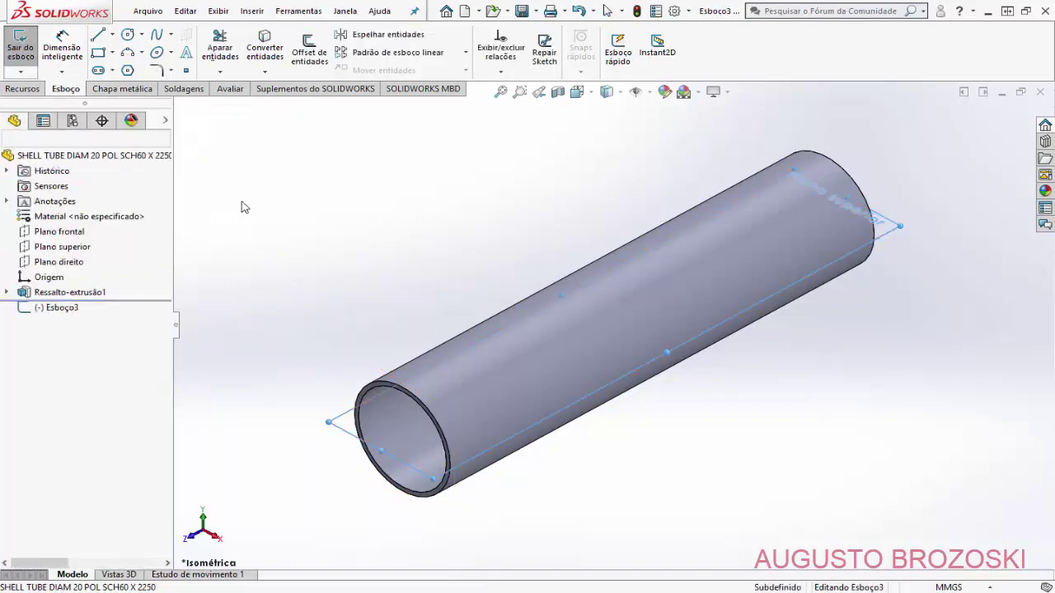
# Step: Show the tube in section view cut along Plano superior
pyautogui.click(558, 93)
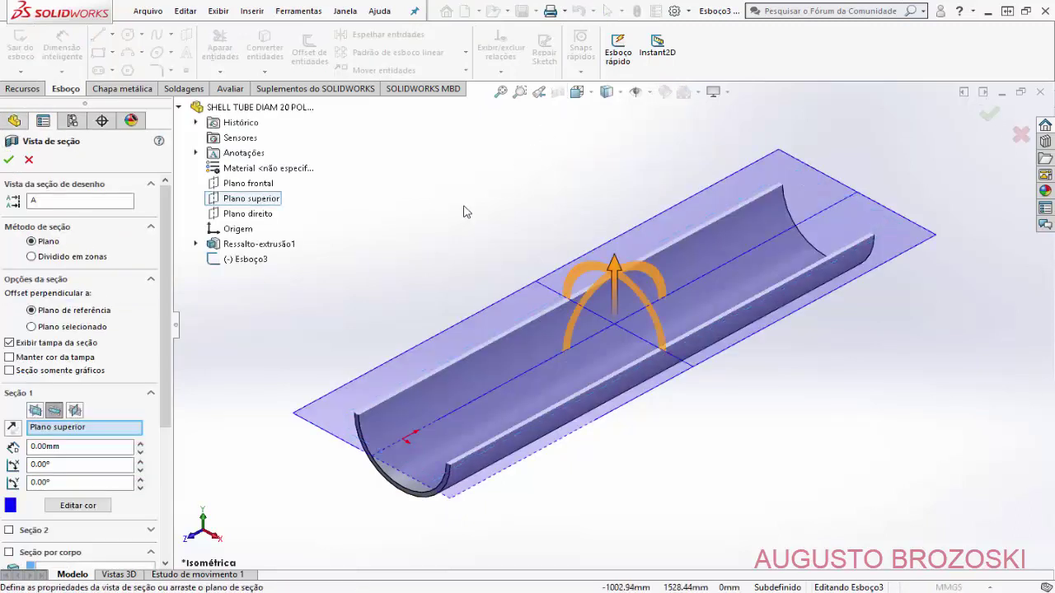
pyautogui.click(35, 410)
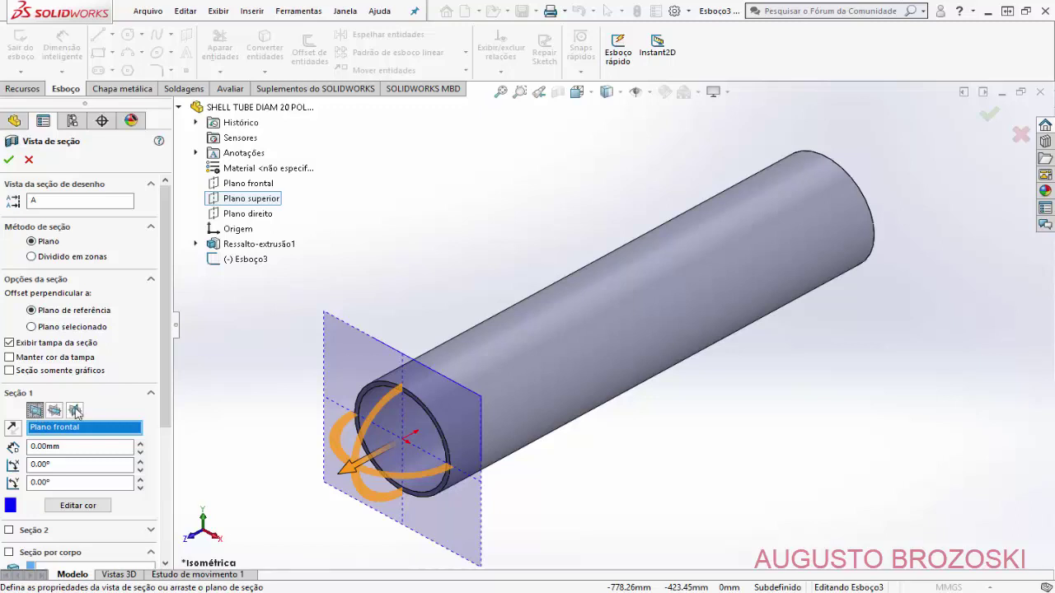
pyautogui.click(75, 410)
pyautogui.click(54, 410)
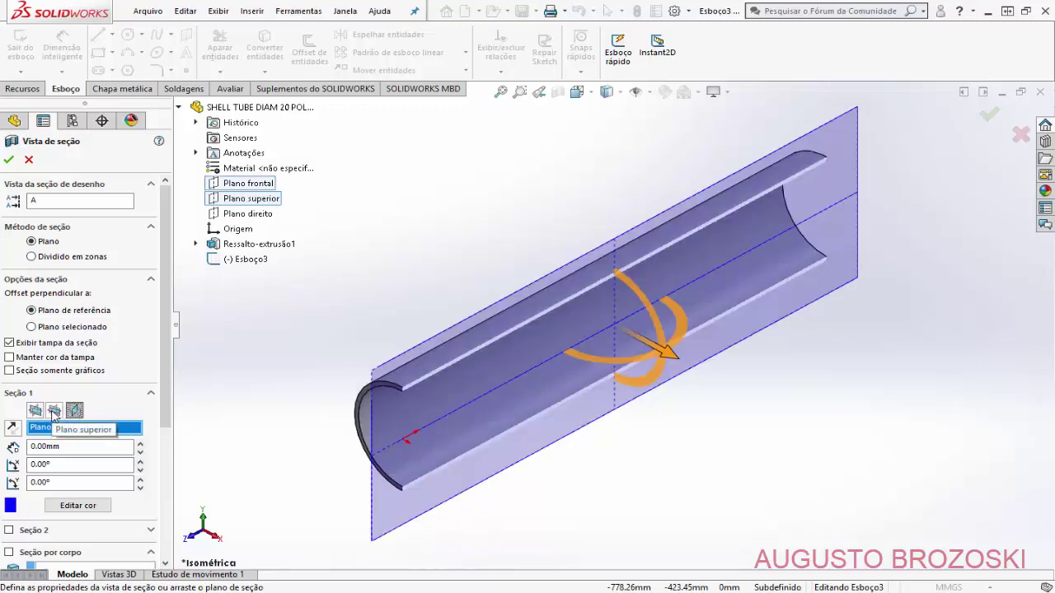
pyautogui.click(8, 159)
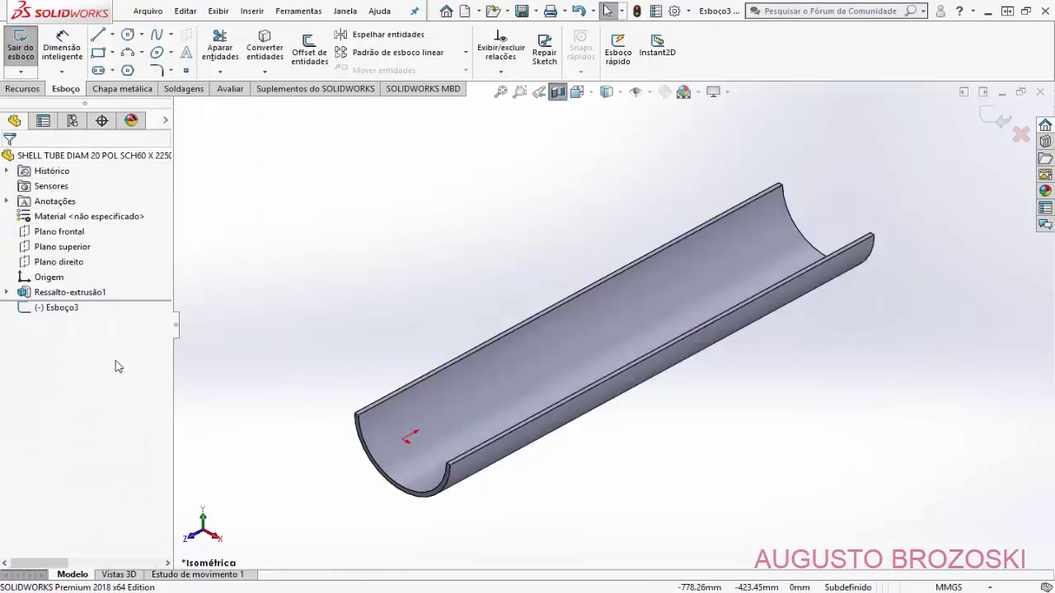
pyautogui.rightClick(64, 312)
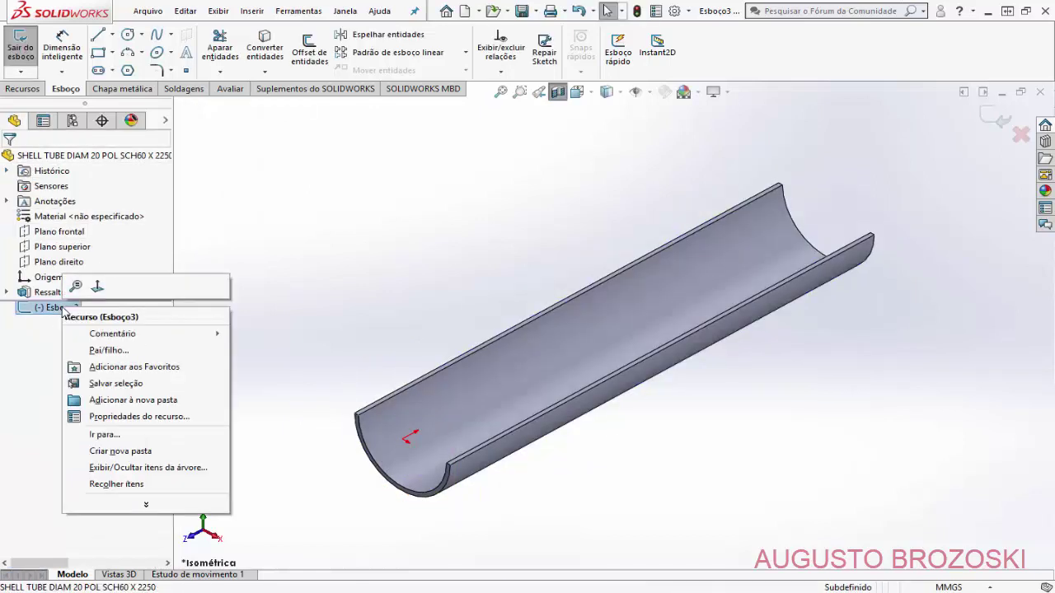
# Step: Face the sketch plane and draw a circle centred on the tube axis
pyautogui.click(98, 288)
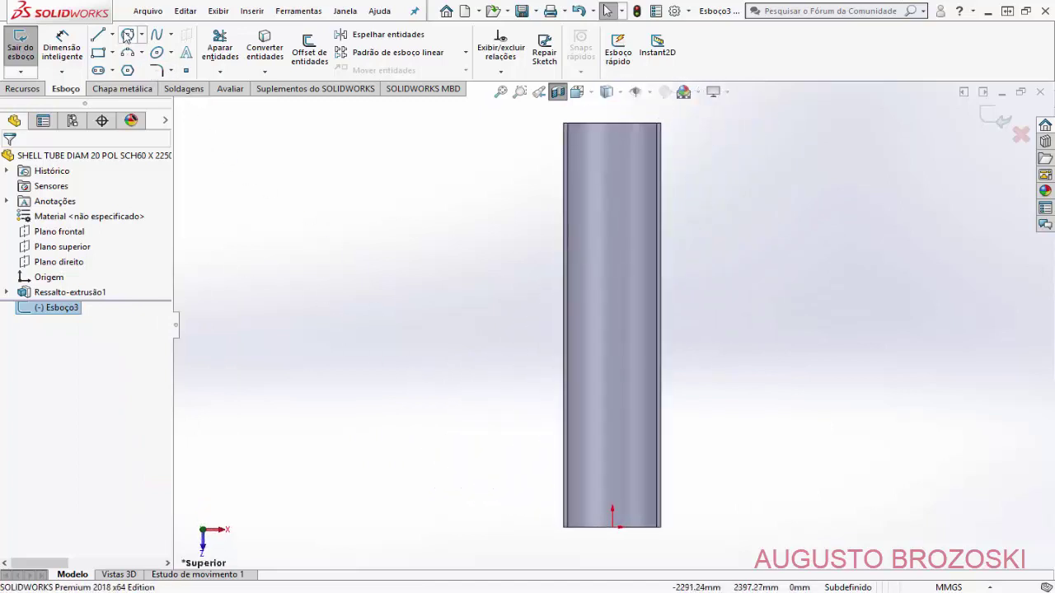
pyautogui.click(128, 34)
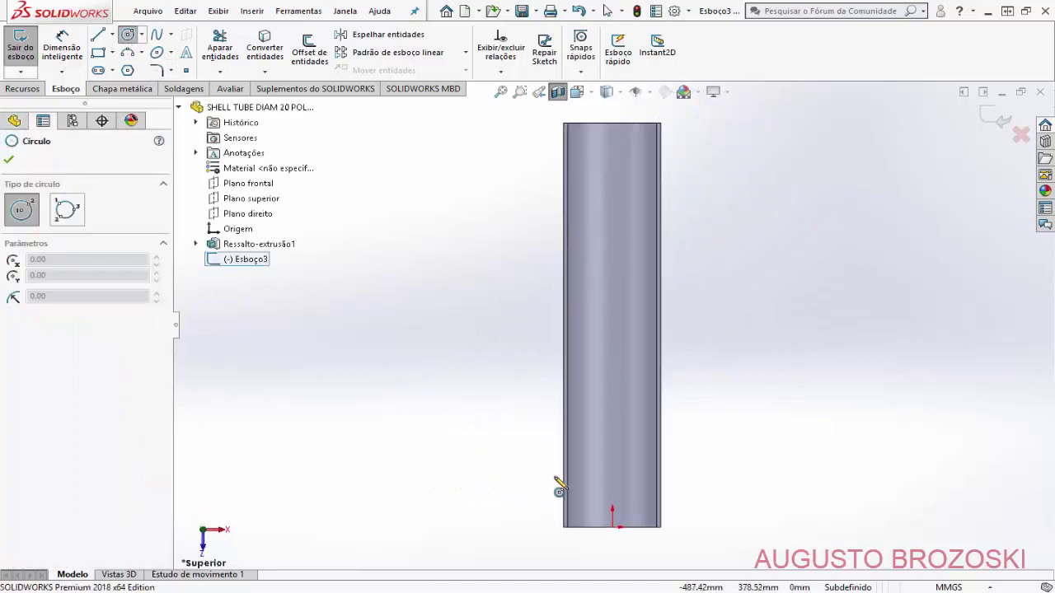
pyautogui.scroll(-5, 633, 527)
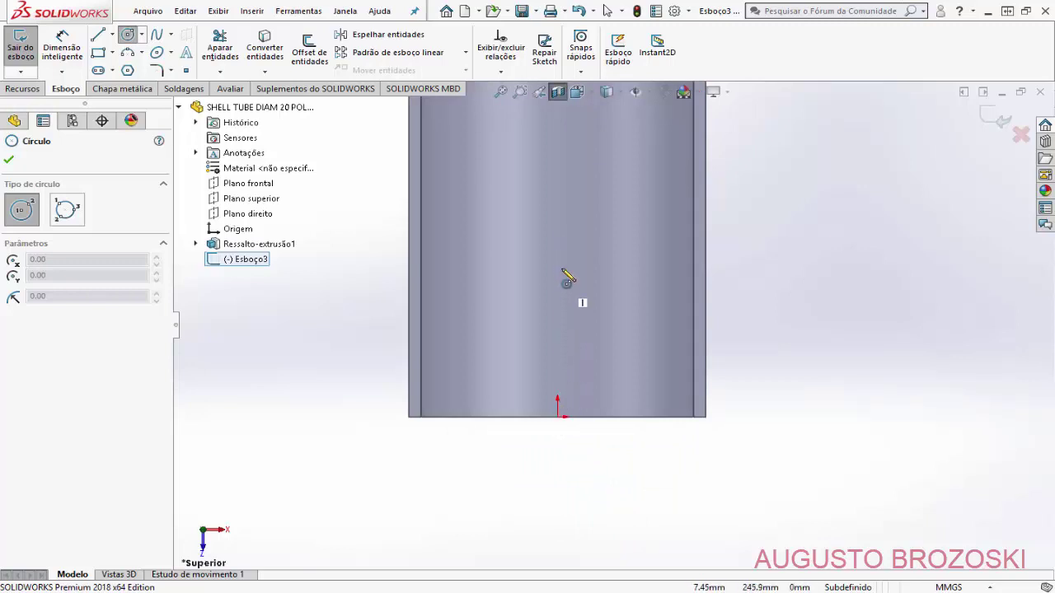
pyautogui.click(558, 220)
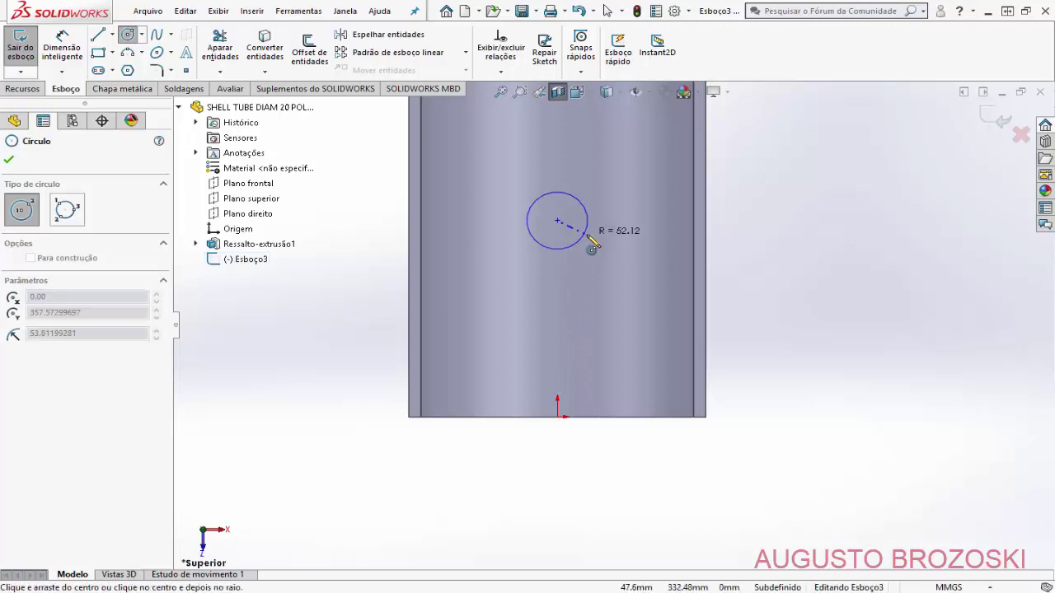
pyautogui.click(583, 246)
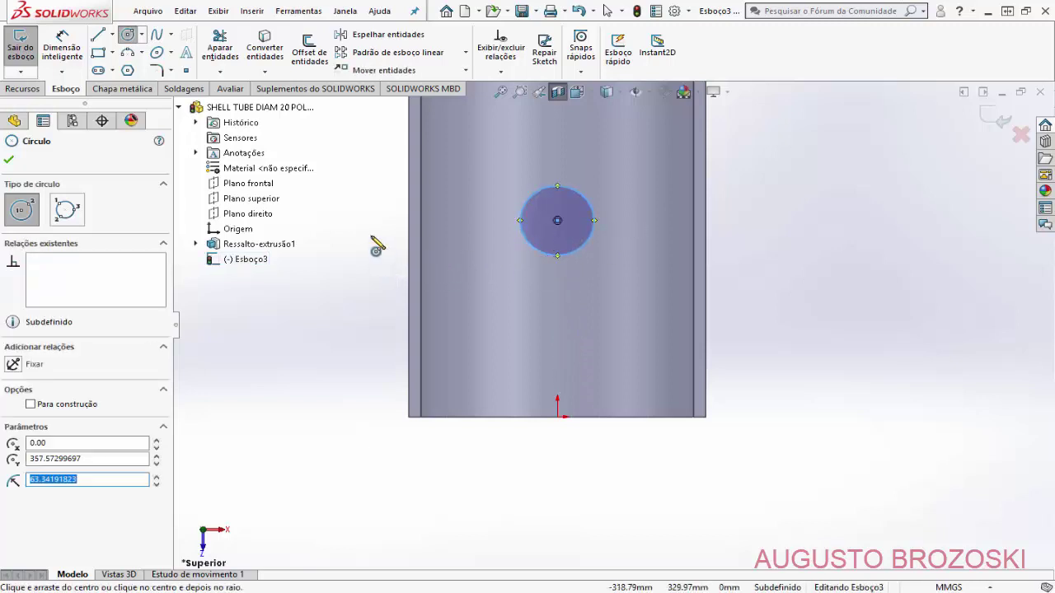
pyautogui.press('Escape')
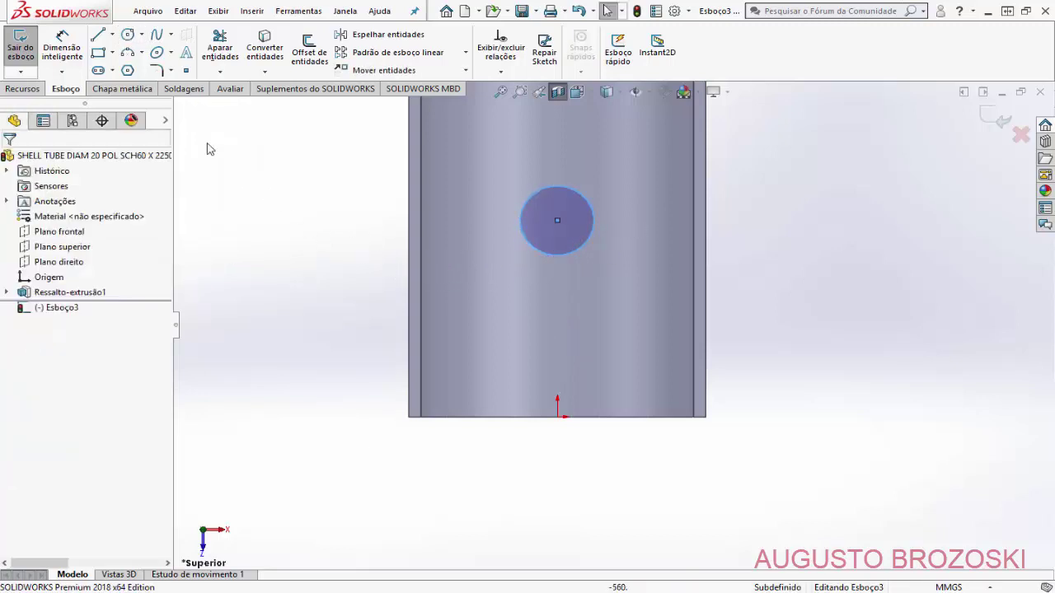
# Step: Dimension the circle centre 179 mm from the origin and its diameter to 114.50
pyautogui.click(69, 52)
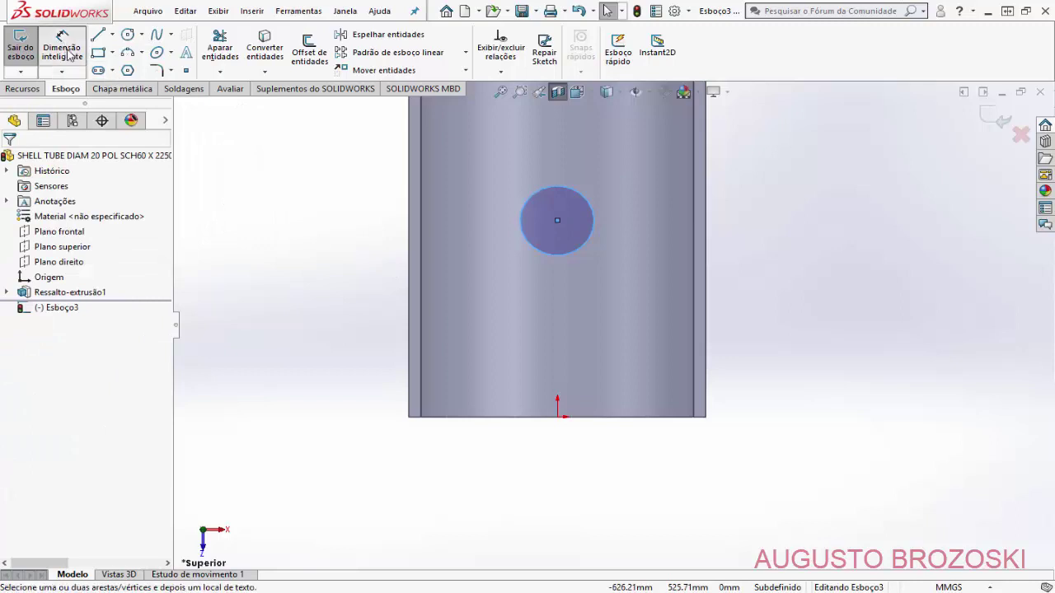
pyautogui.click(558, 222)
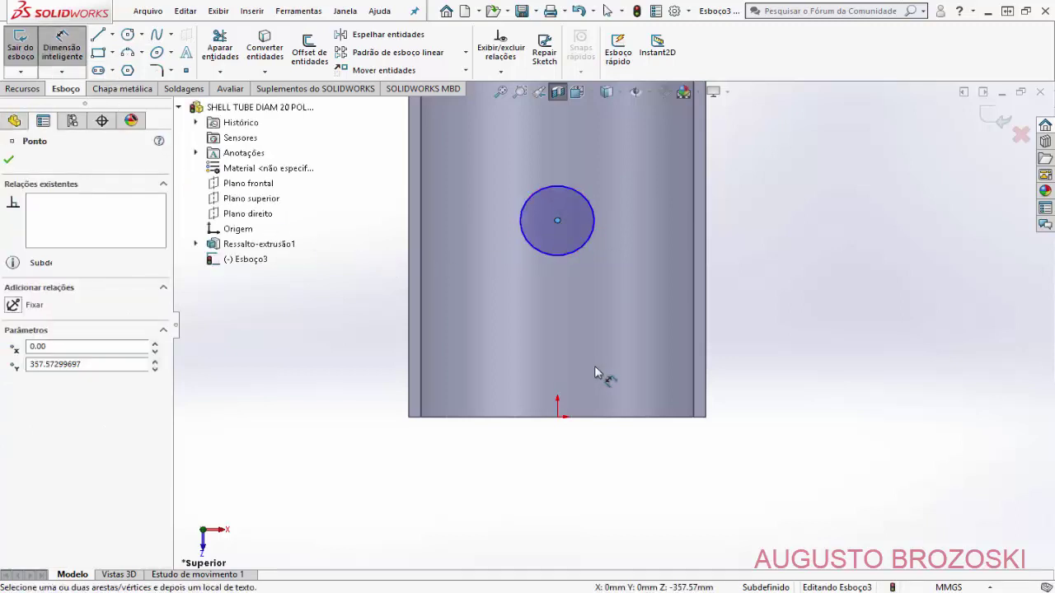
pyautogui.click(560, 418)
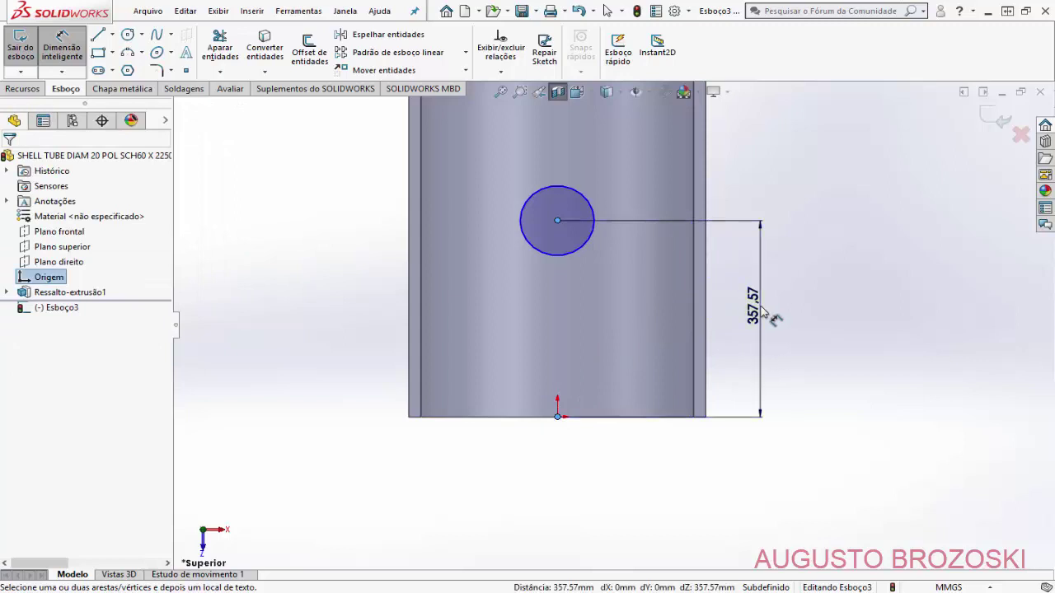
pyautogui.click(762, 312)
pyautogui.write('17')
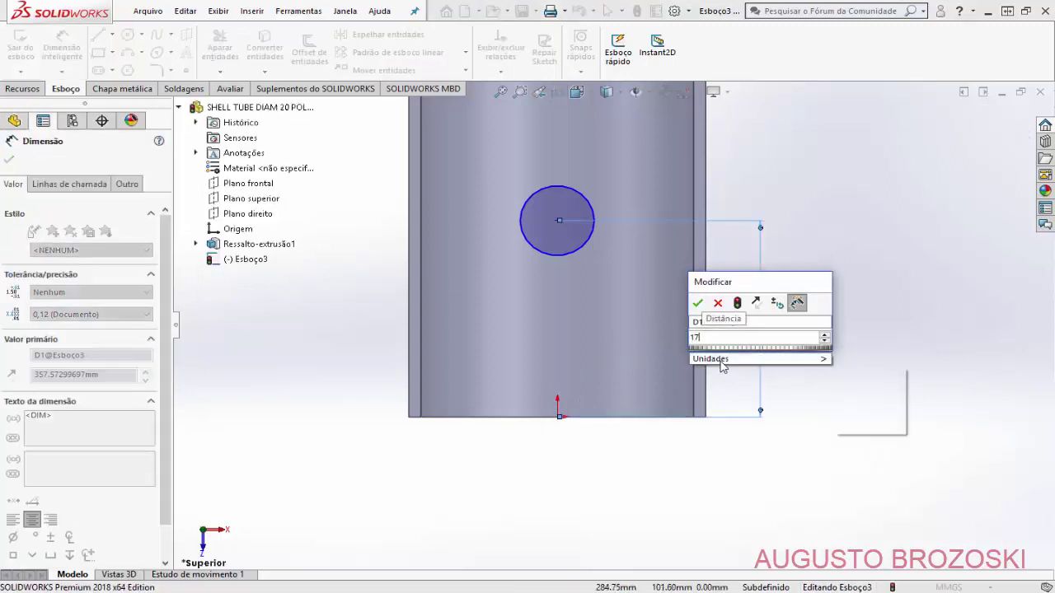
pyautogui.write('9')
pyautogui.press('Return')
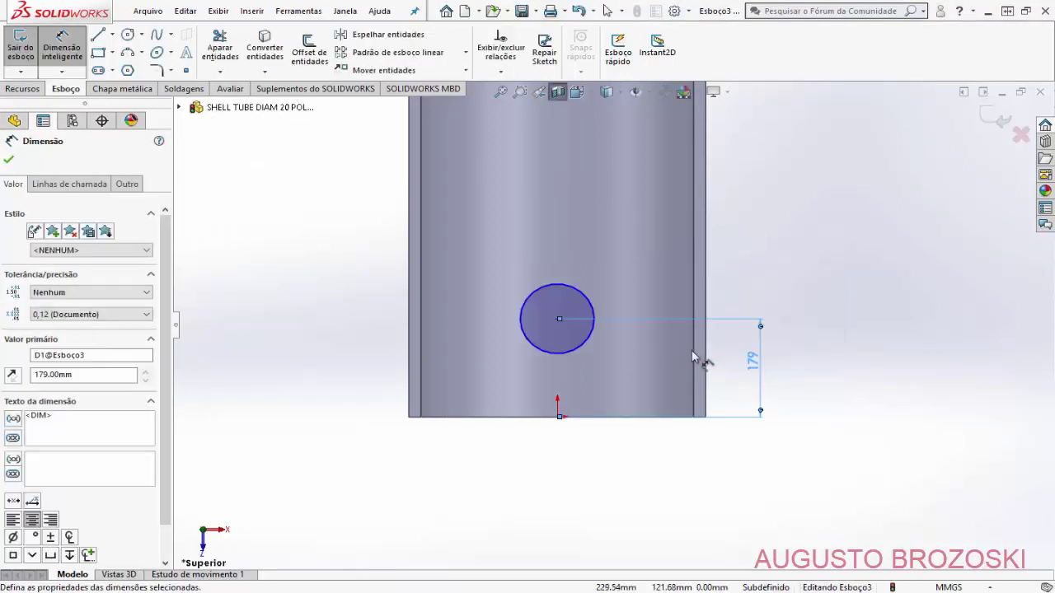
pyautogui.click(590, 299)
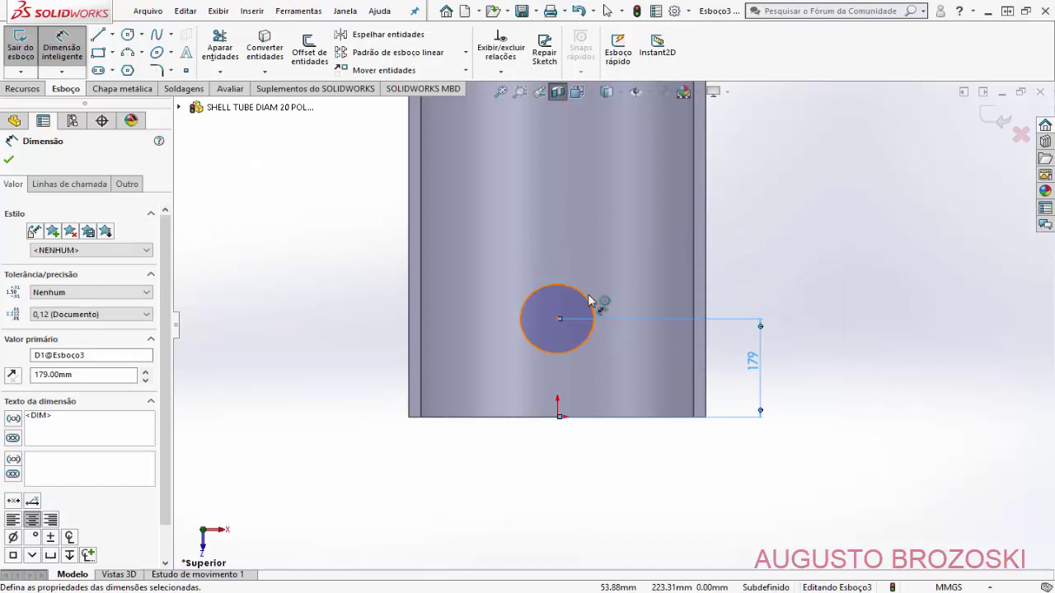
pyautogui.click(617, 262)
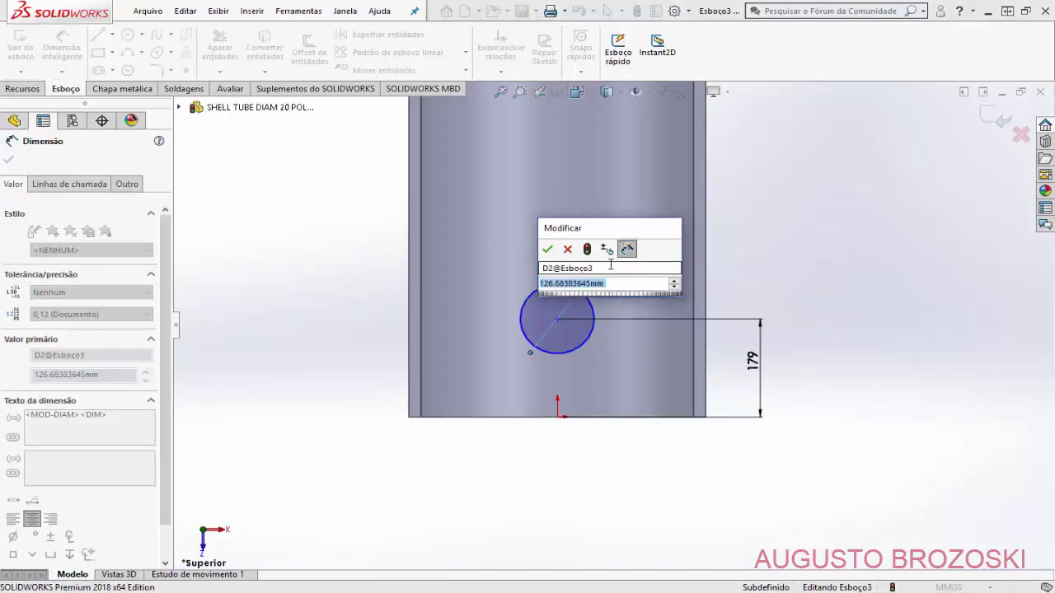
pyautogui.write('114.5')
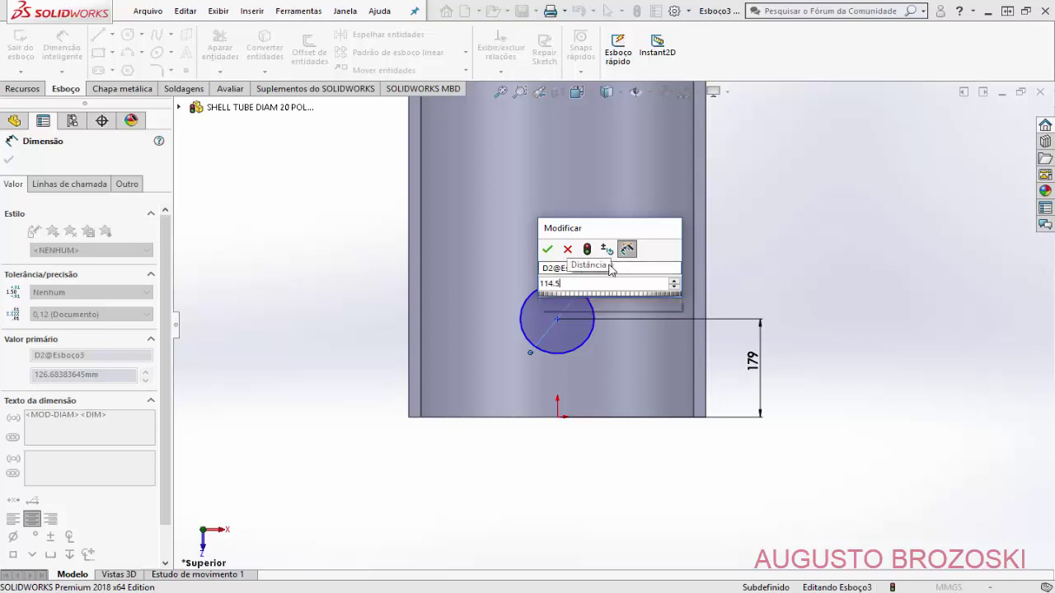
pyautogui.press('Return')
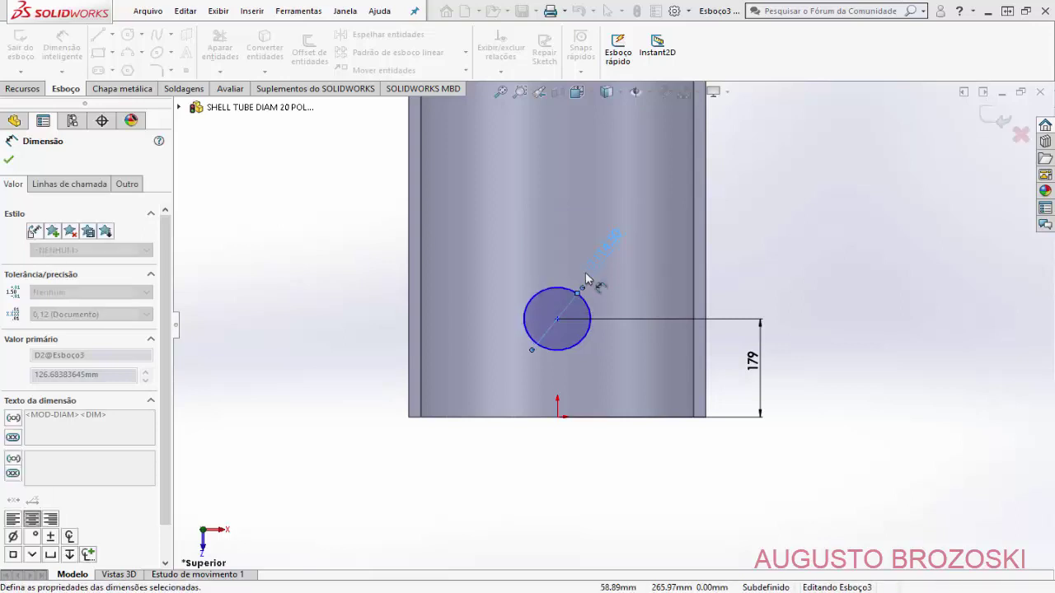
pyautogui.press('Escape')
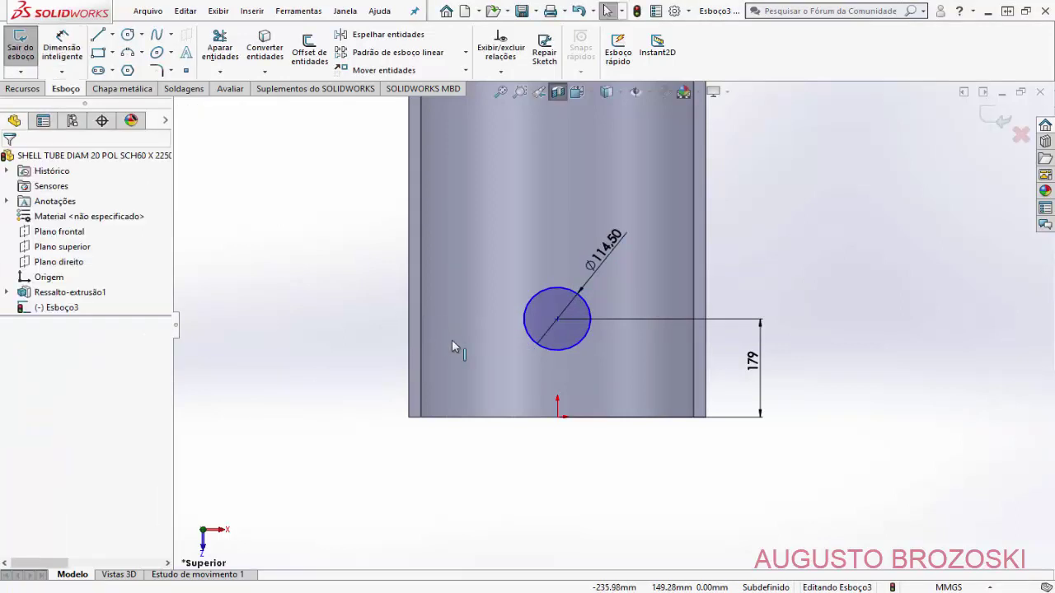
# Step: Make the circle centre vertical with the origin and exit the sketch
pyautogui.click(558, 321)
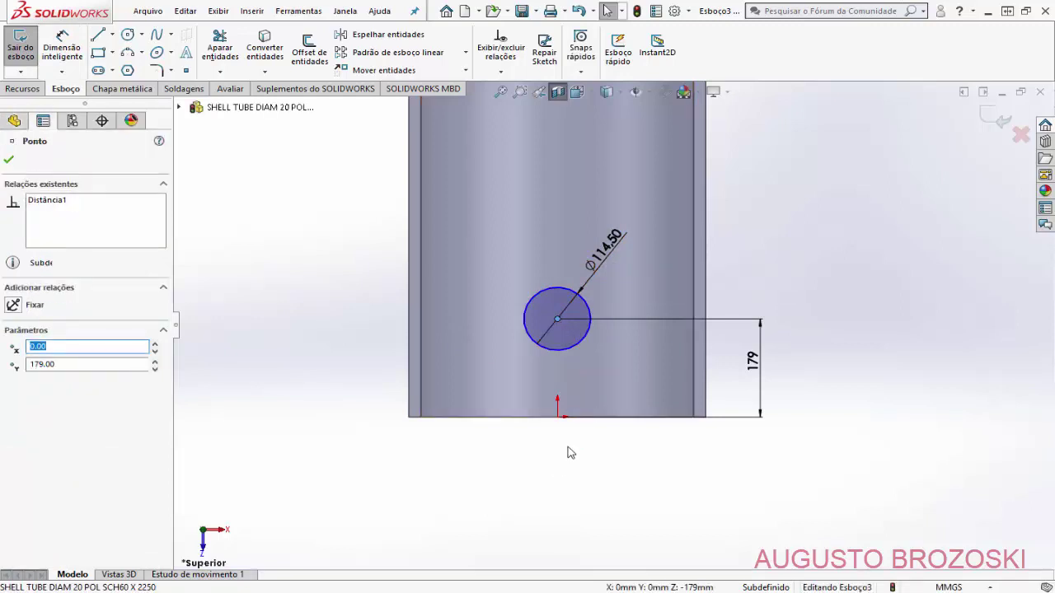
pyautogui.keyDown('ctrl'); pyautogui.click(558, 418); pyautogui.keyUp('ctrl')
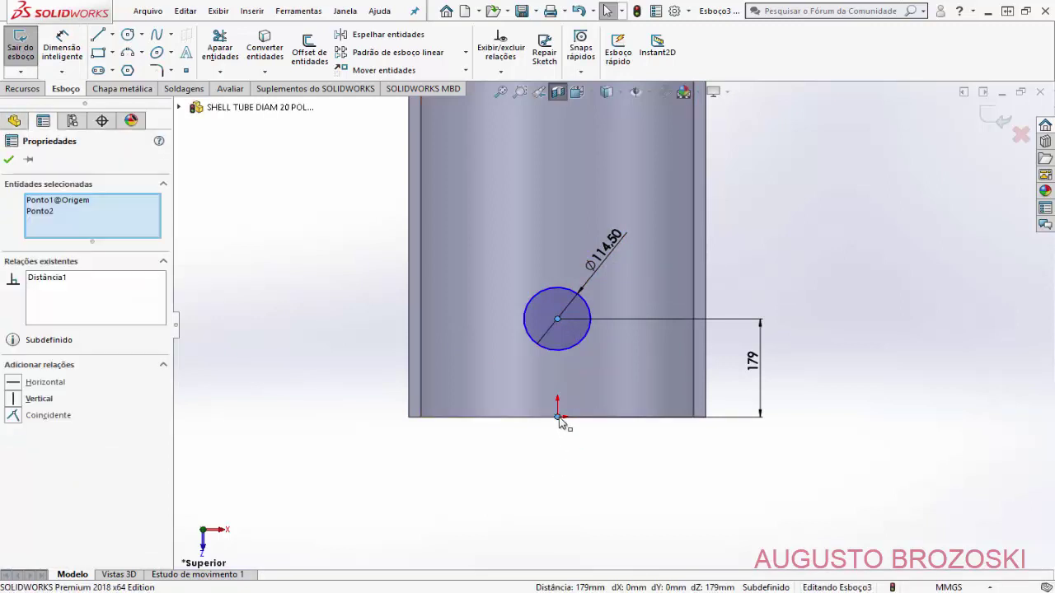
pyautogui.click(13, 400)
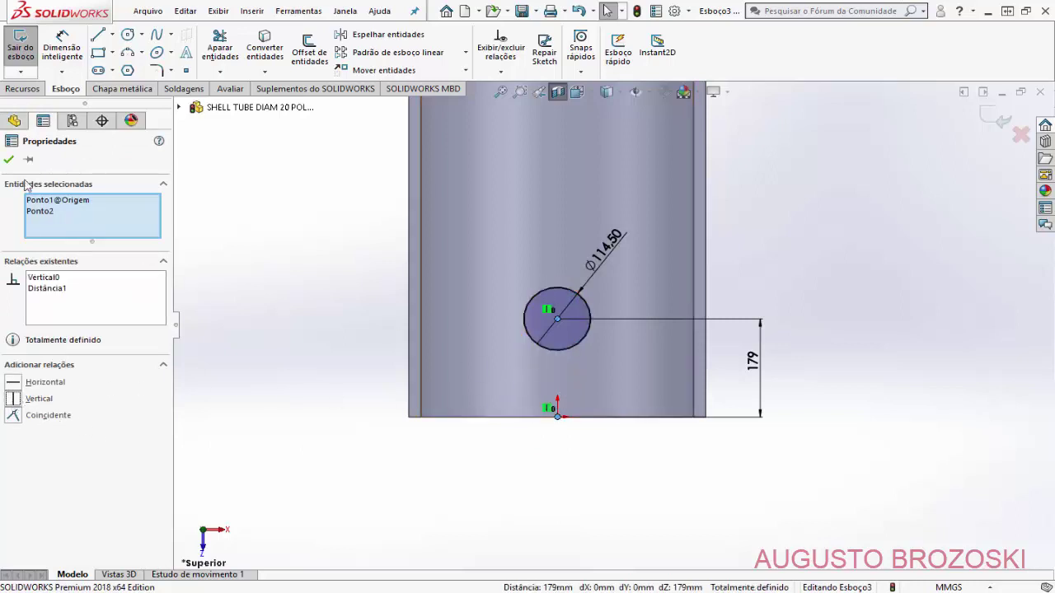
pyautogui.click(9, 159)
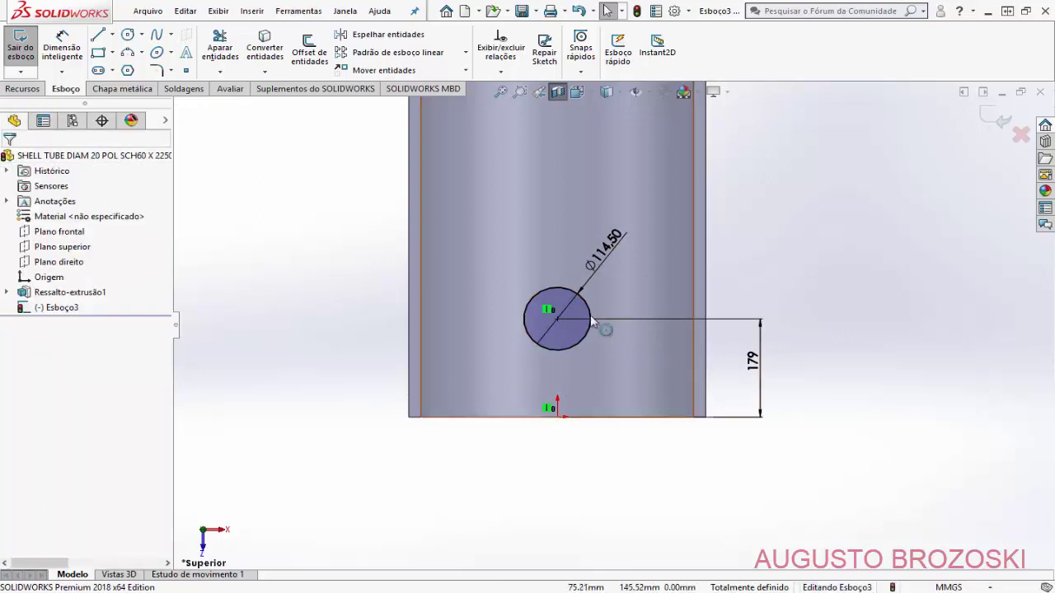
pyautogui.click(999, 120)
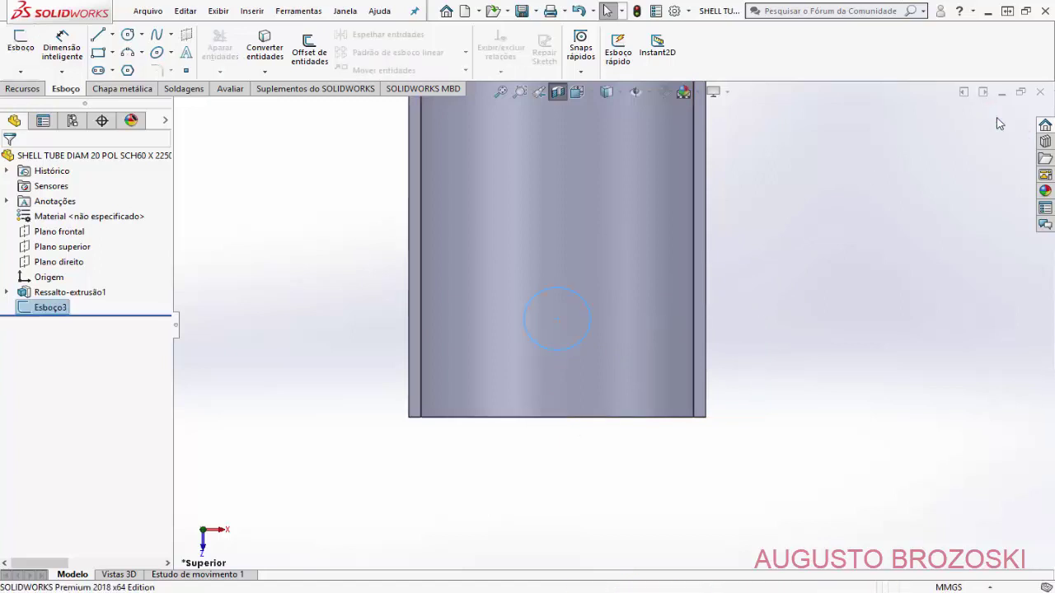
# Step: Fit the part in isometric view with the section view turned off
pyautogui.press('f')
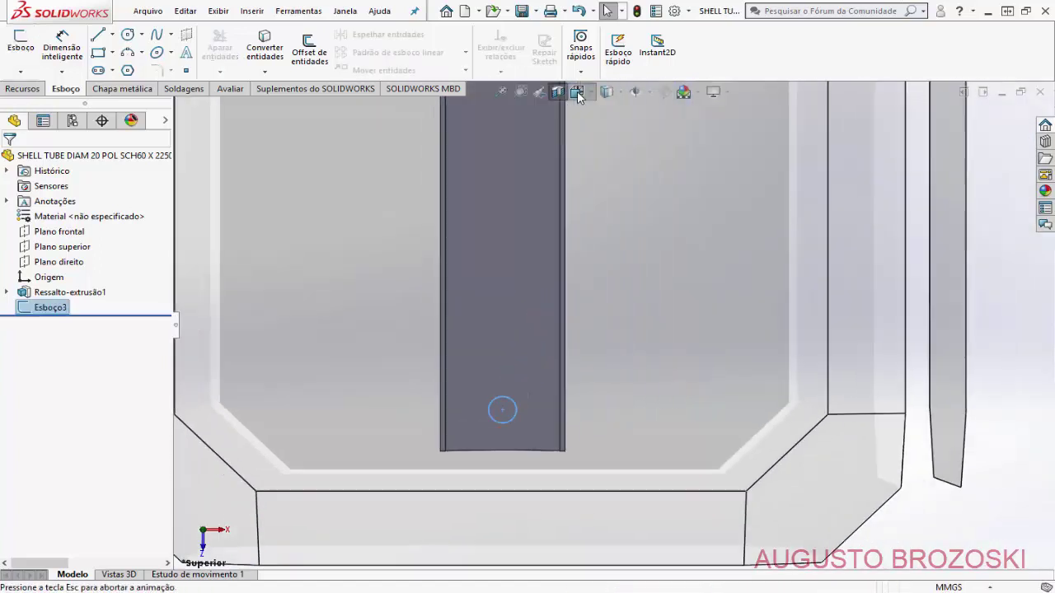
pyautogui.click(577, 91)
pyautogui.click(661, 130)
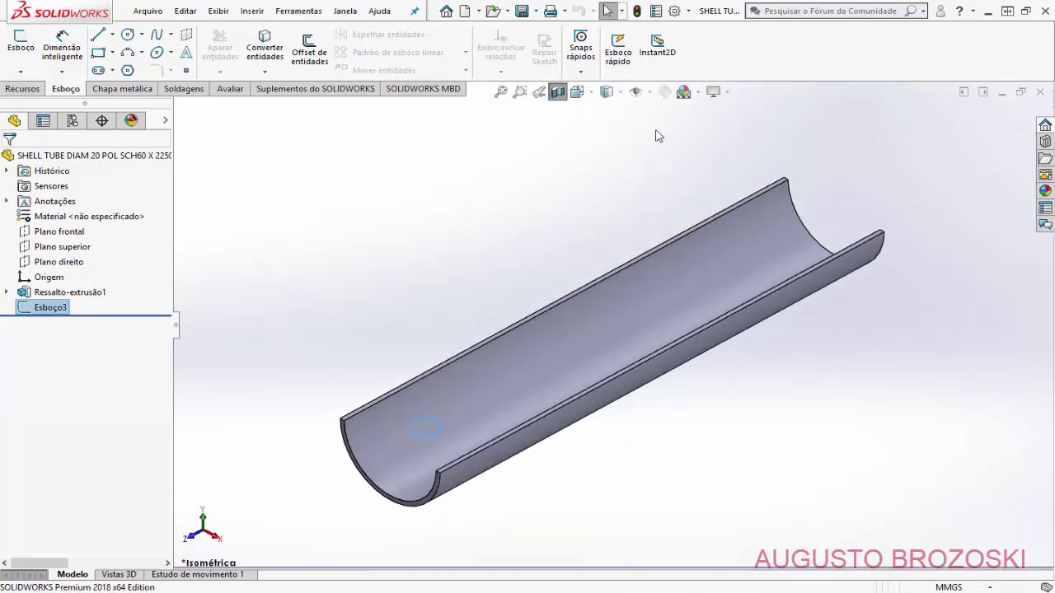
pyautogui.click(557, 92)
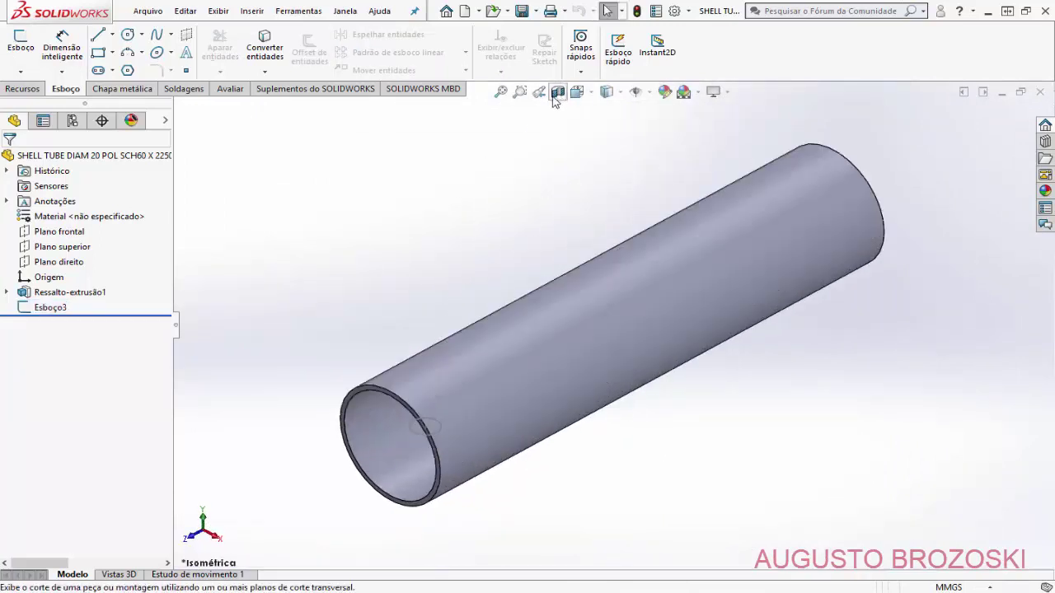
# Step: Extrude-cut the Esboço3 circle Up To Next, reversed upward, through the tube wall
pyautogui.click(22, 89)
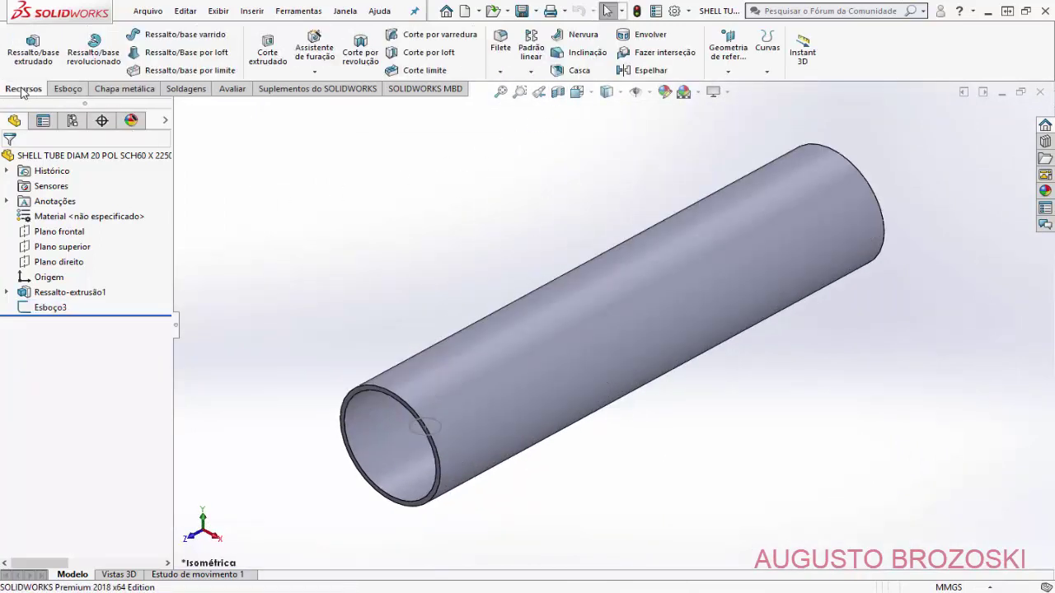
pyautogui.click(262, 53)
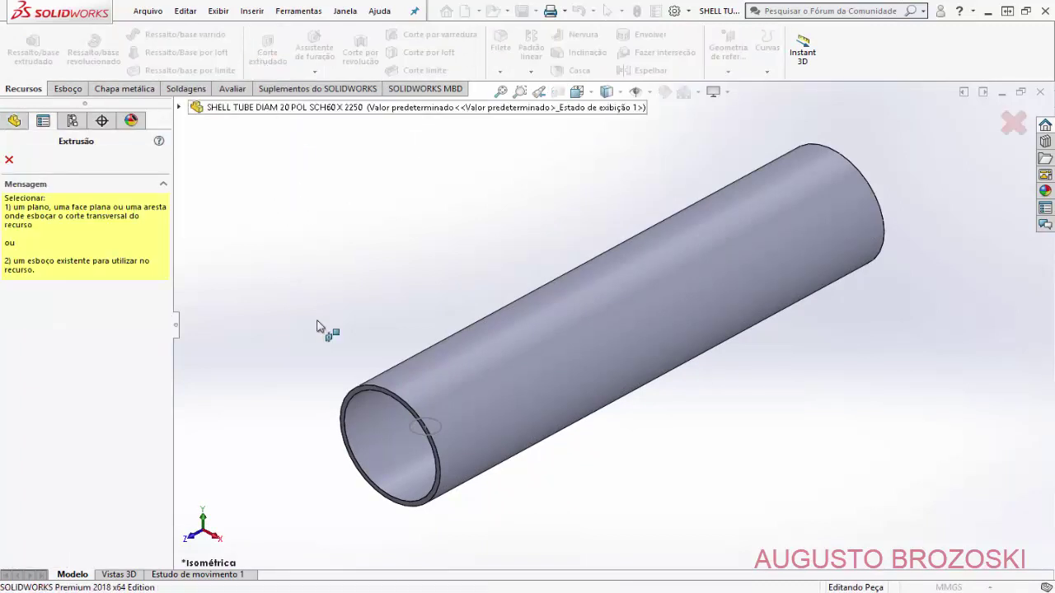
pyautogui.hotkey('ctrl', 'e')
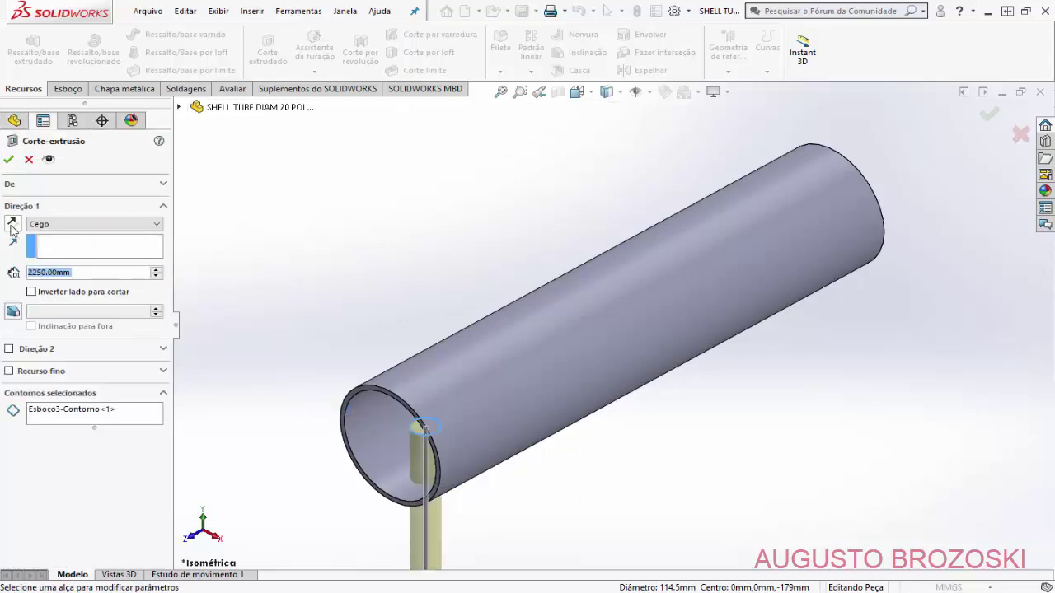
pyautogui.click(155, 226)
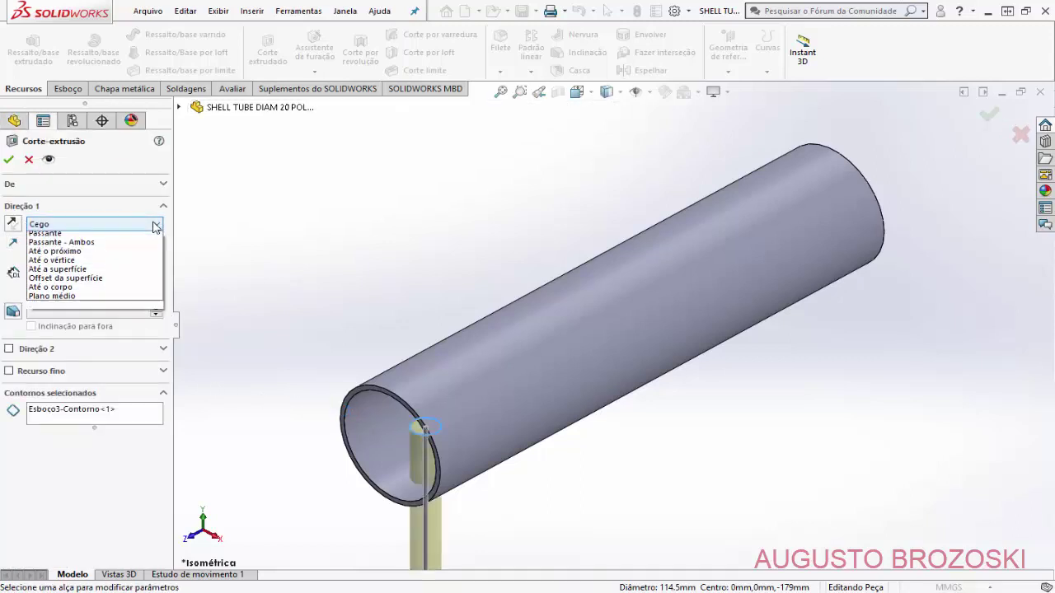
pyautogui.click(93, 264)
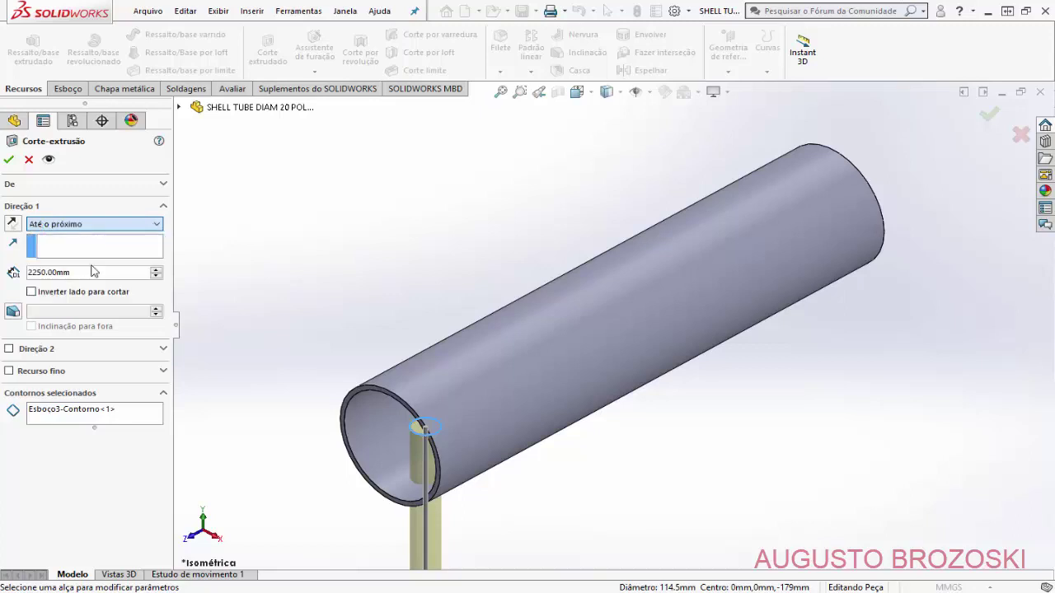
pyautogui.click(13, 225)
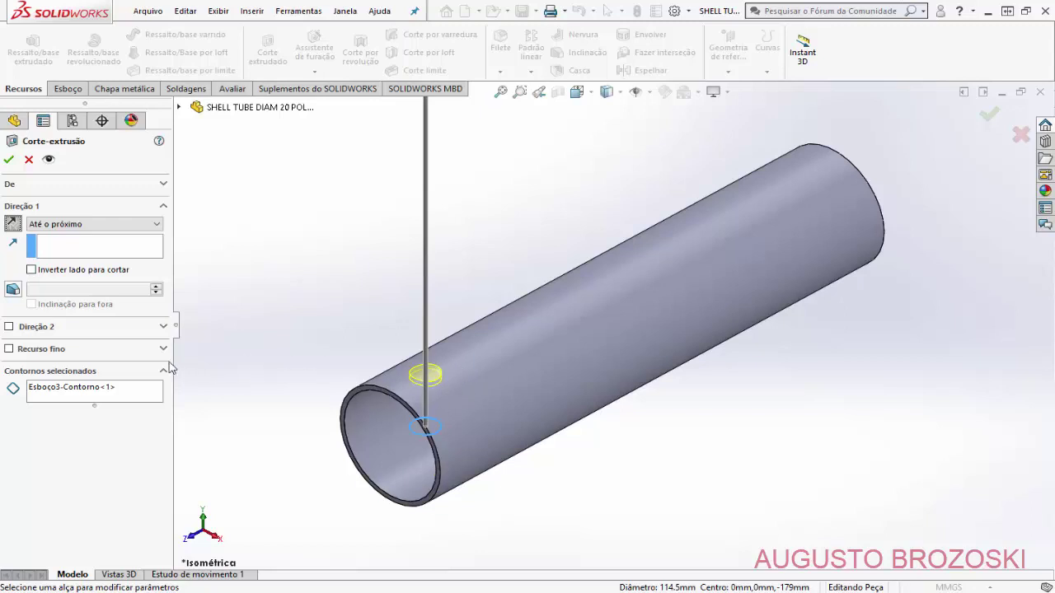
pyautogui.click(8, 161)
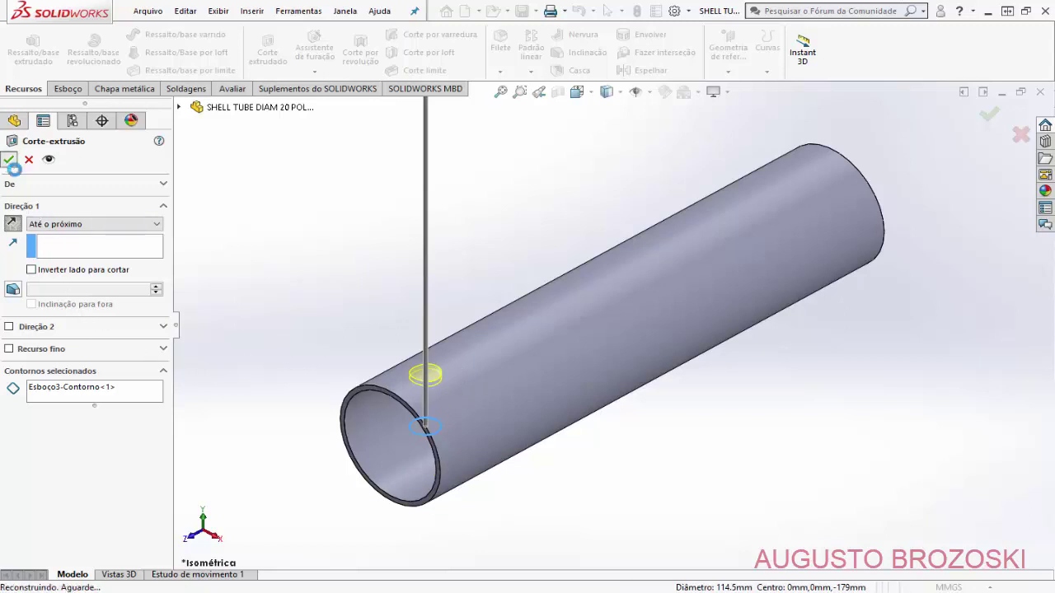
# Step: Return the holed tube to isometric view
pyautogui.scroll(3, 443, 367)
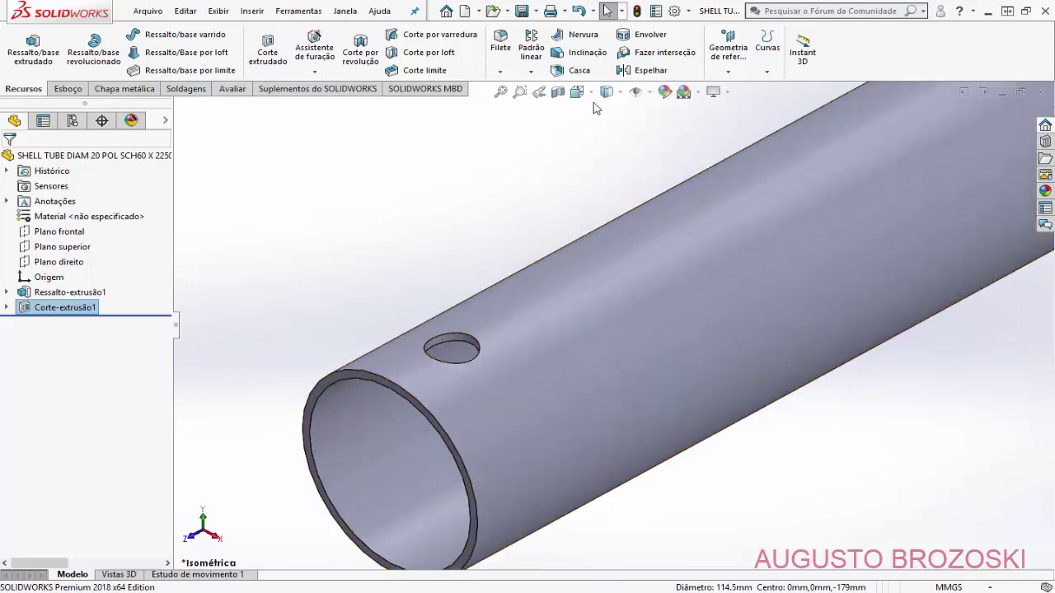
pyautogui.click(577, 92)
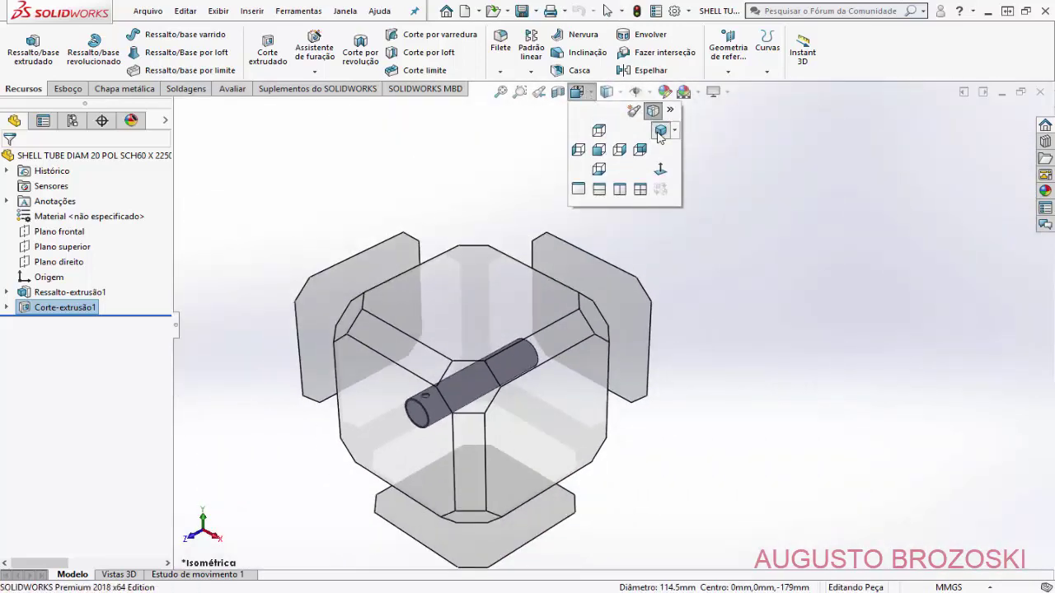
pyautogui.click(660, 131)
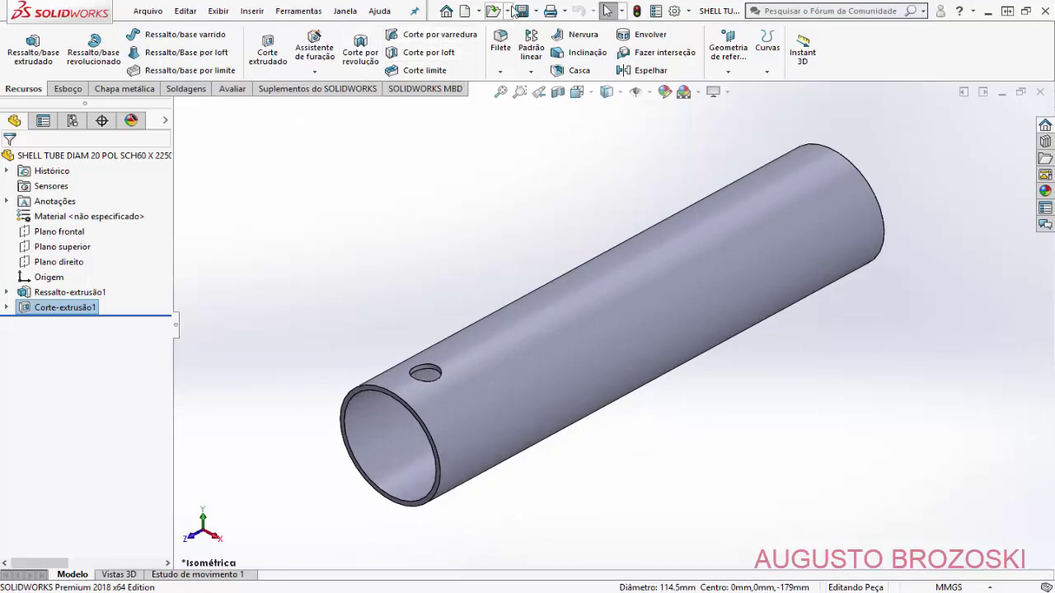
pyautogui.click(515, 109)
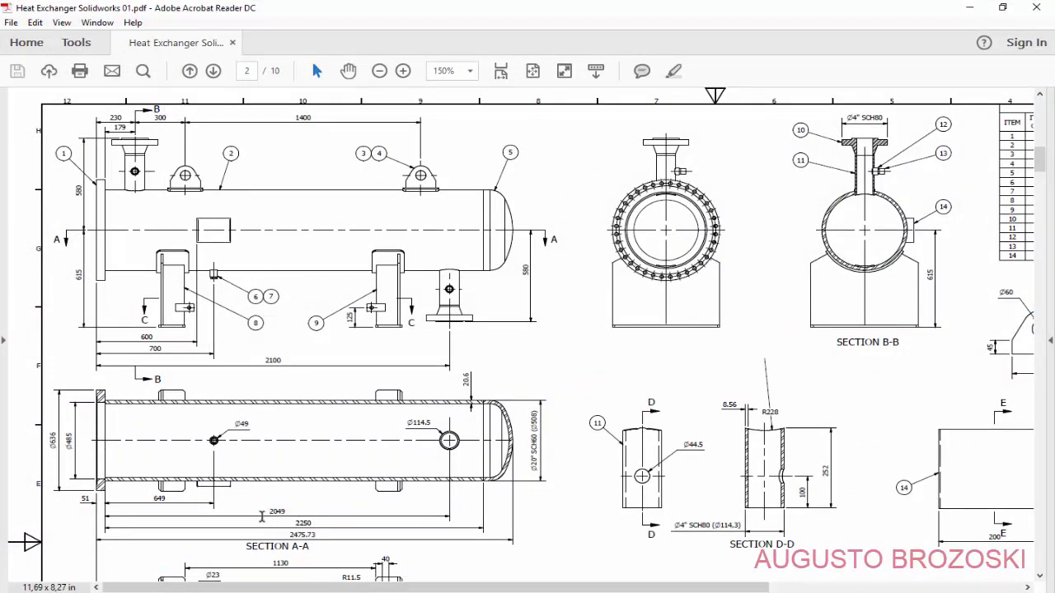
# Step: Minimize the heat exchanger PDF to return to the SOLIDWORKS tube model
pyautogui.click(970, 8)
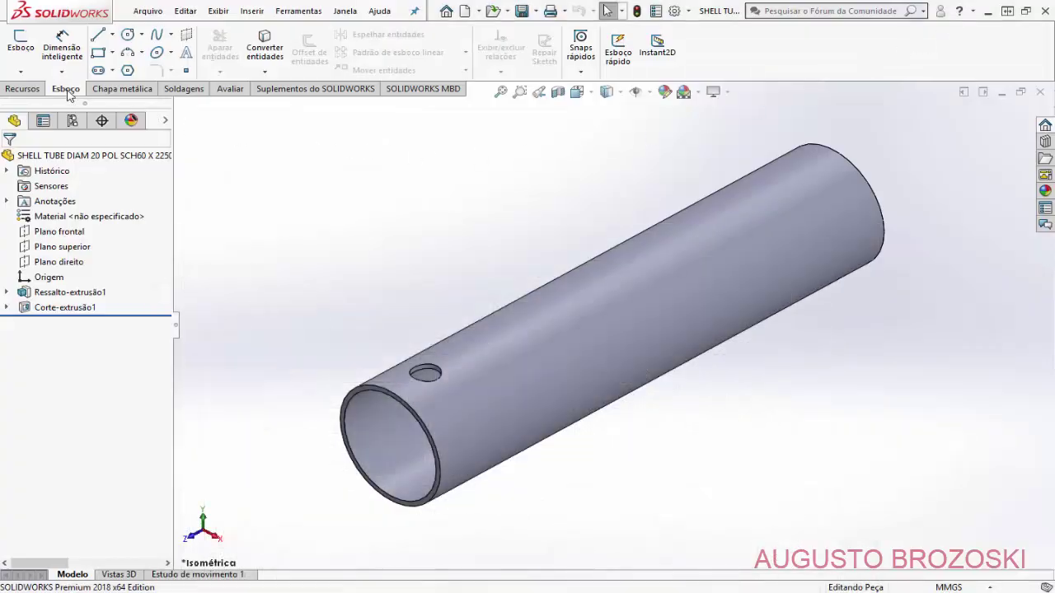
# Step: Start a new sketch on the Plano superior plane
pyautogui.click(20, 41)
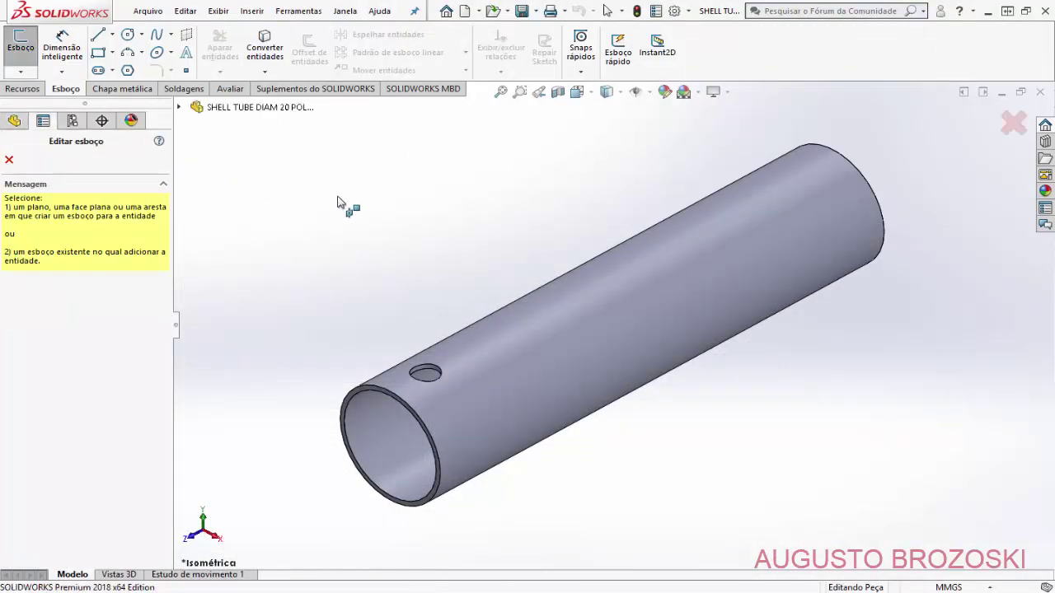
pyautogui.click(178, 108)
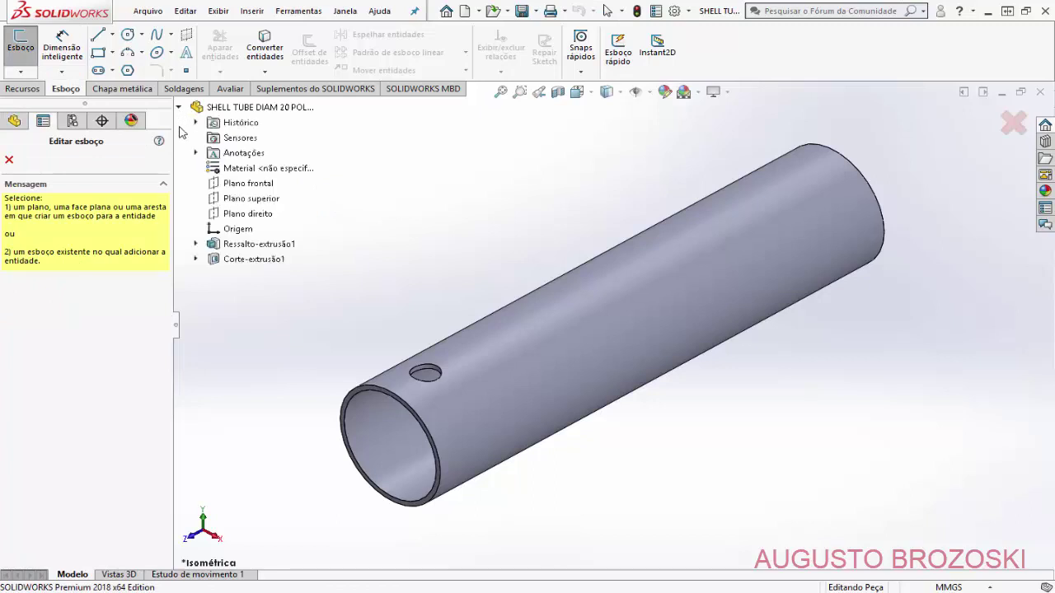
pyautogui.click(250, 200)
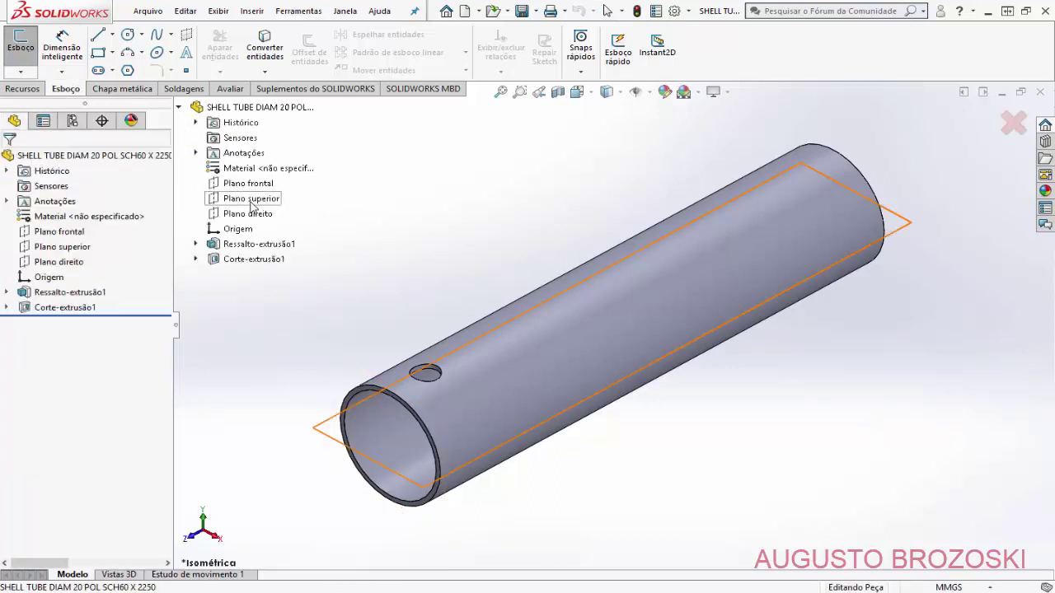
# Step: Section the tube in half and view the Esboço5 plane straight on
pyautogui.click(557, 92)
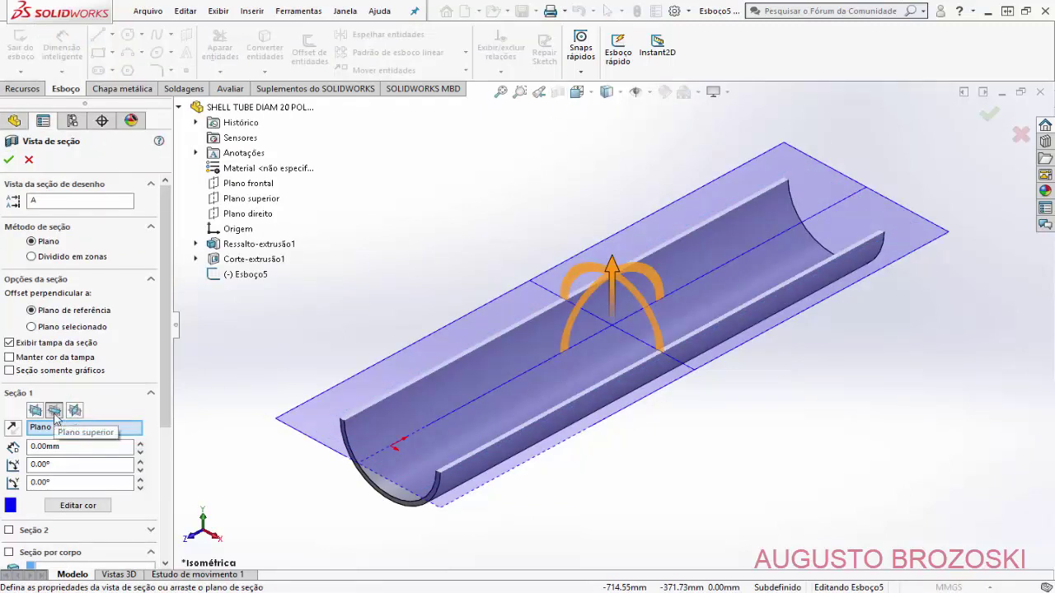
pyautogui.click(8, 159)
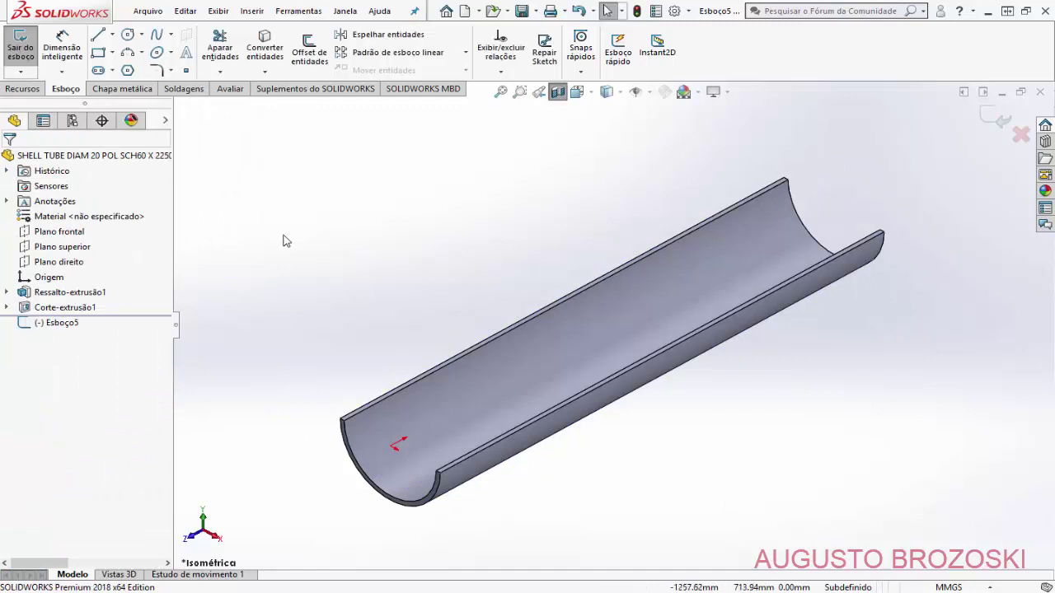
pyautogui.rightClick(66, 327)
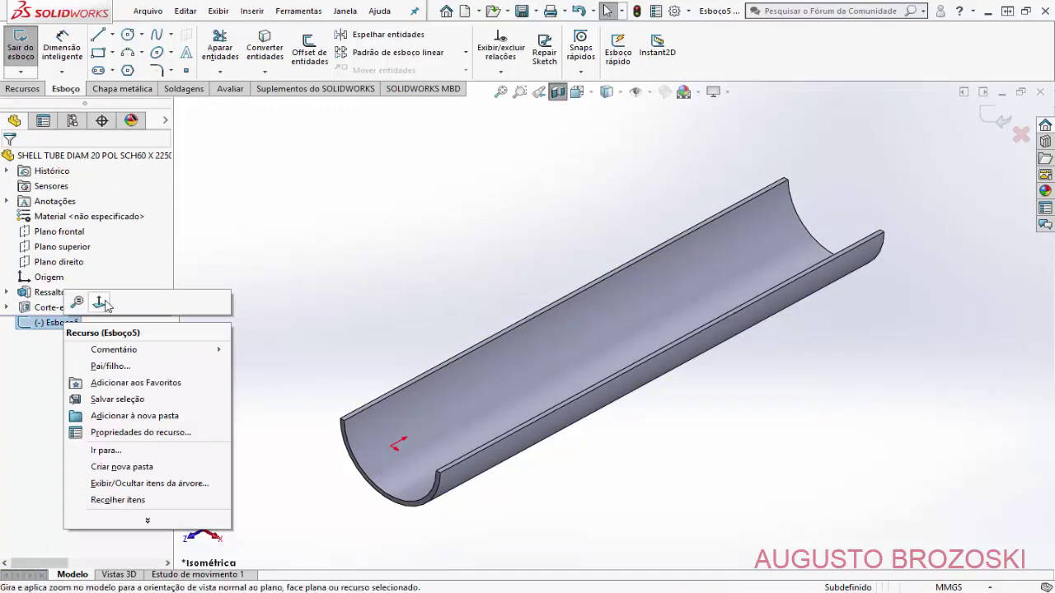
pyautogui.click(100, 304)
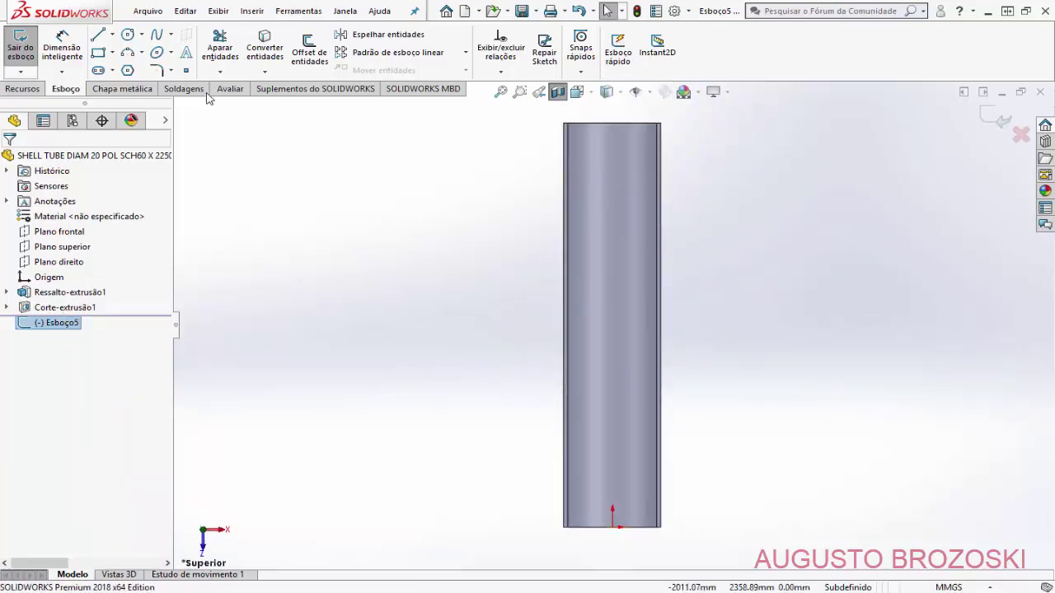
# Step: Draw a circle near the far end of the tube
pyautogui.click(128, 36)
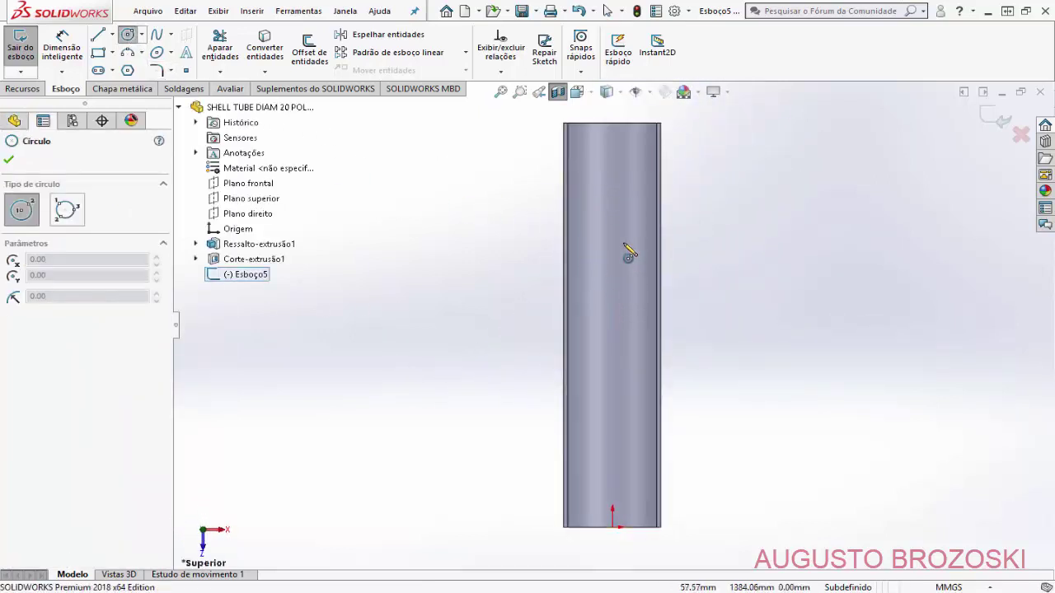
pyautogui.click(612, 169)
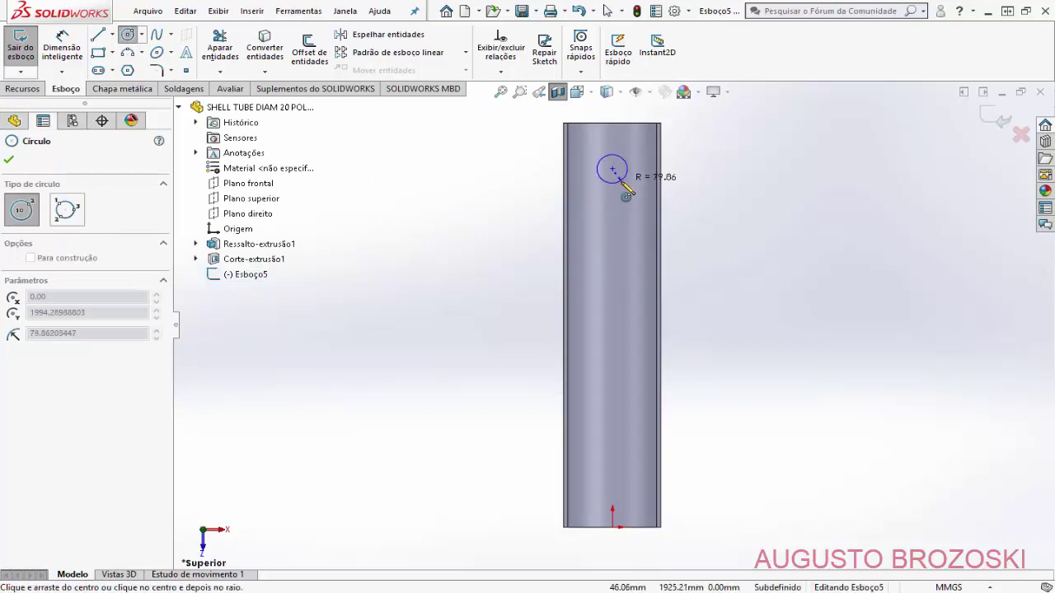
pyautogui.click(624, 179)
pyautogui.press('Escape')
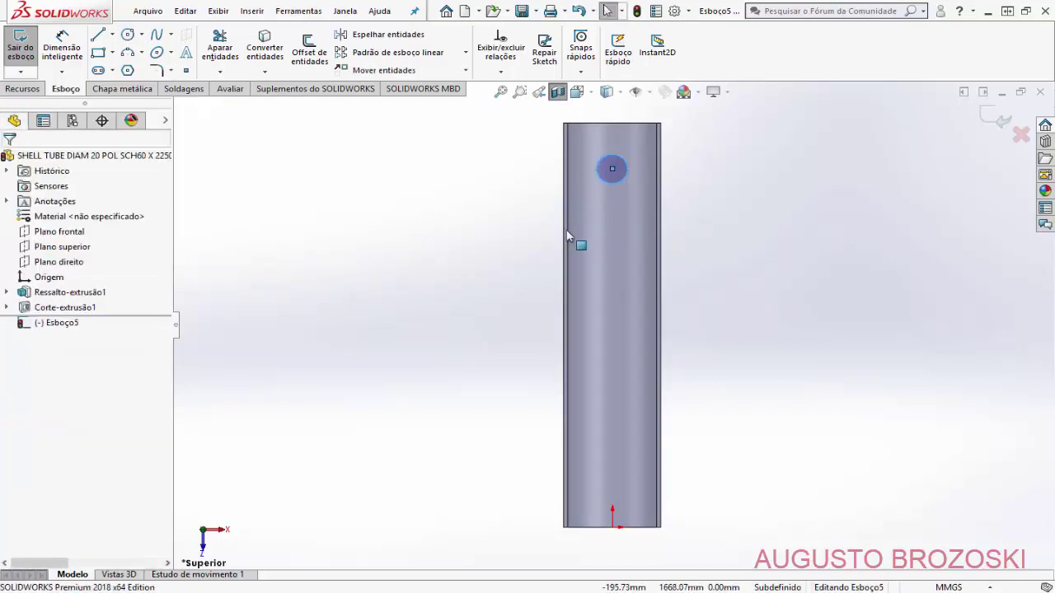
# Step: Dimension the circle centre 2049 mm from the origin
pyautogui.click(62, 46)
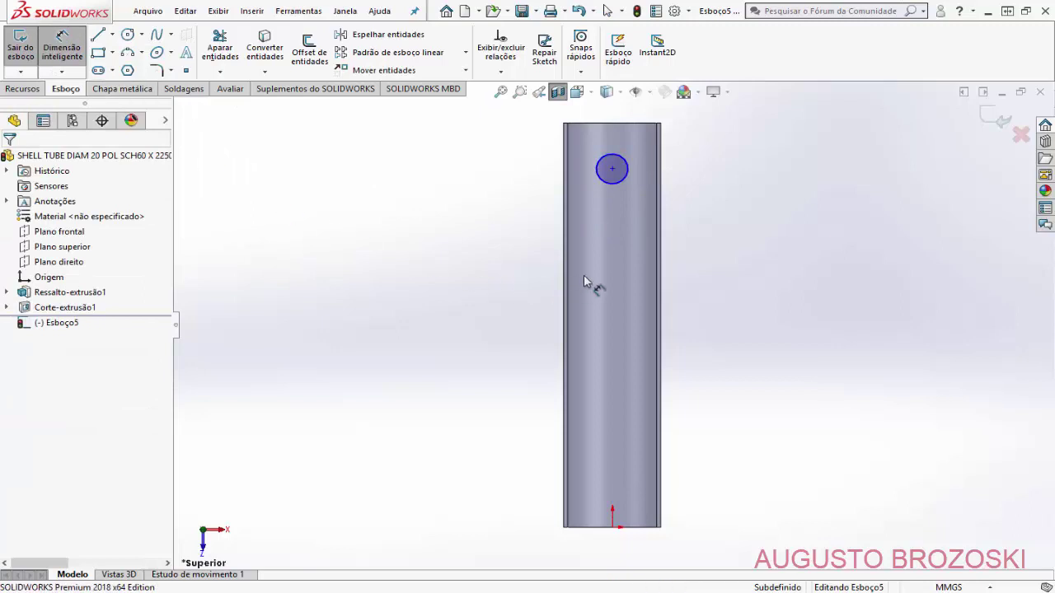
pyautogui.click(612, 170)
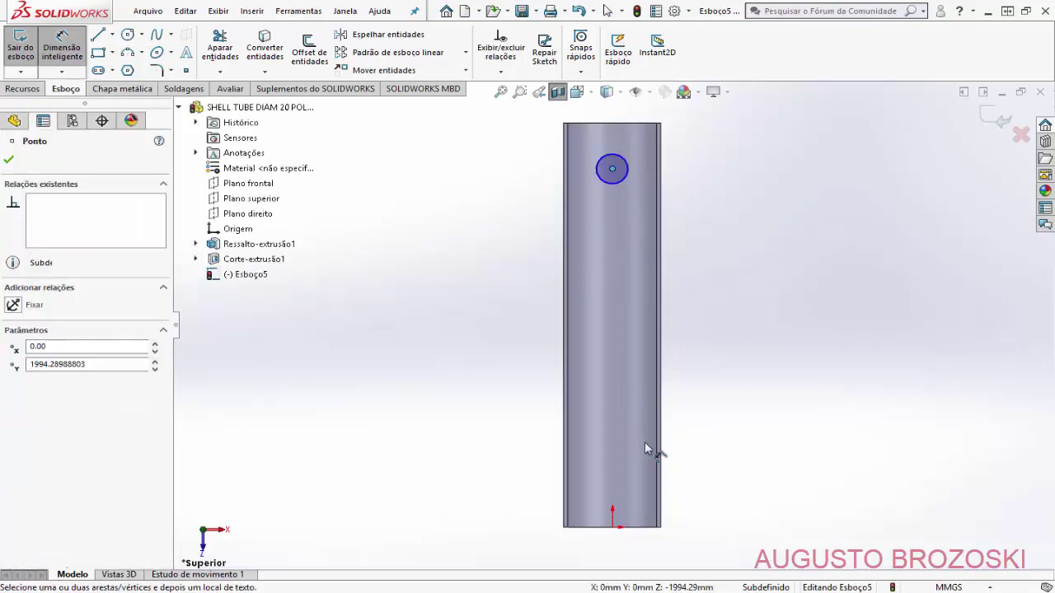
pyautogui.click(612, 529)
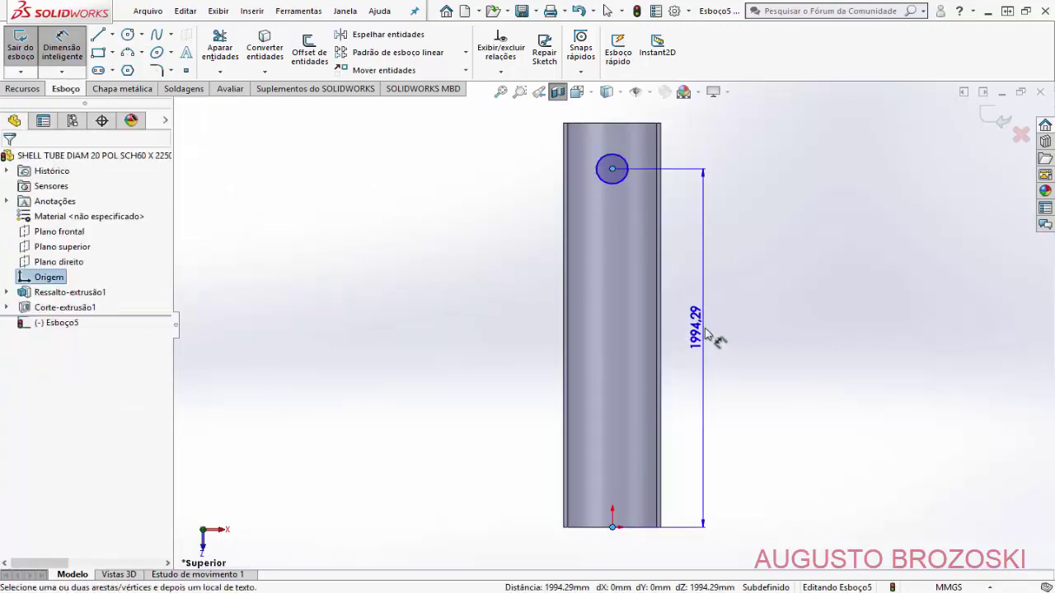
pyautogui.click(702, 350)
pyautogui.write('2')
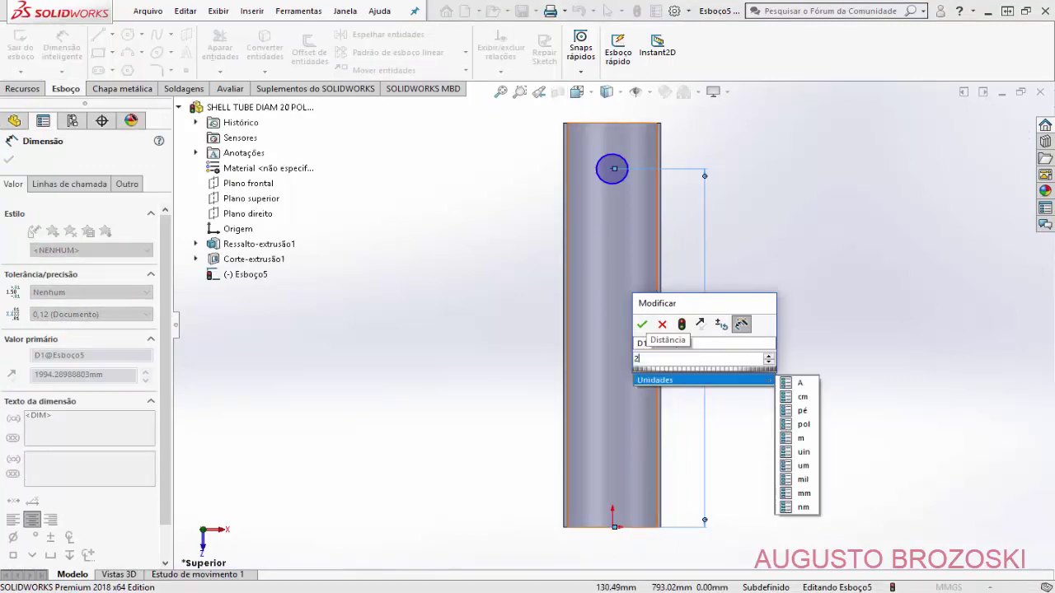
pyautogui.write('049')
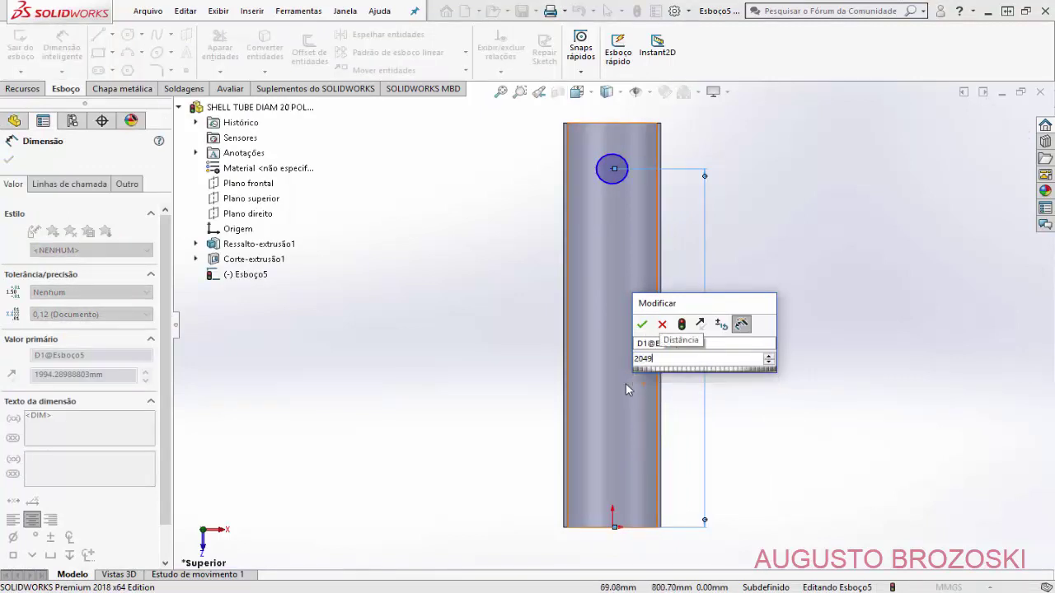
pyautogui.press('Return')
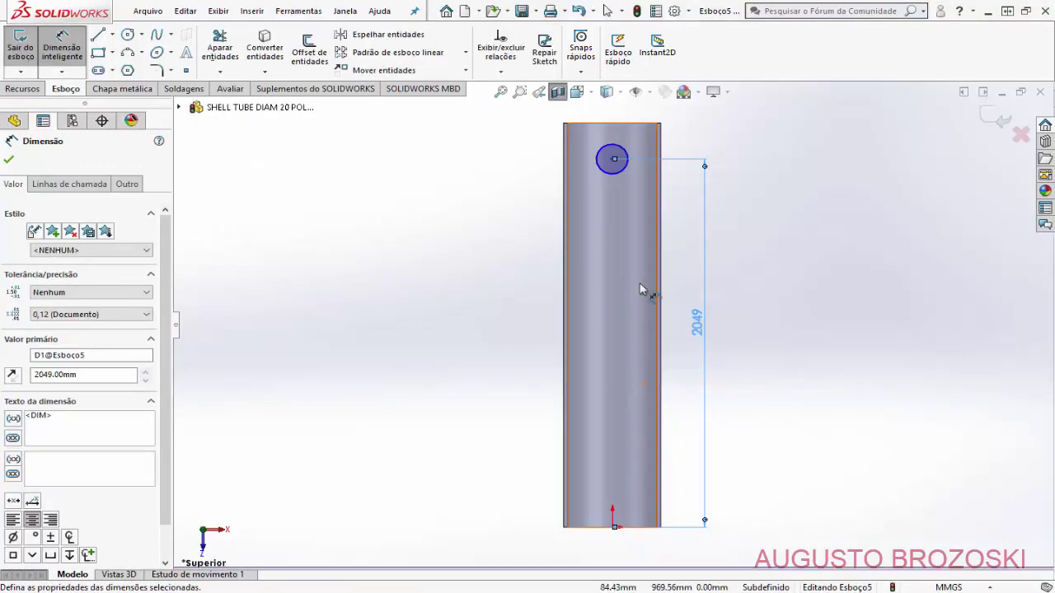
# Step: Set the circle diameter to 114.5 mm and close the sketch
pyautogui.click(618, 173)
pyautogui.click(600, 222)
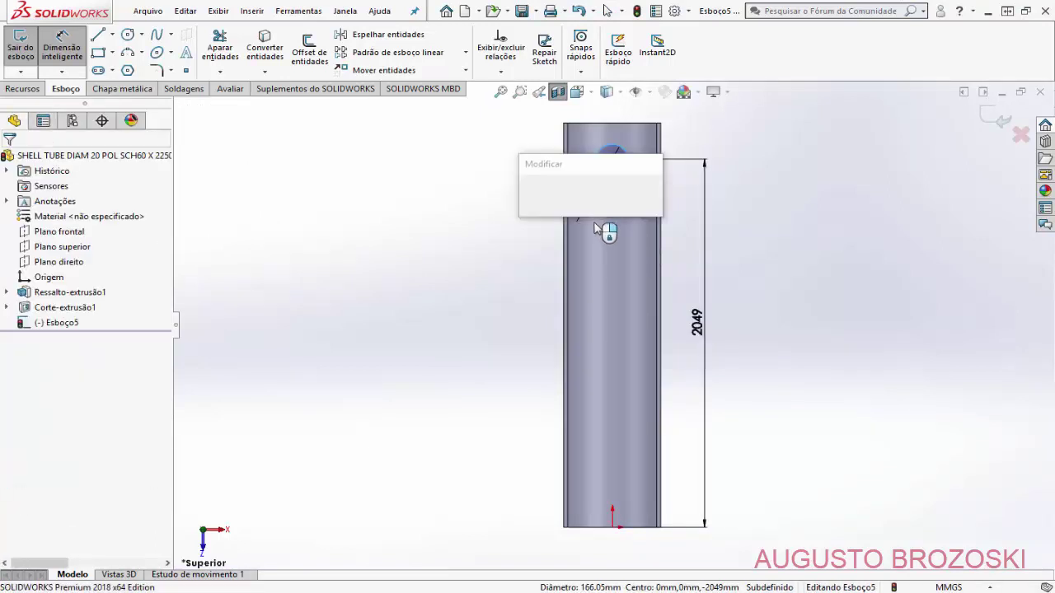
pyautogui.write('1')
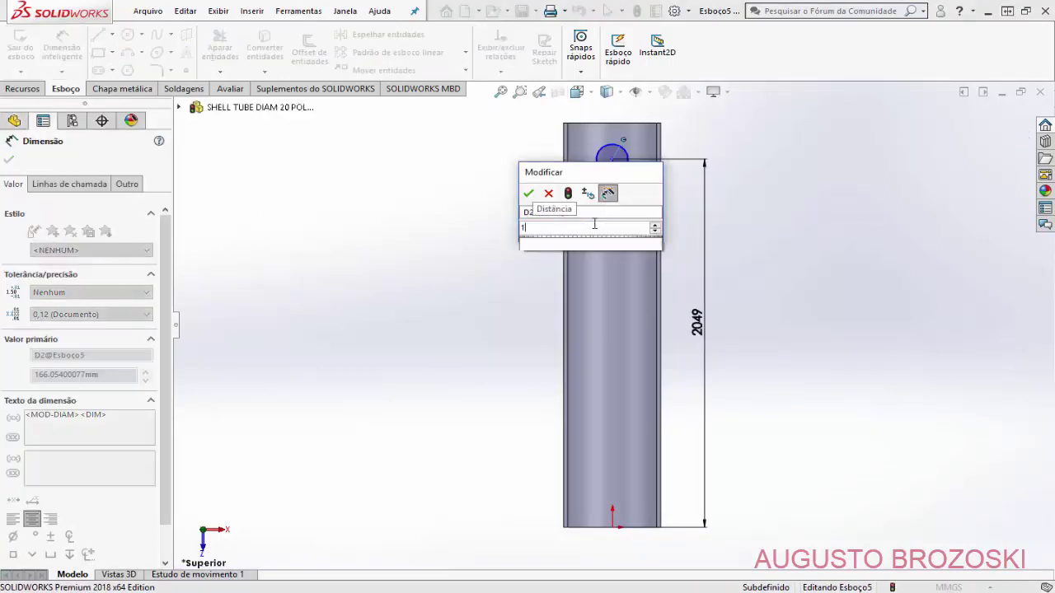
pyautogui.write('14.5')
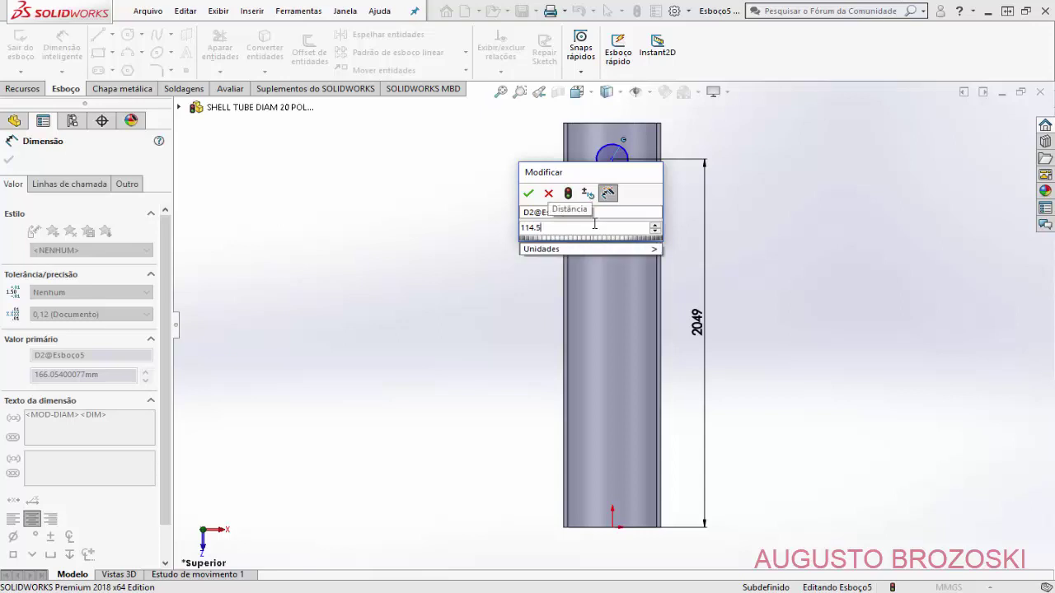
pyautogui.press('Return')
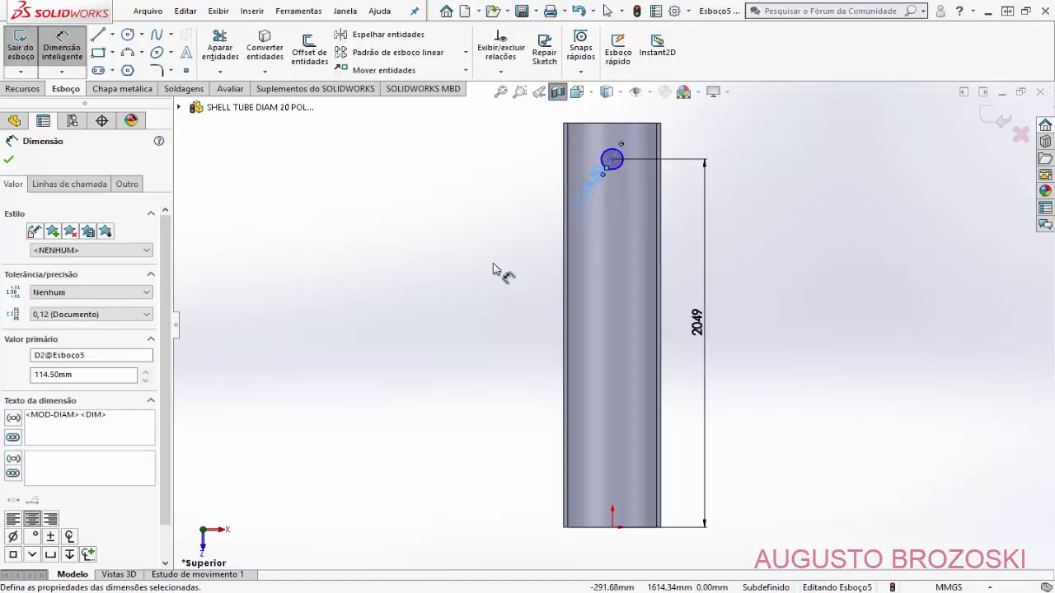
pyautogui.click(8, 161)
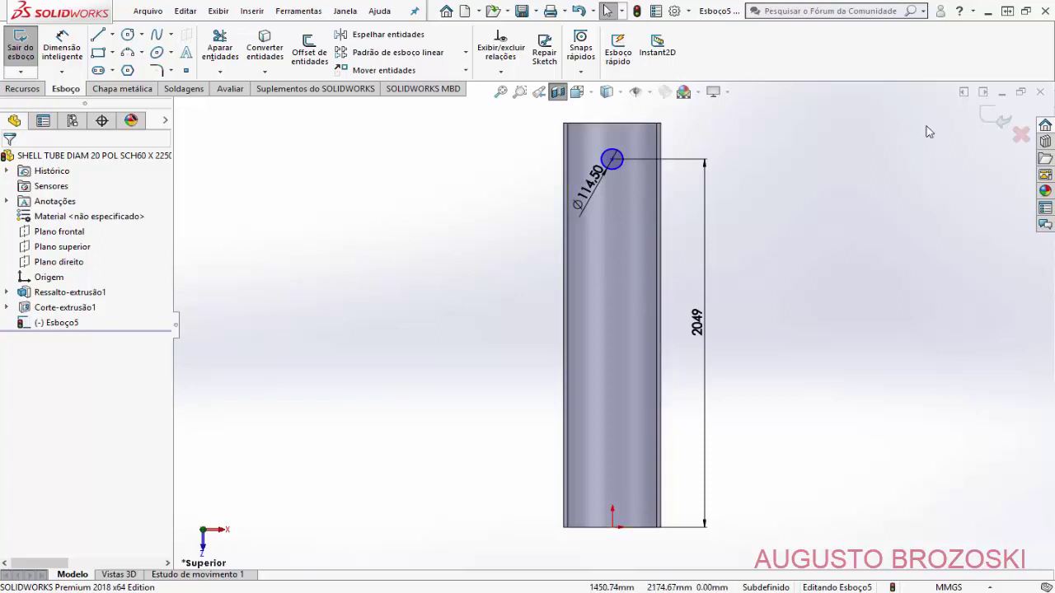
pyautogui.click(999, 120)
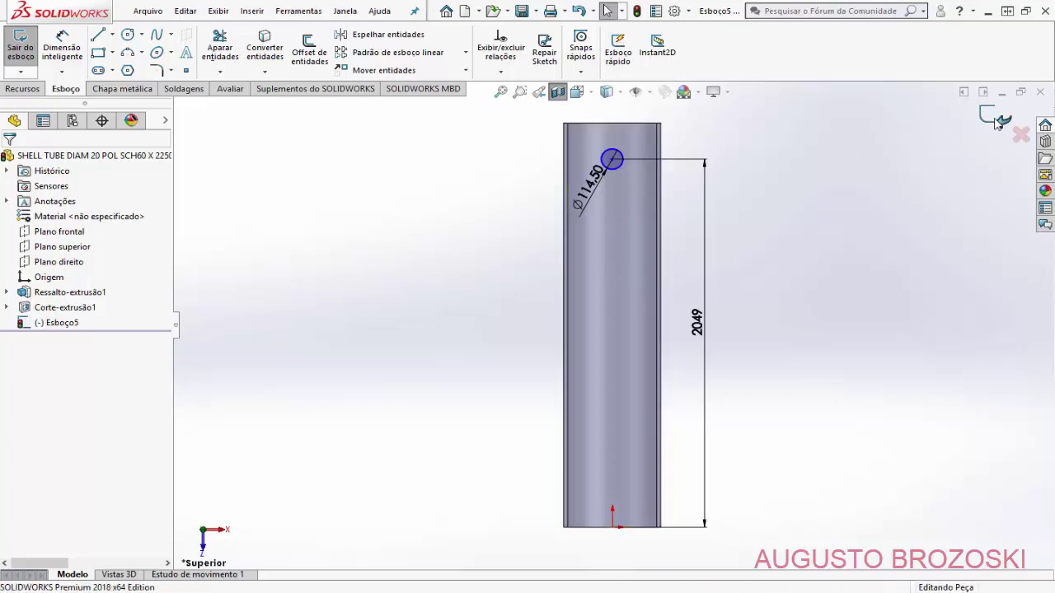
# Step: Turn off the section view and show the tube in isometric view
pyautogui.click(557, 92)
pyautogui.click(590, 96)
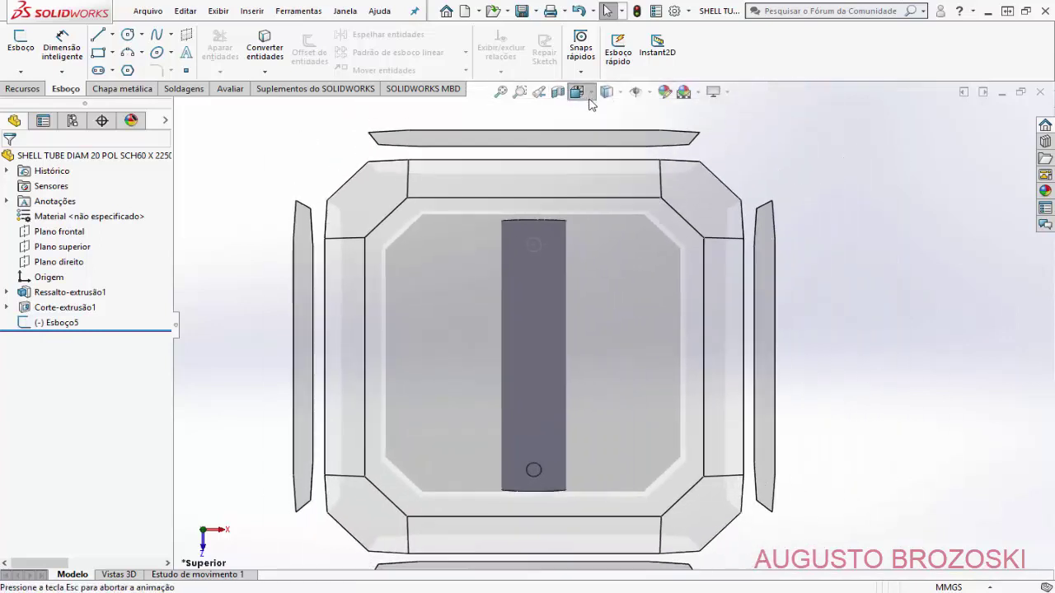
pyautogui.click(661, 132)
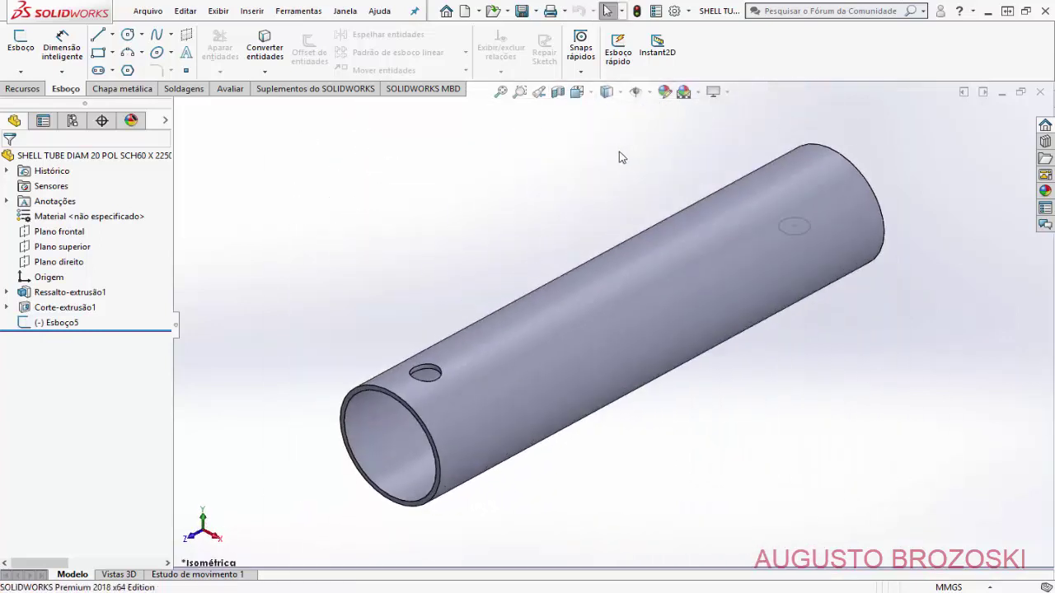
# Step: Extrude-cut the Esboço5 circle Up To Next through the tube wall
pyautogui.click(22, 88)
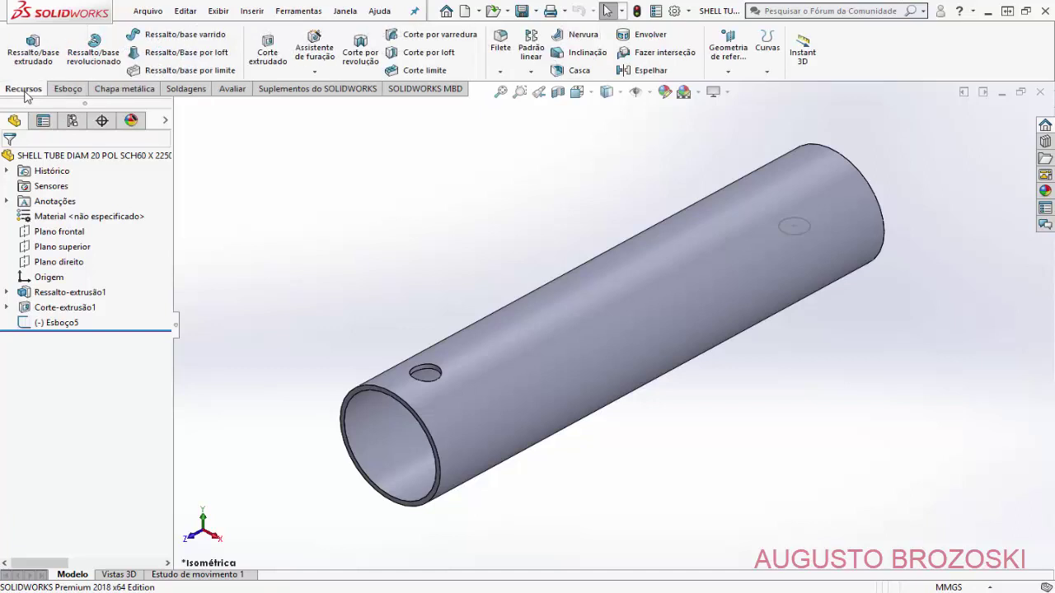
pyautogui.click(269, 51)
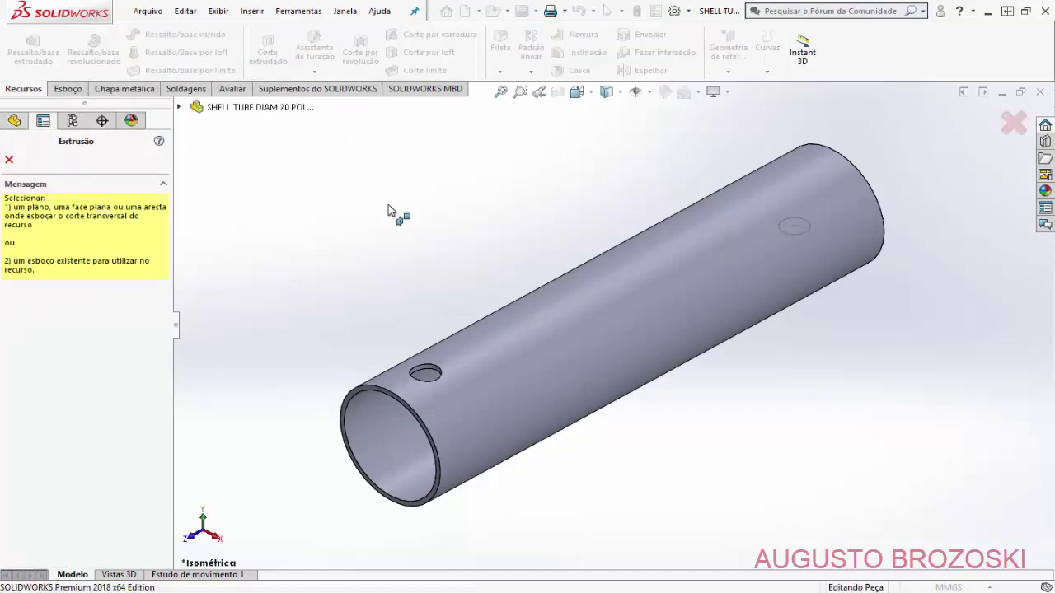
pyautogui.click(791, 235)
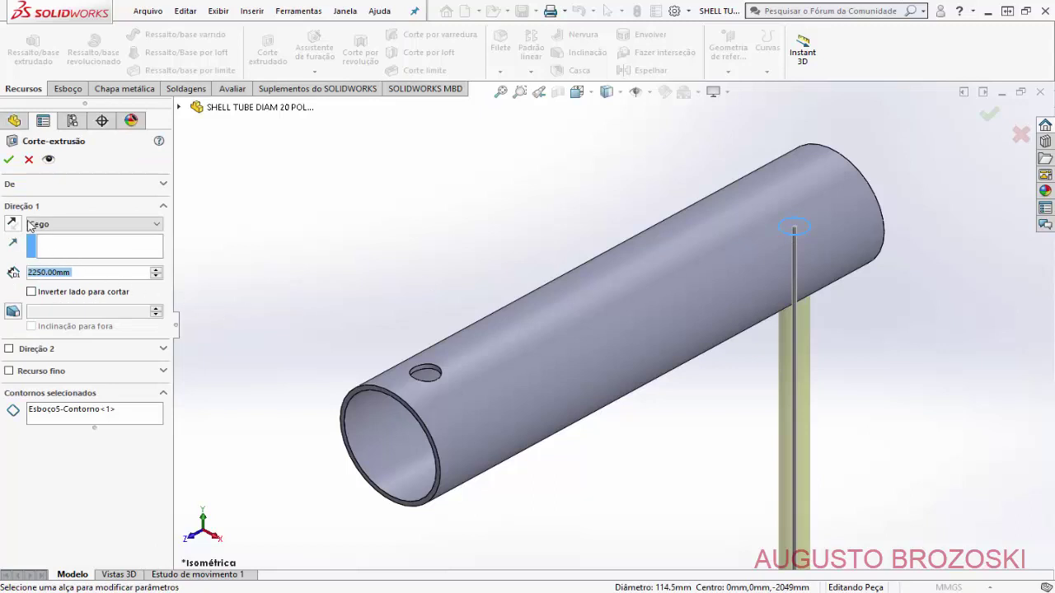
pyautogui.click(154, 225)
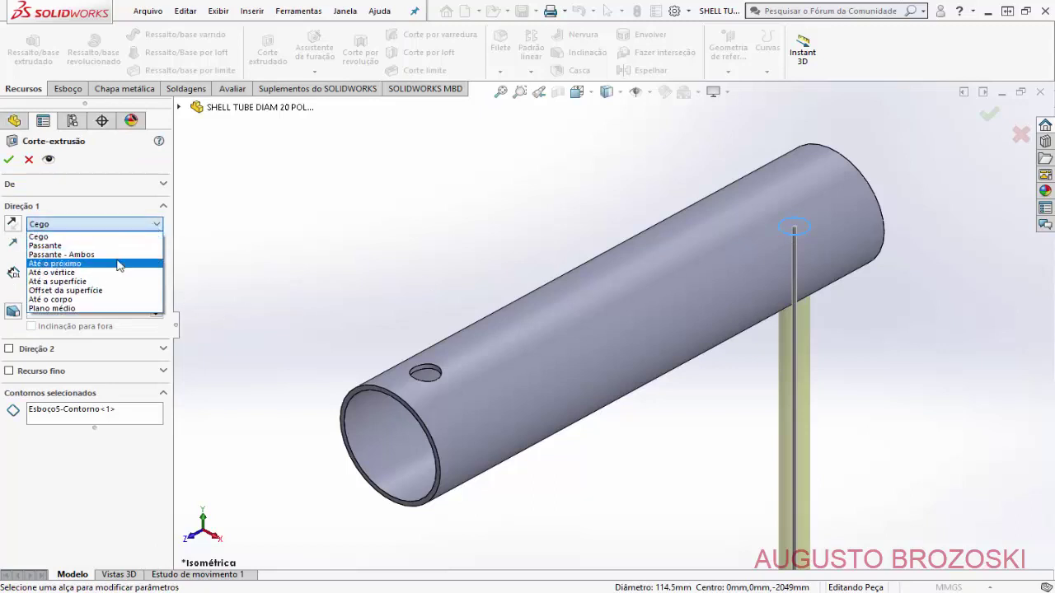
pyautogui.click(120, 264)
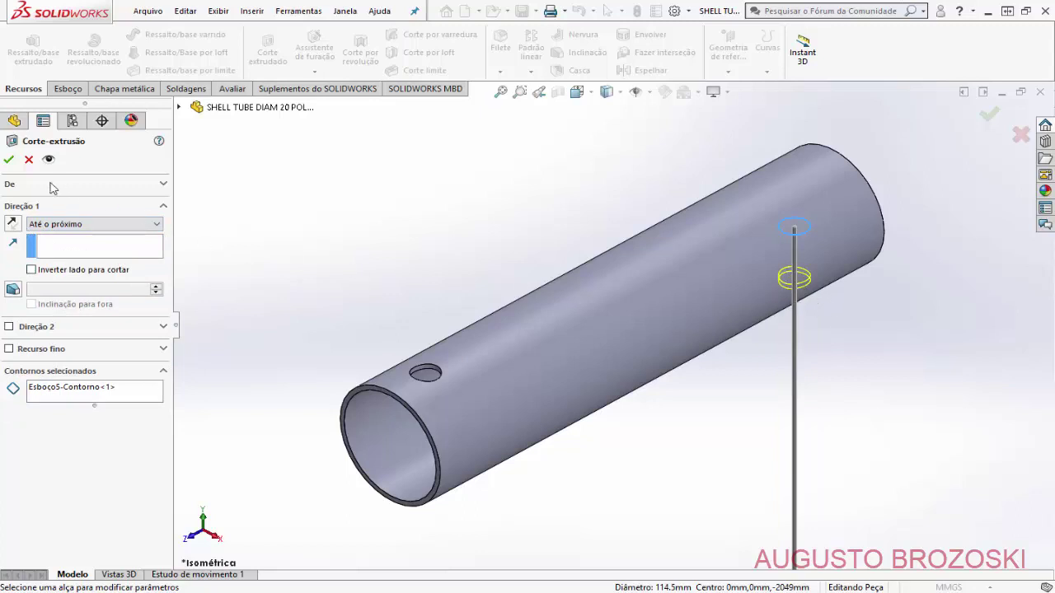
pyautogui.click(8, 160)
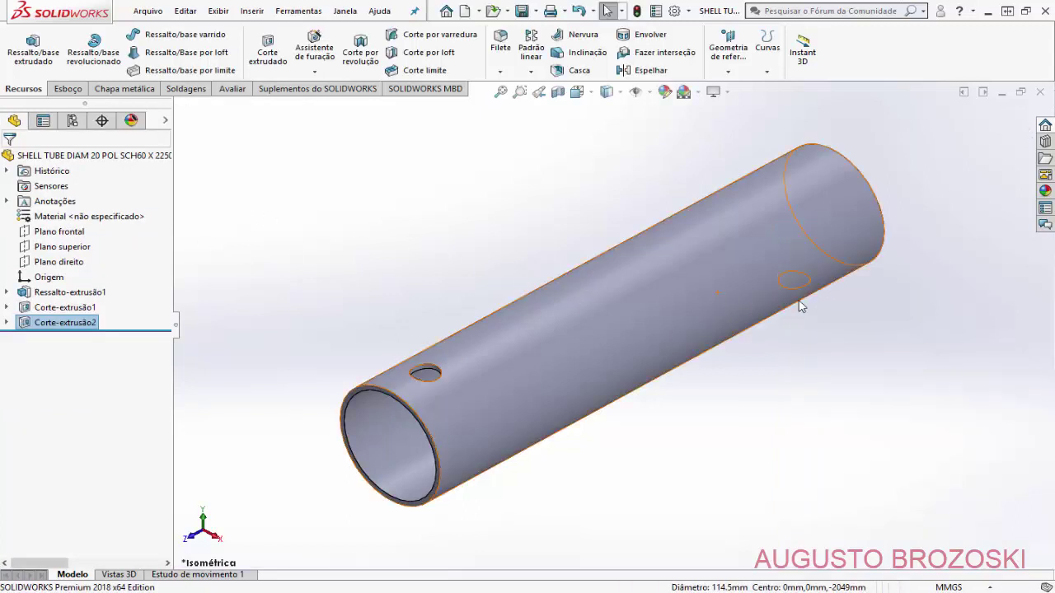
pyautogui.moveTo(676, 231); pyautogui.dragTo(791, 247, button='middle')
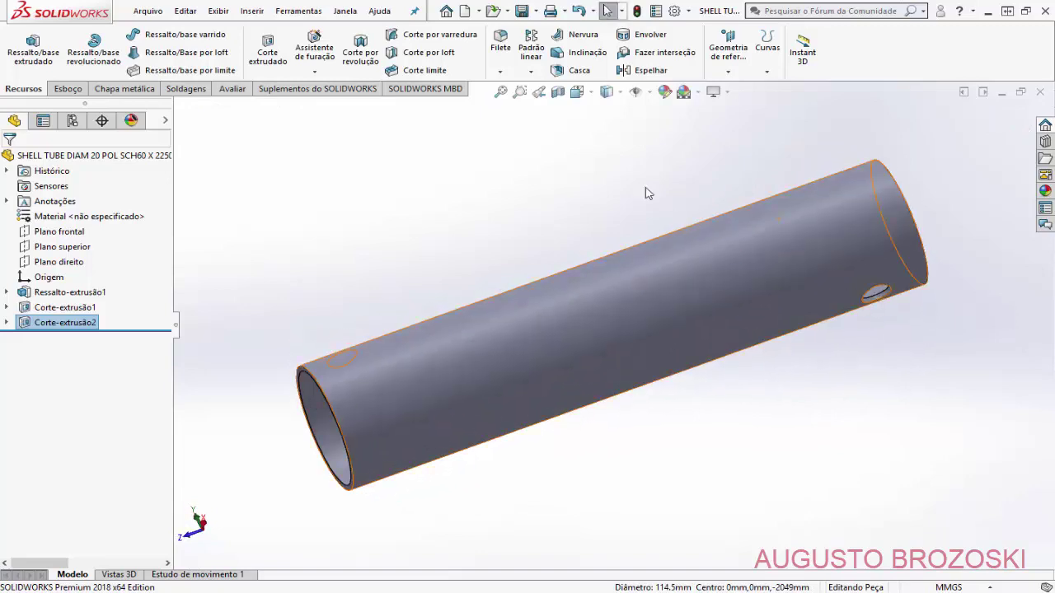
pyautogui.click(577, 91)
pyautogui.click(660, 131)
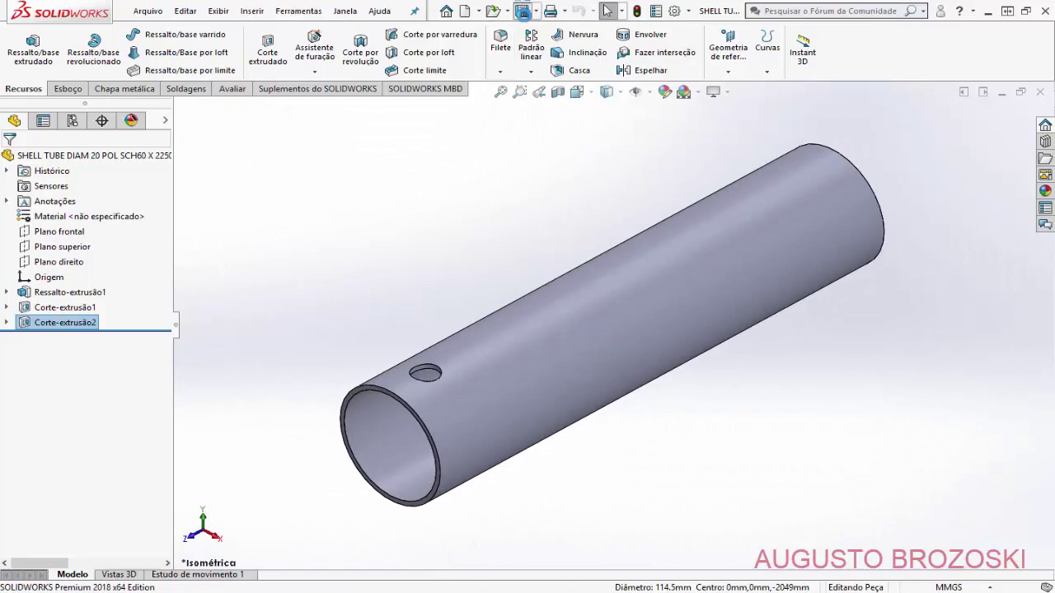
pyautogui.click(514, 148)
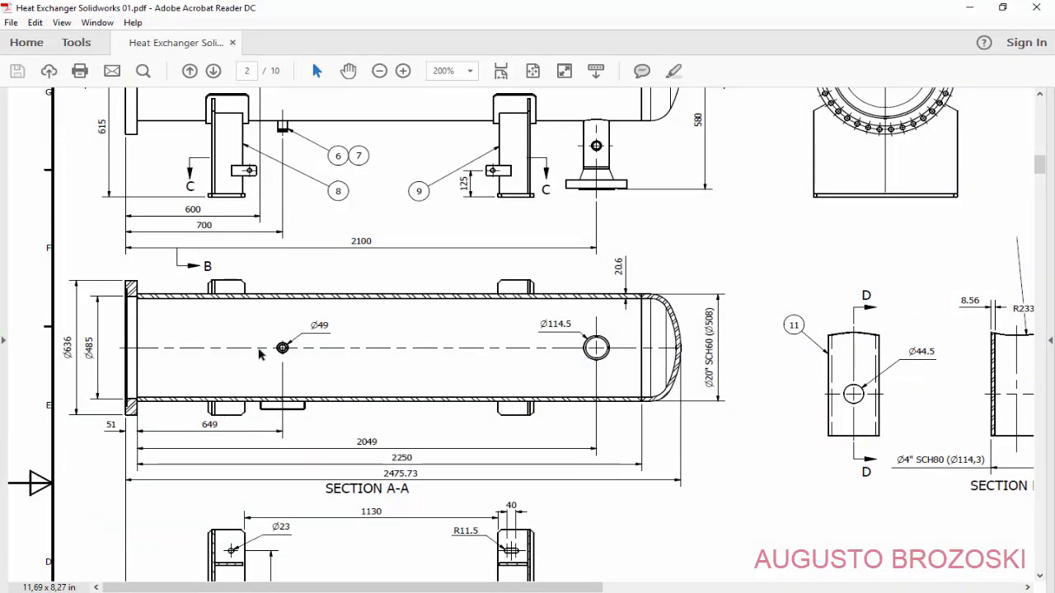
pyautogui.click(969, 7)
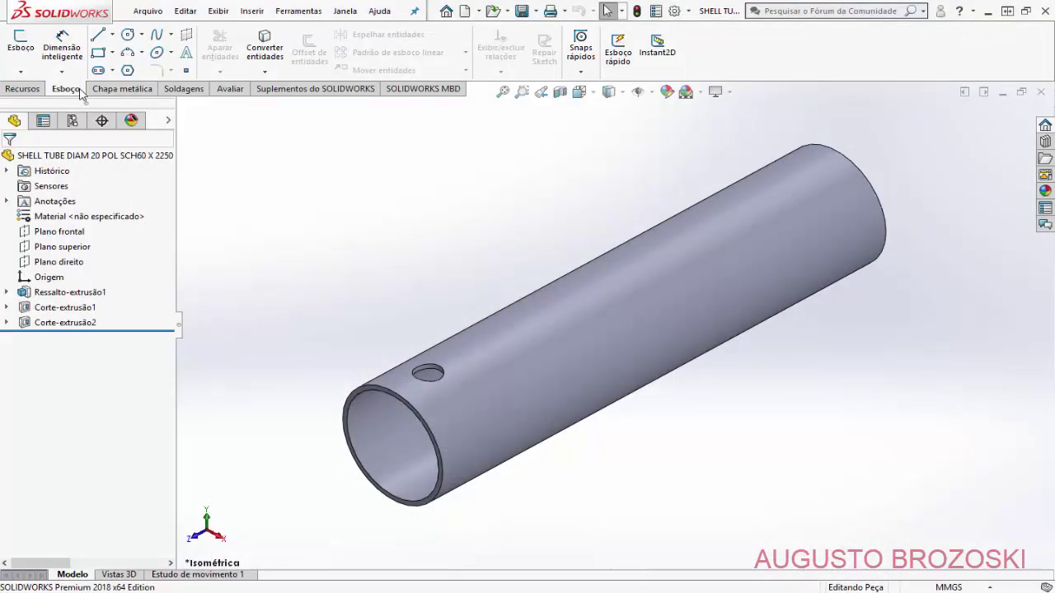
# Step: Begin a new sketch on the top plane, Plano superior
pyautogui.click(21, 42)
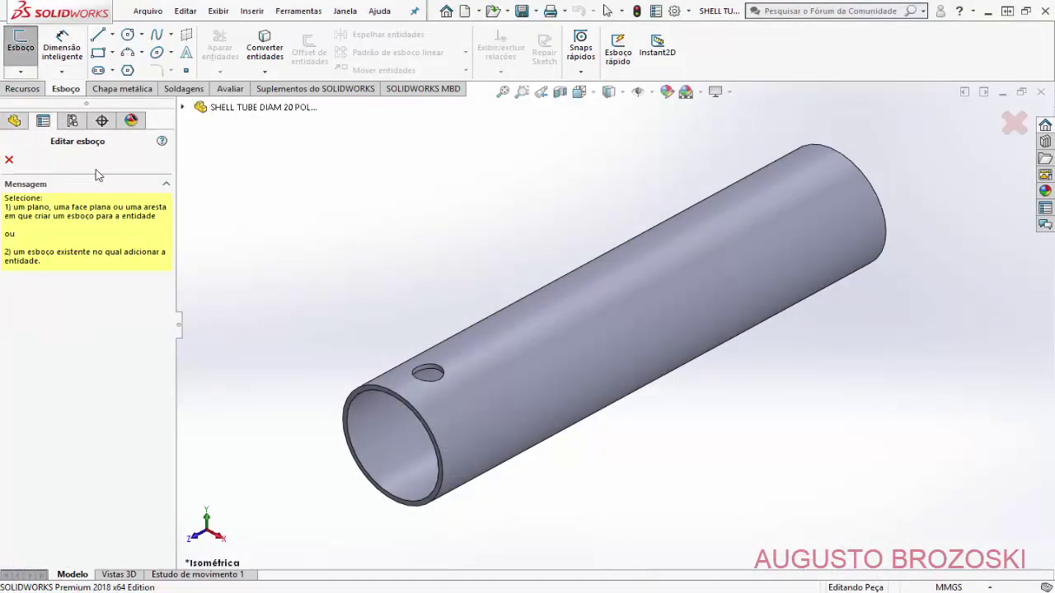
pyautogui.click(182, 109)
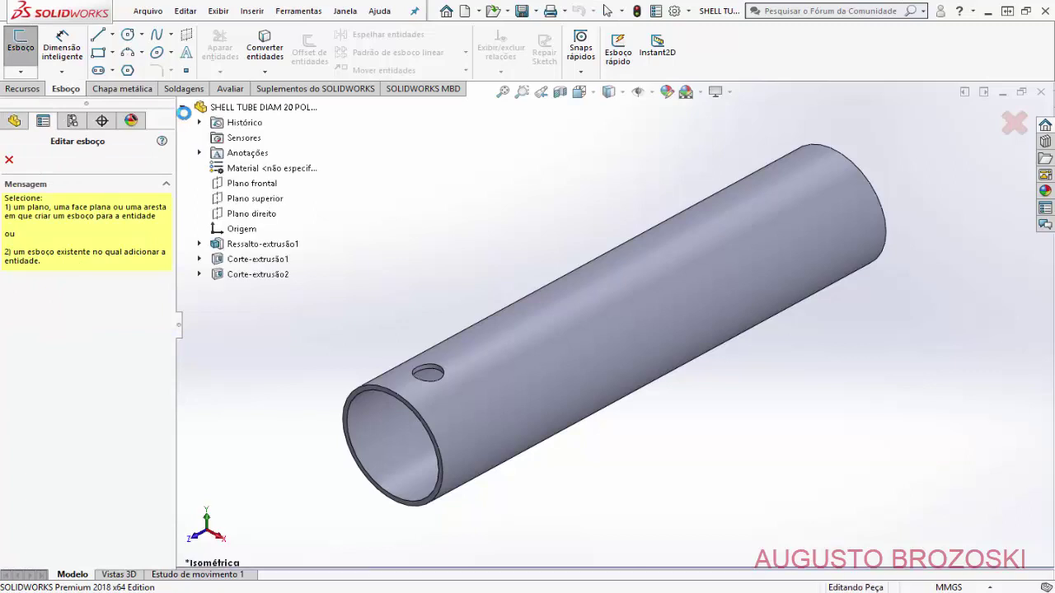
pyautogui.click(253, 200)
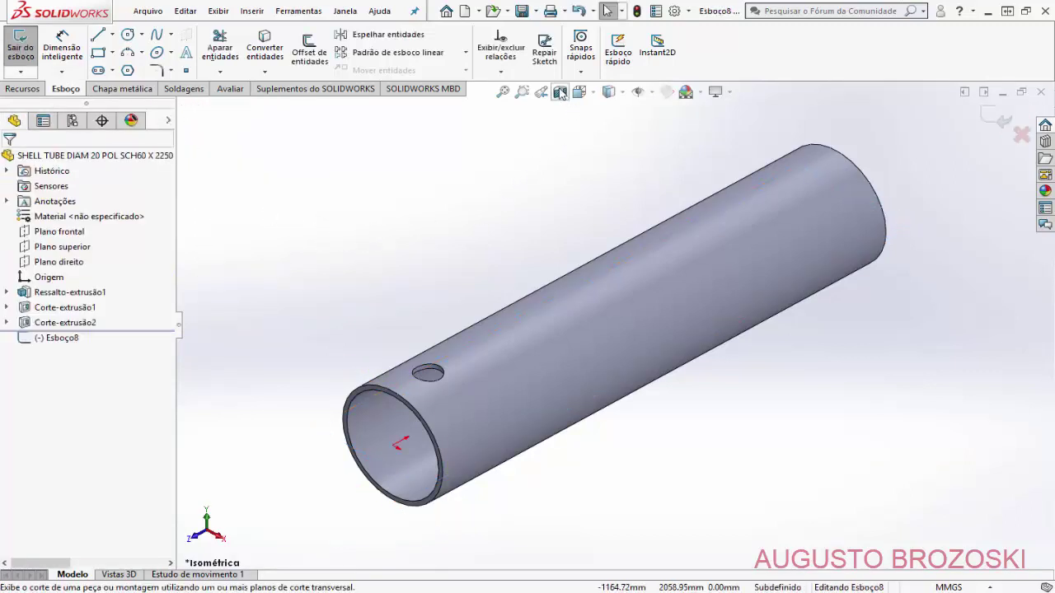
# Step: Section the tube in half and view the Esboço8 sketch plane straight on
pyautogui.click(560, 92)
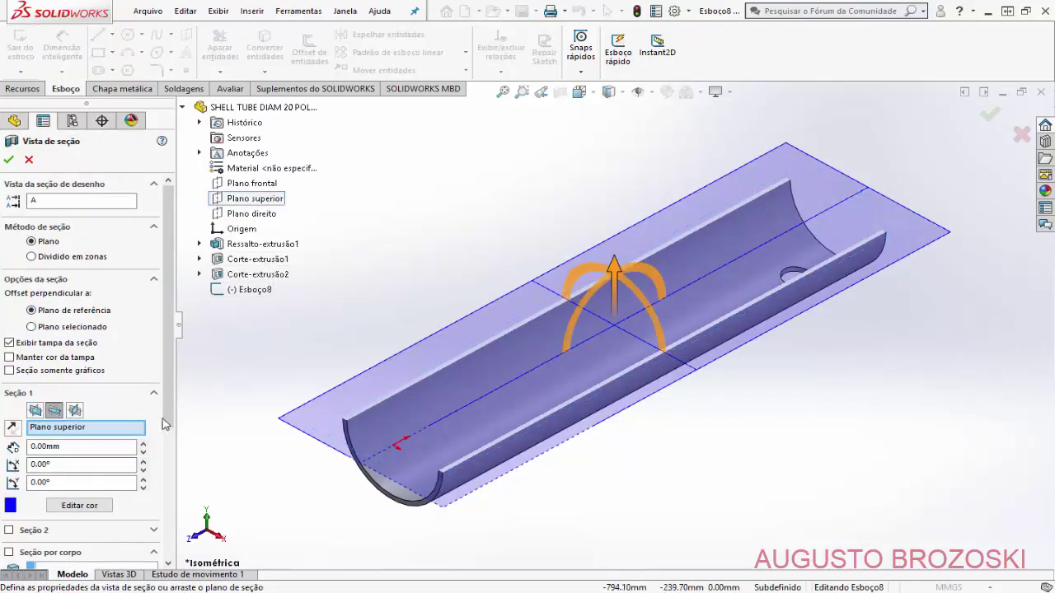
pyautogui.click(8, 159)
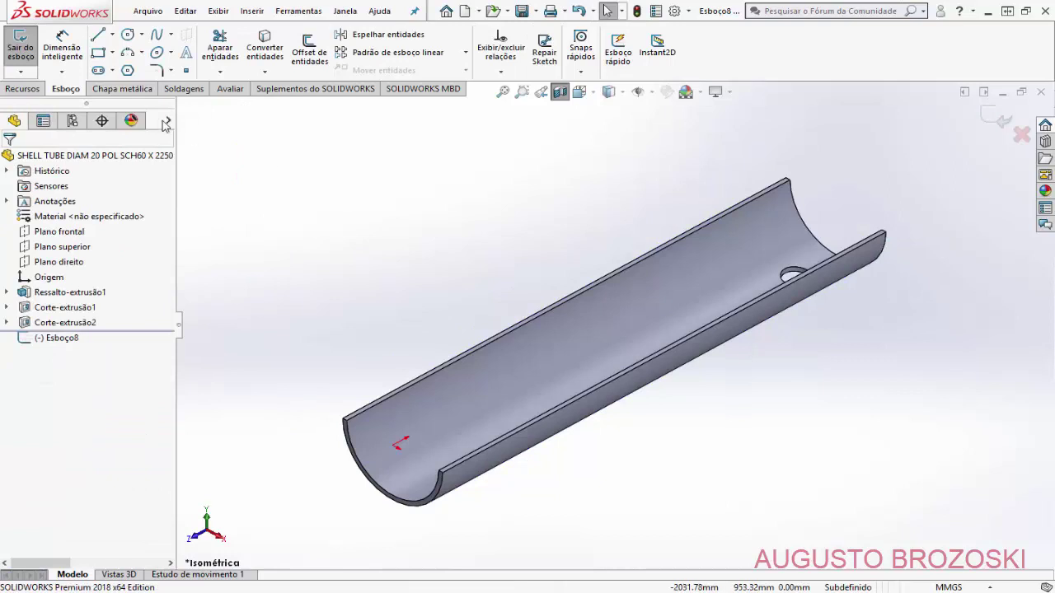
pyautogui.click(65, 338)
pyautogui.rightClick(67, 337)
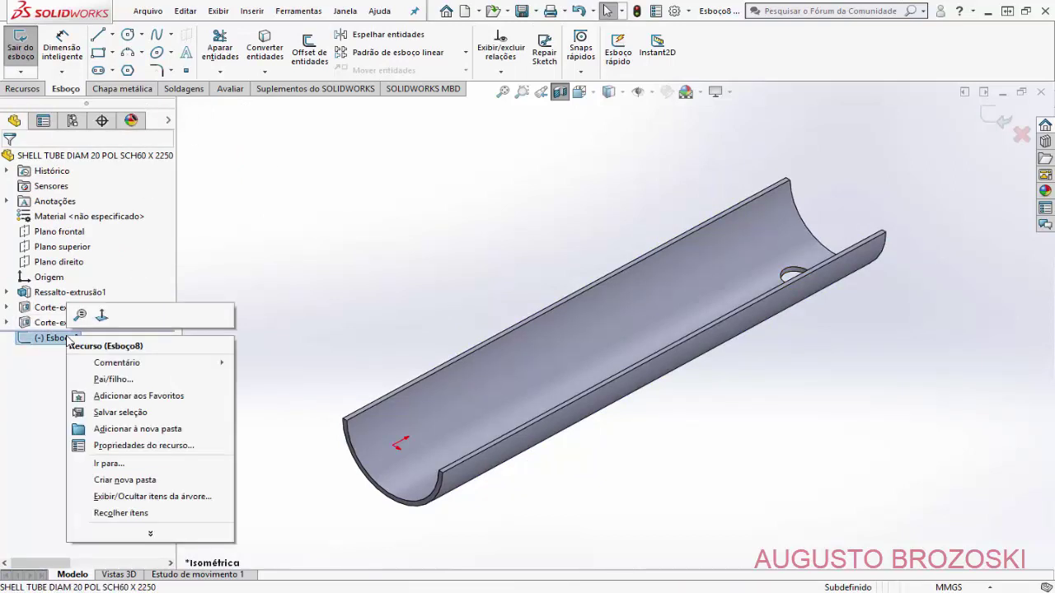
pyautogui.click(102, 317)
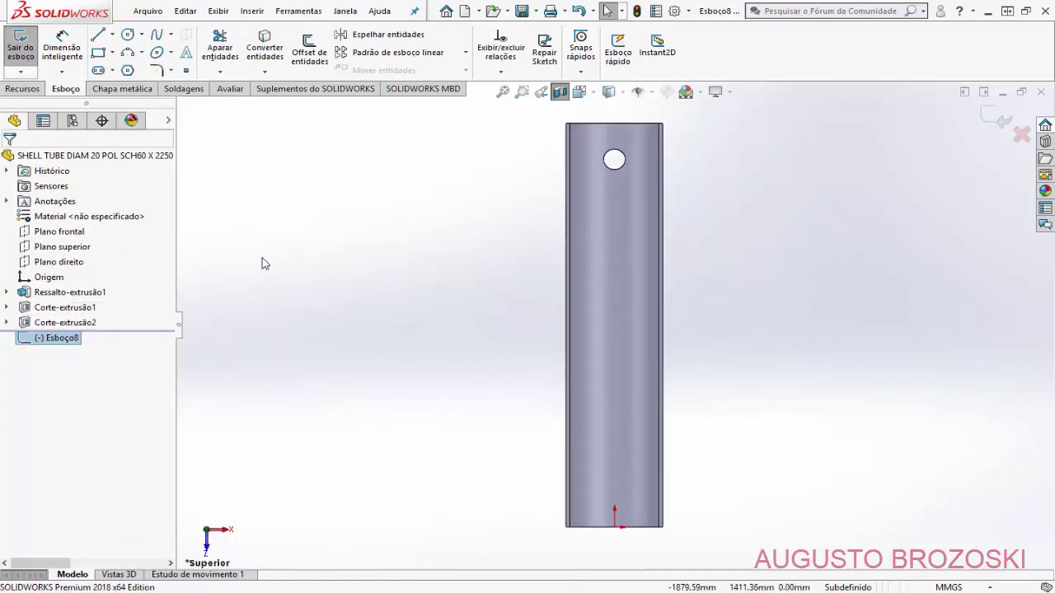
# Step: Draw a small circle centred on the tube's centreline
pyautogui.click(130, 34)
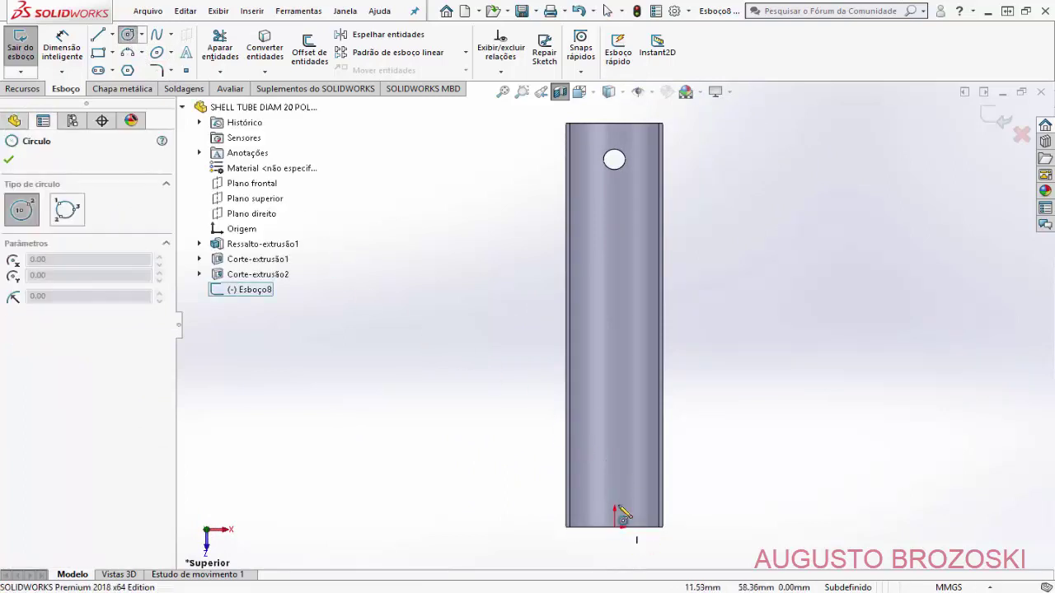
pyautogui.click(614, 371)
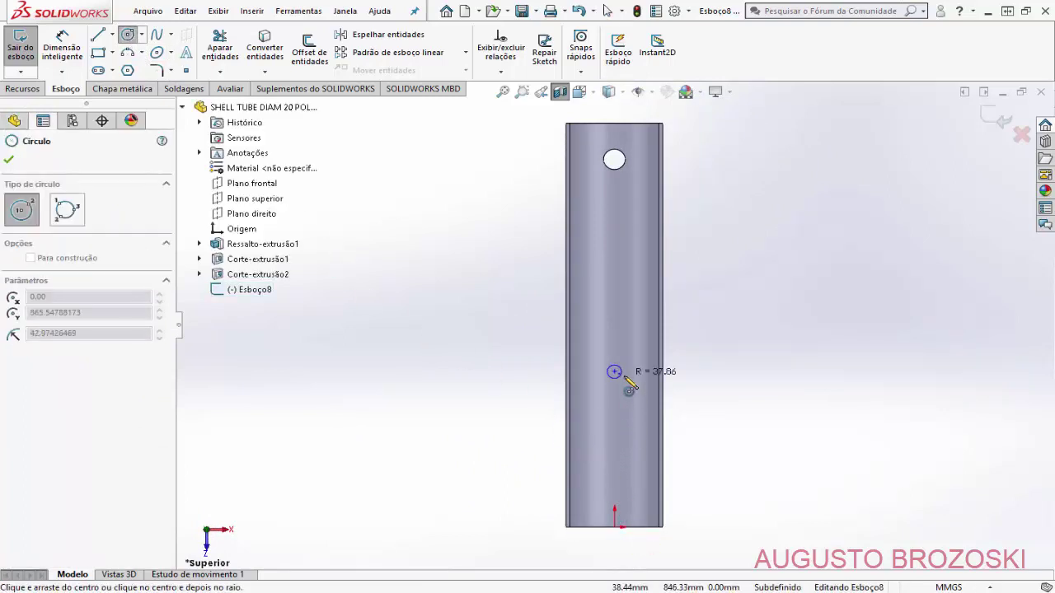
pyautogui.click(629, 384)
pyautogui.press('Escape')
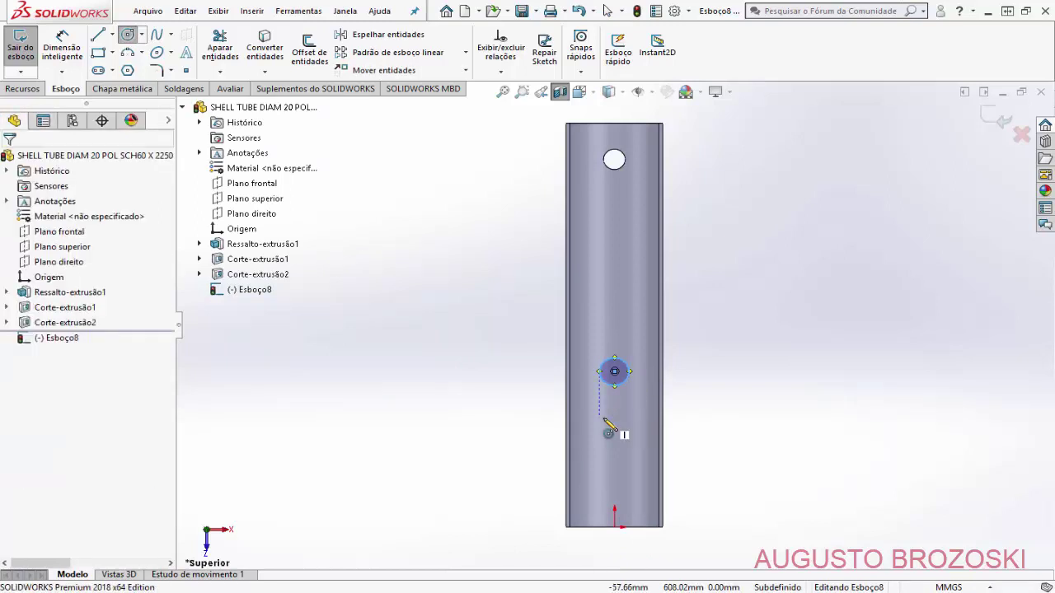
# Step: Dimension the vertical distance from the circle's centre to the origin, then check the PDF
pyautogui.click(80, 43)
pyautogui.click(617, 376)
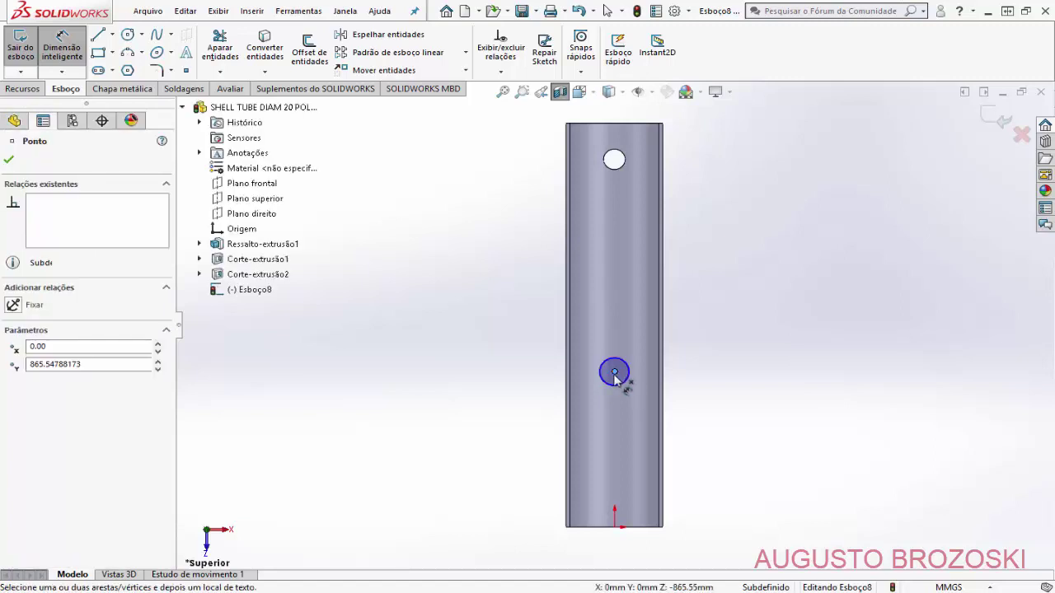
pyautogui.click(616, 532)
pyautogui.click(714, 450)
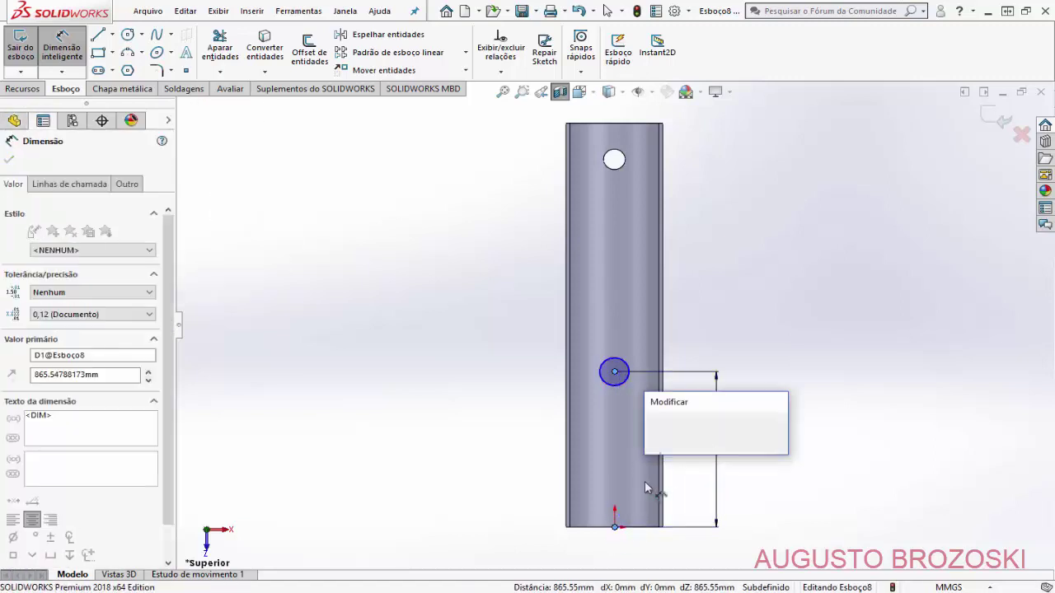
pyautogui.hotkey('alt', 'Tab')
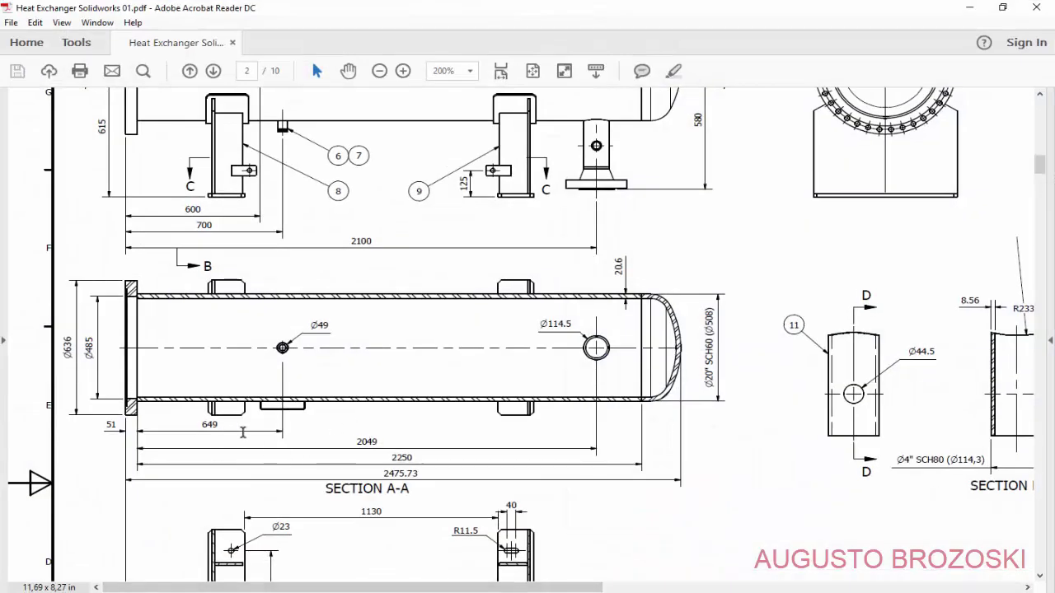
# Step: Set the centre-to-origin distance to 649 mm and the circle diameter to 49 mm
pyautogui.click(967, 10)
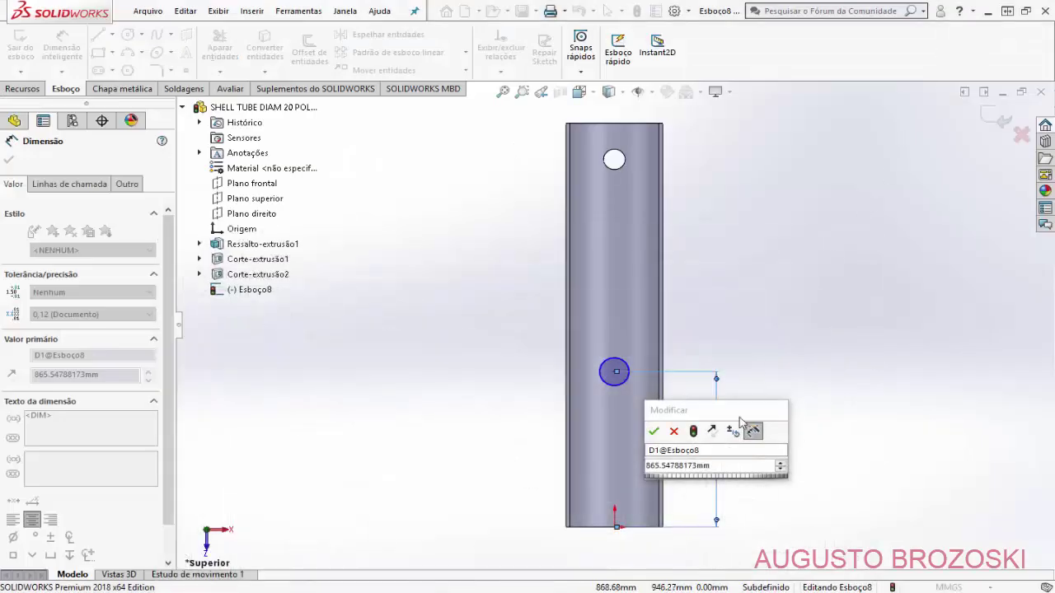
pyautogui.write('6')
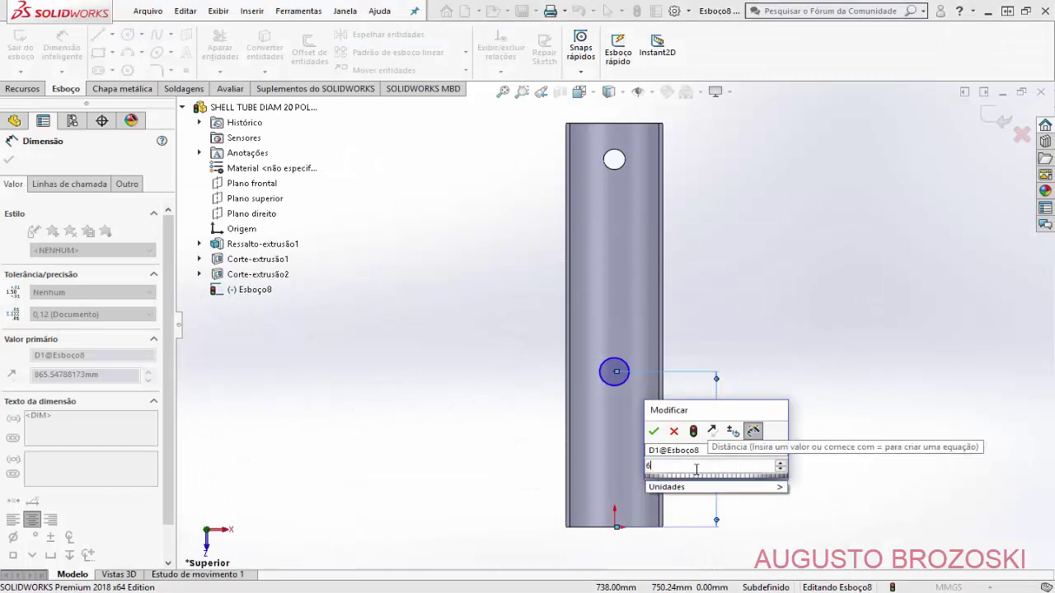
pyautogui.write('49')
pyautogui.press('Return')
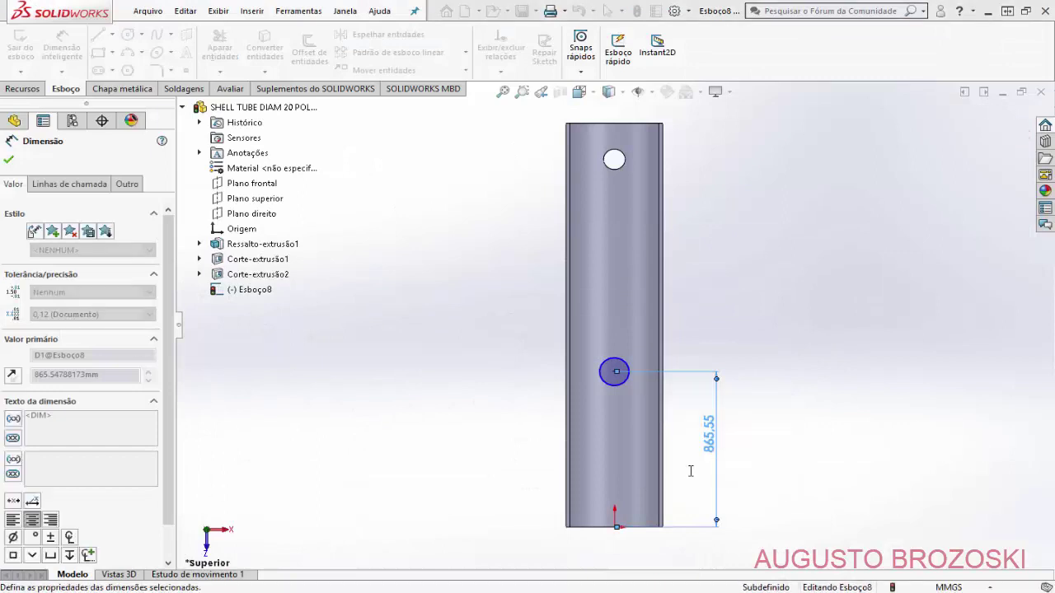
pyautogui.click(631, 405)
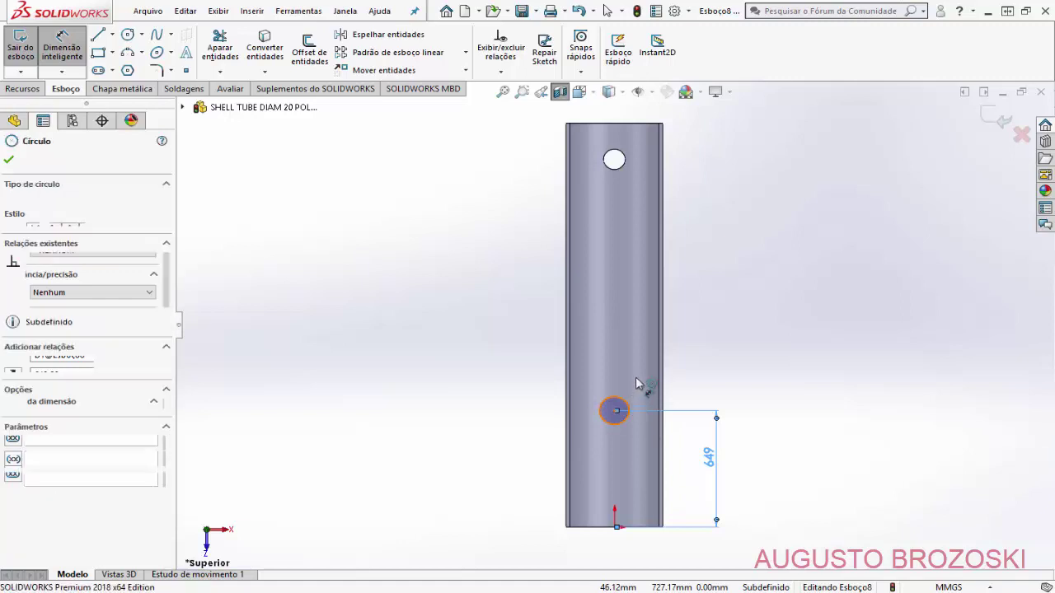
pyautogui.click(640, 379)
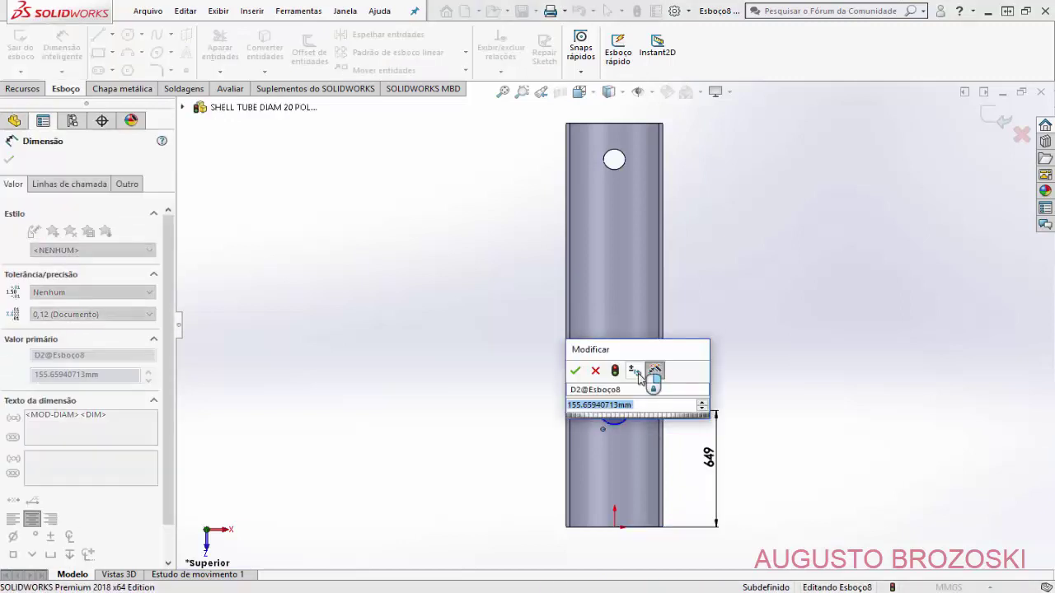
pyautogui.write('49')
pyautogui.press('Return')
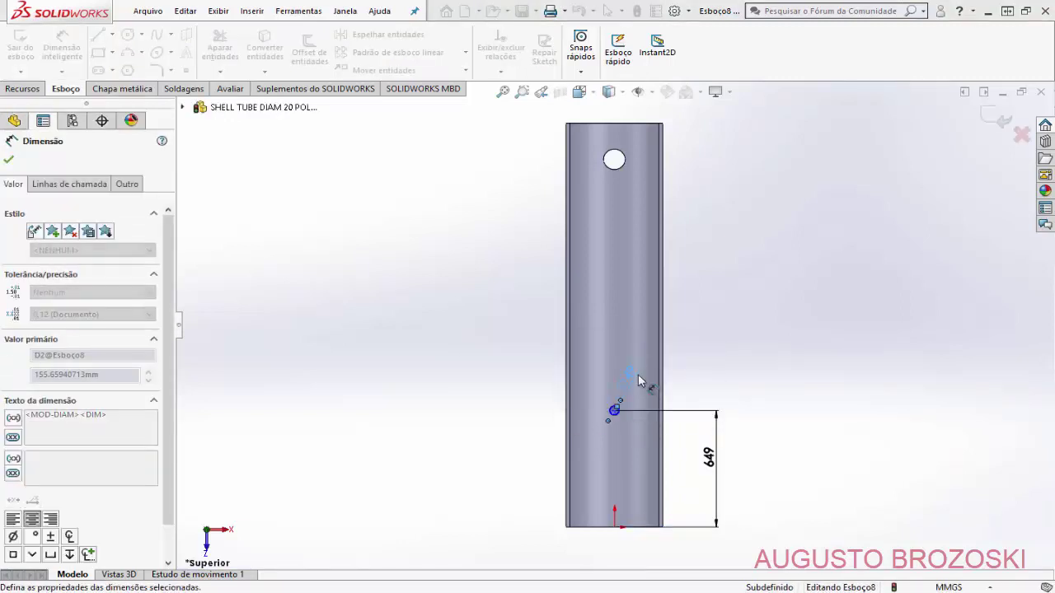
pyautogui.press('Escape')
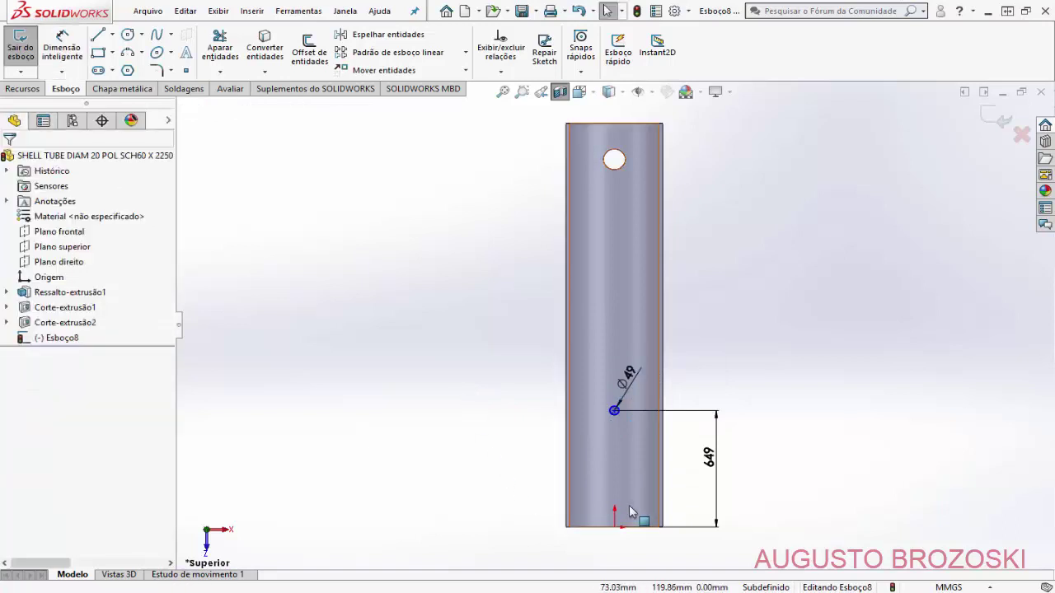
# Step: Add a Vertical relation between the circle centre and the origin, then exit the sketch
pyautogui.scroll(-3, 635, 511)
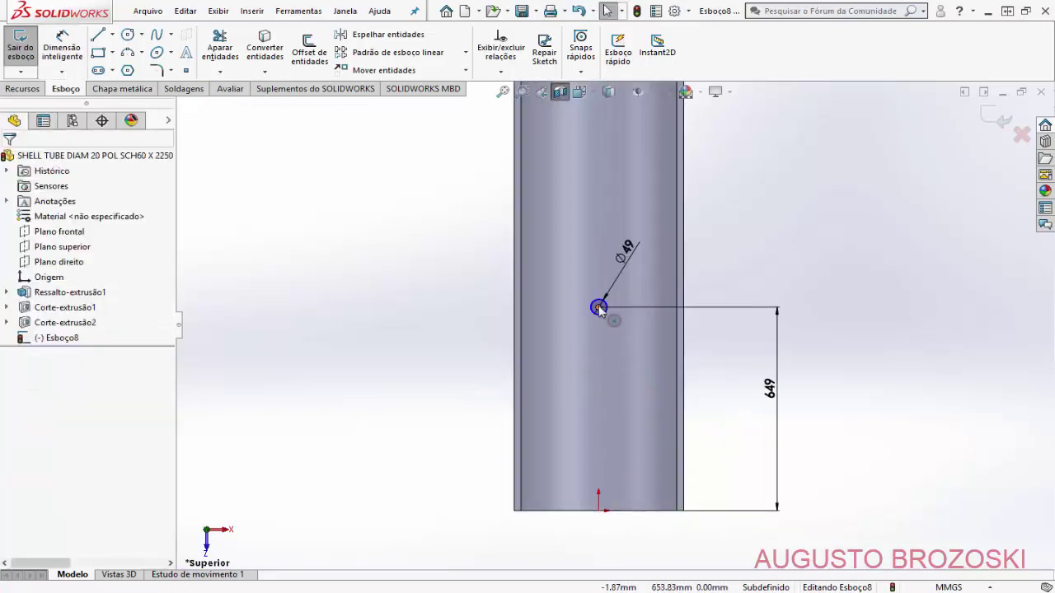
pyautogui.click(598, 308)
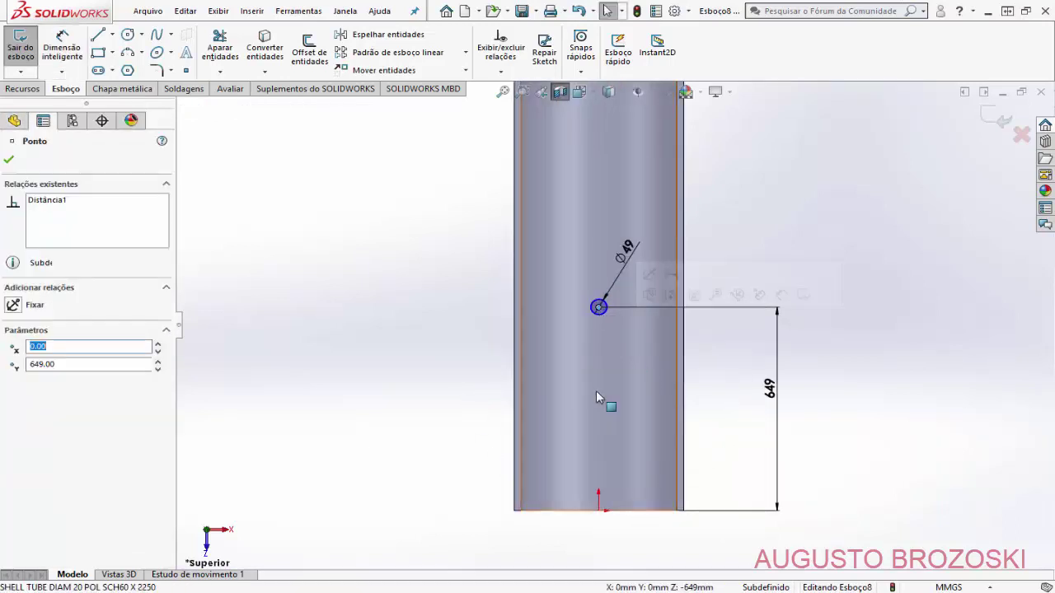
pyautogui.keyDown('ctrl'); pyautogui.click(600, 509); pyautogui.keyUp('ctrl')
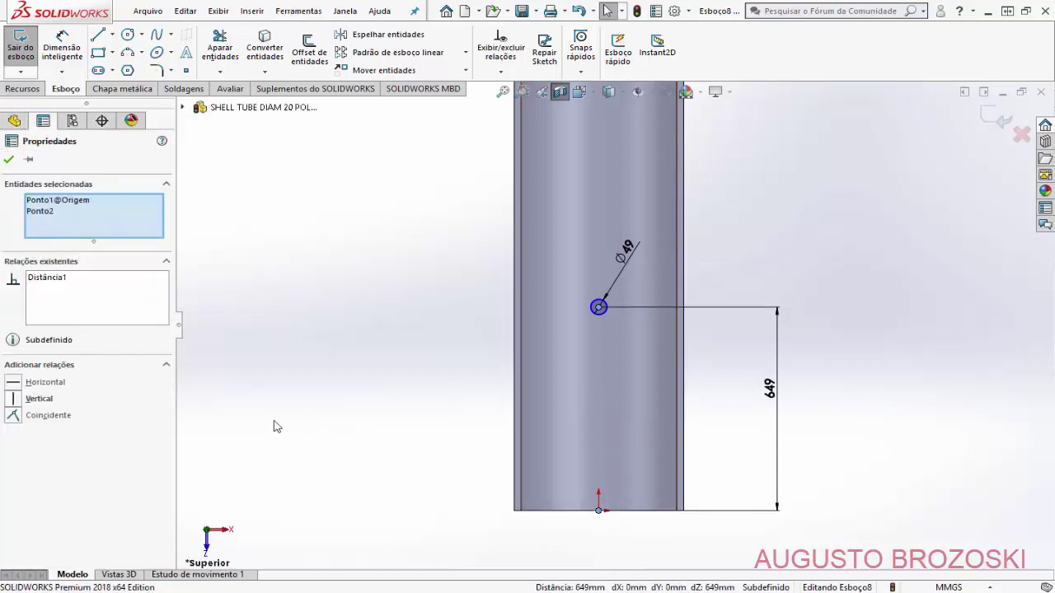
pyautogui.click(15, 399)
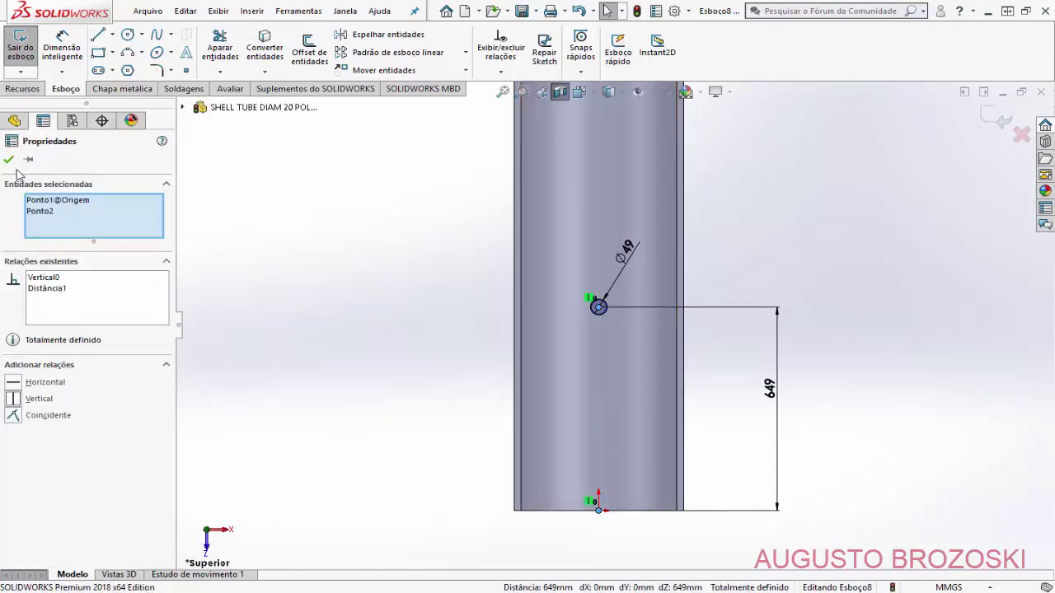
pyautogui.click(9, 160)
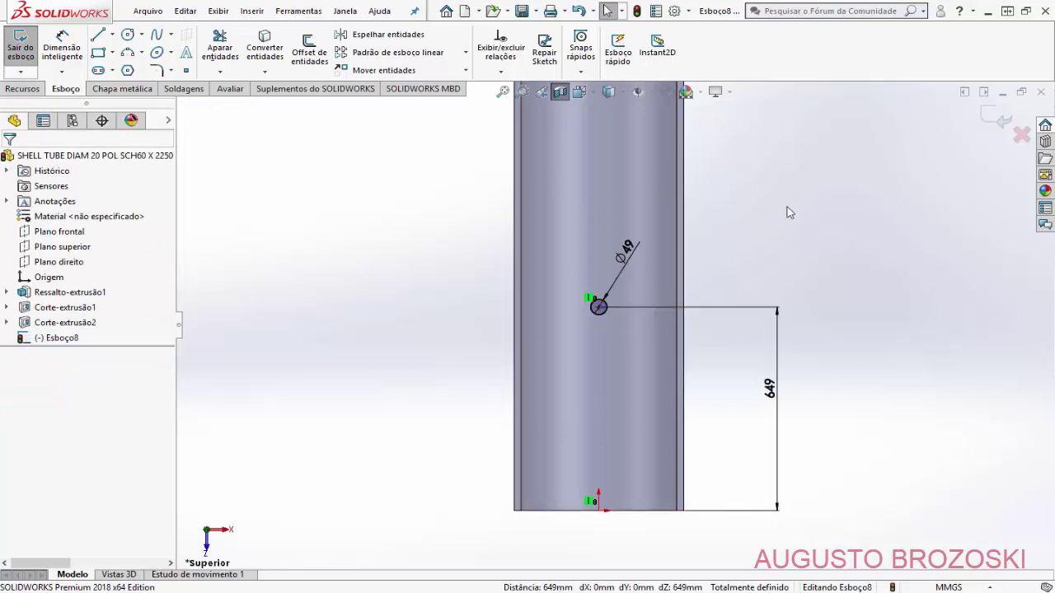
pyautogui.click(997, 121)
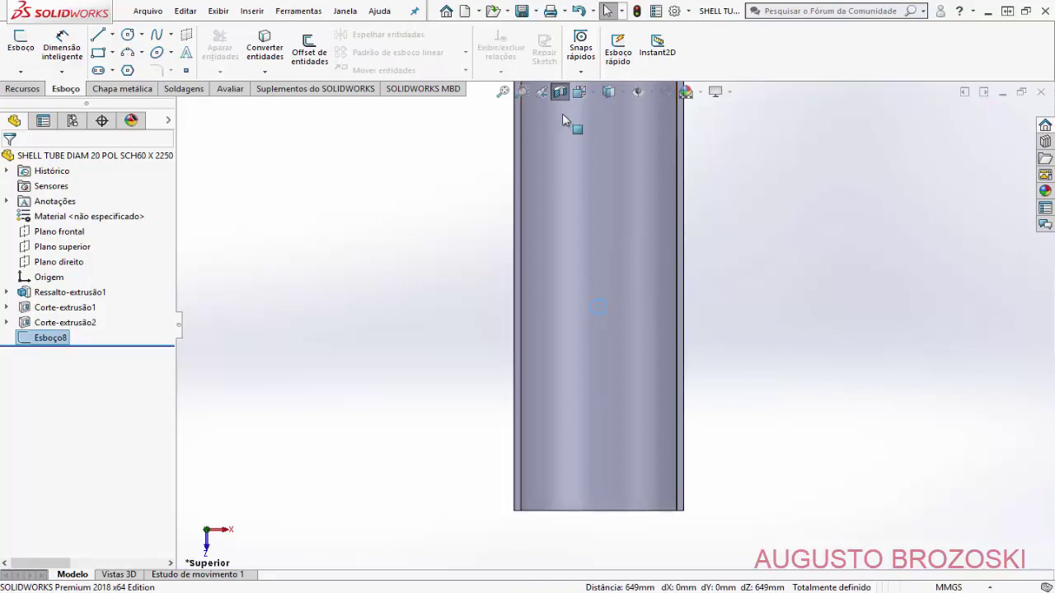
# Step: Cut the sketched circle through the tube wall with the 'Até o próximo' end condition
pyautogui.click(585, 97)
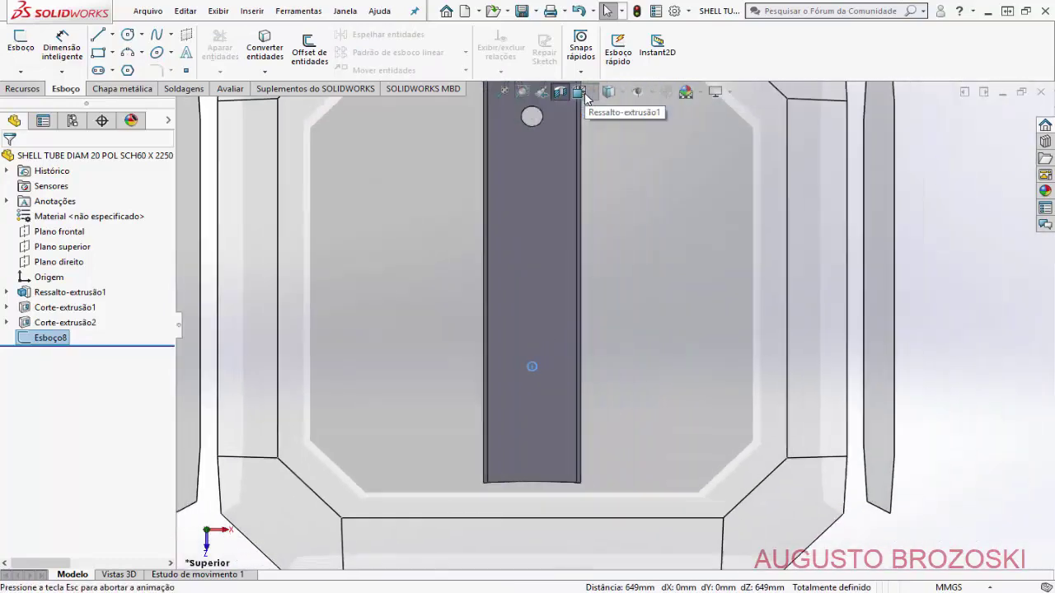
pyautogui.click(667, 134)
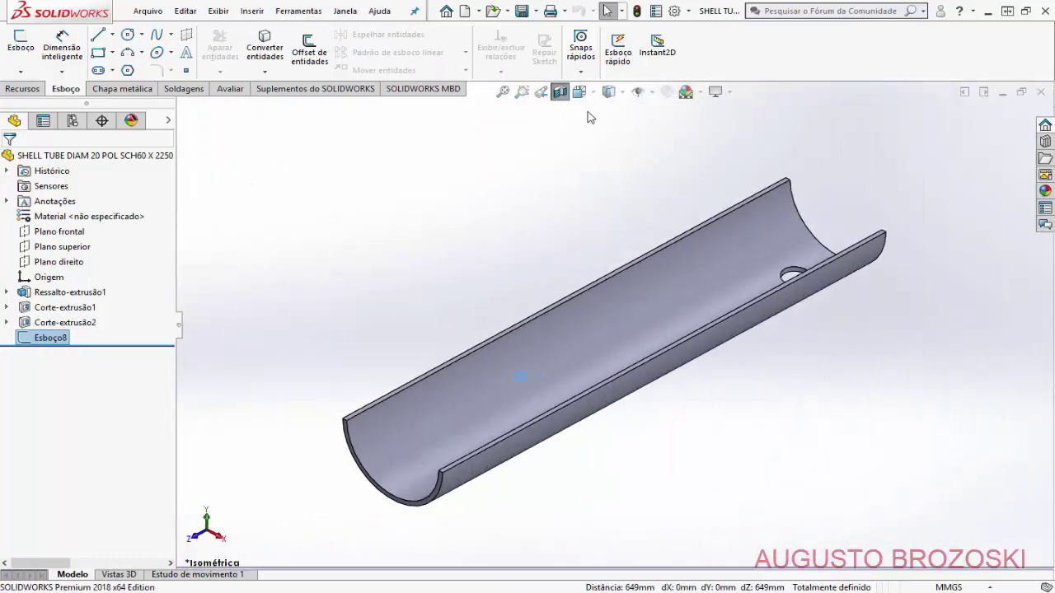
pyautogui.click(560, 92)
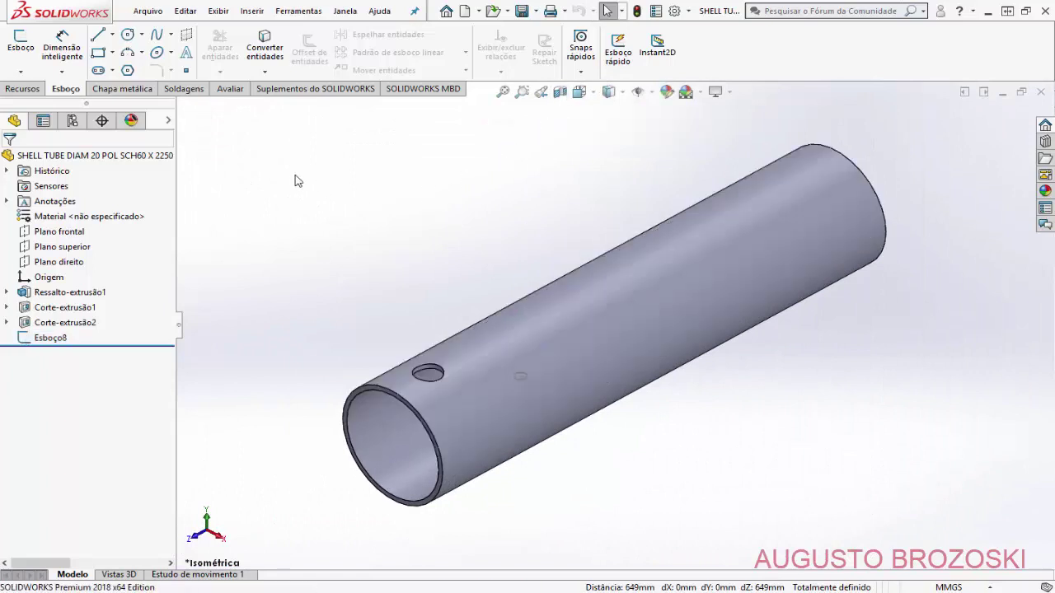
pyautogui.click(25, 89)
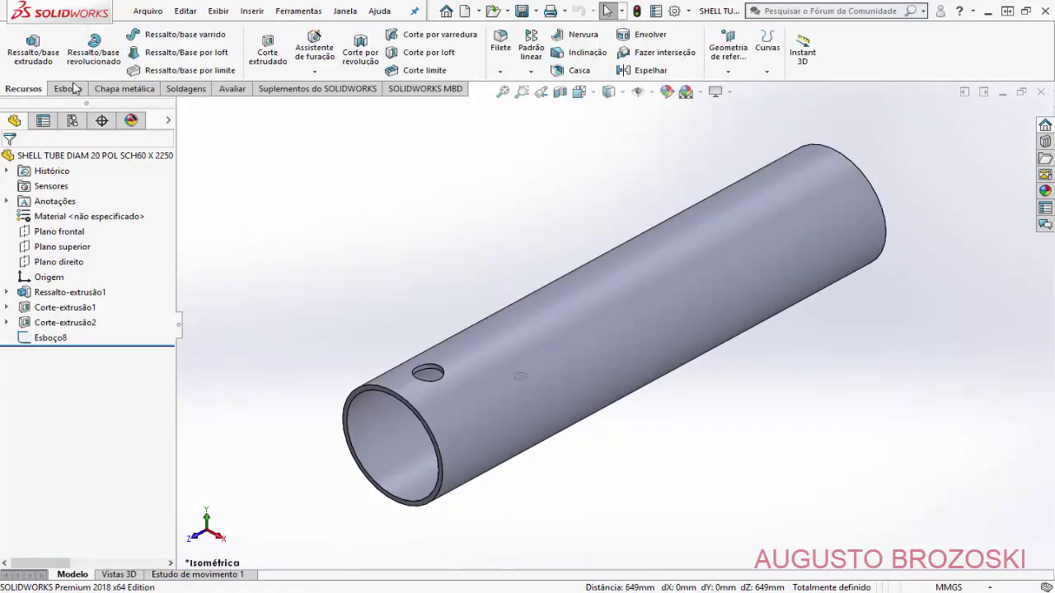
pyautogui.click(267, 51)
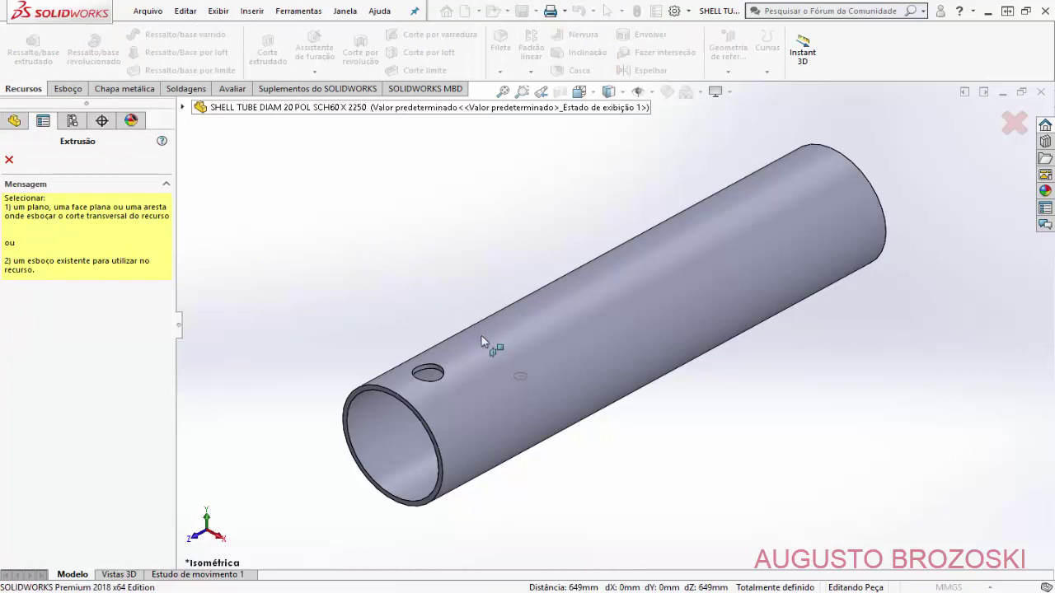
pyautogui.scroll(-3, 510, 386)
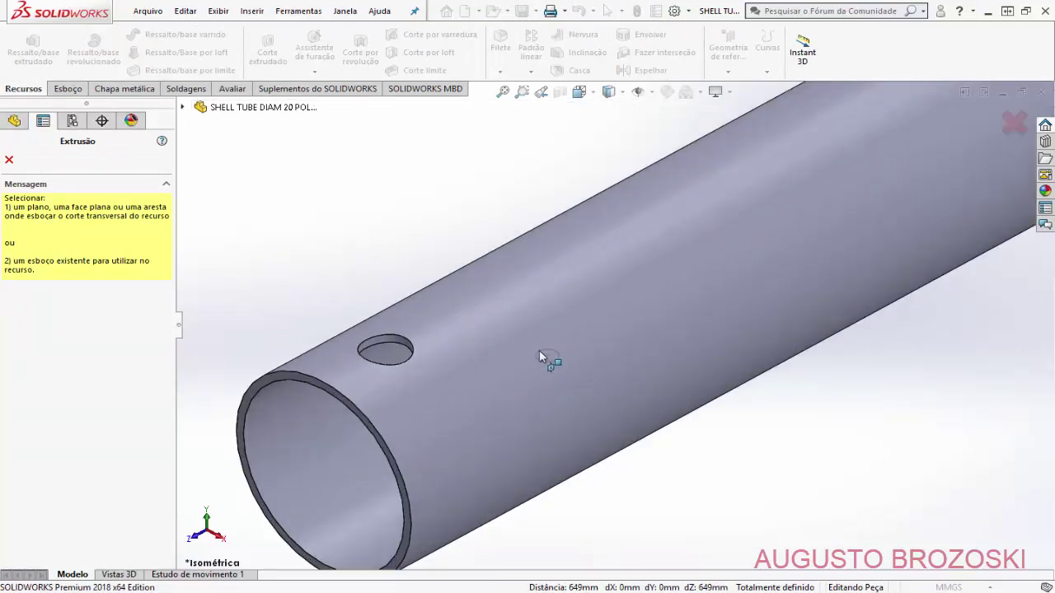
pyautogui.click(535, 357)
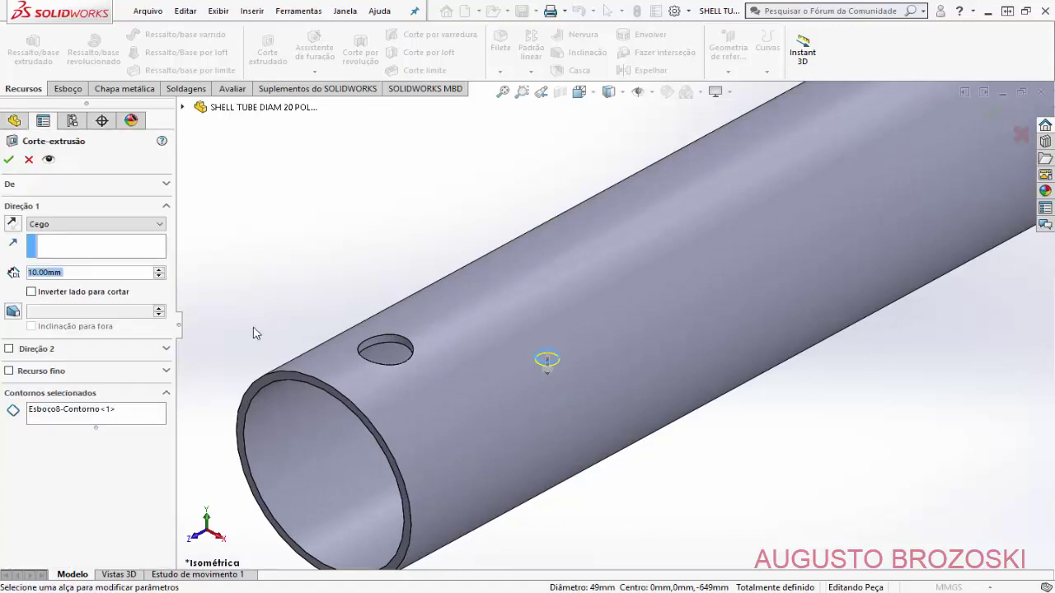
pyautogui.click(125, 225)
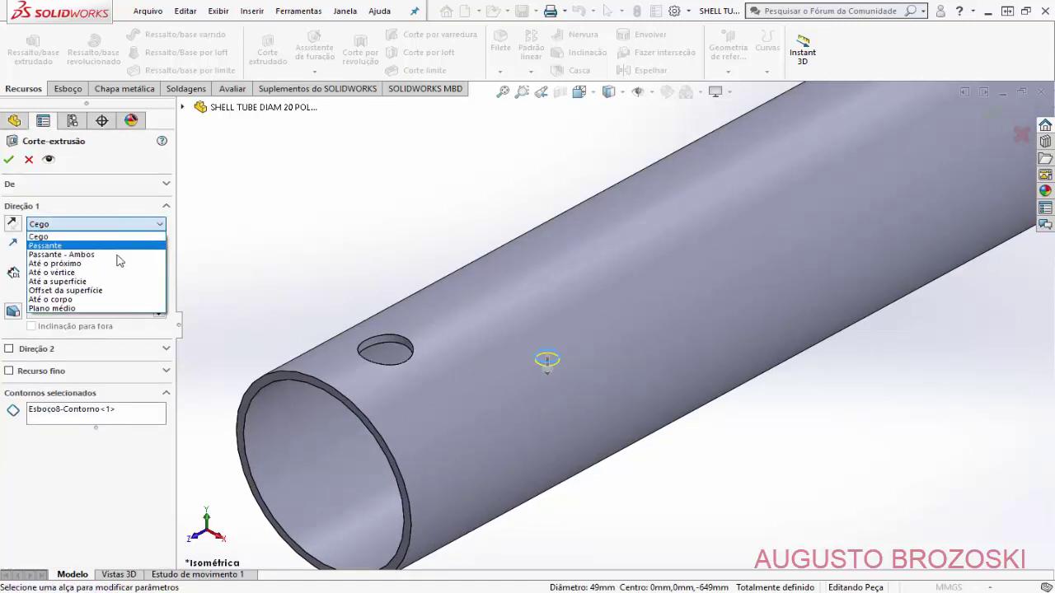
pyautogui.click(115, 264)
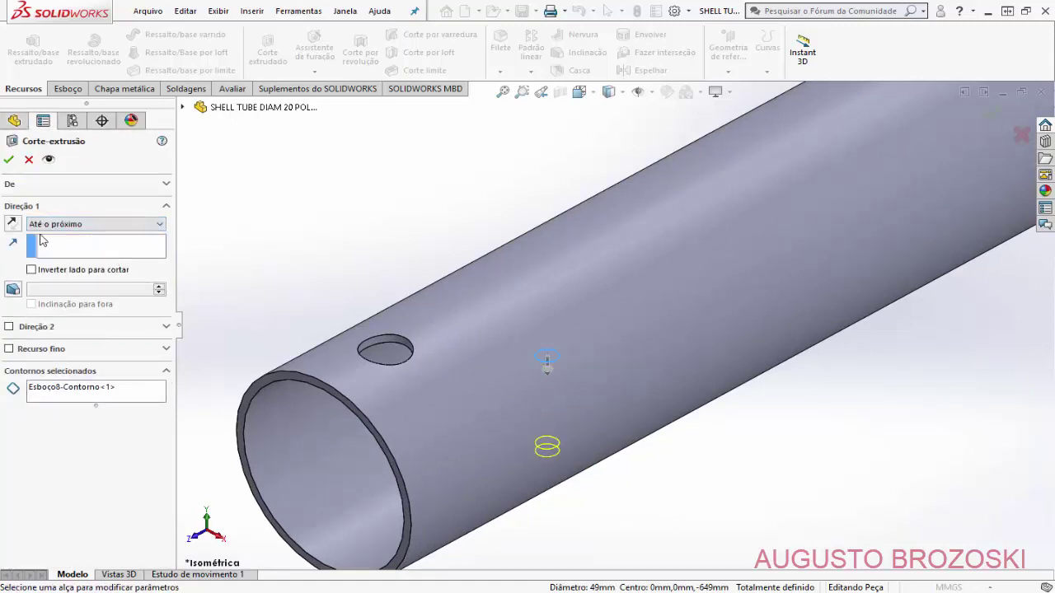
pyautogui.click(9, 160)
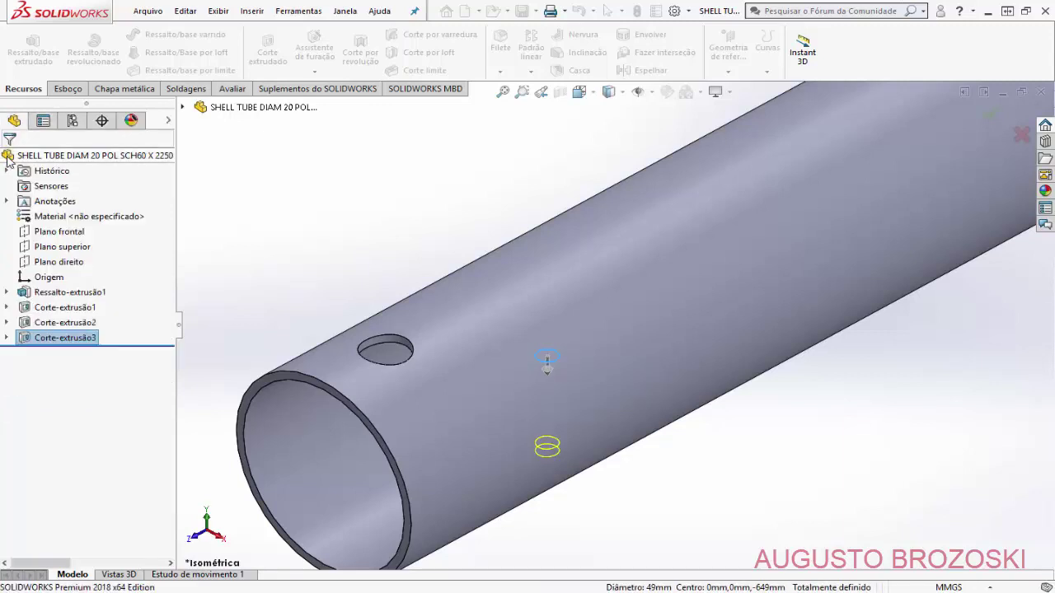
# Step: Inspect the new hole, return to isometric view and save the tube part
pyautogui.moveTo(447, 273); pyautogui.dragTo(544, 305, button='middle')
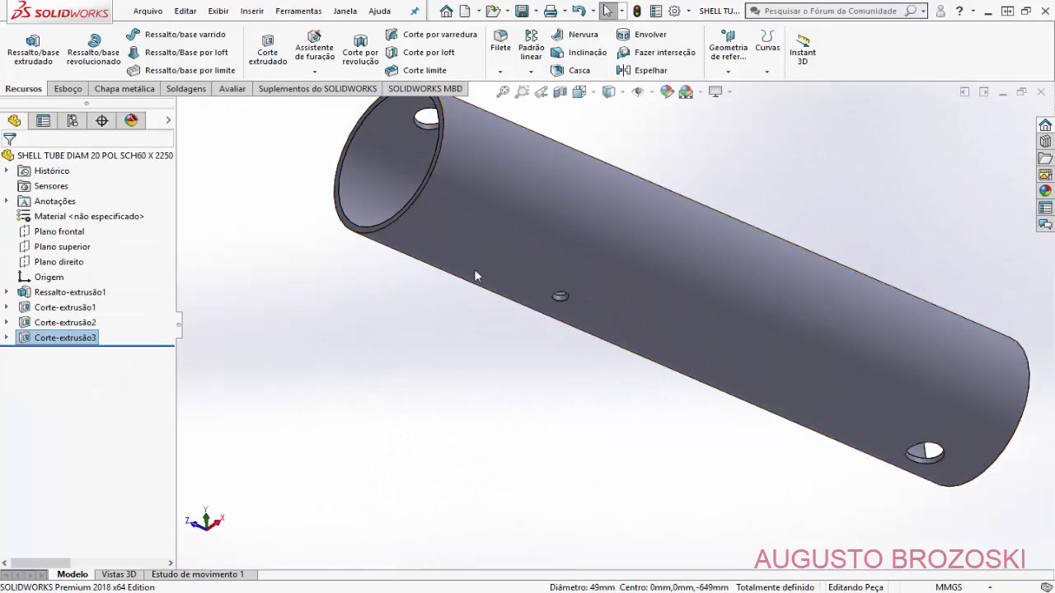
pyautogui.click(590, 93)
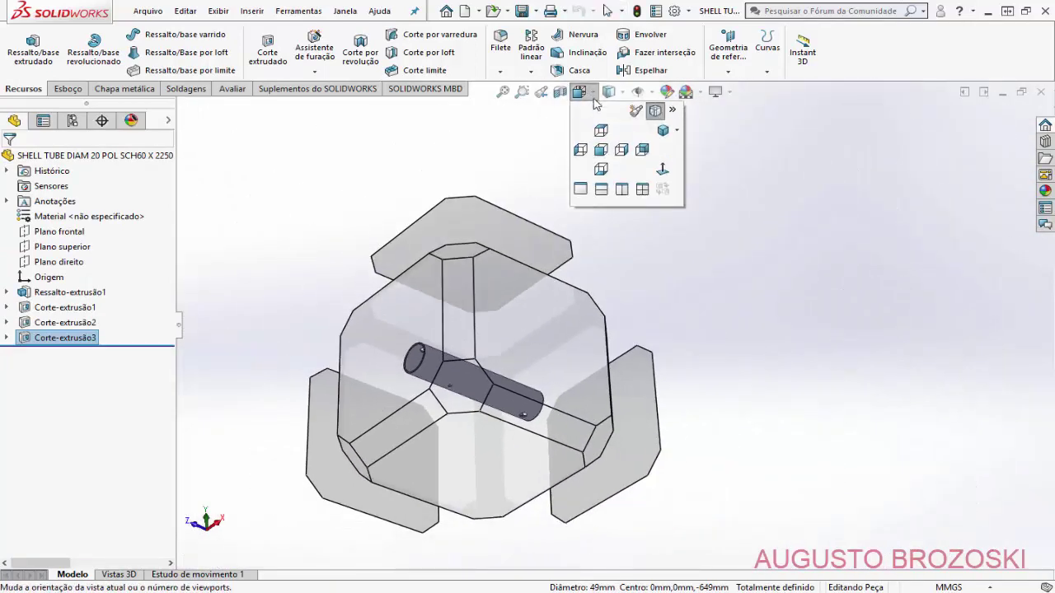
pyautogui.click(665, 136)
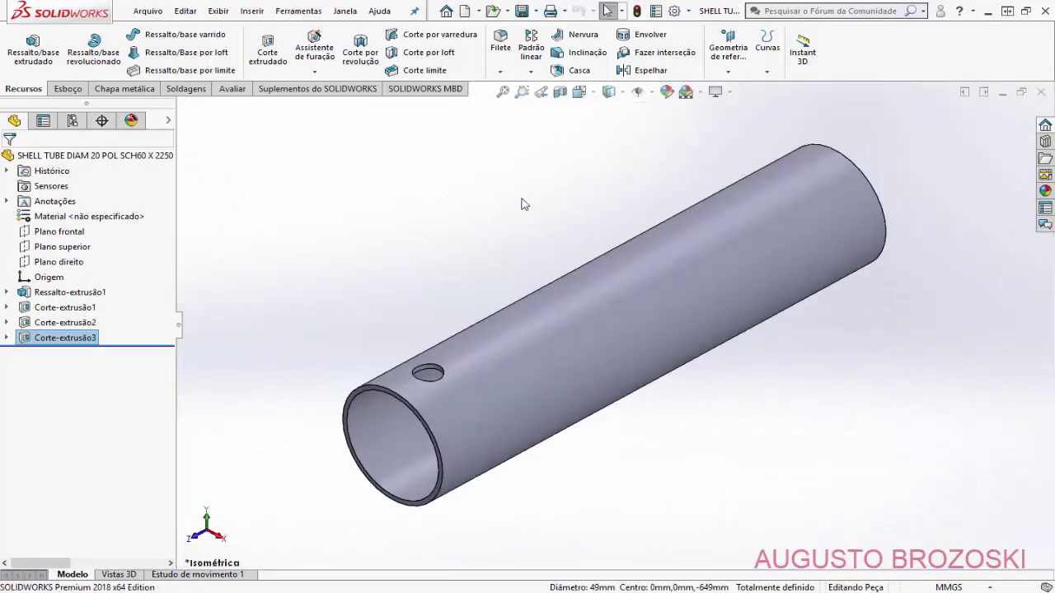
pyautogui.click(521, 11)
pyautogui.hotkey('alt', 'Tab')
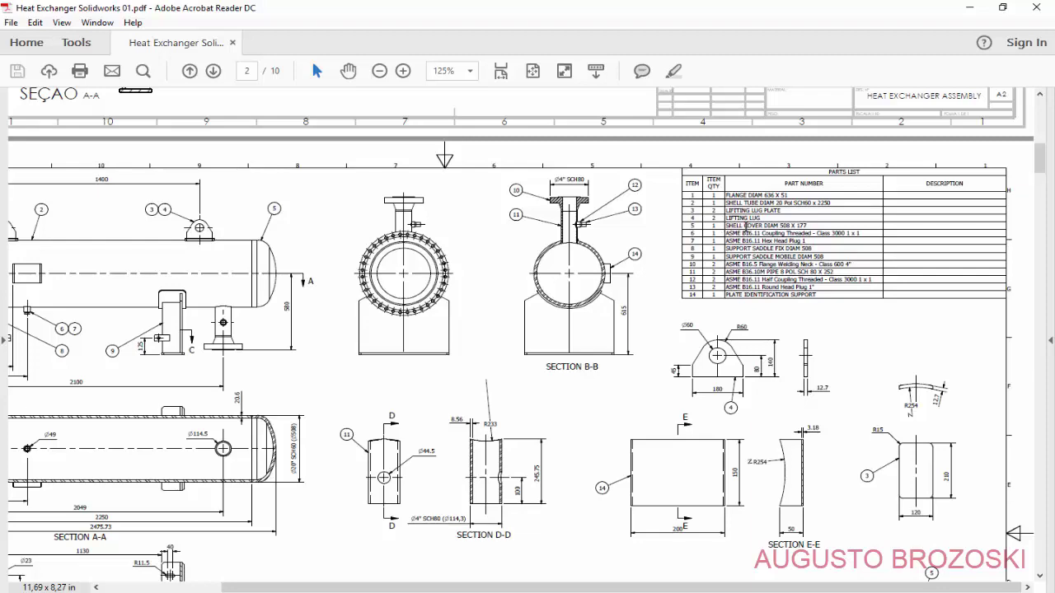
# Step: Scroll the PDF to Section G-G and zoom to 200% to read the head dimensions
pyautogui.scroll(-8, 594, 374)
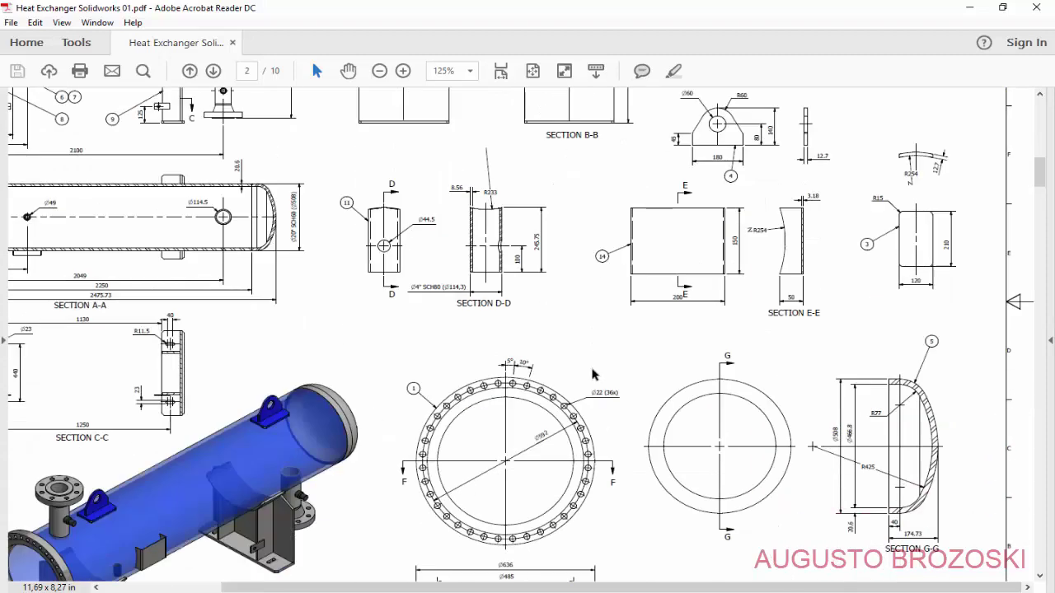
pyautogui.click(403, 71)
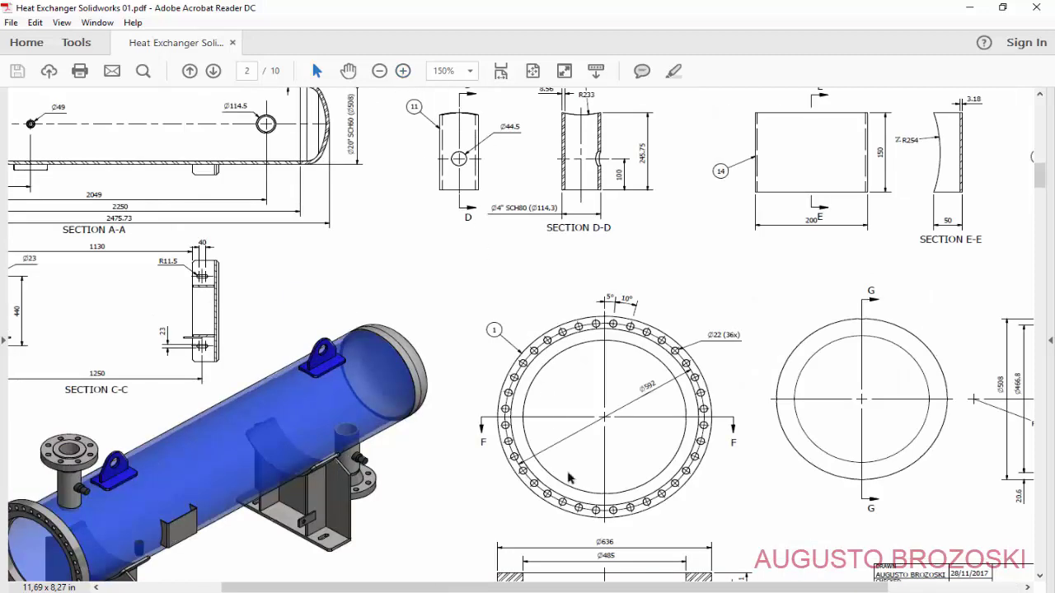
pyautogui.moveTo(581, 589); pyautogui.dragTo(715, 589)
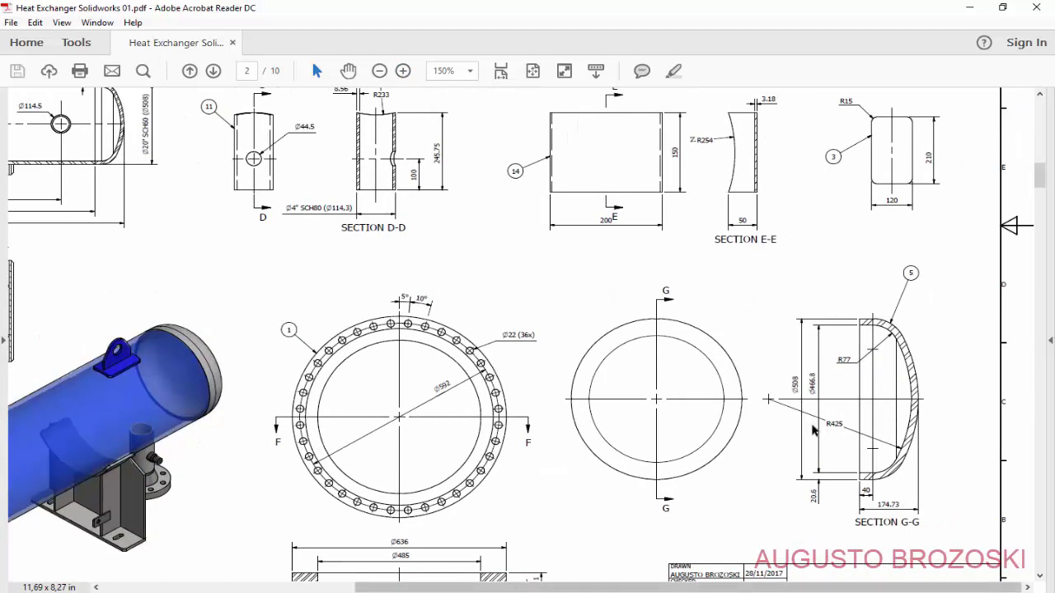
pyautogui.click(403, 72)
pyautogui.scroll(-3, 492, 356)
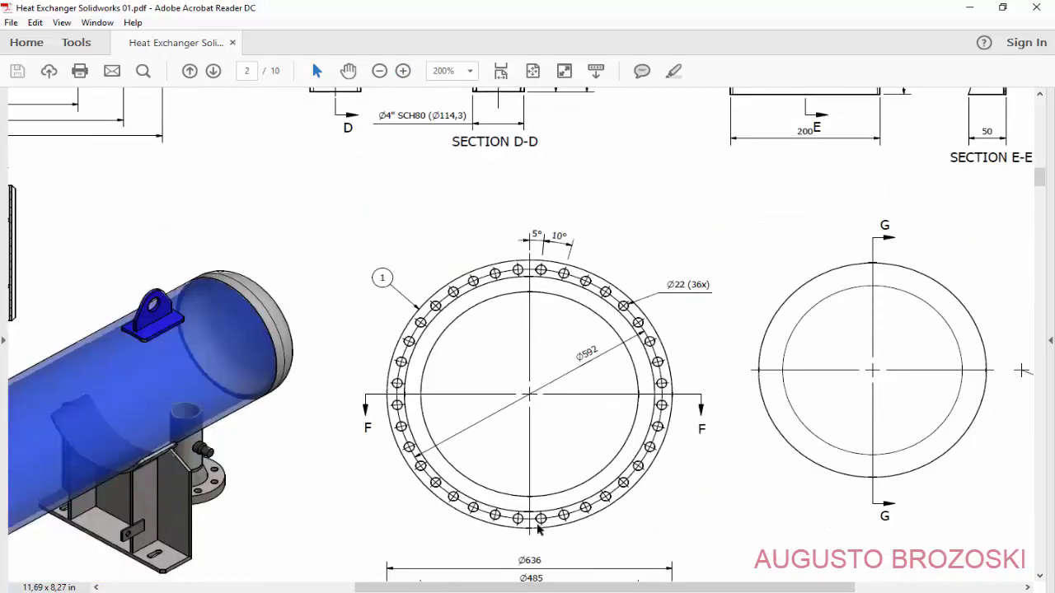
pyautogui.moveTo(575, 589); pyautogui.dragTo(742, 589)
pyautogui.scroll(-3, 798, 501)
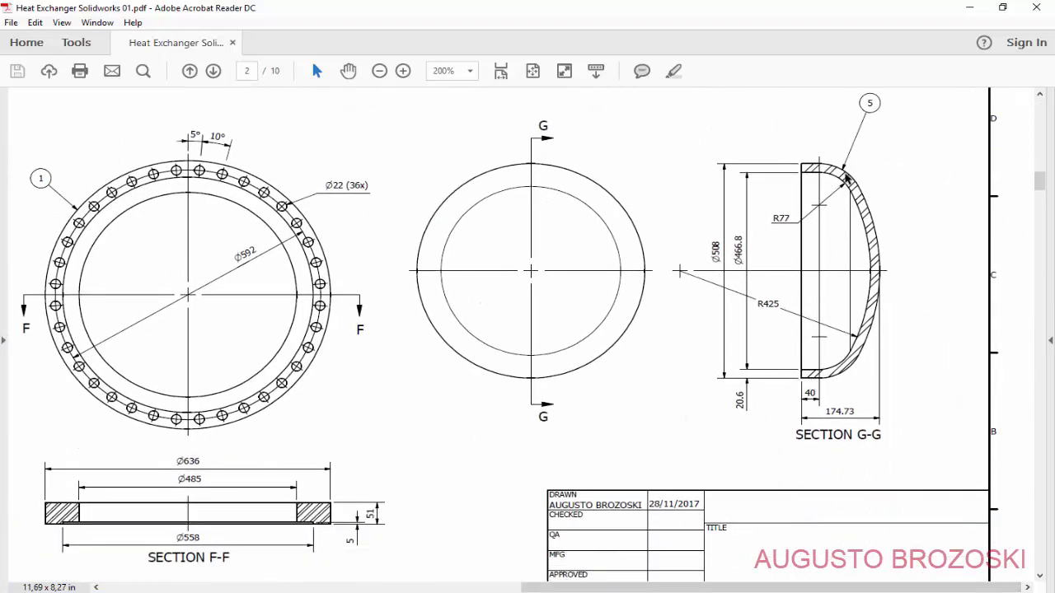
pyautogui.click(969, 8)
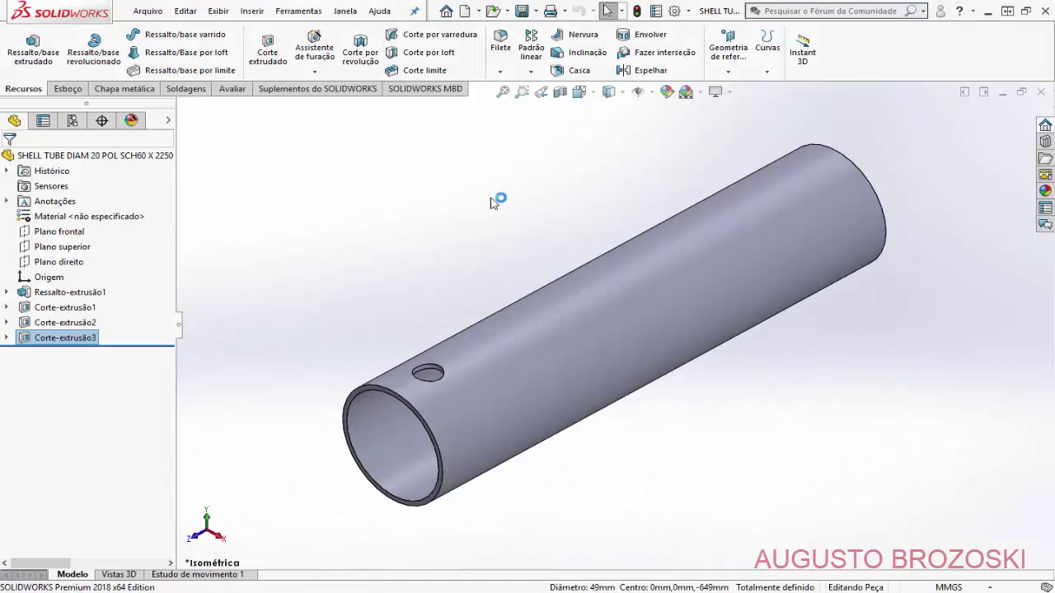
# Step: Create a new Peça document and save it as 'SHELL COVER'
pyautogui.click(464, 12)
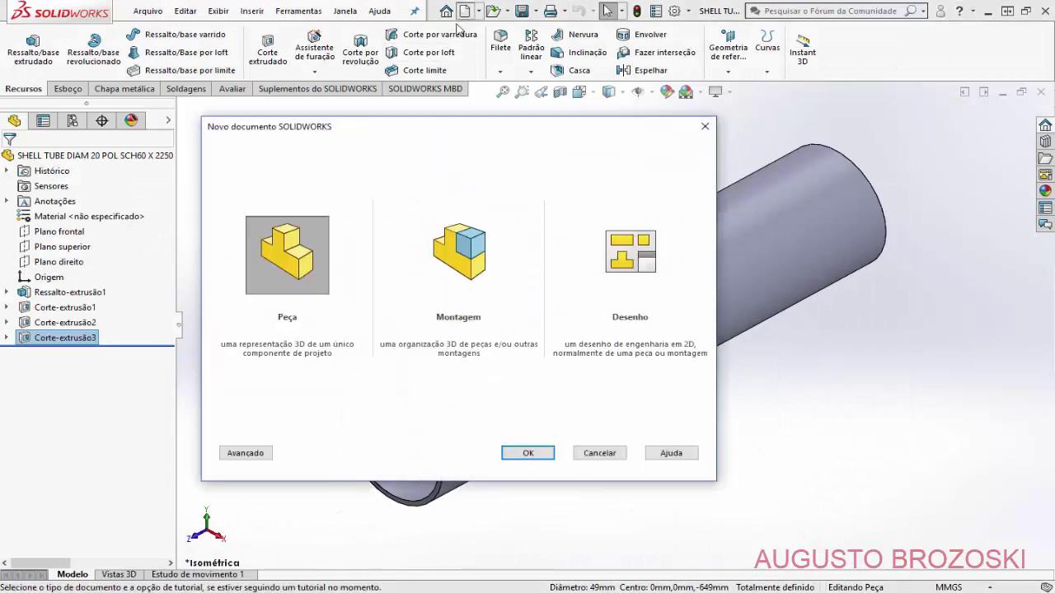
pyautogui.click(528, 454)
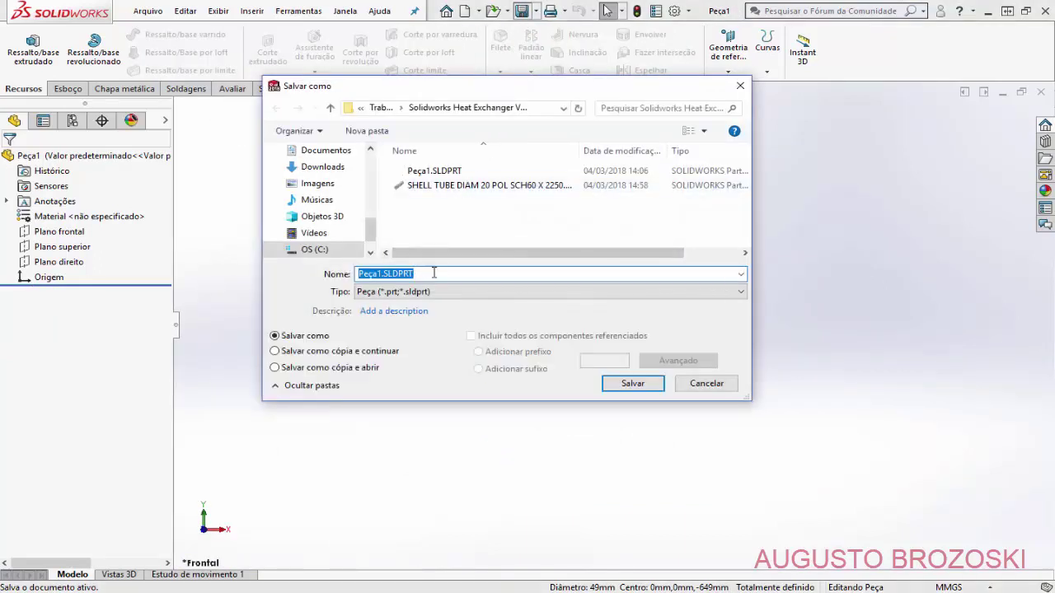
pyautogui.write('SH')
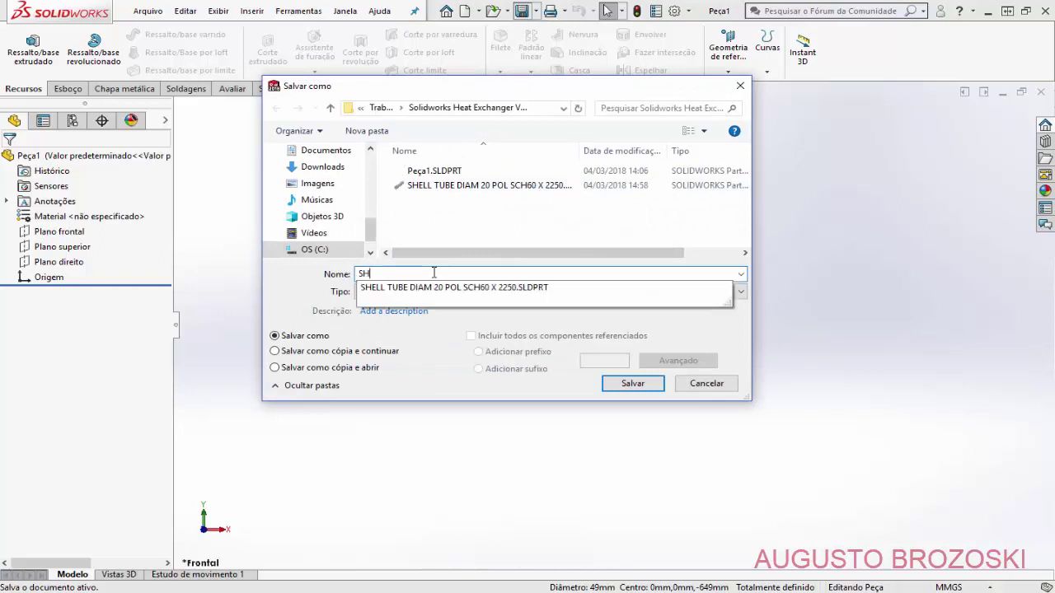
pyautogui.write('ELL COVER')
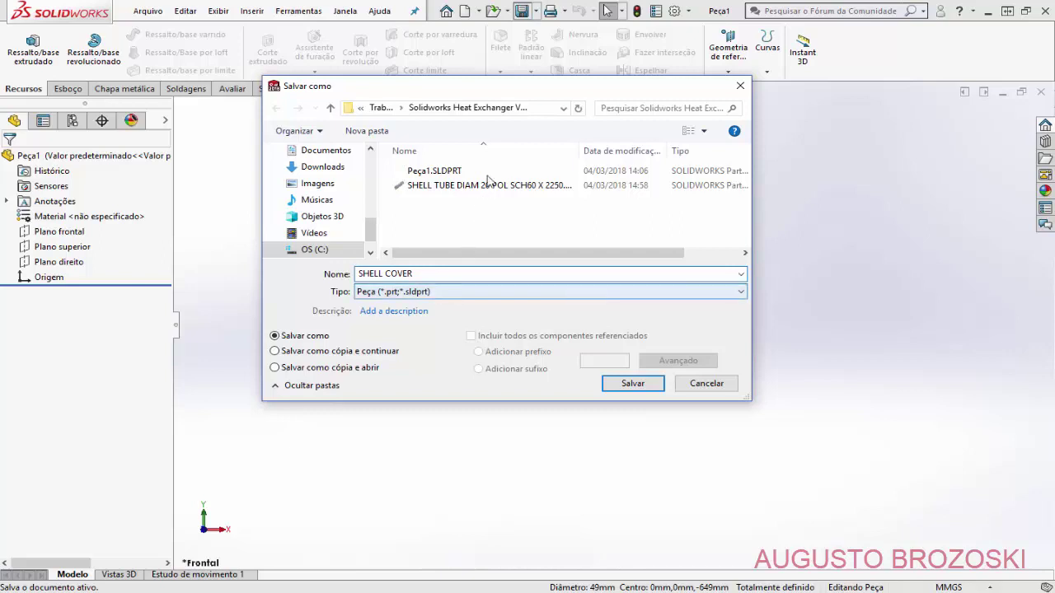
pyautogui.click(632, 383)
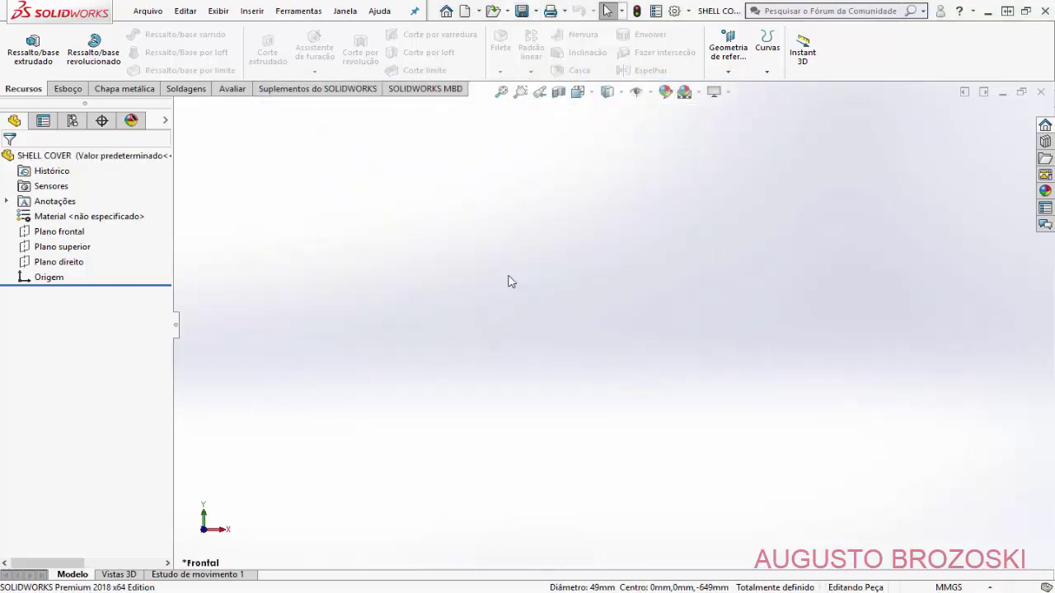
# Step: Start a new sketch on Plano direito from the isometric view, briefly checking the PDF
pyautogui.click(69, 89)
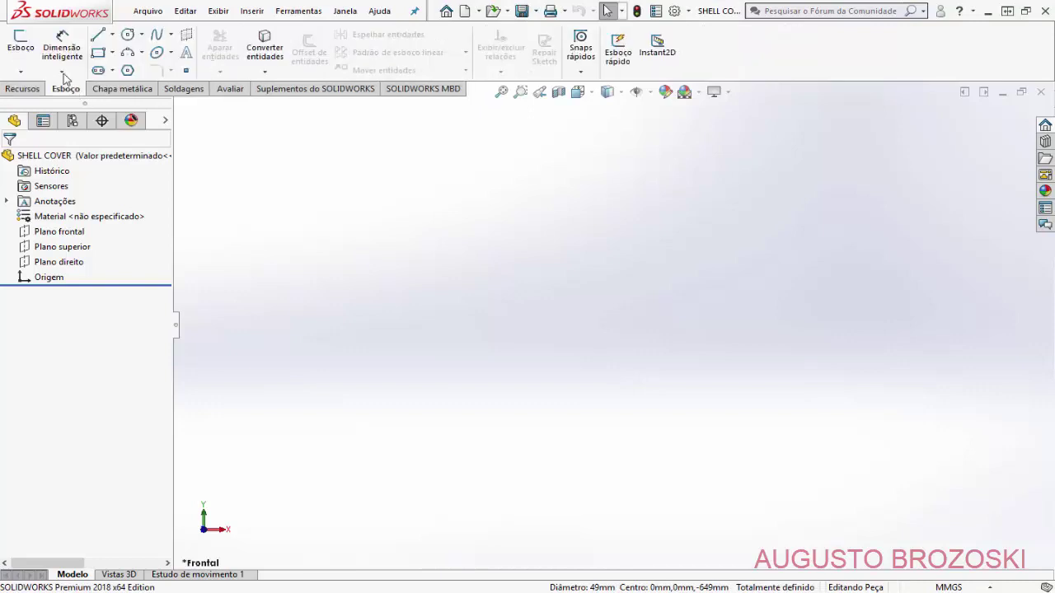
pyautogui.click(21, 43)
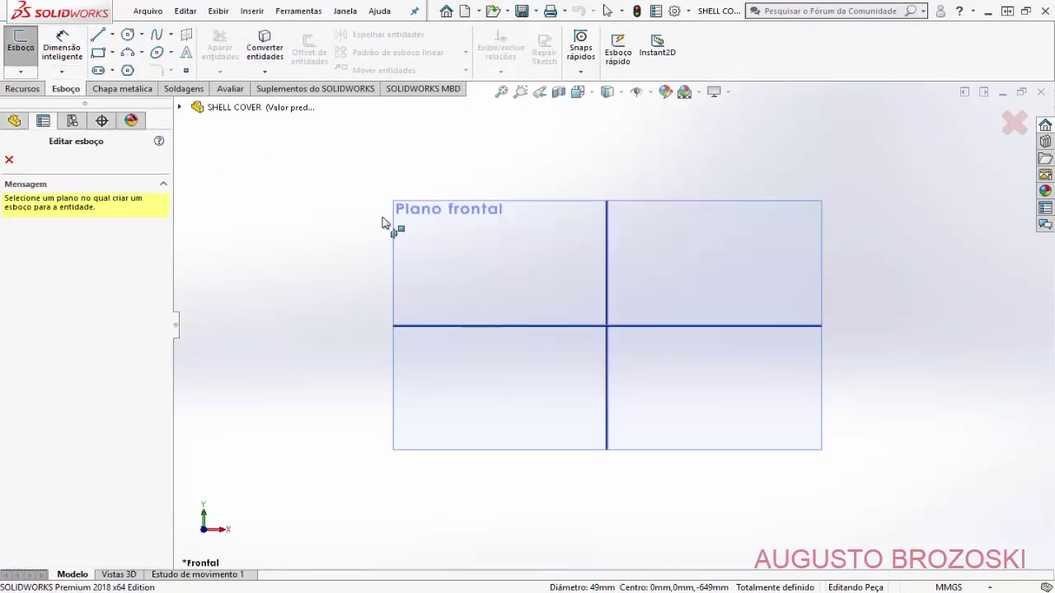
pyautogui.click(577, 93)
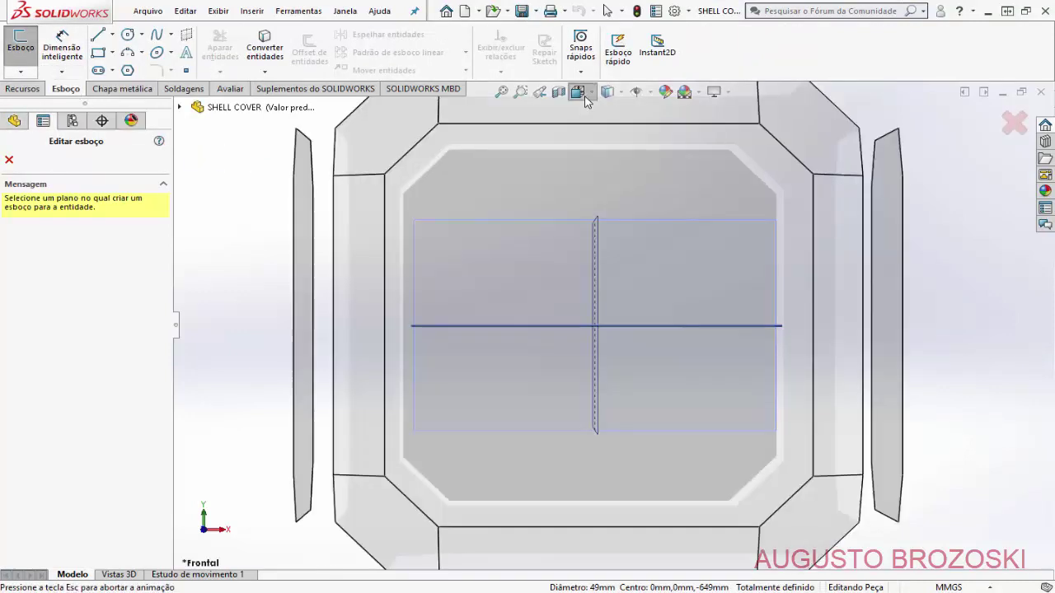
pyautogui.click(661, 131)
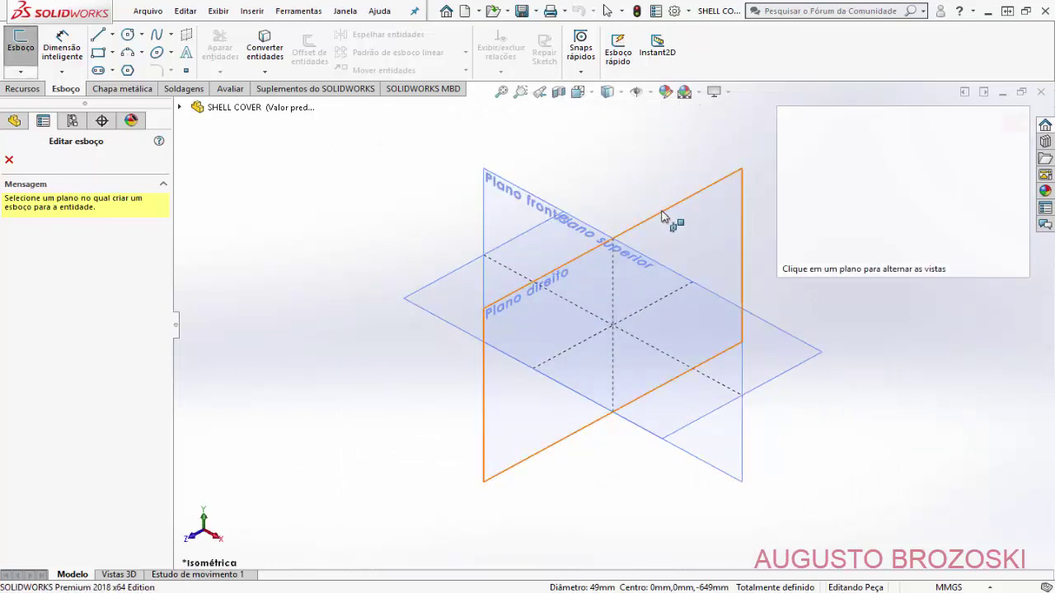
pyautogui.click(664, 216)
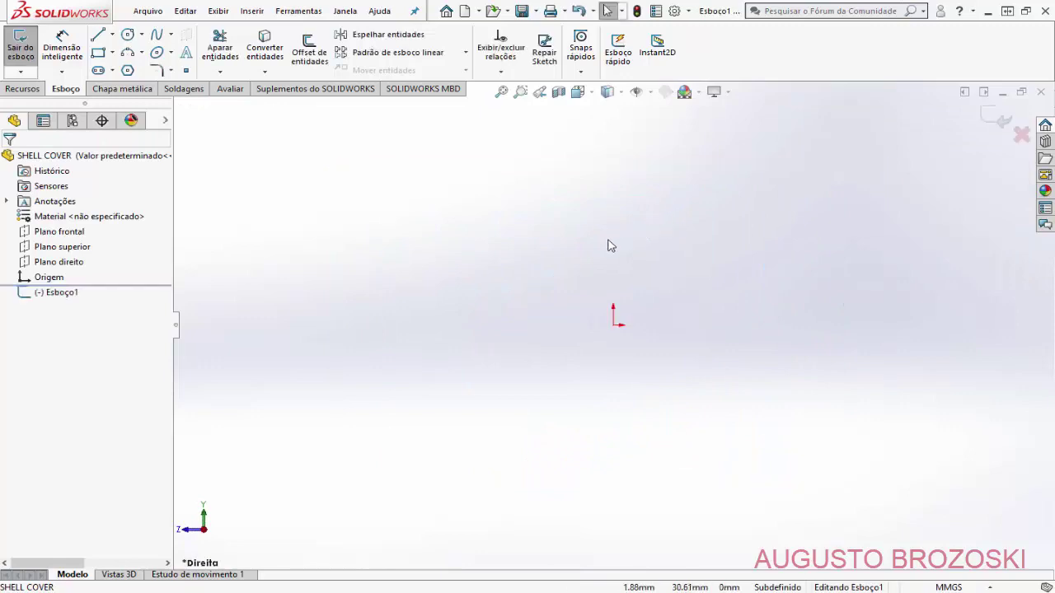
pyautogui.hotkey('alt', 'Tab')
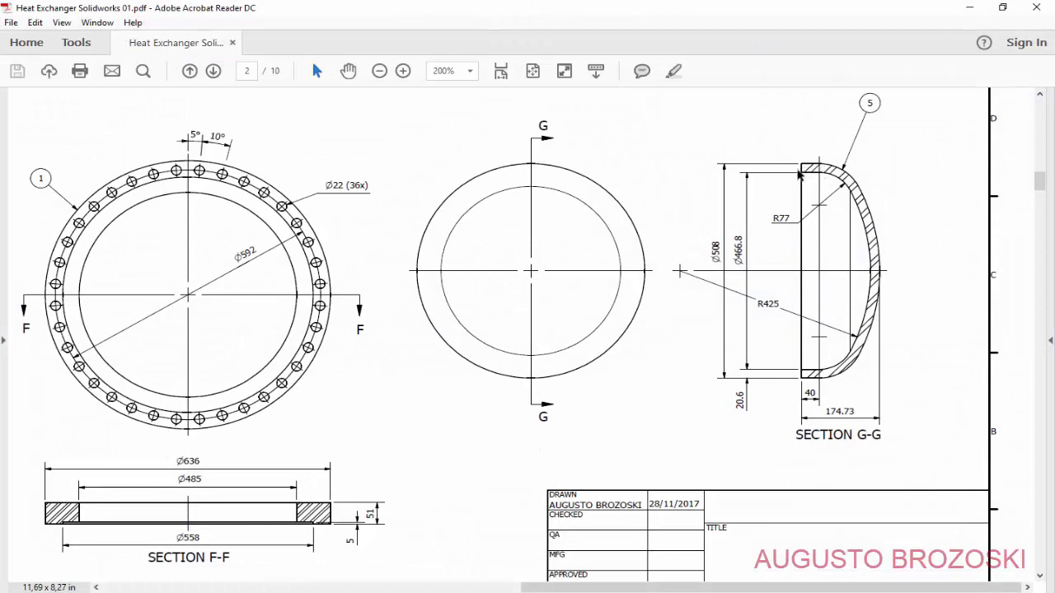
pyautogui.click(966, 8)
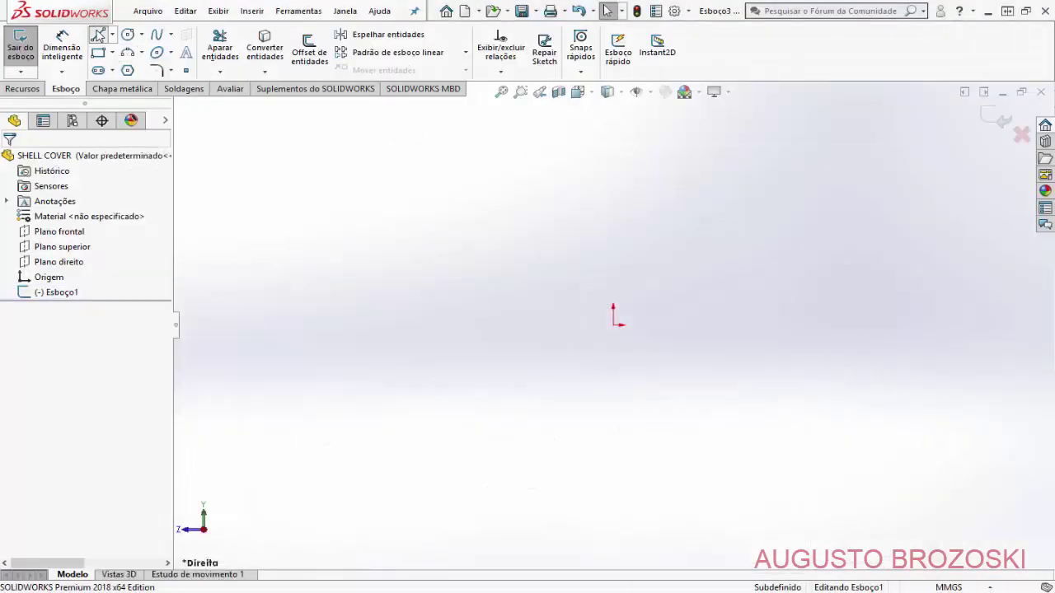
# Step: Draw the three-line C-shaped head profile: bottom horizontal, vertical and top horizontal lines
pyautogui.click(97, 35)
pyautogui.scroll(-2, 659, 258)
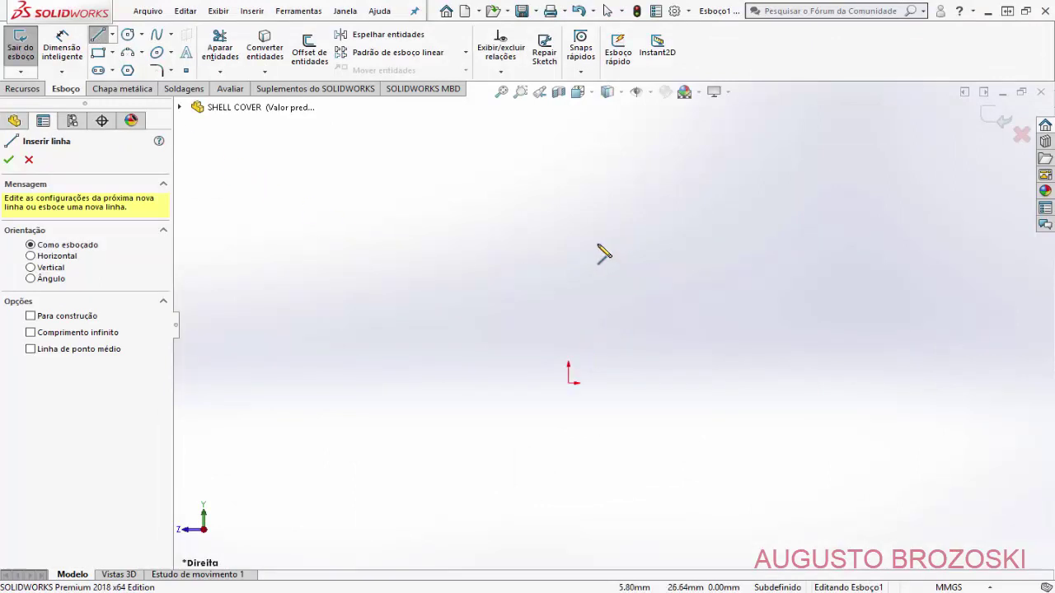
pyautogui.click(614, 175)
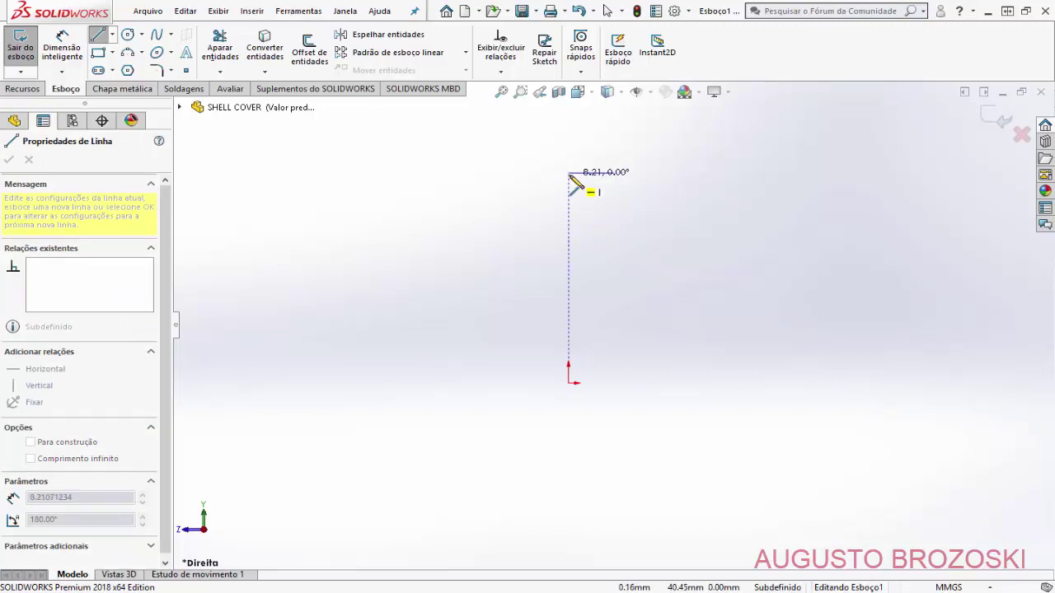
pyautogui.click(568, 174)
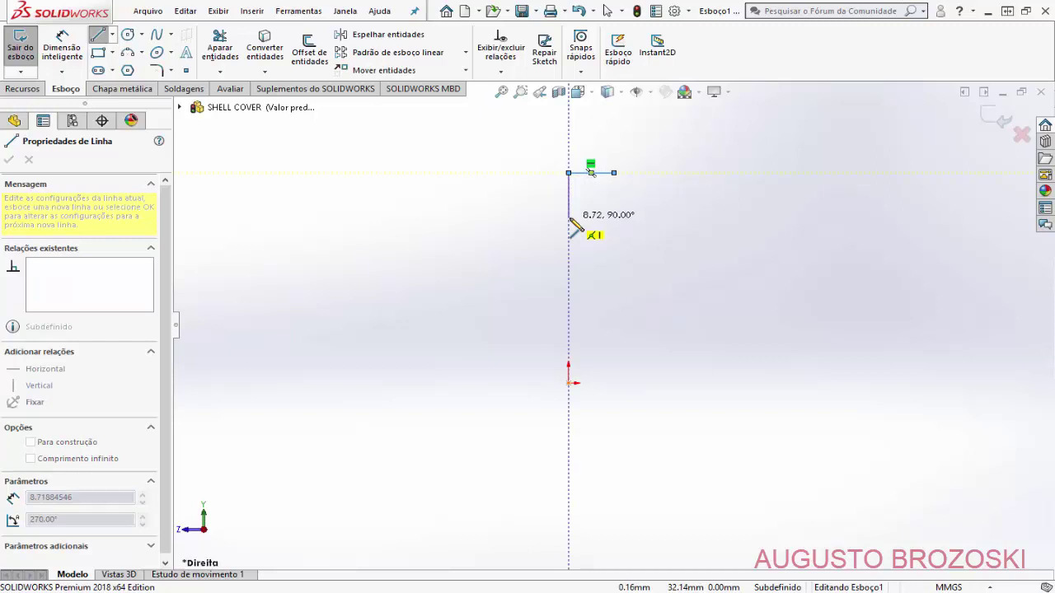
pyautogui.click(568, 218)
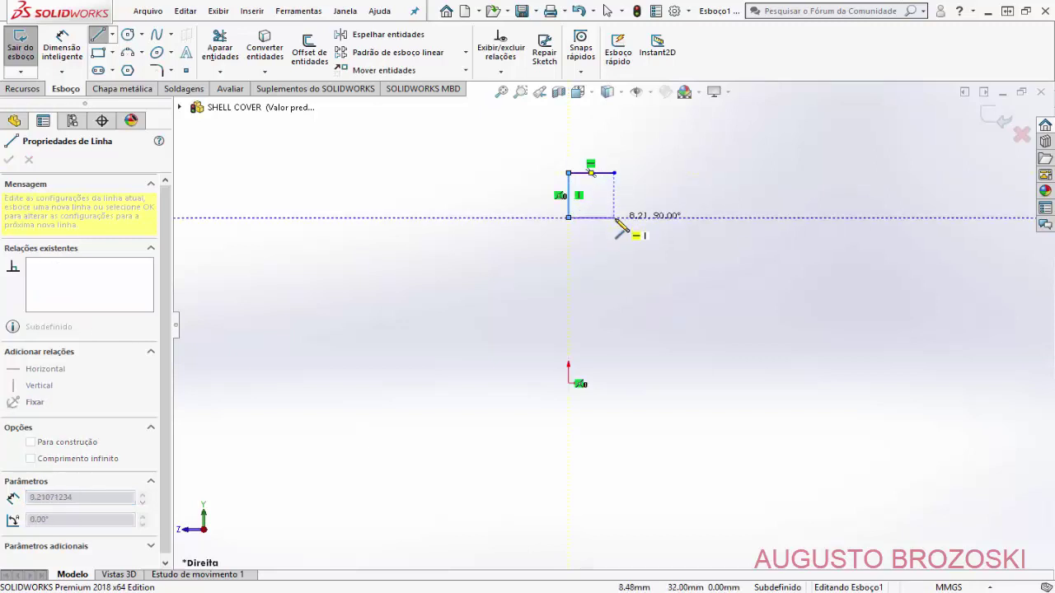
pyautogui.click(614, 217)
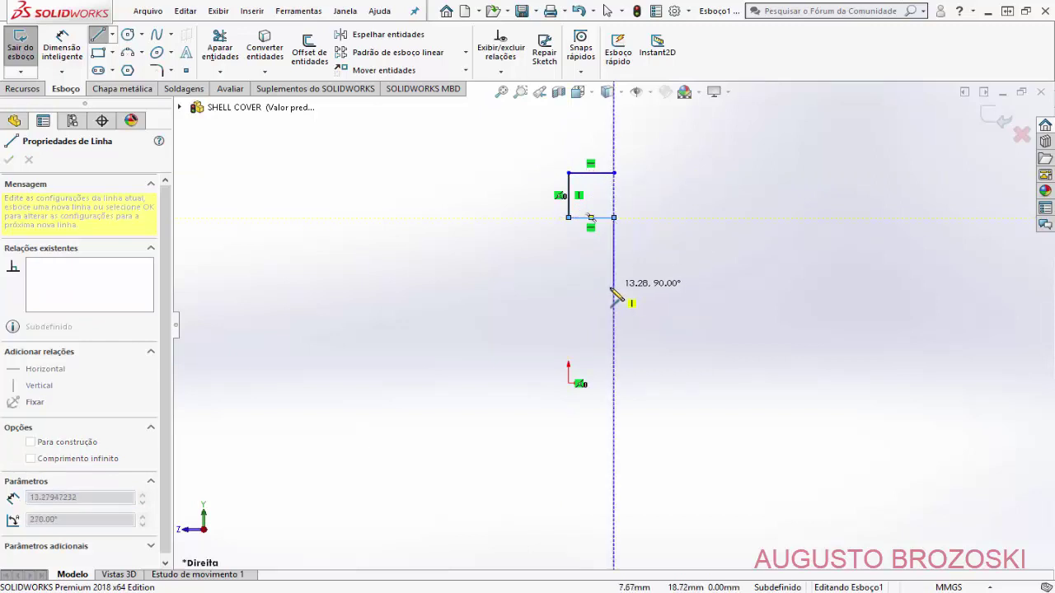
pyautogui.press('Escape')
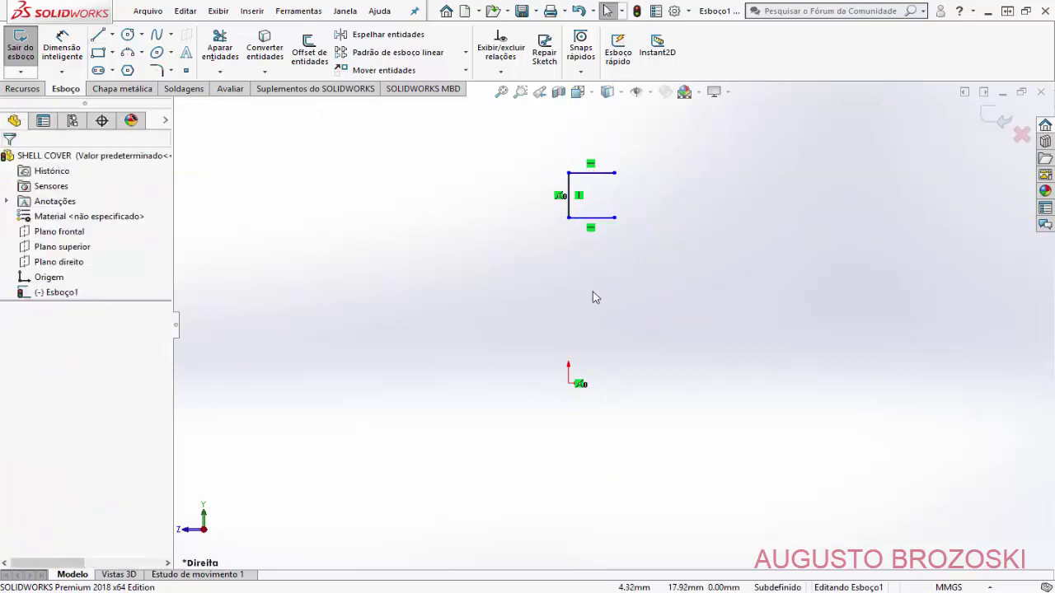
# Step: Make the profile's lower-left corner vertical with the sketch origin
pyautogui.click(567, 219)
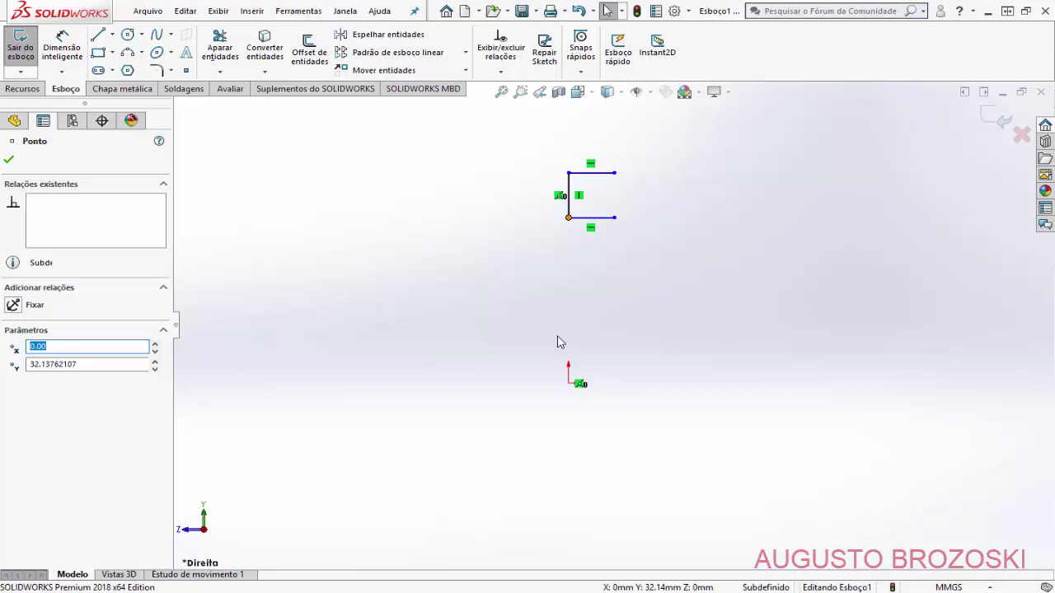
pyautogui.keyDown('ctrl'); pyautogui.click(576, 383); pyautogui.keyUp('ctrl')
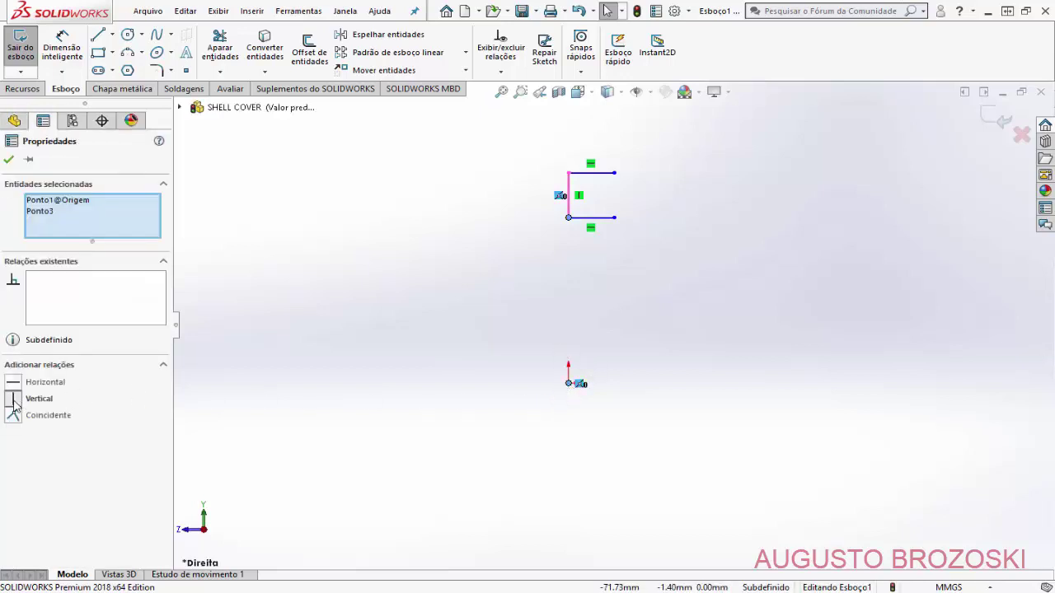
pyautogui.click(14, 400)
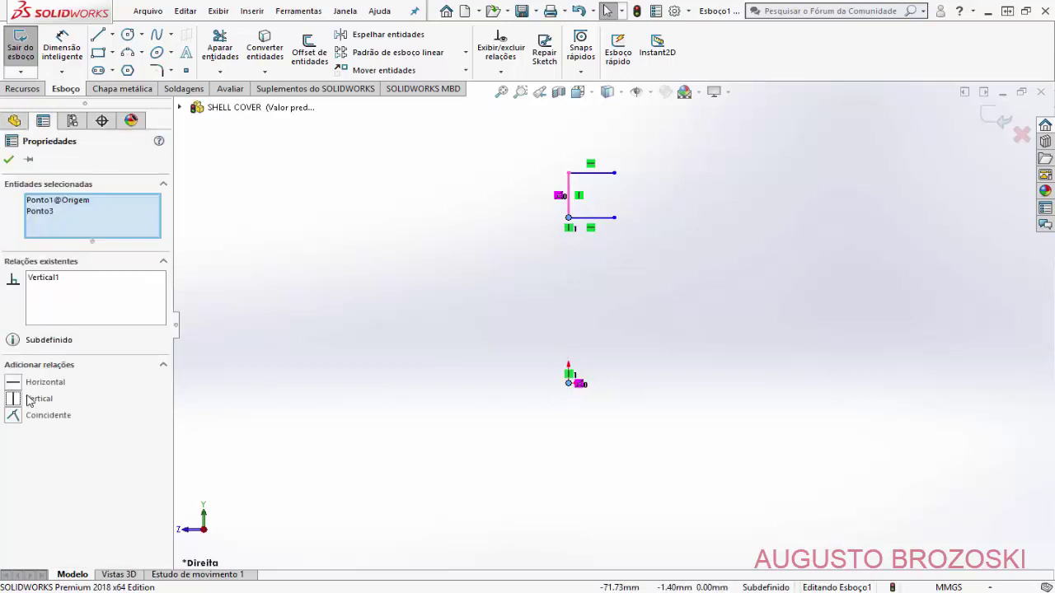
pyautogui.click(9, 160)
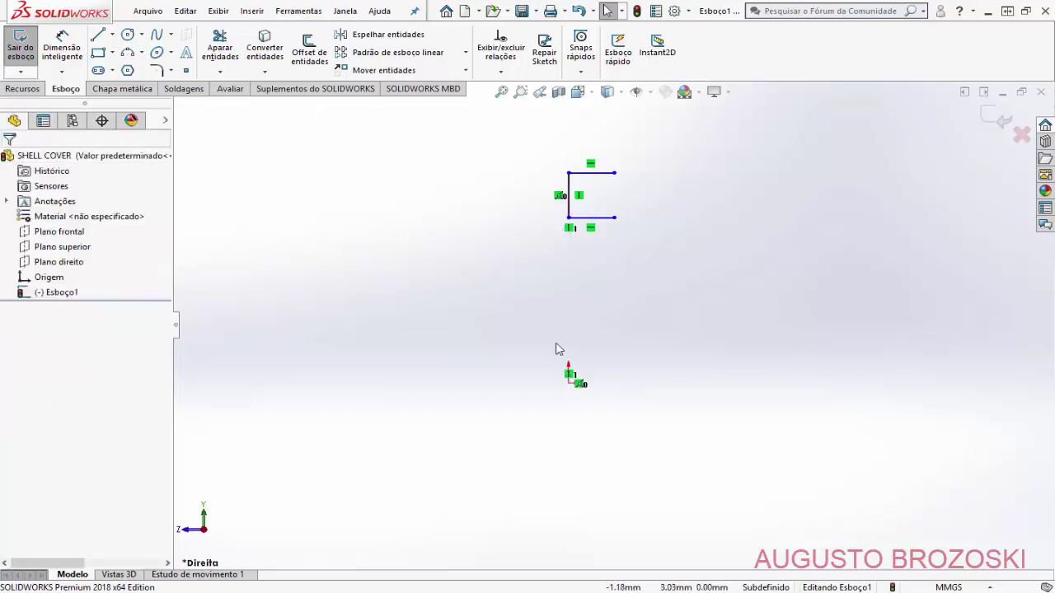
# Step: Dimension the vertical edge to 20.6 mm and the top edge to 40 mm
pyautogui.click(62, 47)
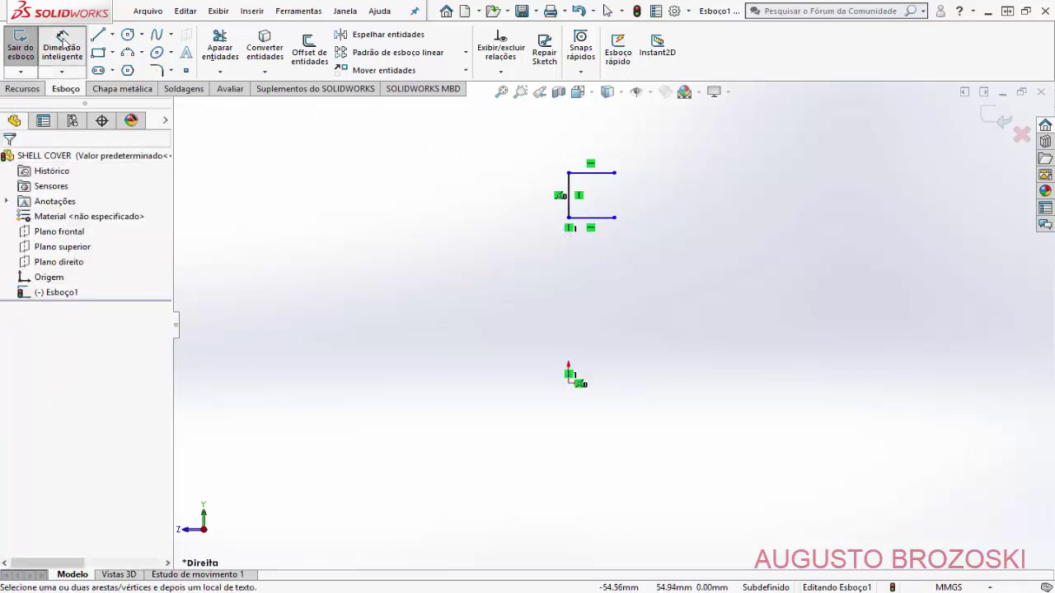
pyautogui.click(569, 188)
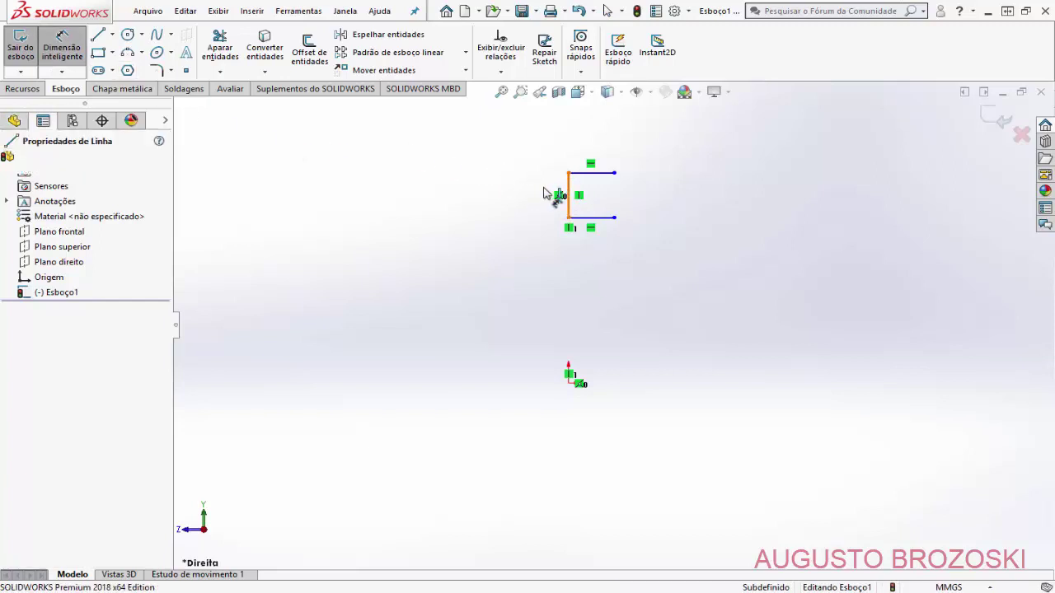
pyautogui.click(504, 196)
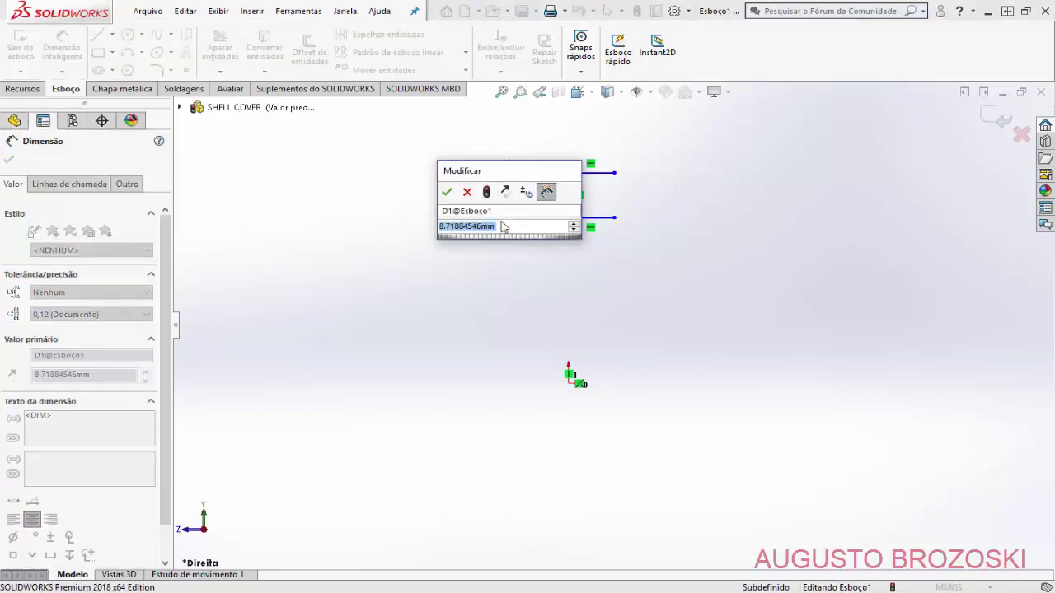
pyautogui.write('20.6')
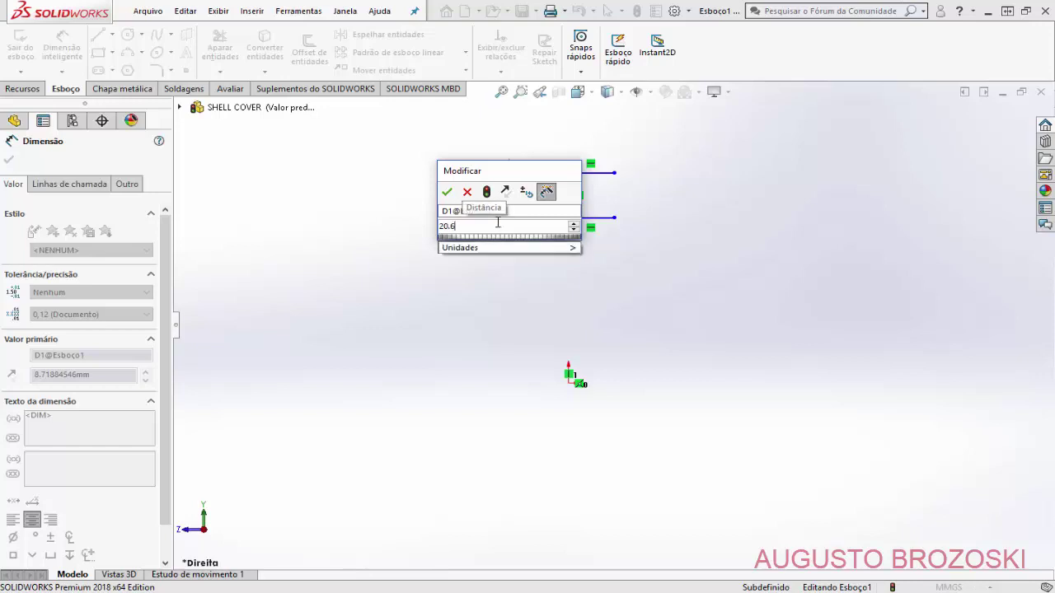
pyautogui.press('Return')
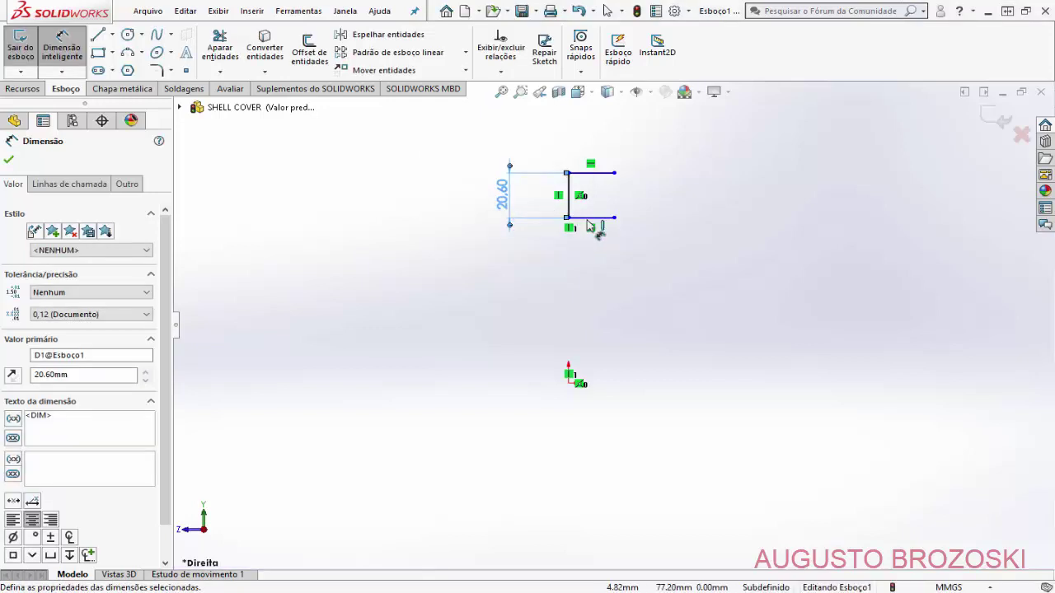
pyautogui.click(591, 170)
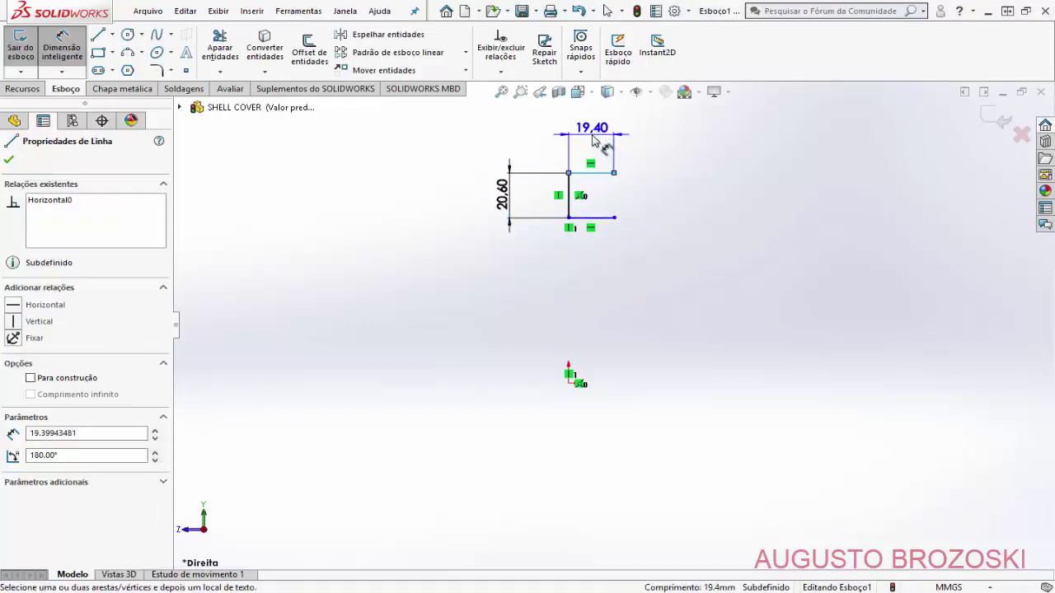
pyautogui.click(593, 140)
pyautogui.write('40')
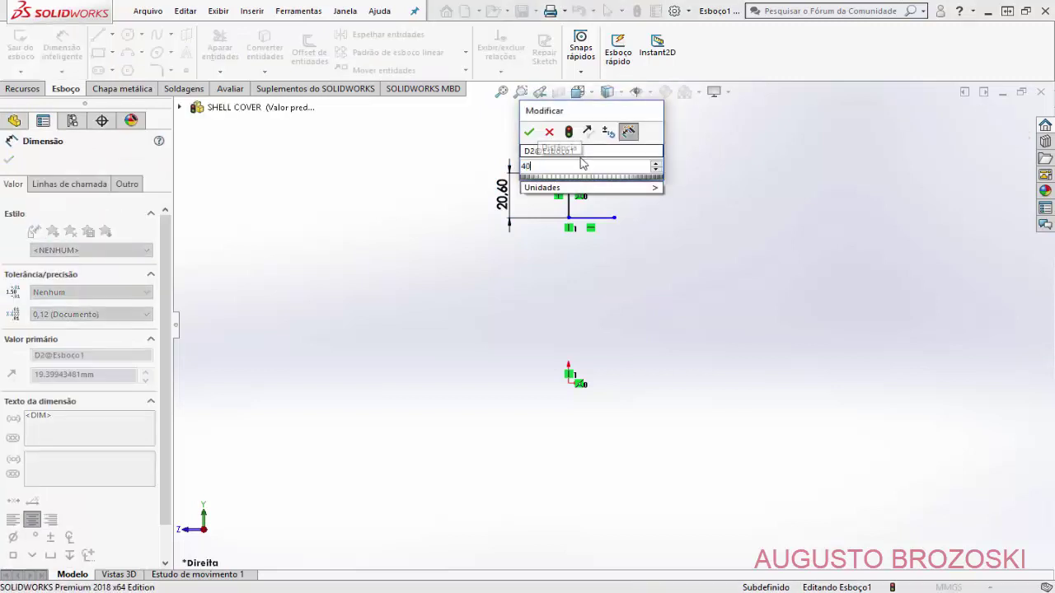
pyautogui.press('Return')
pyautogui.press('Escape')
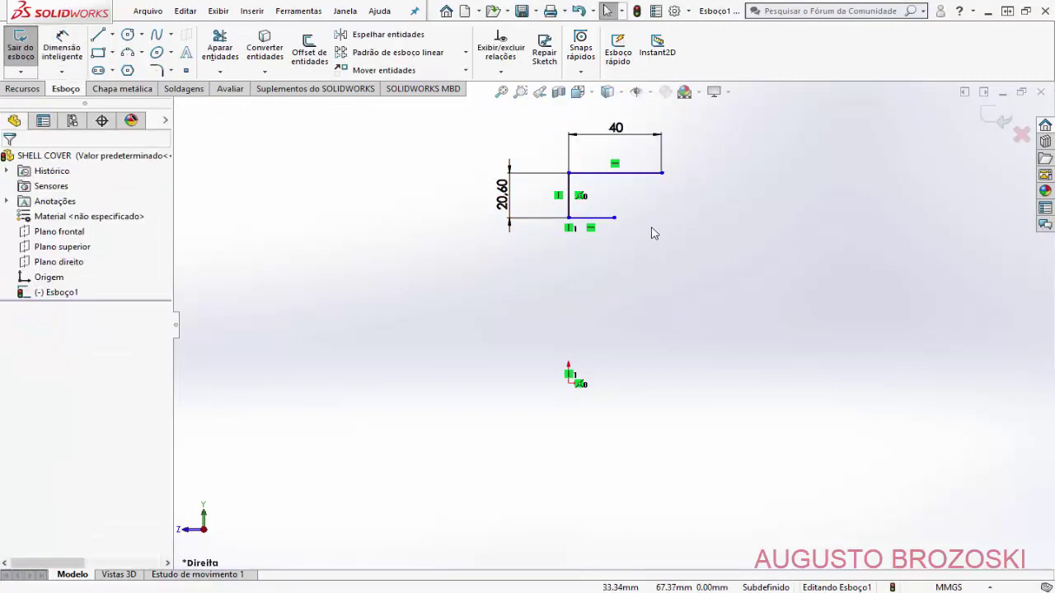
# Step: Add a Vertical relation between the two lines' right endpoints
pyautogui.click(614, 218)
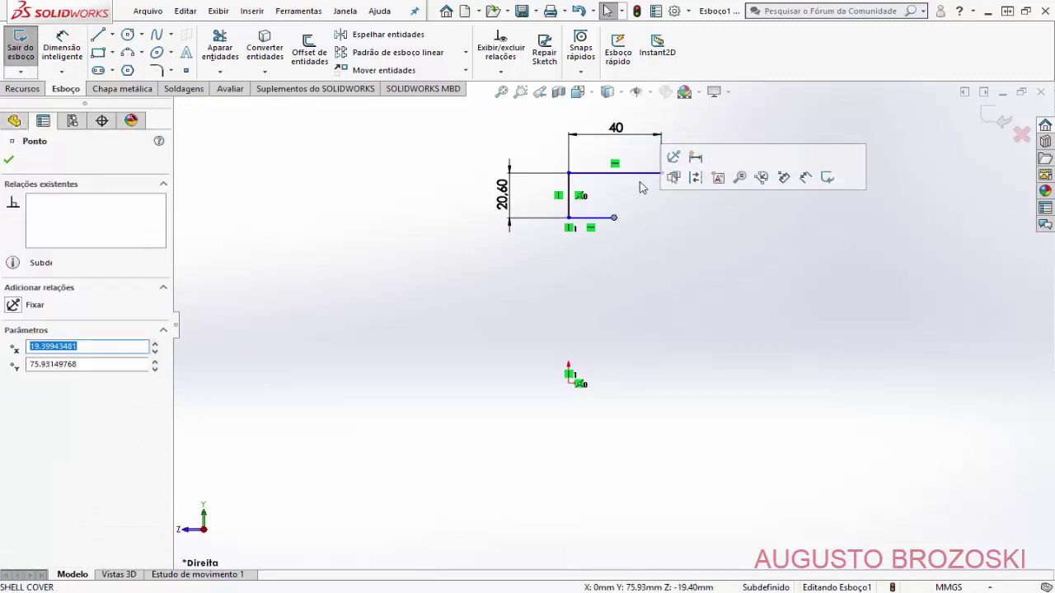
pyautogui.keyDown('ctrl'); pyautogui.click(661, 174); pyautogui.keyUp('ctrl')
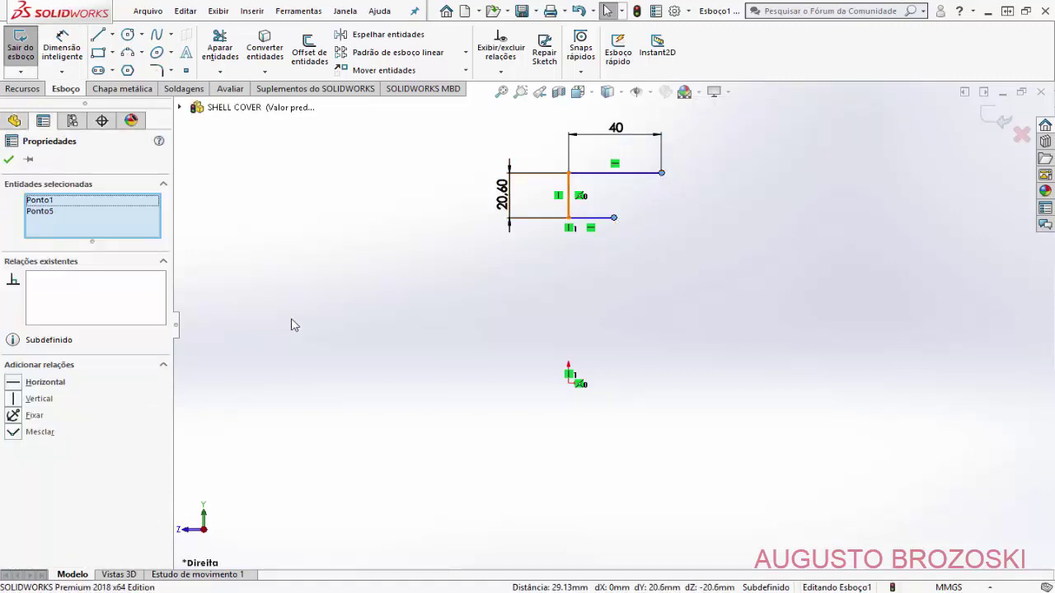
pyautogui.click(11, 400)
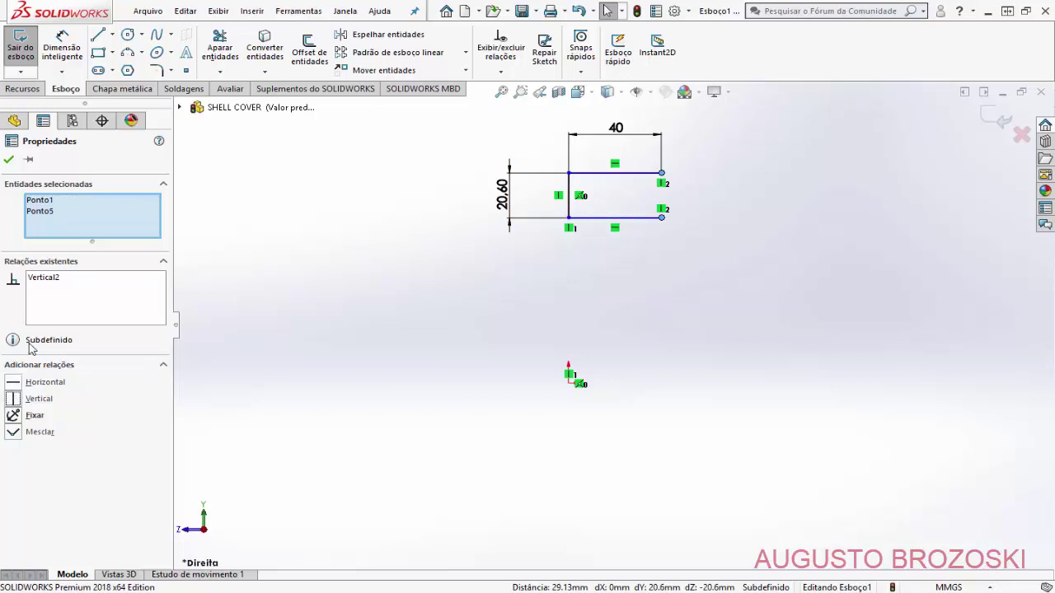
pyautogui.click(7, 161)
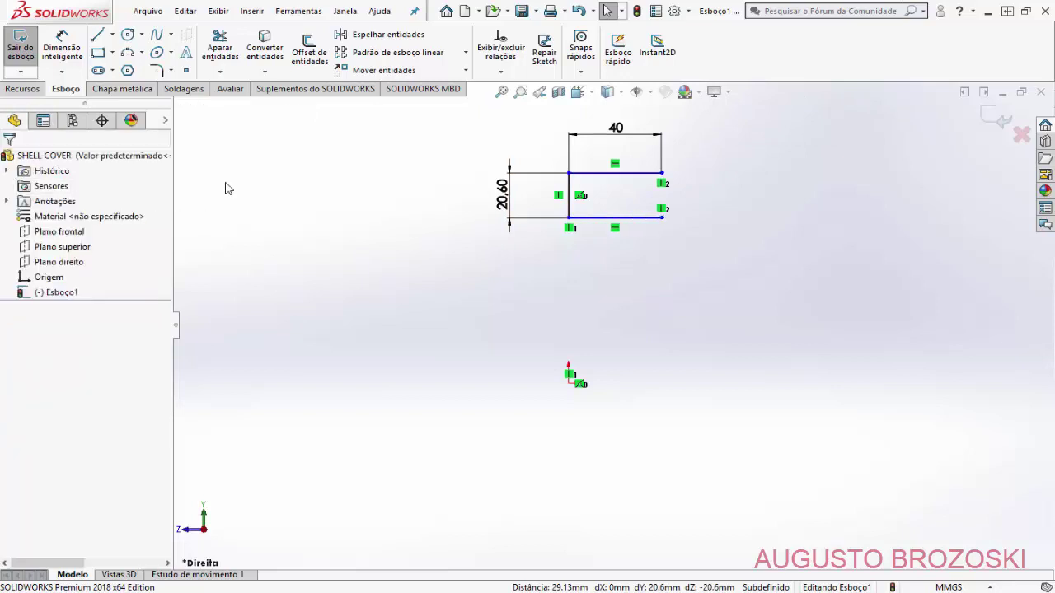
# Step: Draw a horizontal centerline from the sketch origin out to the right
pyautogui.click(113, 37)
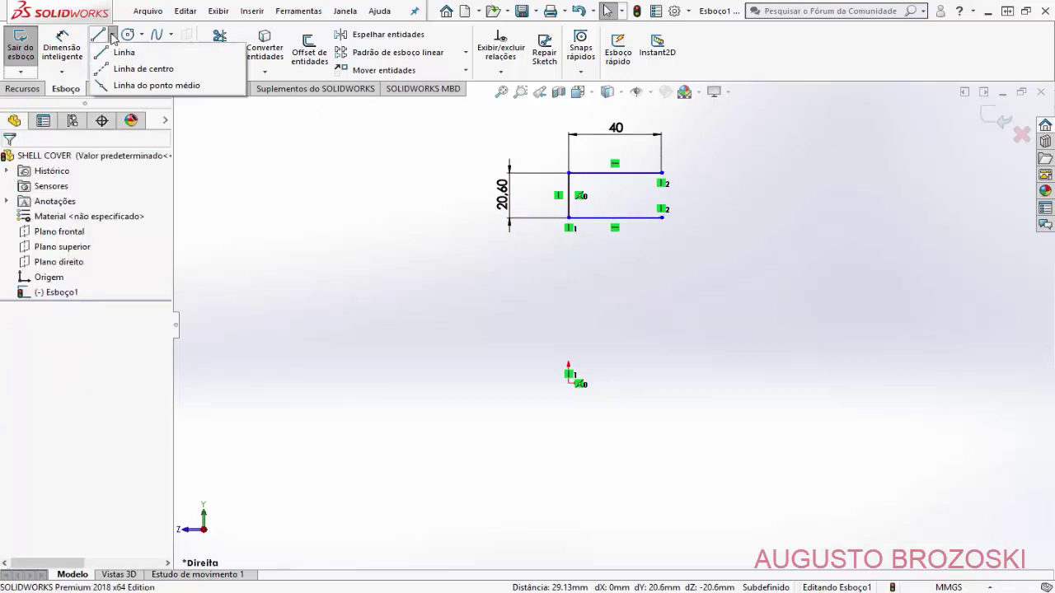
pyautogui.click(136, 70)
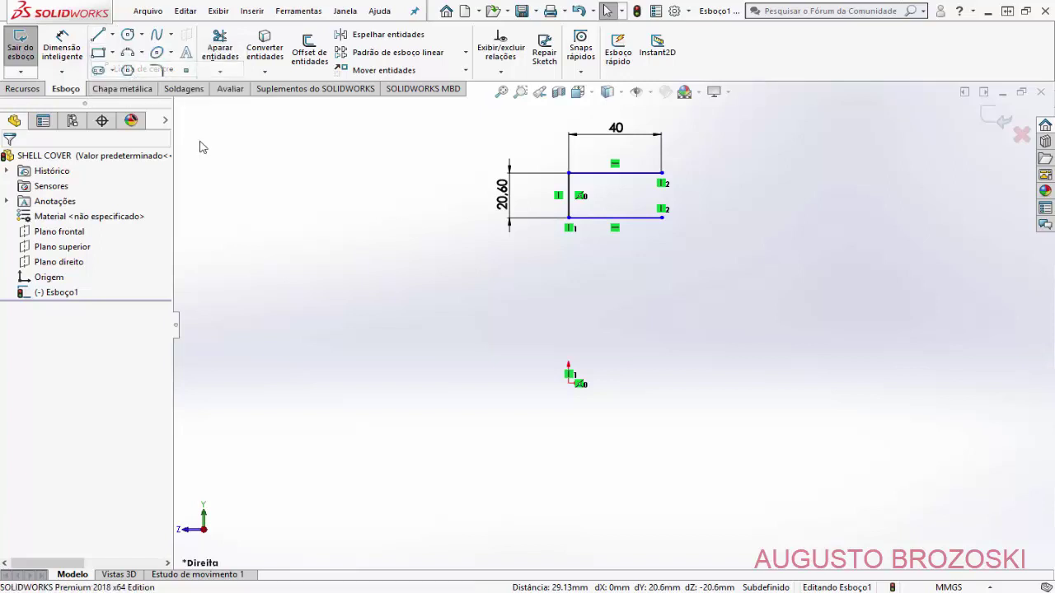
pyautogui.click(574, 383)
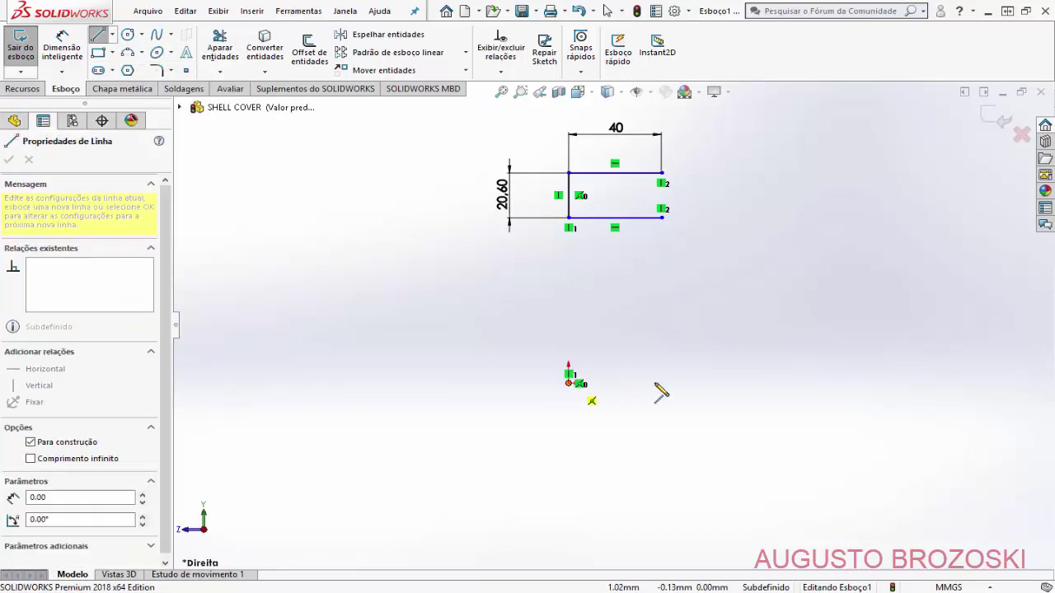
pyautogui.click(719, 384)
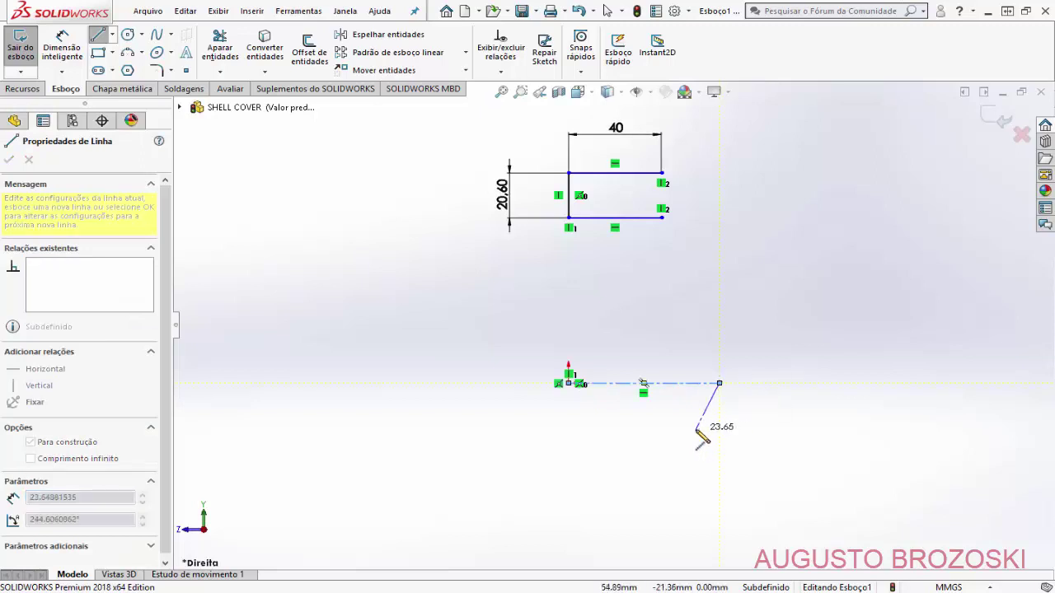
pyautogui.press('Escape')
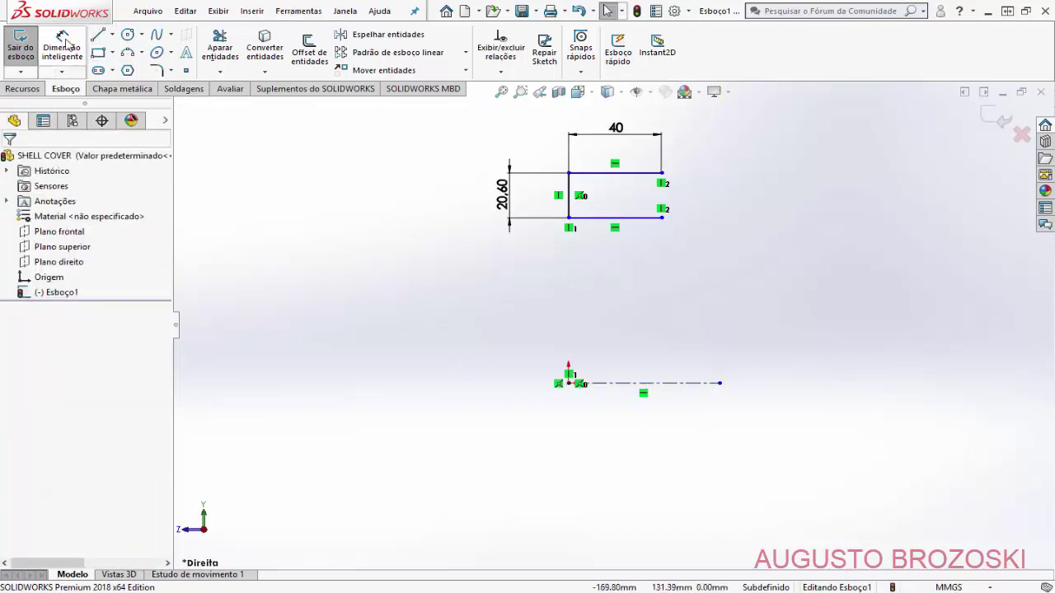
# Step: Start a Smart Dimension between the profile's top edge and the centerline
pyautogui.click(64, 46)
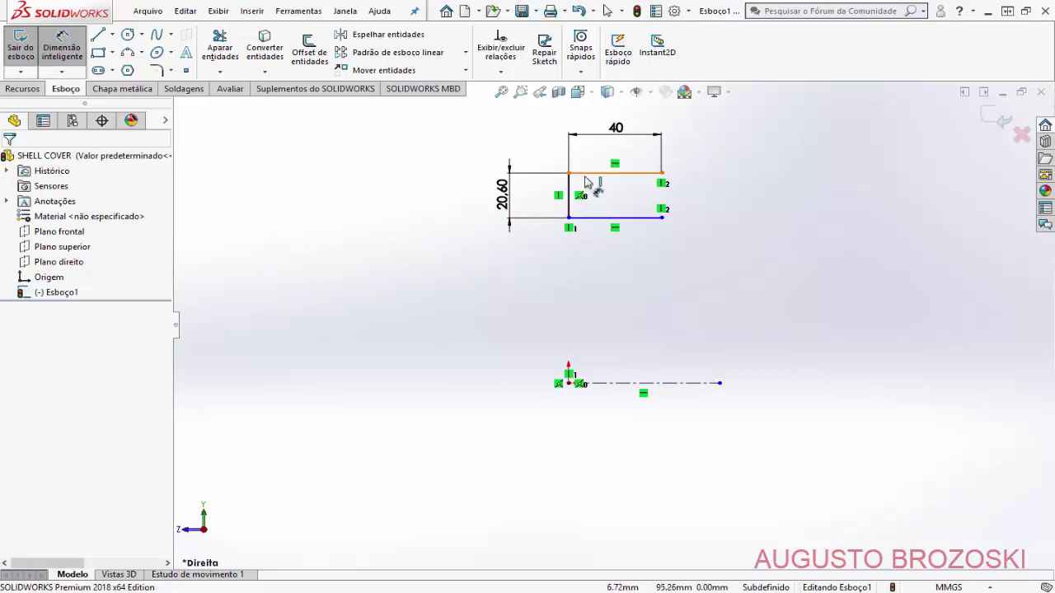
pyautogui.click(585, 176)
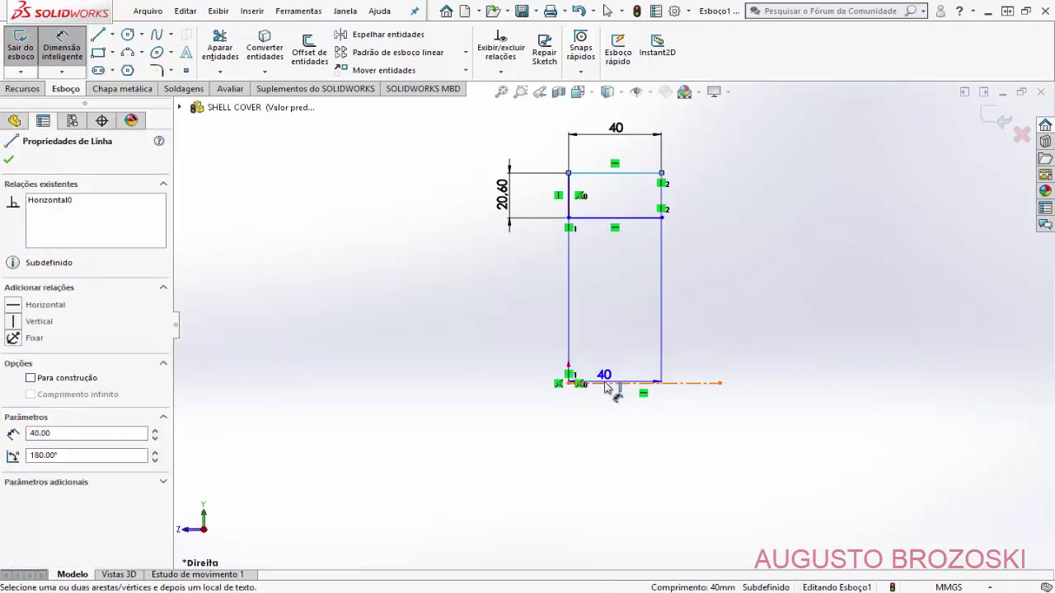
pyautogui.click(606, 384)
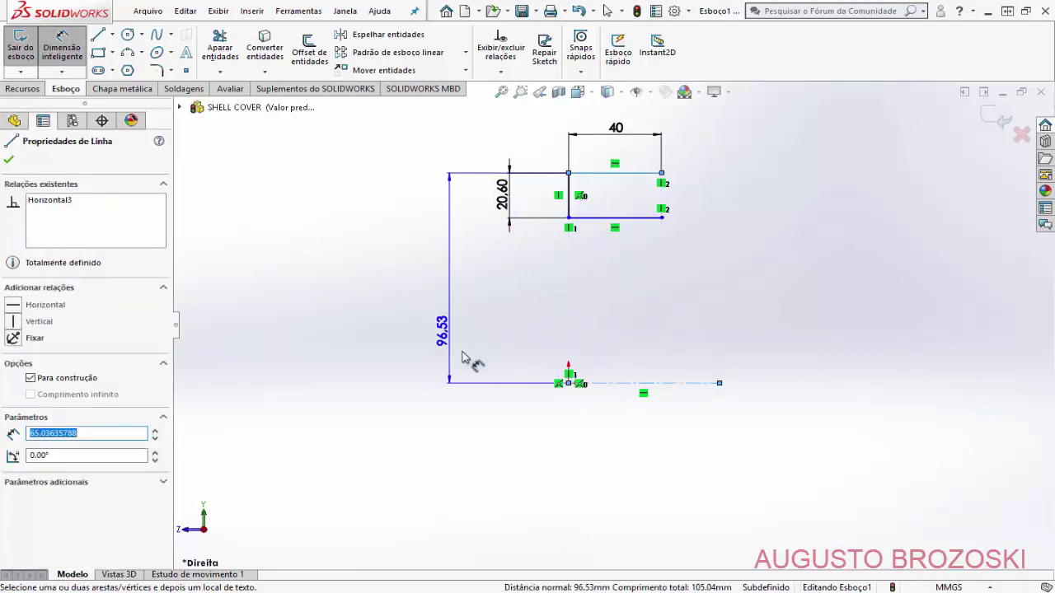
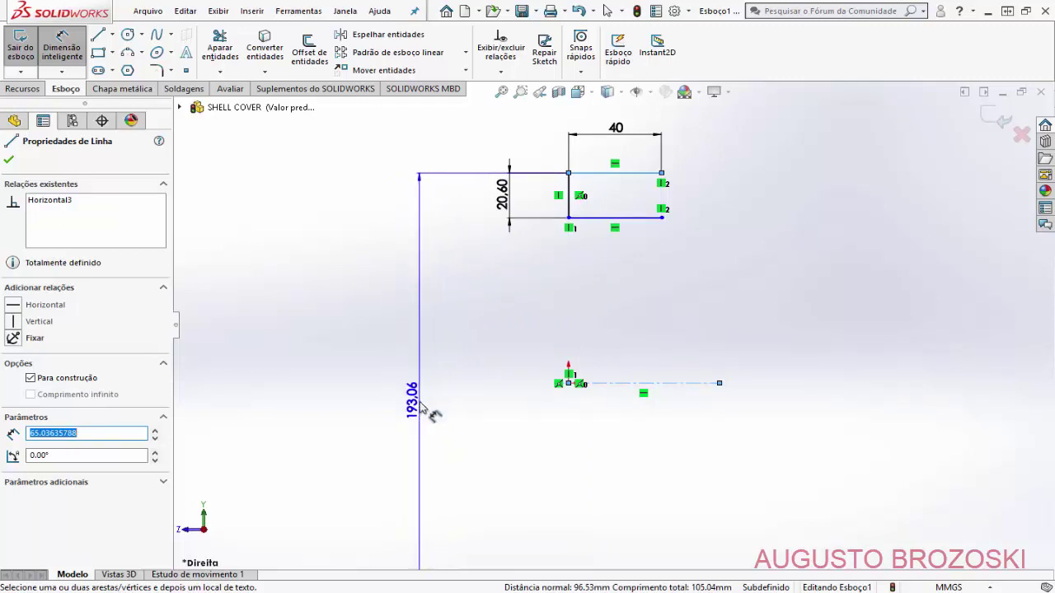
# Step: Dimension the long vertical line to 508 mm and zoom to fit the sketch
pyautogui.click(422, 409)
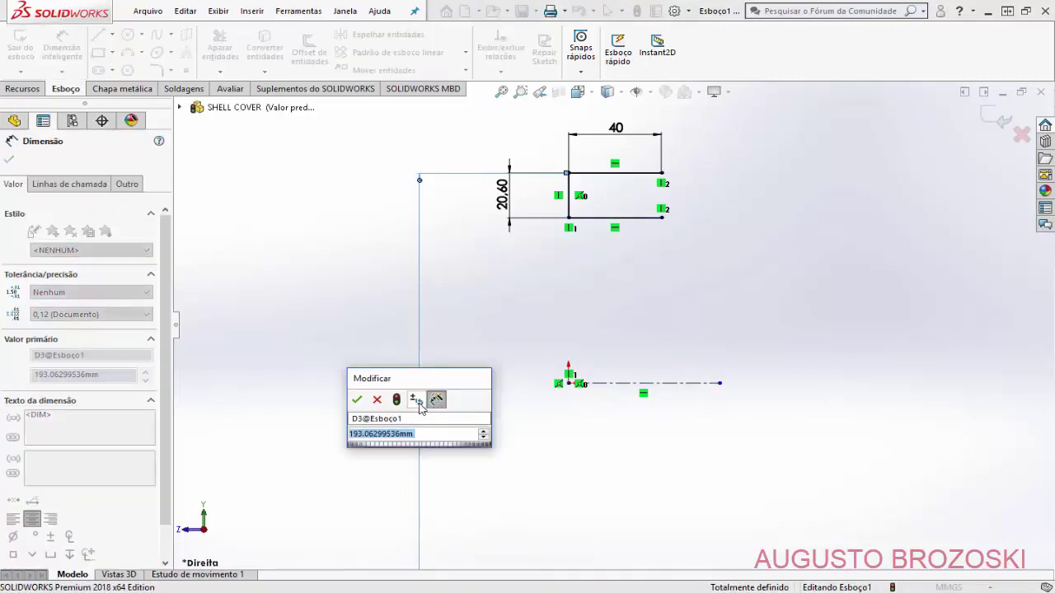
pyautogui.write('100')
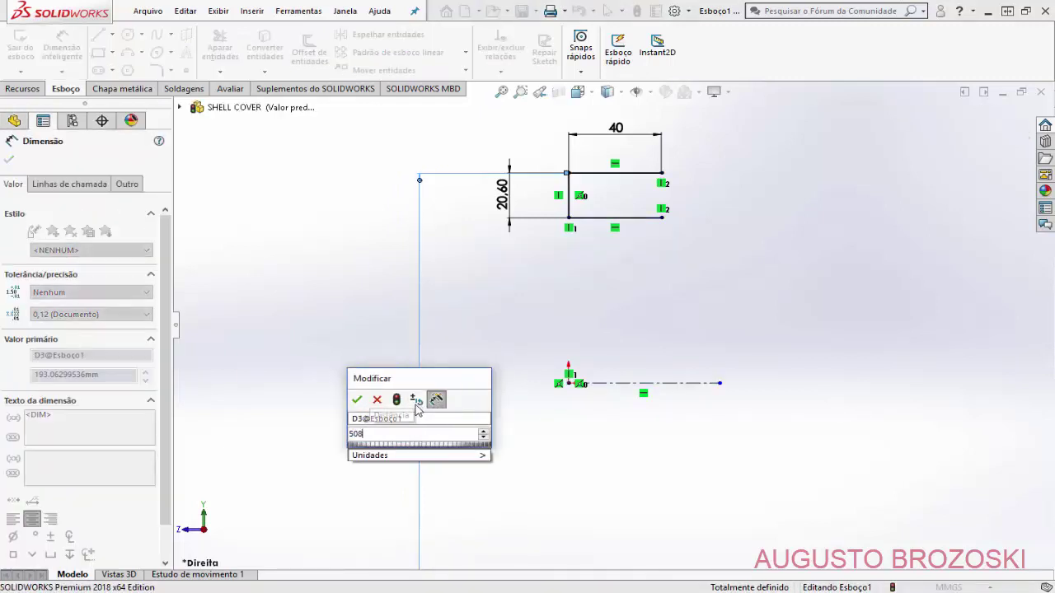
pyautogui.press('Escape')
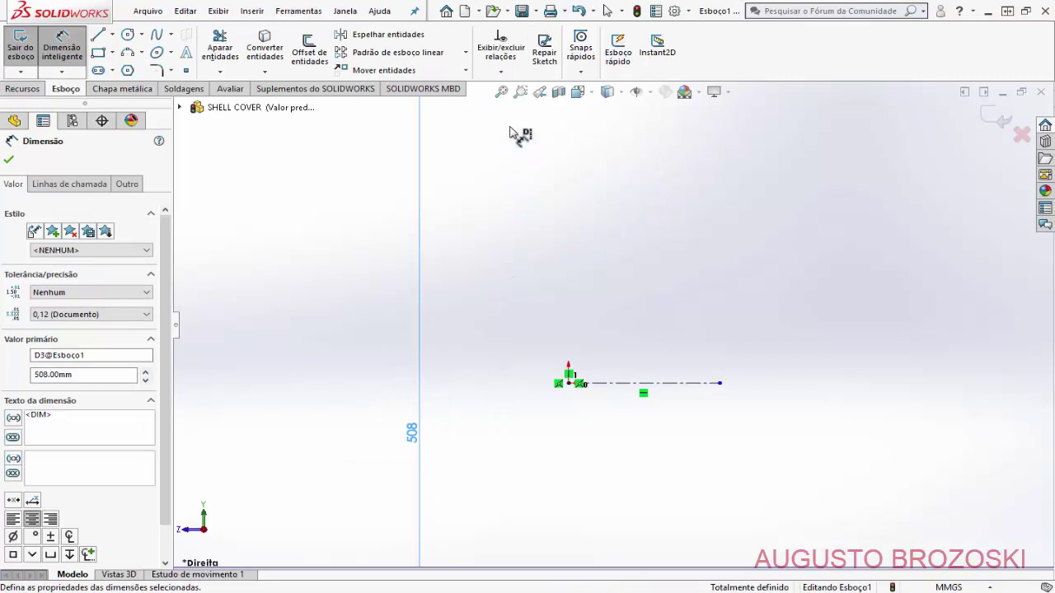
pyautogui.click(503, 93)
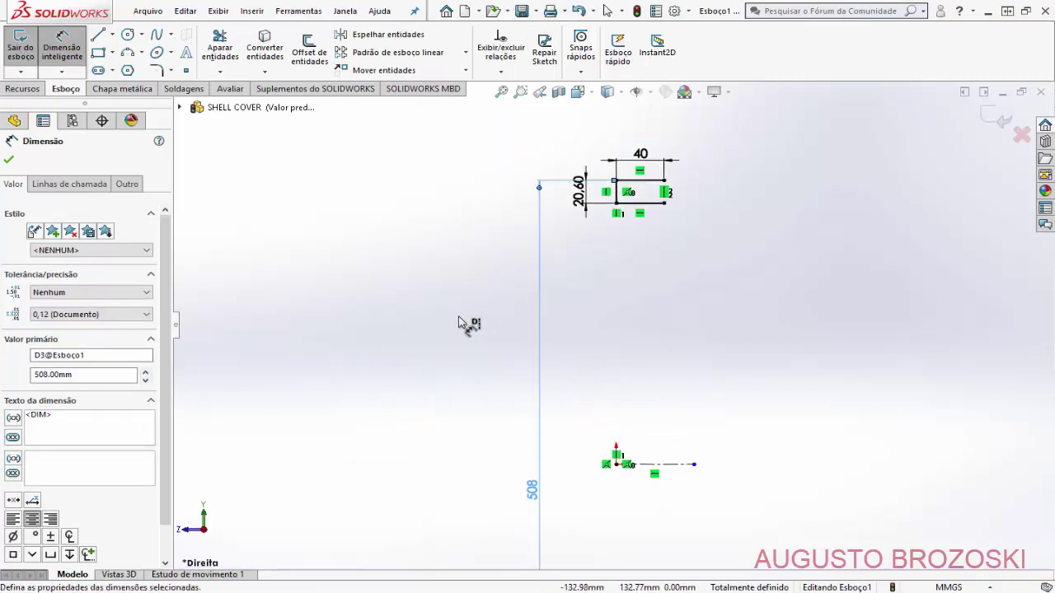
pyautogui.press('Escape')
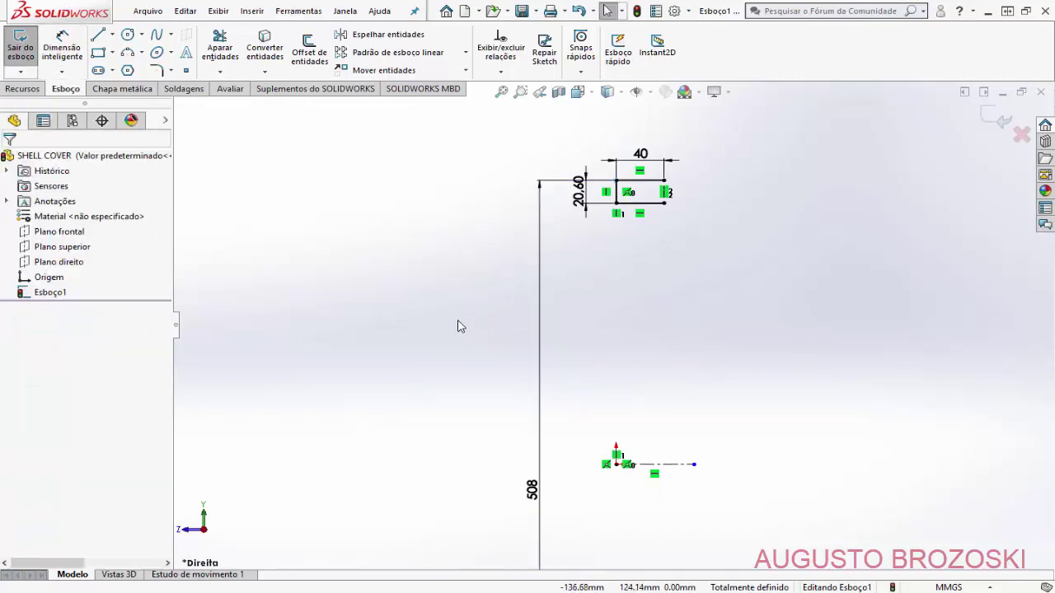
# Step: Draw a circle centred below the rectangle, its radius reaching the rectangle's lower-right corner
pyautogui.scroll(-2, 692, 207)
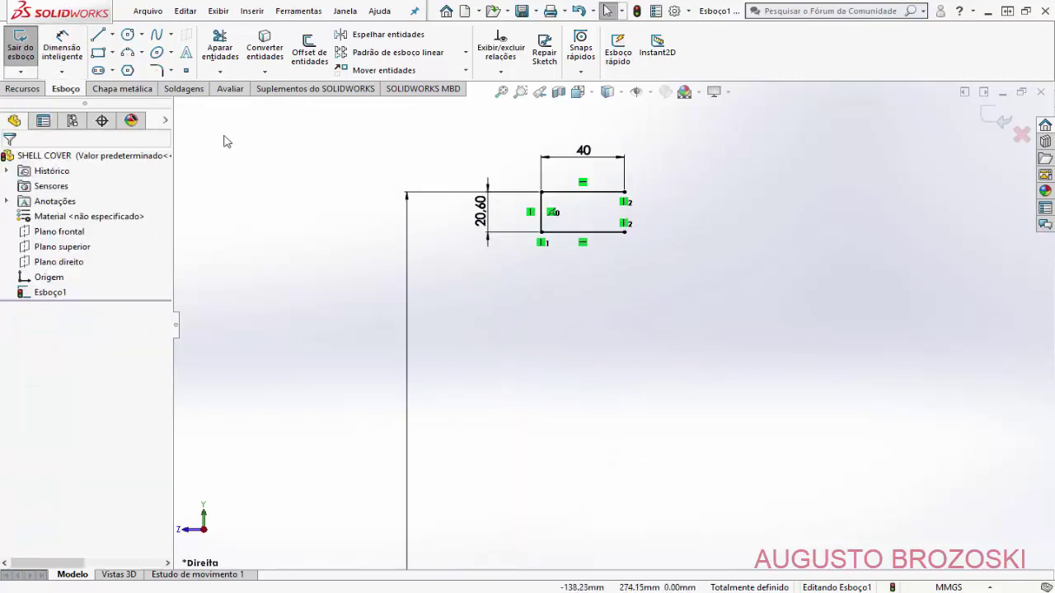
pyautogui.click(128, 35)
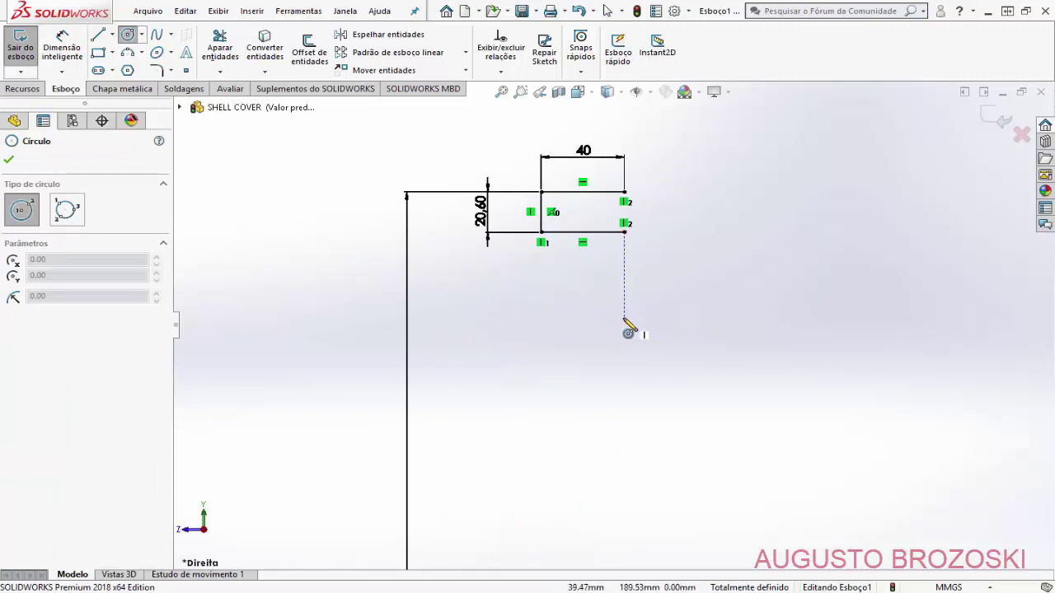
pyautogui.click(624, 318)
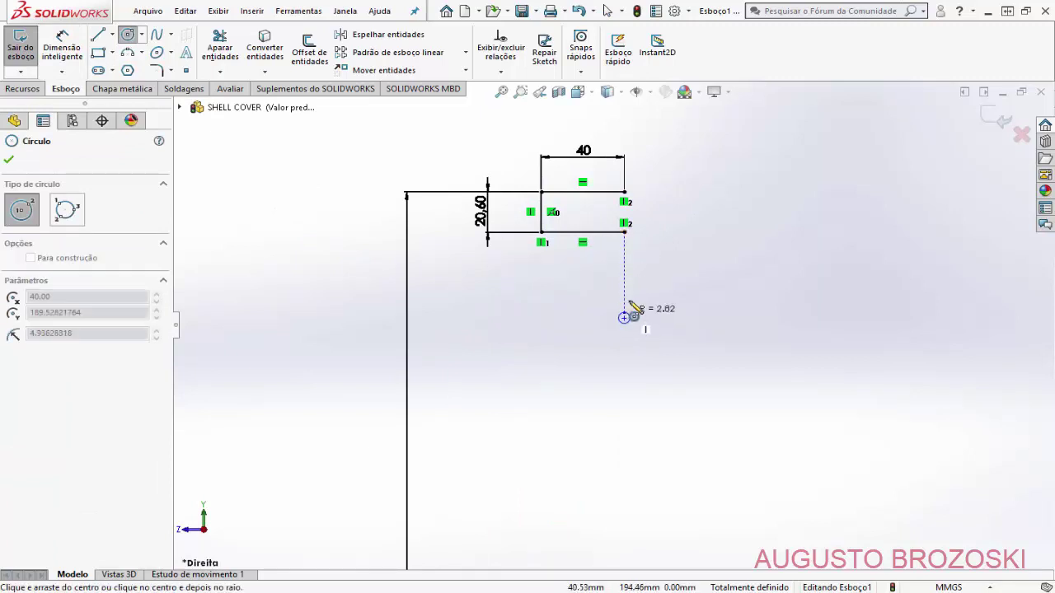
pyautogui.click(624, 234)
pyautogui.press('Escape')
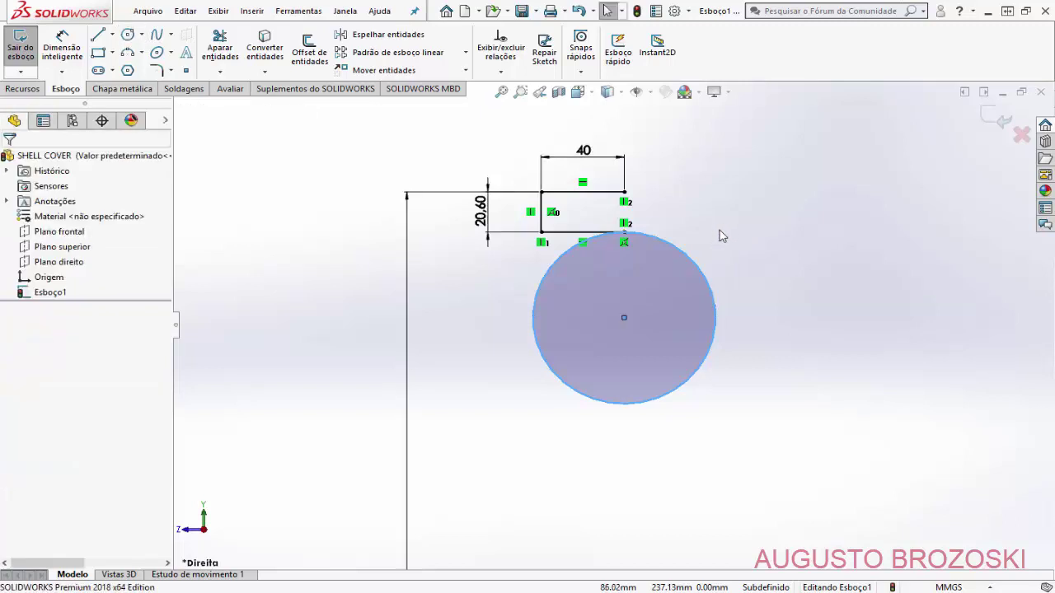
# Step: Add a Vertical relation between the circle's centre and its top point
pyautogui.click(624, 320)
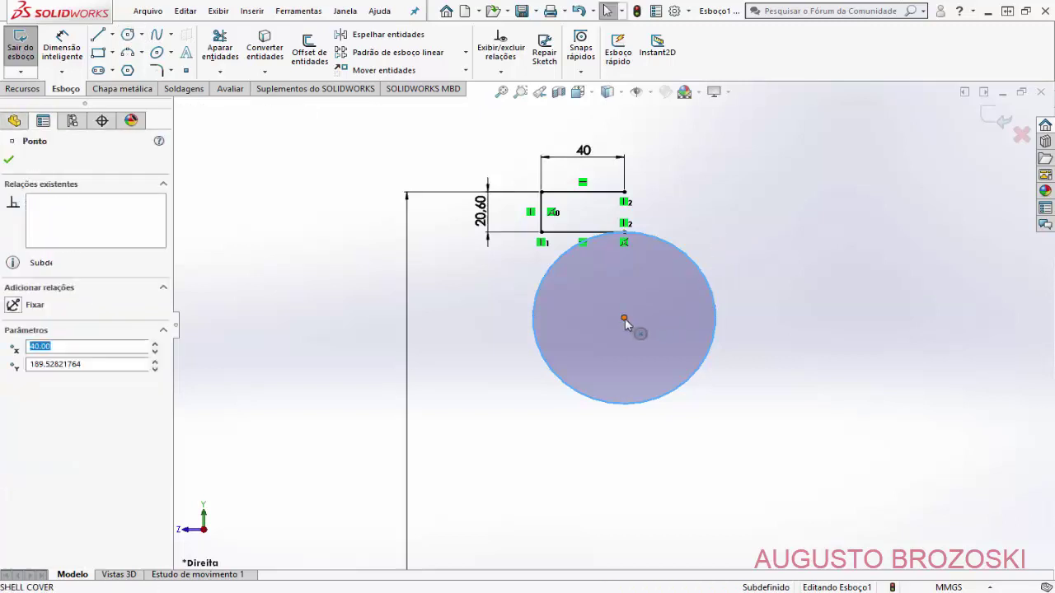
pyautogui.keyDown('ctrl'); pyautogui.click(625, 238); pyautogui.keyUp('ctrl')
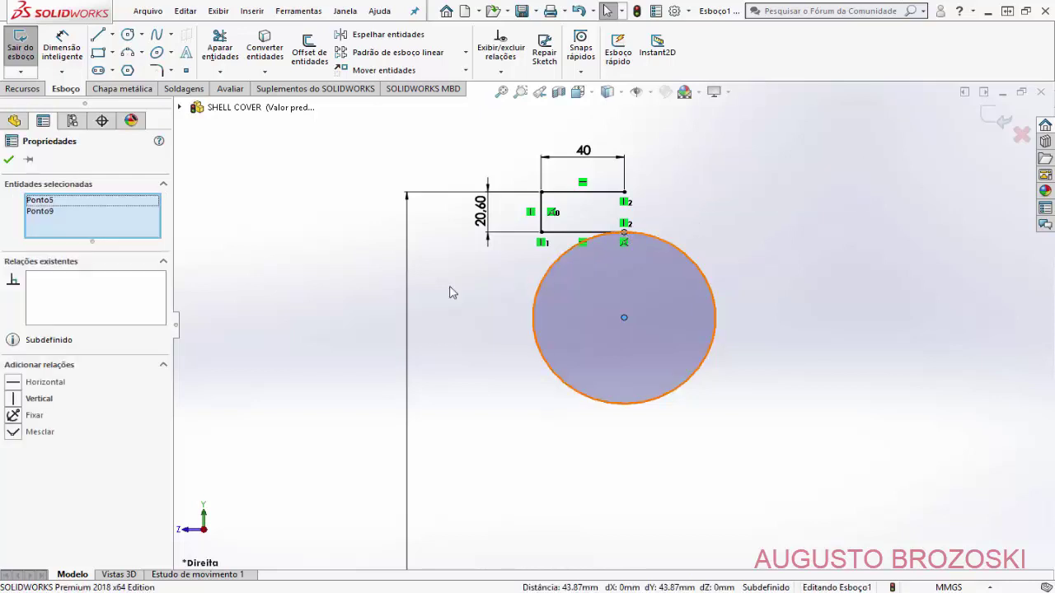
pyautogui.click(15, 400)
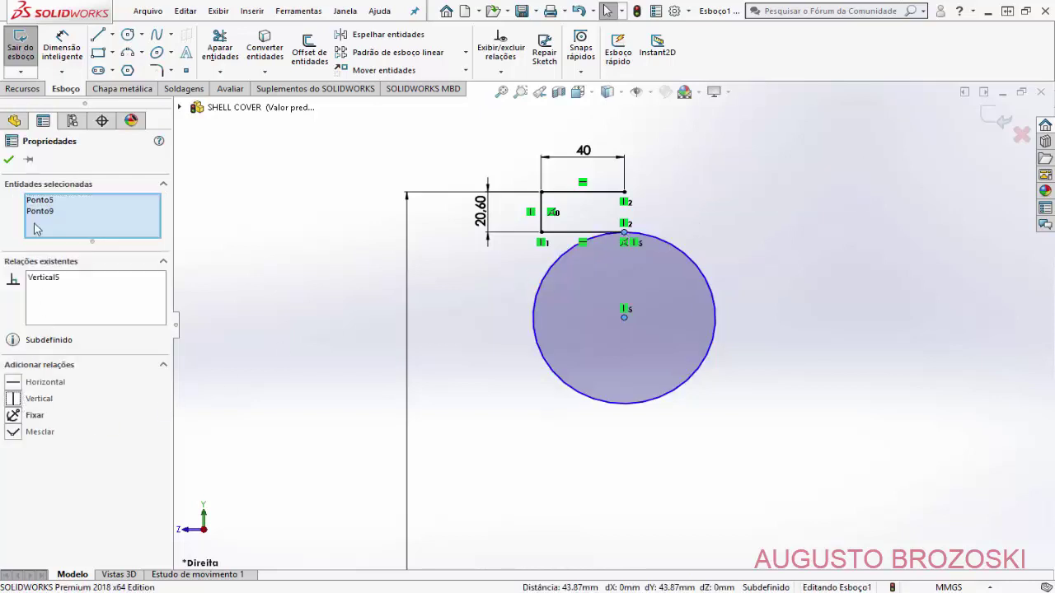
pyautogui.click(9, 159)
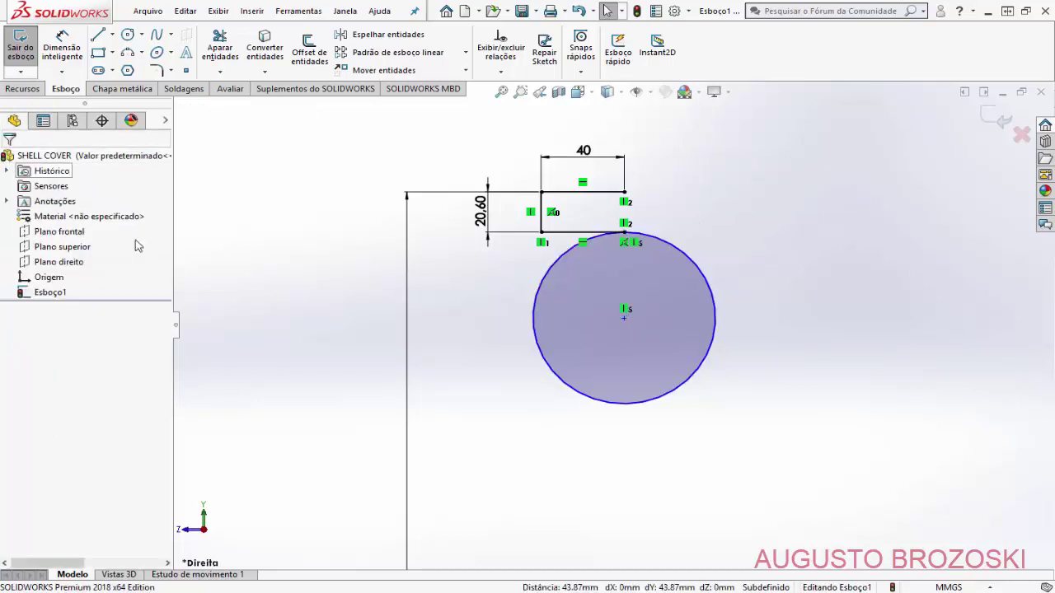
pyautogui.click(622, 330)
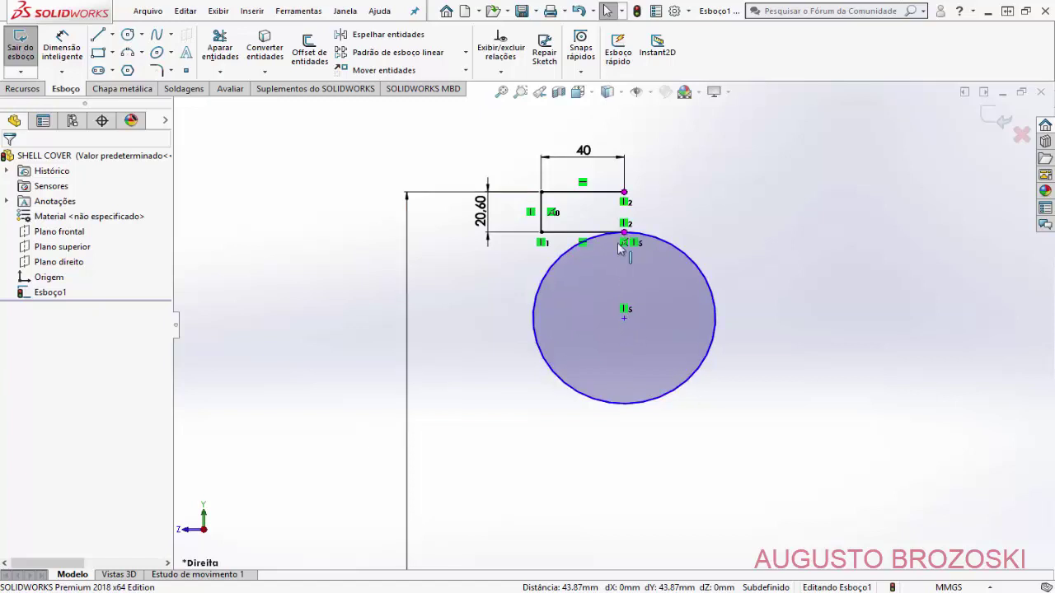
pyautogui.scroll(5, 569, 285)
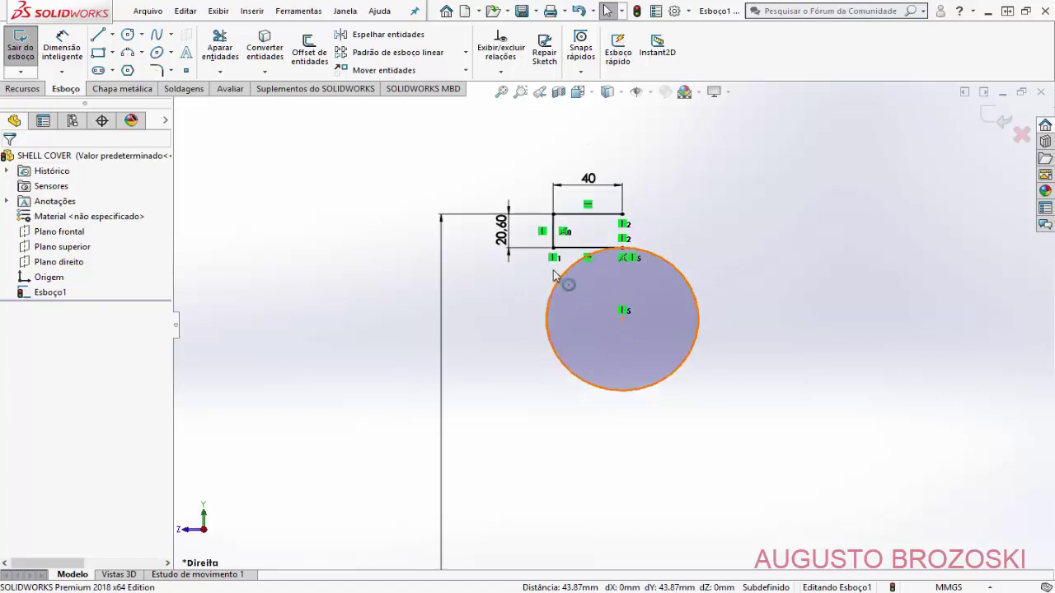
pyautogui.scroll(-2, 646, 433)
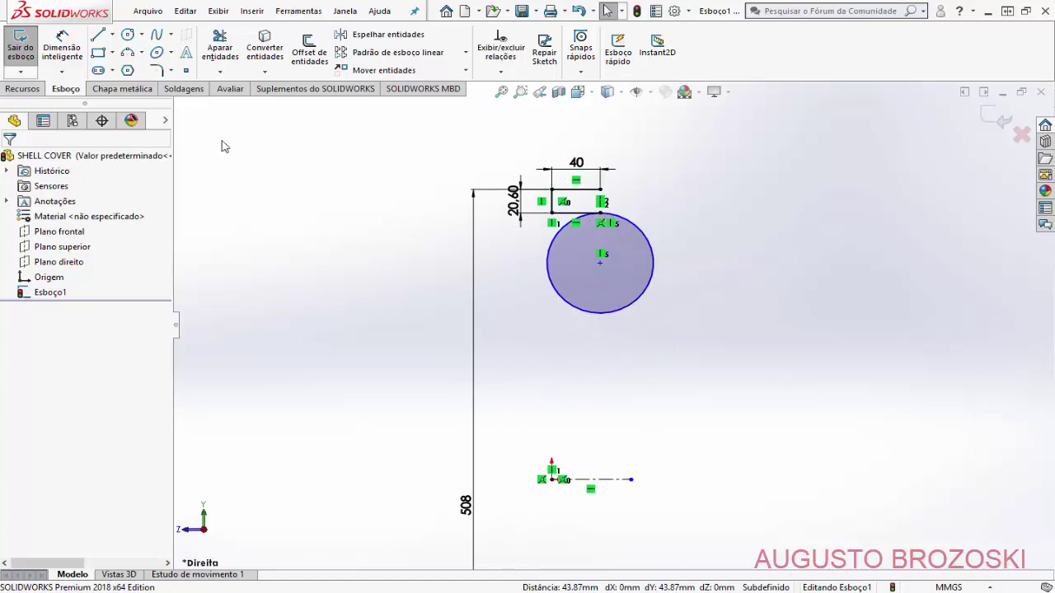
# Step: Draw a large circle, radius about 342, centred on the horizontal axis and tangent to the small circle
pyautogui.click(127, 33)
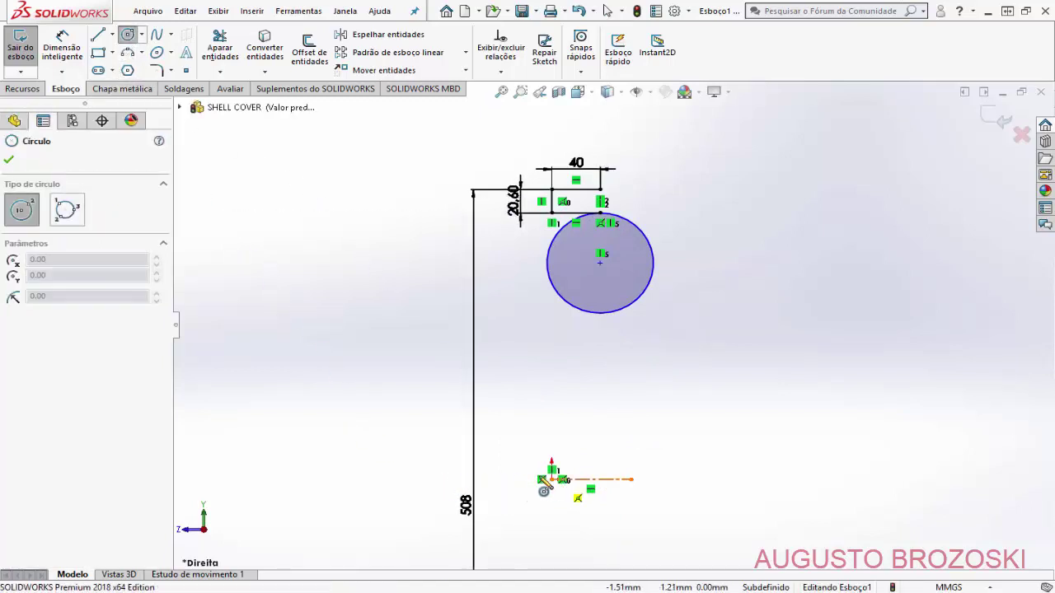
pyautogui.click(321, 479)
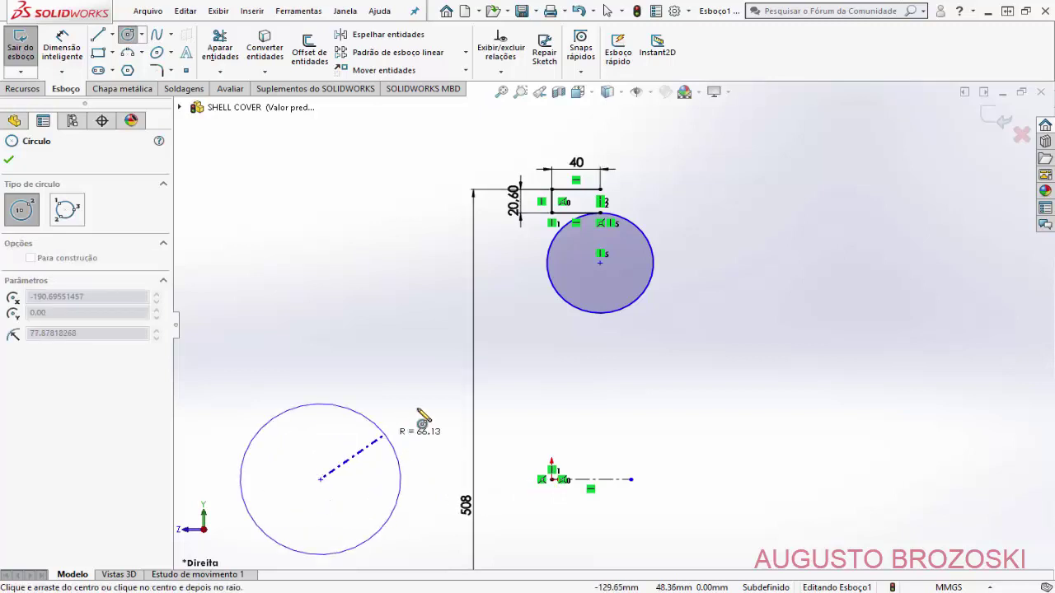
pyautogui.click(658, 229)
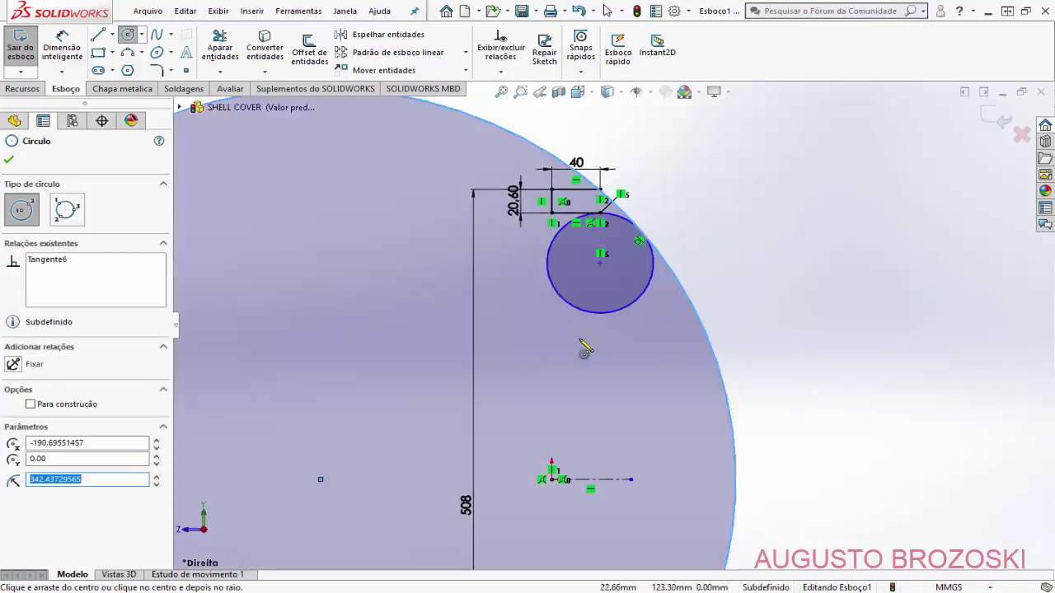
pyautogui.press('Escape')
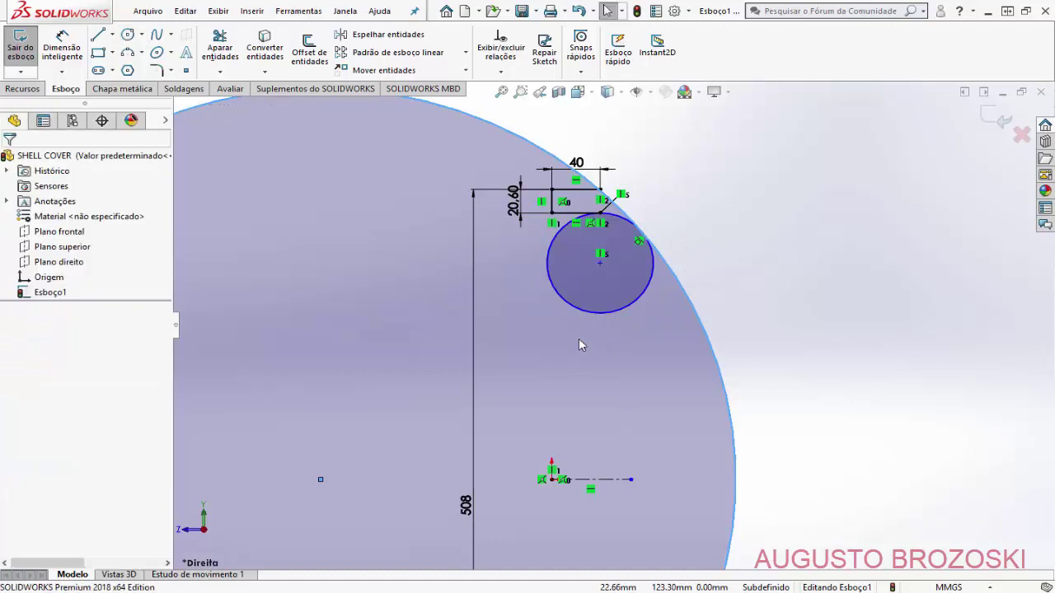
# Step: Draw a short horizontal line from the large circle's right edge
pyautogui.click(98, 37)
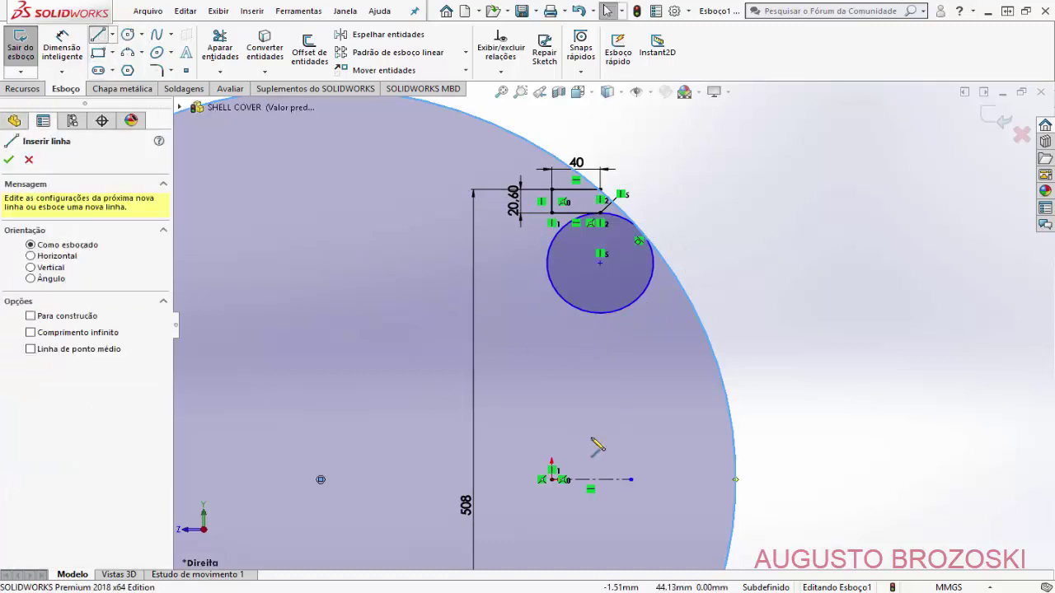
pyautogui.click(736, 478)
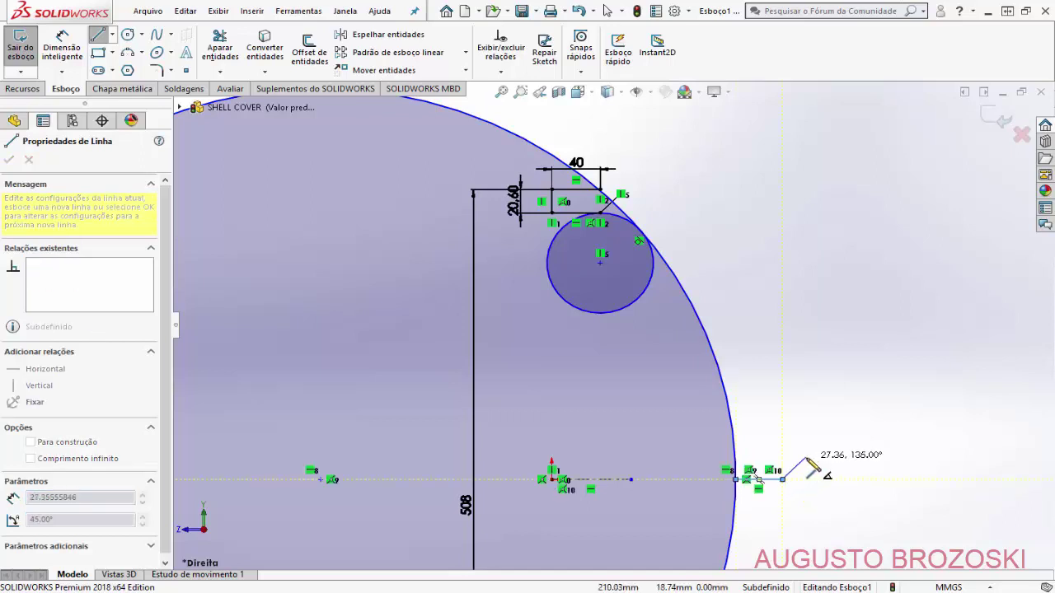
pyautogui.press('Escape')
pyautogui.click(736, 422)
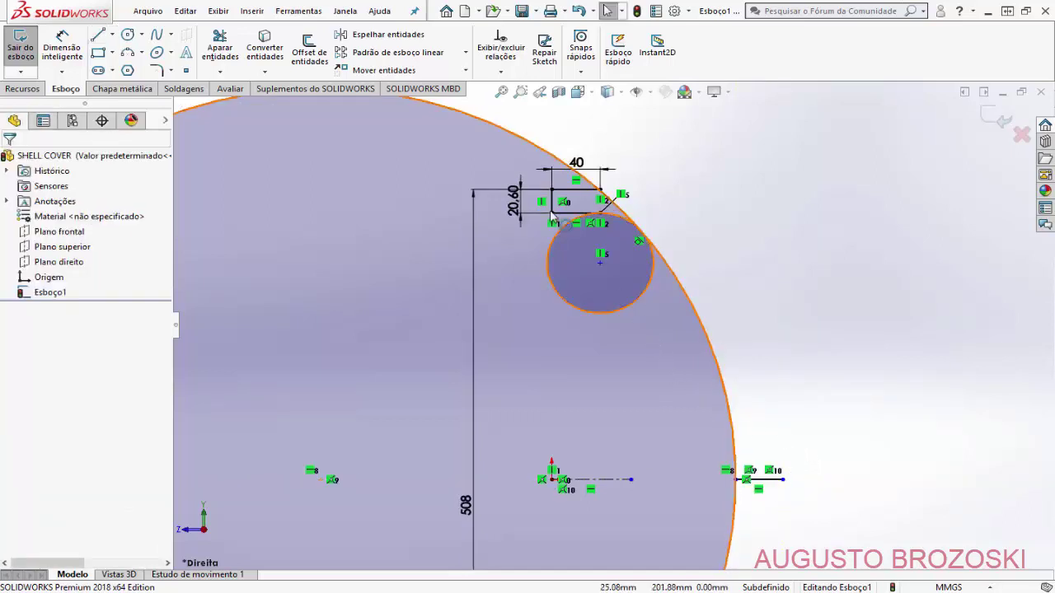
# Step: Trim the excess large and small circle portions, leaving one curve from rectangle corner to bottom line
pyautogui.click(216, 48)
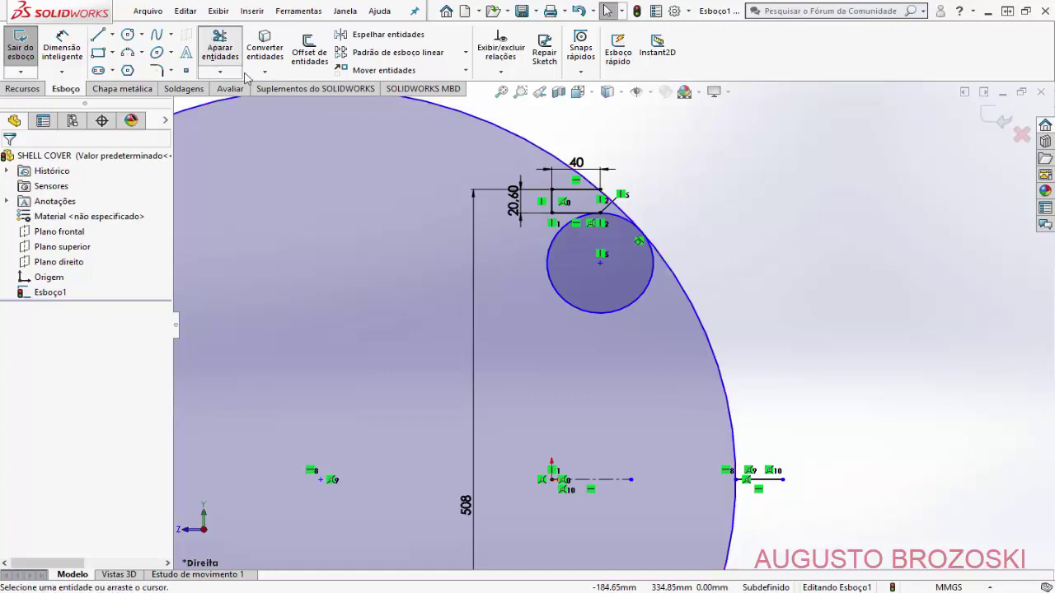
pyautogui.moveTo(551, 133); pyautogui.dragTo(514, 165)
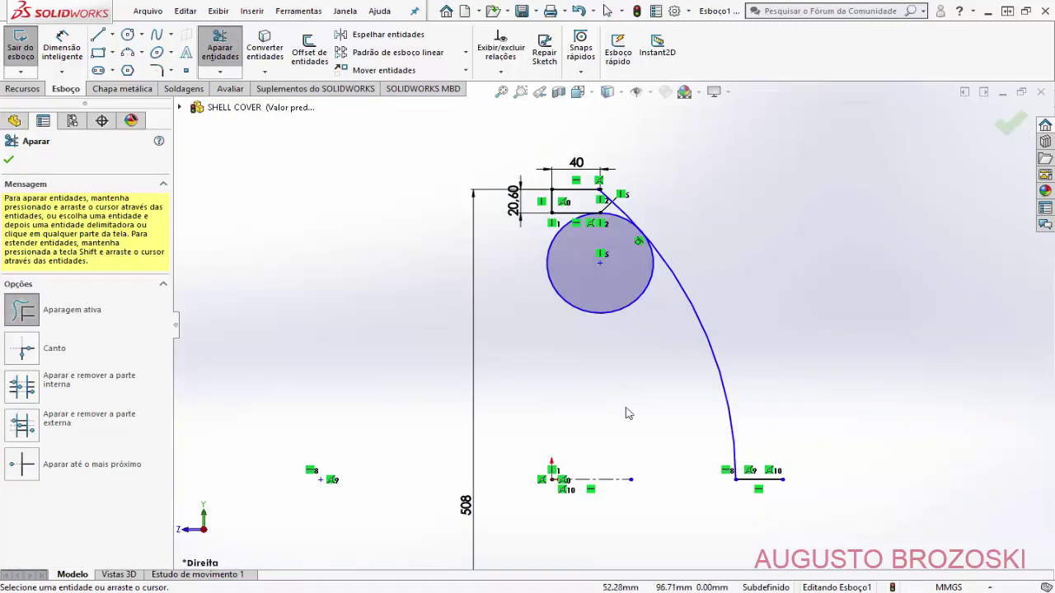
pyautogui.scroll(-3, 659, 256)
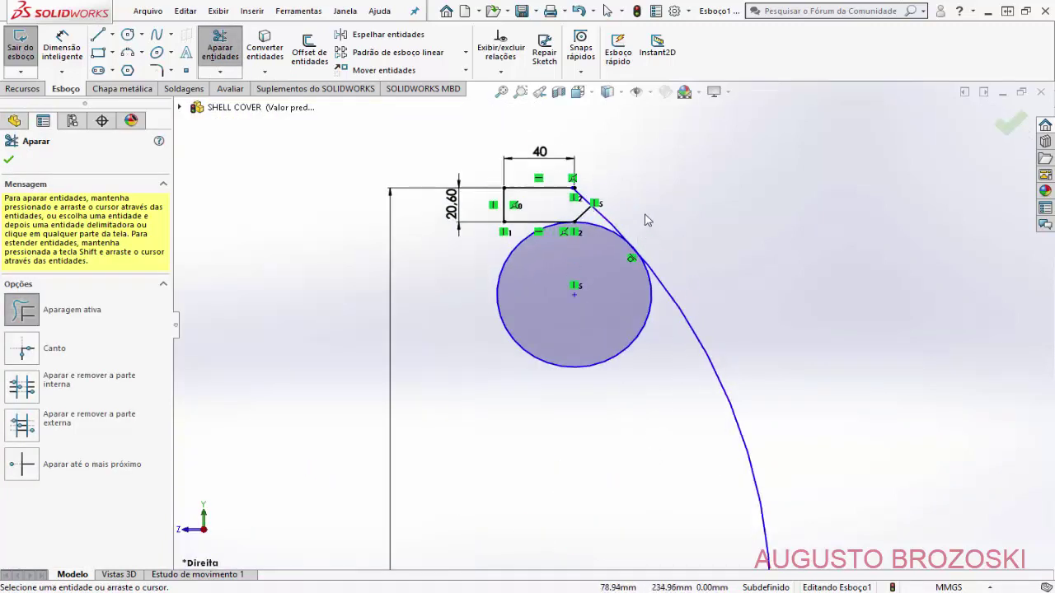
pyautogui.moveTo(561, 233); pyautogui.dragTo(593, 252)
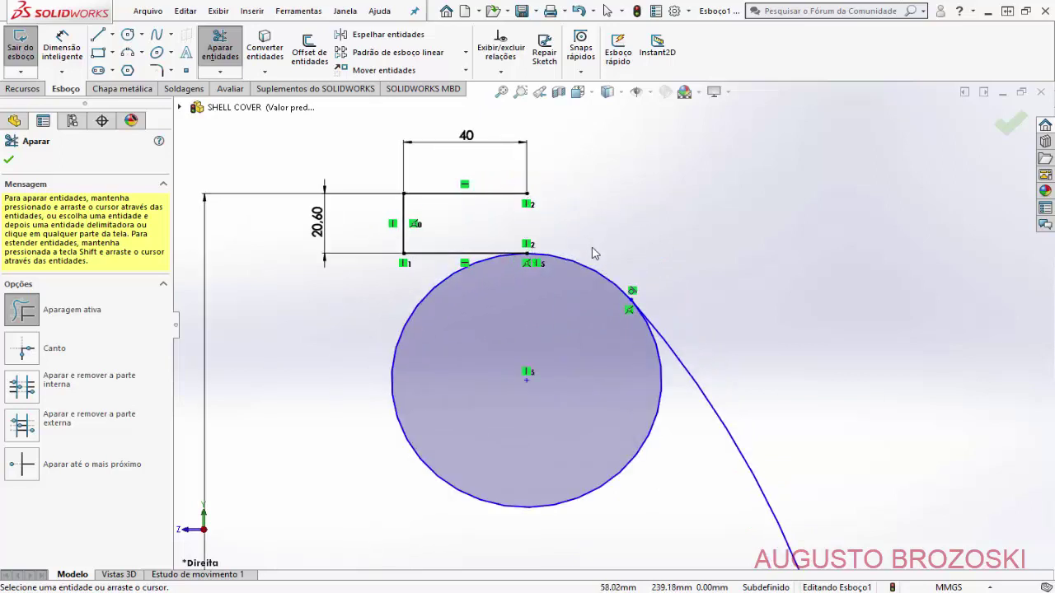
pyautogui.scroll(3, 612, 315)
pyautogui.moveTo(631, 422); pyautogui.dragTo(608, 411)
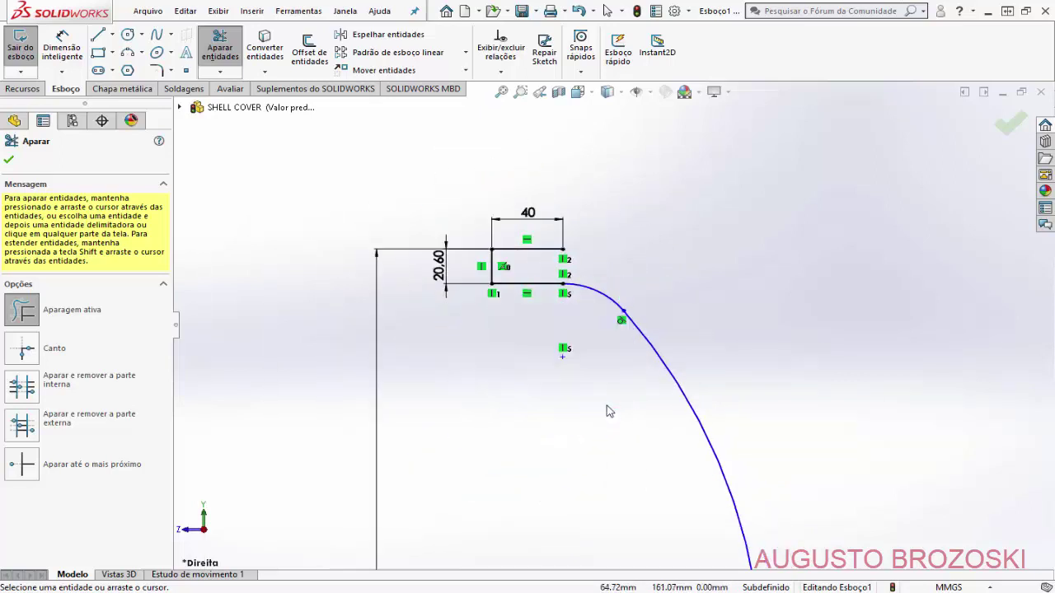
pyautogui.scroll(5, 581, 328)
pyautogui.scroll(-4, 648, 436)
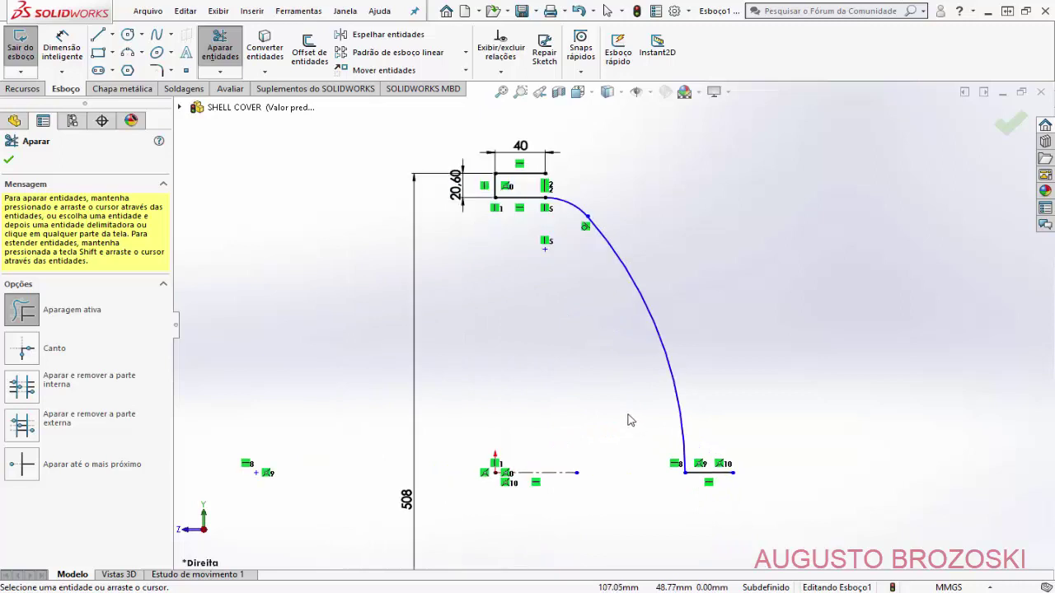
pyautogui.press('Escape')
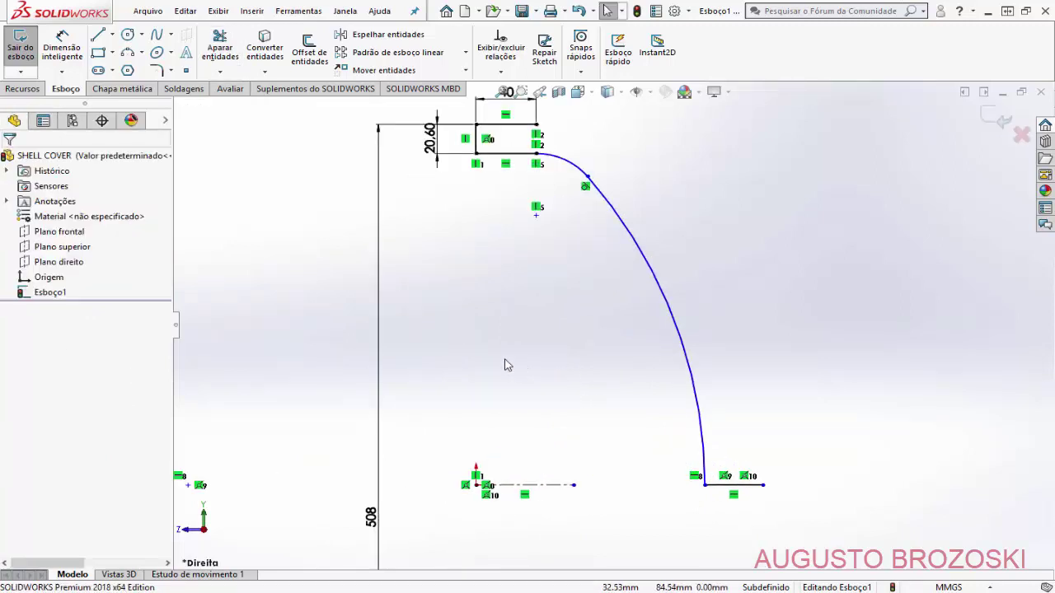
# Step: Dimension the small top arc at R77 and the long curve at R425
pyautogui.click(62, 48)
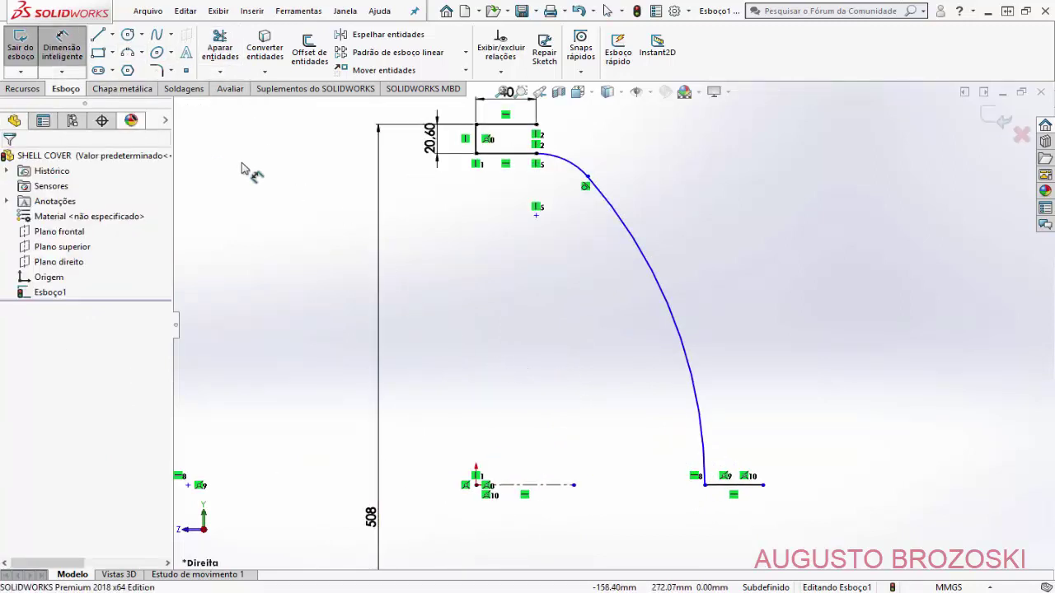
pyautogui.click(566, 164)
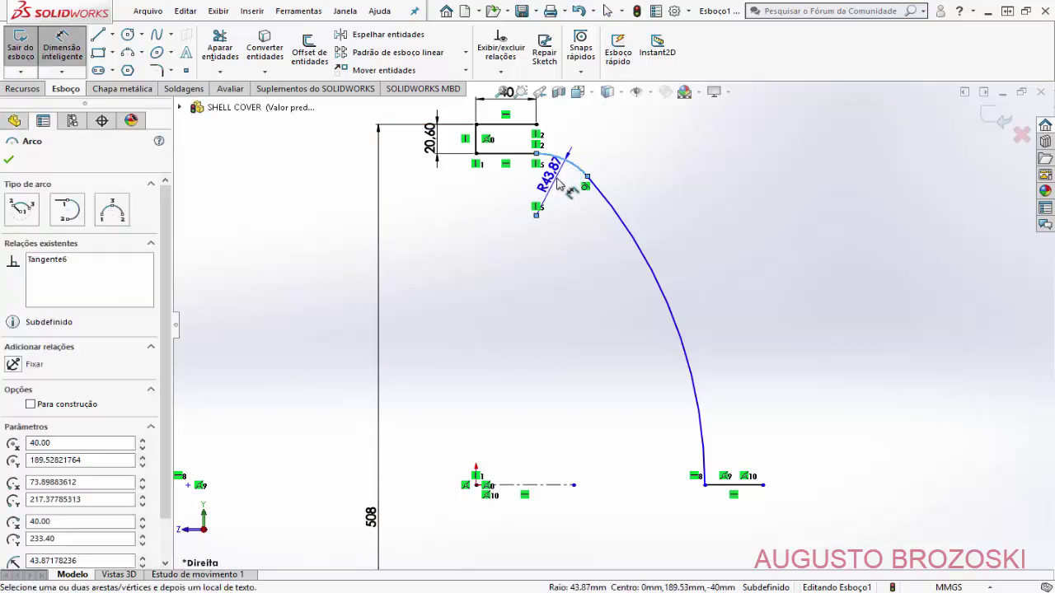
pyautogui.click(560, 185)
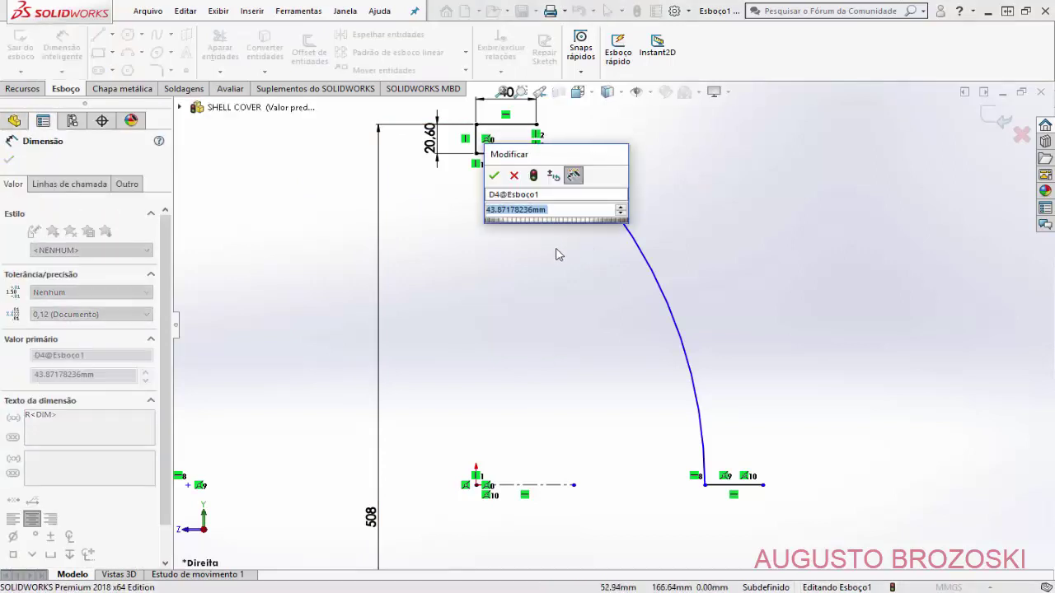
pyautogui.write('77')
pyautogui.press('Return')
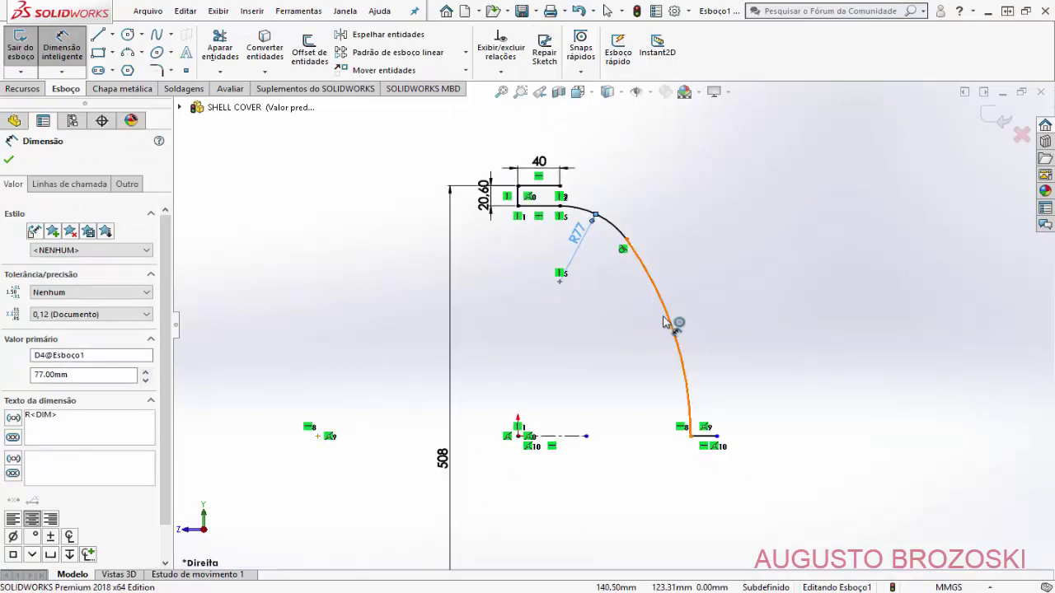
pyautogui.click(666, 323)
pyautogui.click(518, 381)
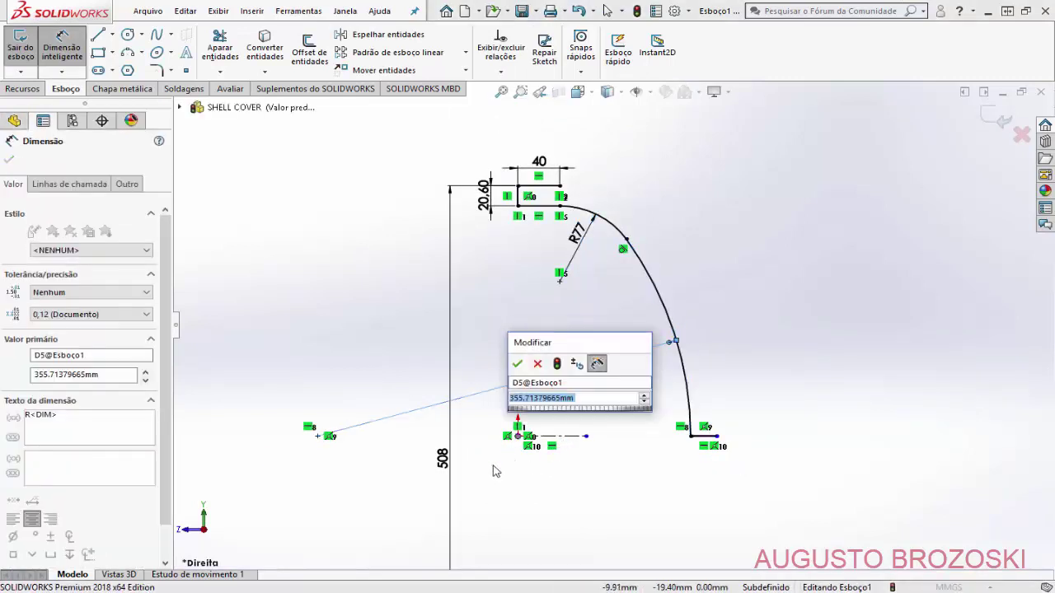
pyautogui.write('425')
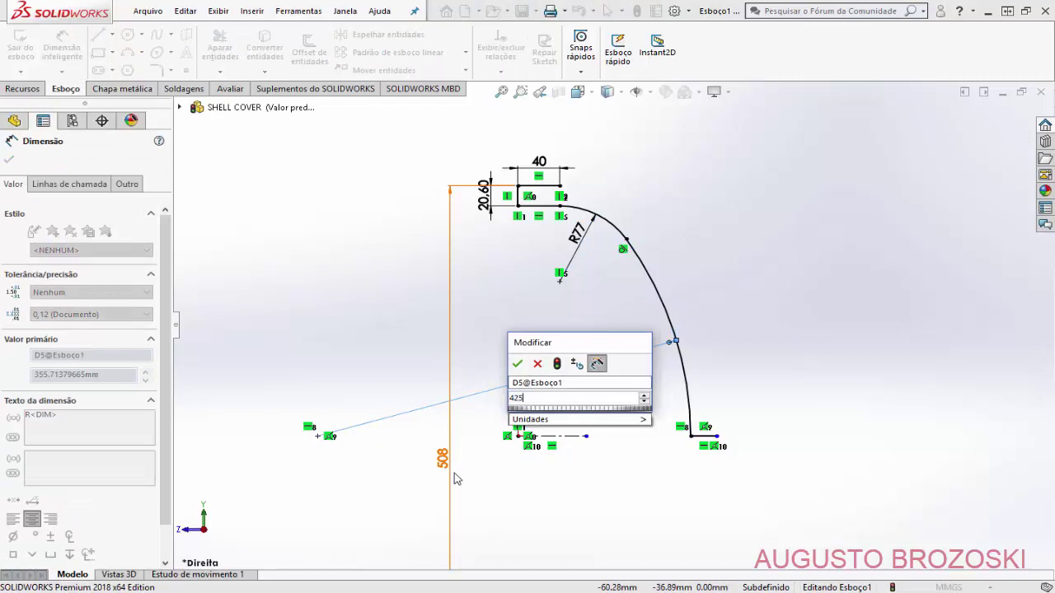
pyautogui.press('Return')
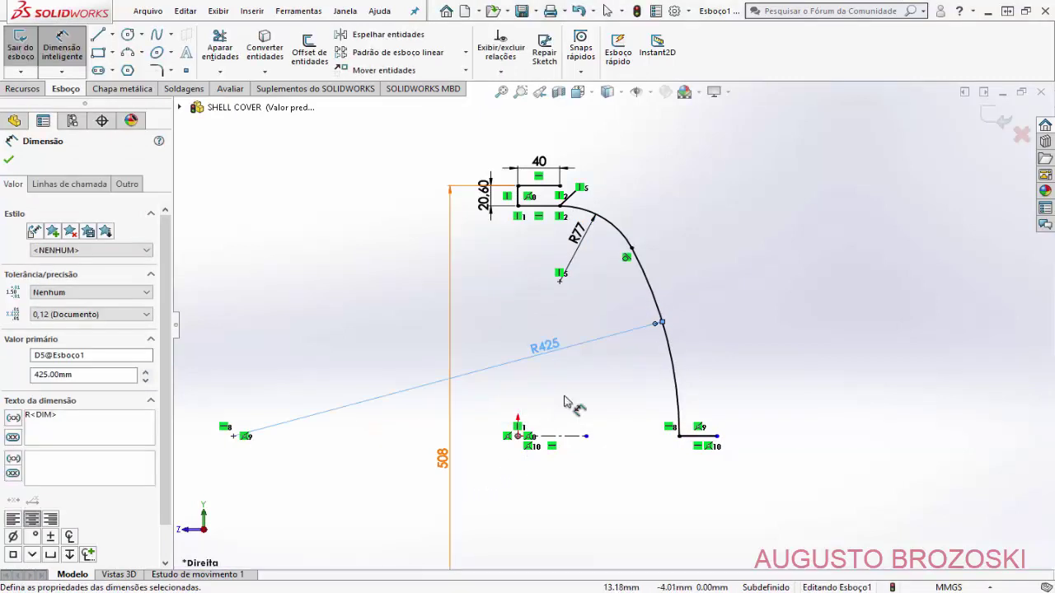
pyautogui.press('Escape')
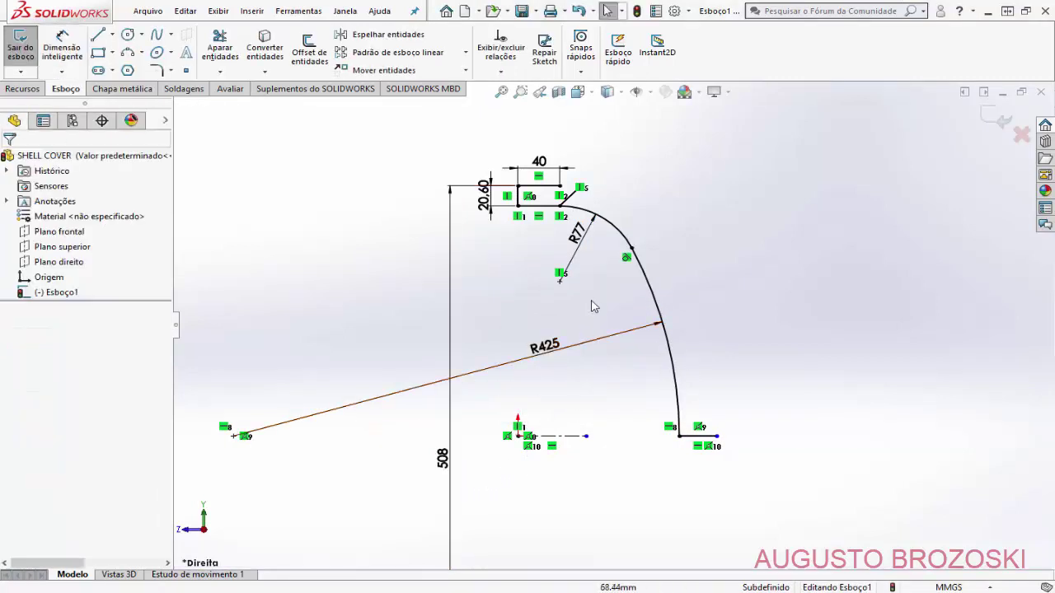
# Step: Draw a circle of radius 97.60 concentric with the R77 arc
pyautogui.click(127, 34)
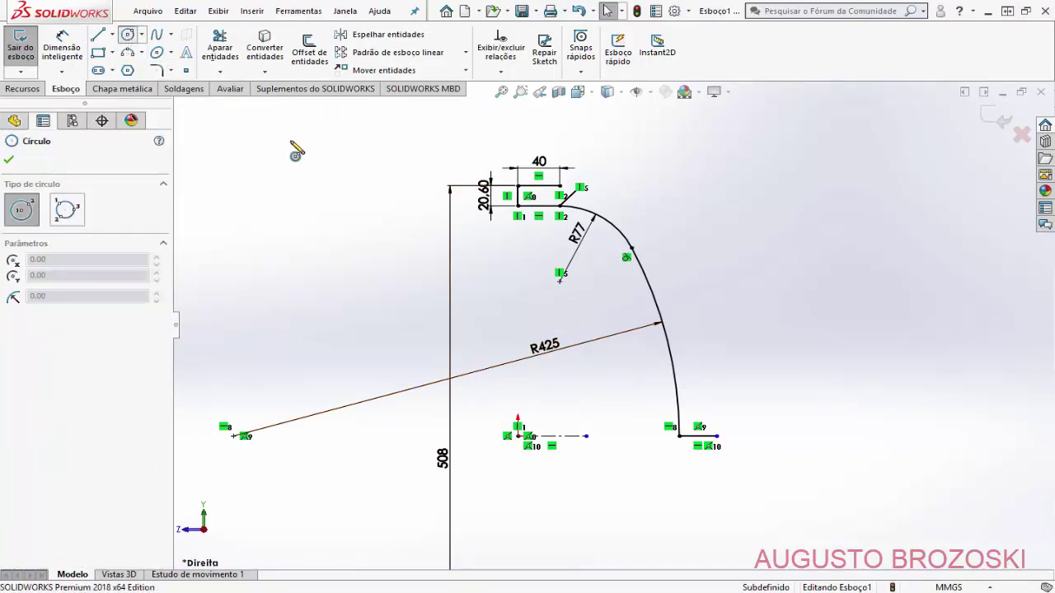
pyautogui.scroll(-3, 579, 225)
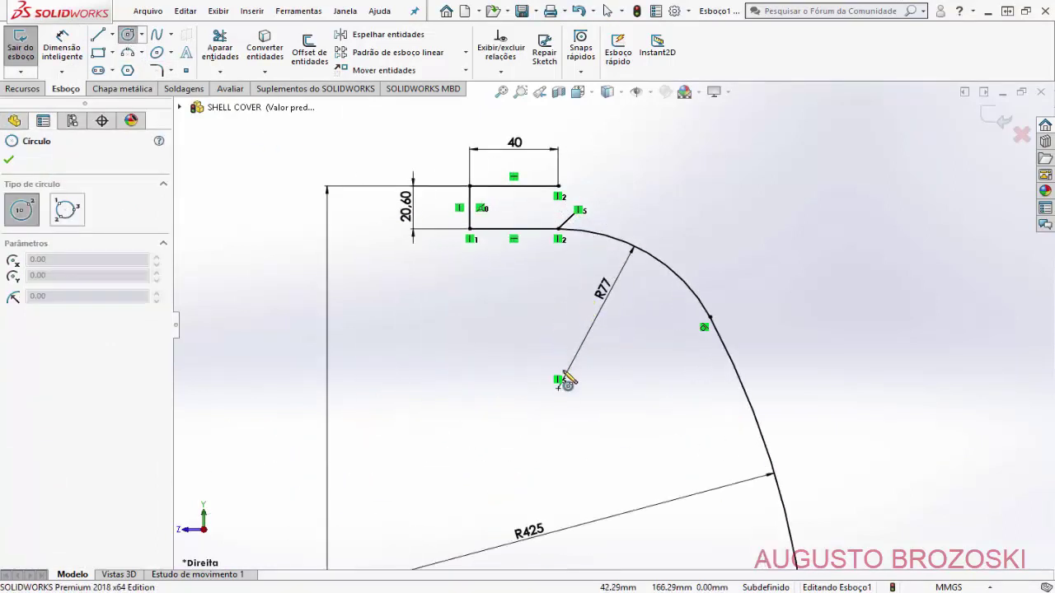
pyautogui.click(558, 381)
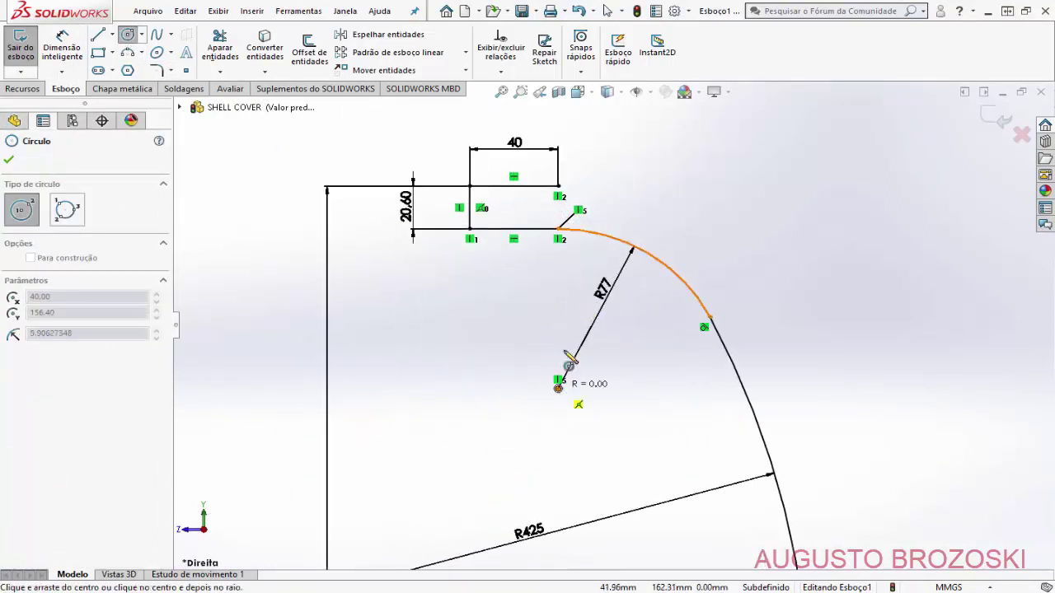
pyautogui.click(558, 187)
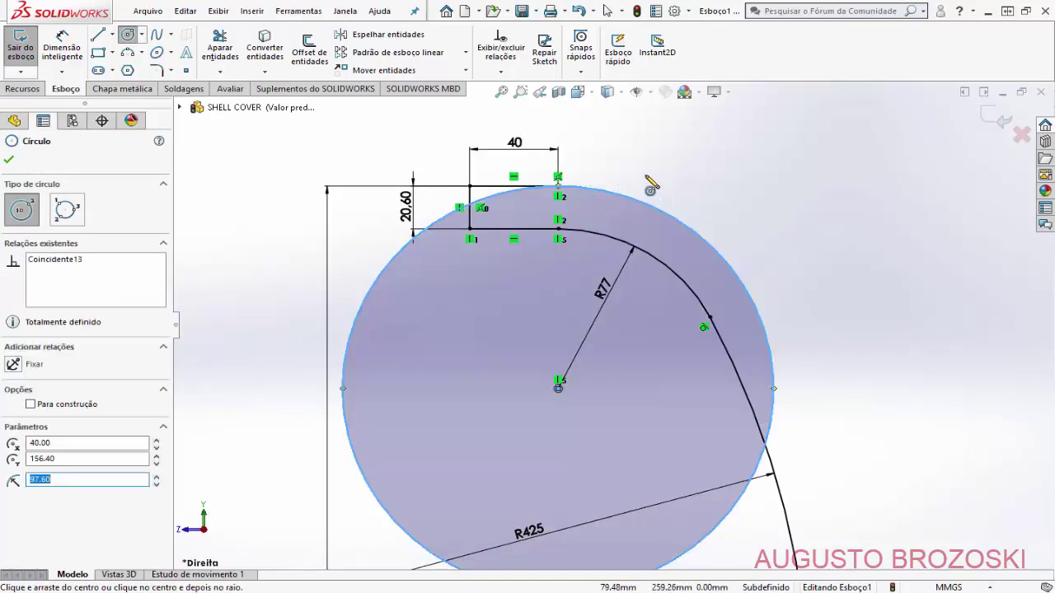
pyautogui.press('Escape')
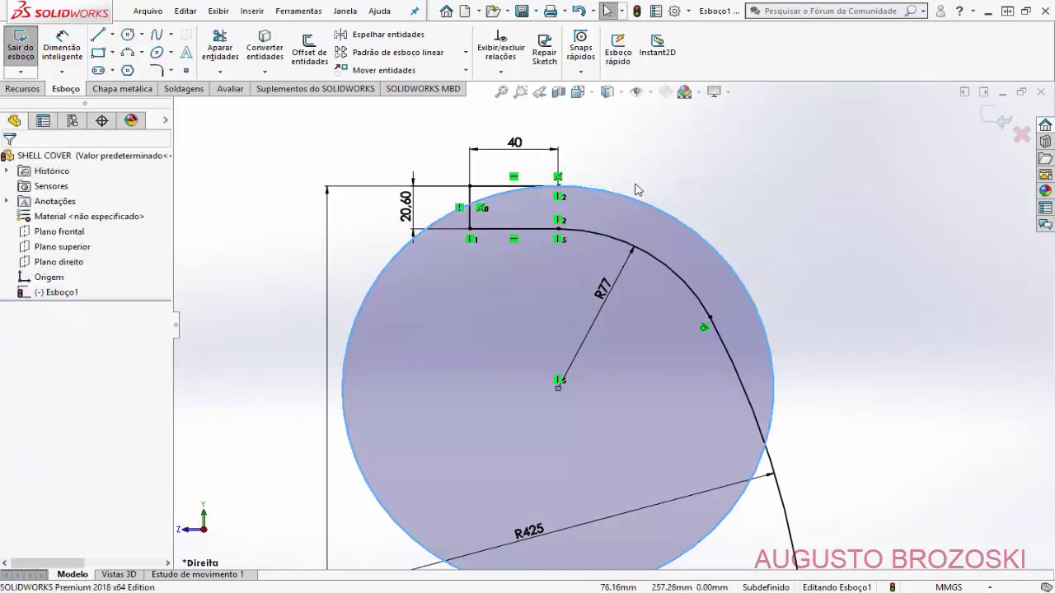
# Step: Trim the new circle's lower-left portion and the small arc inside the top rectangle
pyautogui.click(213, 49)
pyautogui.moveTo(373, 263); pyautogui.dragTo(414, 288)
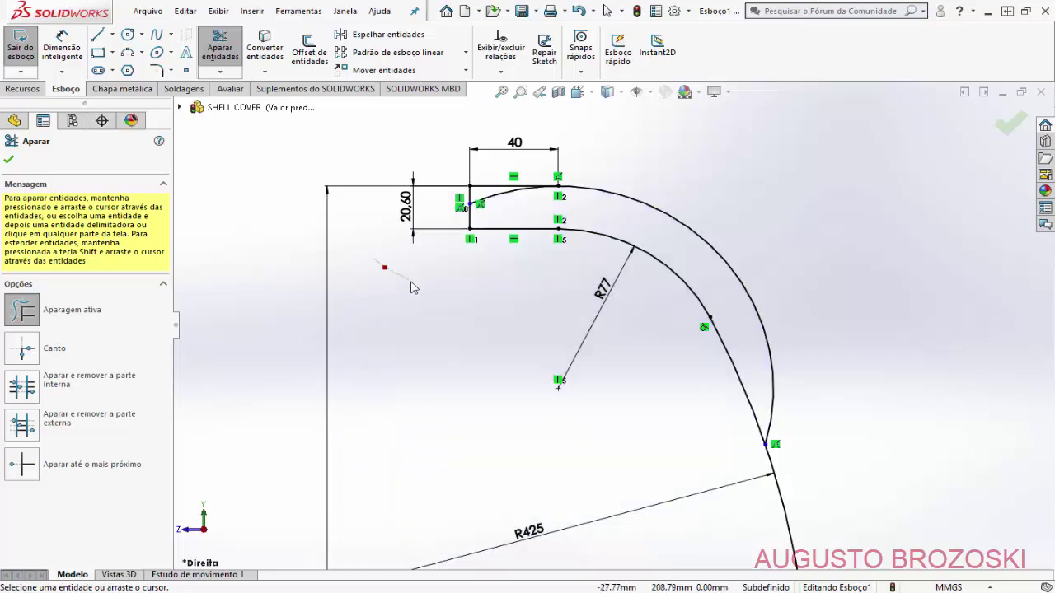
pyautogui.scroll(-2, 486, 198)
pyautogui.moveTo(504, 237); pyautogui.dragTo(542, 252)
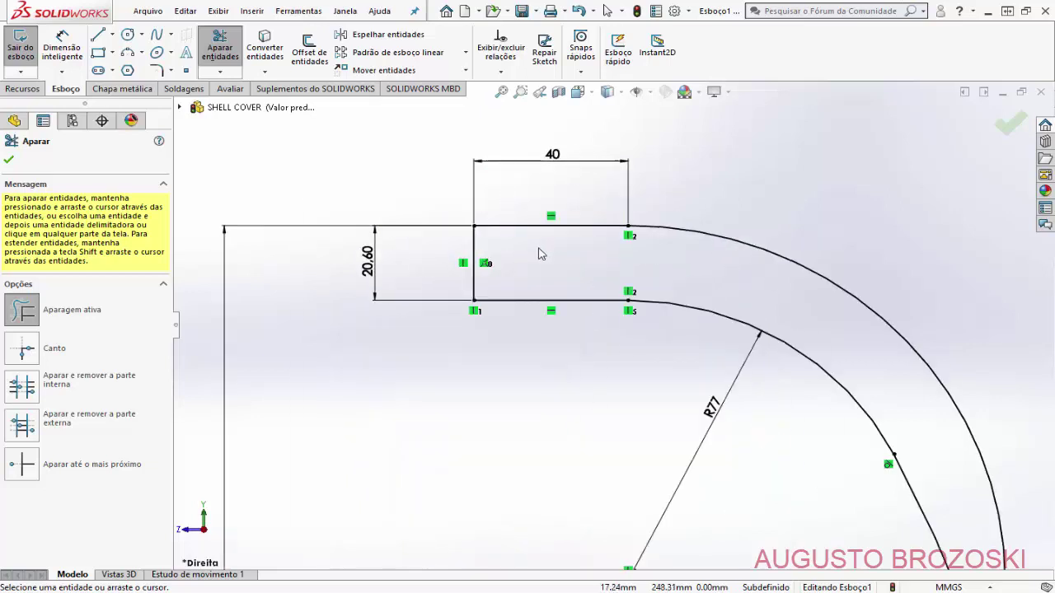
pyautogui.scroll(5, 528, 280)
pyautogui.scroll(1, 664, 402)
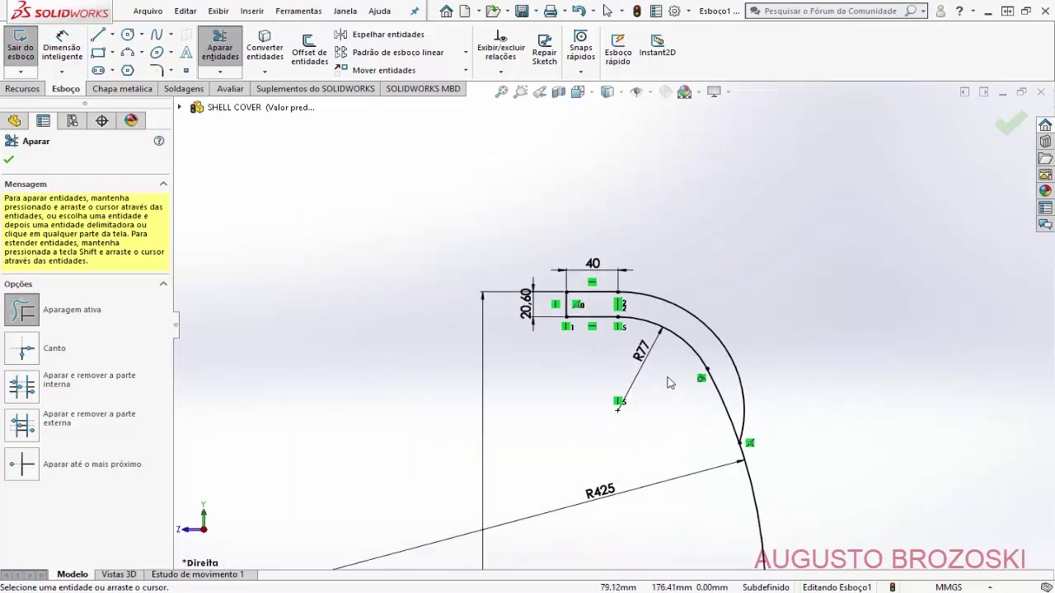
pyautogui.scroll(3, 631, 356)
pyautogui.scroll(-2, 652, 452)
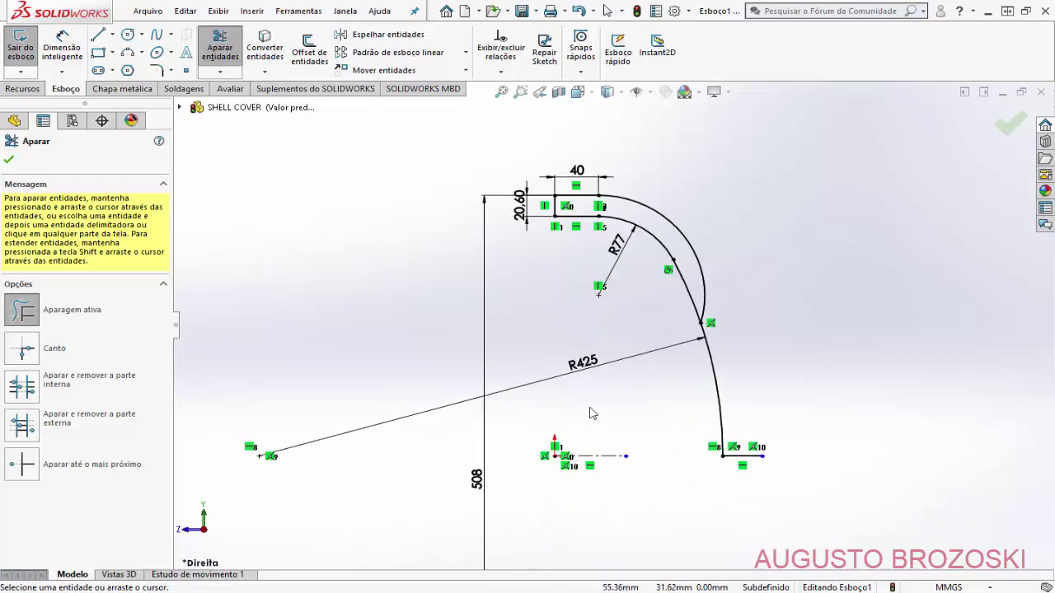
# Step: Draw a large circle concentric with the R425 arc, tangent to the outer arc
pyautogui.click(127, 34)
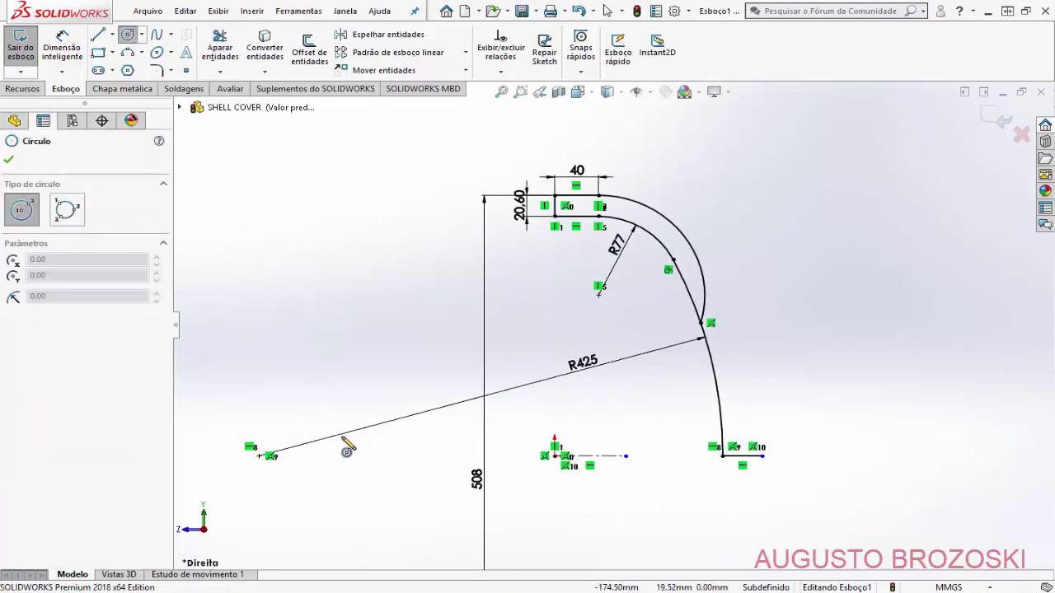
pyautogui.click(261, 456)
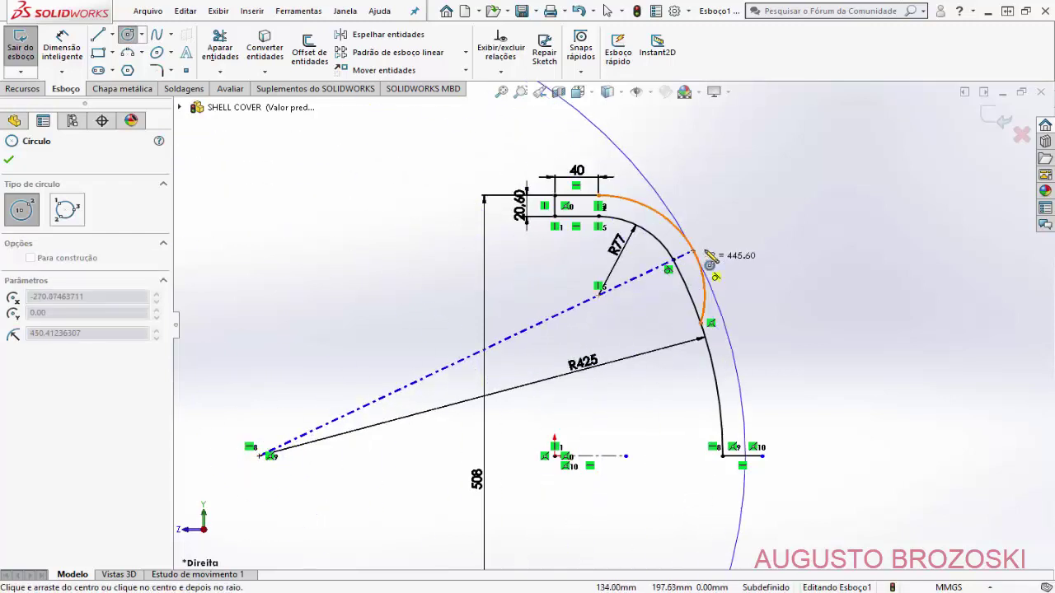
pyautogui.click(694, 257)
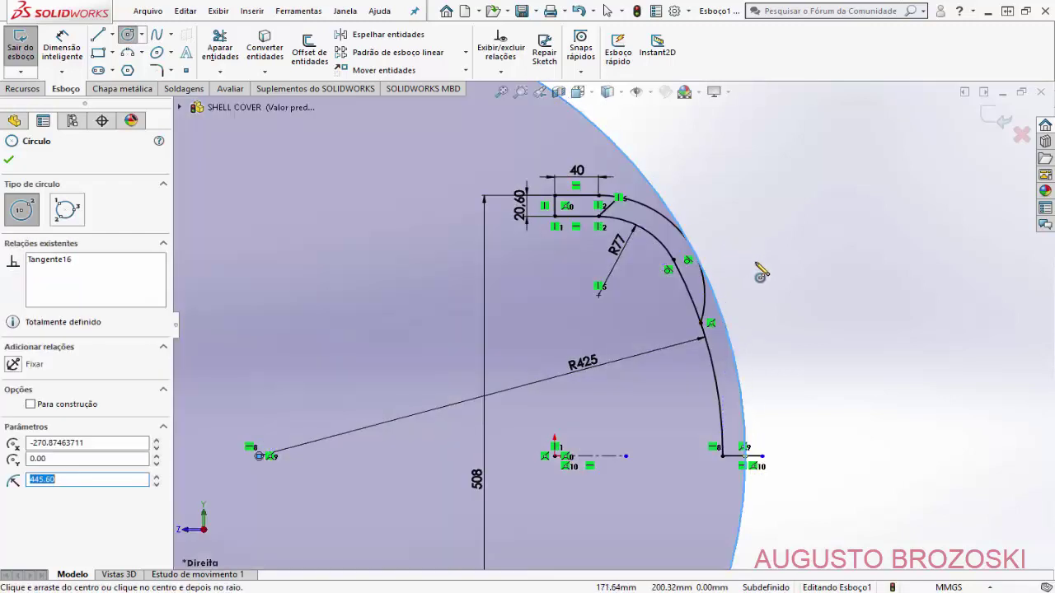
pyautogui.press('Escape')
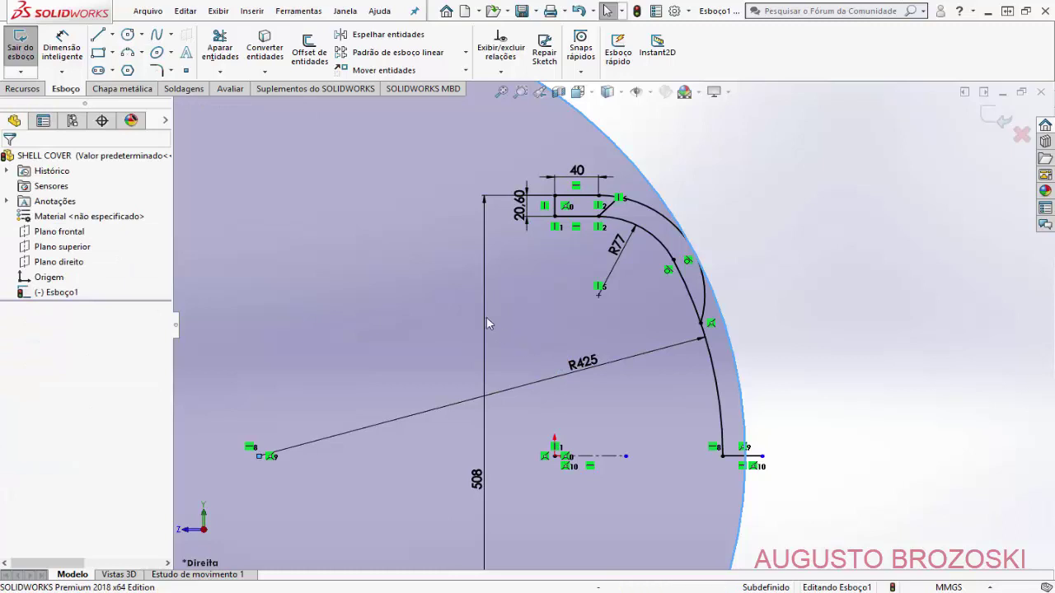
# Step: Trim the large circle, the leftover inner arc and the dangling line past the outer arc
pyautogui.click(220, 47)
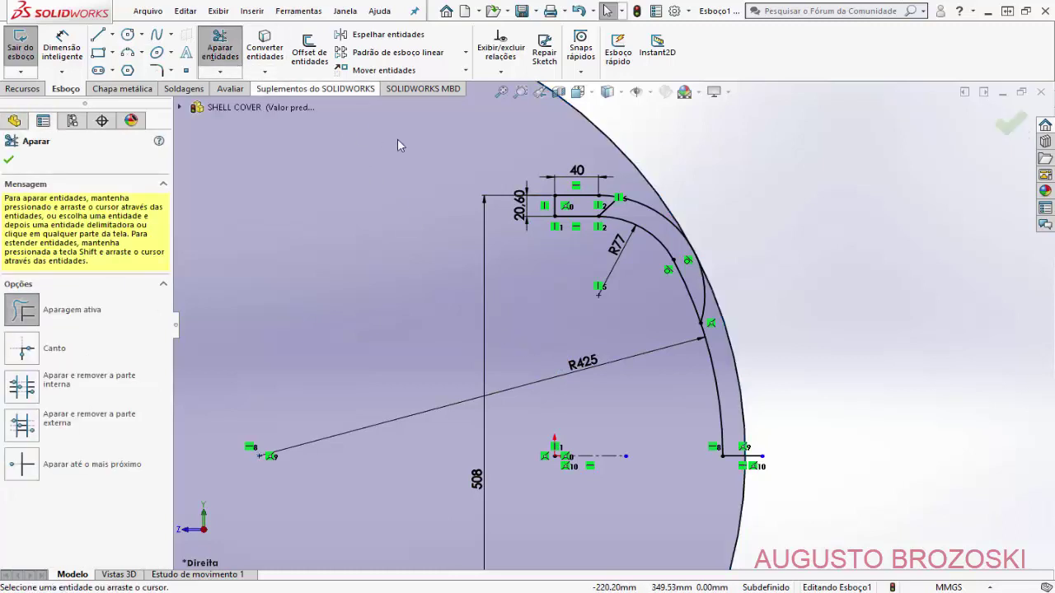
pyautogui.moveTo(612, 173); pyautogui.dragTo(659, 324)
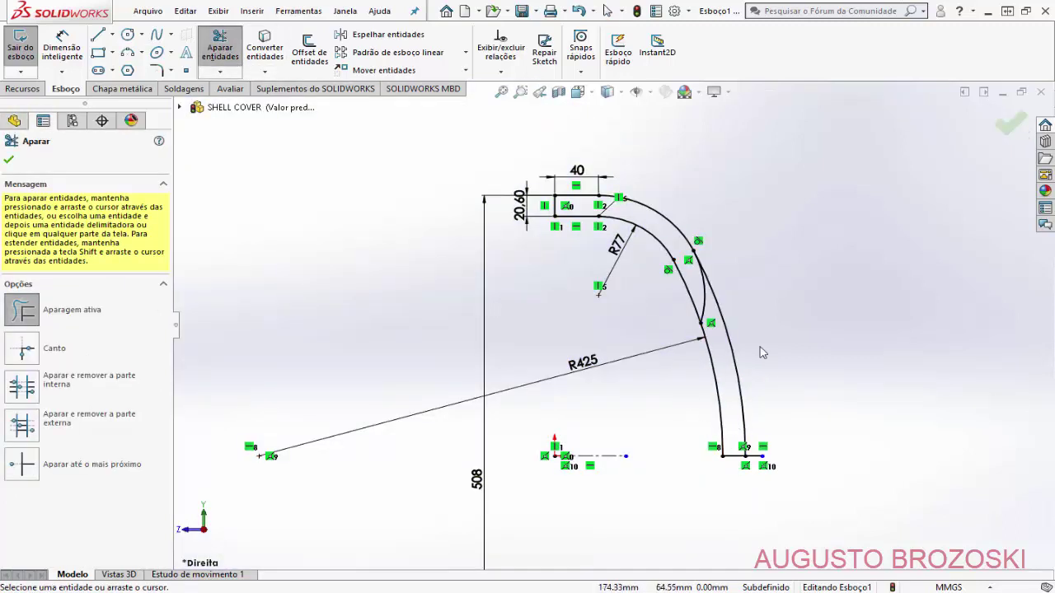
pyautogui.scroll(-5, 762, 353)
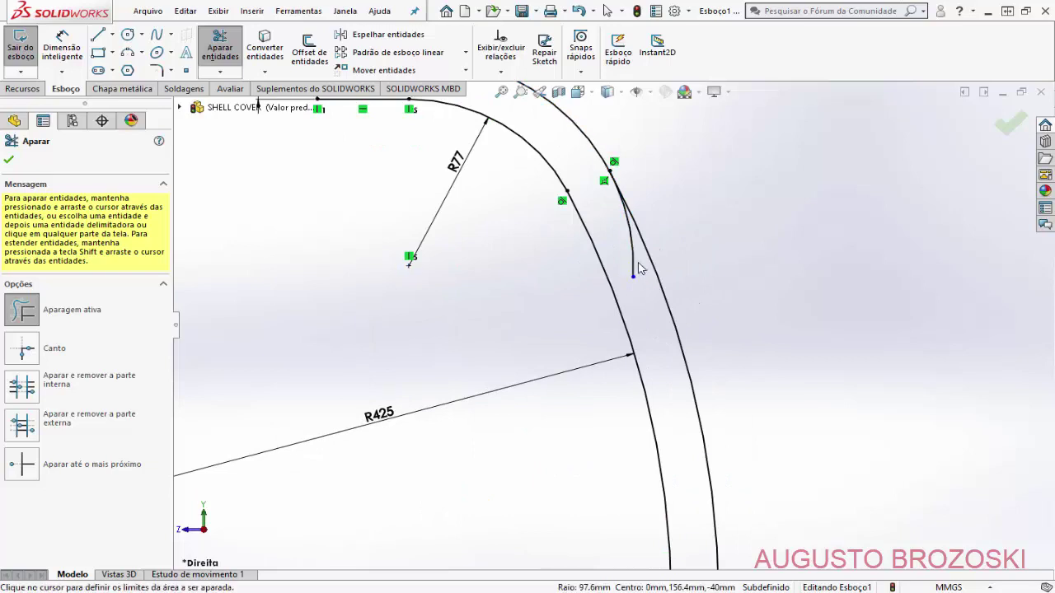
pyautogui.scroll(-2, 635, 221)
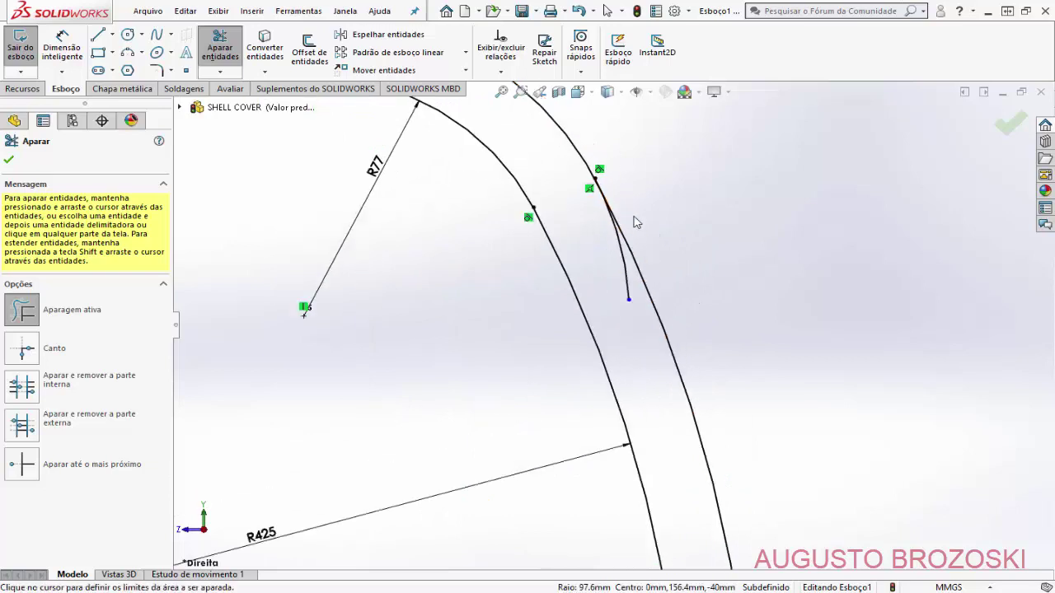
pyautogui.scroll(-2, 636, 222)
pyautogui.moveTo(625, 298); pyautogui.dragTo(594, 313)
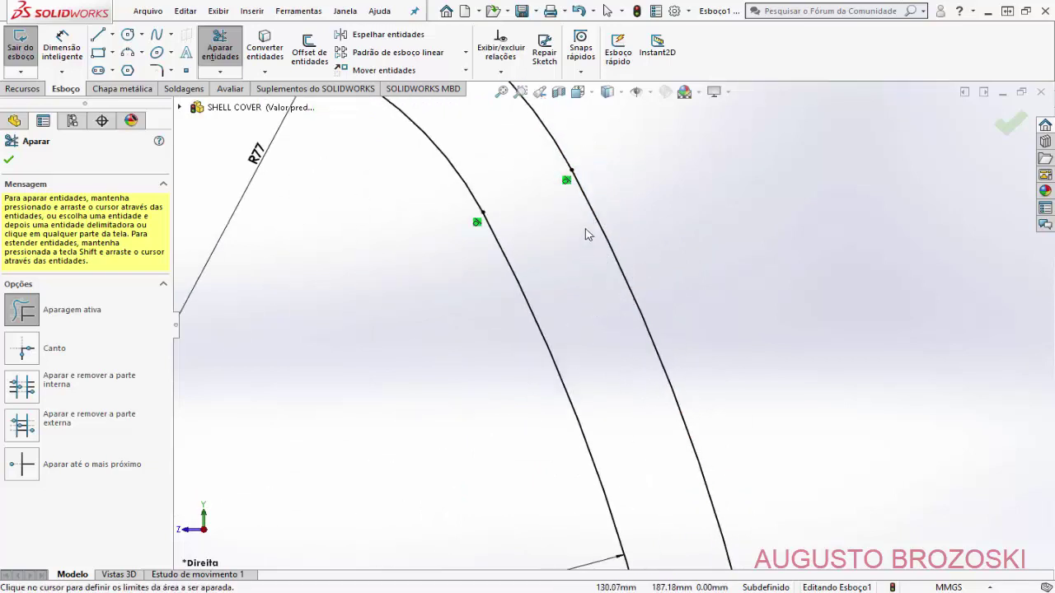
pyautogui.scroll(5, 585, 234)
pyautogui.scroll(-1, 718, 529)
pyautogui.scroll(-2, 690, 566)
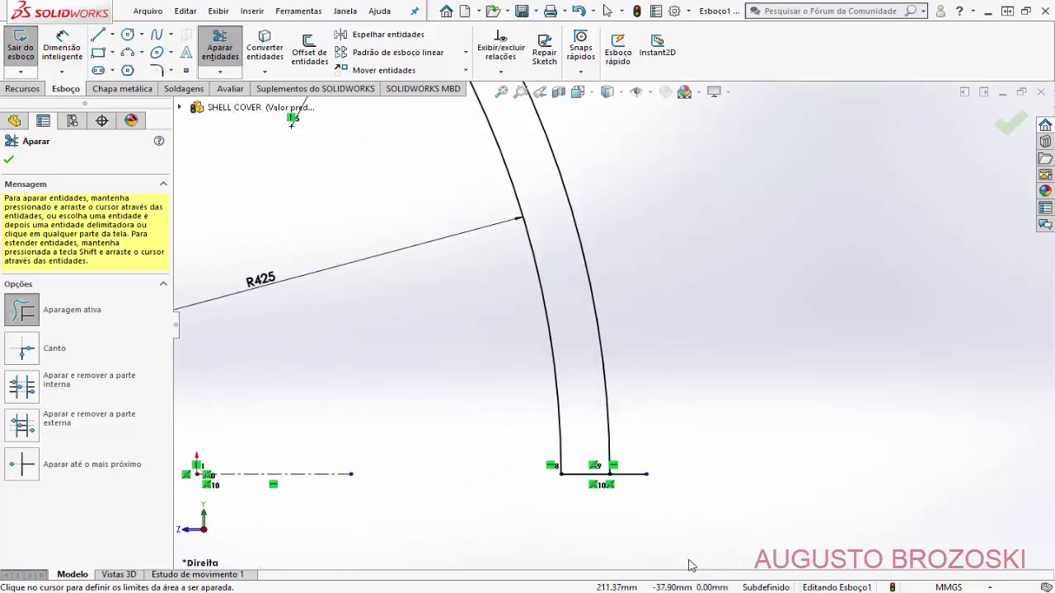
pyautogui.scroll(-2, 690, 566)
pyautogui.moveTo(598, 389); pyautogui.dragTo(602, 438)
pyautogui.scroll(8, 602, 438)
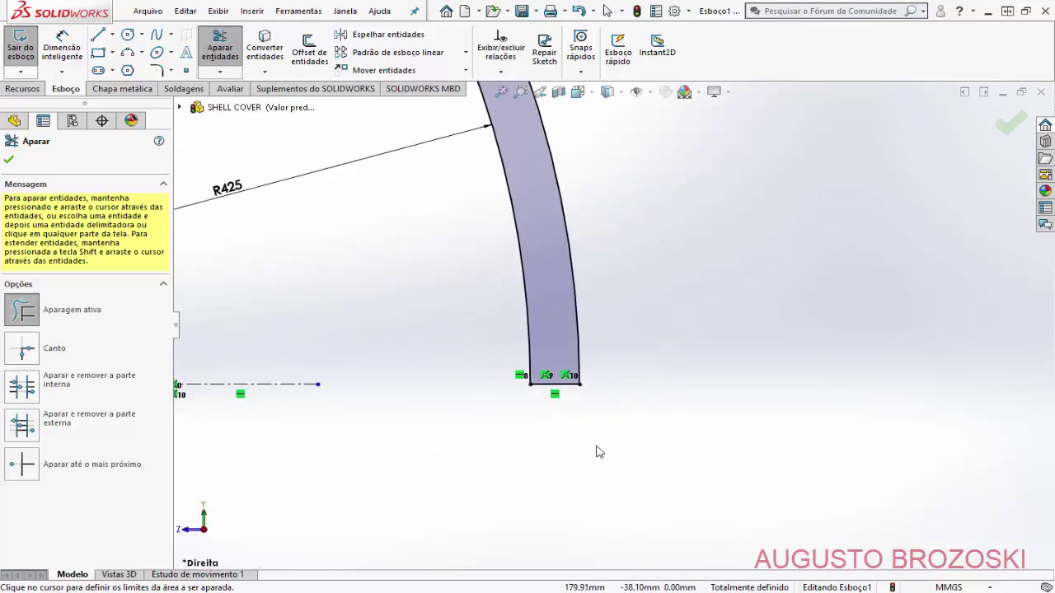
pyautogui.scroll(-1, 603, 381)
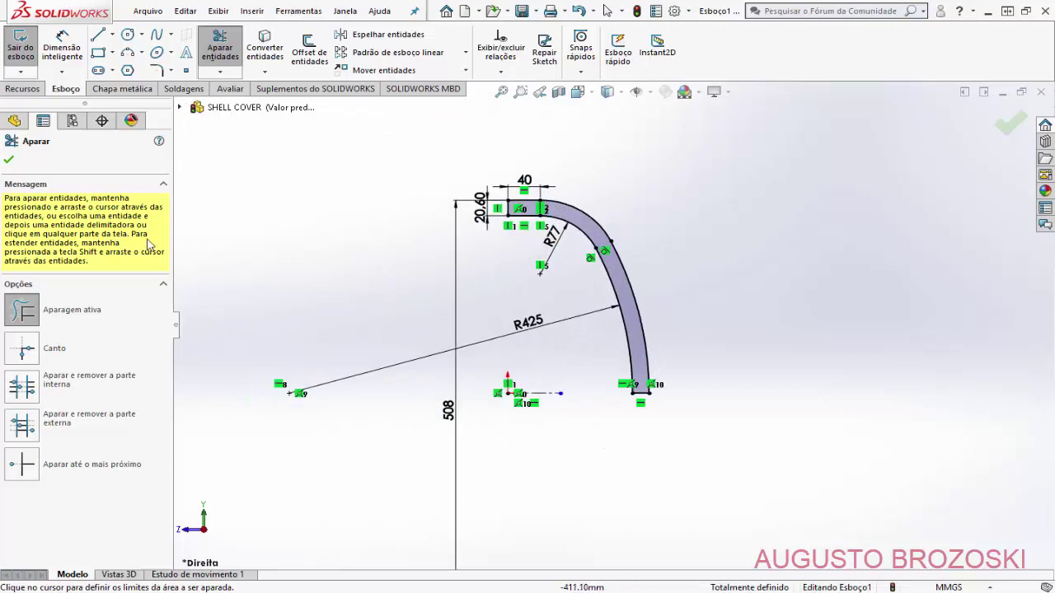
pyautogui.click(9, 160)
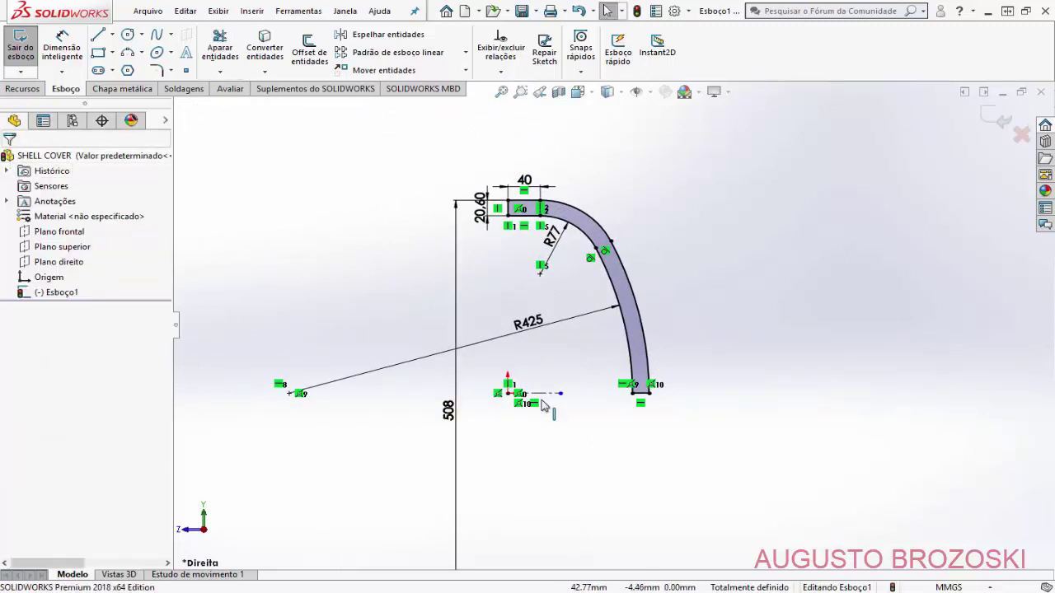
pyautogui.hotkey('alt', 'Tab')
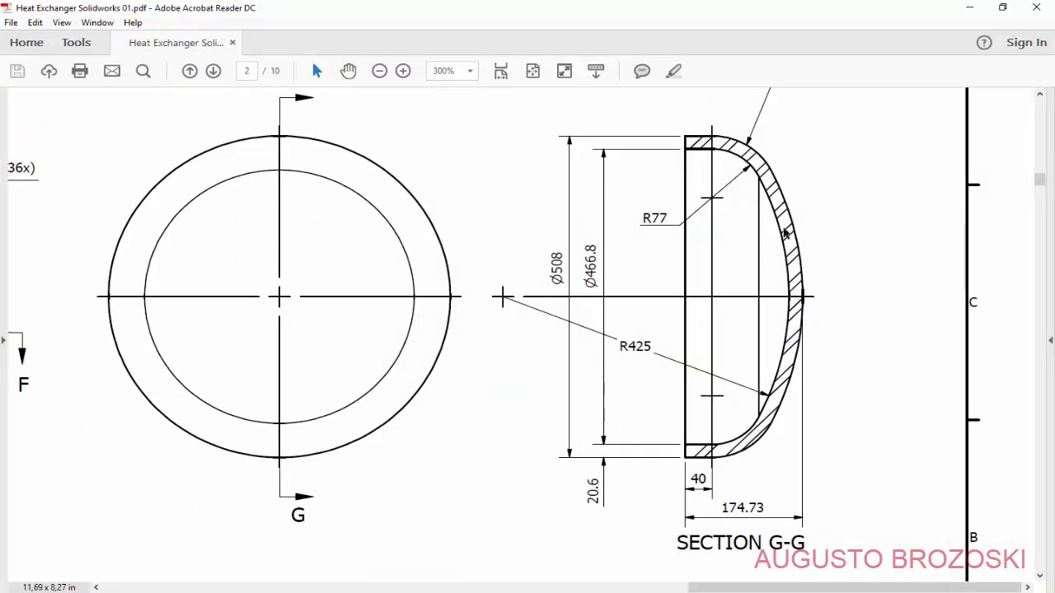
pyautogui.click(962, 12)
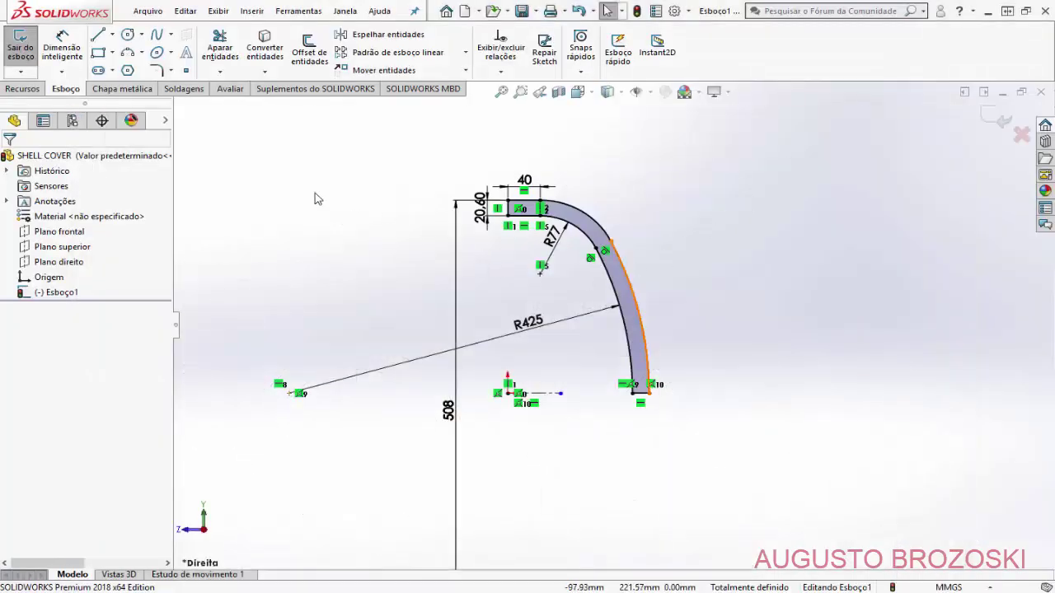
# Step: Exit Esboço1, turn to Isometric view, and show the Recursos feature tools
pyautogui.click(991, 121)
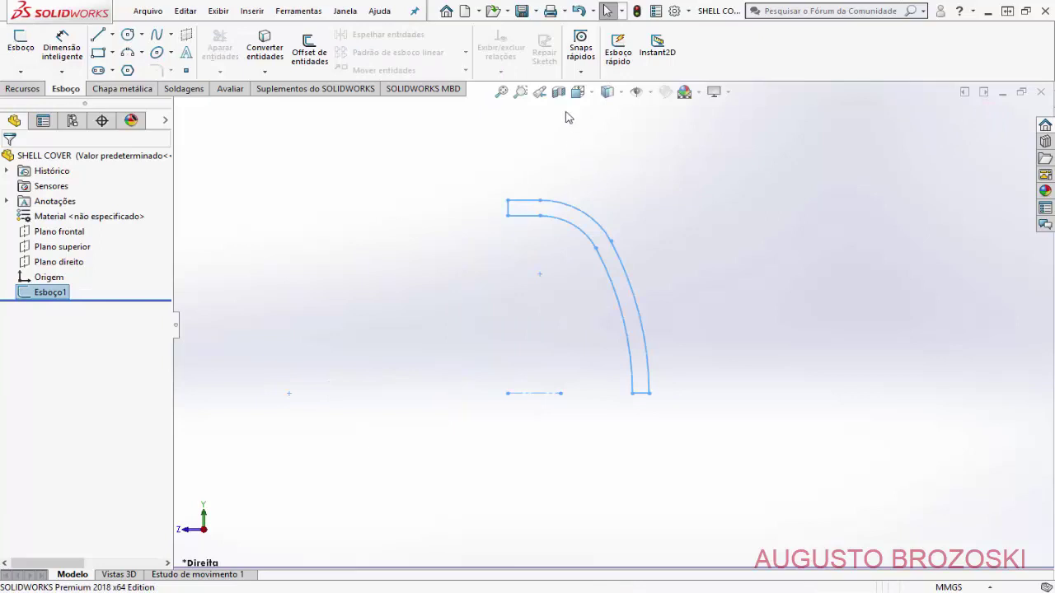
pyautogui.click(577, 92)
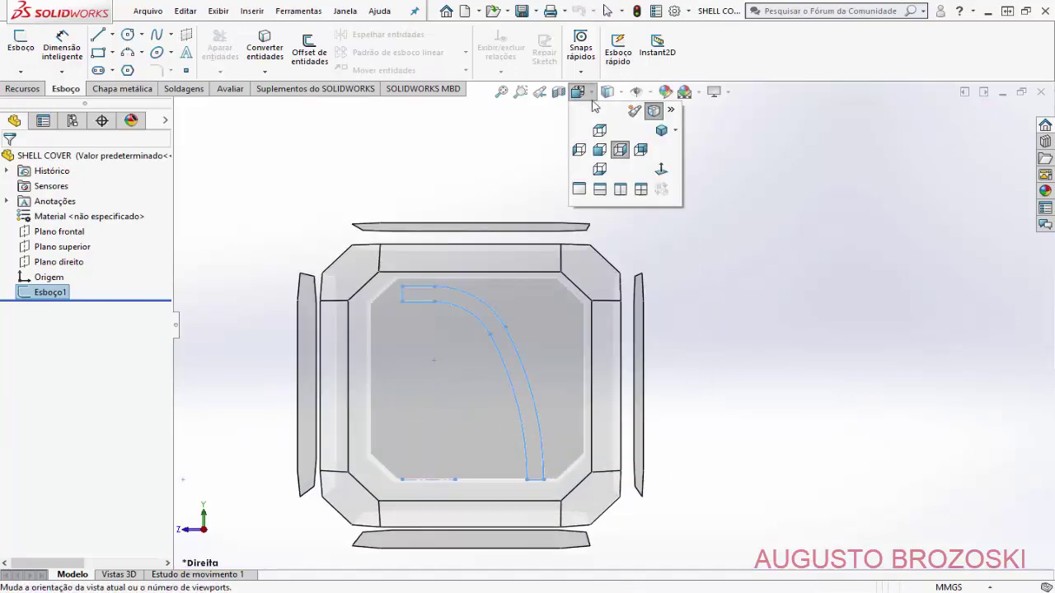
pyautogui.click(660, 131)
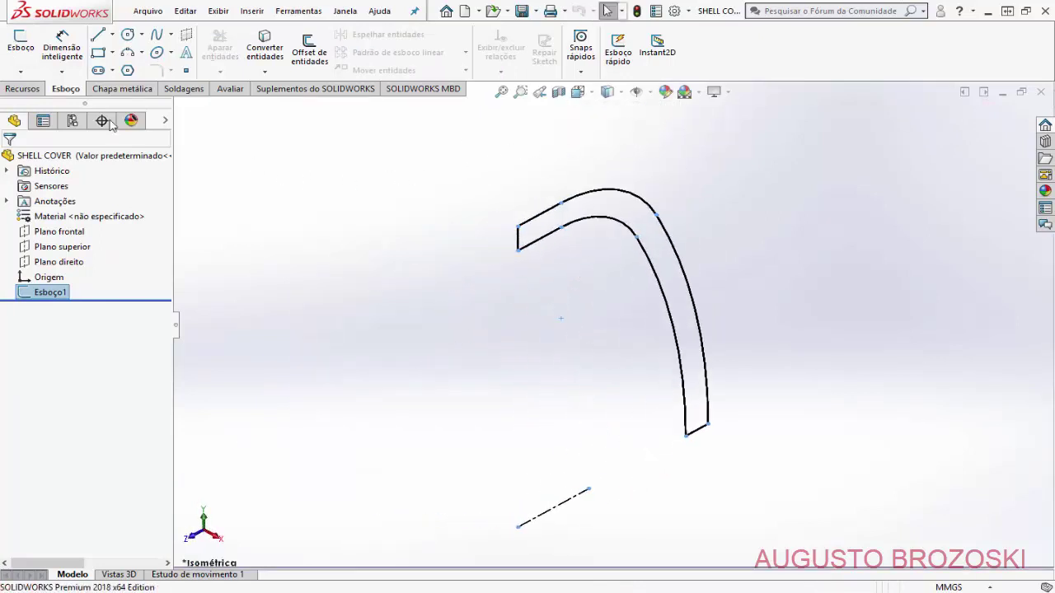
pyautogui.click(23, 89)
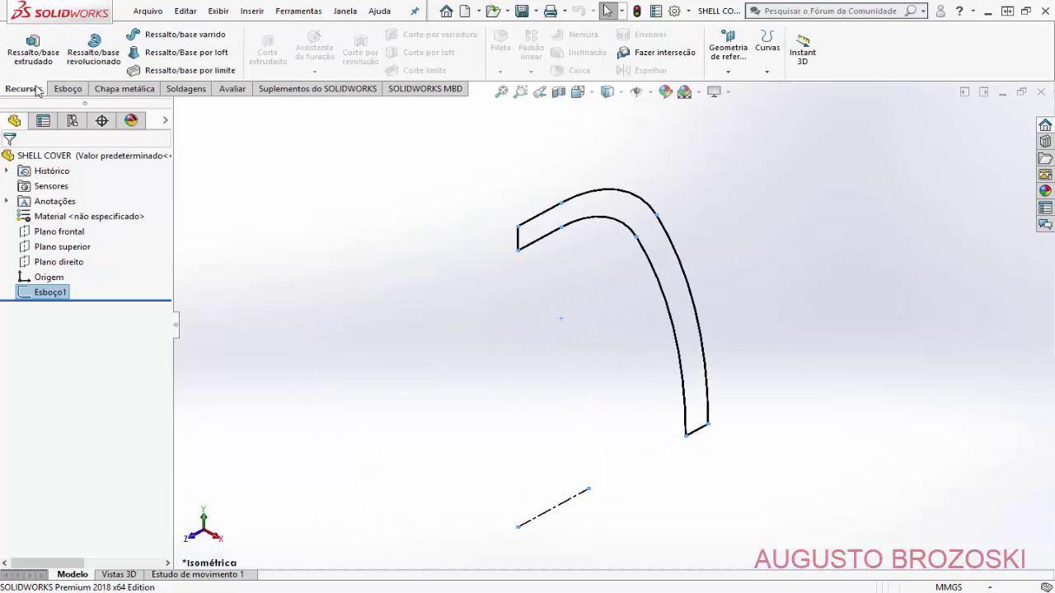
# Step: Revolve the profile 360° about axis Linha4 to create Revolução1
pyautogui.click(102, 58)
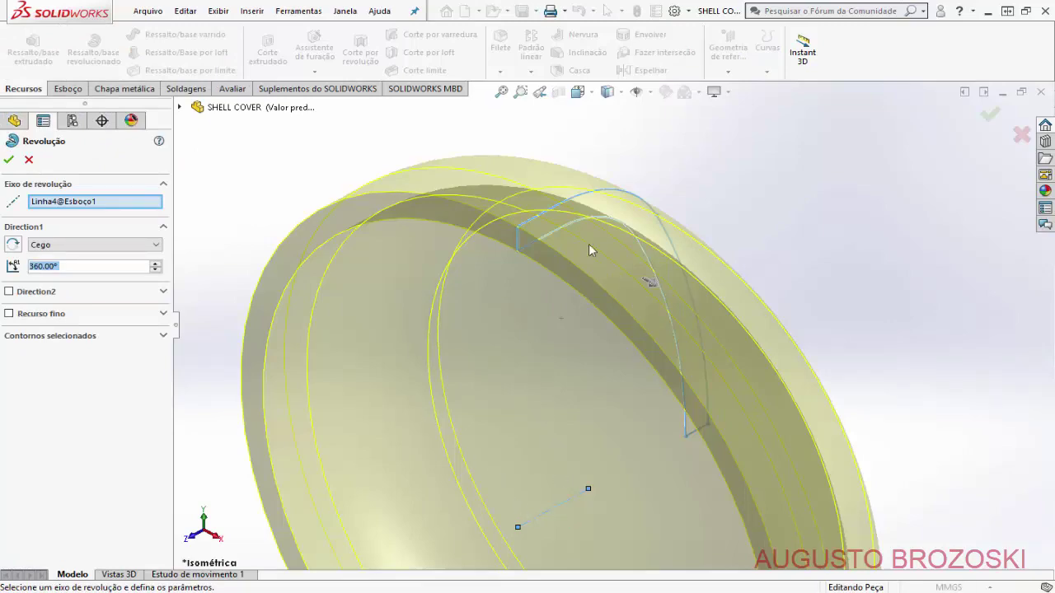
pyautogui.click(577, 92)
pyautogui.click(661, 132)
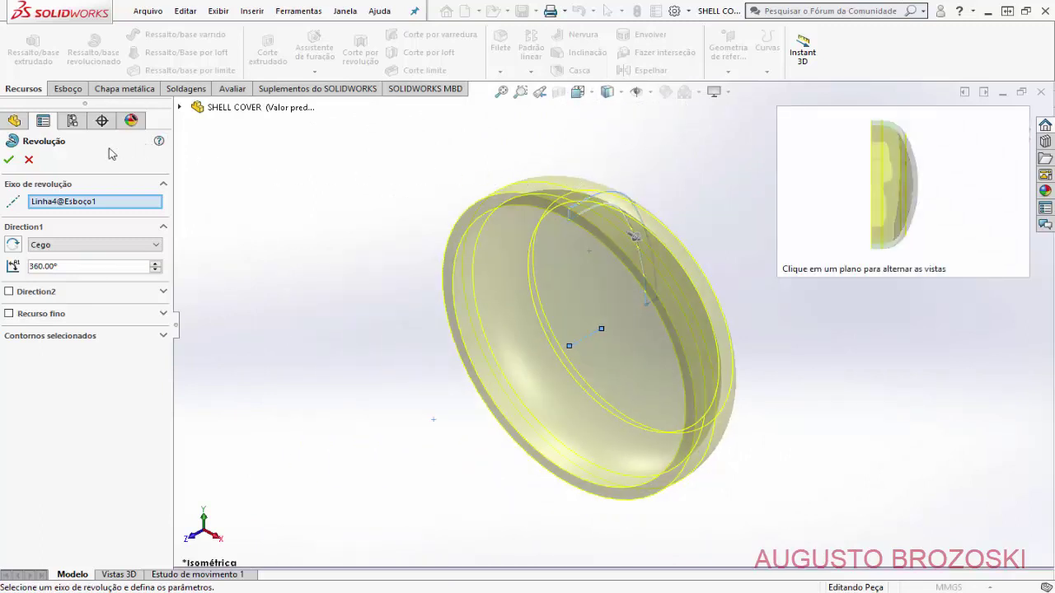
pyautogui.click(8, 162)
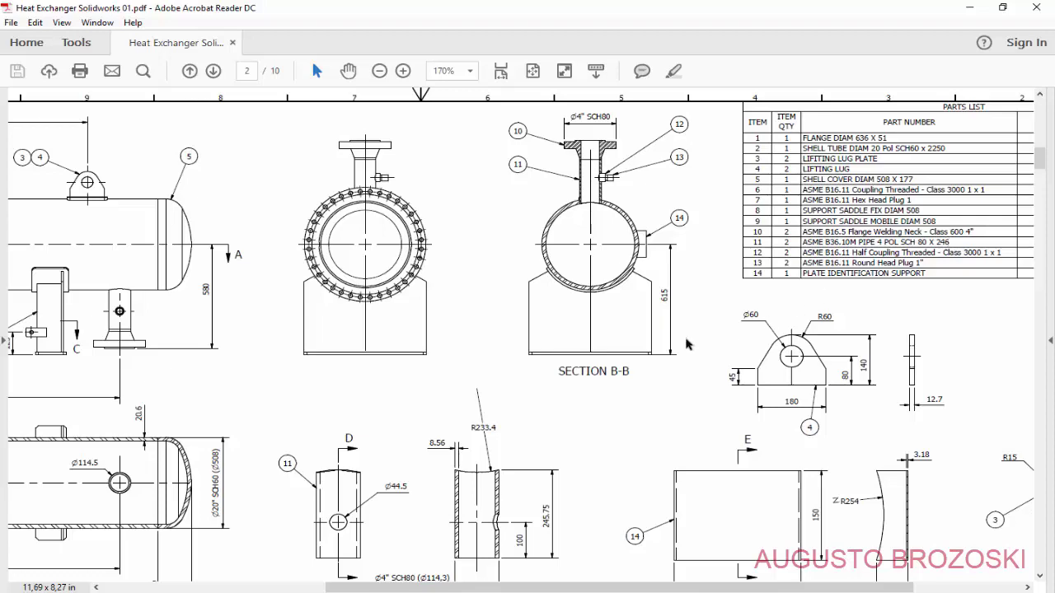
pyautogui.scroll(-5, 513, 371)
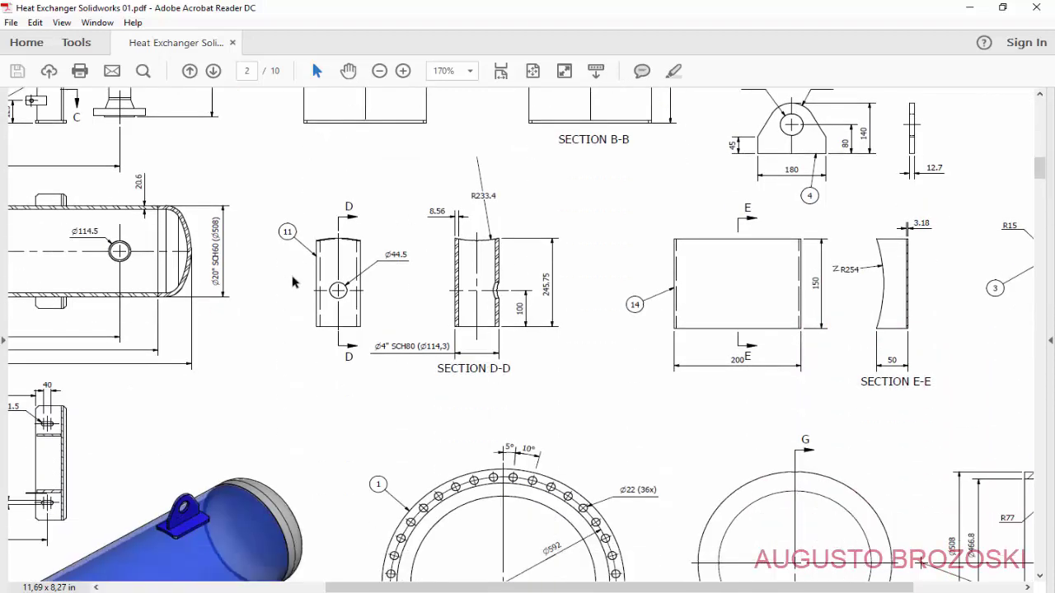
# Step: Create a new Peça part and save it as 'TUBE 4 POL SCH 80 X 246'
pyautogui.click(969, 7)
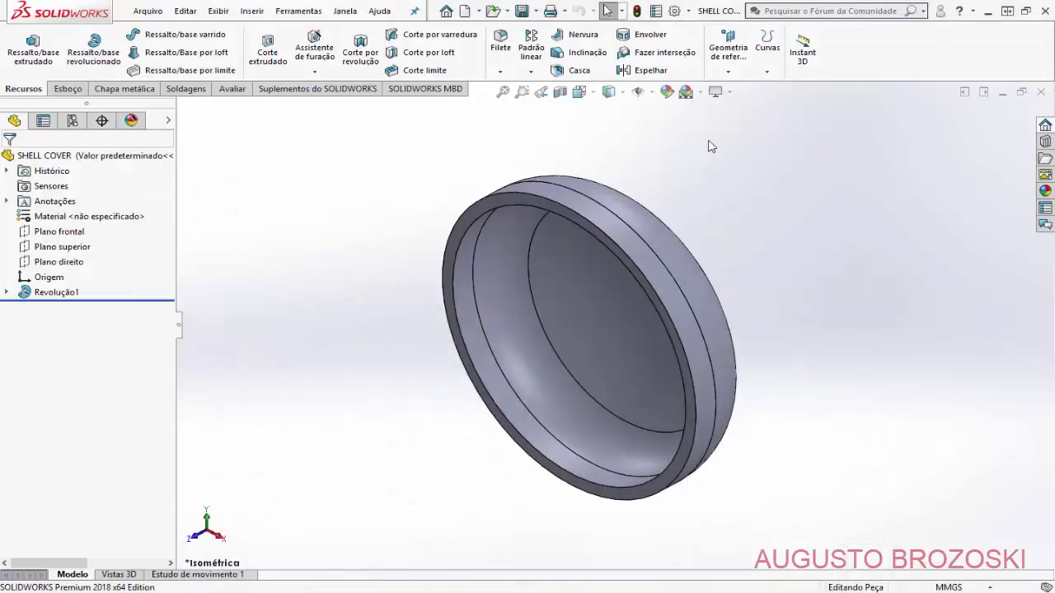
pyautogui.click(464, 12)
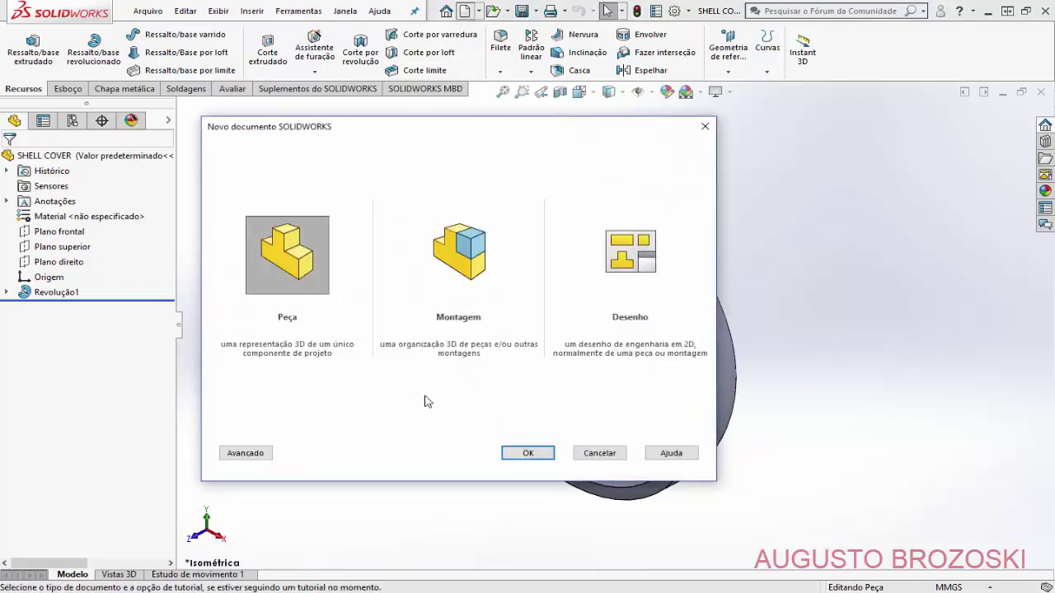
pyautogui.click(522, 452)
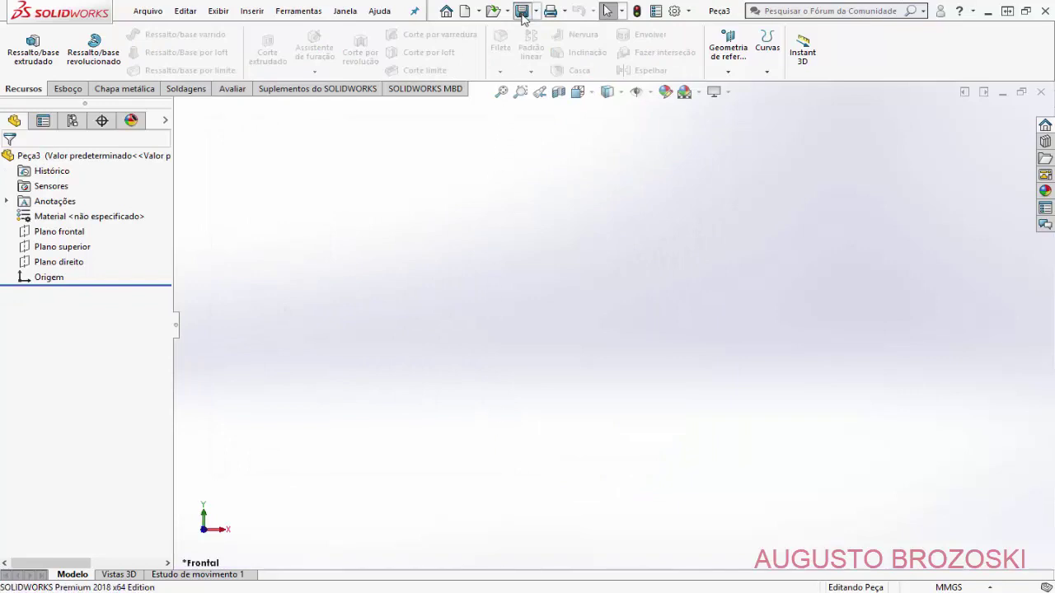
pyautogui.hotkey('ctrl', 's')
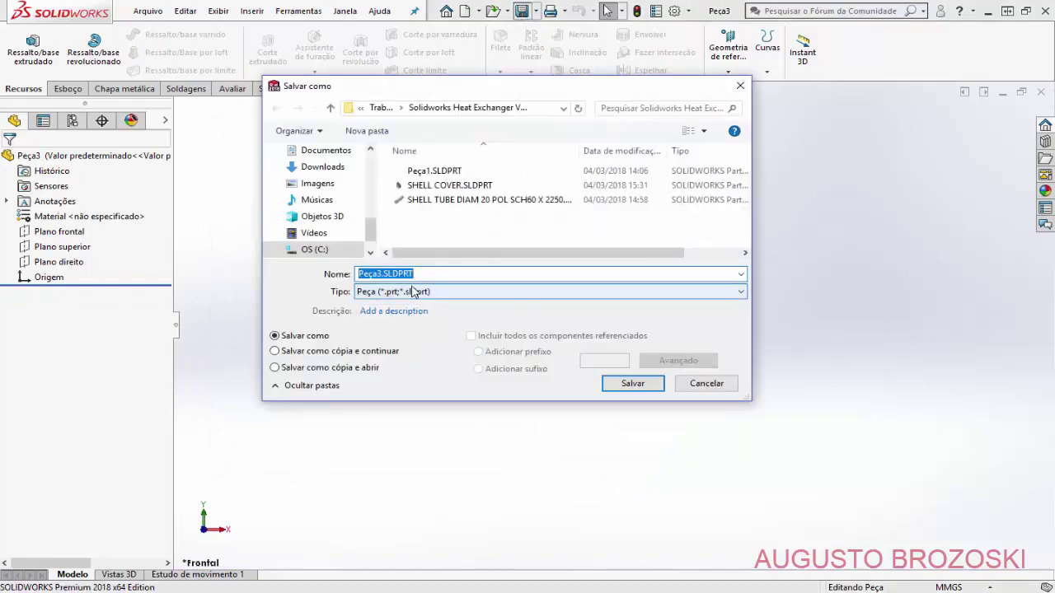
pyautogui.write('TUBE 4 POL SCH 80 X 246')
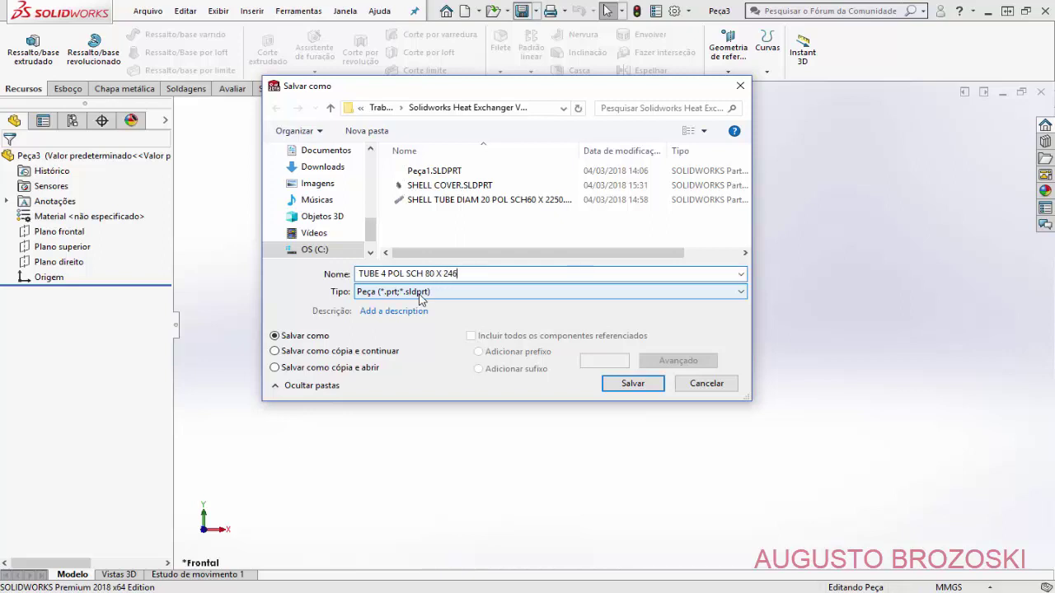
pyautogui.click(628, 385)
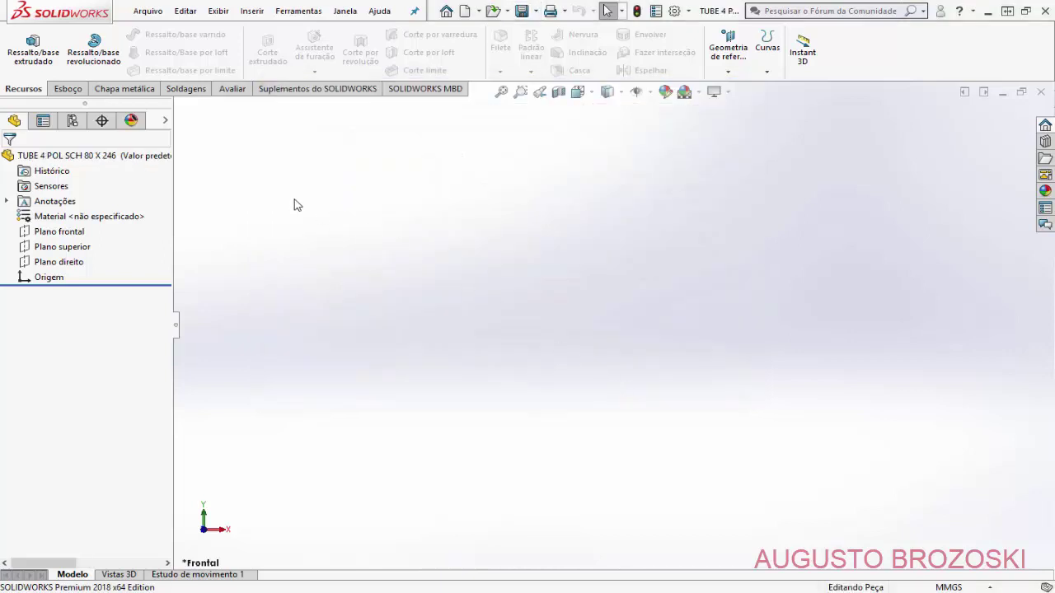
# Step: Start a new sketch on Plano superior (Top Plane), viewed in Isometric
pyautogui.click(68, 89)
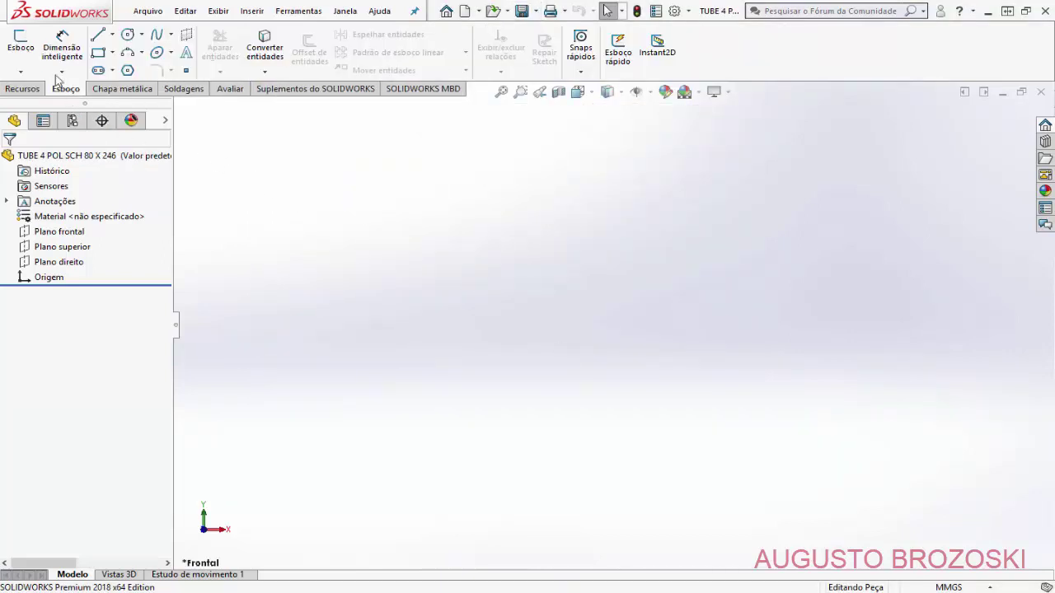
pyautogui.click(21, 41)
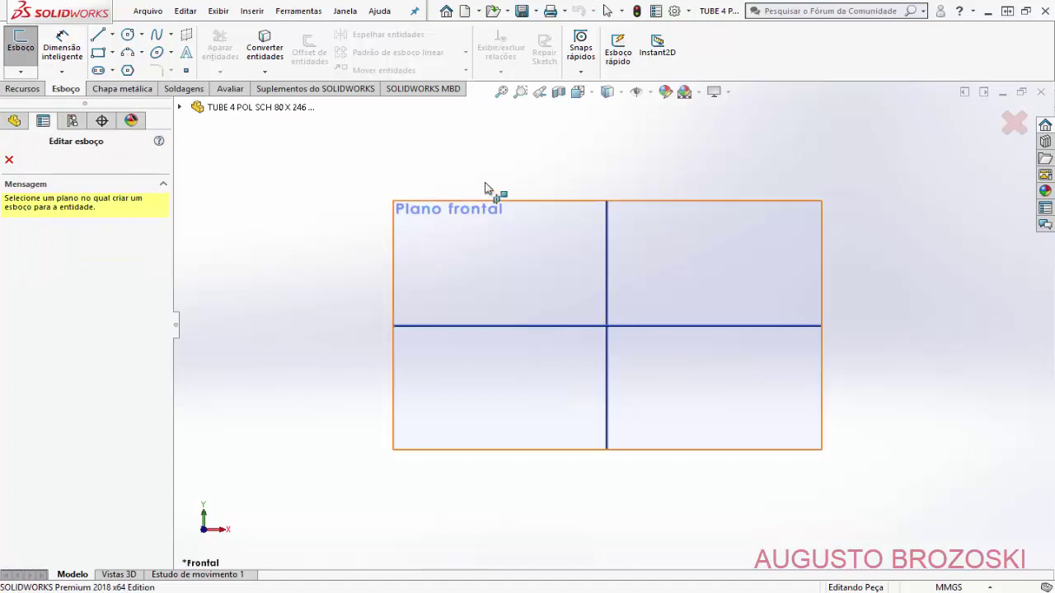
pyautogui.click(577, 91)
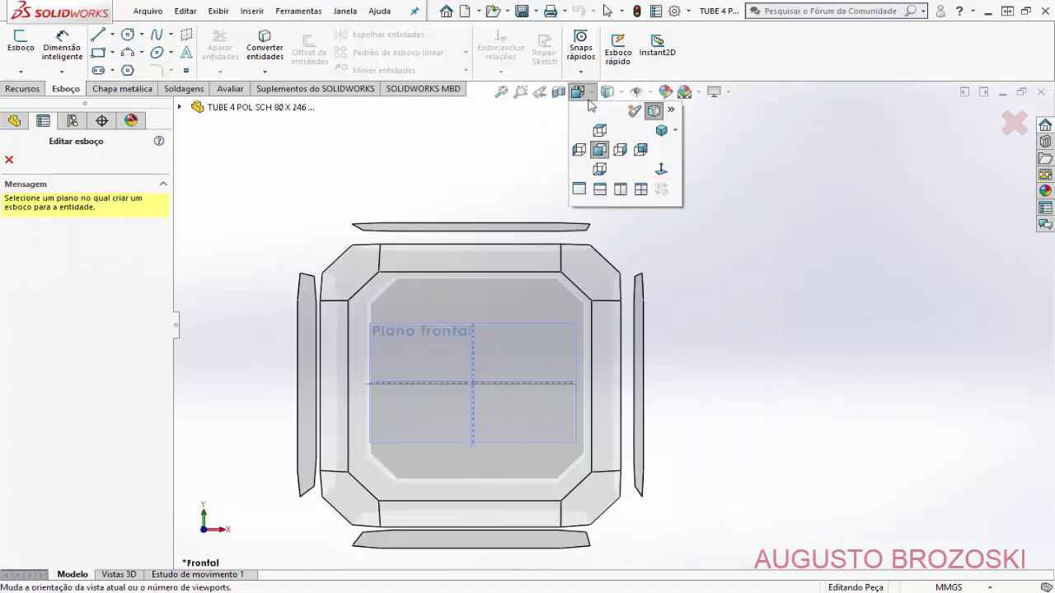
pyautogui.click(665, 134)
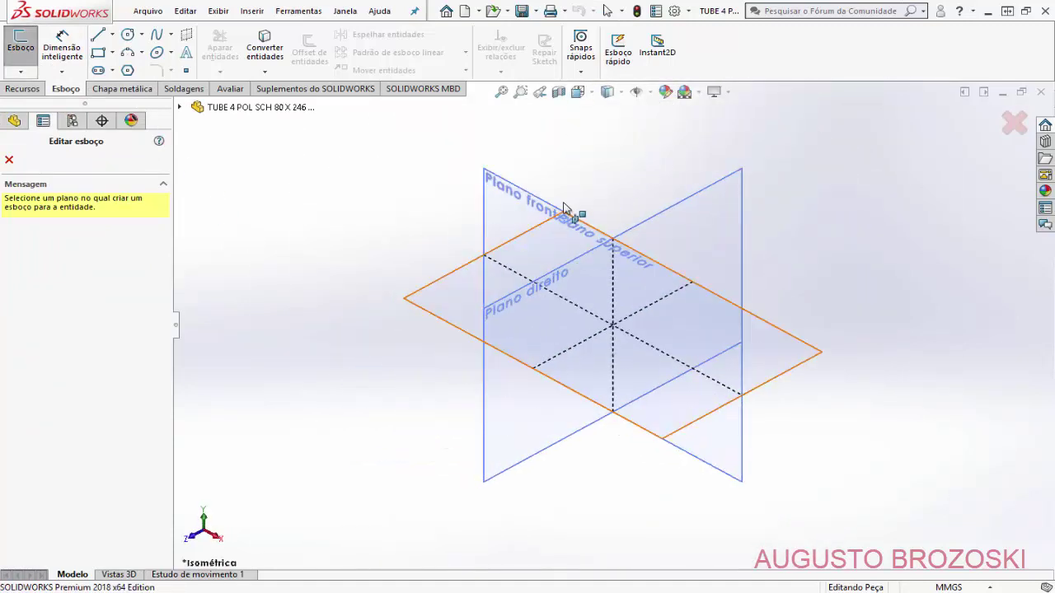
pyautogui.click(781, 336)
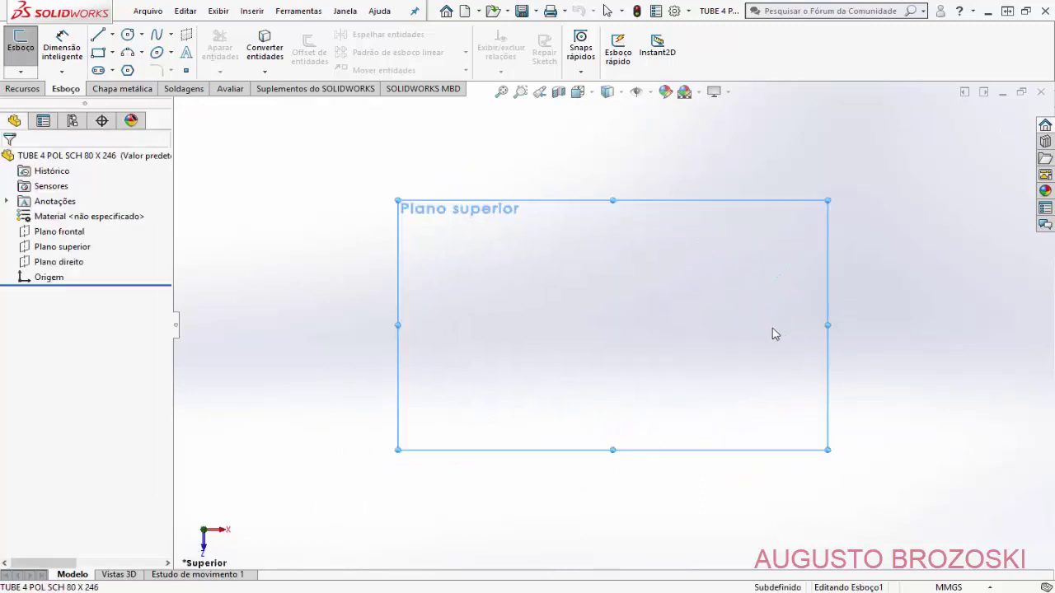
# Step: Draw concentric circles at the origin (radii about 36 and 24), then pick the outer one to dimension
pyautogui.click(128, 34)
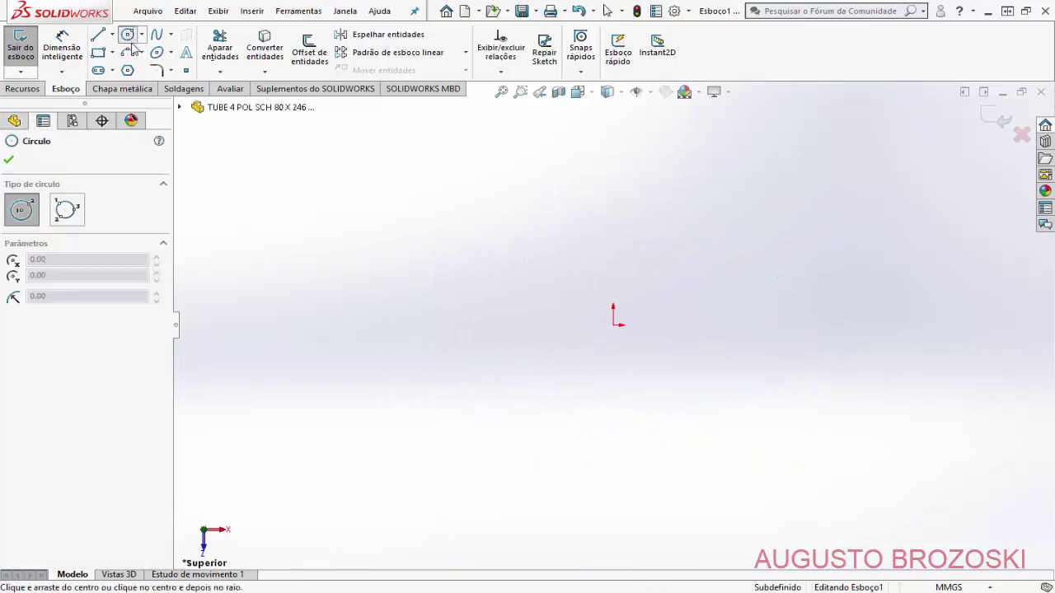
pyautogui.click(614, 325)
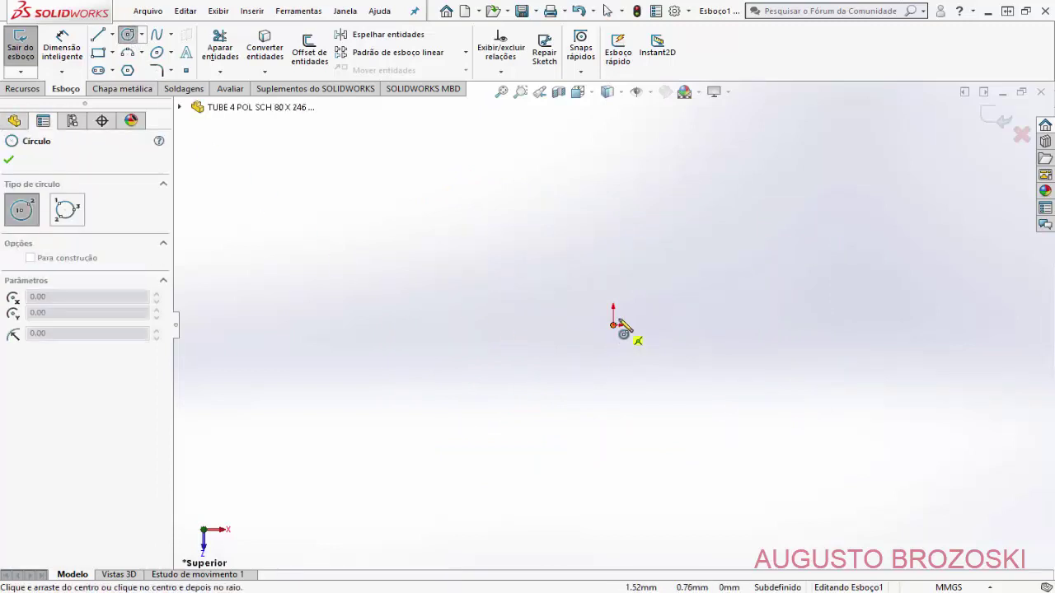
pyautogui.click(647, 247)
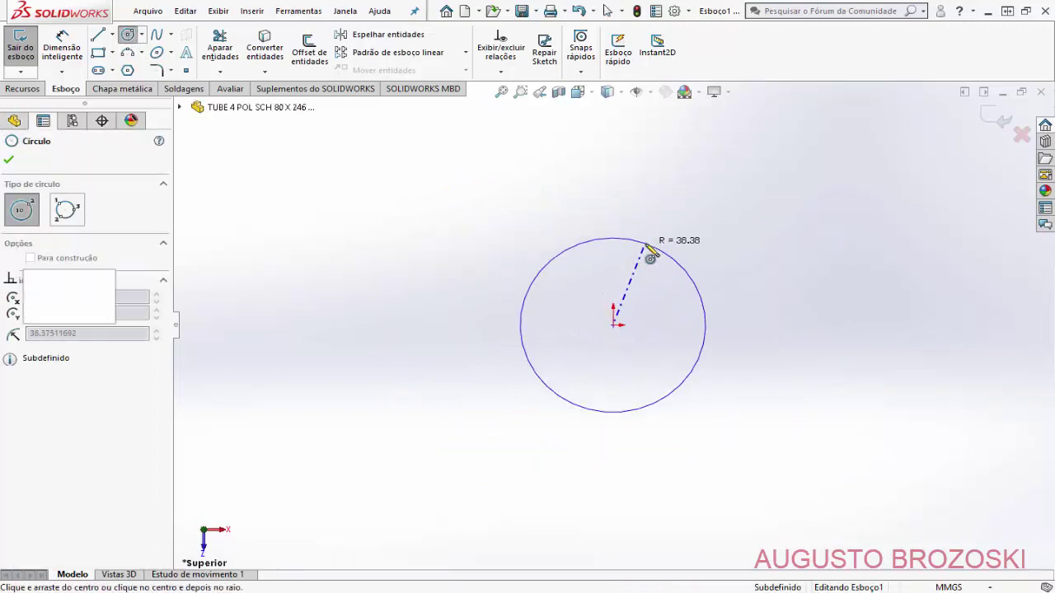
pyautogui.click(614, 326)
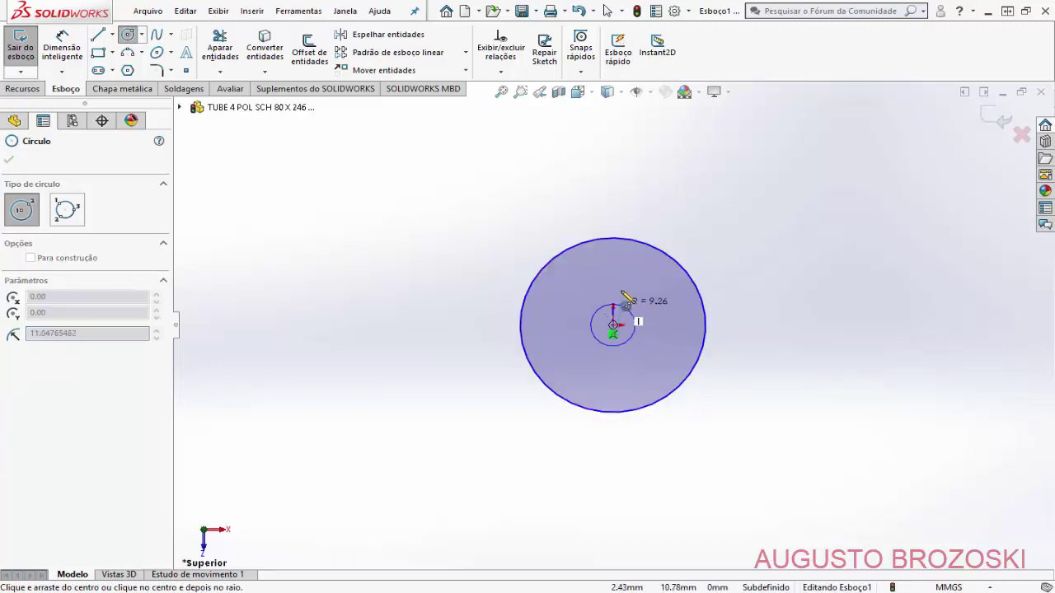
pyautogui.click(629, 275)
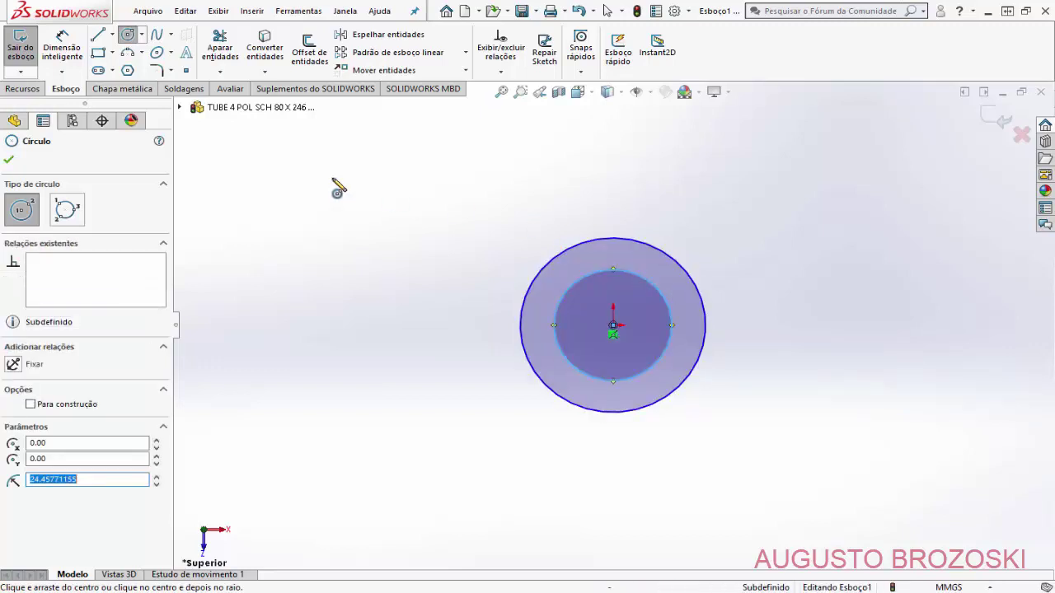
pyautogui.click(8, 160)
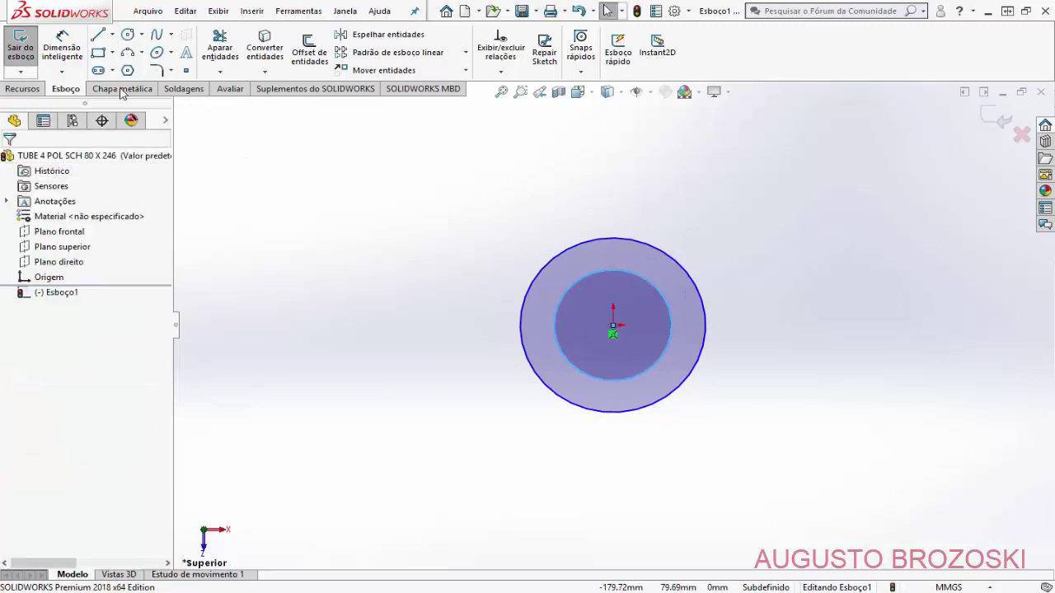
pyautogui.click(61, 47)
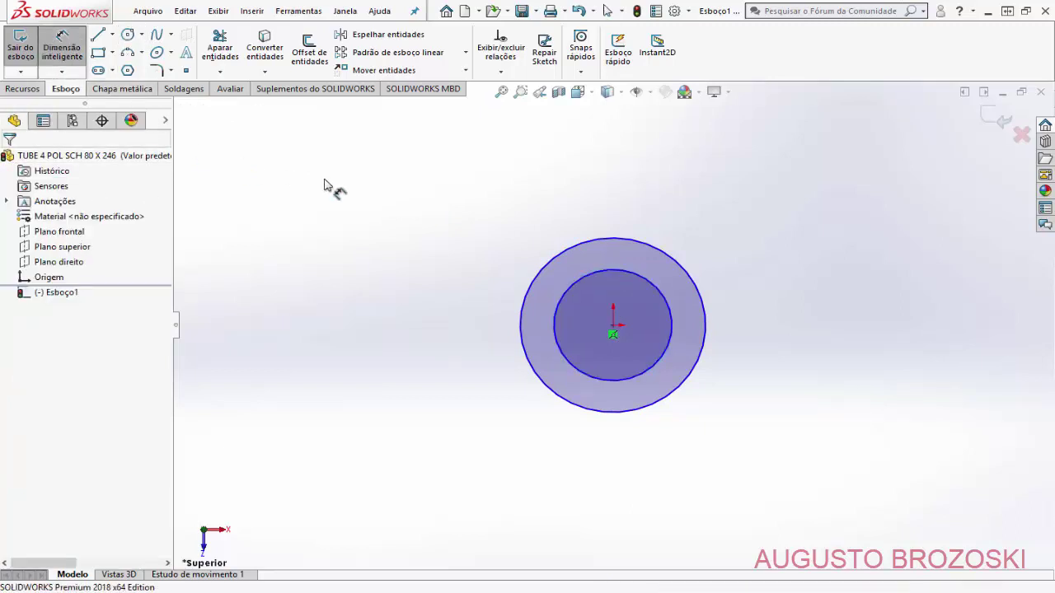
pyautogui.click(679, 260)
# Step: Place the outer circle's diameter dimension and look up section D-D's Ø114.3 tube size
pyautogui.click(751, 238)
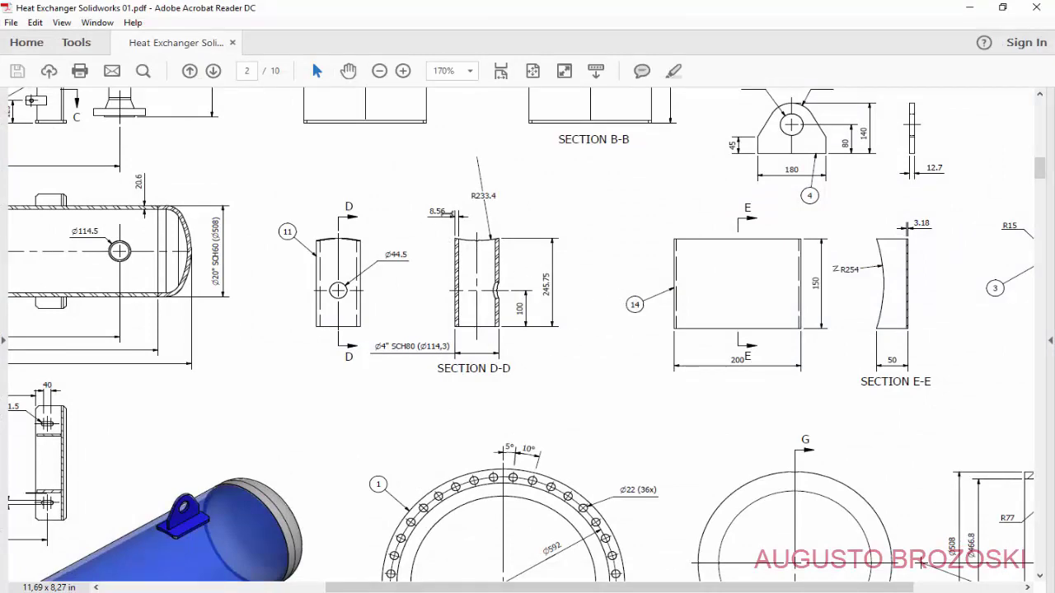
# Step: Set the outer circle's diameter to 114.3
pyautogui.click(969, 7)
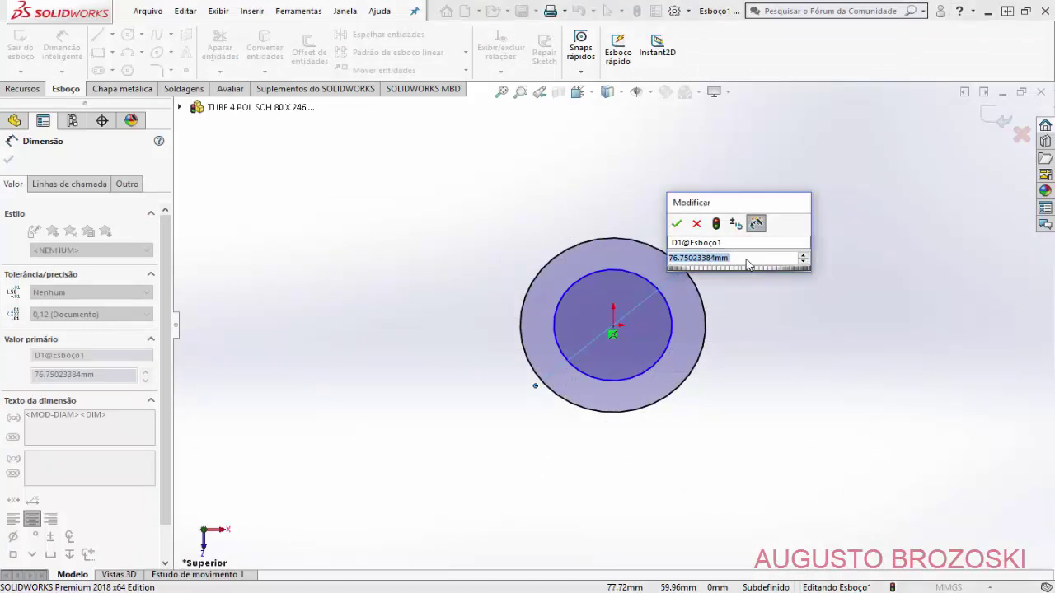
pyautogui.write('114.')
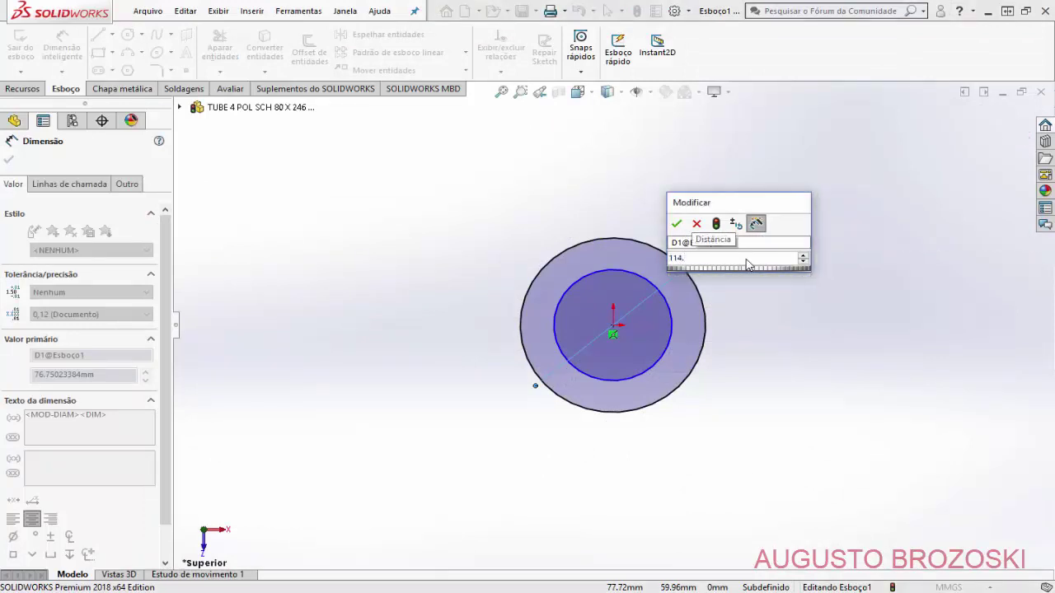
pyautogui.write('3')
pyautogui.press('Return')
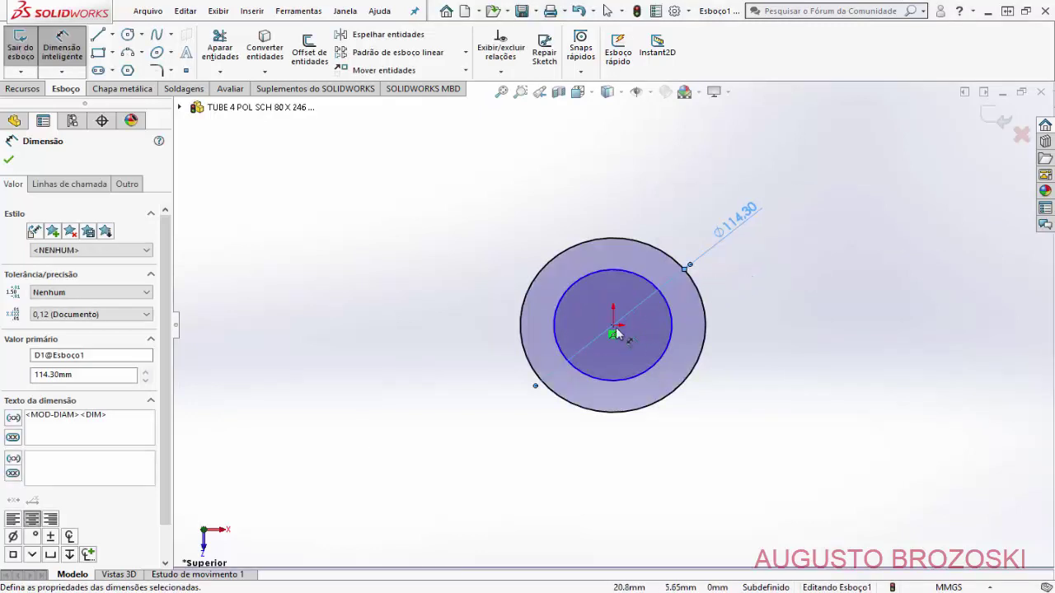
# Step: Dimension the wall between the two circles as 8.56, checking the value in the drawing
pyautogui.click(556, 320)
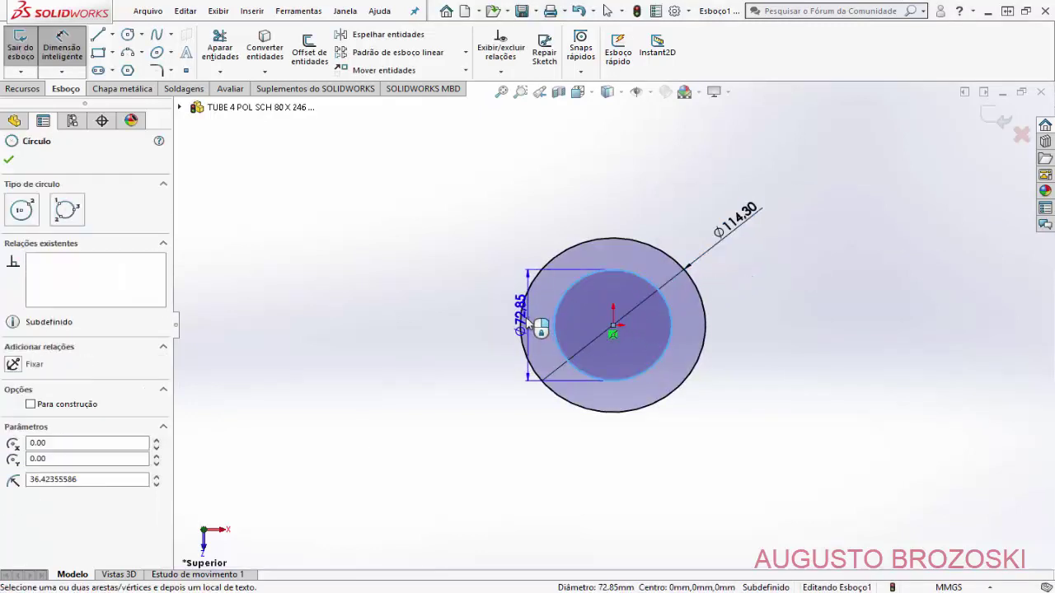
pyautogui.click(522, 323)
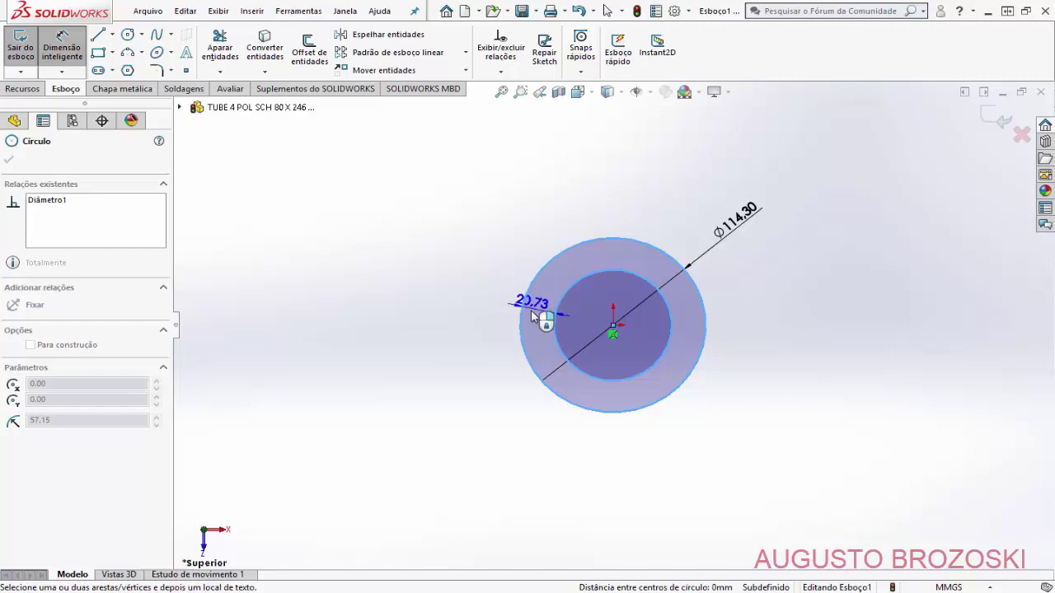
pyautogui.click(544, 311)
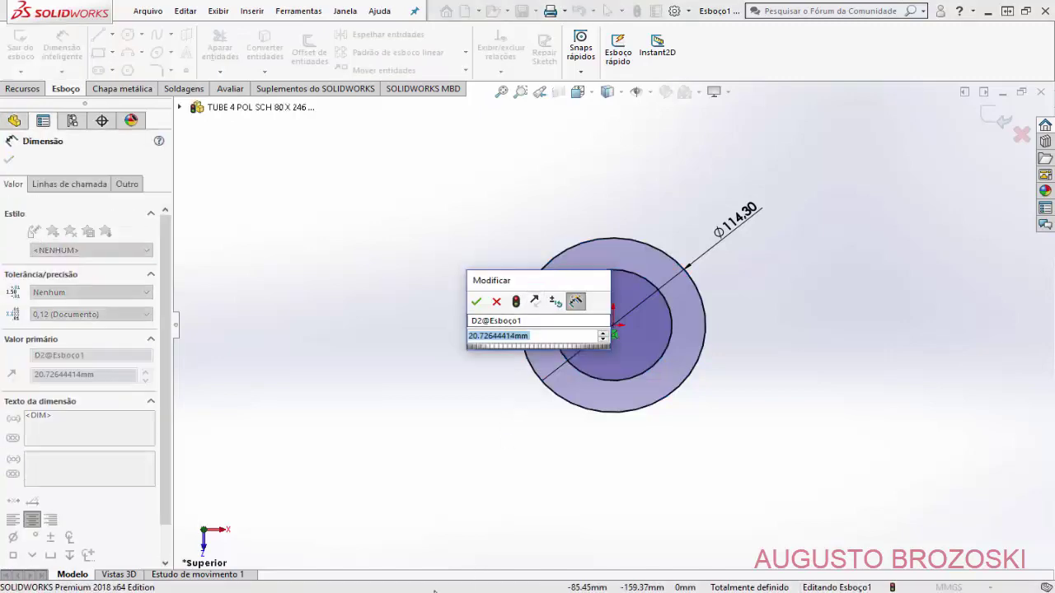
pyautogui.hotkey('alt', 'Tab')
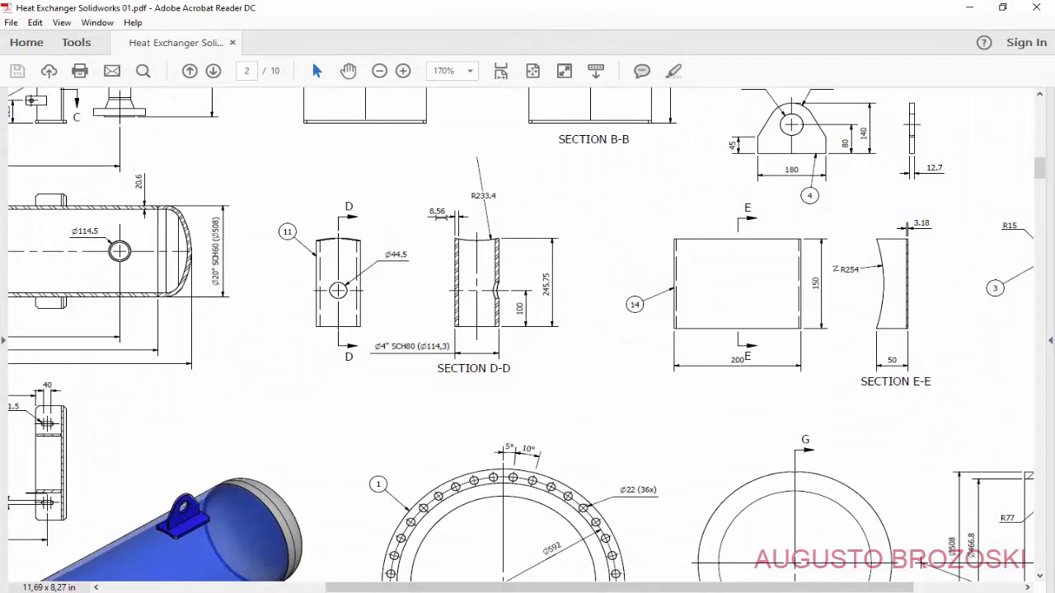
pyautogui.click(969, 8)
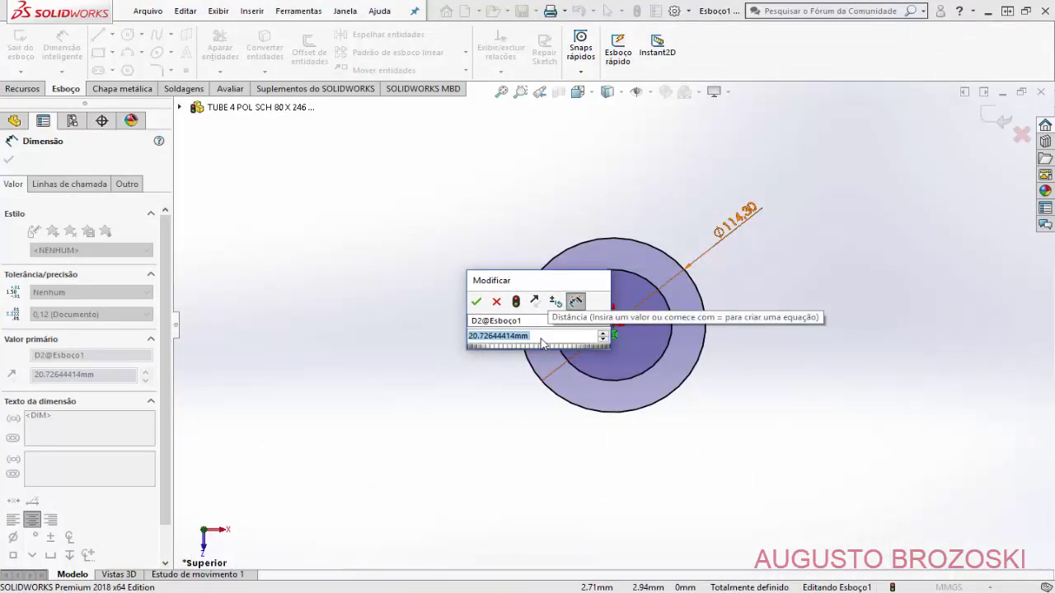
pyautogui.write('8.56')
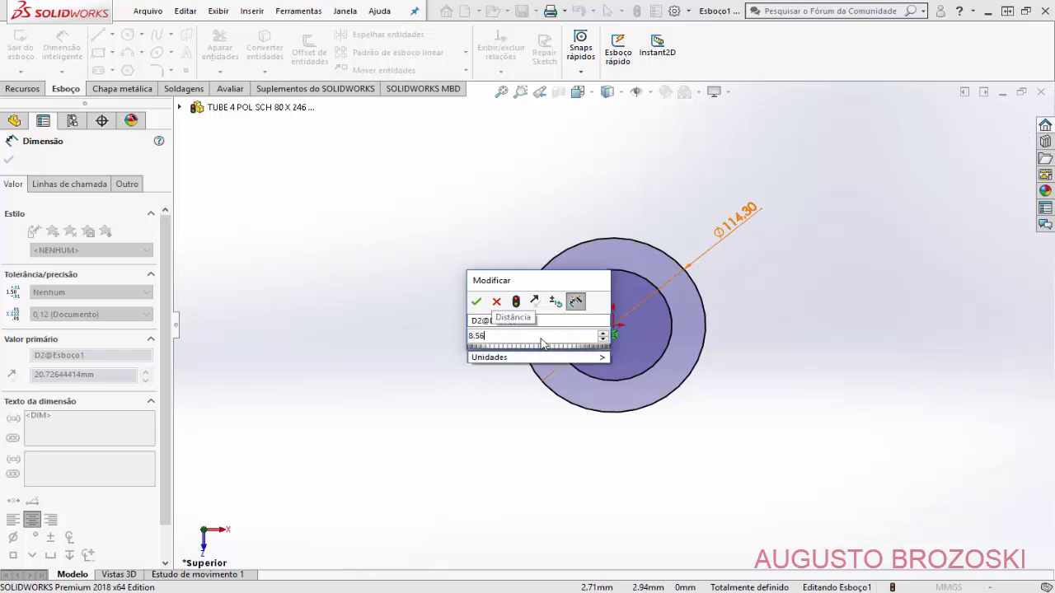
pyautogui.press('Return')
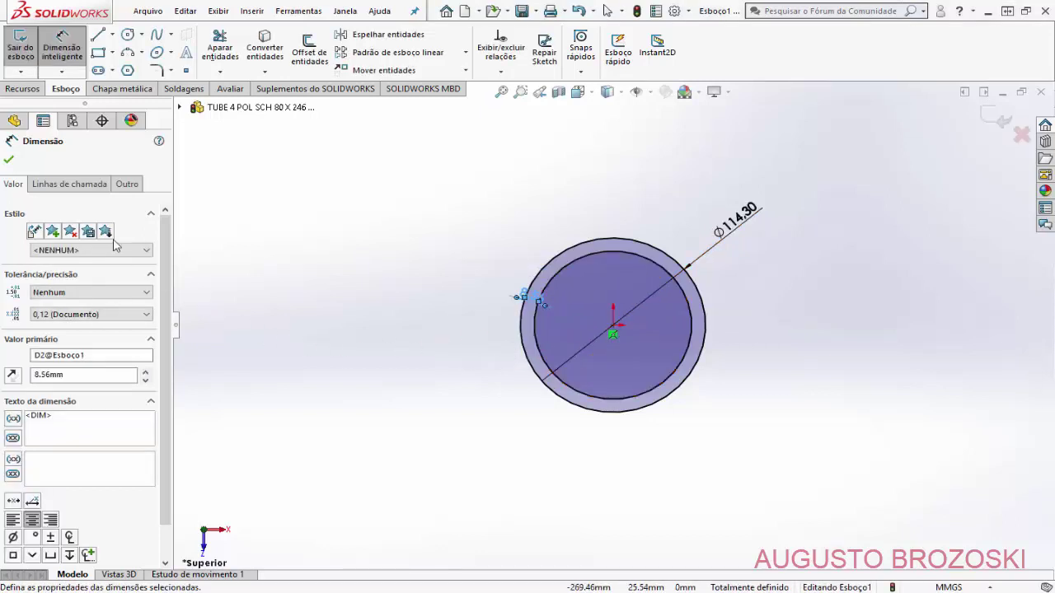
pyautogui.click(9, 159)
pyautogui.press('Escape')
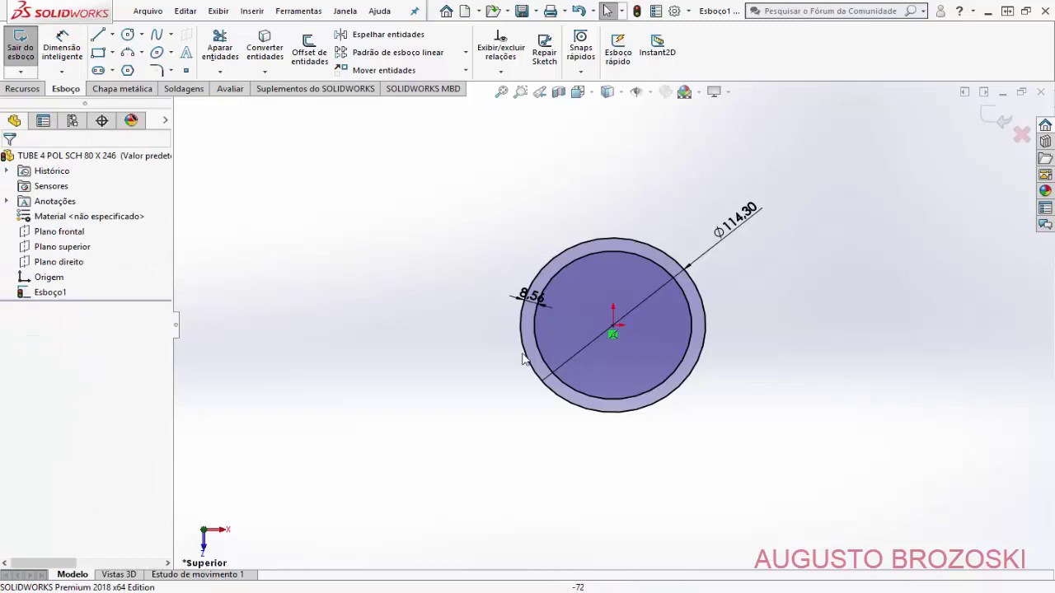
# Step: Exit the sketch and switch to the isometric view
pyautogui.click(1001, 122)
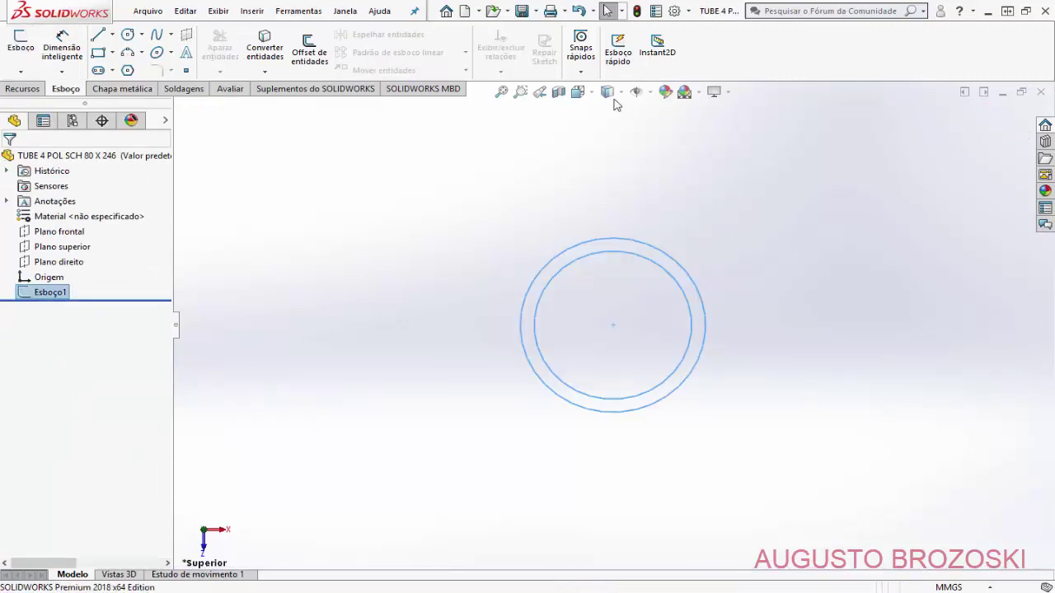
pyautogui.click(579, 91)
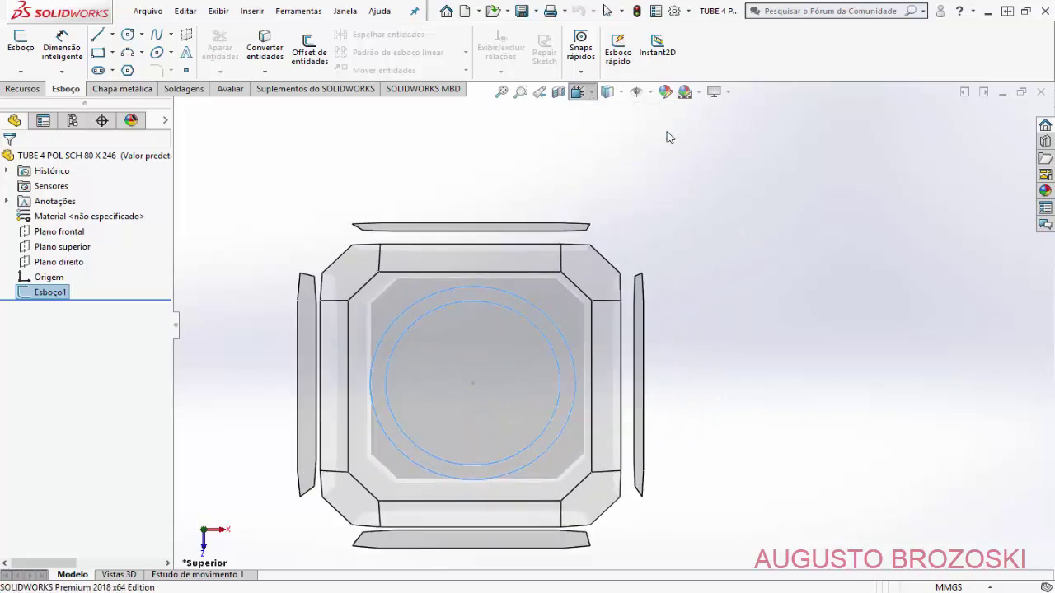
pyautogui.hotkey('ctrl', '7')
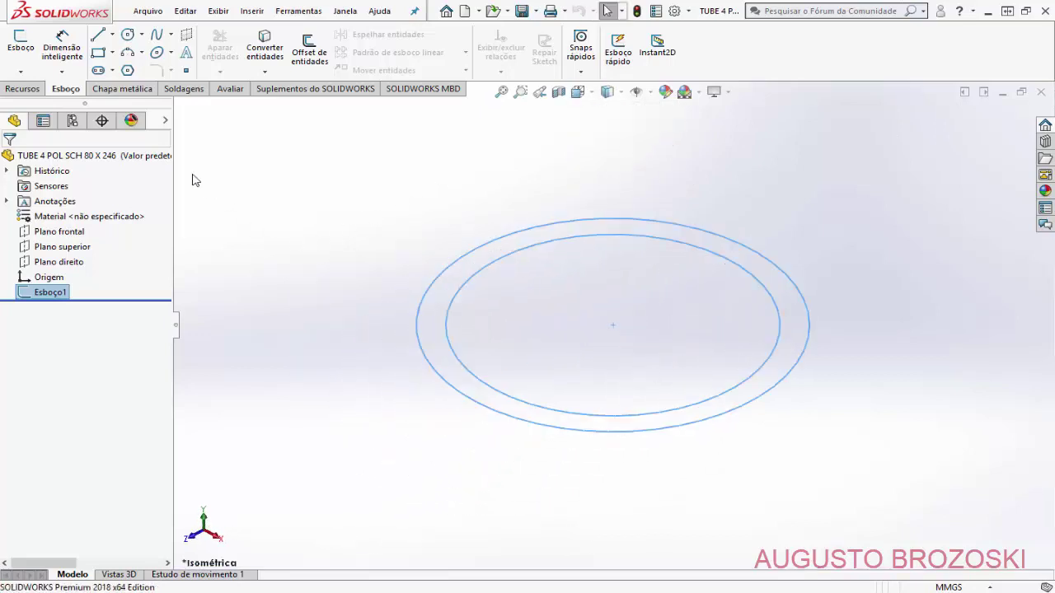
# Step: Extrude the ring sketch 245.75 mm with Extruded Boss/Base, as given in the drawing
pyautogui.click(23, 89)
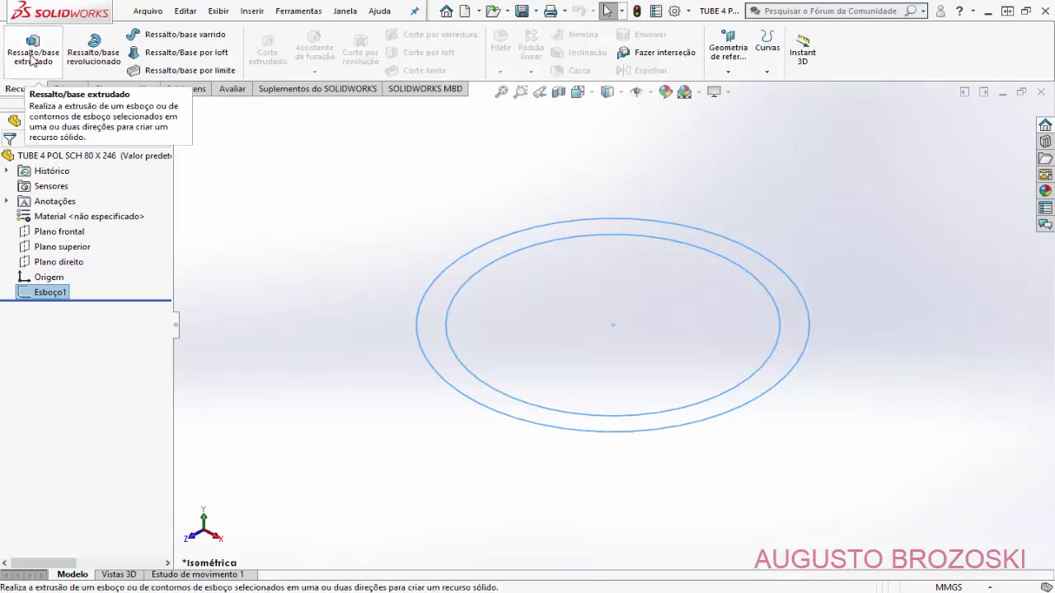
pyautogui.click(31, 55)
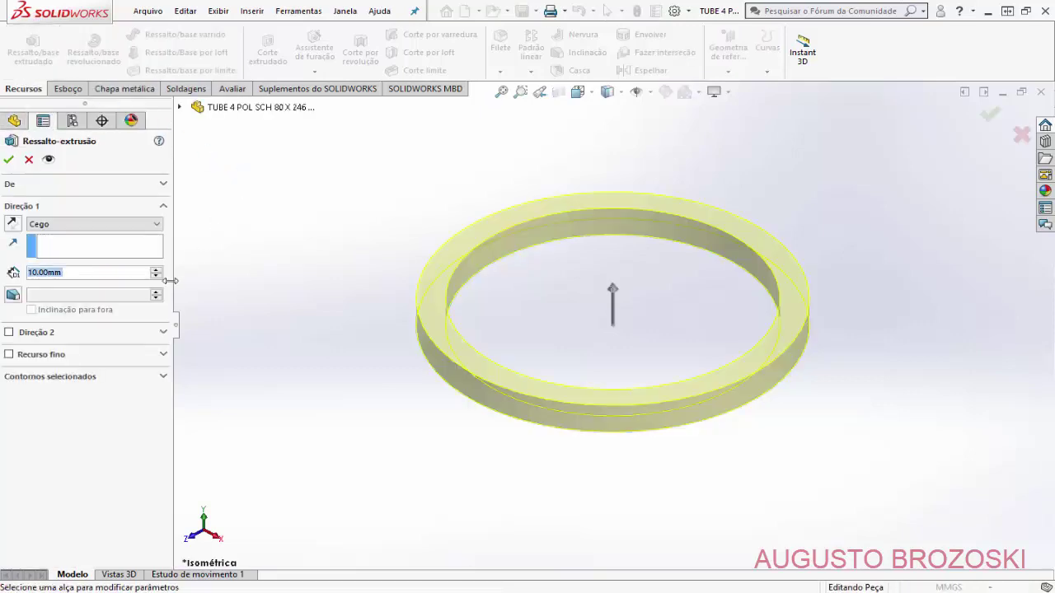
pyautogui.click(428, 584)
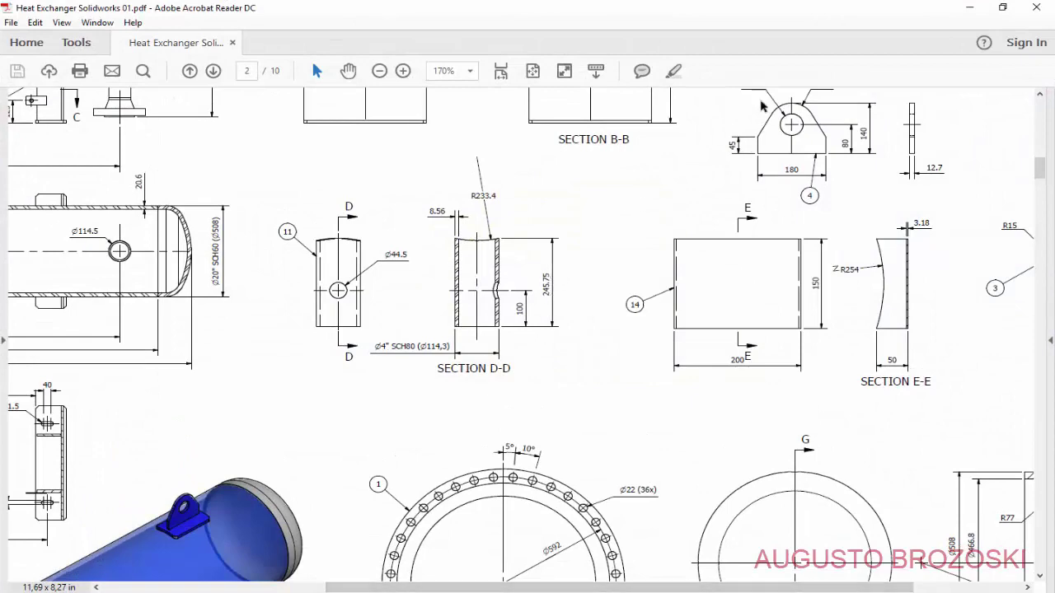
pyautogui.click(969, 8)
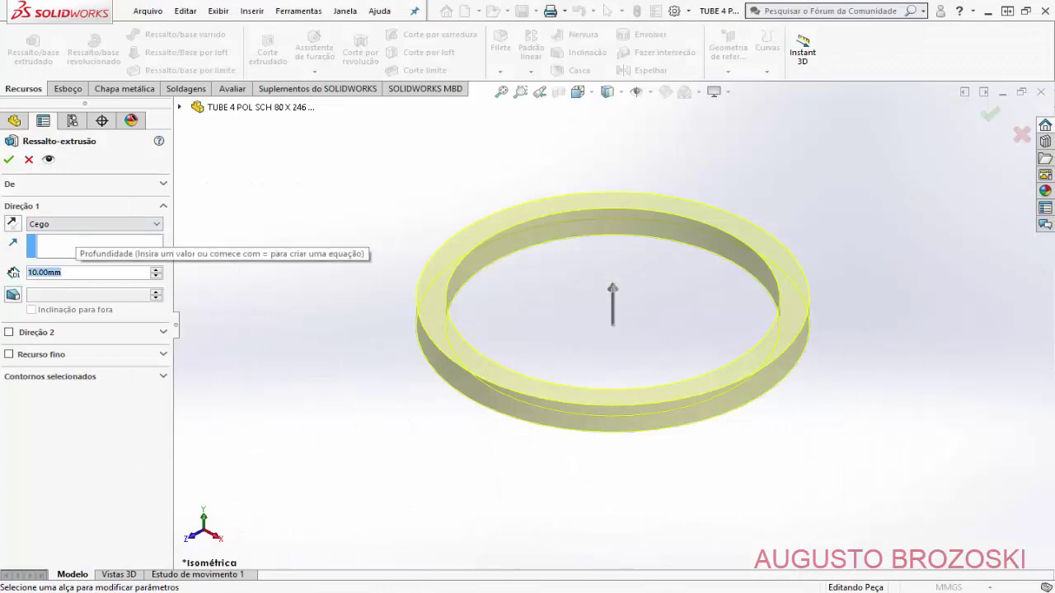
pyautogui.write('245')
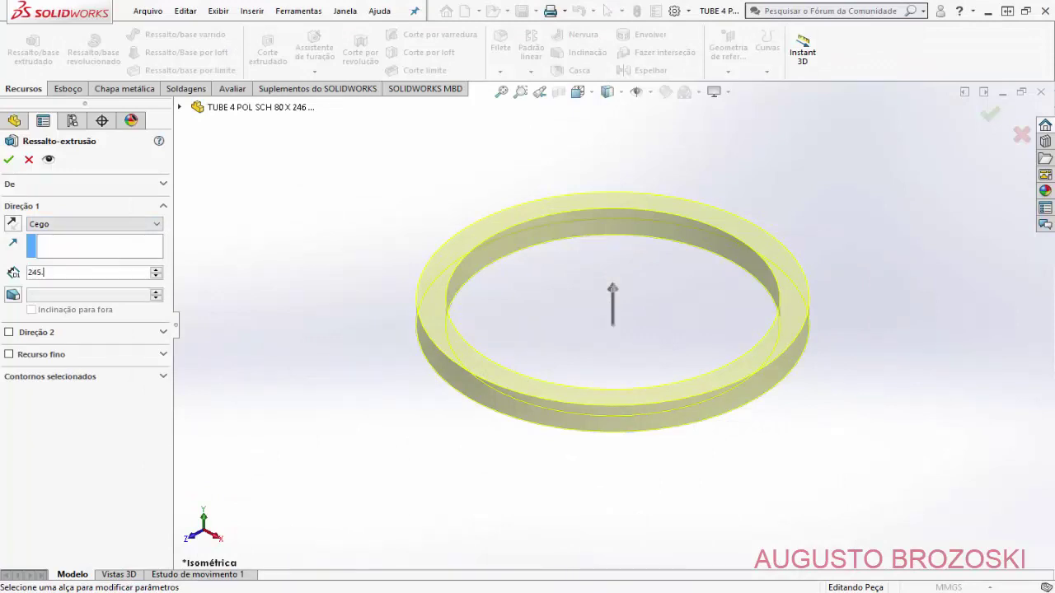
pyautogui.write('.75')
pyautogui.press('Return')
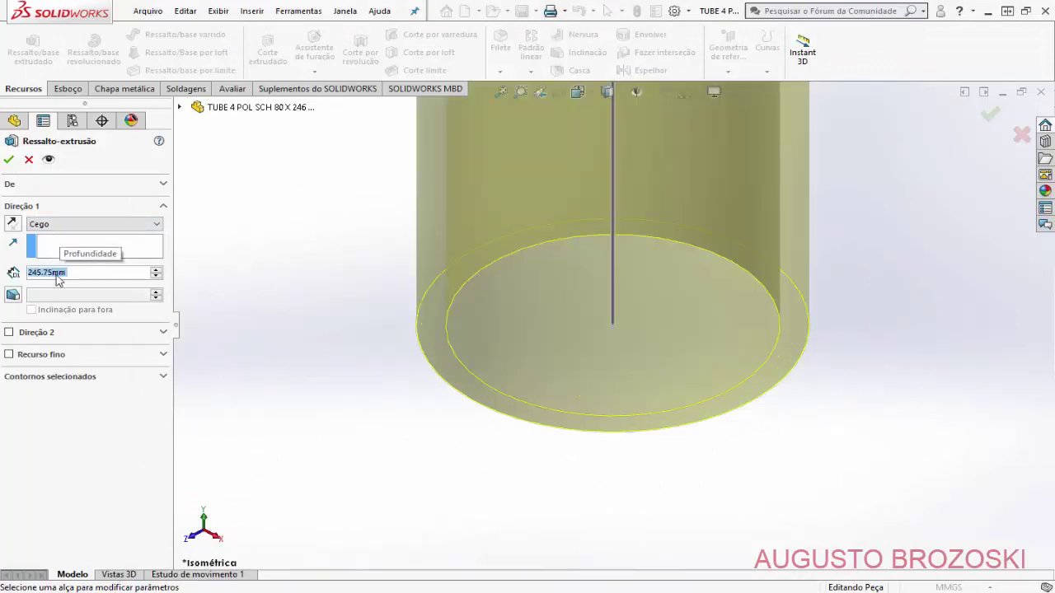
pyautogui.click(578, 92)
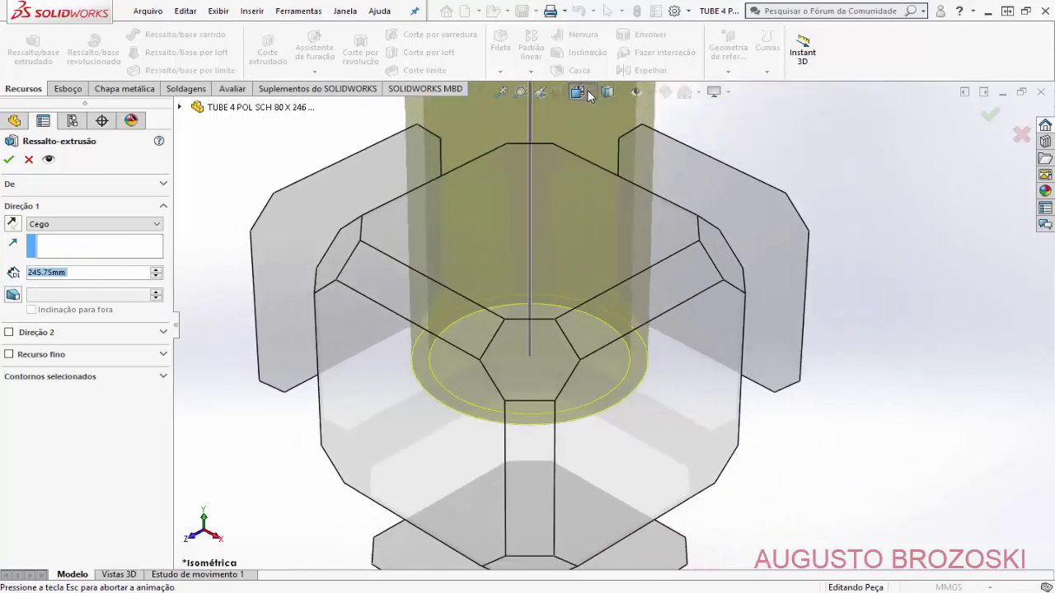
pyautogui.click(662, 130)
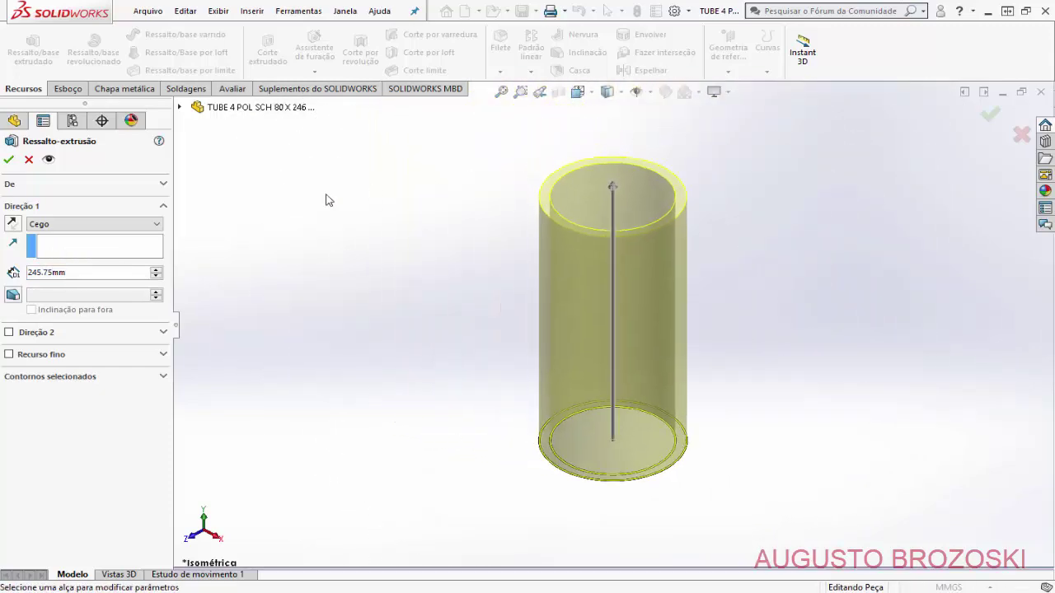
pyautogui.click(8, 160)
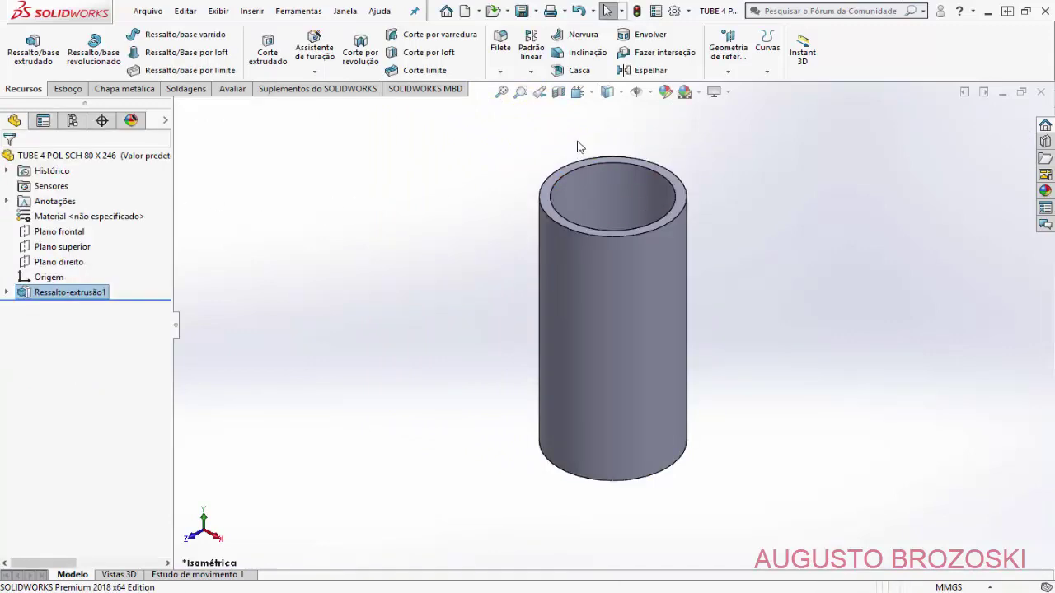
pyautogui.click(578, 92)
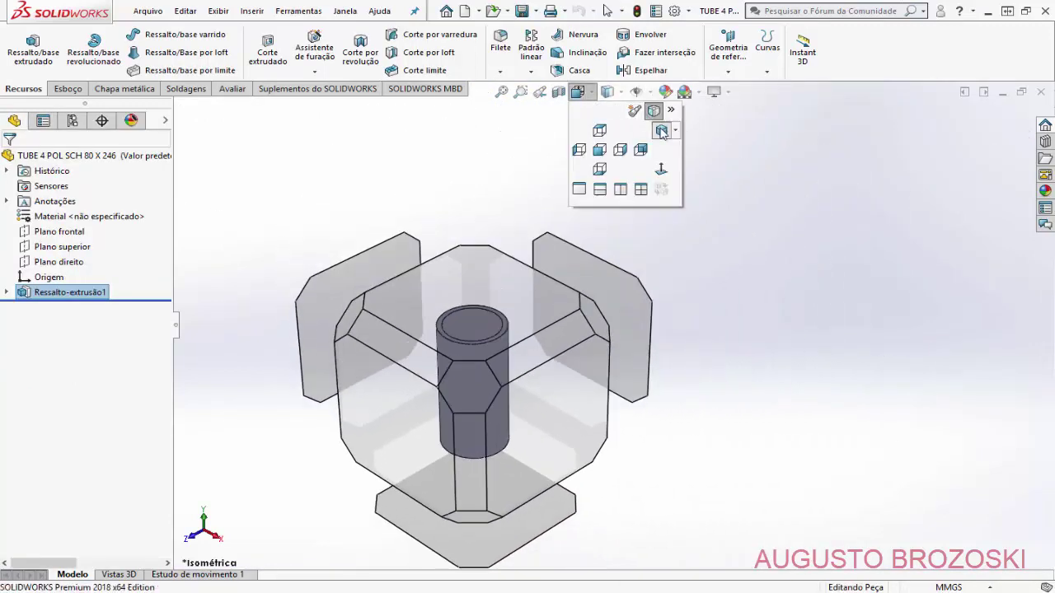
# Step: Refit the view, save the tube part, and minimize the drawing PDF
pyautogui.click(662, 130)
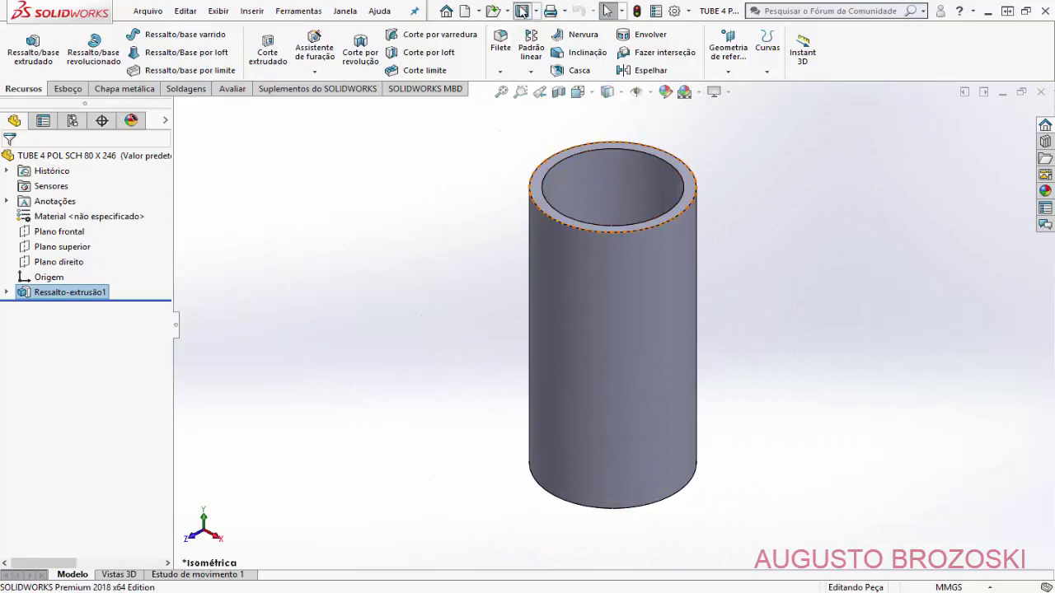
pyautogui.click(521, 11)
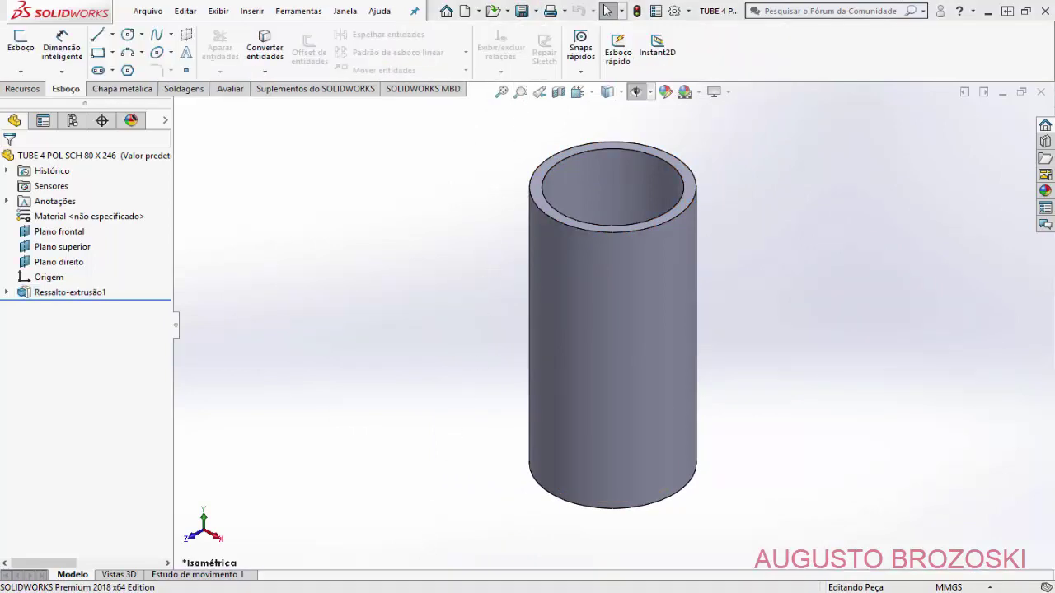
pyautogui.hotkey('alt', 'Tab')
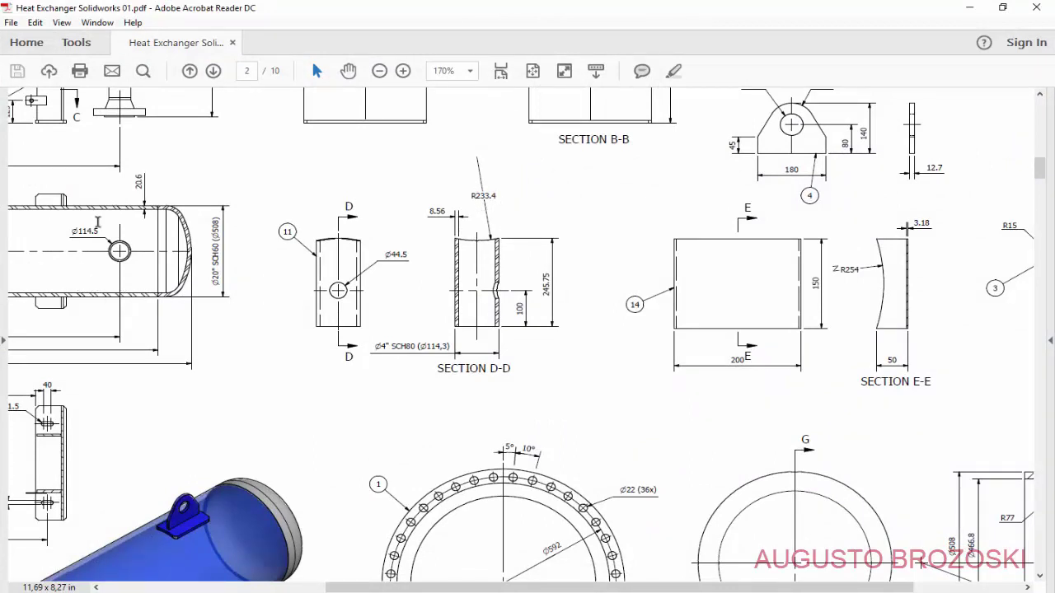
pyautogui.click(963, 12)
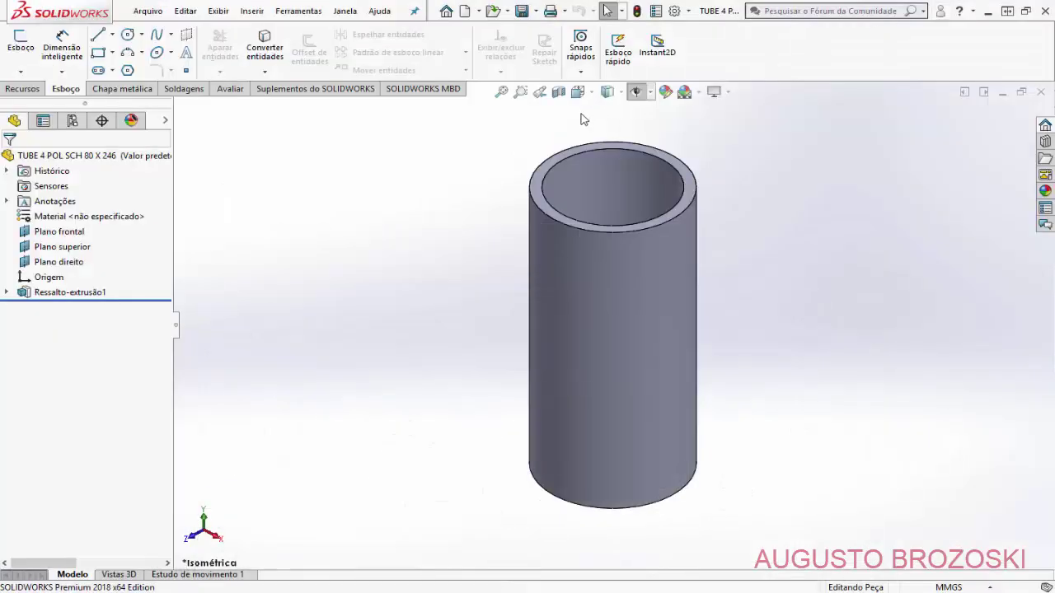
# Step: Turn on View Planes to show the front, top and right reference planes
pyautogui.click(636, 92)
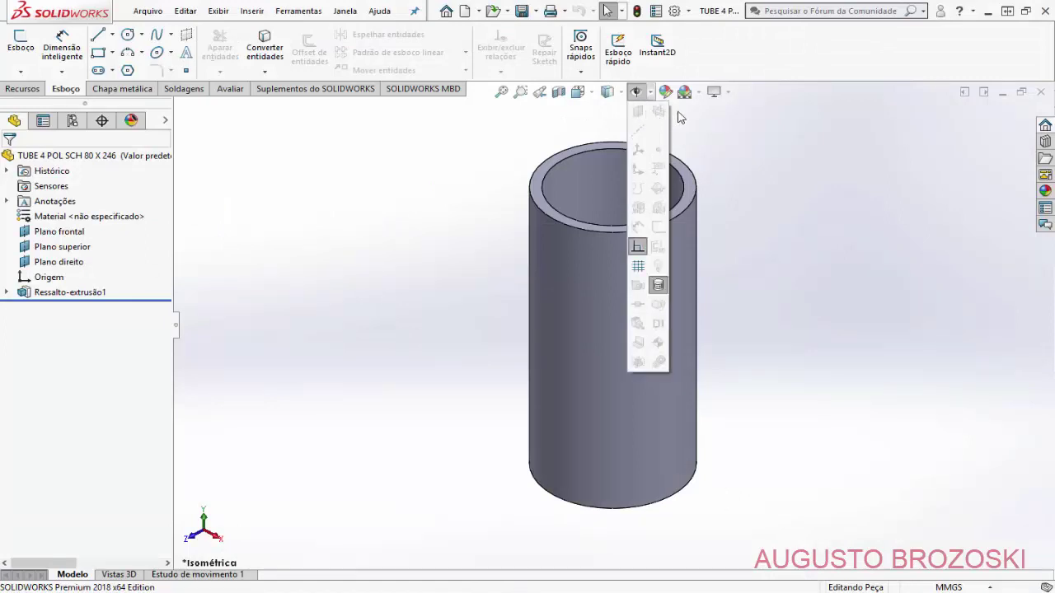
pyautogui.click(635, 93)
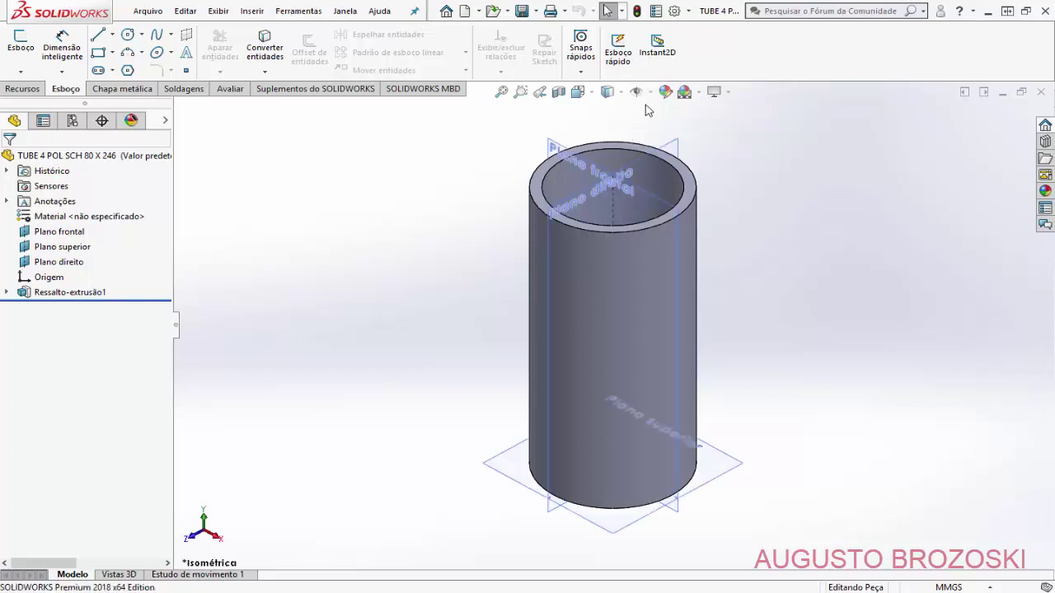
pyautogui.click(650, 91)
# Step: Start a new sketch on Plano frontal and set the view Normal To it
pyautogui.click(23, 43)
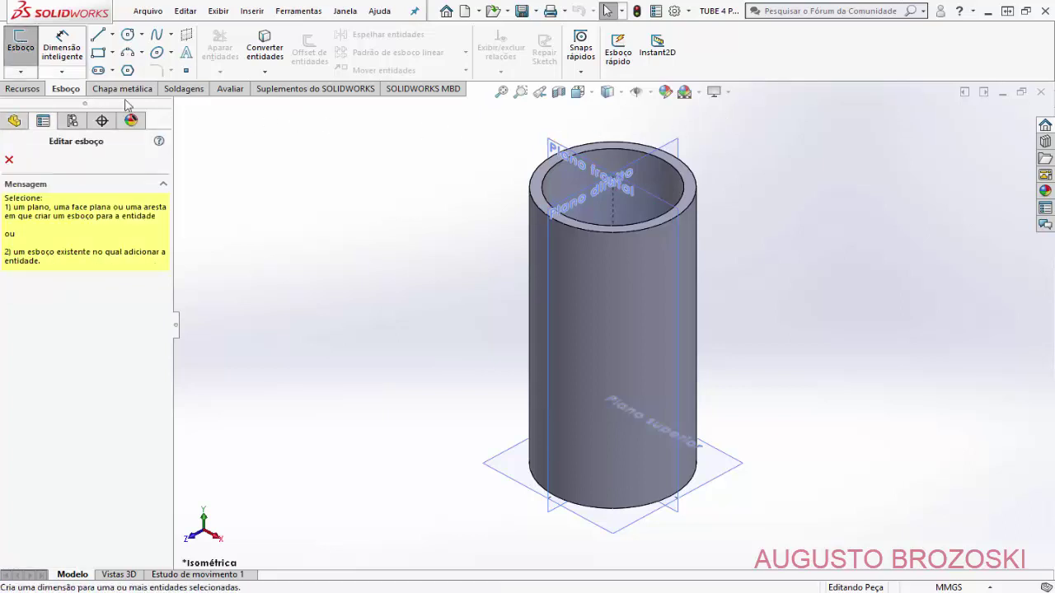
pyautogui.click(554, 148)
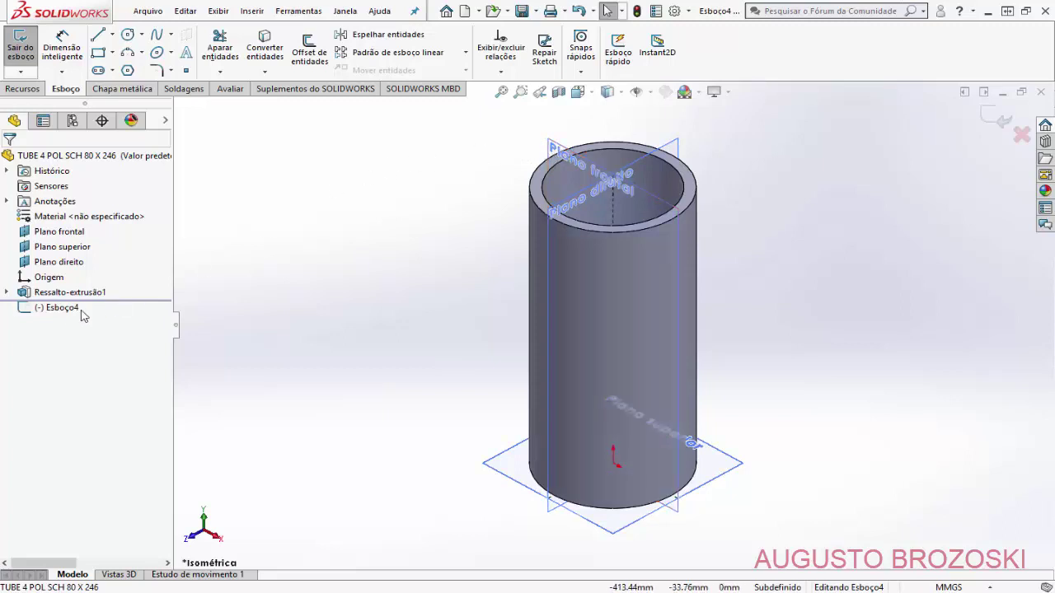
pyautogui.rightClick(65, 309)
pyautogui.click(99, 288)
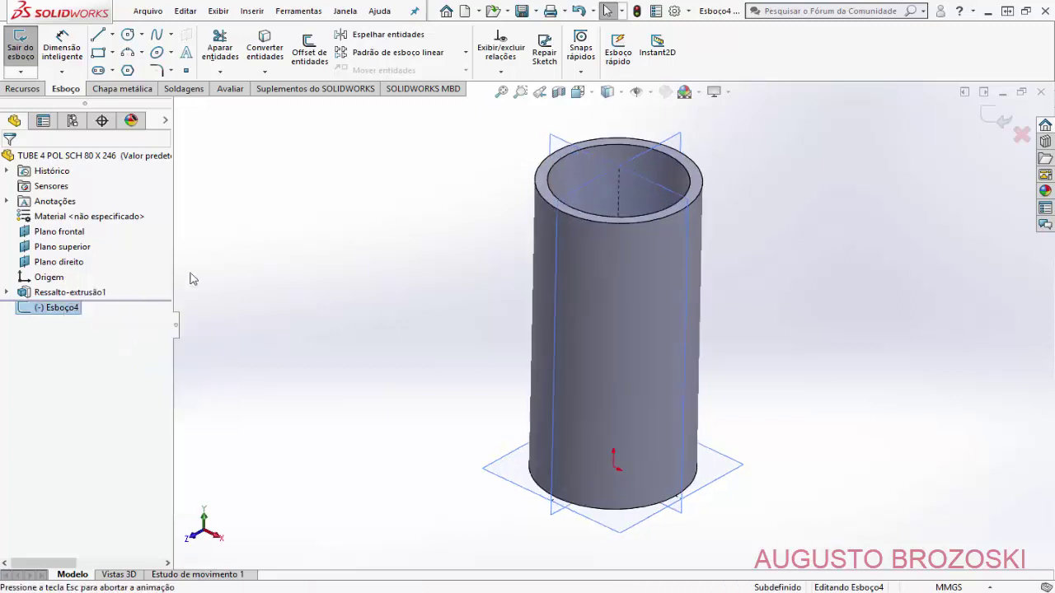
# Step: Hide the reference planes and apply a section view through the front plane
pyautogui.click(635, 93)
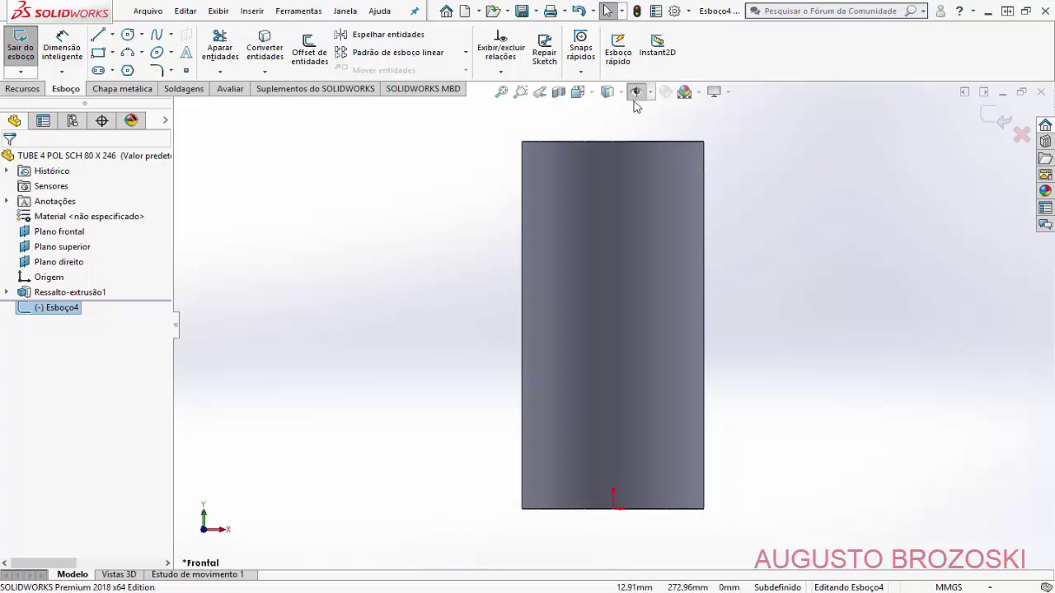
pyautogui.click(558, 92)
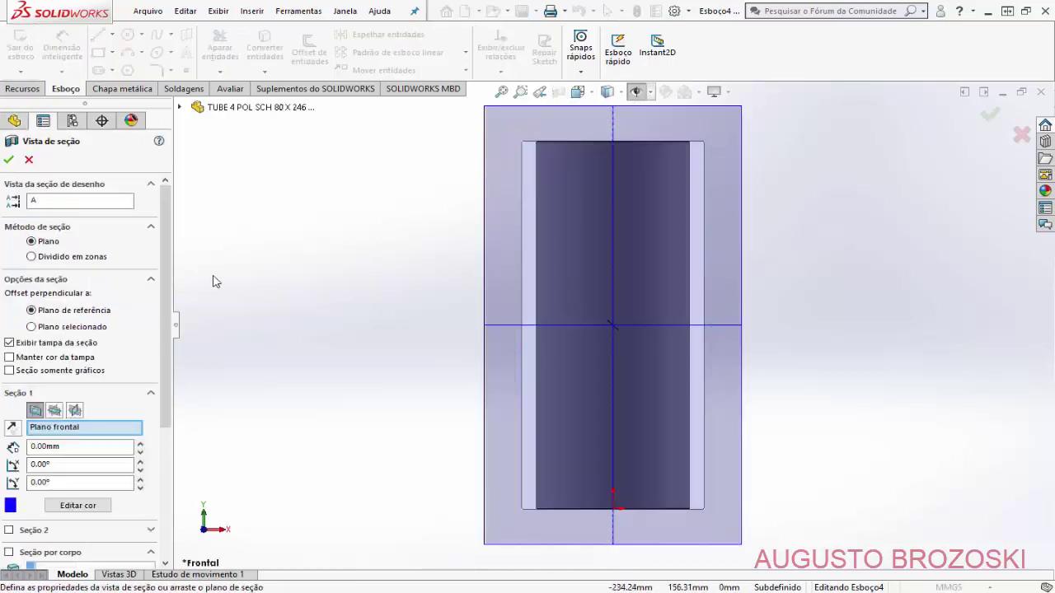
pyautogui.click(9, 159)
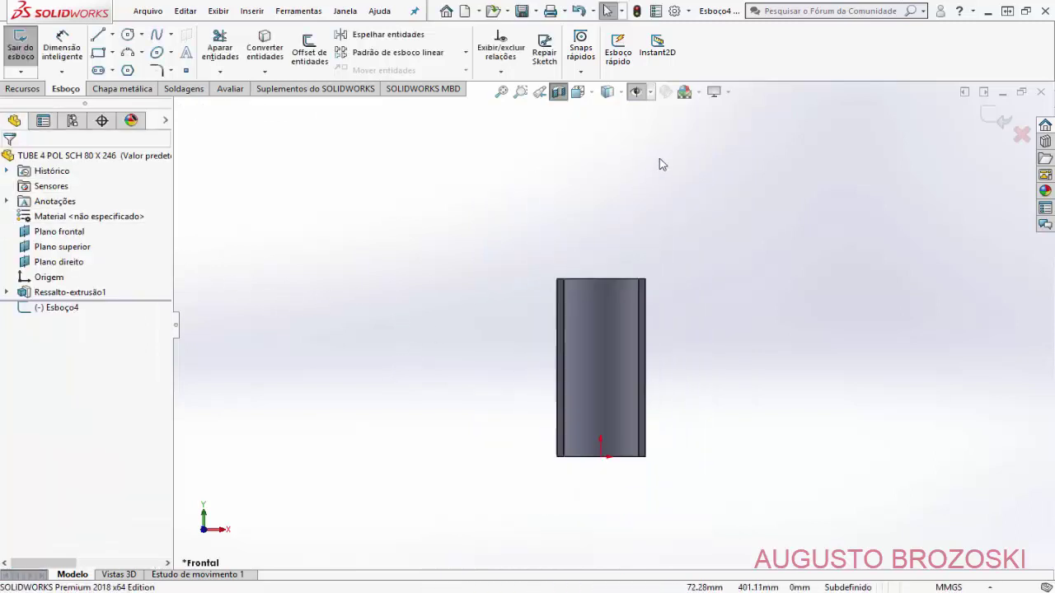
# Step: Convert the tube's top edge into a sketch line with Convert Entities
pyautogui.click(262, 57)
pyautogui.scroll(-4, 497, 332)
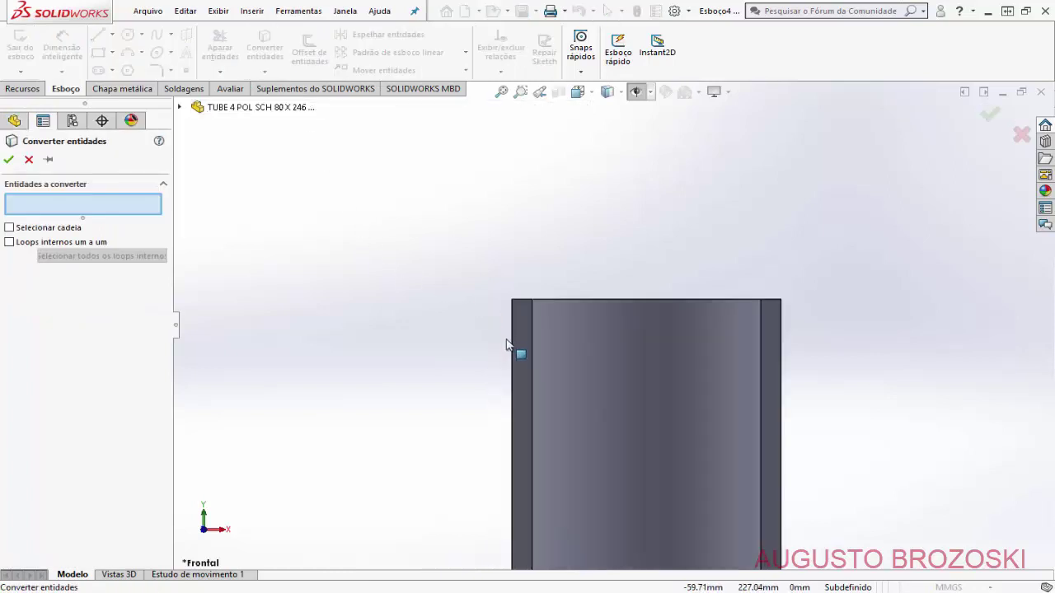
pyautogui.click(532, 294)
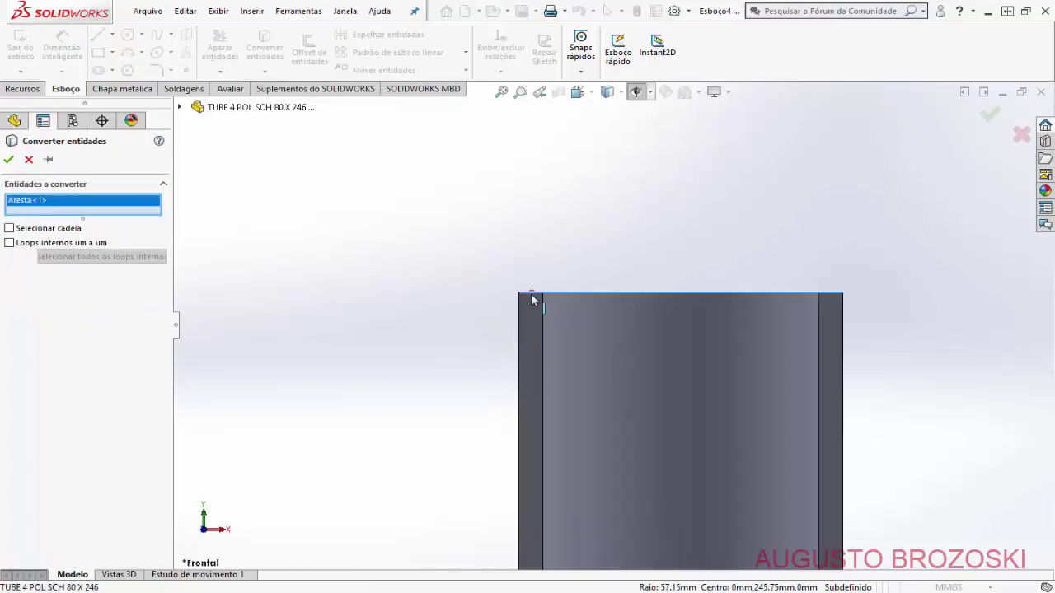
pyautogui.click(8, 162)
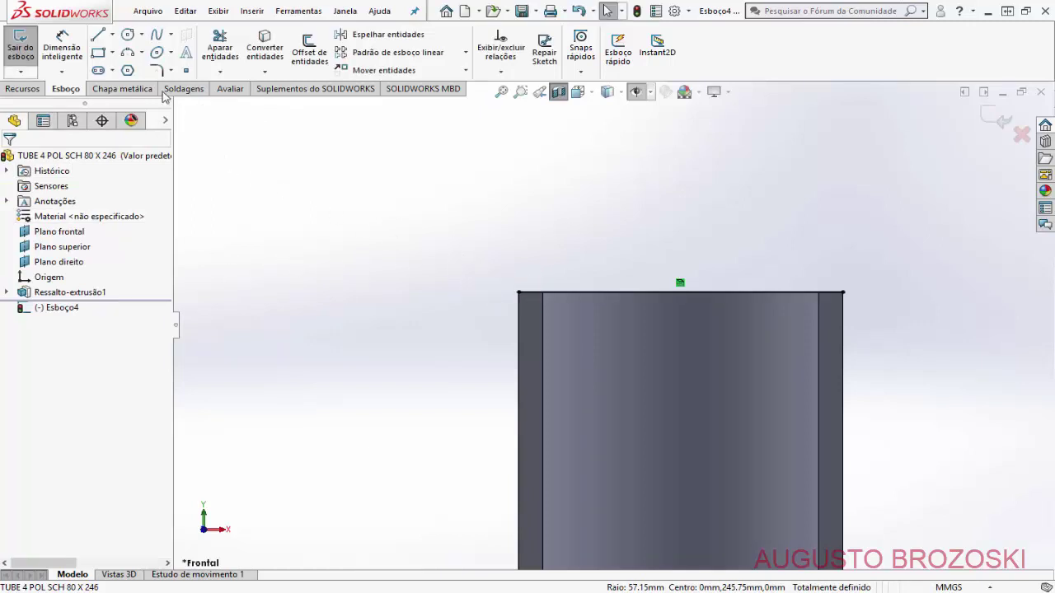
# Step: Draw a circle centred above the tube passing through its top-left corner
pyautogui.scroll(3, 325, 283)
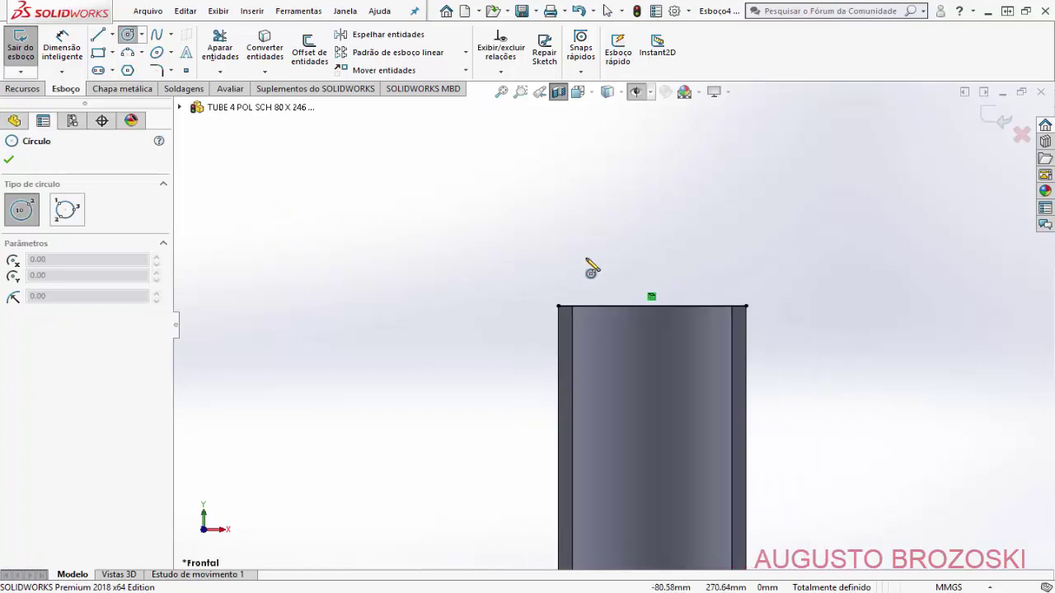
pyautogui.click(652, 143)
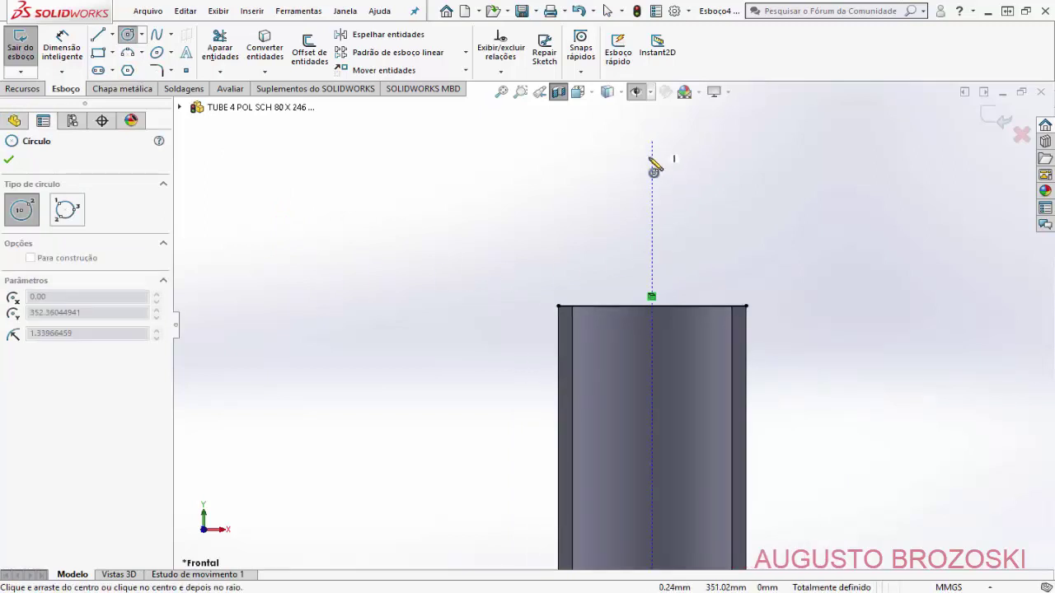
pyautogui.click(559, 309)
pyautogui.scroll(2, 398, 326)
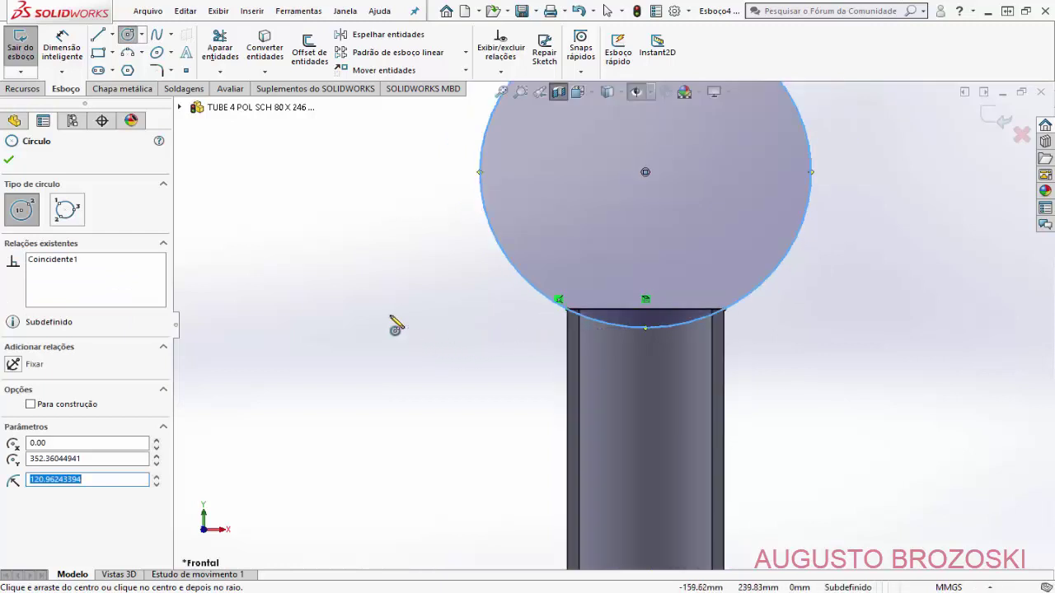
pyautogui.press('Escape')
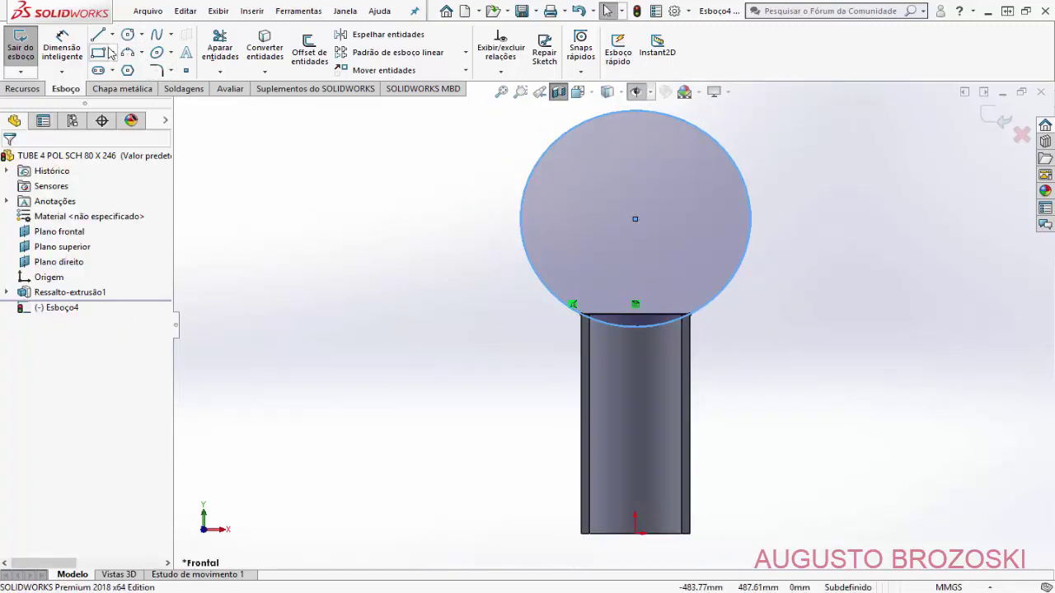
# Step: Dimension the circle's diameter as 233.4*2 (466.80 mm) from the drawing's R233.4
pyautogui.click(61, 47)
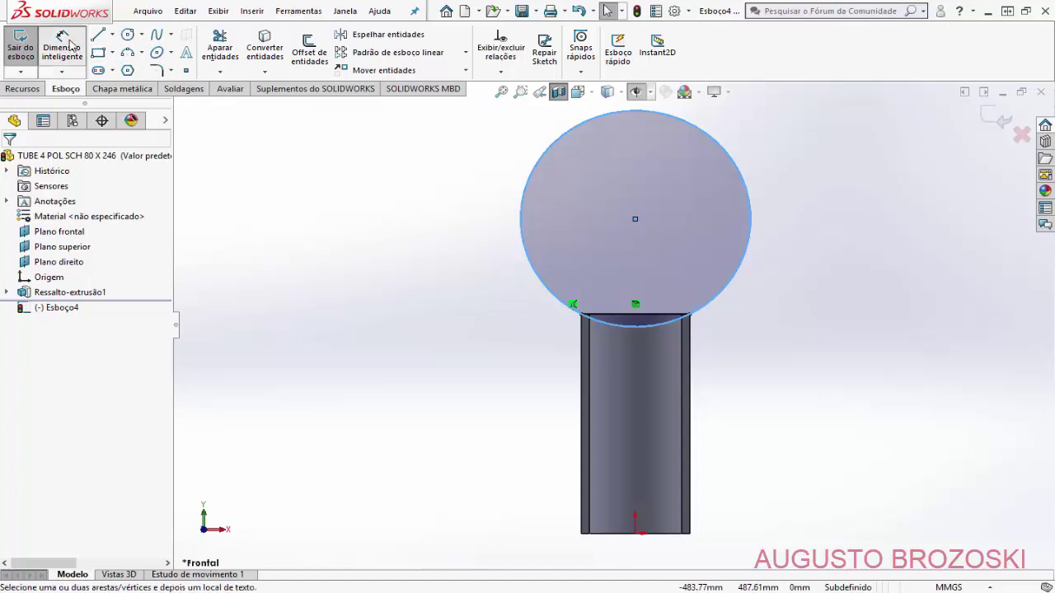
pyautogui.click(533, 273)
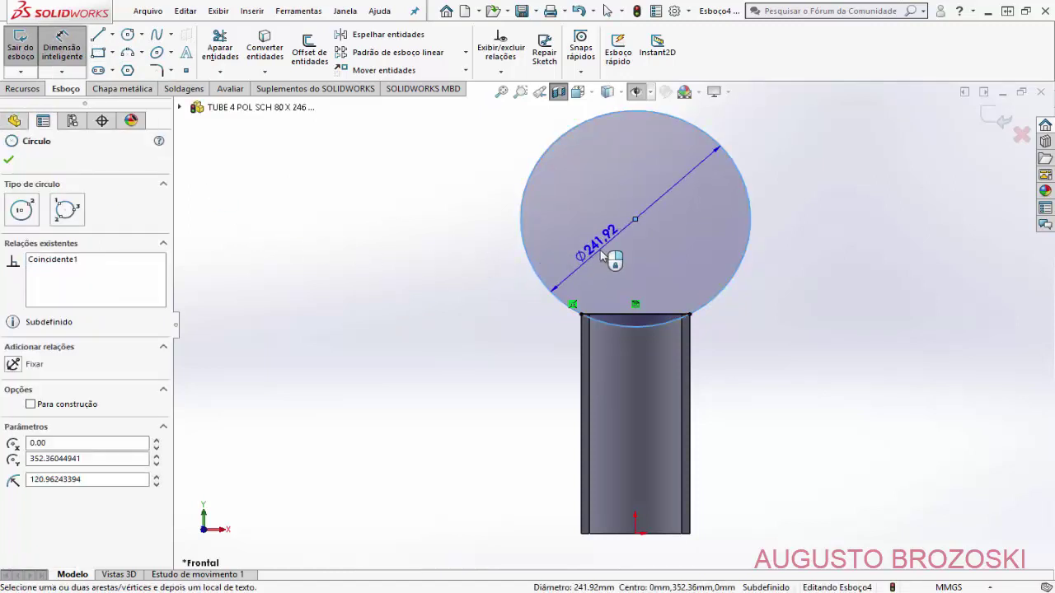
pyautogui.click(607, 258)
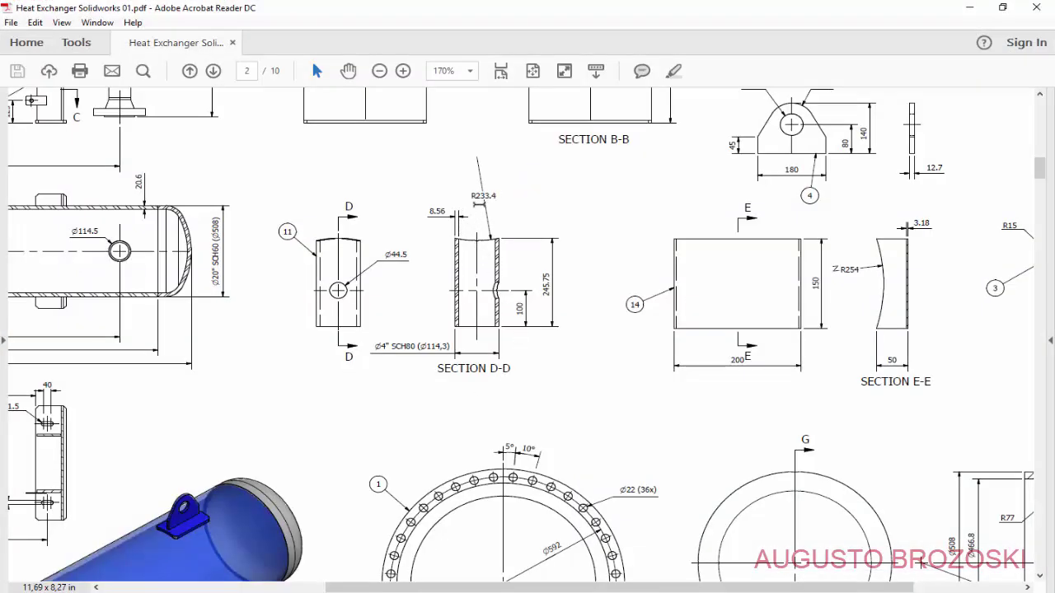
pyautogui.click(971, 9)
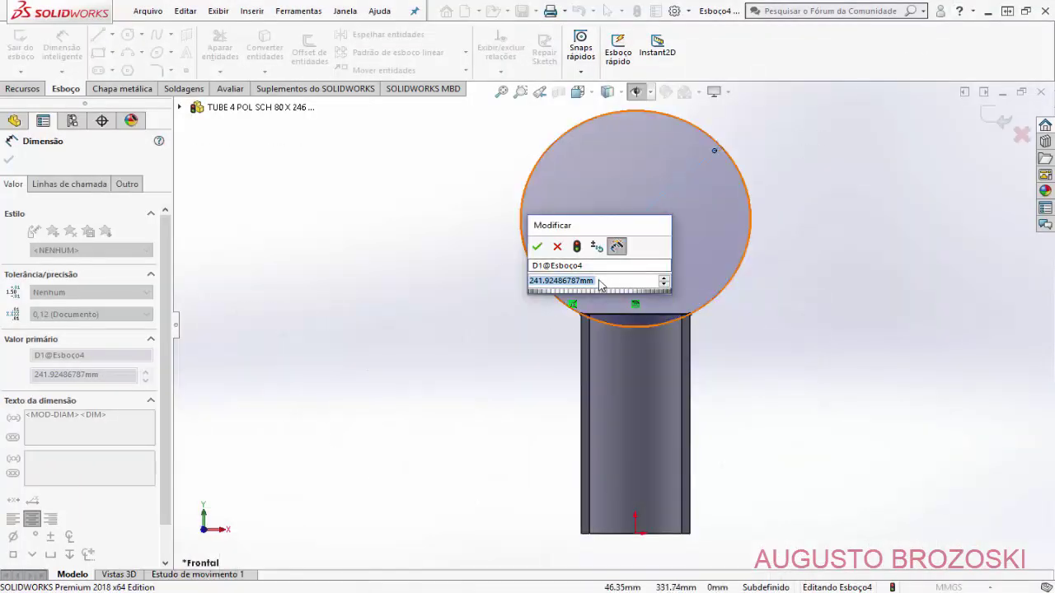
pyautogui.write('23')
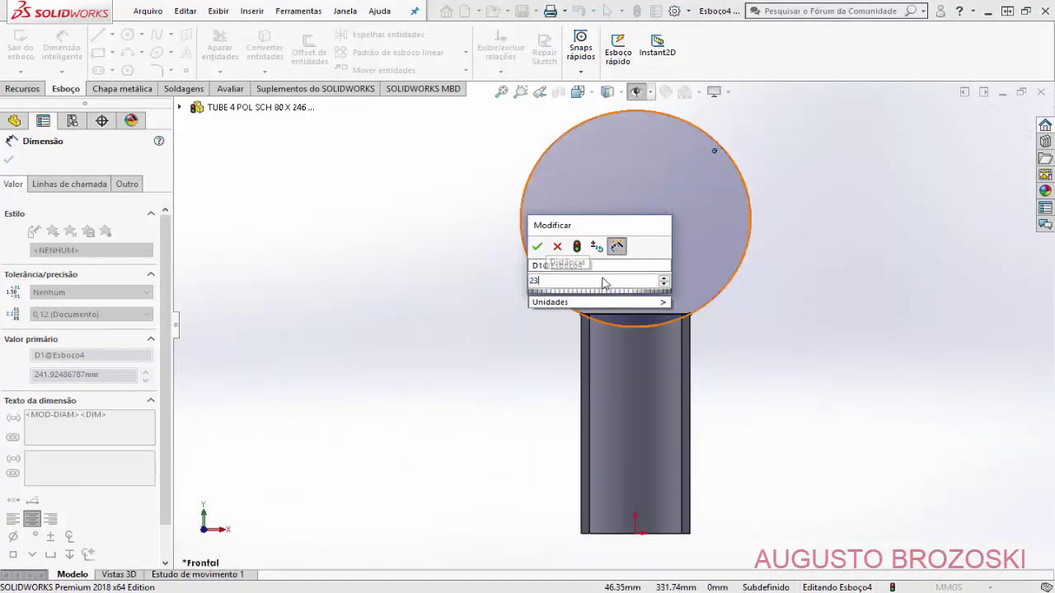
pyautogui.write('3.4')
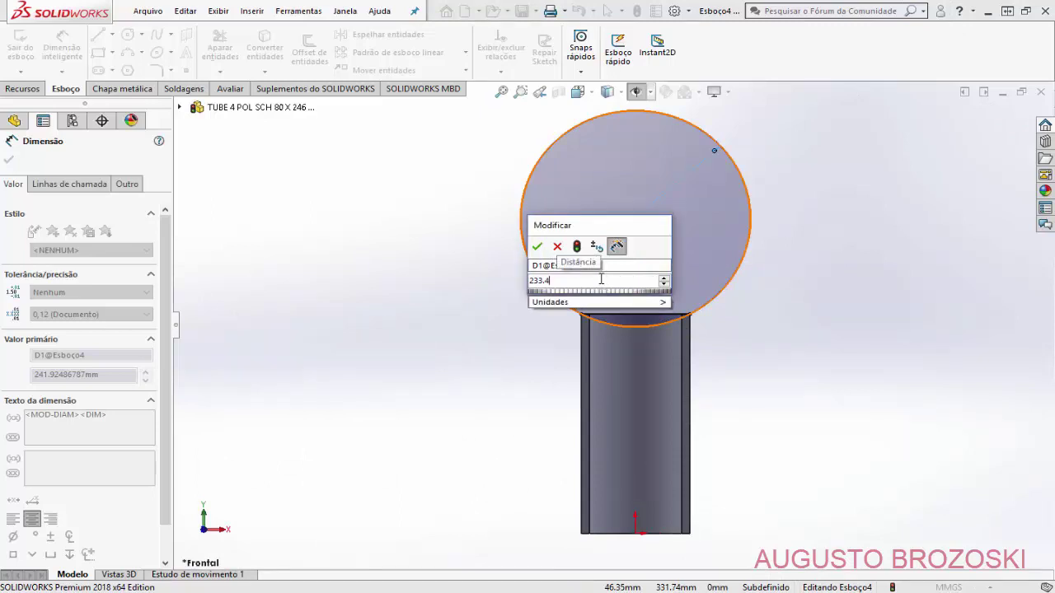
pyautogui.write('*')
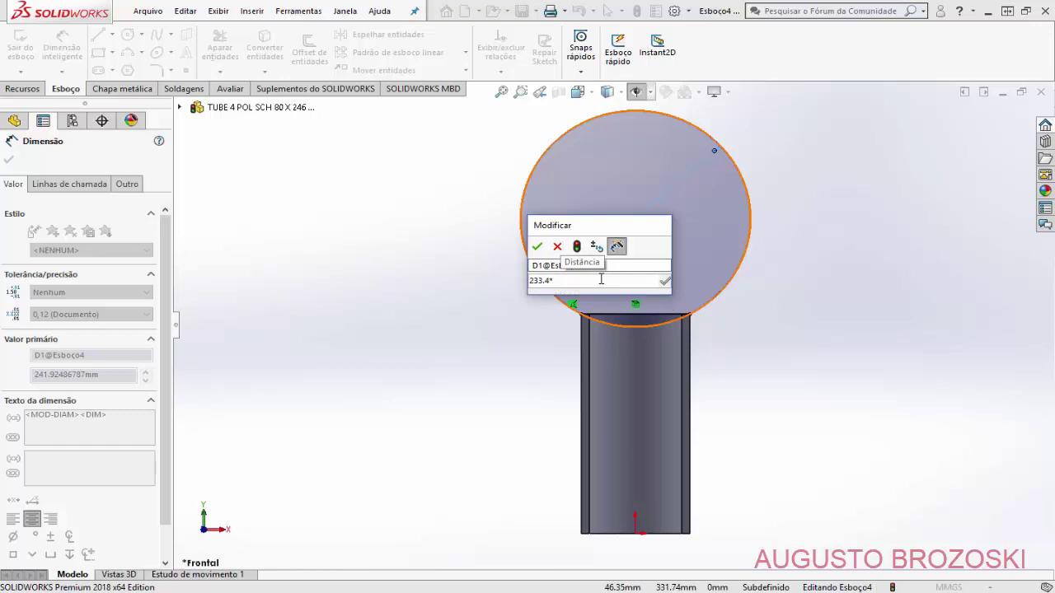
pyautogui.write('2')
pyautogui.press('Return')
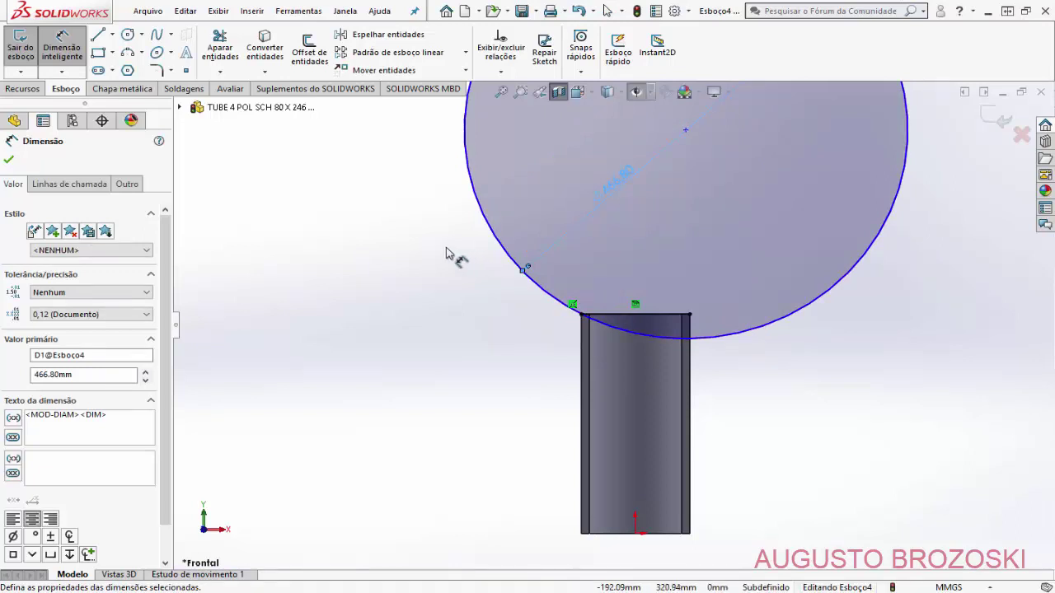
pyautogui.press('Escape')
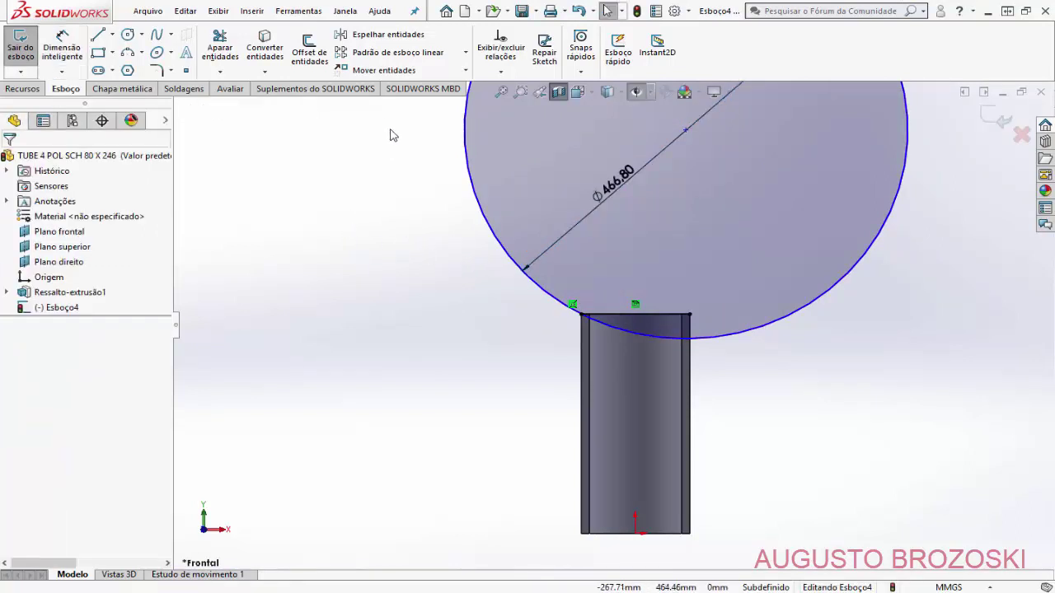
# Step: Select the circle's centre point with the origin to relate them, then close the settings
pyautogui.click(686, 132)
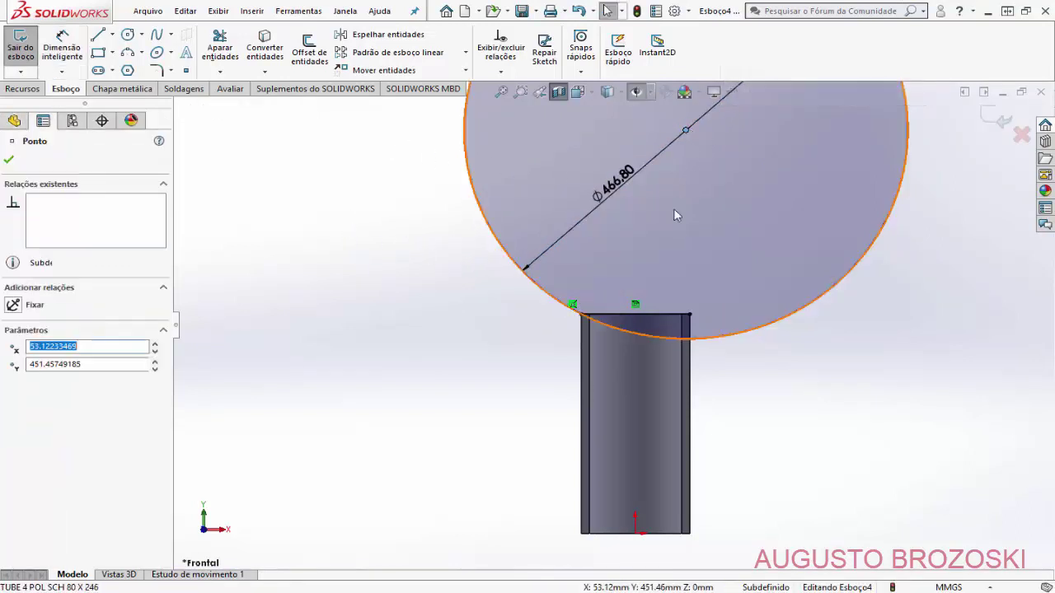
pyautogui.keyDown('ctrl'); pyautogui.click(635, 533); pyautogui.keyUp('ctrl')
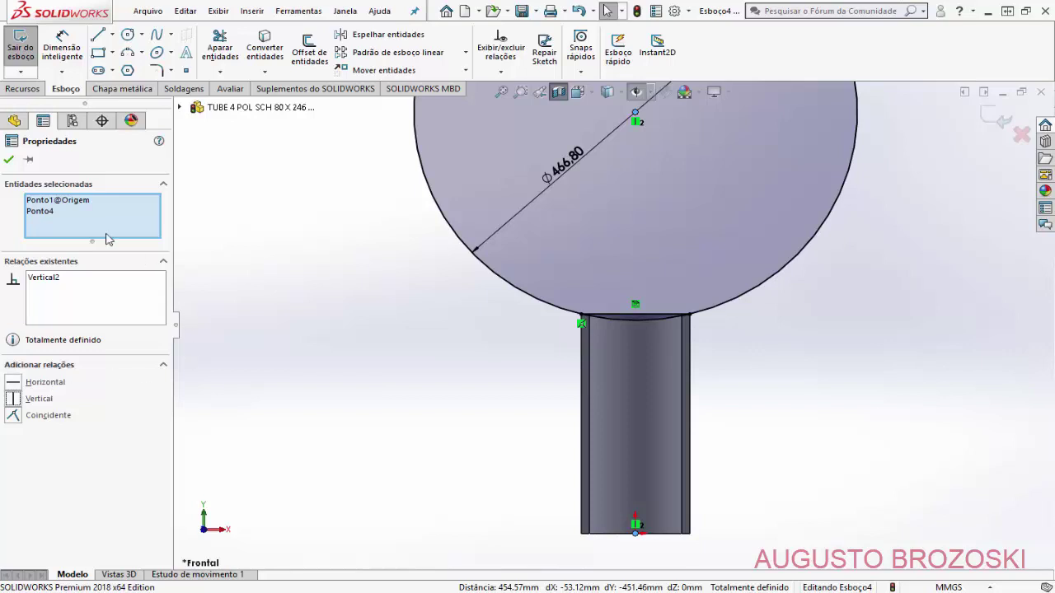
pyautogui.click(7, 160)
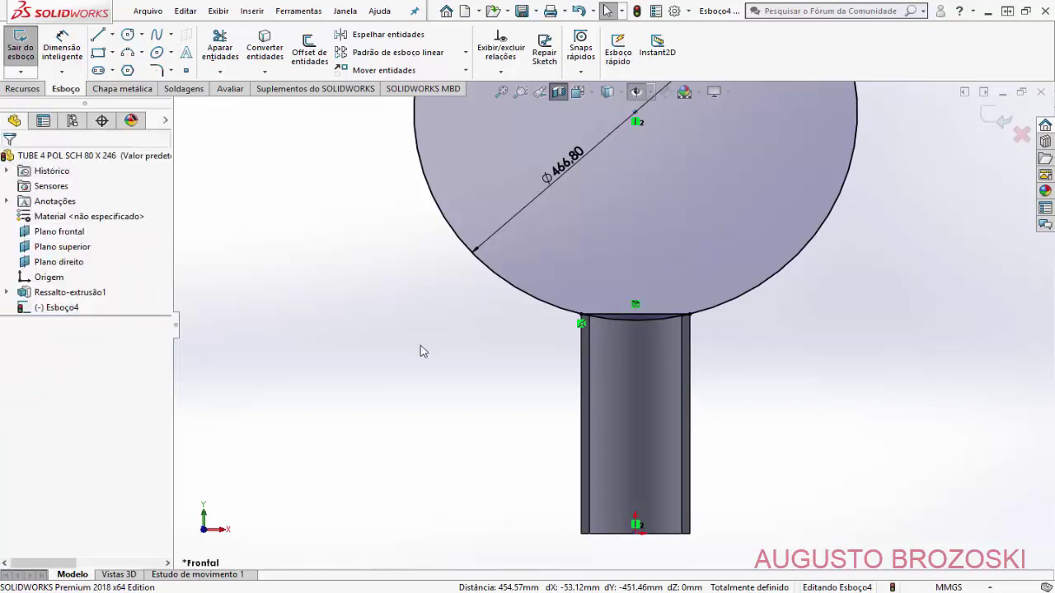
pyautogui.scroll(3, 436, 353)
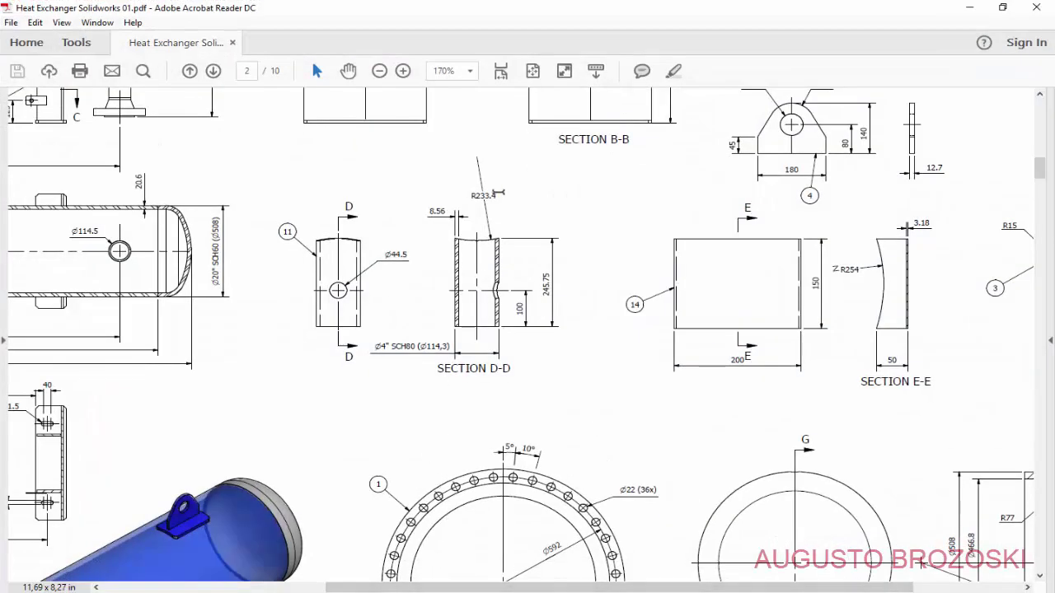
# Step: Scroll and pan the PDF to SECTION G-G, then minimize Acrobat
pyautogui.scroll(-3, 436, 332)
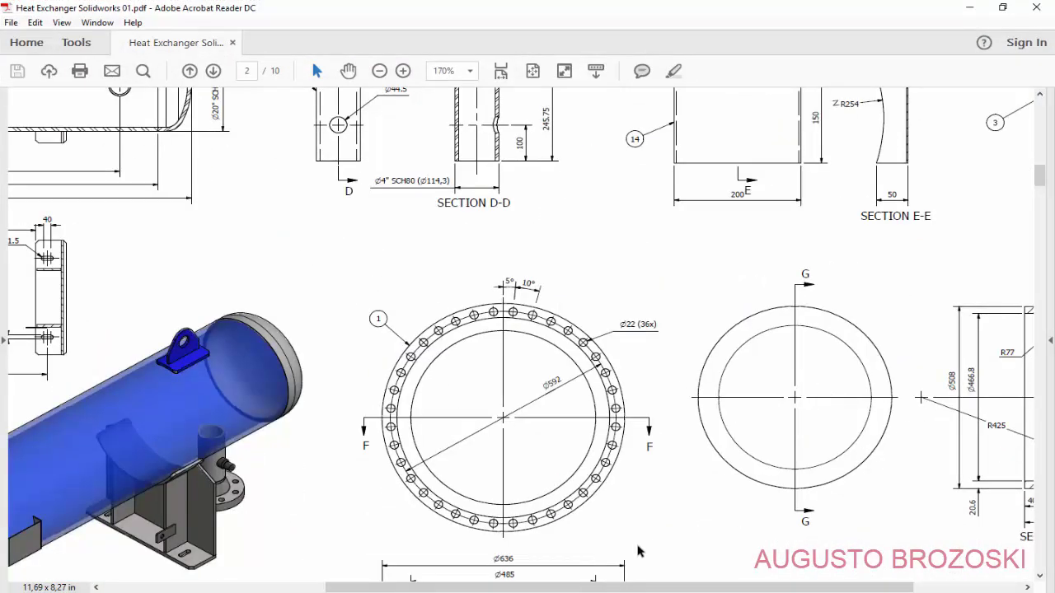
pyautogui.moveTo(620, 581); pyautogui.dragTo(726, 582)
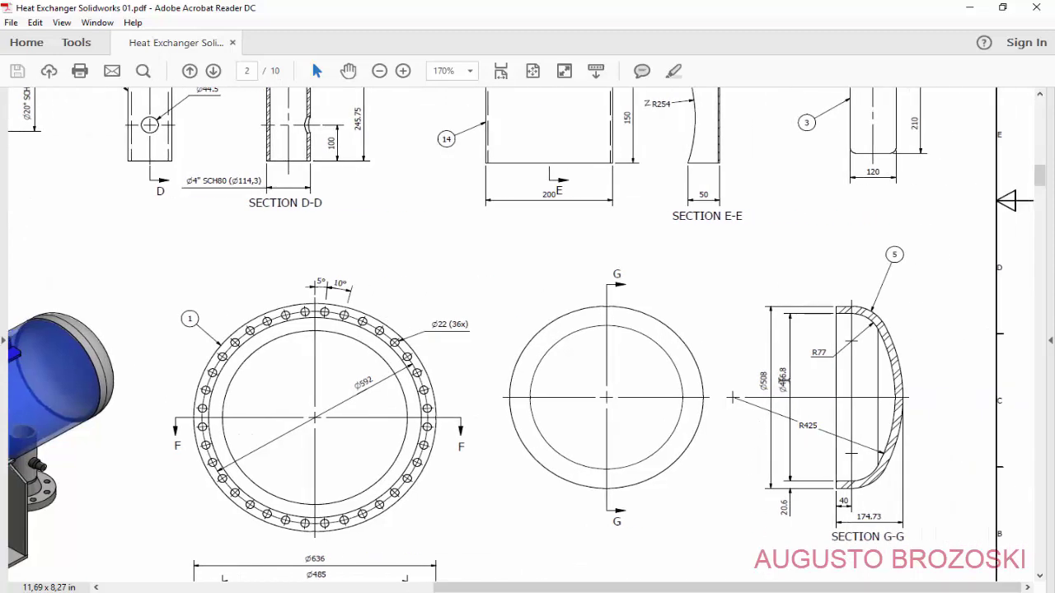
pyautogui.click(961, 9)
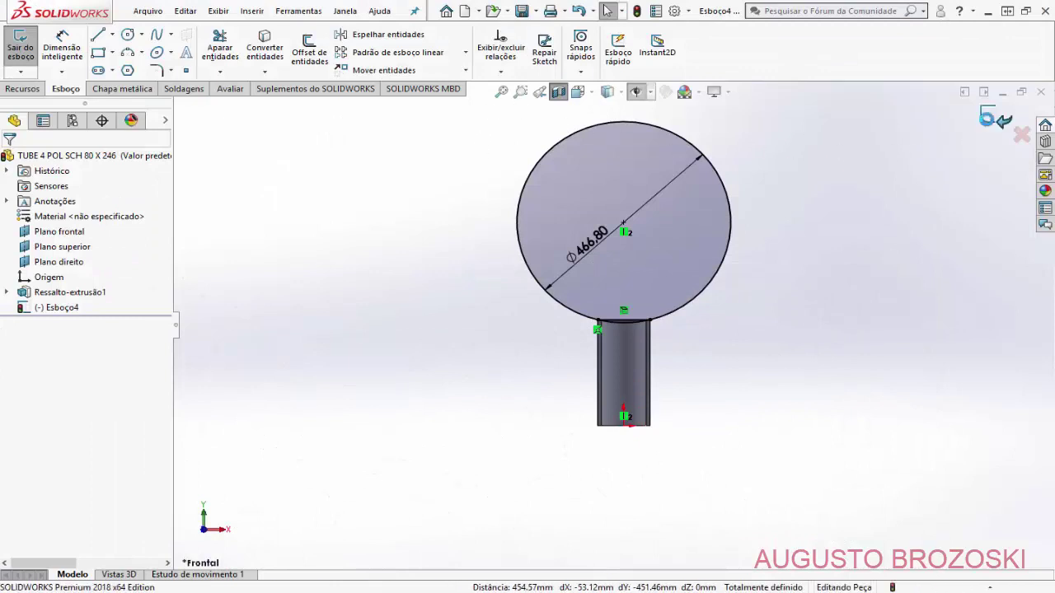
# Step: Exit the saddle sketch, clear the selection, and switch to the isometric view
pyautogui.click(1000, 121)
pyautogui.click(555, 99)
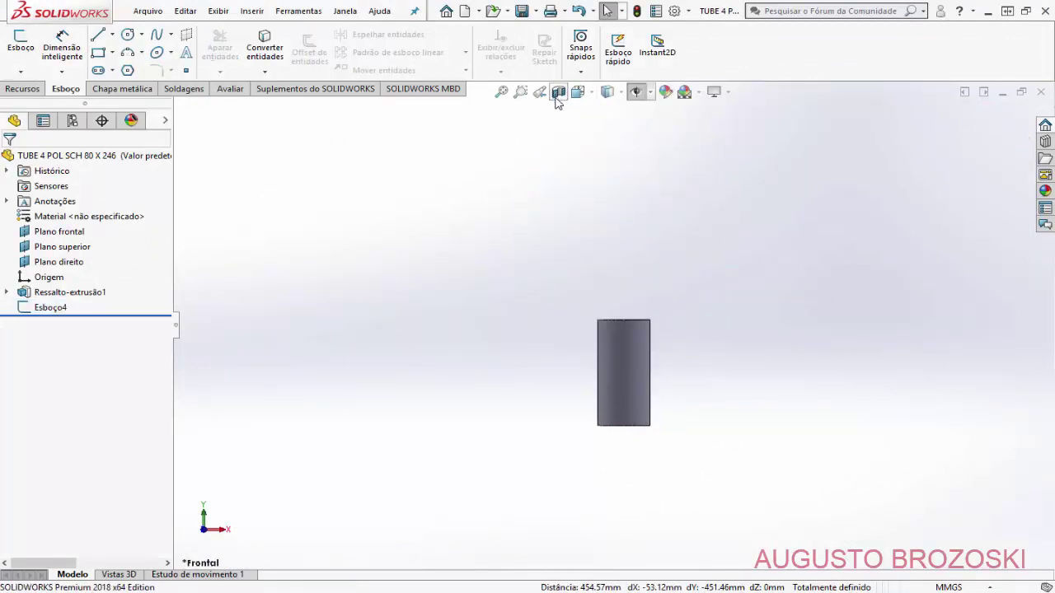
pyautogui.click(577, 92)
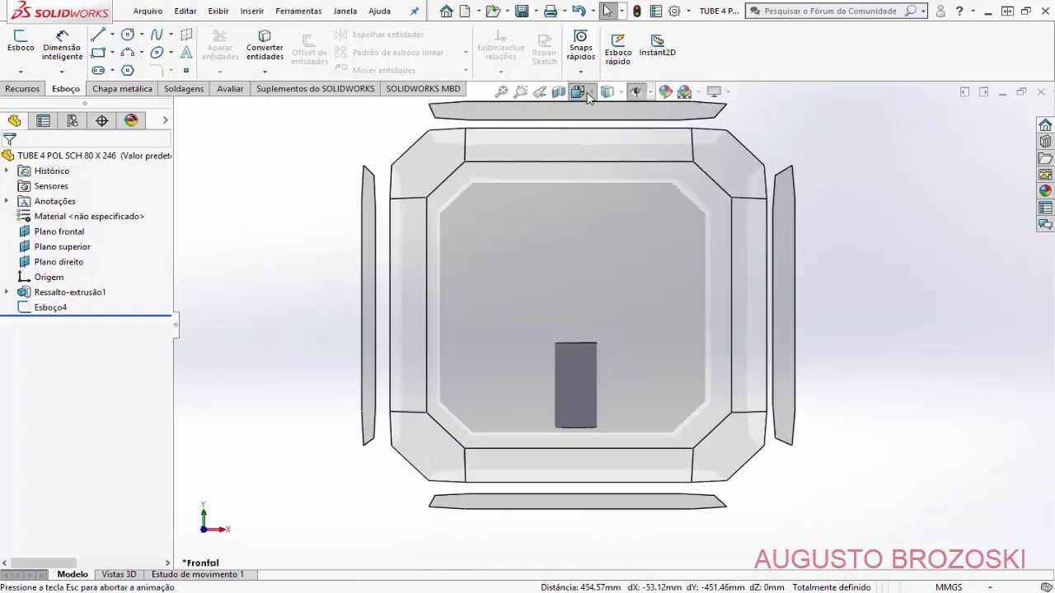
pyautogui.click(659, 131)
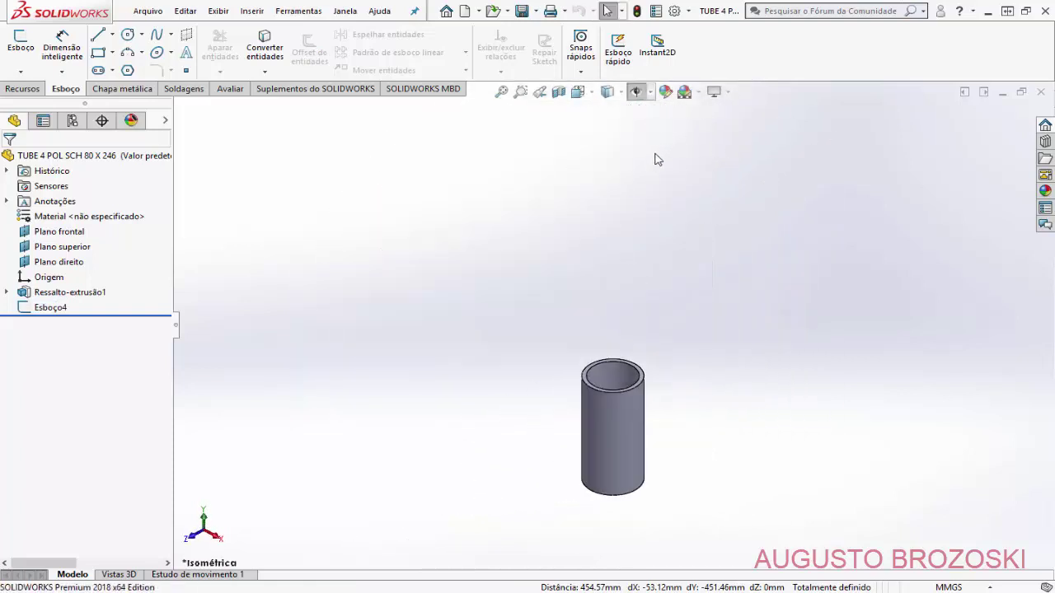
# Step: Set up an extruded cut from Esboço4 with Passante - Ambos end condition
pyautogui.click(23, 88)
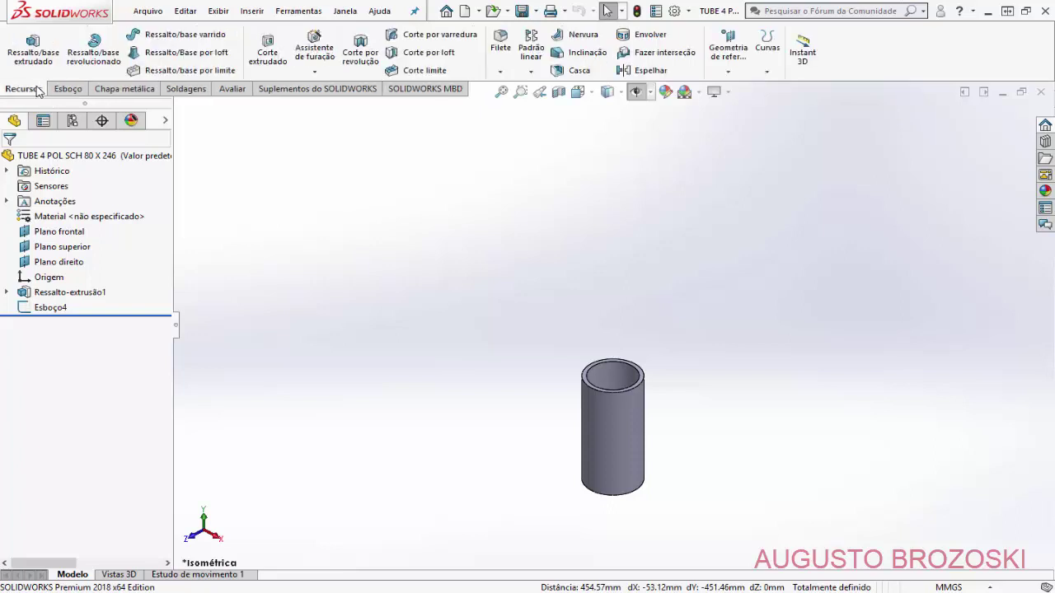
pyautogui.click(265, 54)
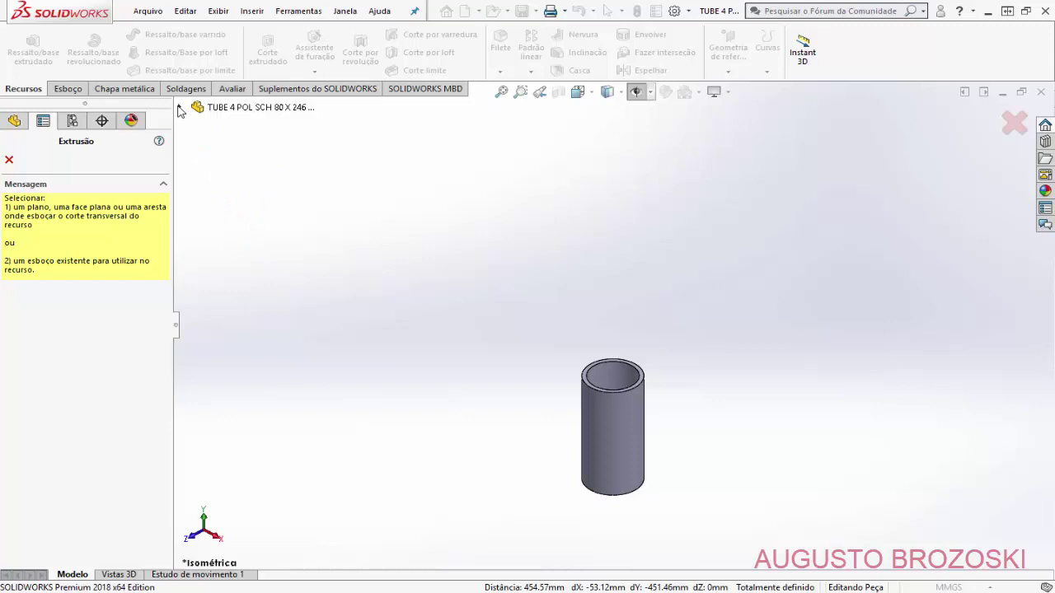
pyautogui.click(179, 108)
pyautogui.click(235, 259)
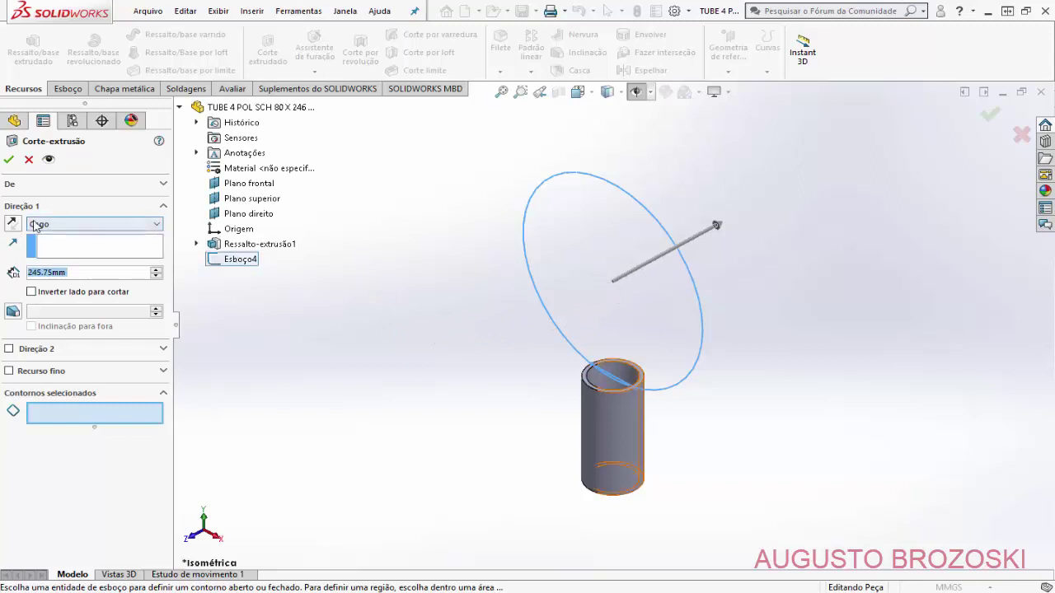
pyautogui.click(150, 229)
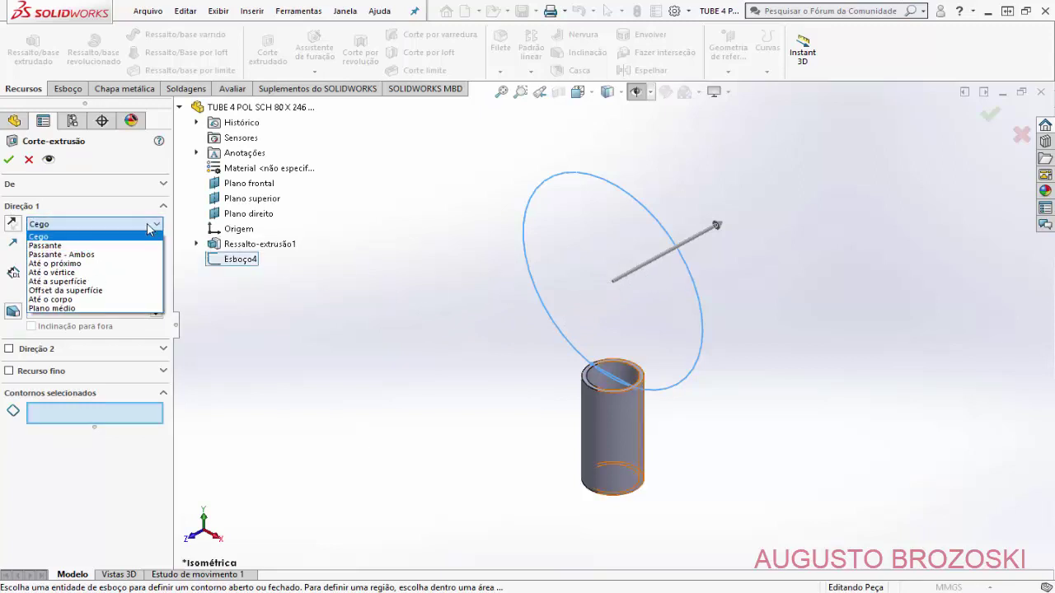
pyautogui.click(82, 254)
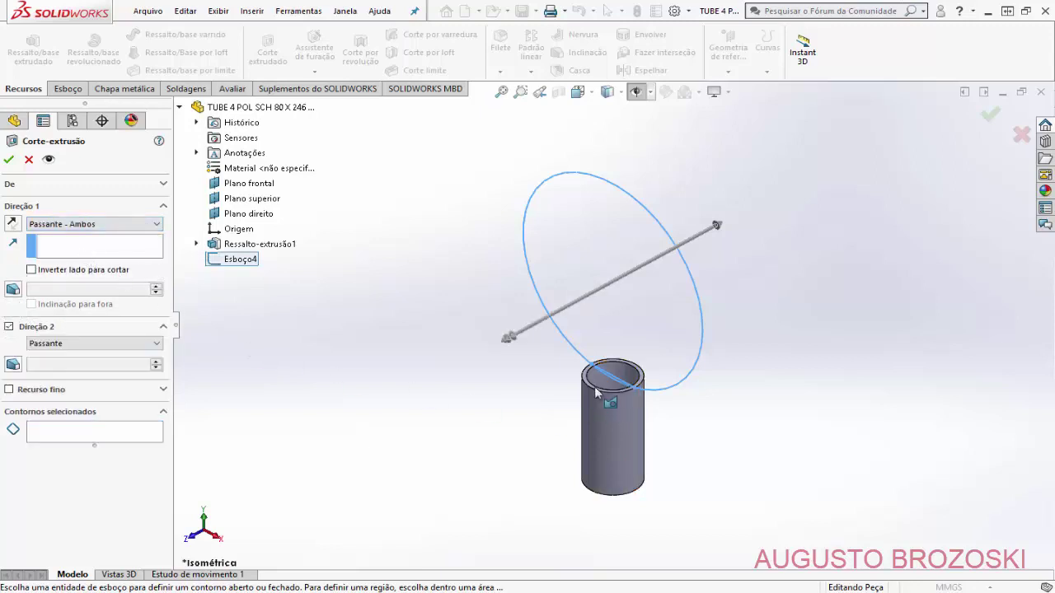
# Step: Try applying the cut, dismiss the open-and-closed contour errors twice, and cancel it
pyautogui.click(8, 160)
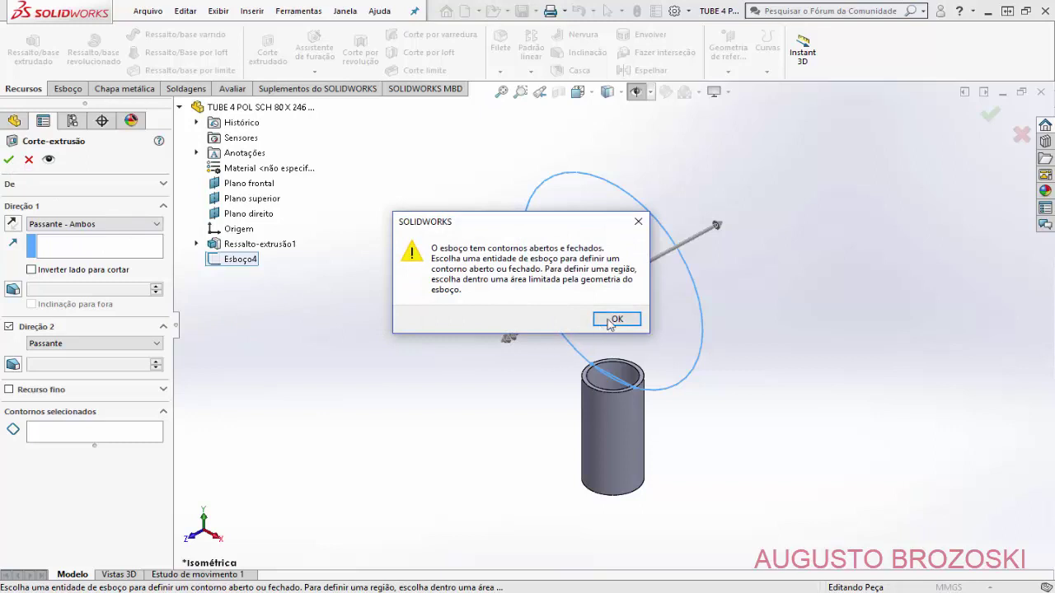
pyautogui.click(631, 321)
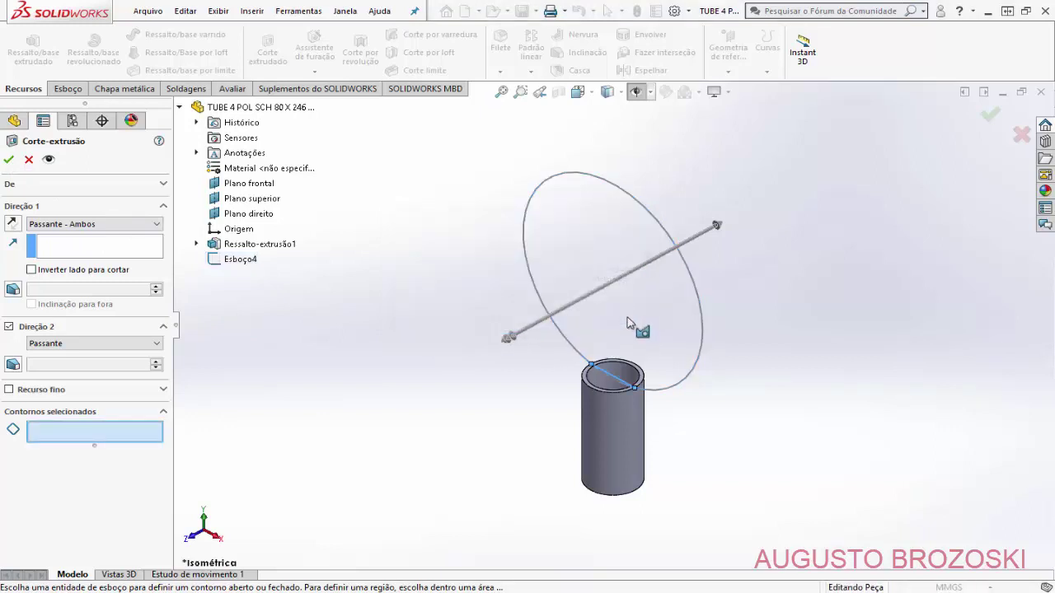
pyautogui.scroll(-3, 616, 386)
pyautogui.scroll(-5, 616, 383)
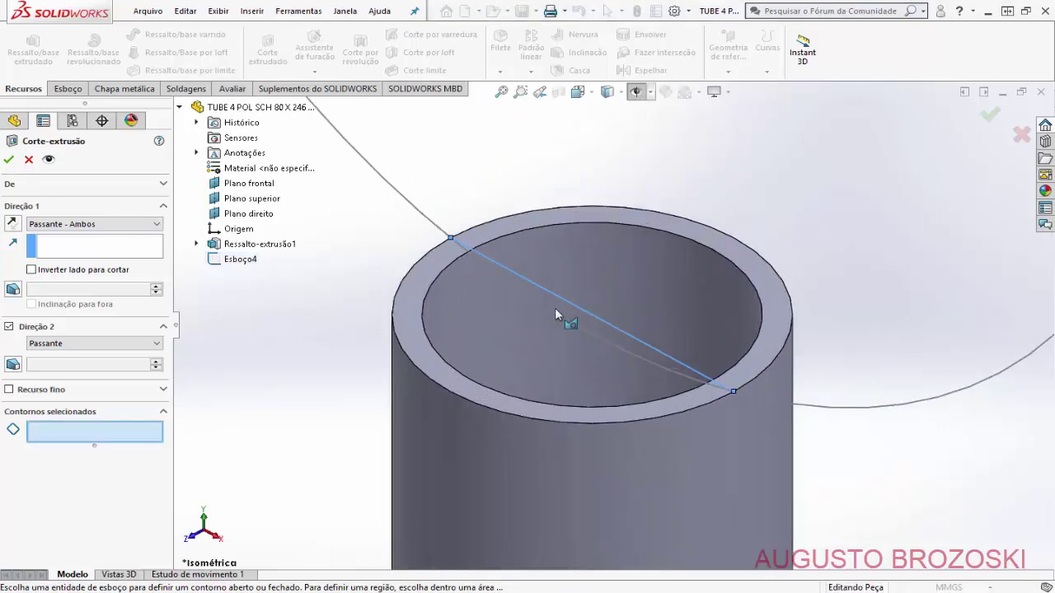
pyautogui.click(8, 161)
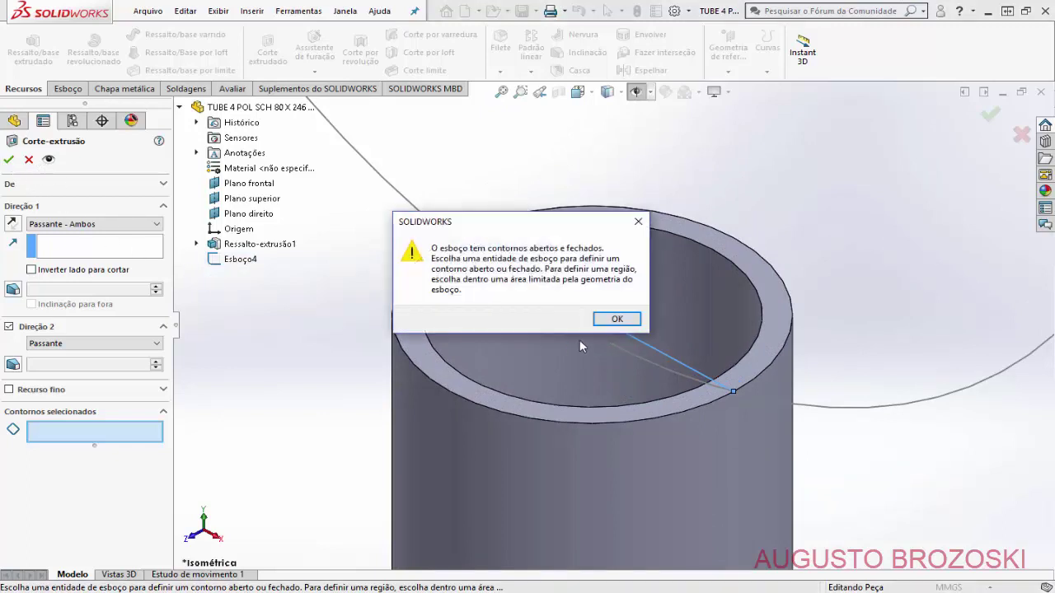
pyautogui.click(617, 319)
pyautogui.click(29, 159)
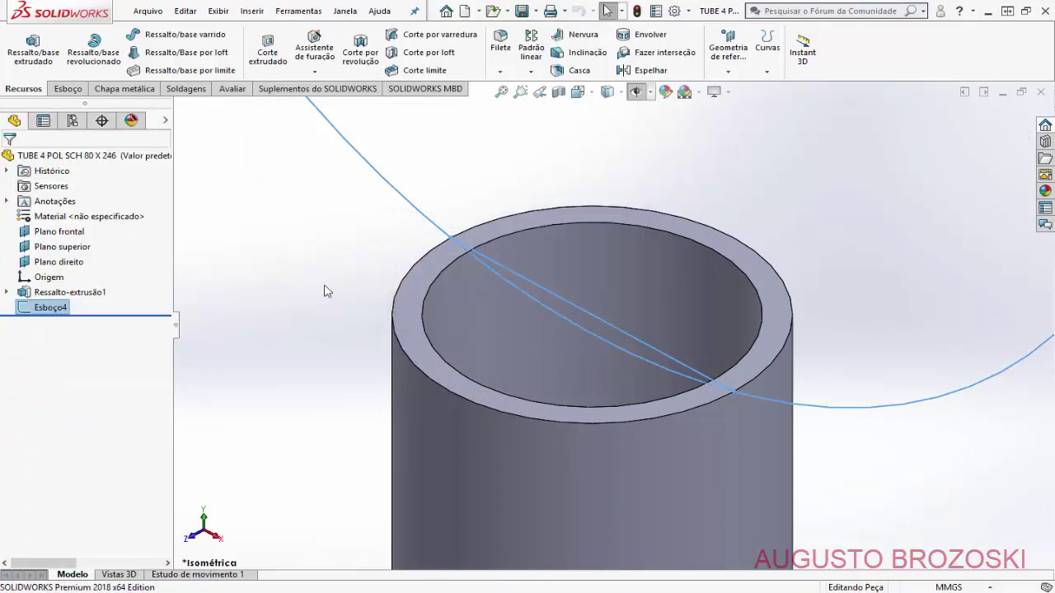
# Step: In Esboço4, make the straight line across the tube top construction geometry and exit the sketch
pyautogui.rightClick(62, 310)
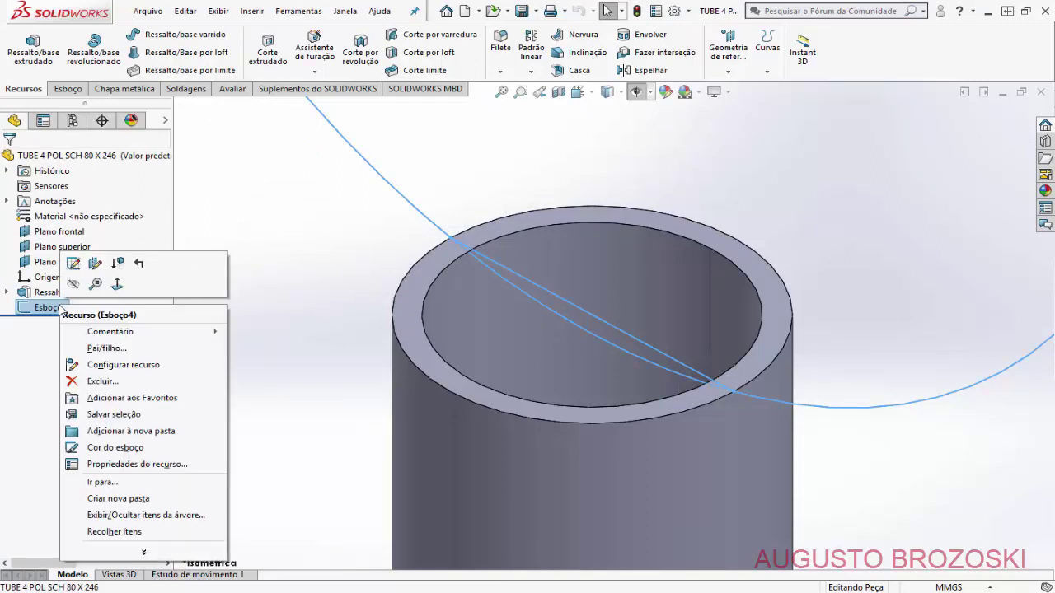
pyautogui.click(74, 264)
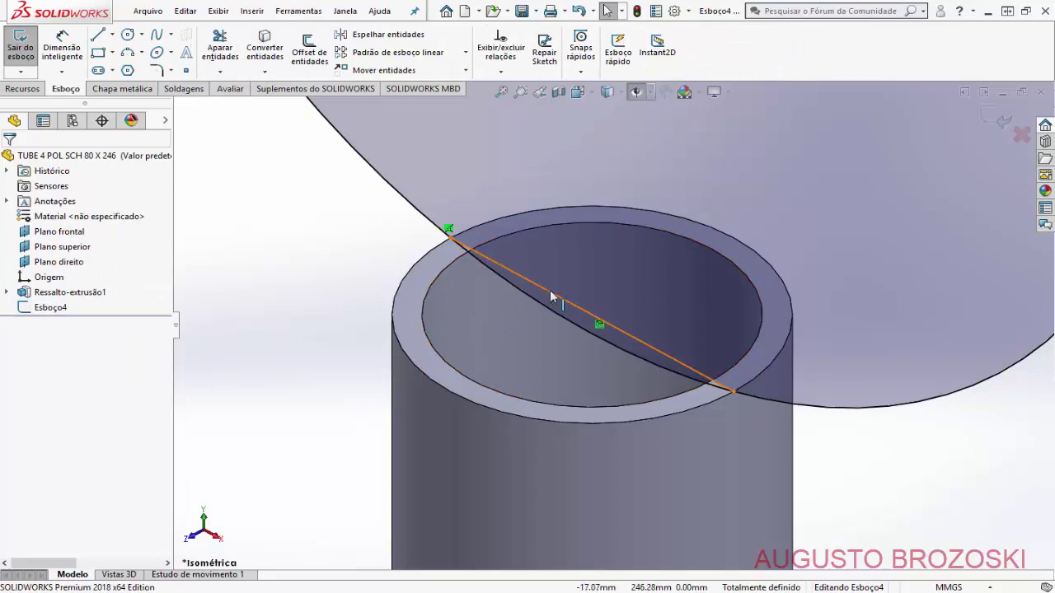
pyautogui.click(550, 293)
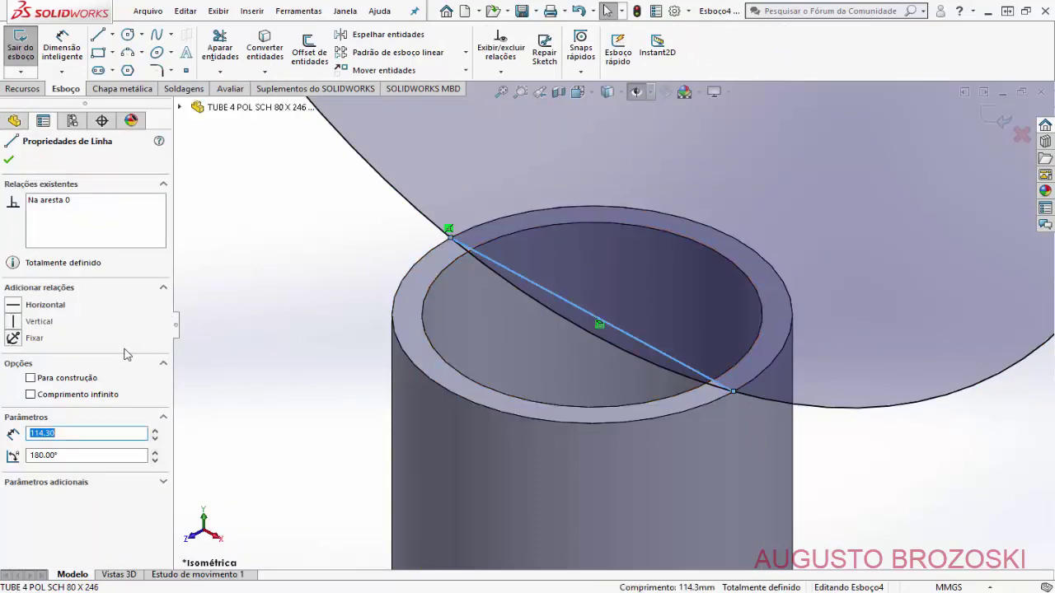
pyautogui.click(30, 379)
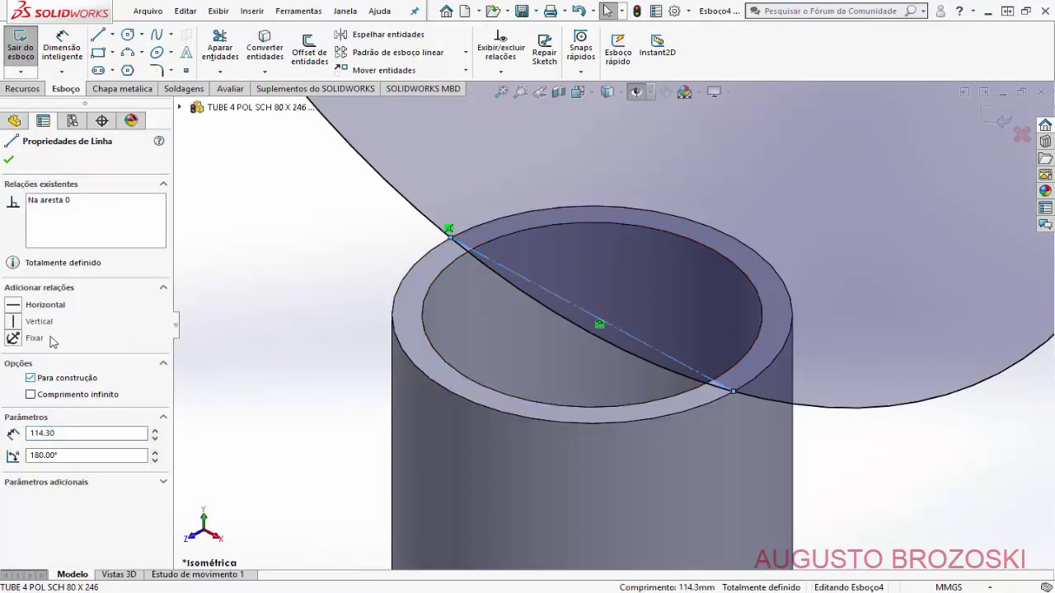
pyautogui.click(9, 161)
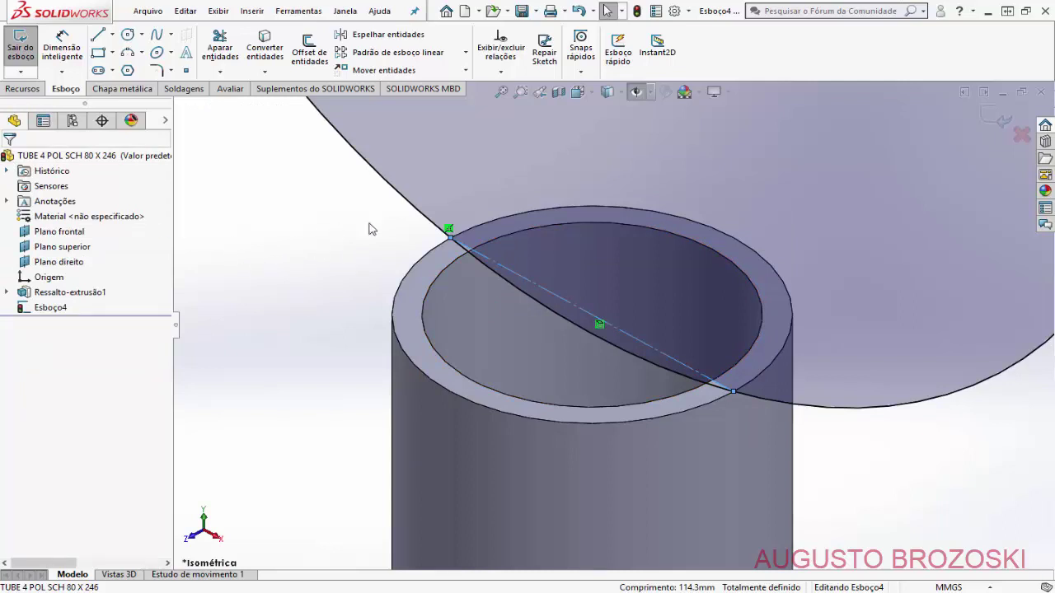
pyautogui.click(999, 119)
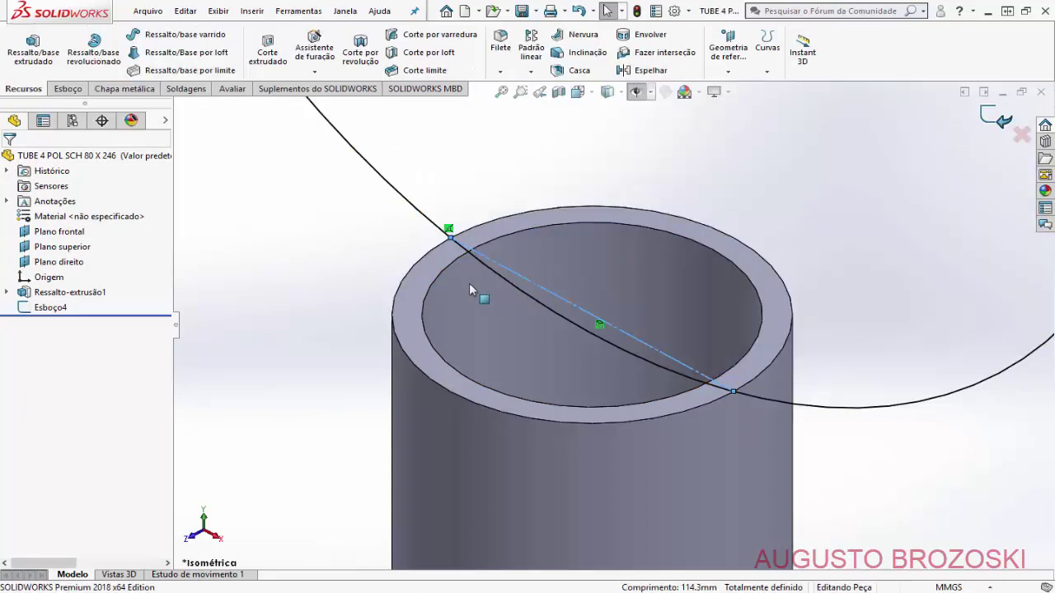
pyautogui.scroll(6, 453, 290)
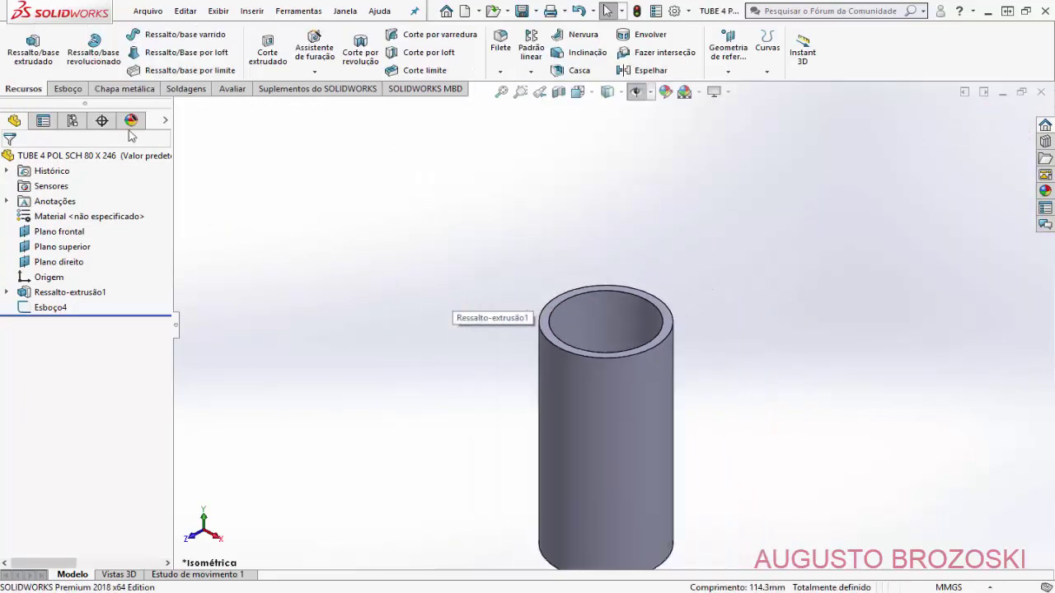
# Step: Cut Esboço4 Passante in both directions as Corte-extrusão1, then check it from the front
pyautogui.click(268, 51)
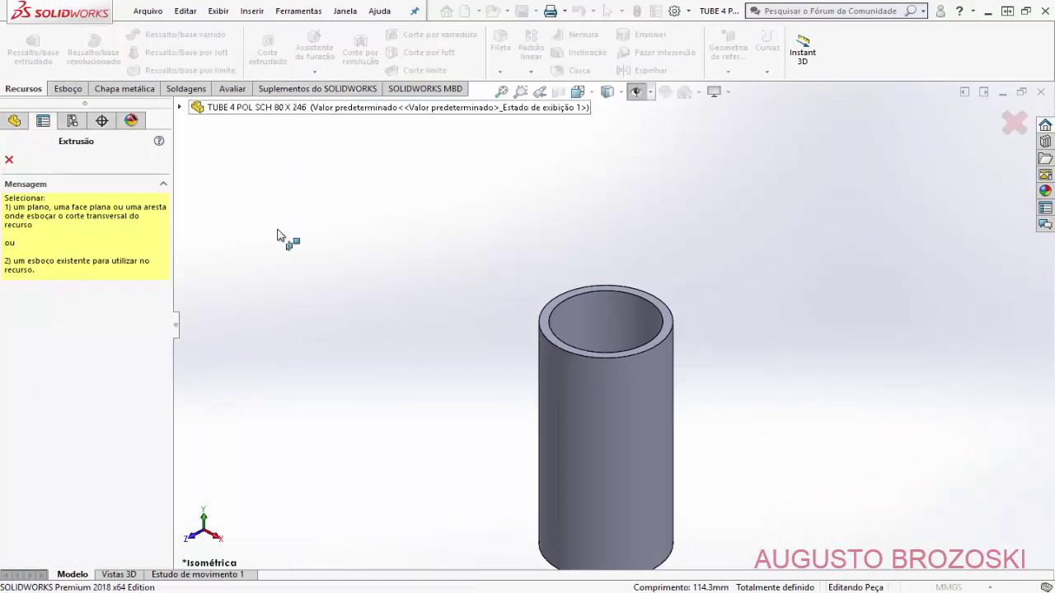
pyautogui.click(179, 108)
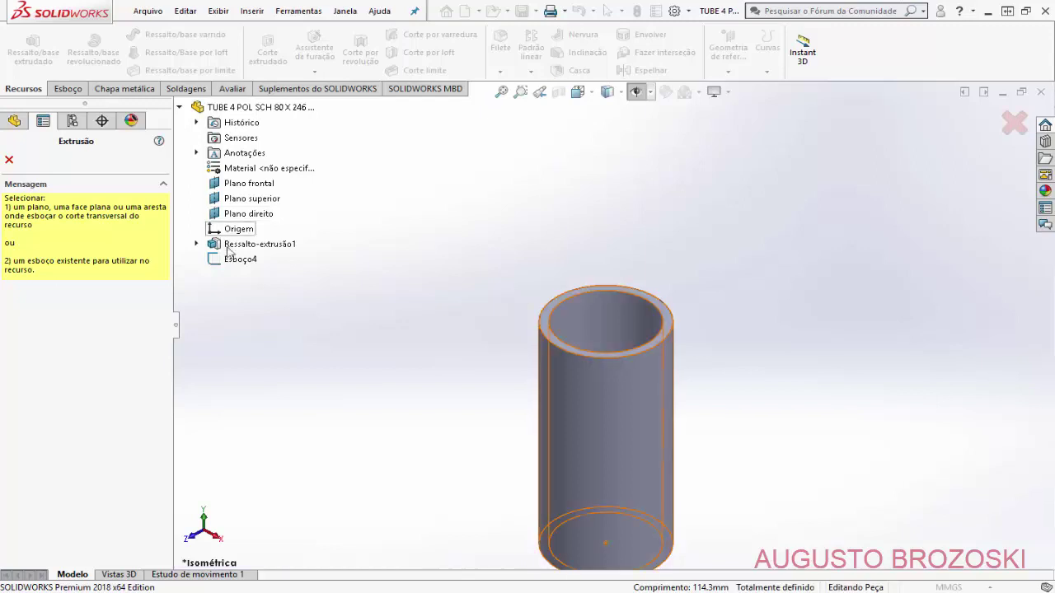
pyautogui.click(236, 259)
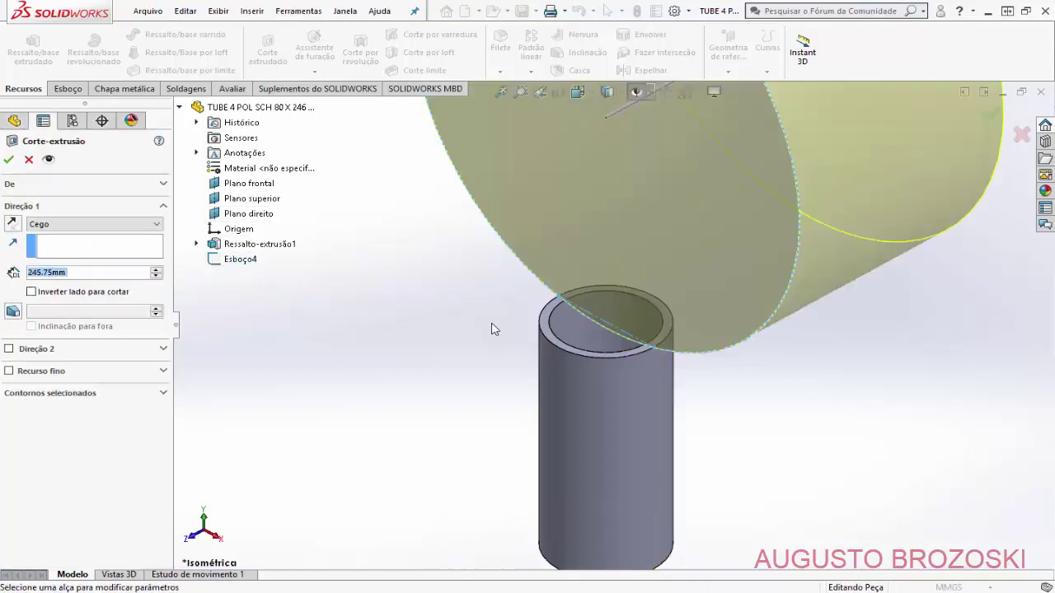
pyautogui.click(156, 224)
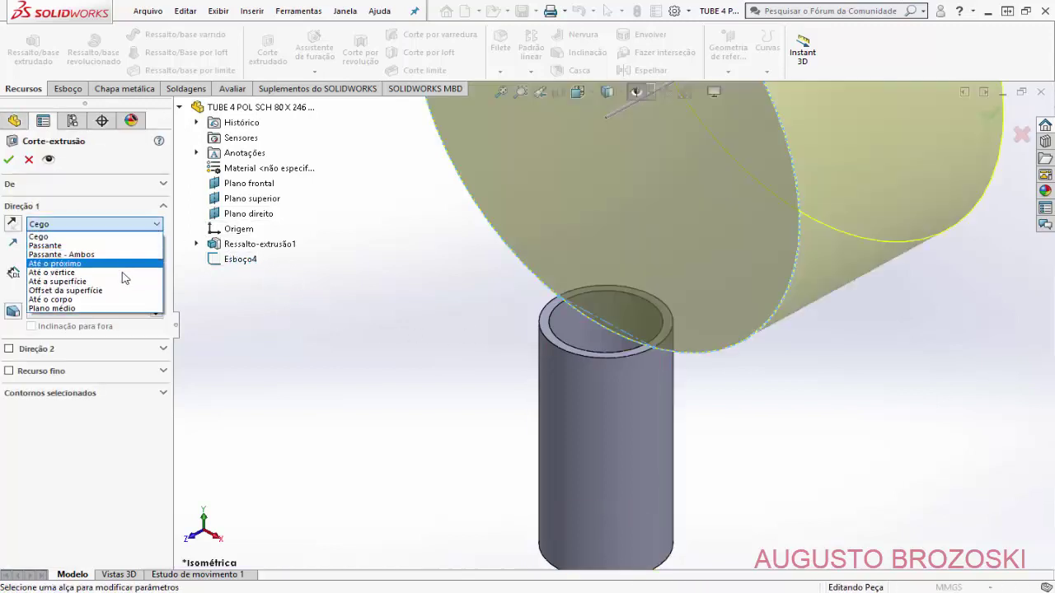
pyautogui.click(61, 254)
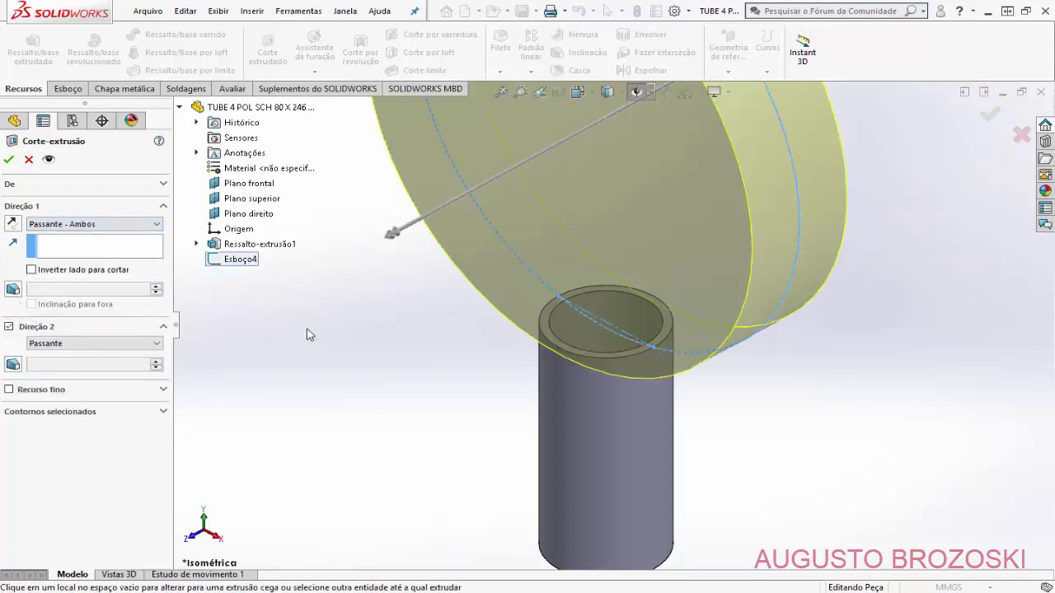
pyautogui.click(9, 160)
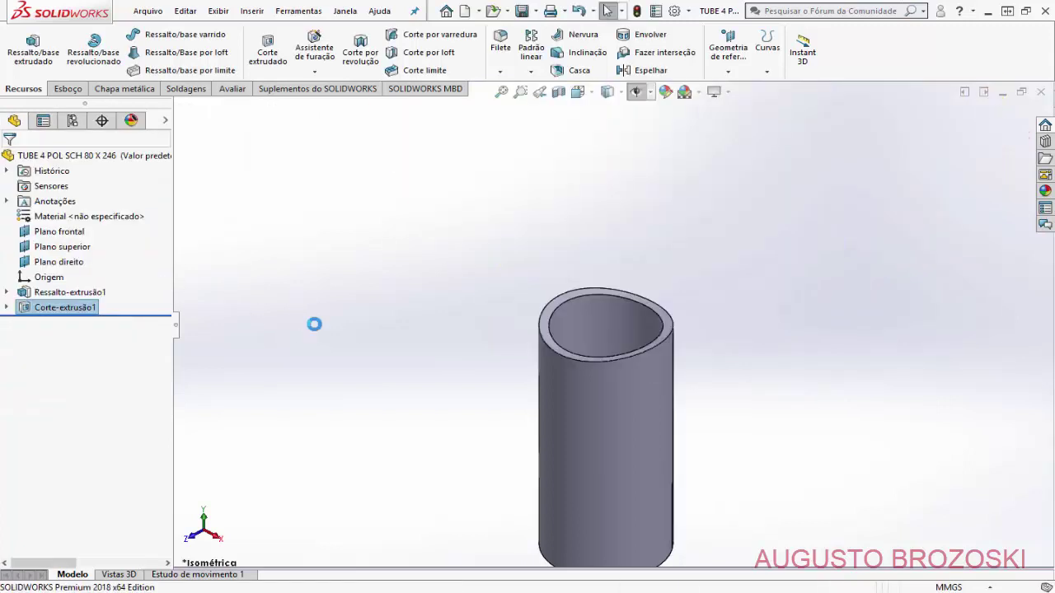
pyautogui.click(597, 93)
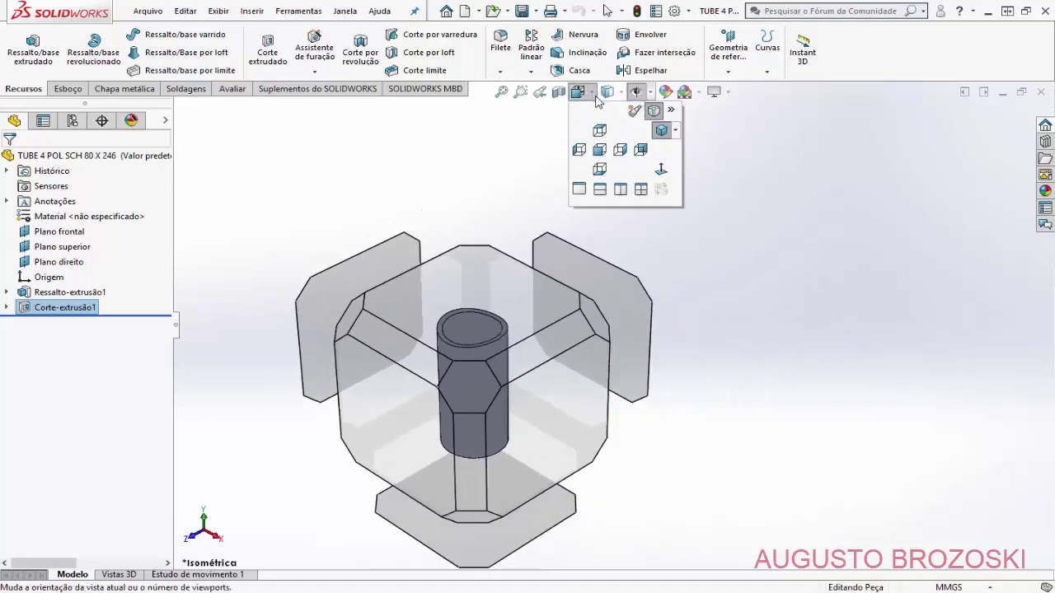
pyautogui.click(413, 400)
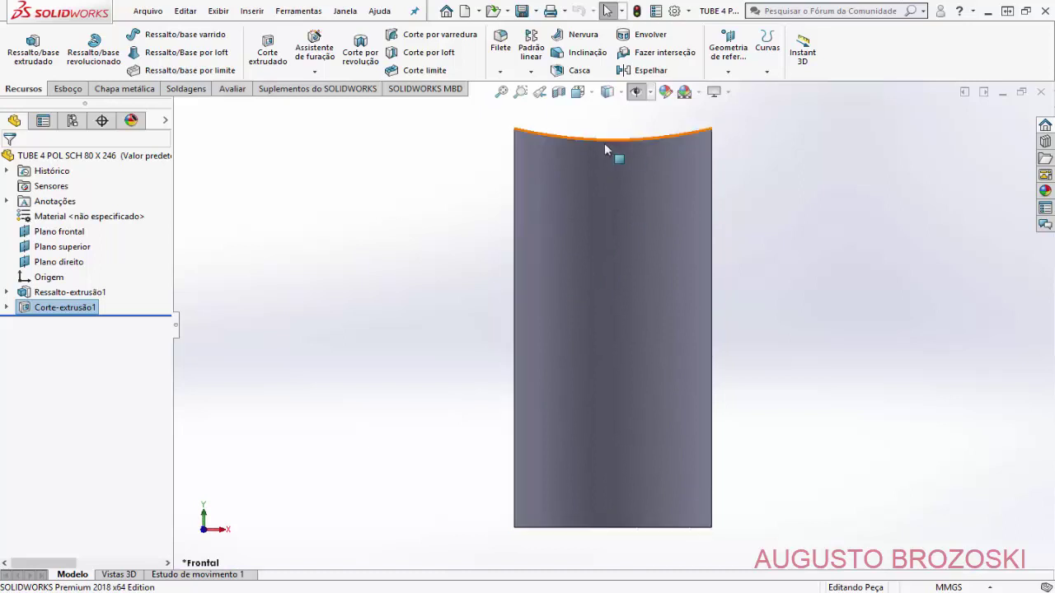
pyautogui.click(579, 92)
# Step: Return to the isometric view, then minimize Acrobat Reader after reading the section D-D hole detail
pyautogui.click(659, 132)
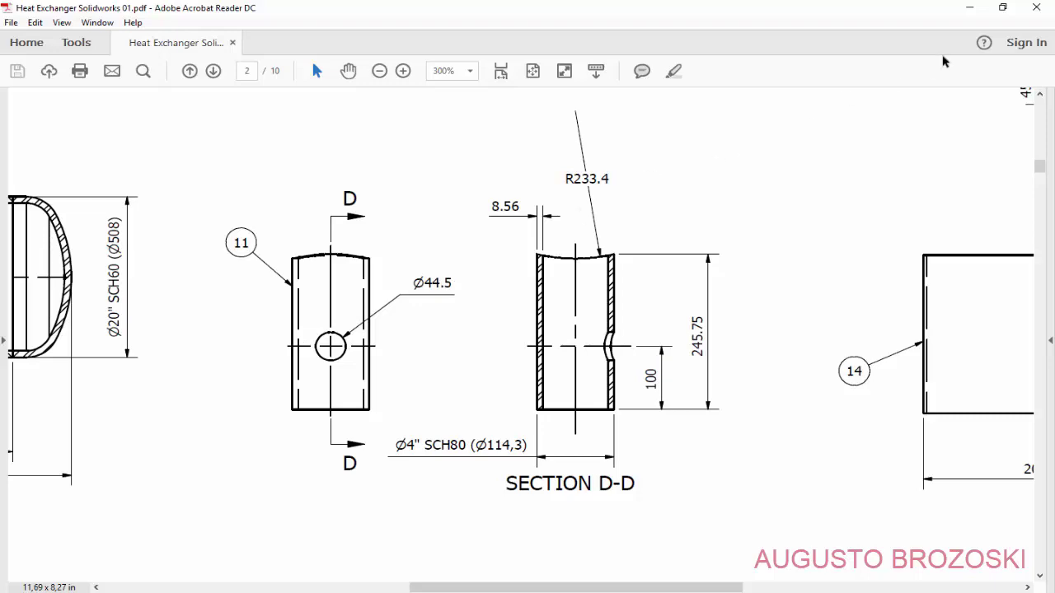
pyautogui.click(970, 7)
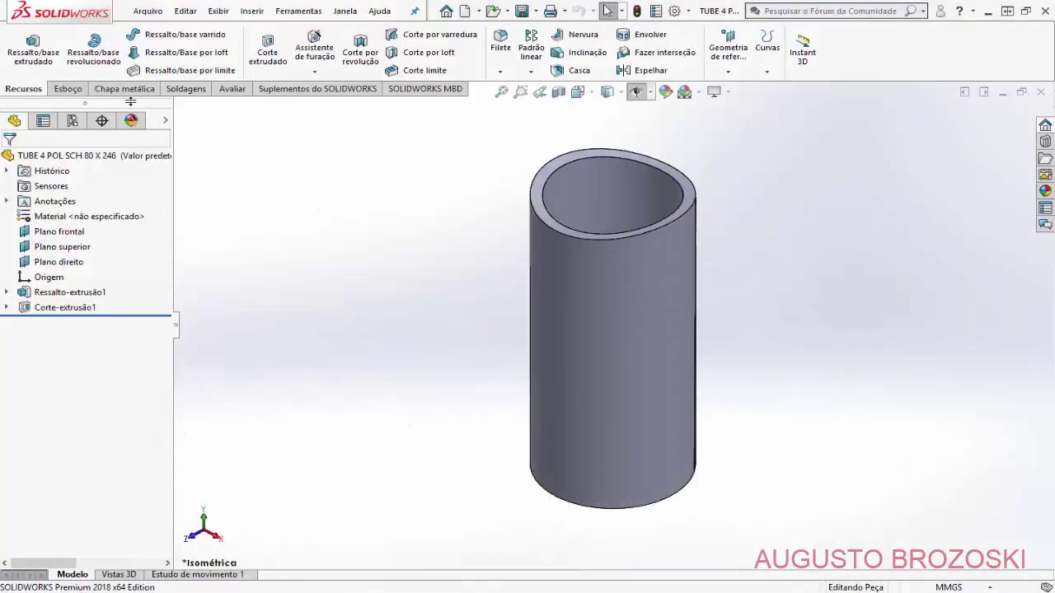
# Step: Start a new sketch on Plano direito
pyautogui.click(69, 89)
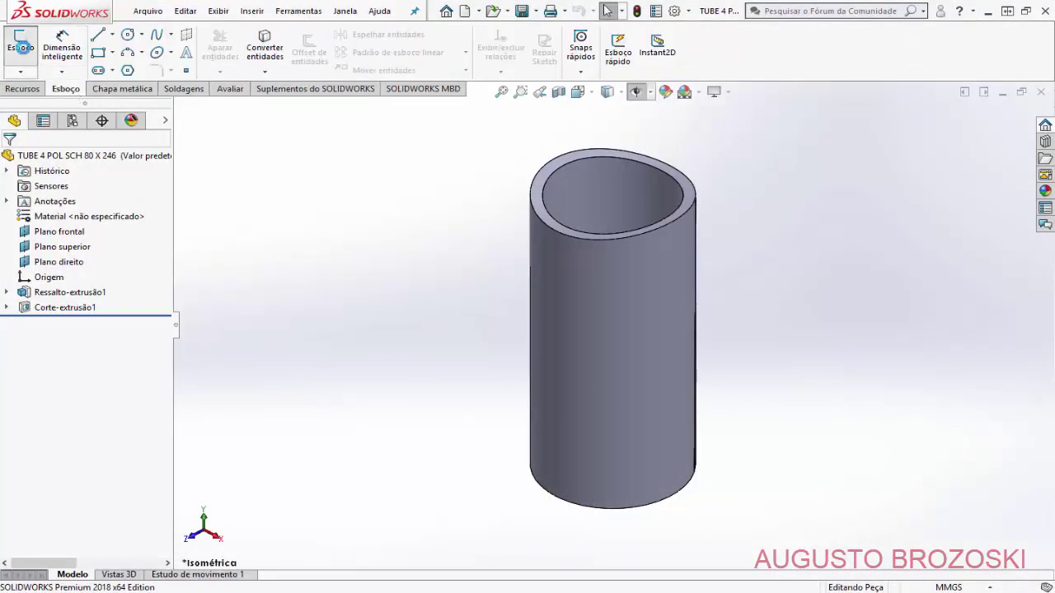
pyautogui.click(22, 47)
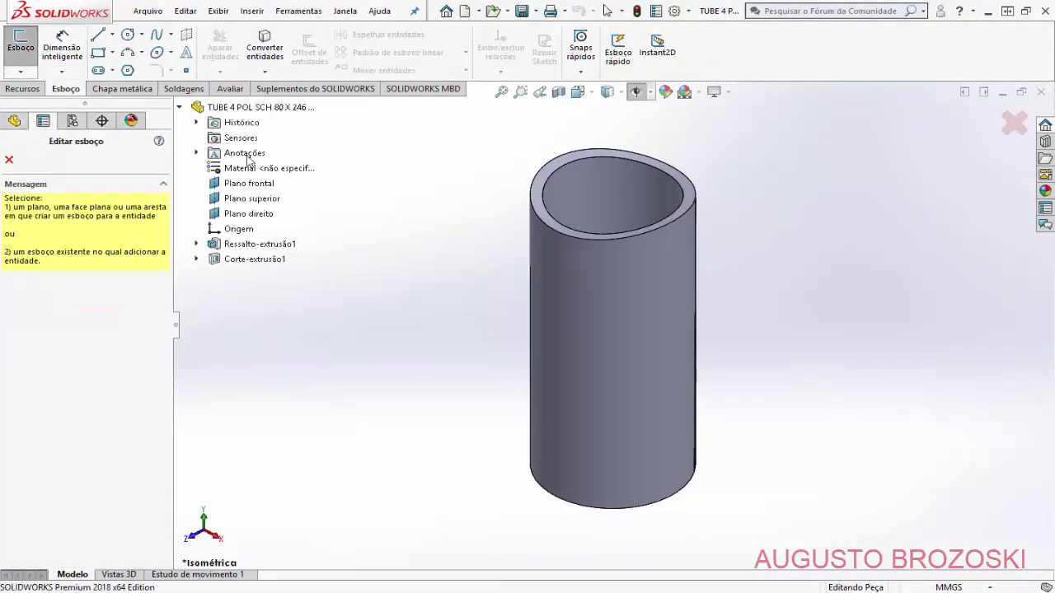
pyautogui.click(246, 217)
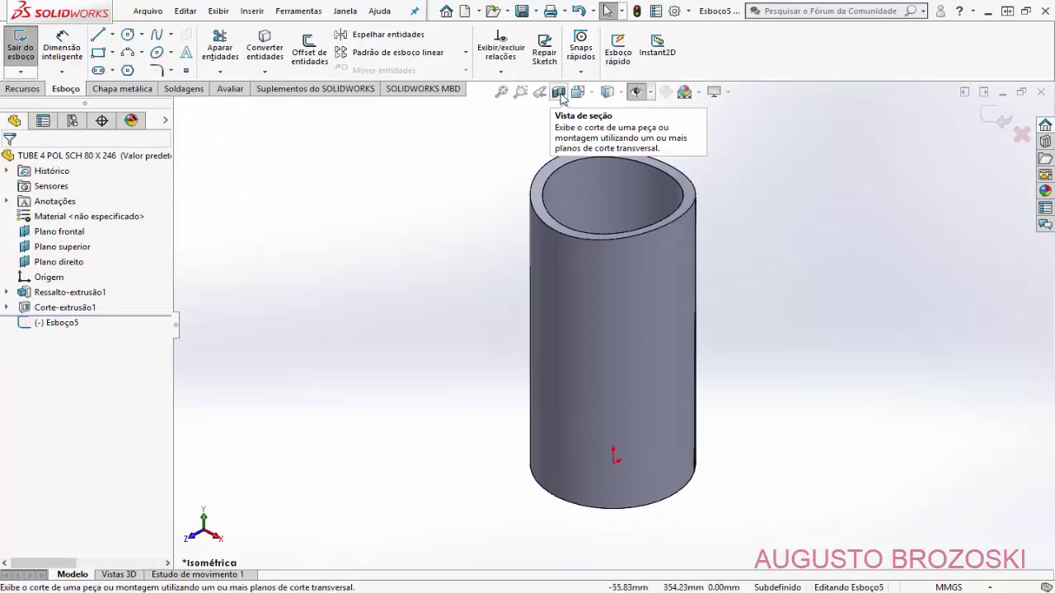
# Step: Show the tube in half section along Plano direito and view Esboço5 normal to it
pyautogui.click(558, 92)
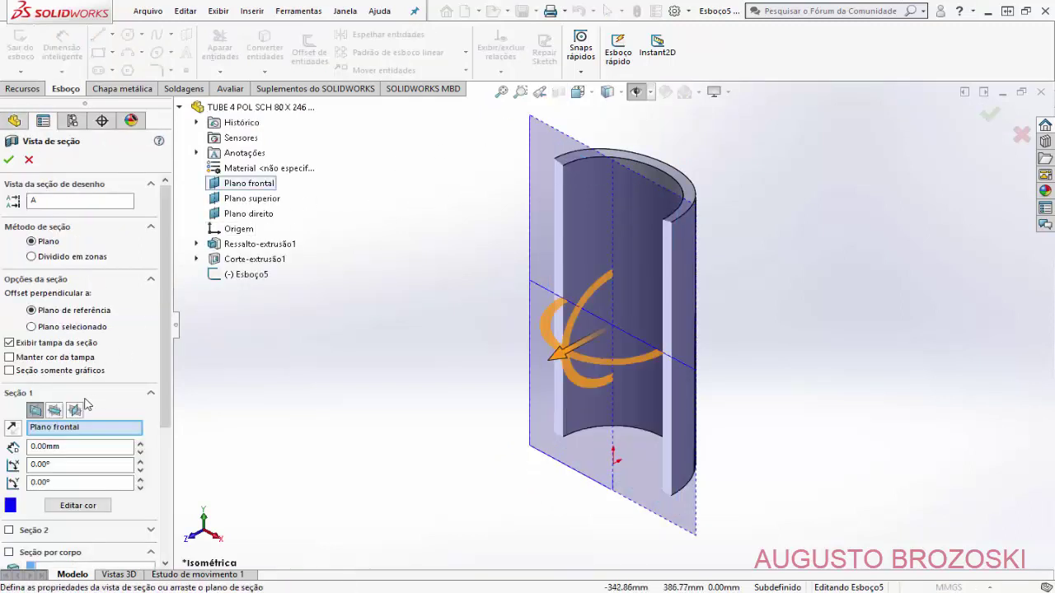
pyautogui.click(54, 412)
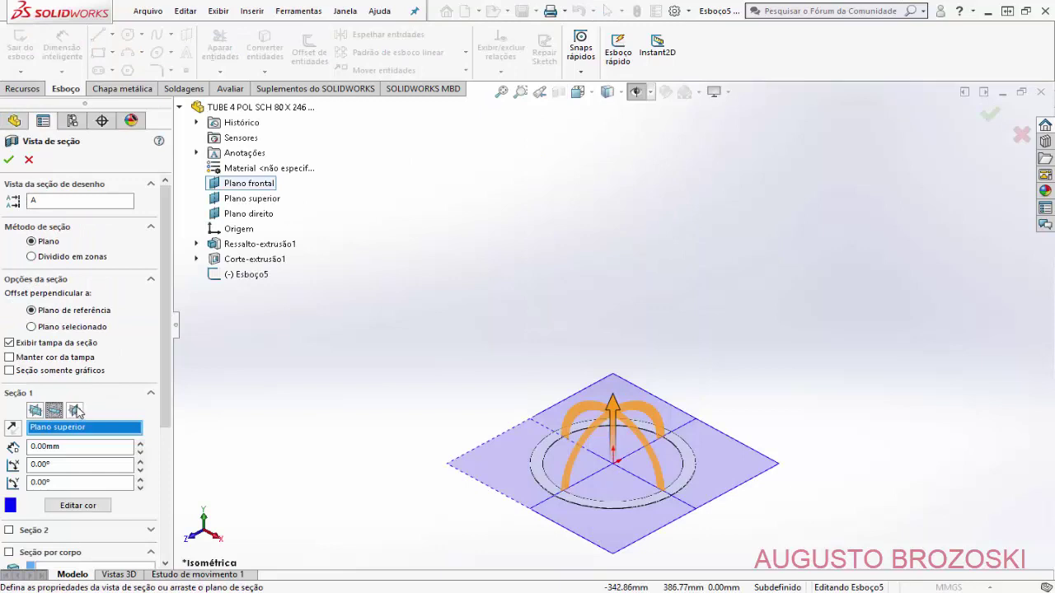
pyautogui.click(75, 410)
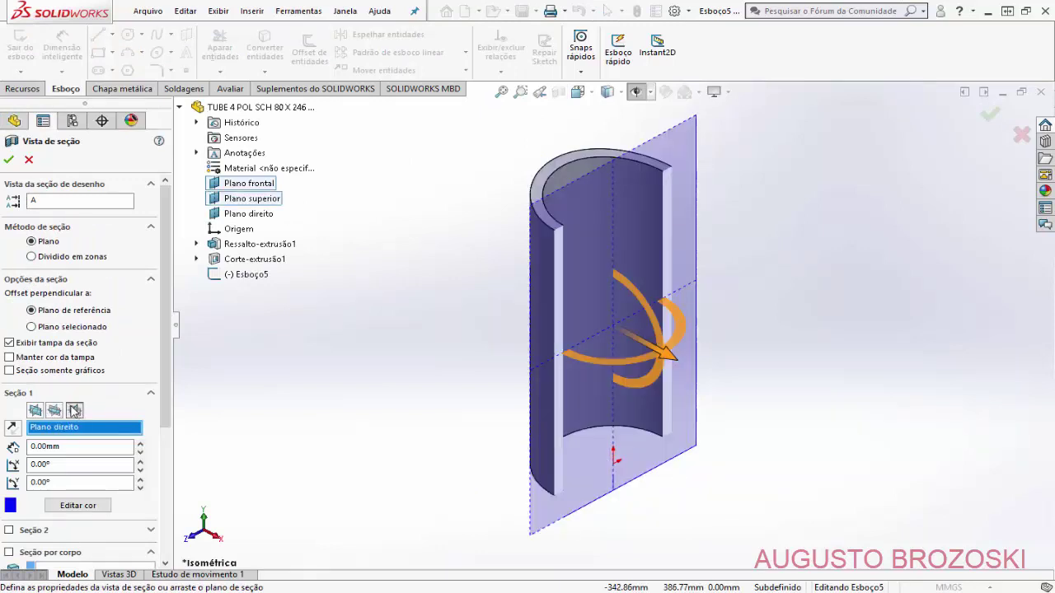
pyautogui.click(10, 161)
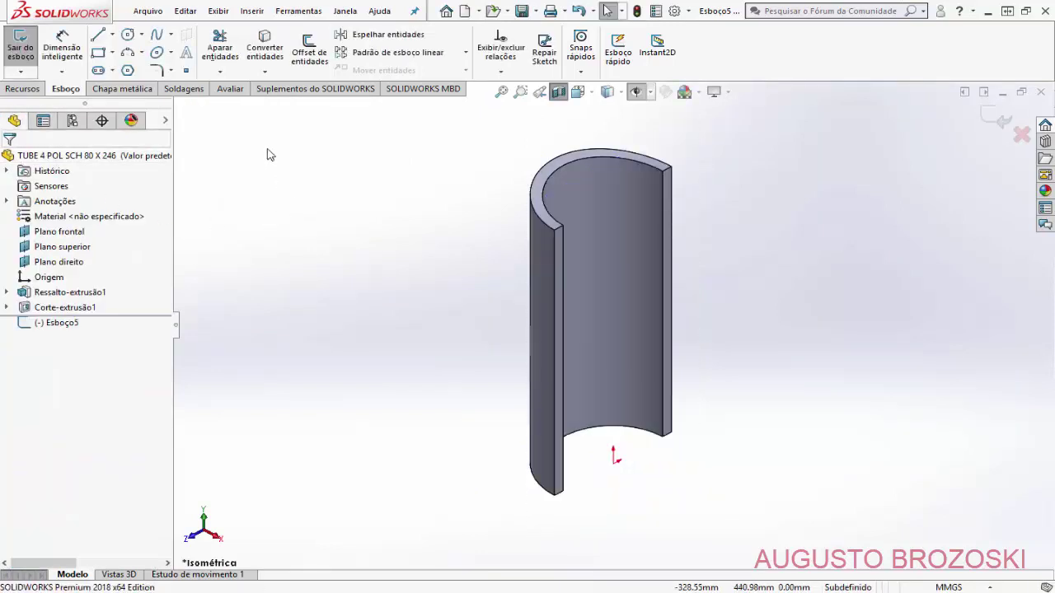
pyautogui.click(128, 35)
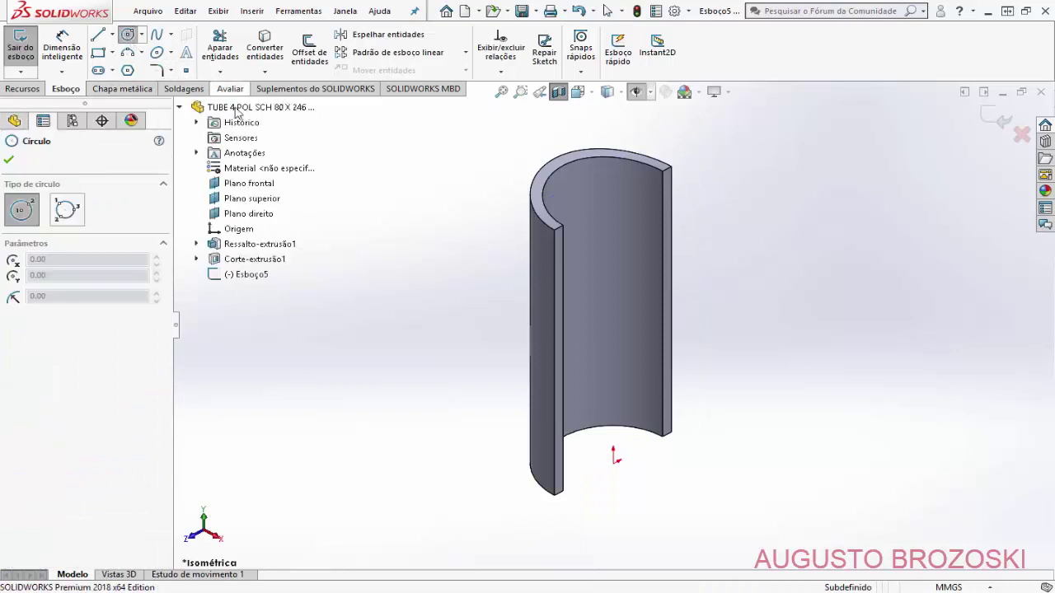
pyautogui.rightClick(239, 275)
pyautogui.click(281, 256)
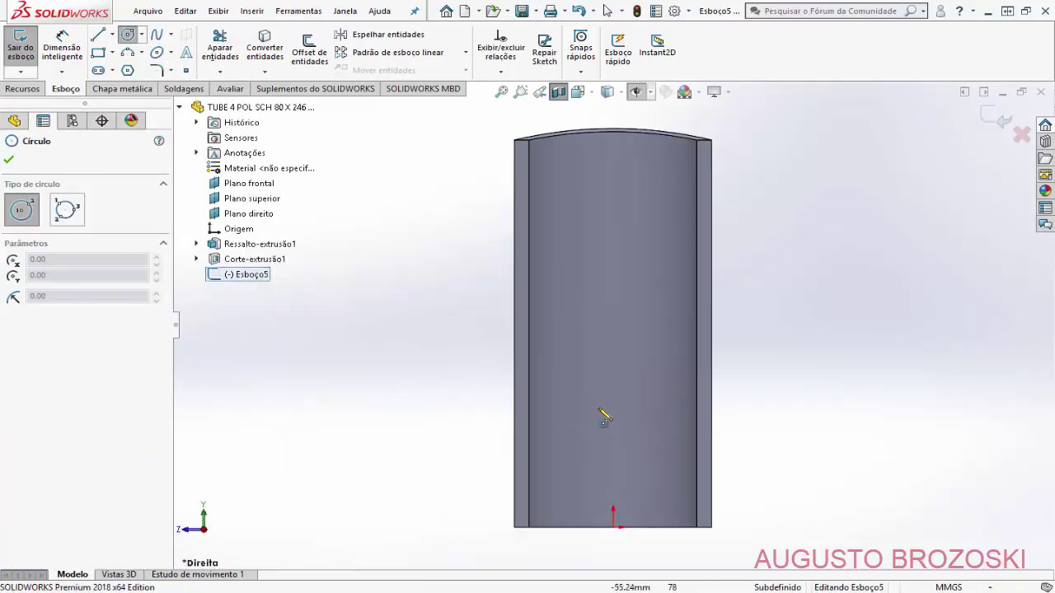
# Step: Draw the hole circle and dimension its centre 100 mm above the origin
pyautogui.click(614, 351)
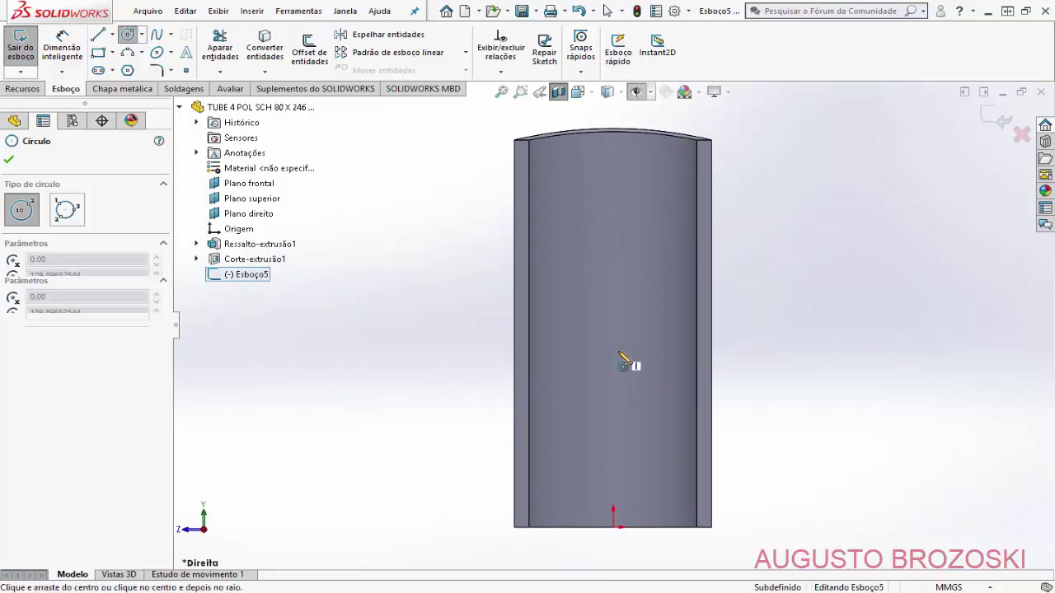
pyautogui.click(645, 382)
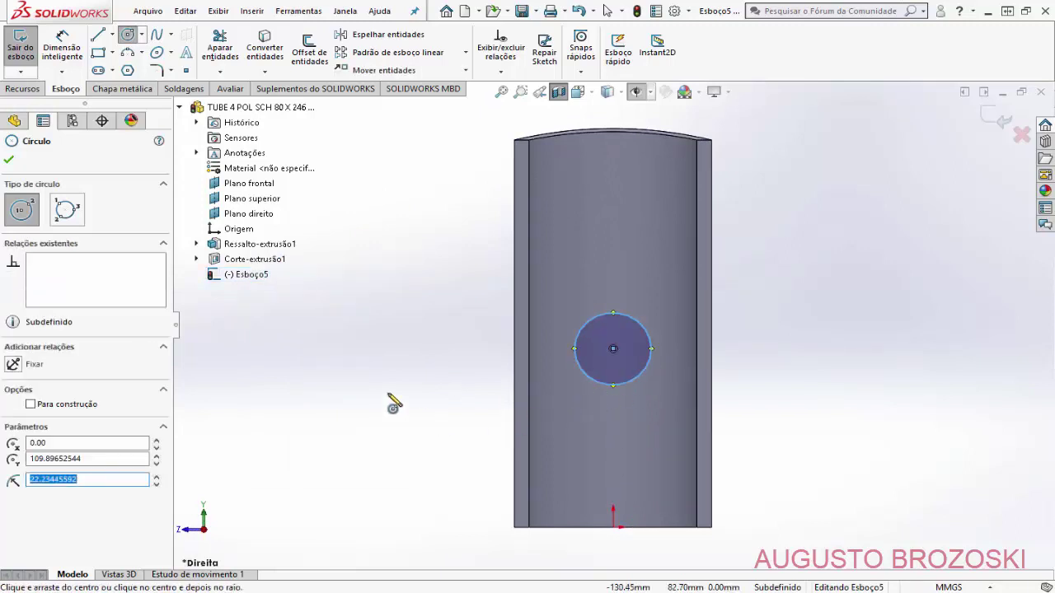
pyautogui.press('Escape')
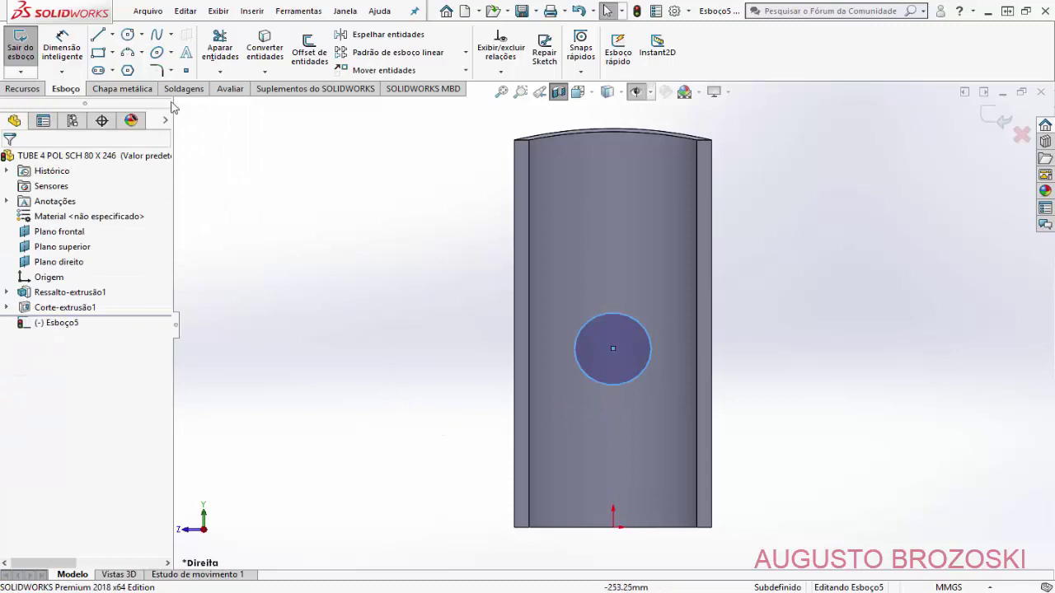
pyautogui.press('d')
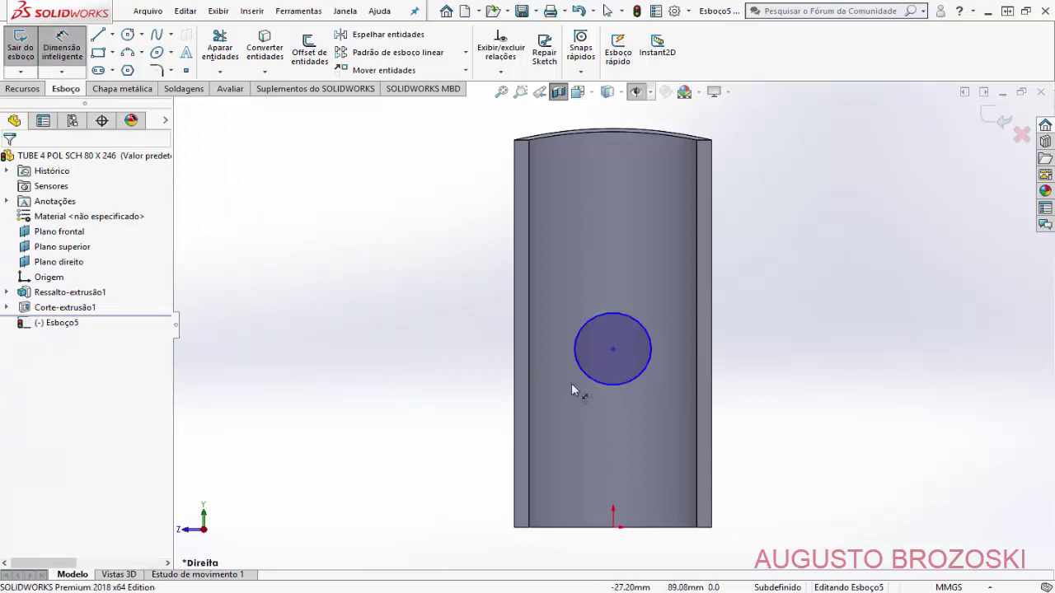
pyautogui.click(612, 350)
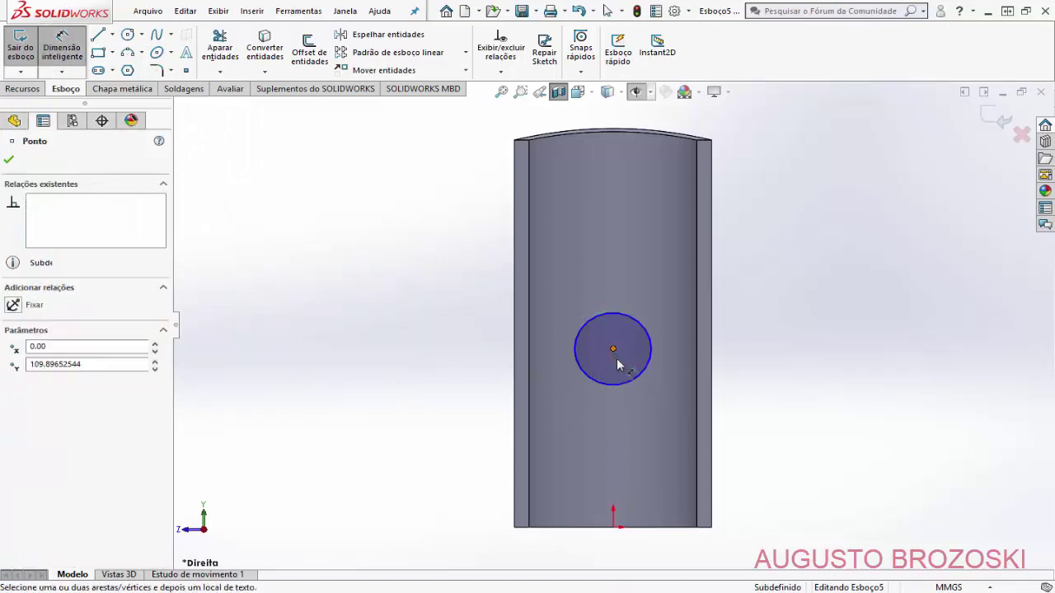
pyautogui.click(613, 527)
pyautogui.click(767, 422)
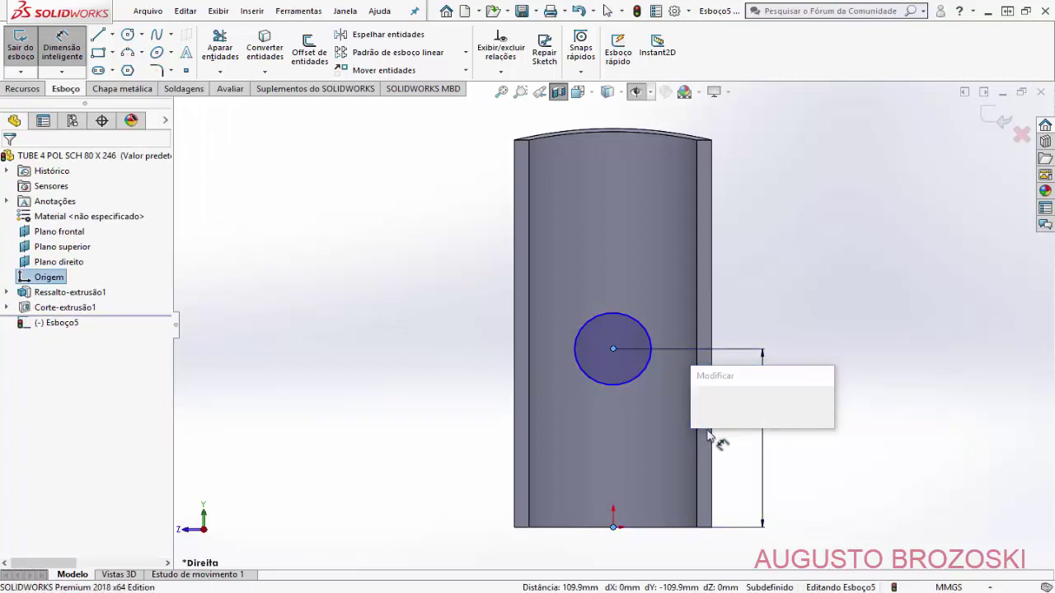
pyautogui.write('100')
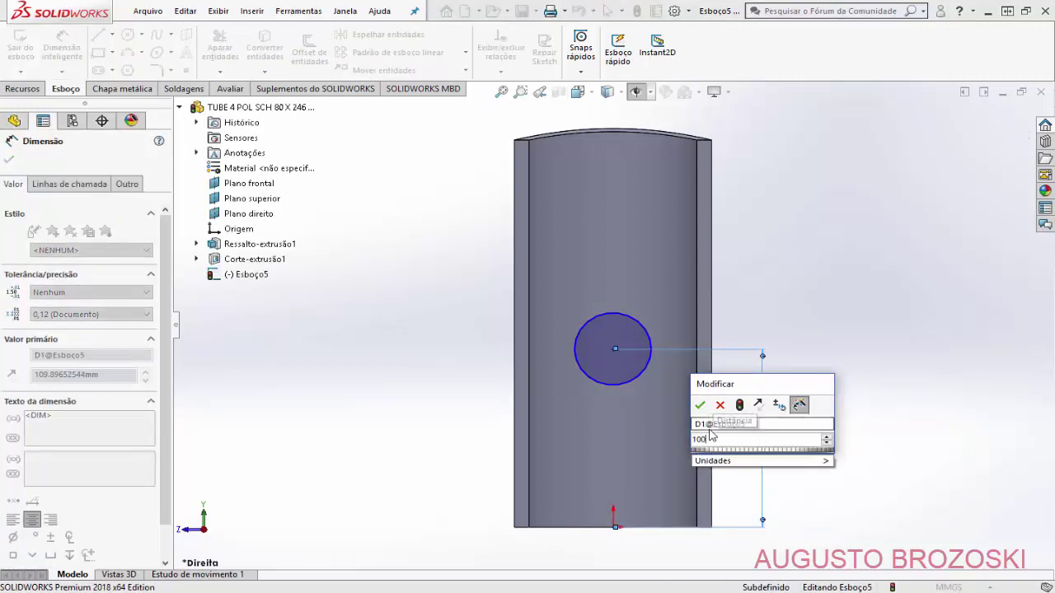
pyautogui.press('Return')
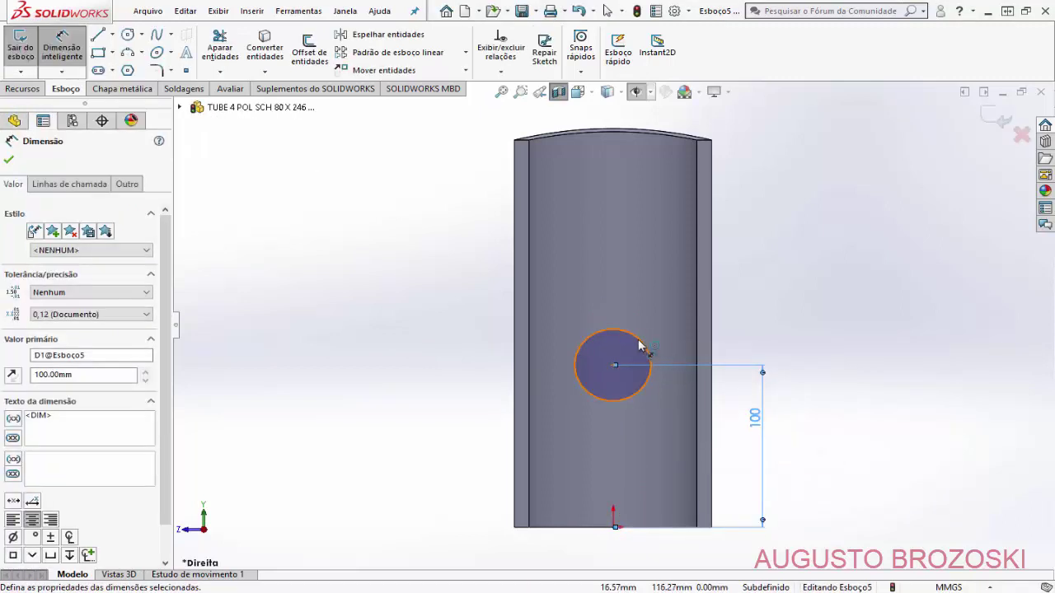
# Step: Give the hole circle a 44.5 diameter
pyautogui.click(639, 347)
pyautogui.click(672, 302)
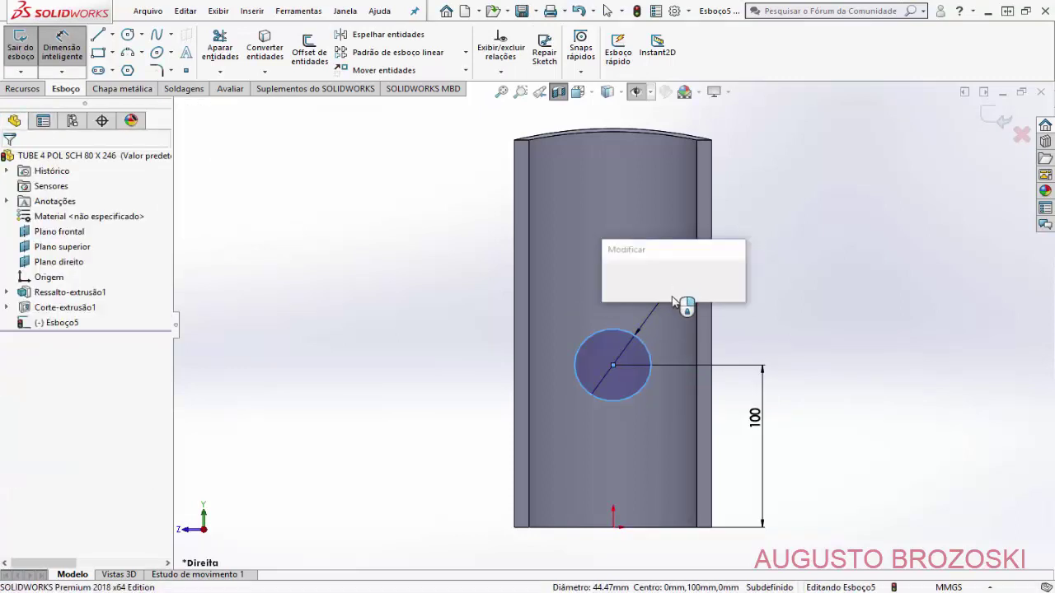
pyautogui.write('44.')
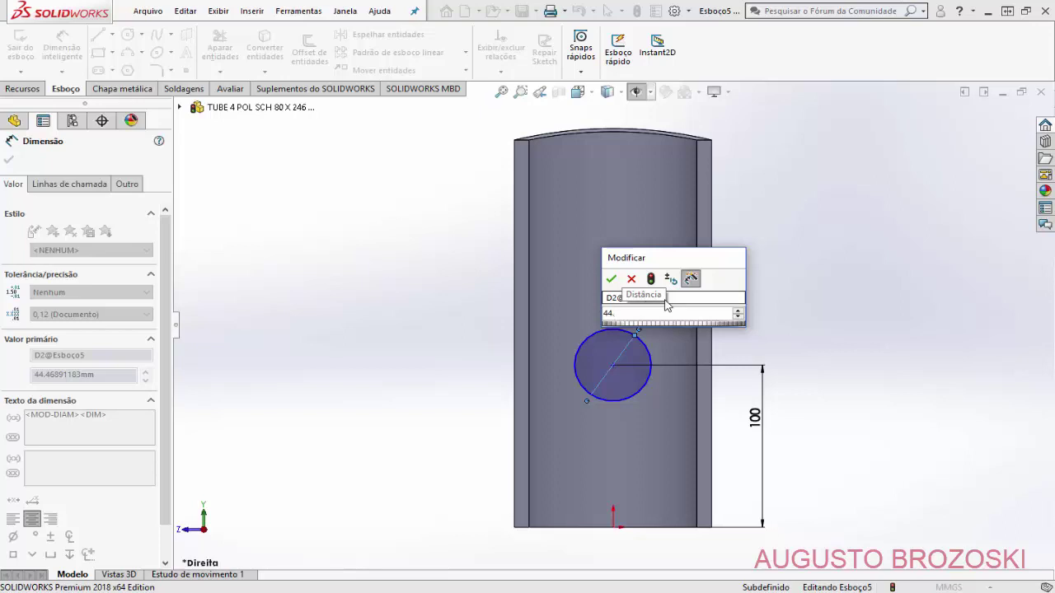
pyautogui.write('5')
pyautogui.press('Return')
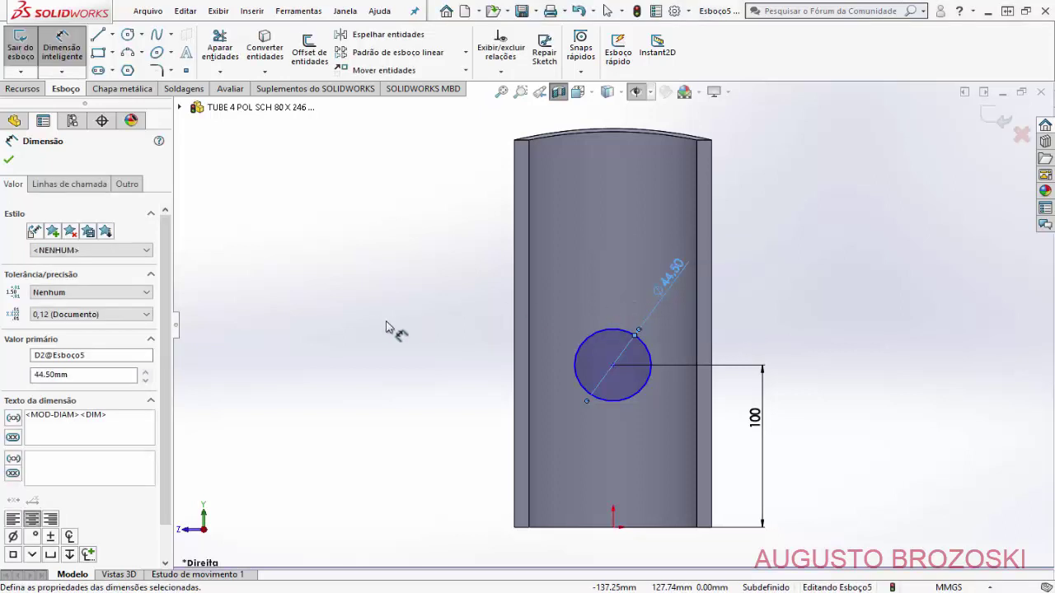
pyautogui.press('Escape')
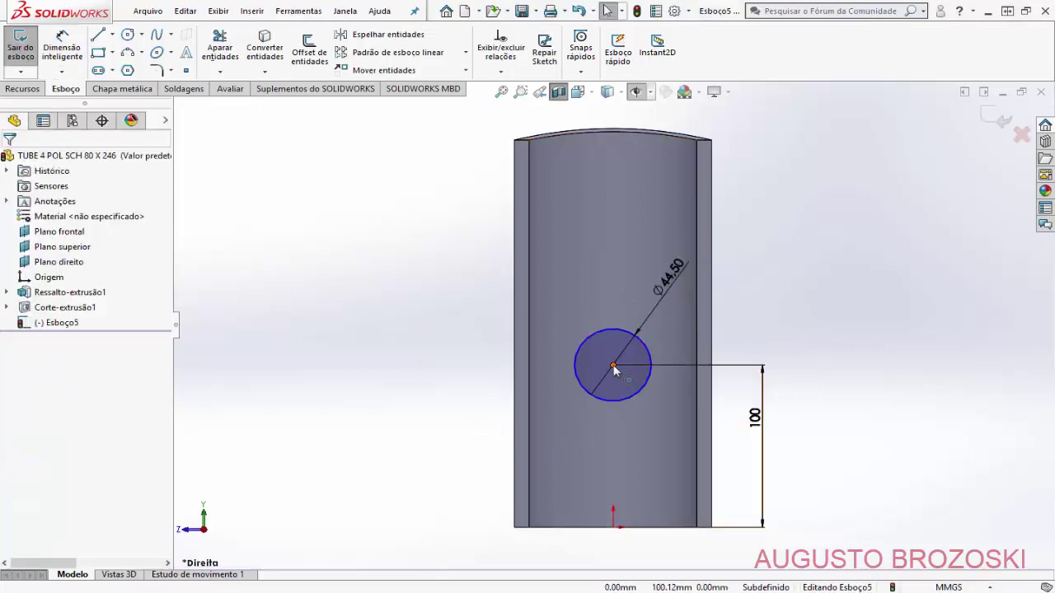
# Step: Make the circle centre vertical with the origin and exit the sketch
pyautogui.click(614, 366)
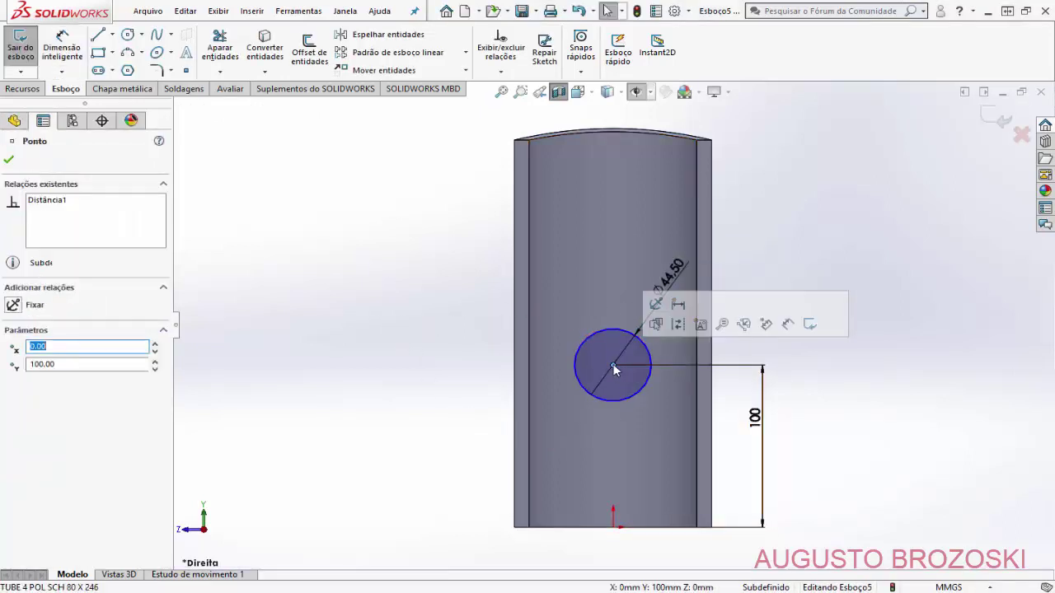
pyautogui.keyDown('ctrl'); pyautogui.click(613, 527); pyautogui.keyUp('ctrl')
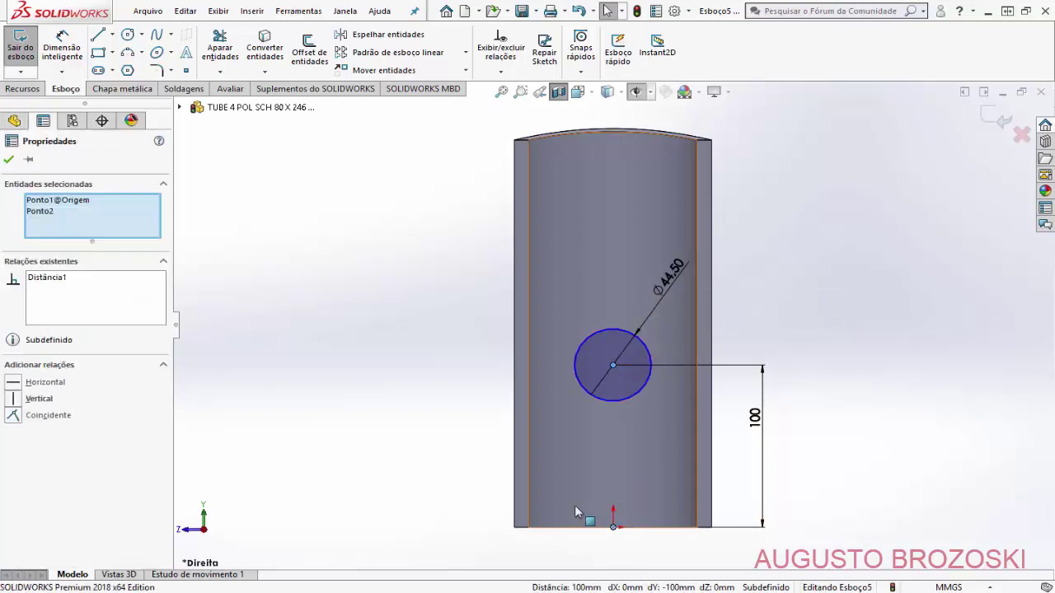
pyautogui.click(14, 399)
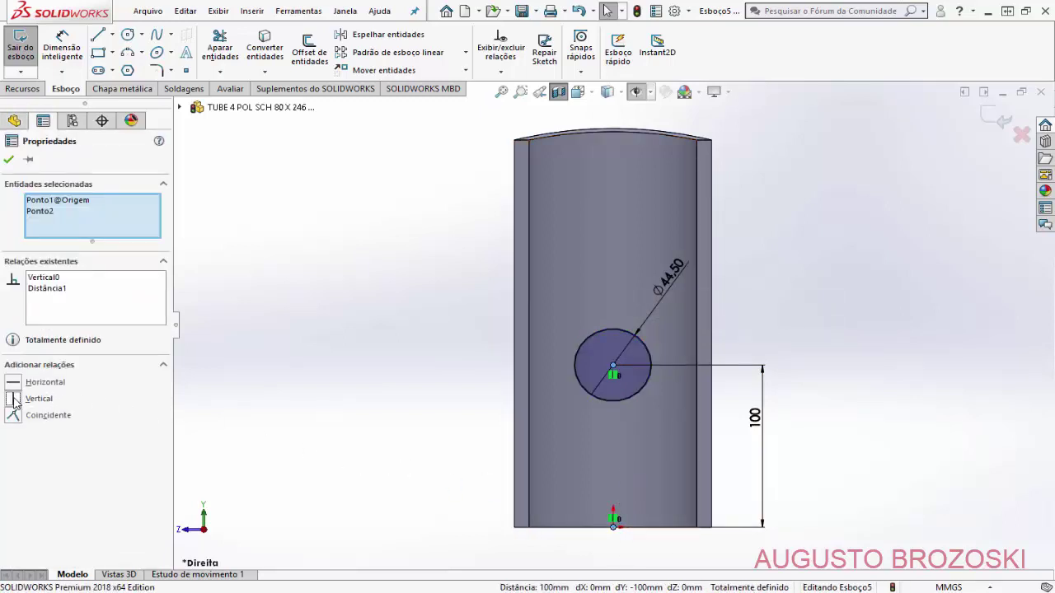
pyautogui.click(8, 160)
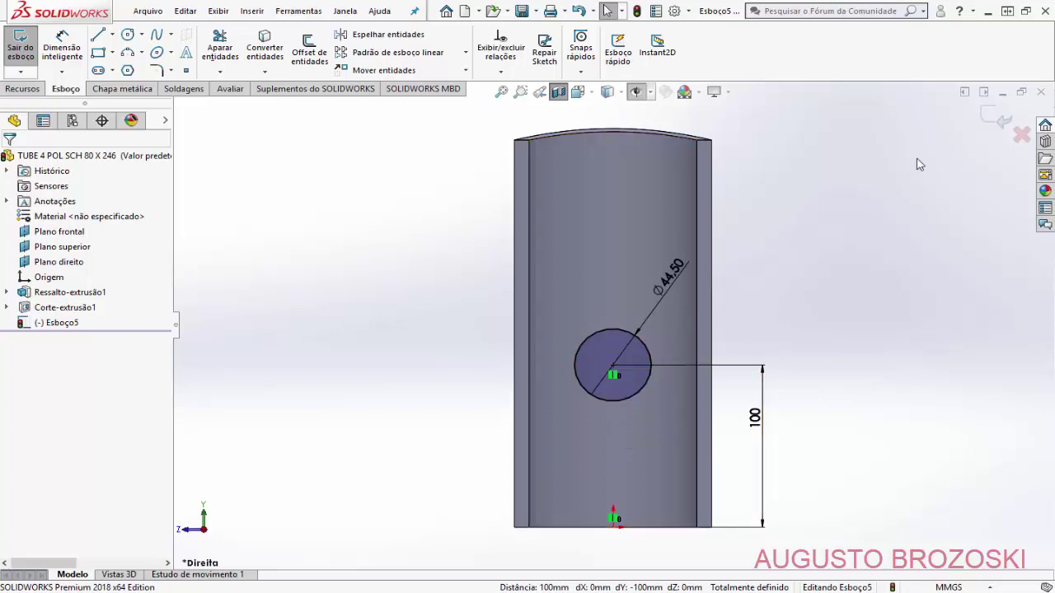
pyautogui.click(1004, 122)
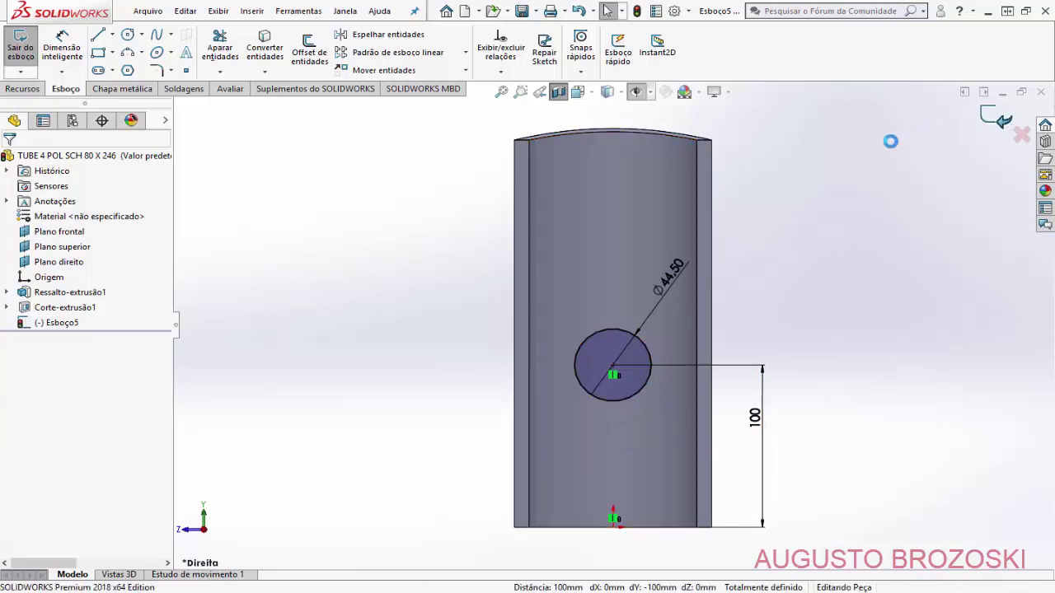
# Step: Cut Esboço5 into the tube in reversed direction up to the next face (Até o próximo)
pyautogui.click(559, 92)
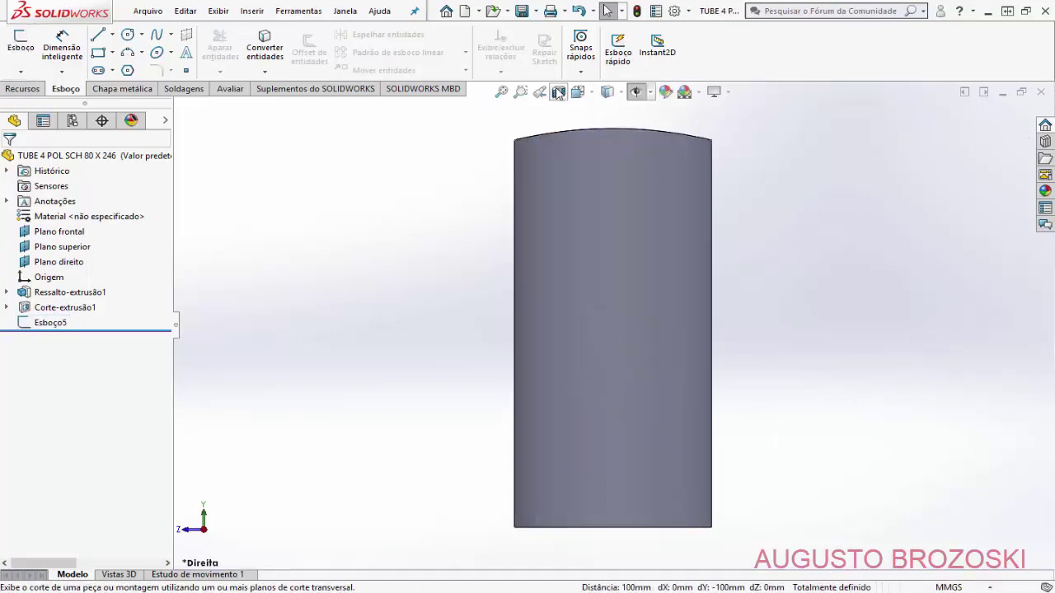
pyautogui.click(590, 95)
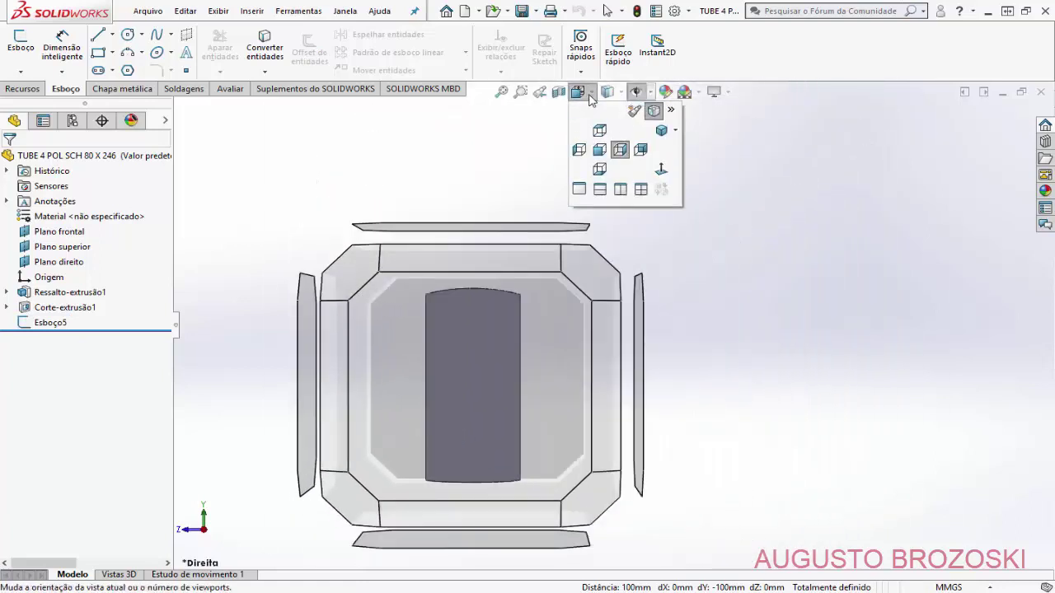
pyautogui.click(661, 131)
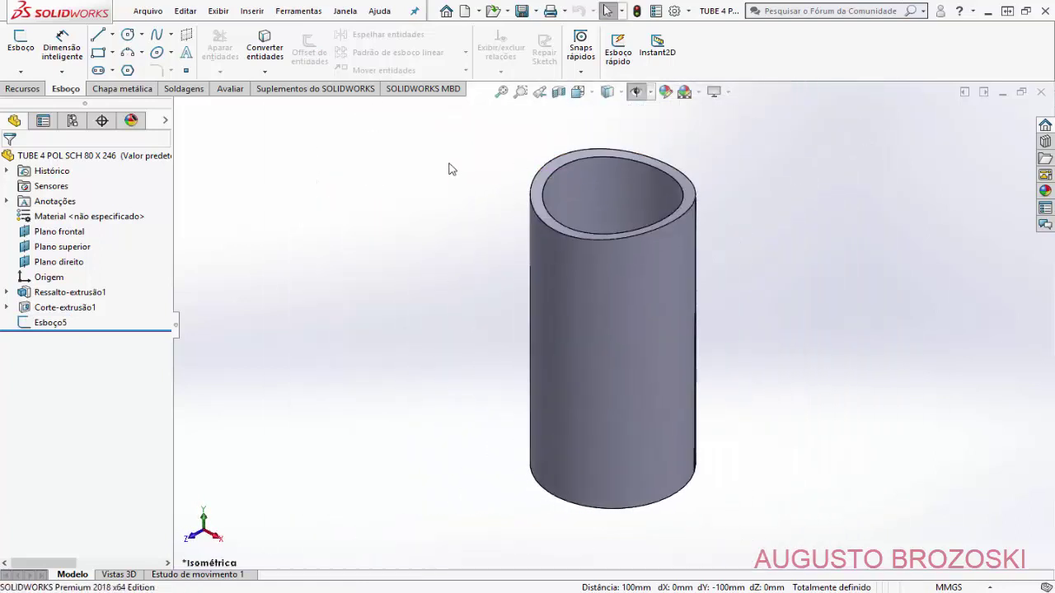
pyautogui.click(27, 89)
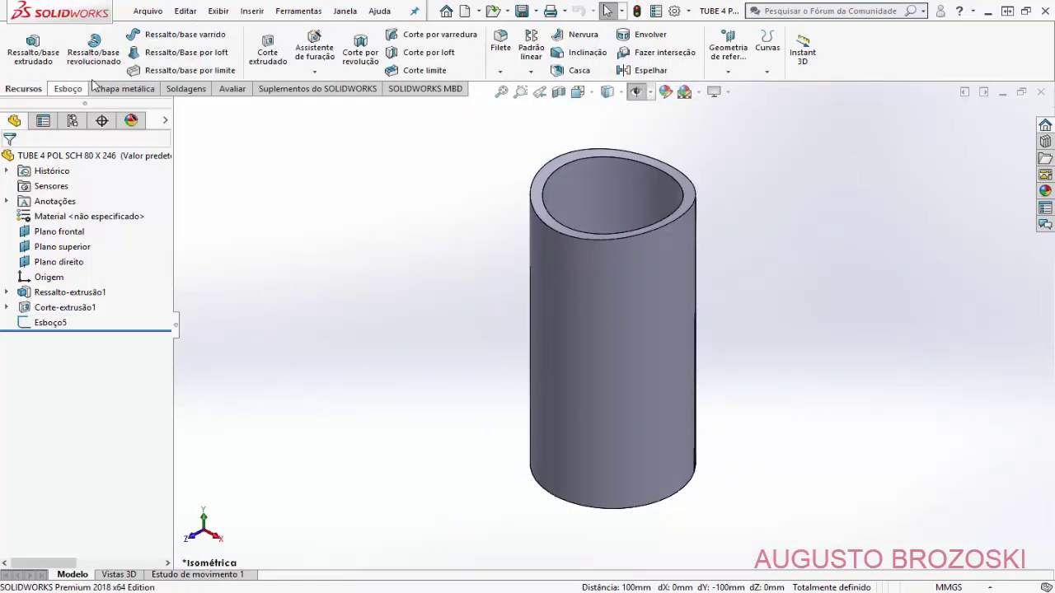
pyautogui.click(270, 51)
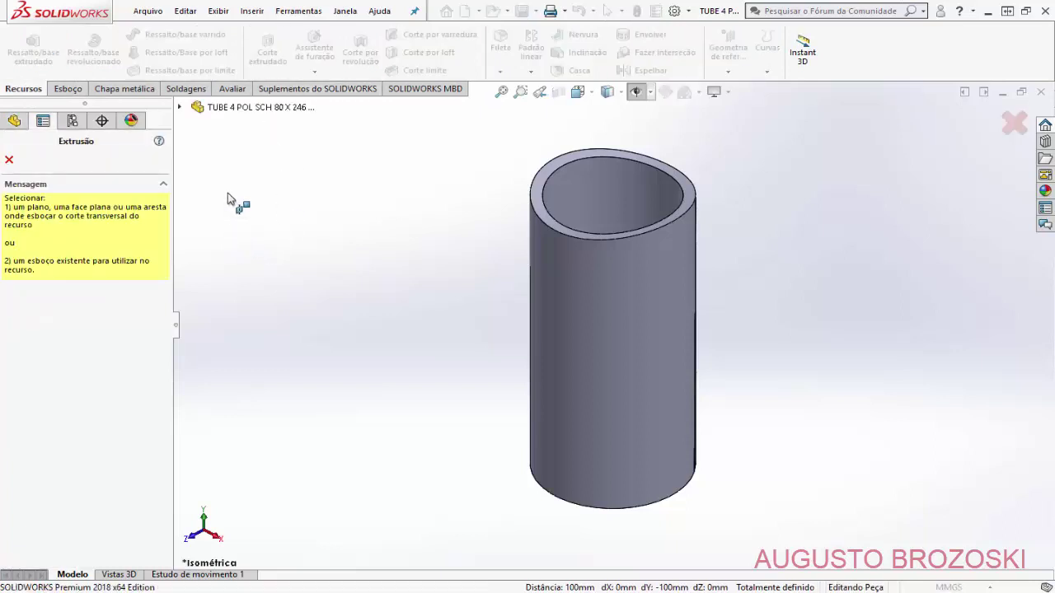
pyautogui.click(180, 108)
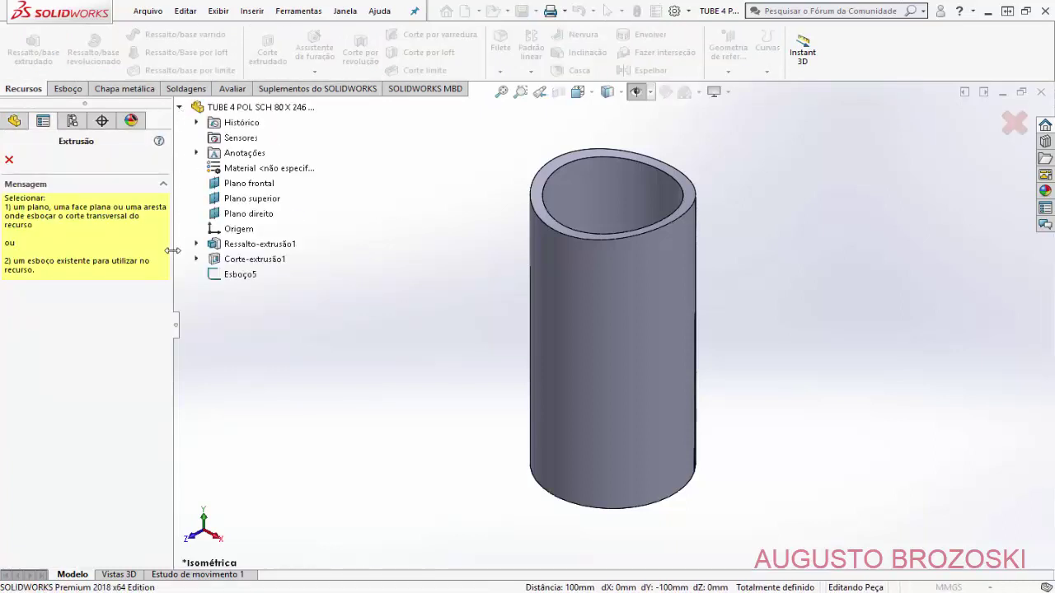
pyautogui.click(239, 277)
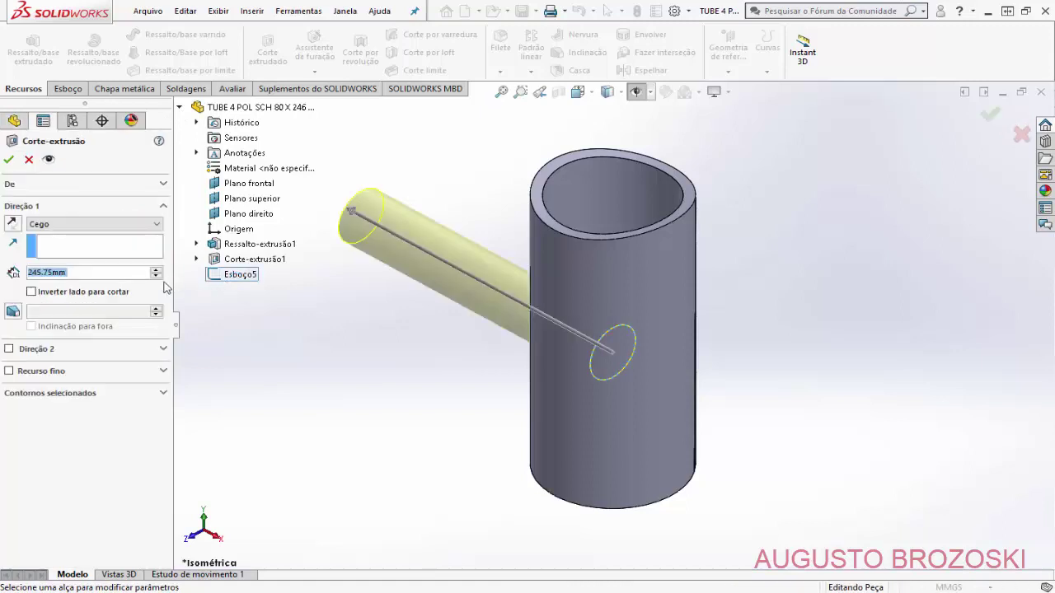
pyautogui.click(13, 225)
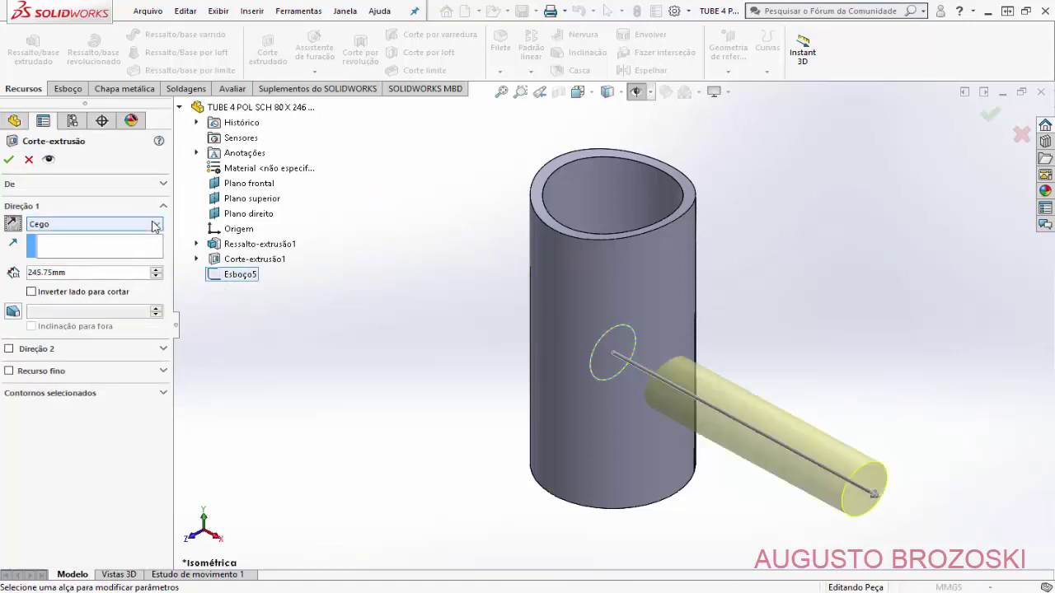
pyautogui.click(156, 225)
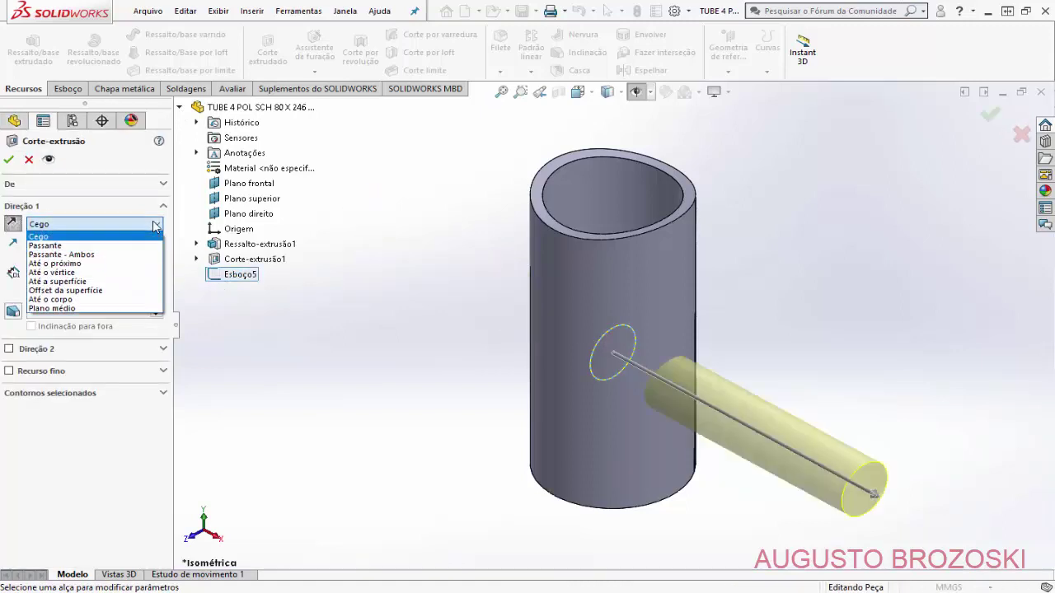
pyautogui.click(87, 264)
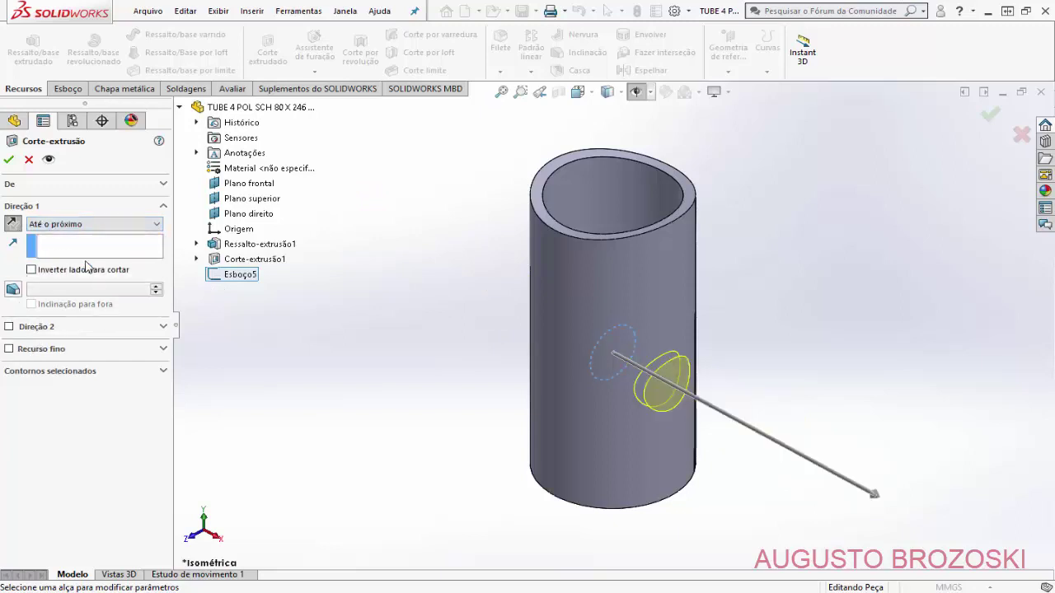
pyautogui.click(8, 161)
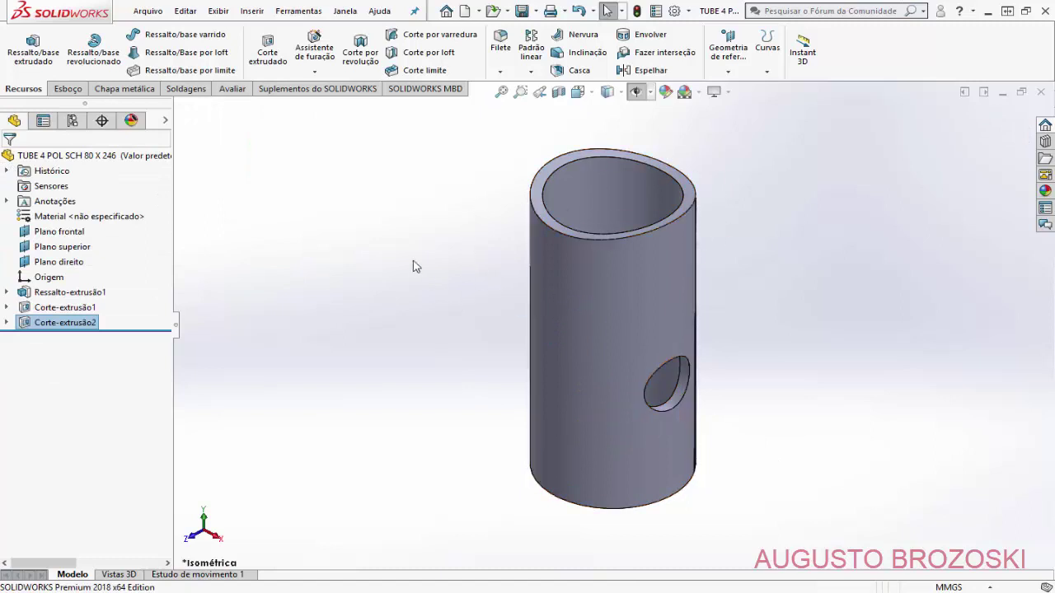
# Step: Save the tube part, glance at the heat exchanger PDF, then return to SOLIDWORKS
pyautogui.click(397, 207)
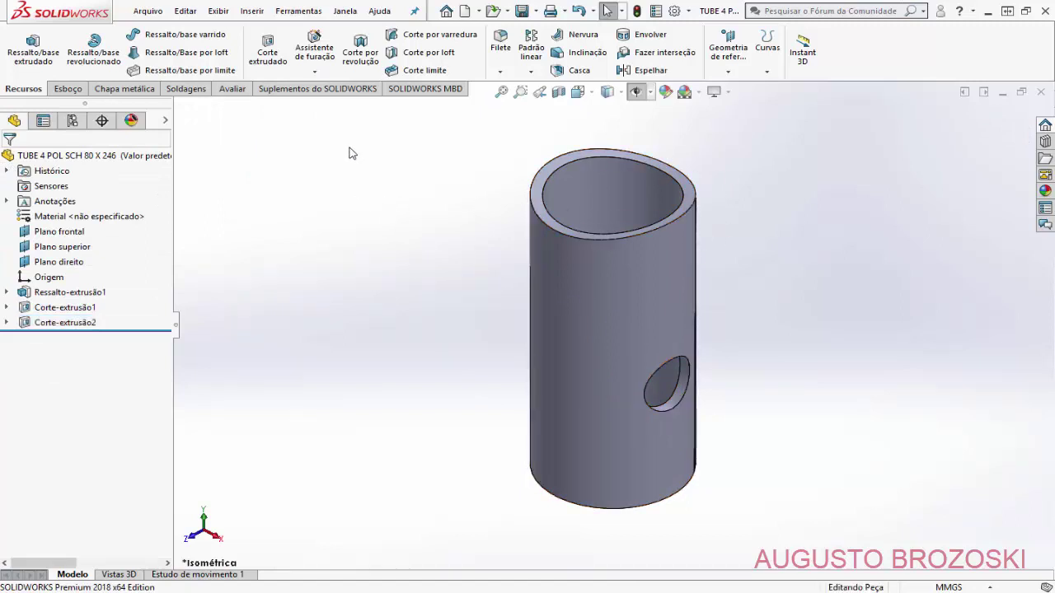
pyautogui.click(522, 11)
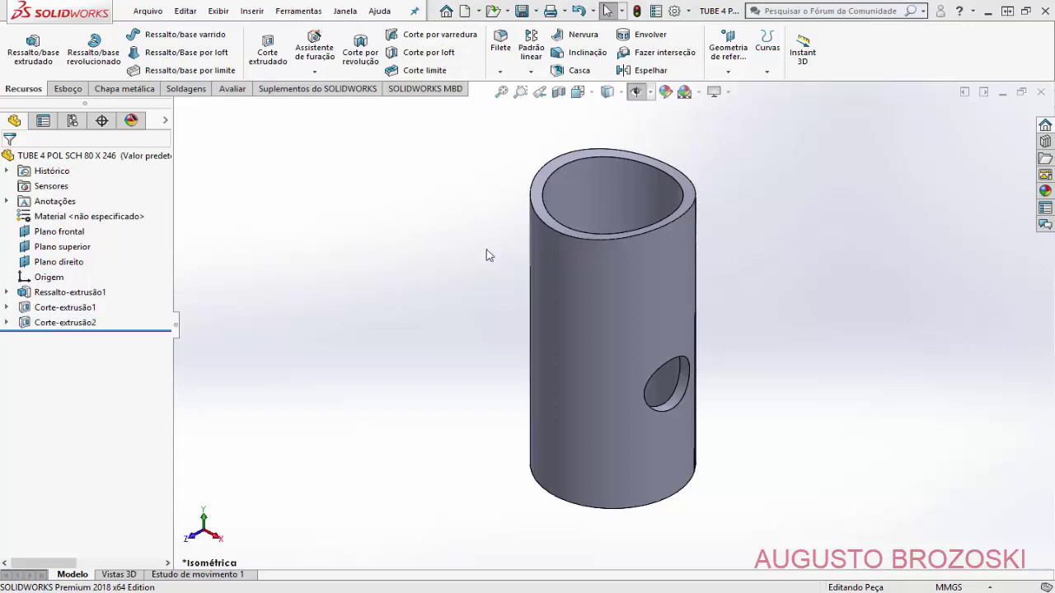
pyautogui.hotkey('alt', 'Tab')
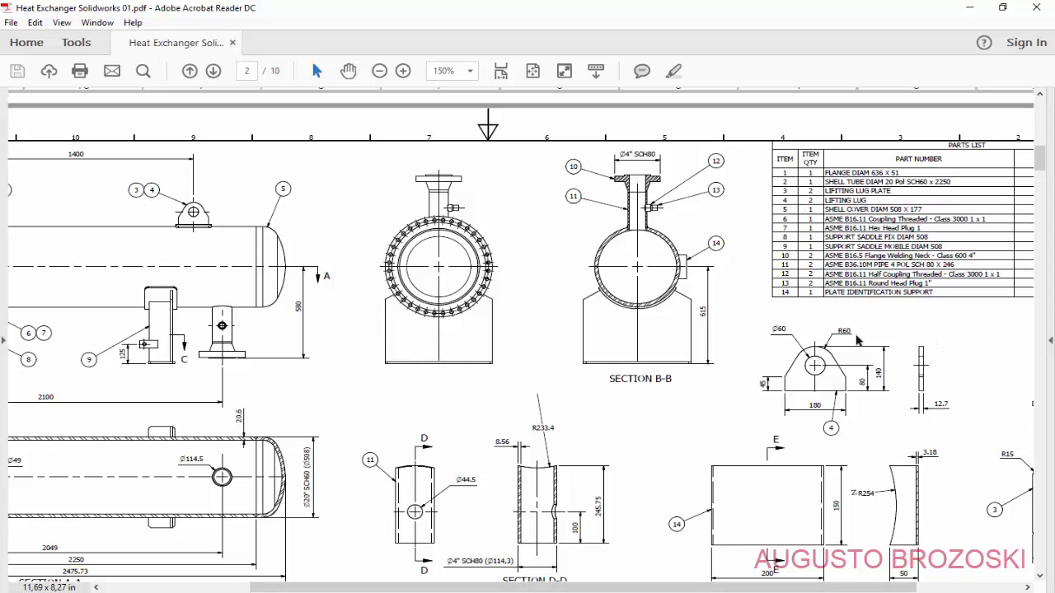
pyautogui.click(969, 8)
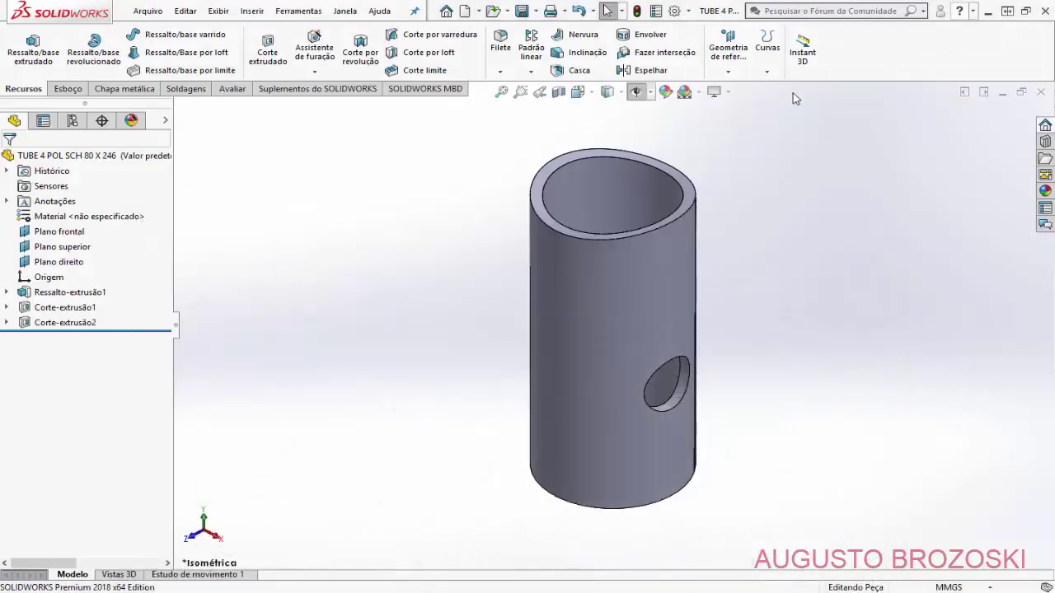
# Step: Create a new part (Peça) and save it as LIFTING LUG
pyautogui.click(465, 11)
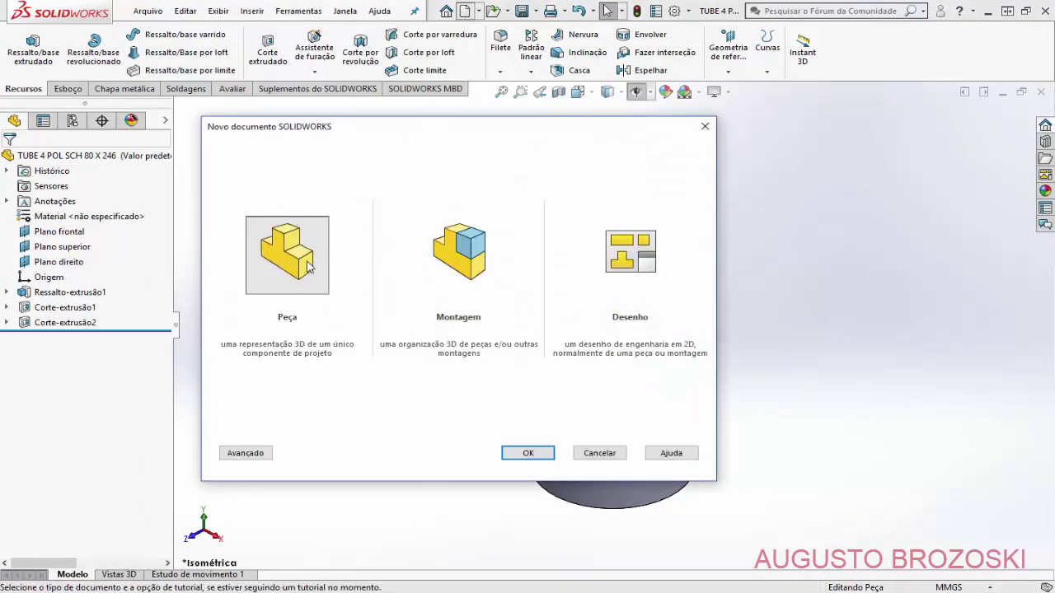
pyautogui.click(528, 454)
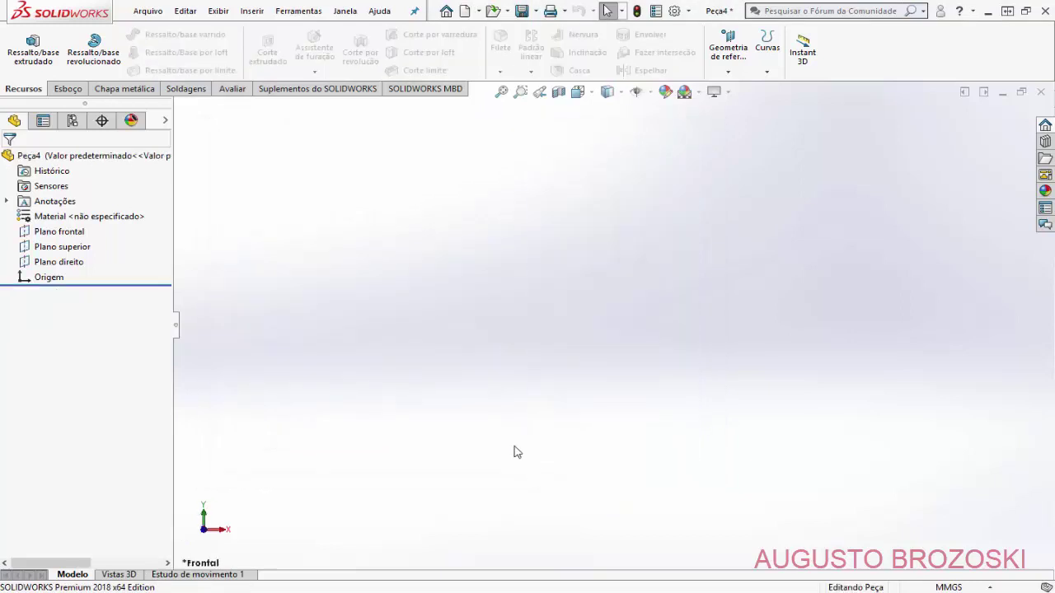
pyautogui.click(523, 11)
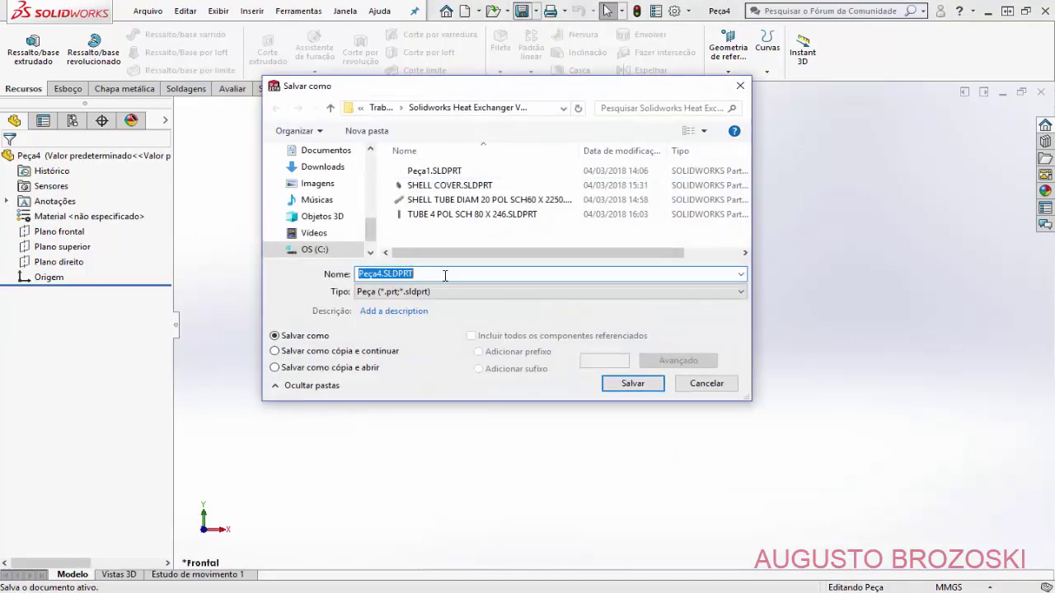
pyautogui.write('LIFTING LUG')
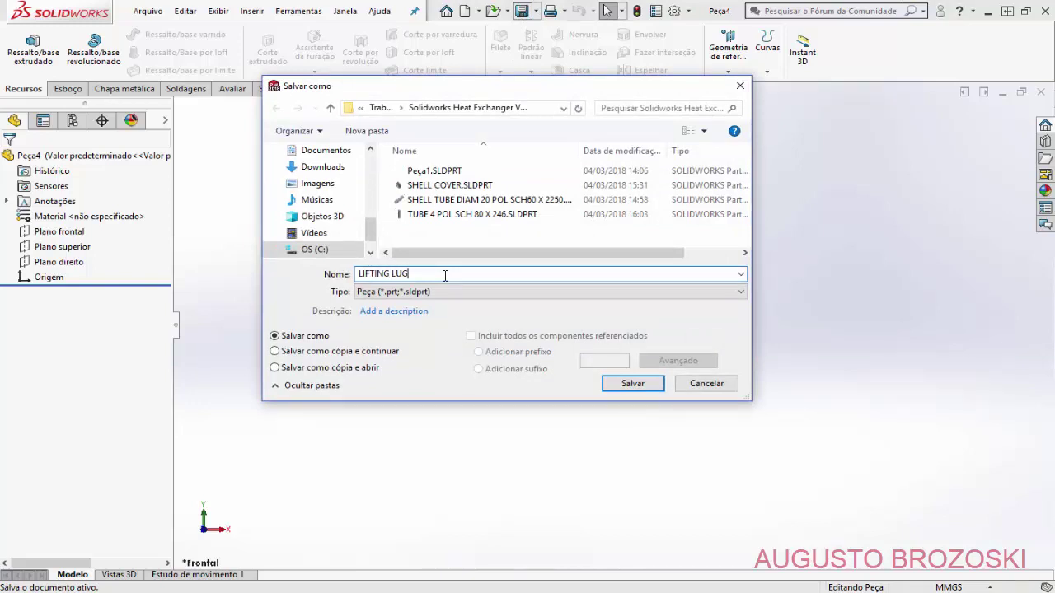
pyautogui.click(635, 385)
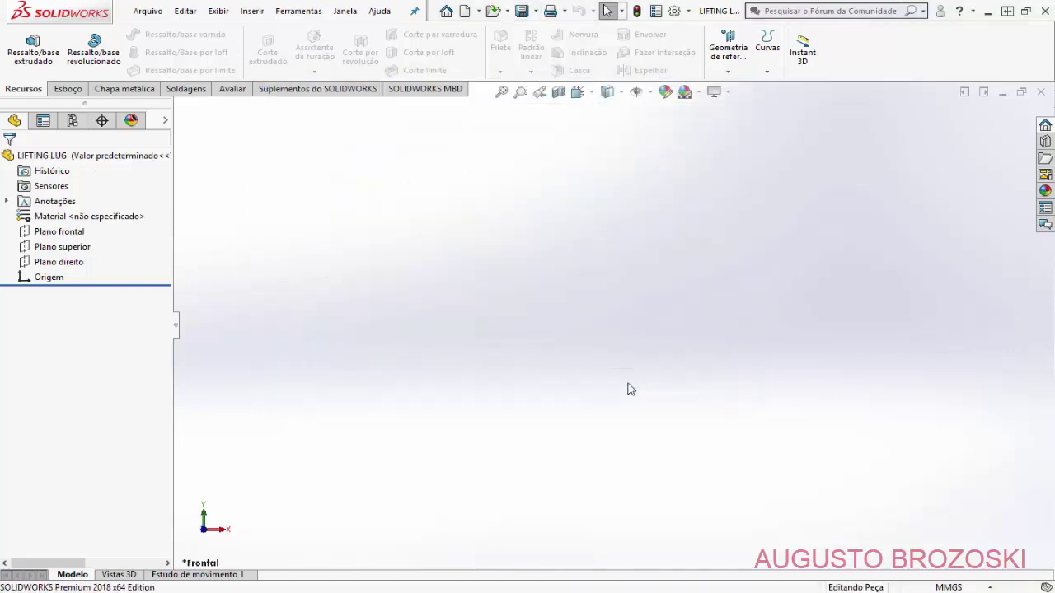
# Step: Start a new sketch on Plano frontal
pyautogui.click(67, 89)
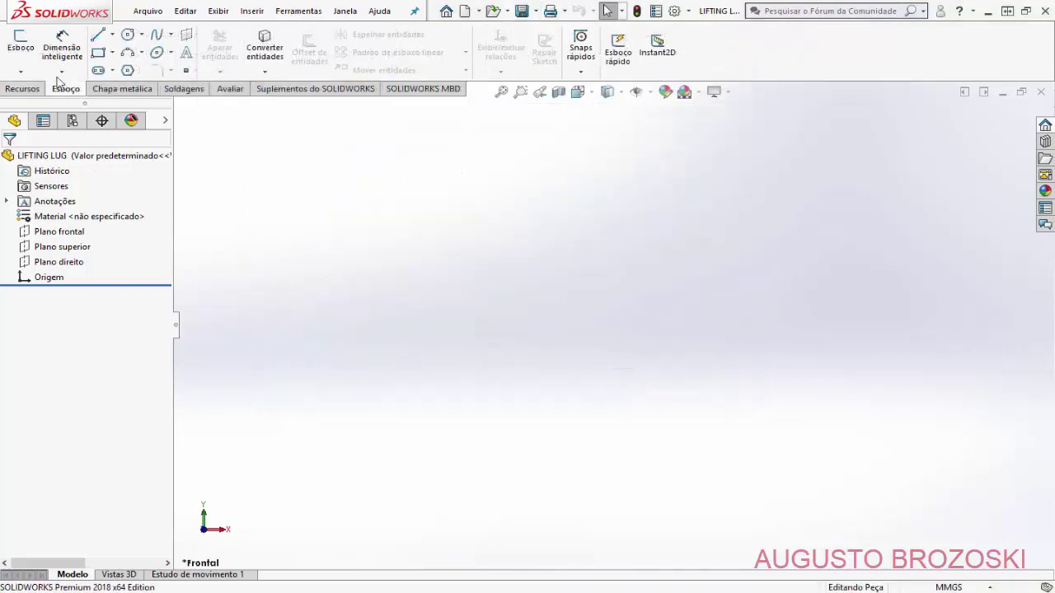
pyautogui.click(22, 45)
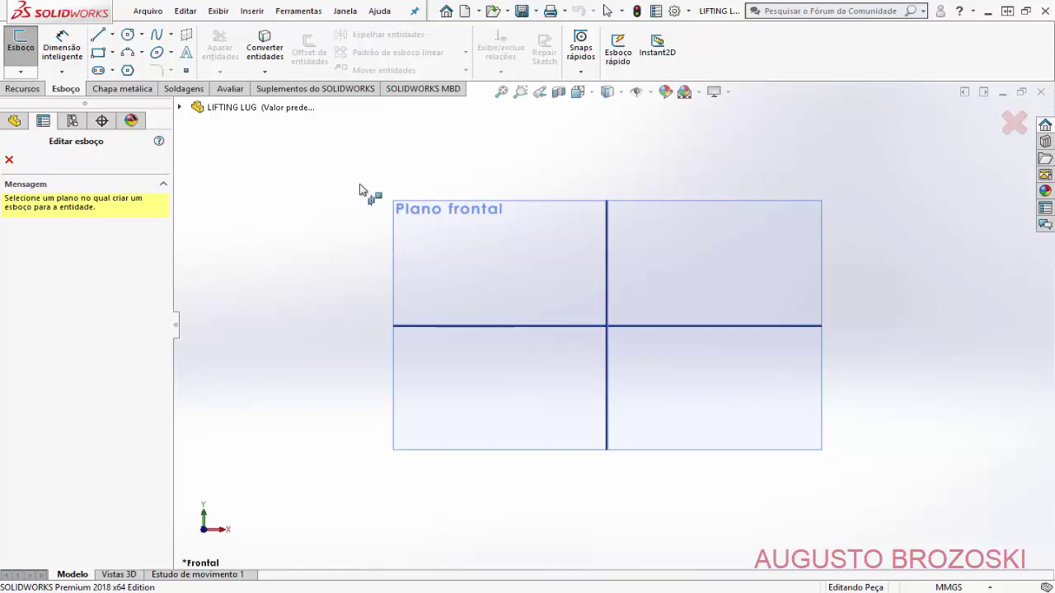
pyautogui.click(526, 206)
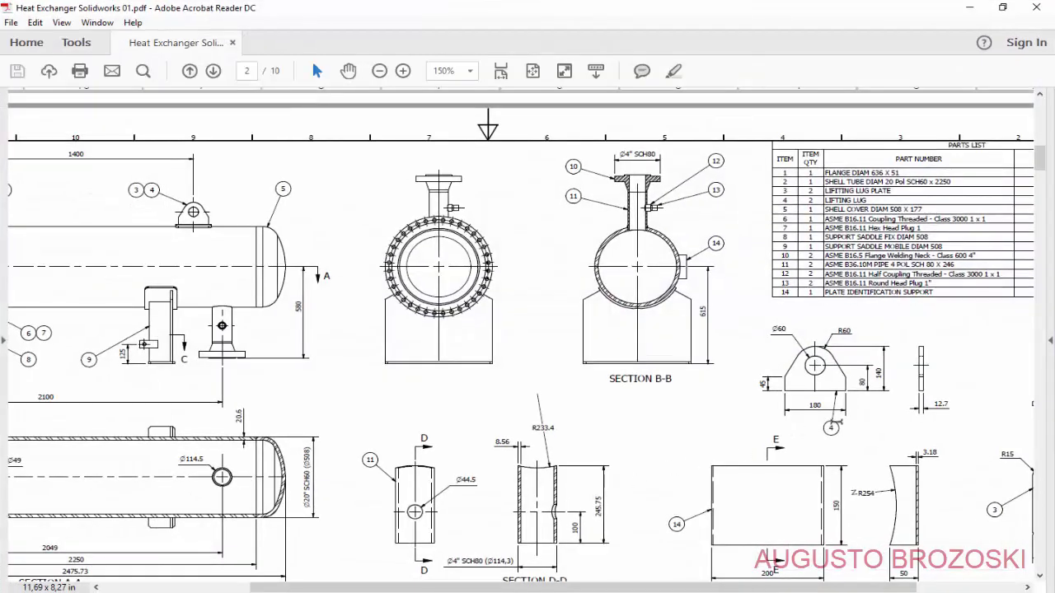
# Step: Zoom the PDF to 300% and scroll to the lifting lug detail
pyautogui.moveTo(630, 584); pyautogui.dragTo(735, 583)
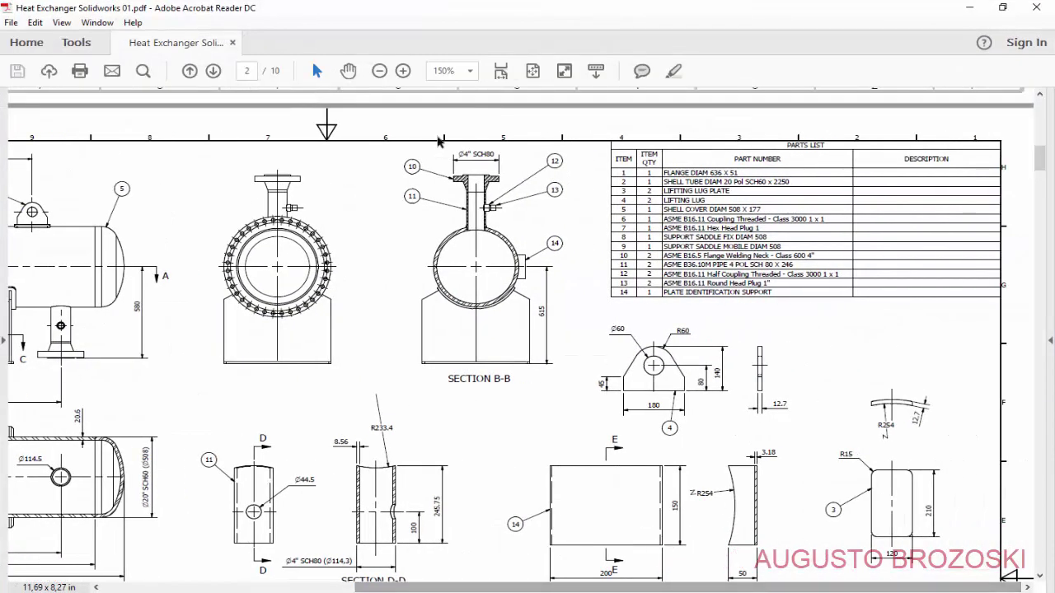
pyautogui.click(404, 71)
pyautogui.click(404, 71)
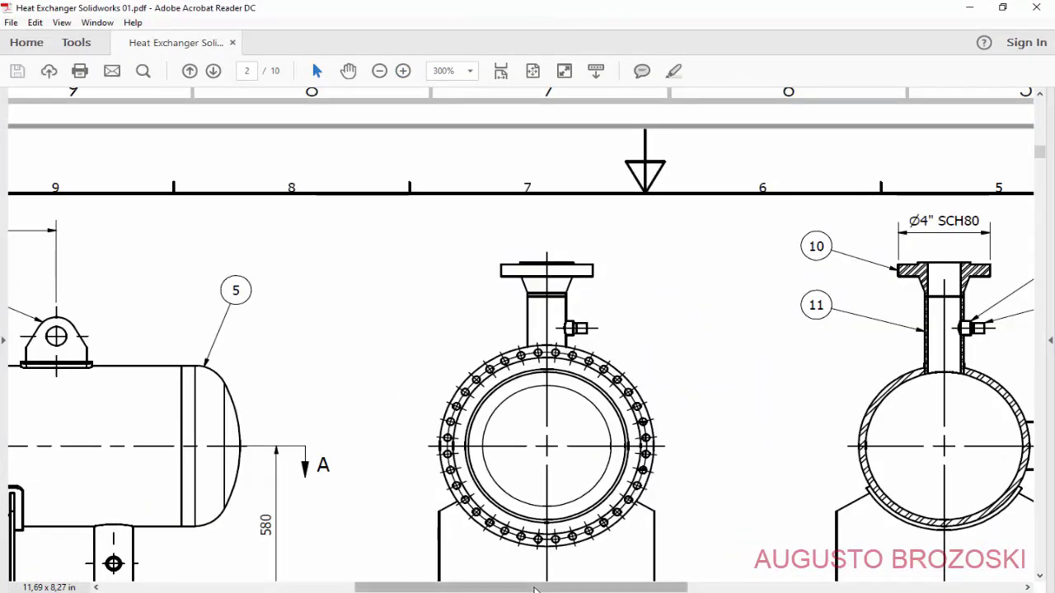
pyautogui.moveTo(569, 586); pyautogui.dragTo(857, 587)
pyautogui.scroll(-10, 563, 362)
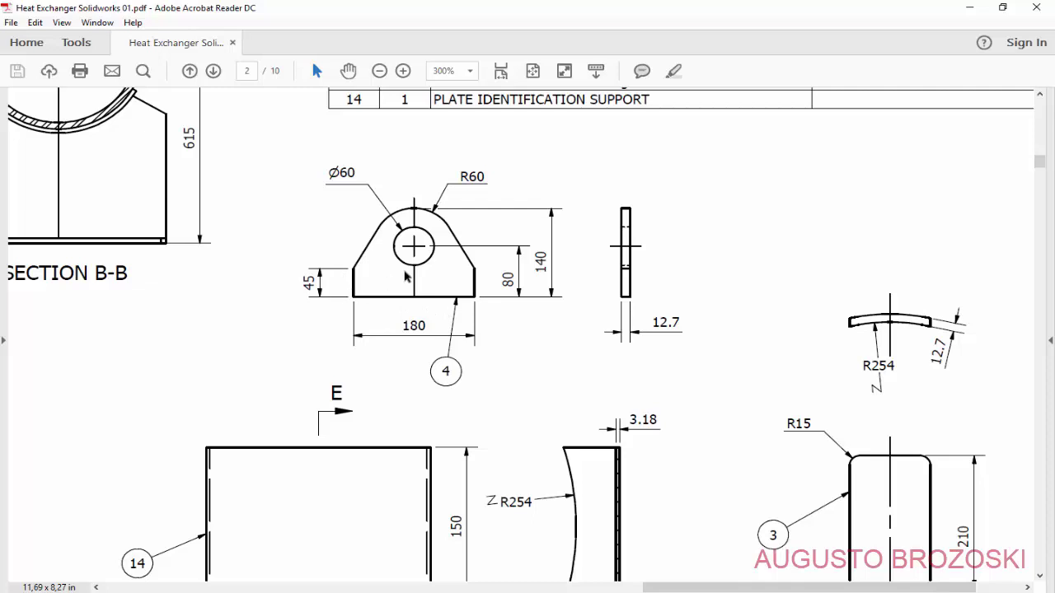
# Step: Minimize Acrobat Reader to bring the SOLIDWORKS sketch back into view
pyautogui.click(969, 7)
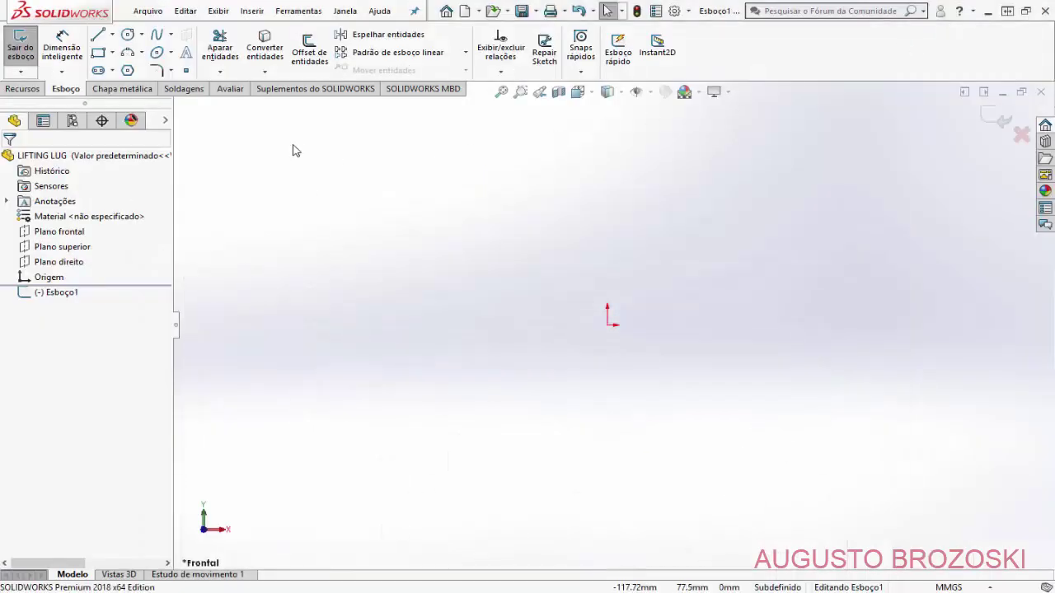
# Step: Draw the left, bottom and right lines of an open U profile
pyautogui.click(96, 38)
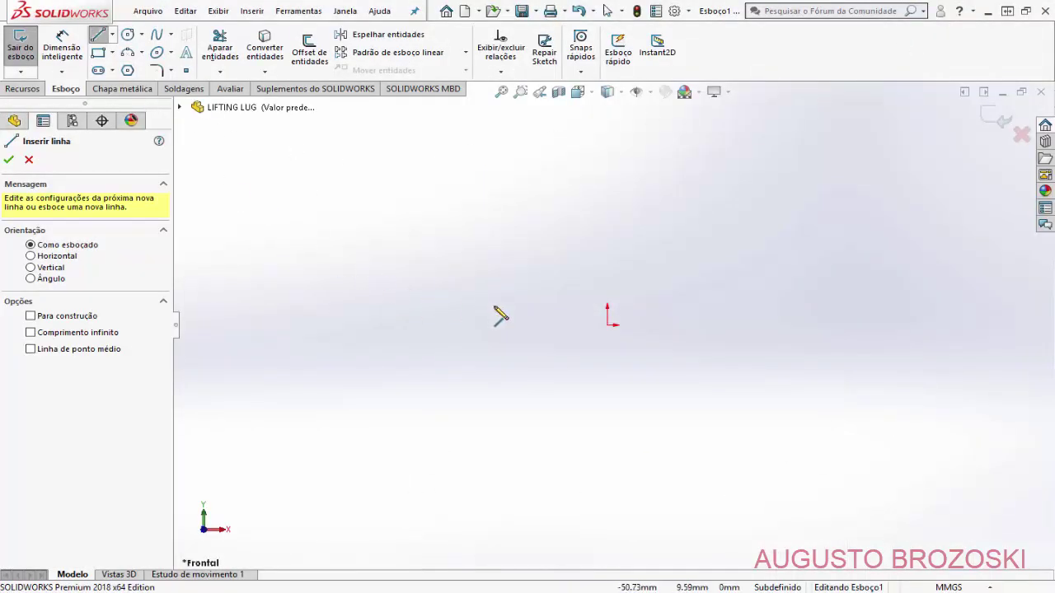
pyautogui.click(499, 263)
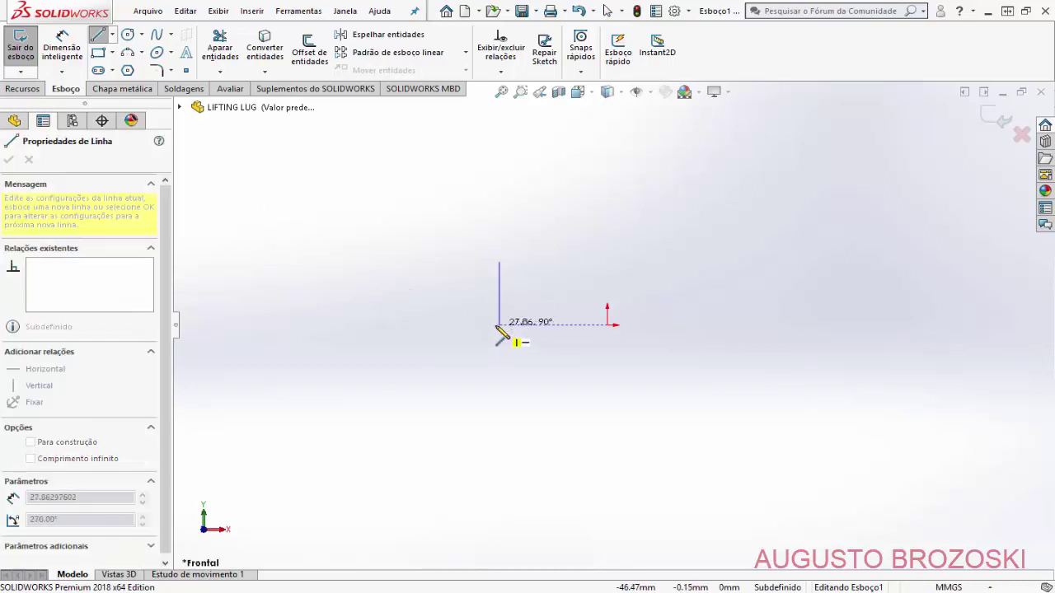
pyautogui.click(498, 326)
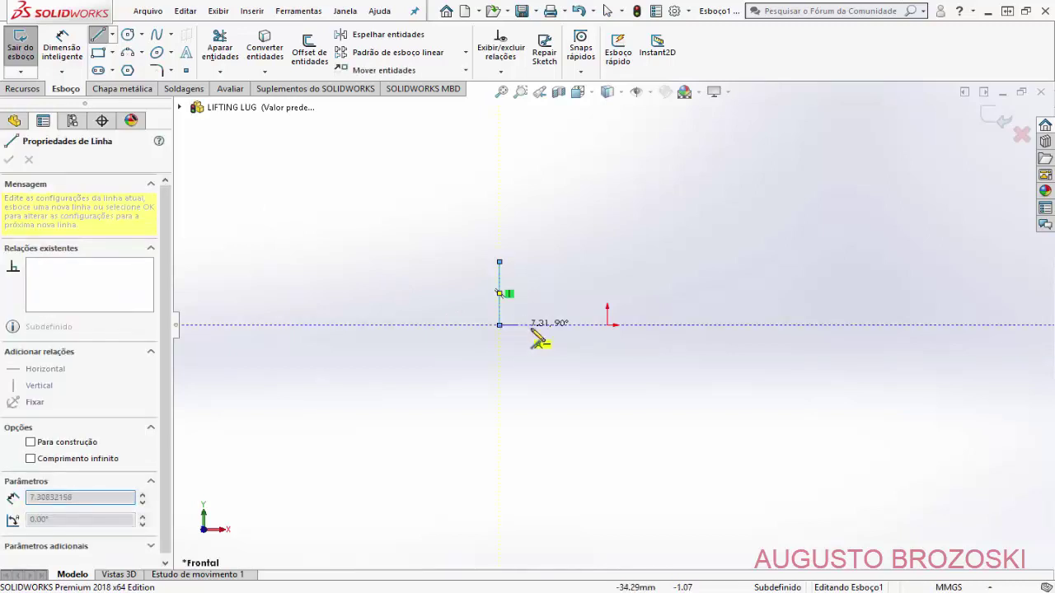
pyautogui.click(749, 324)
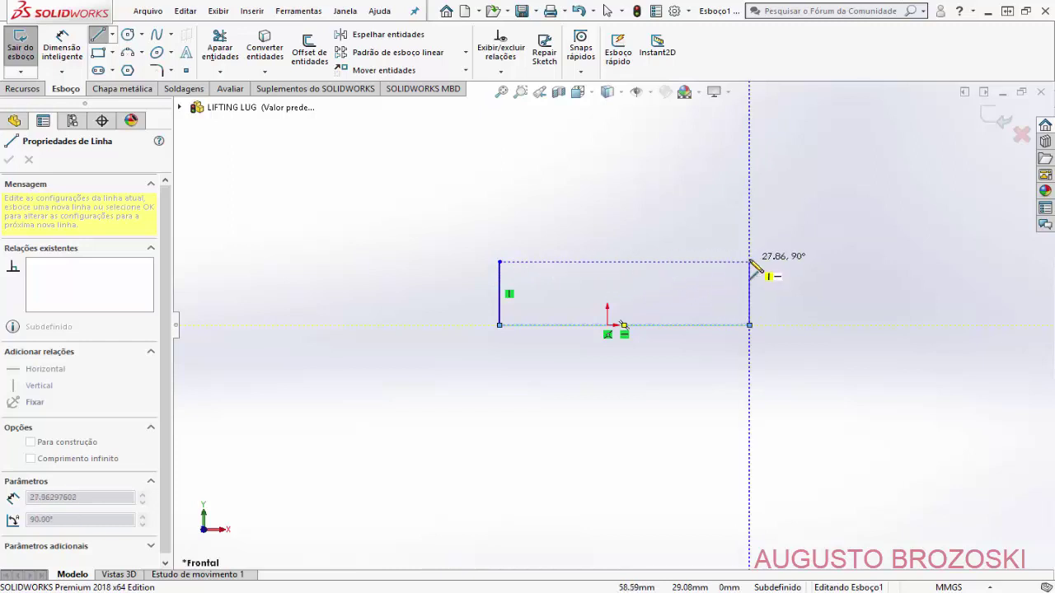
pyautogui.click(749, 262)
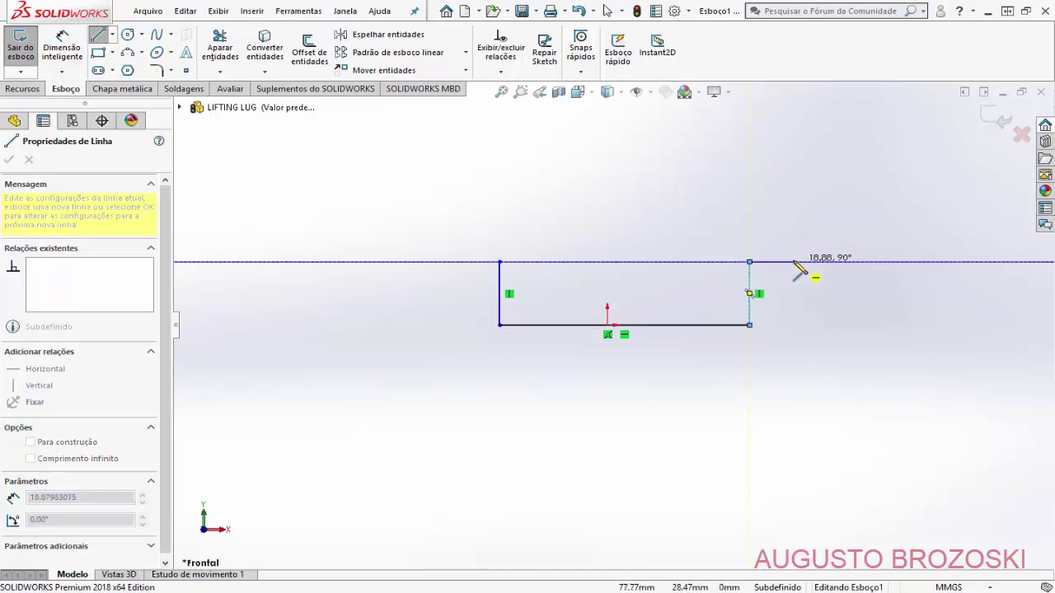
pyautogui.press('Escape')
pyautogui.press('Escape')
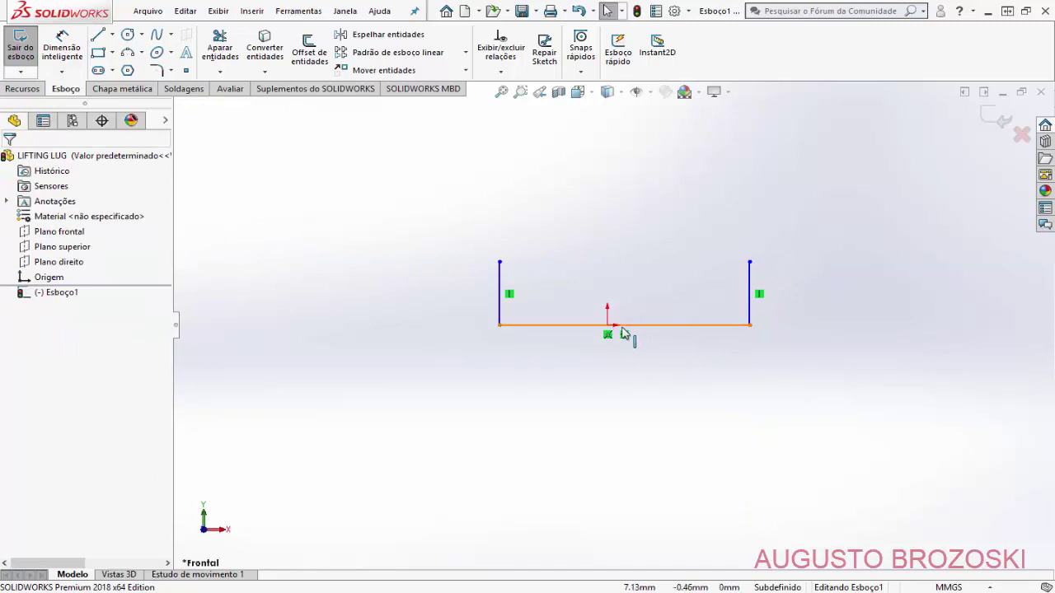
# Step: Centre the bottom line on the origin with a coincident midpoint relation
pyautogui.scroll(-3, 630, 333)
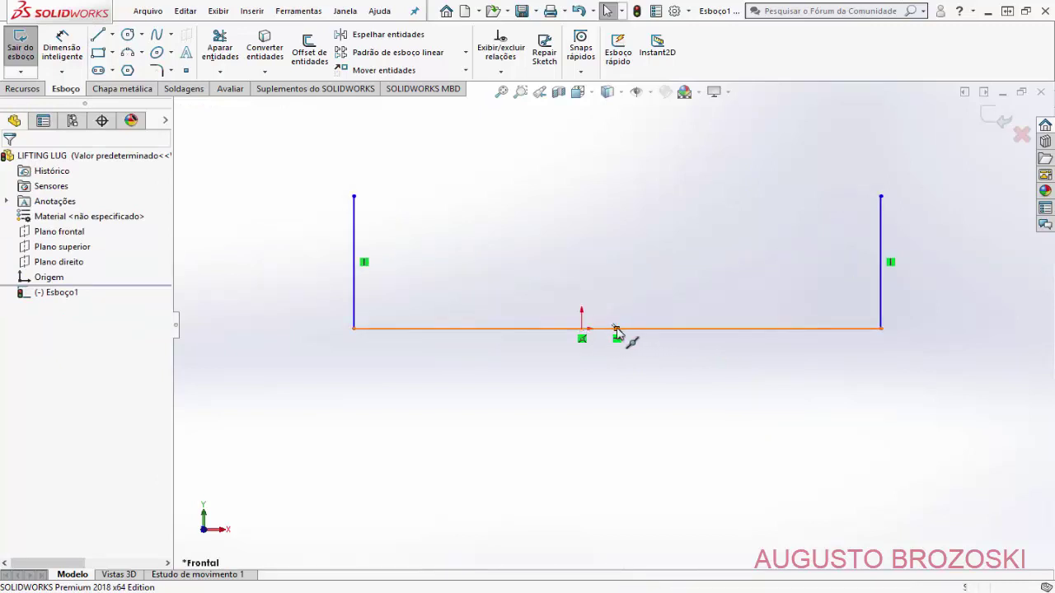
pyautogui.click(618, 330)
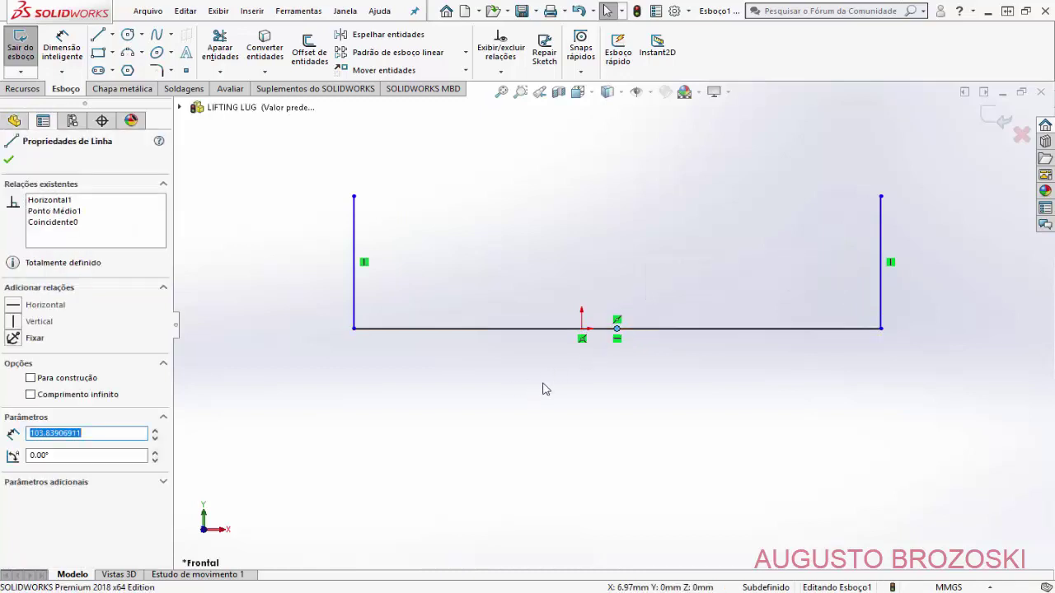
pyautogui.keyDown('ctrl'); pyautogui.click(582, 330); pyautogui.keyUp('ctrl')
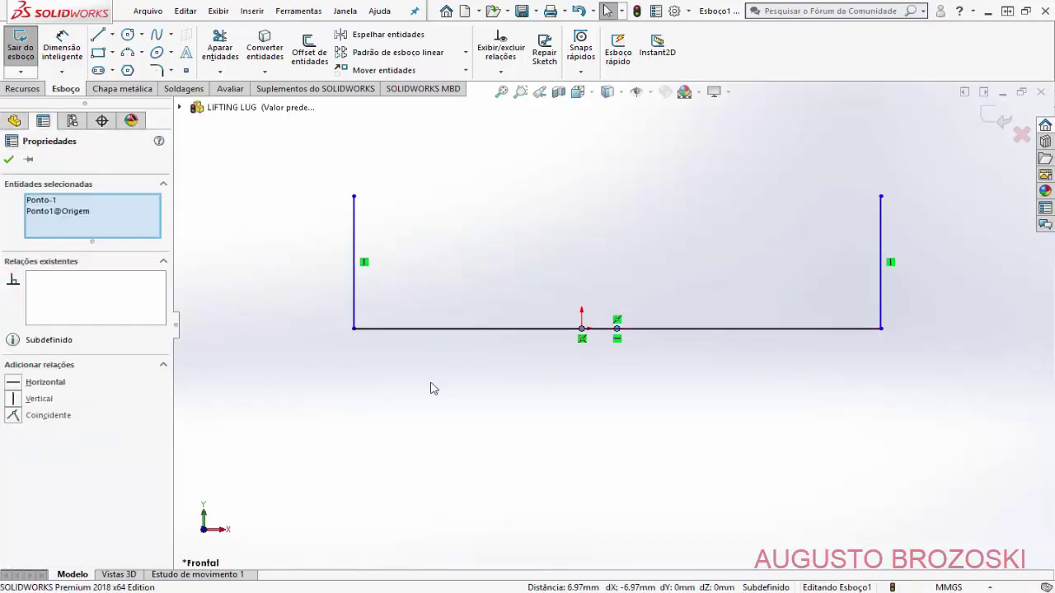
pyautogui.click(13, 417)
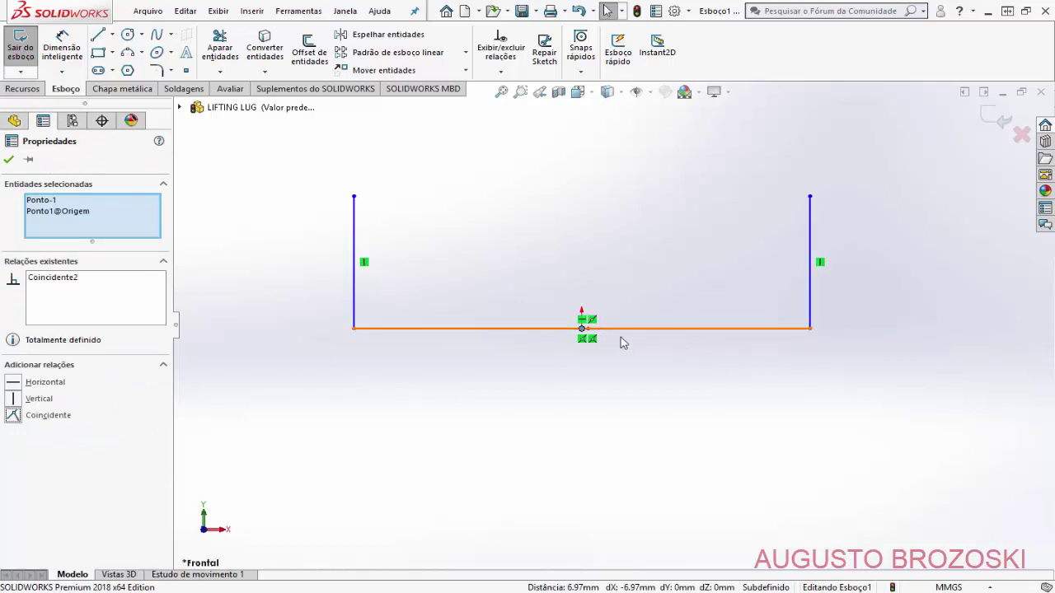
pyautogui.click(8, 160)
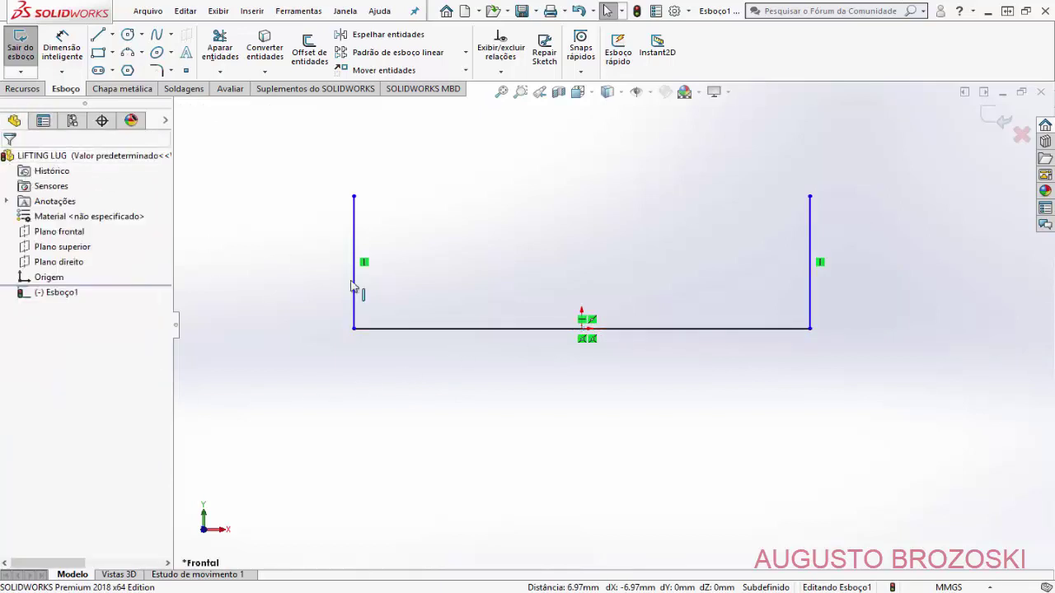
# Step: Dimension the bottom line to 180 and the left side to 45
pyautogui.click(66, 46)
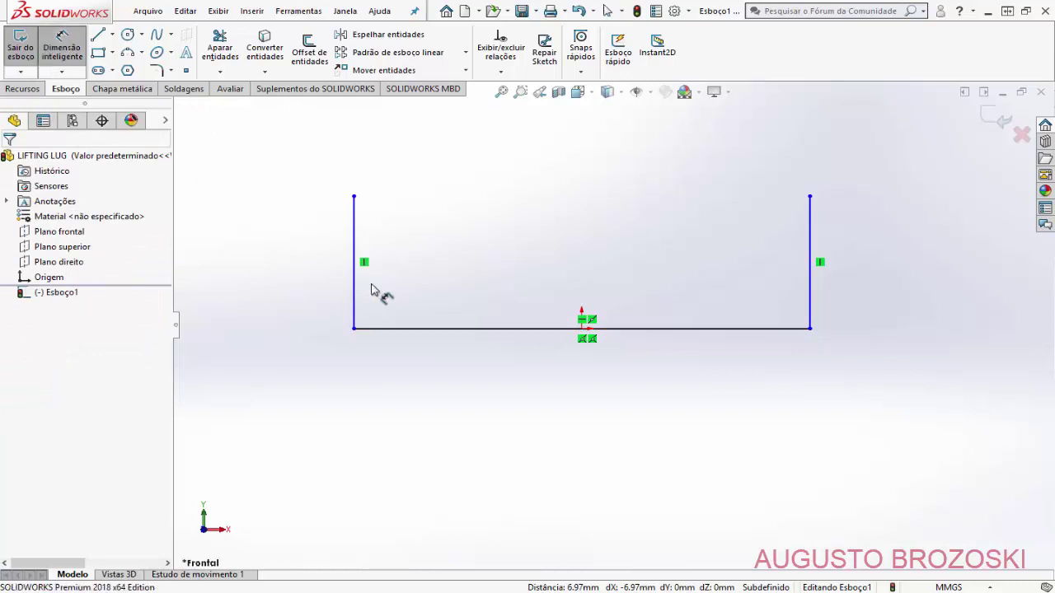
pyautogui.click(534, 335)
pyautogui.click(574, 400)
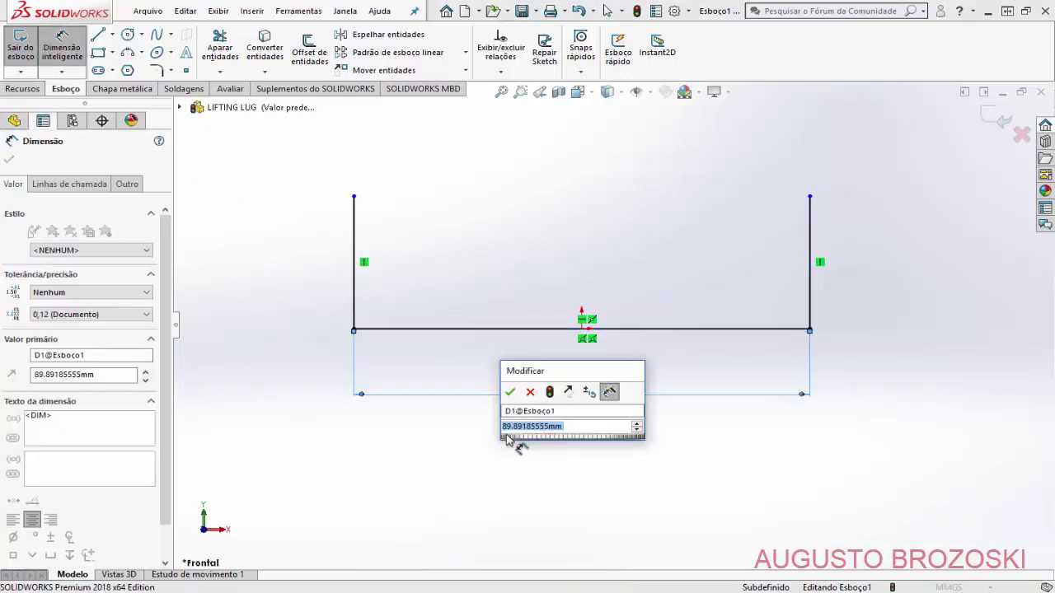
pyautogui.write('180')
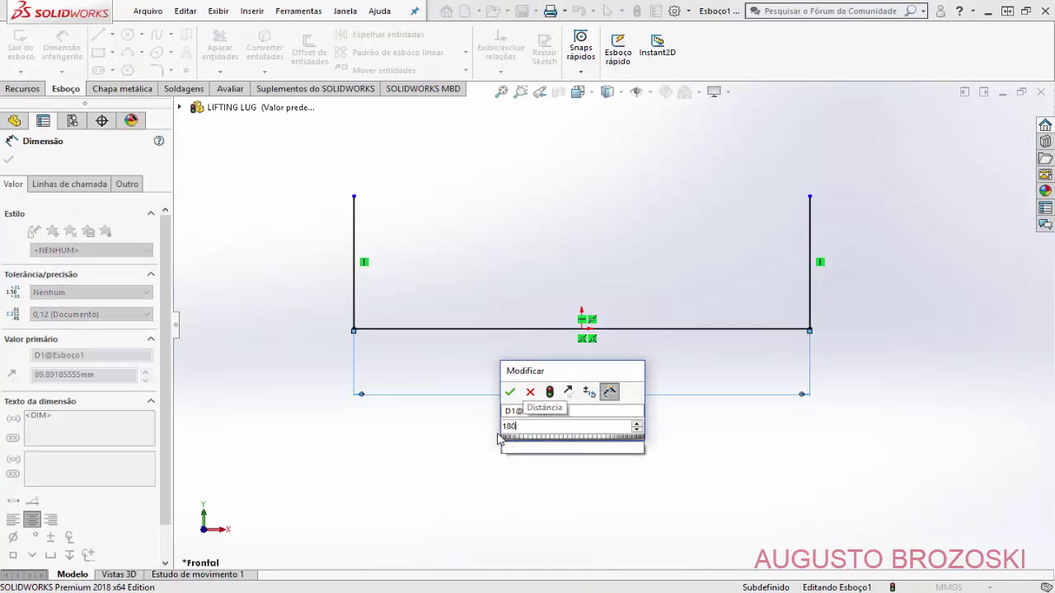
pyautogui.press('Return')
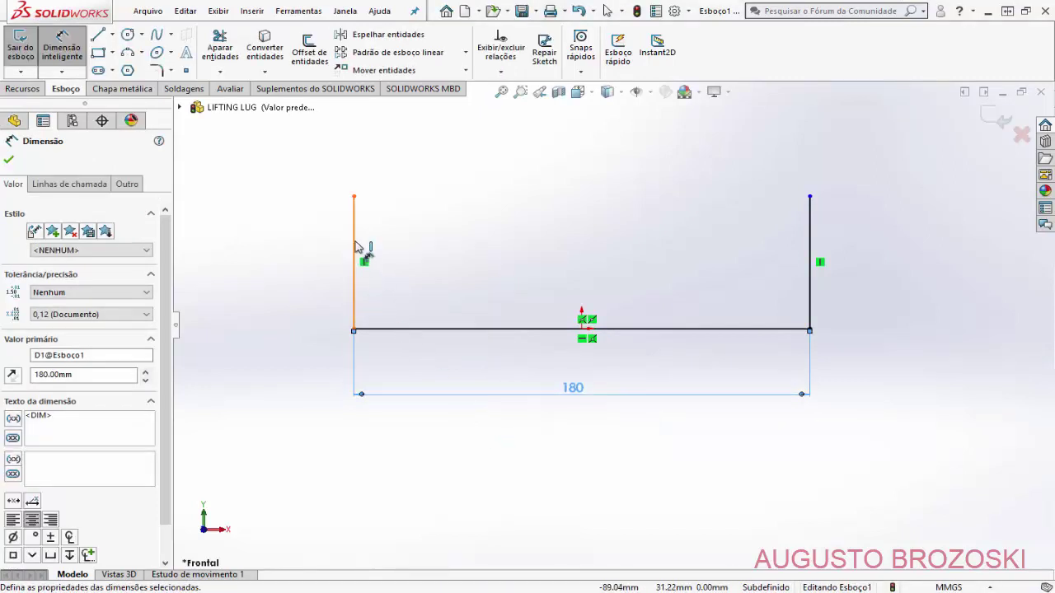
pyautogui.click(354, 247)
pyautogui.click(297, 257)
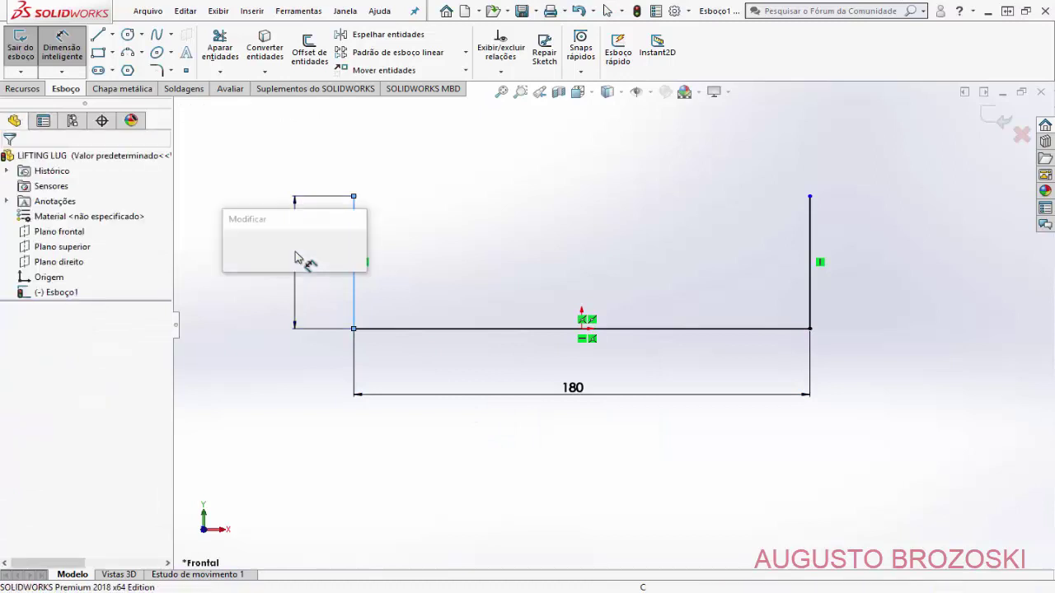
pyautogui.write('45')
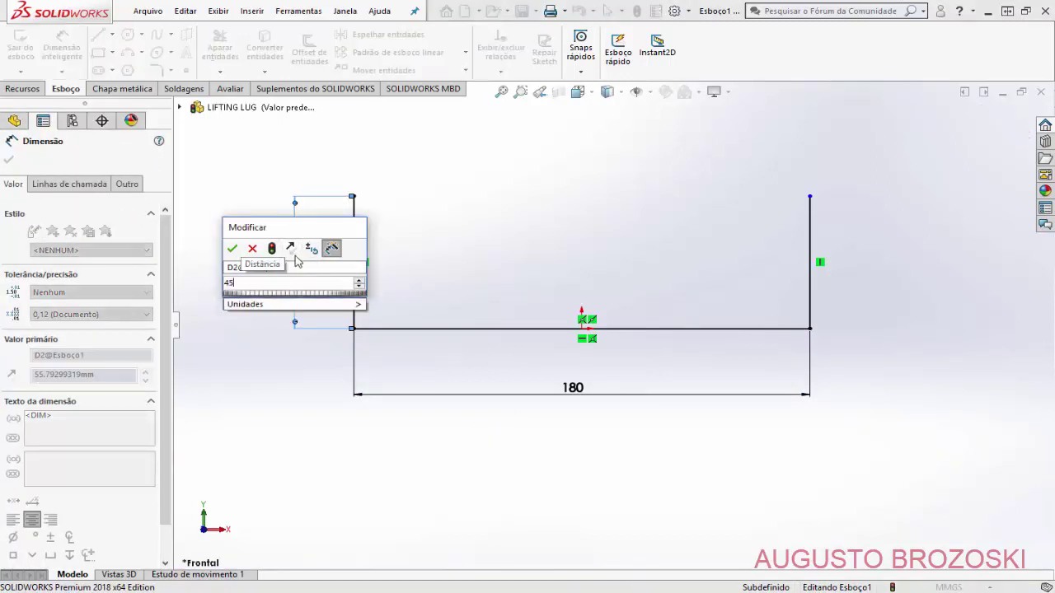
pyautogui.press('Return')
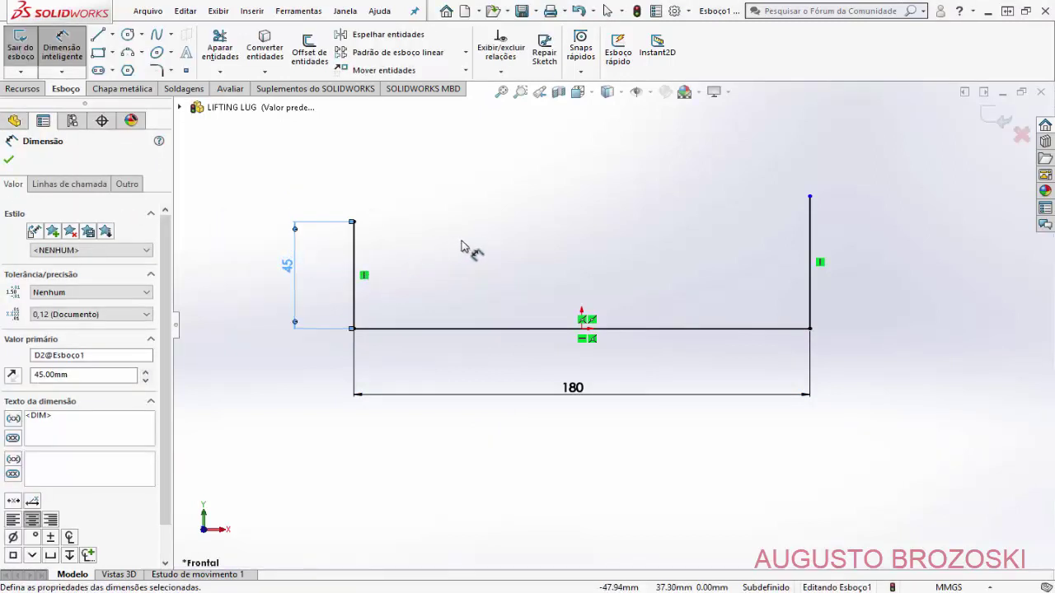
pyautogui.press('Escape')
# Step: Add a Horizontal relation between the two top endpoints
pyautogui.click(809, 197)
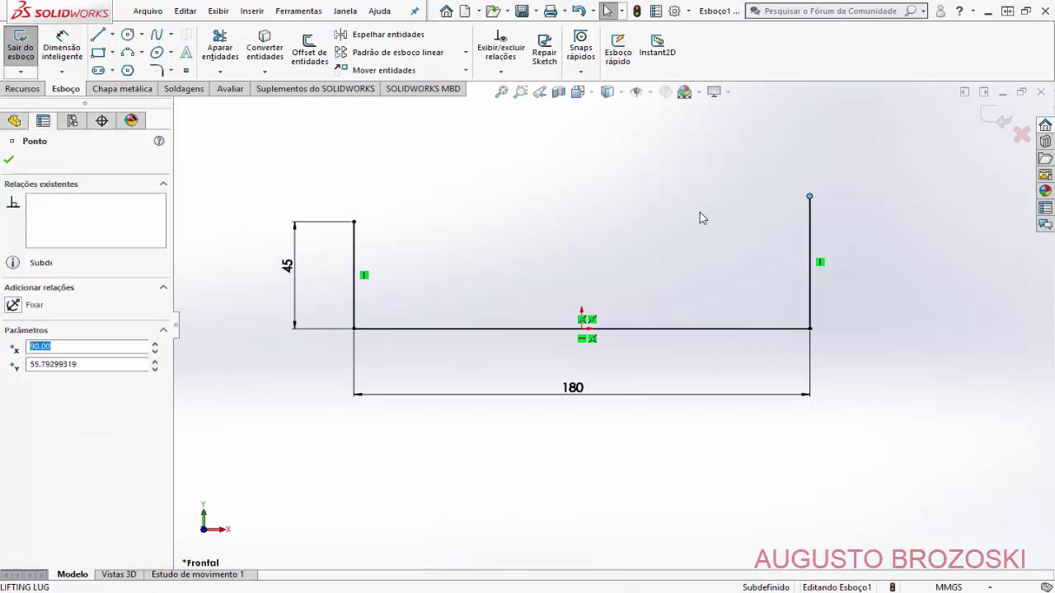
pyautogui.keyDown('ctrl'); pyautogui.click(354, 222); pyautogui.keyUp('ctrl')
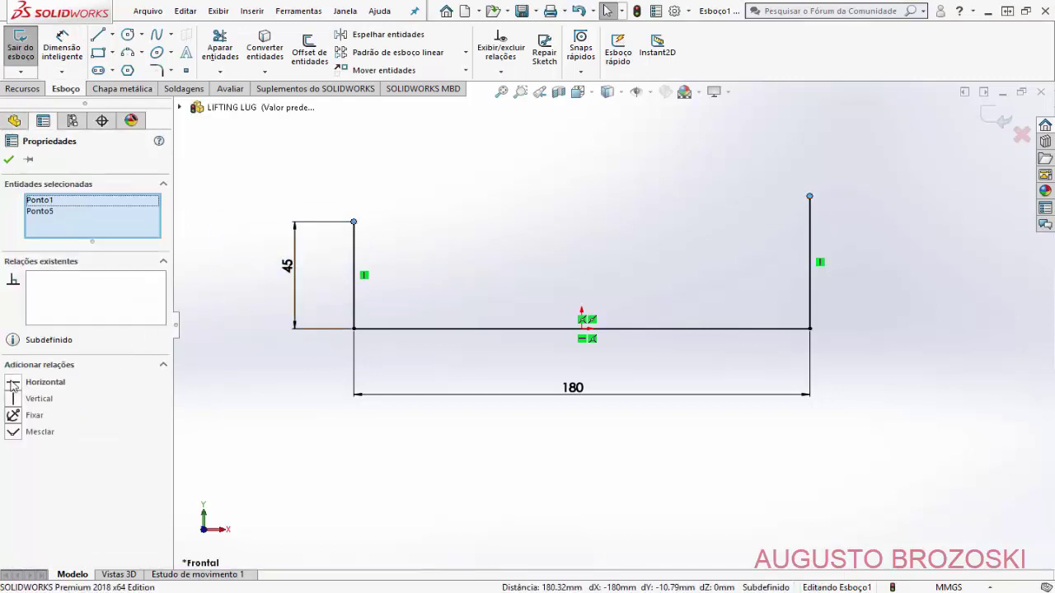
pyautogui.click(12, 383)
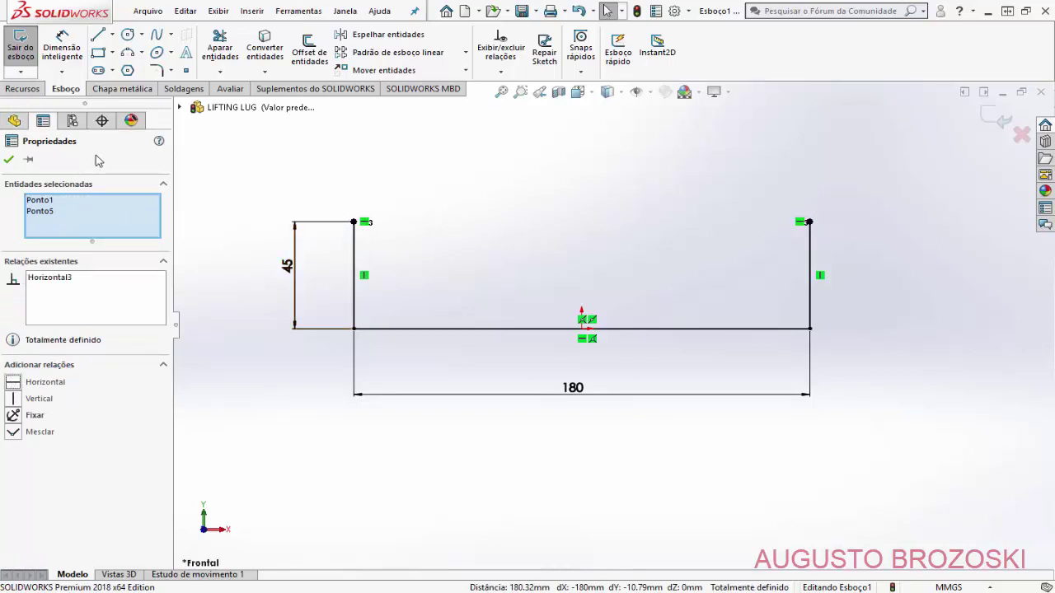
pyautogui.click(8, 160)
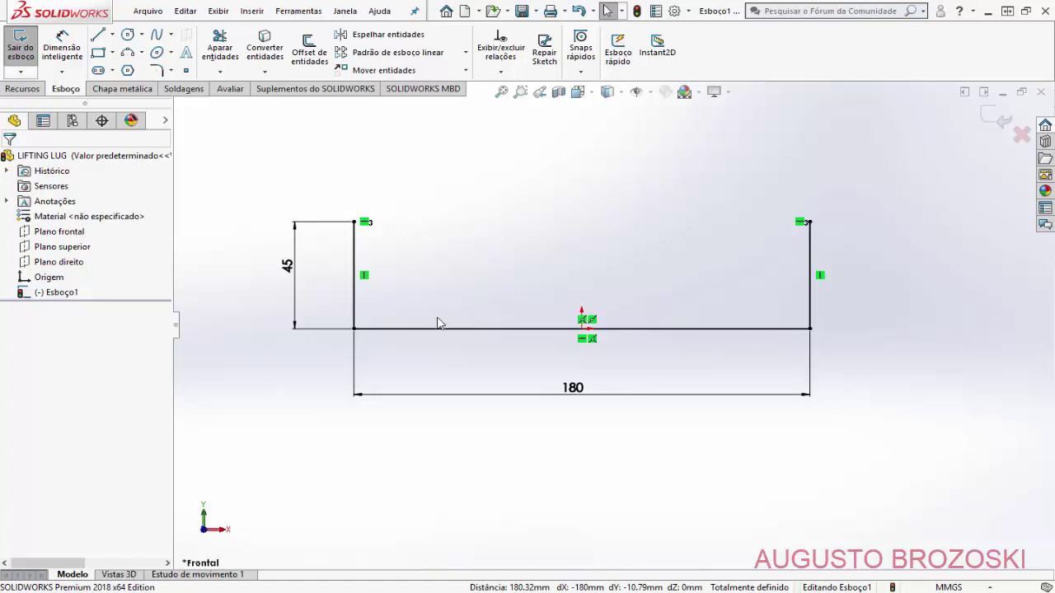
pyautogui.scroll(3, 461, 325)
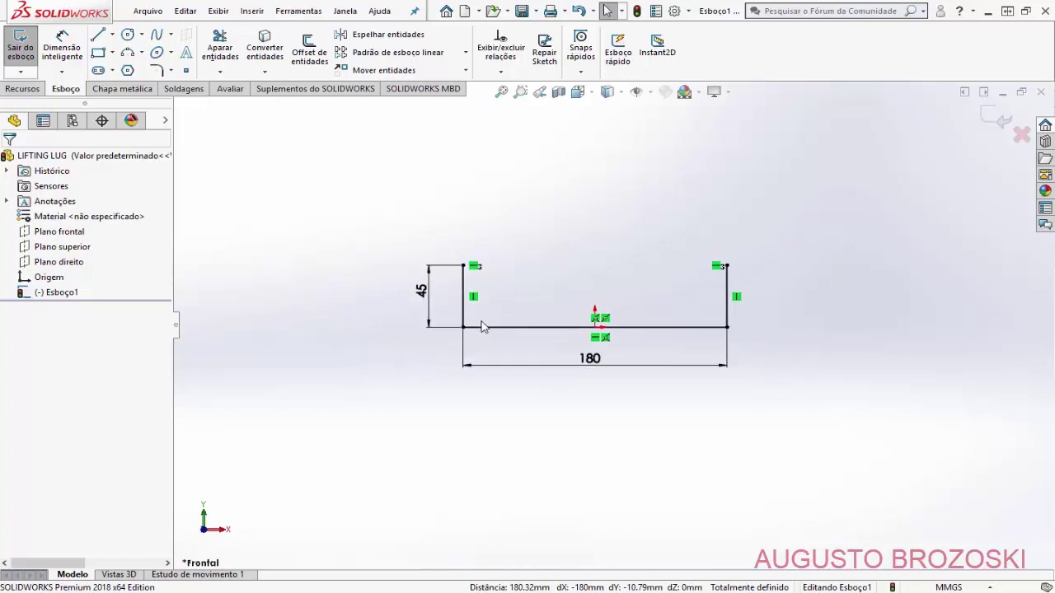
# Step: Draw a circle centred above the origin
pyautogui.click(128, 34)
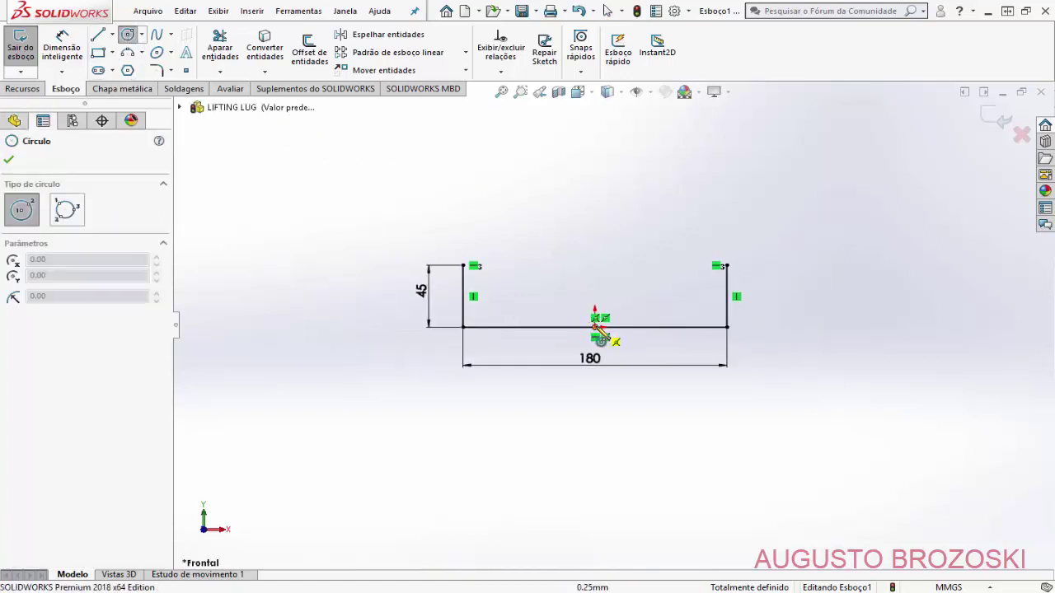
pyautogui.click(595, 158)
pyautogui.click(641, 210)
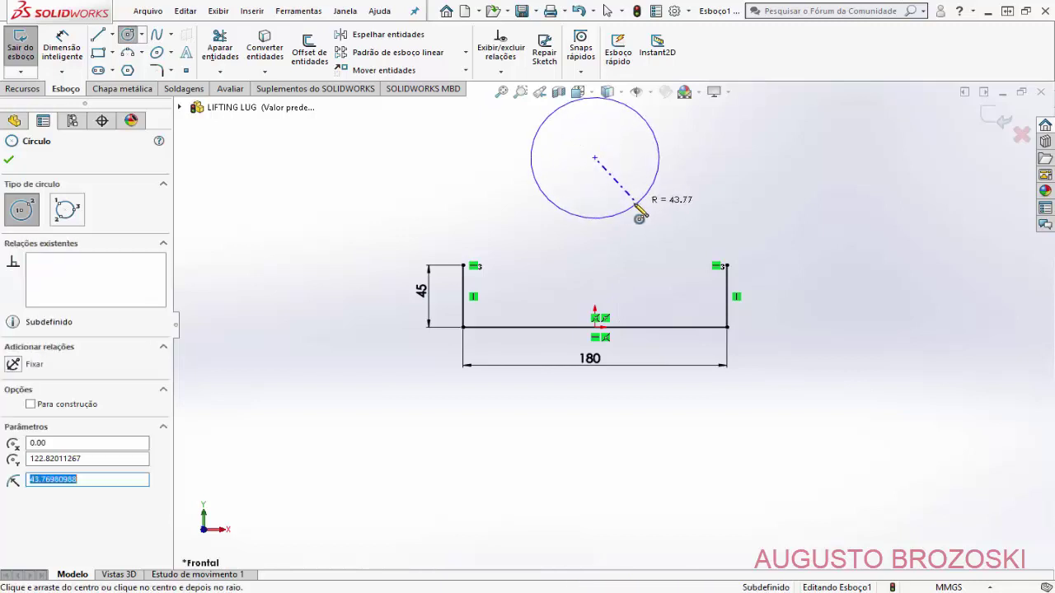
pyautogui.press('Escape')
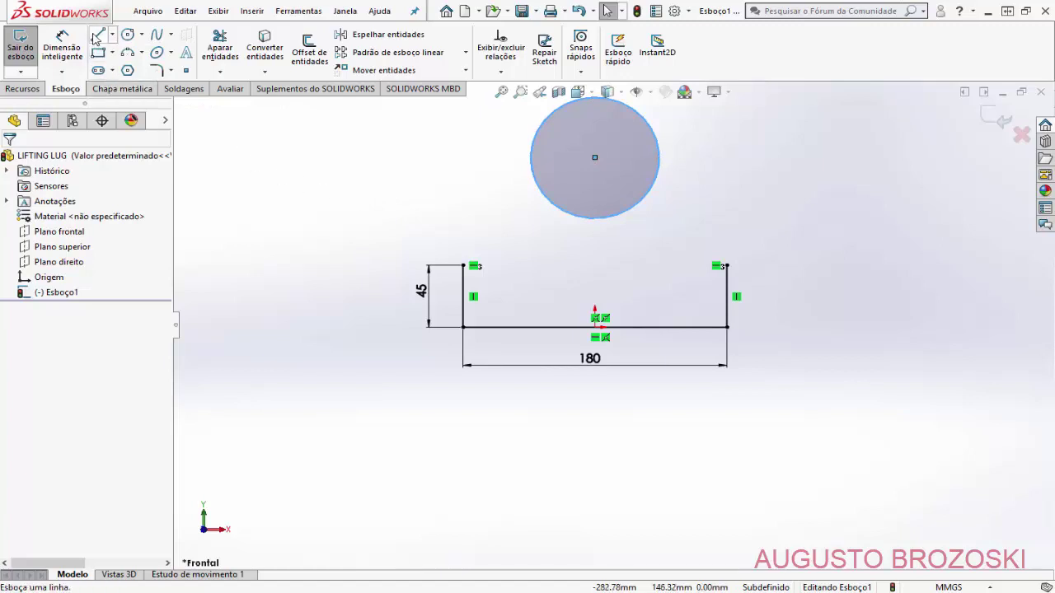
# Step: Draw tangent lines from the circle down to both top corners of the profile
pyautogui.click(97, 37)
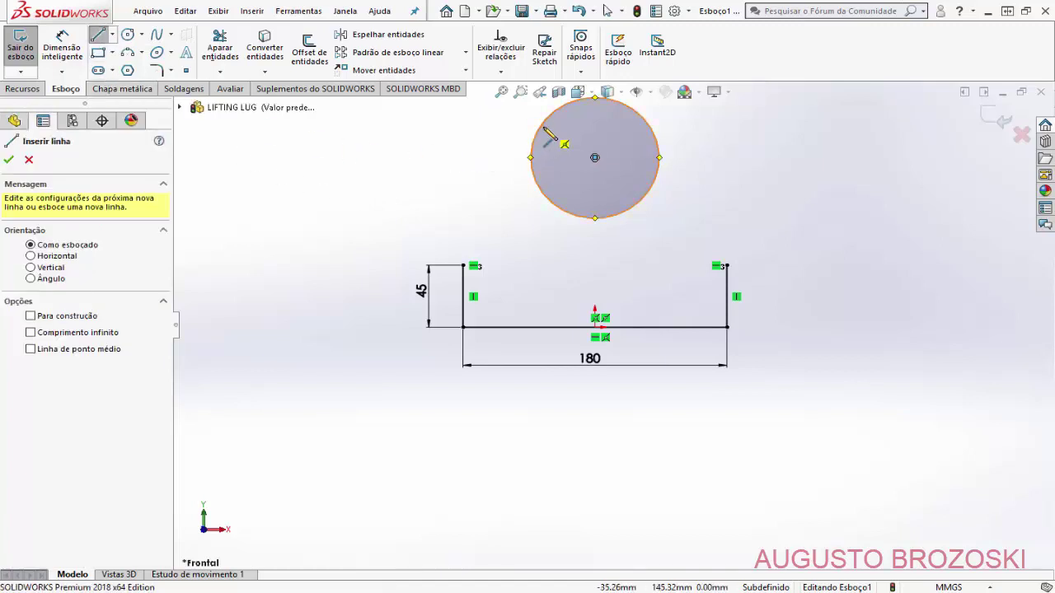
pyautogui.click(537, 139)
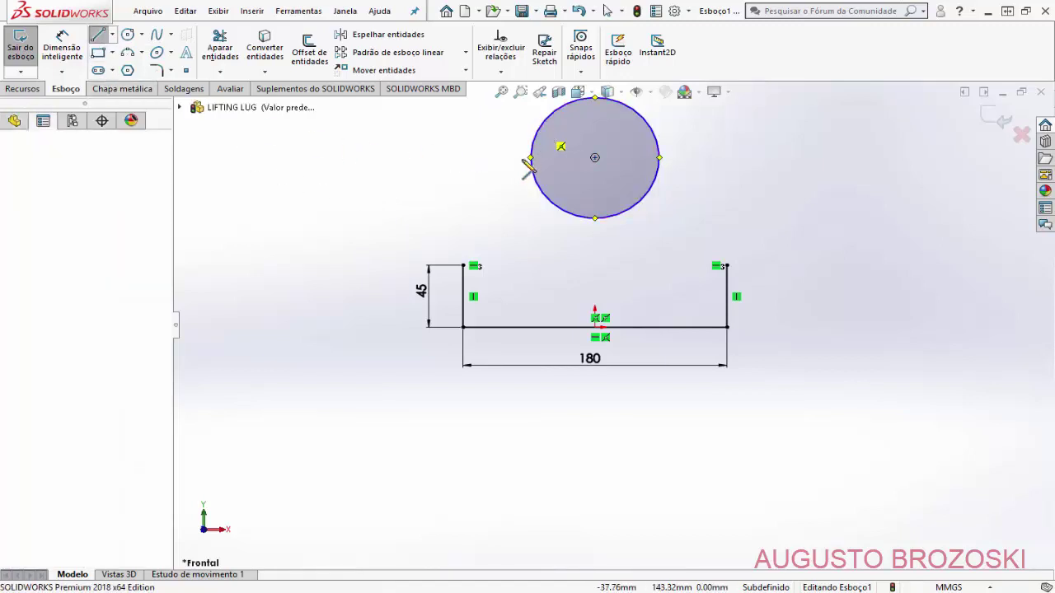
pyautogui.doubleClick(463, 265)
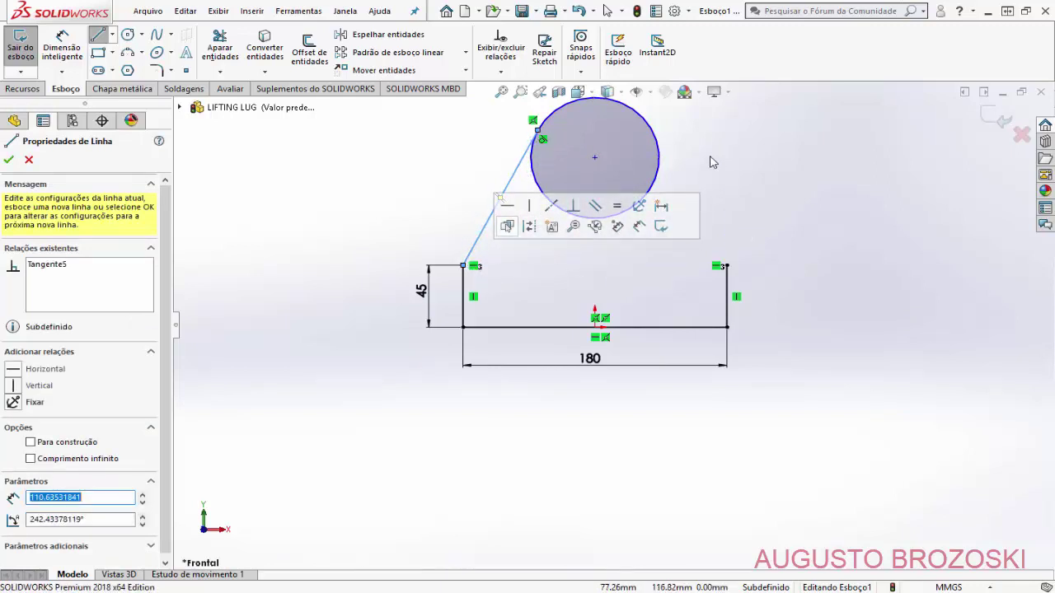
pyautogui.click(646, 128)
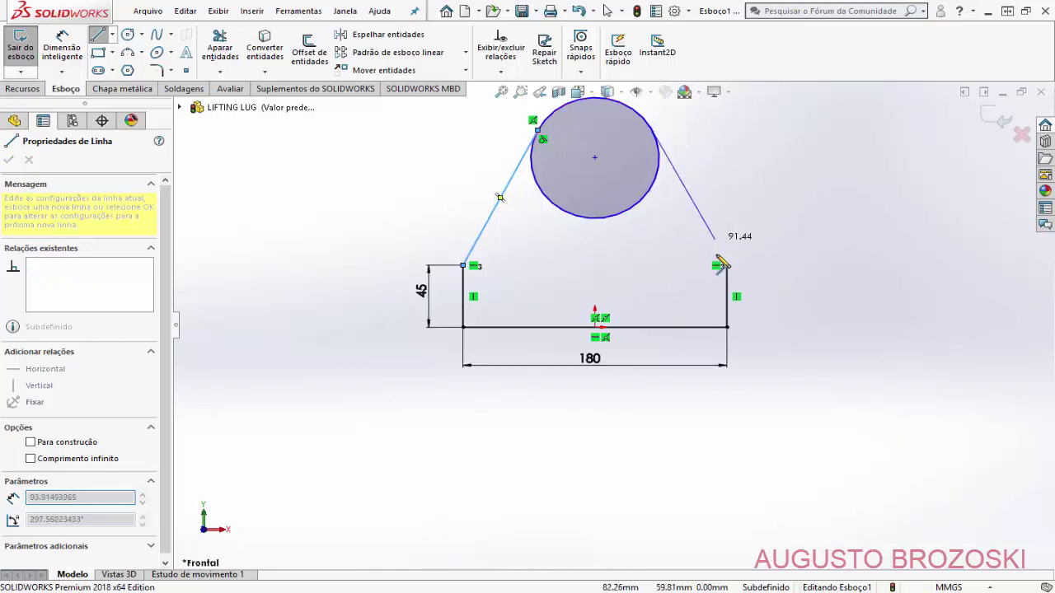
pyautogui.click(727, 266)
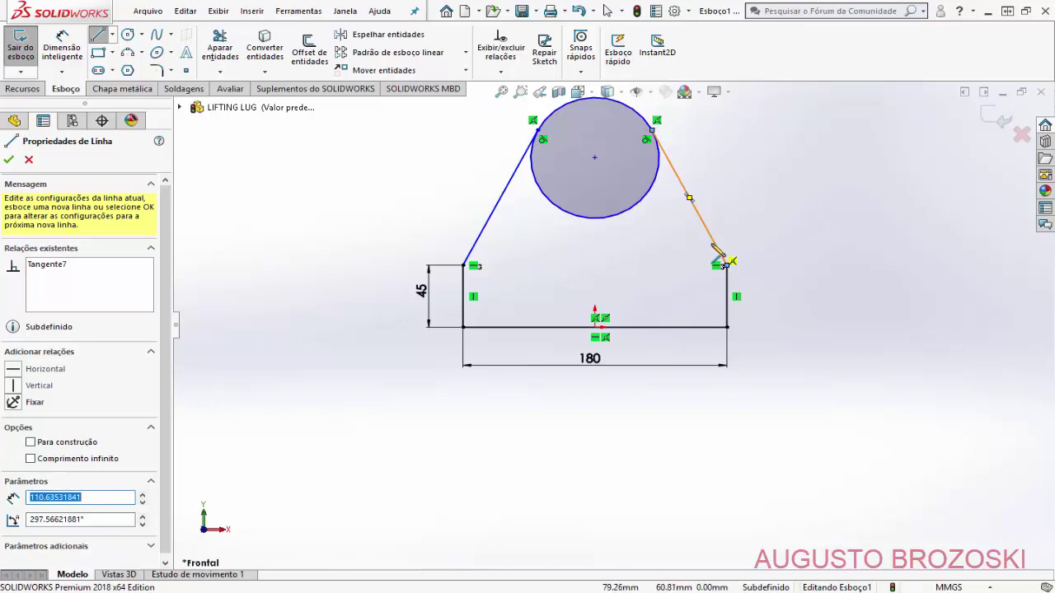
pyautogui.press('Escape')
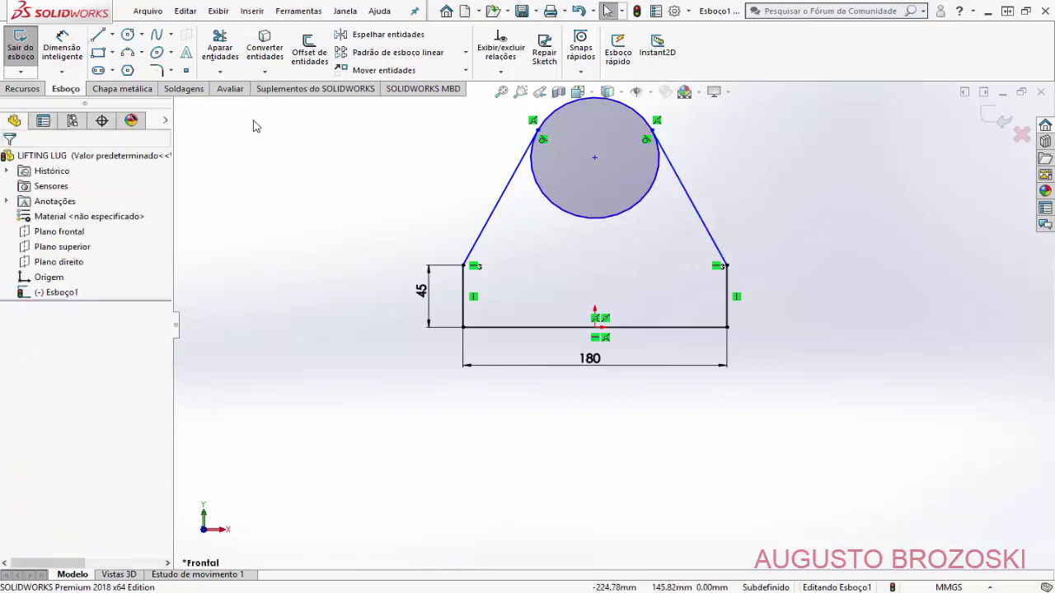
# Step: Power-trim away the circle's lower arc to close the outline
pyautogui.click(220, 48)
pyautogui.moveTo(567, 217); pyautogui.dragTo(574, 202)
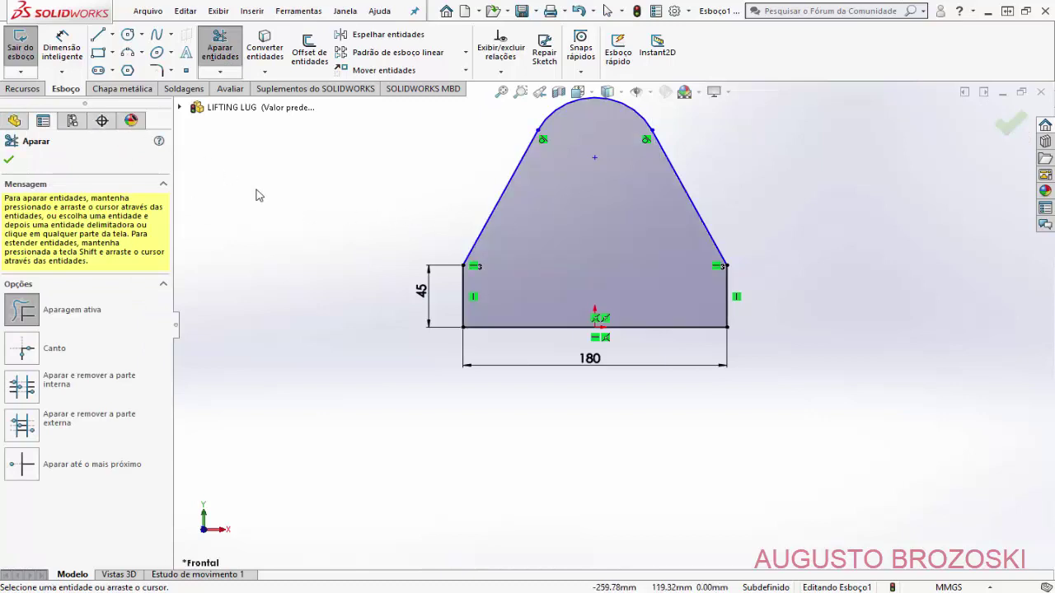
pyautogui.press('Escape')
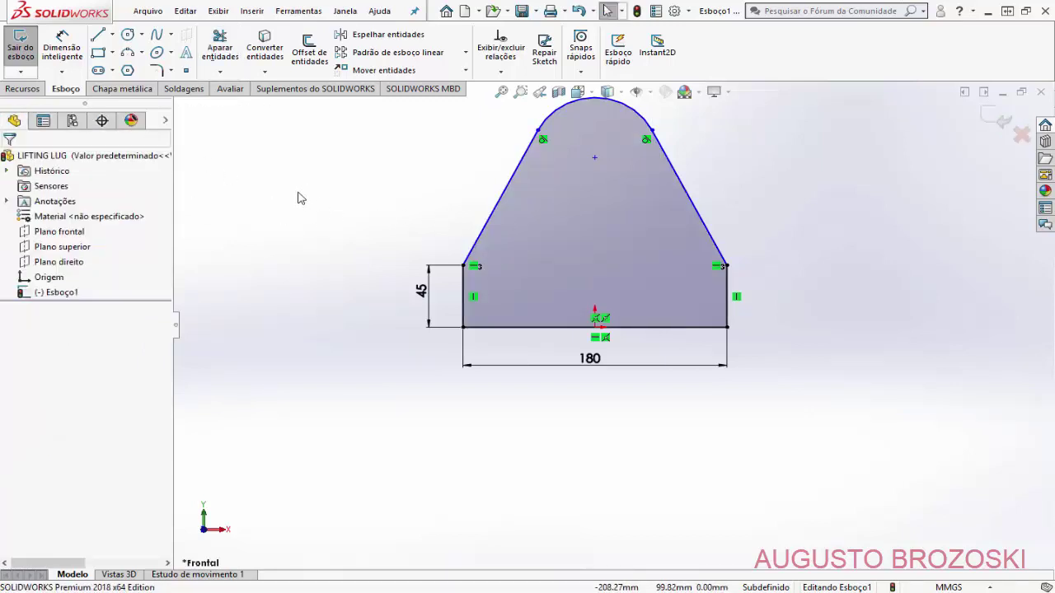
pyautogui.scroll(2, 451, 237)
pyautogui.scroll(-2, 546, 231)
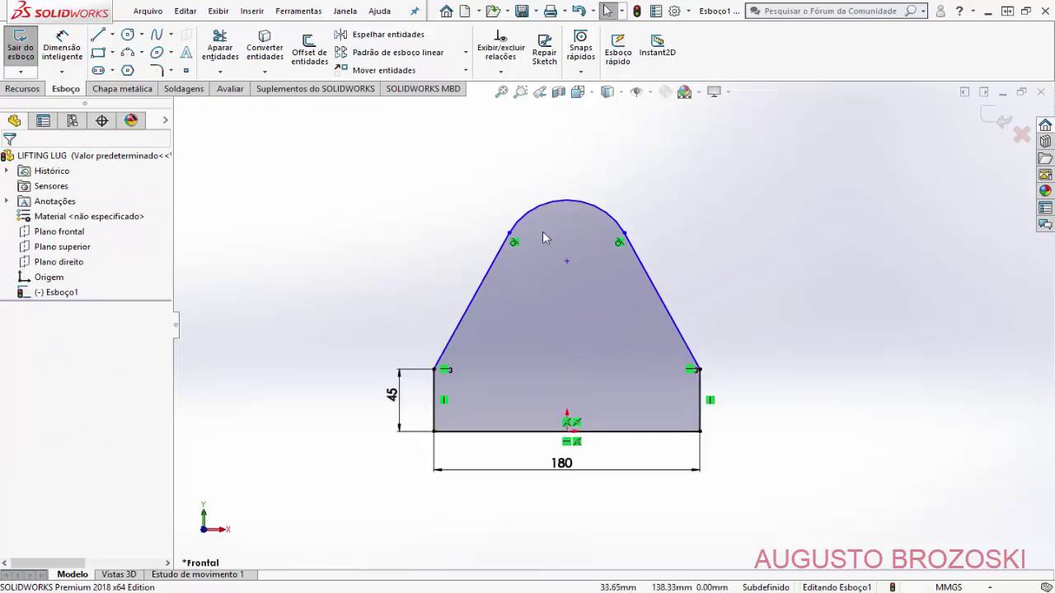
pyautogui.click(62, 45)
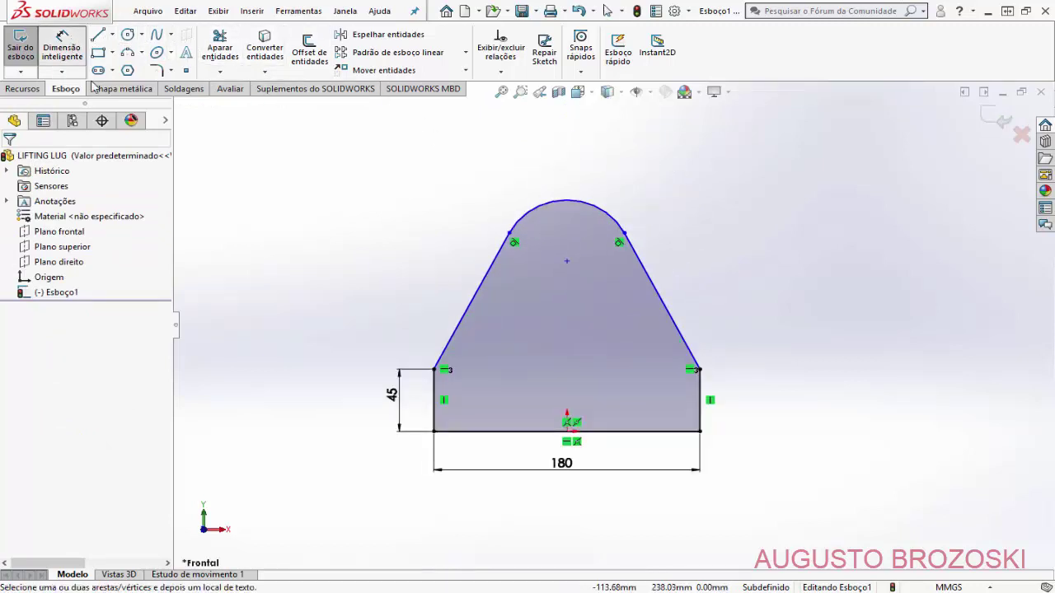
# Step: Dimension the top arc's radius, entering 43.77 after checking the reference drawing
pyautogui.click(610, 219)
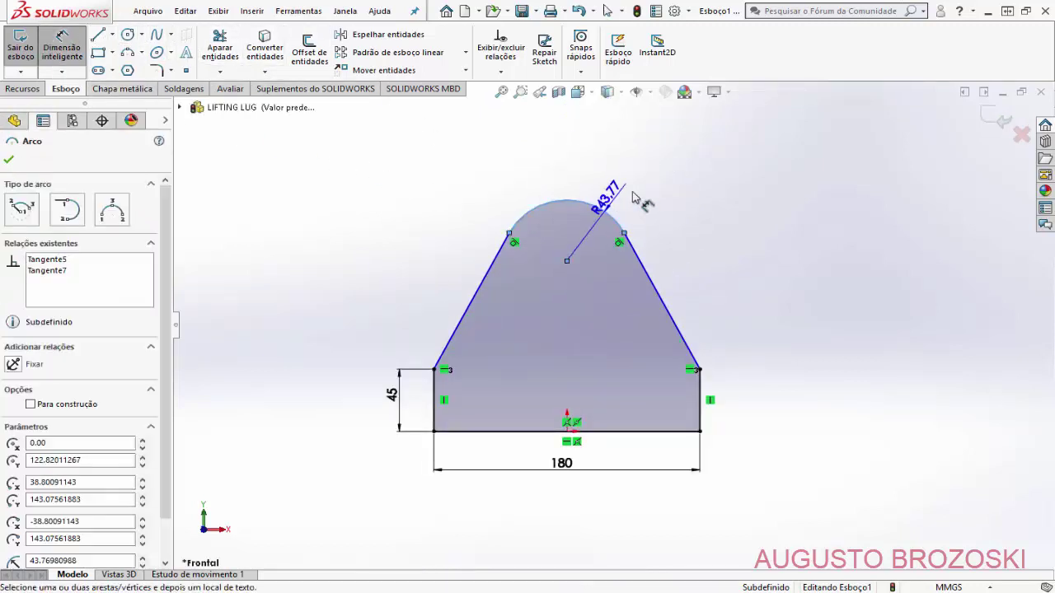
pyautogui.click(651, 185)
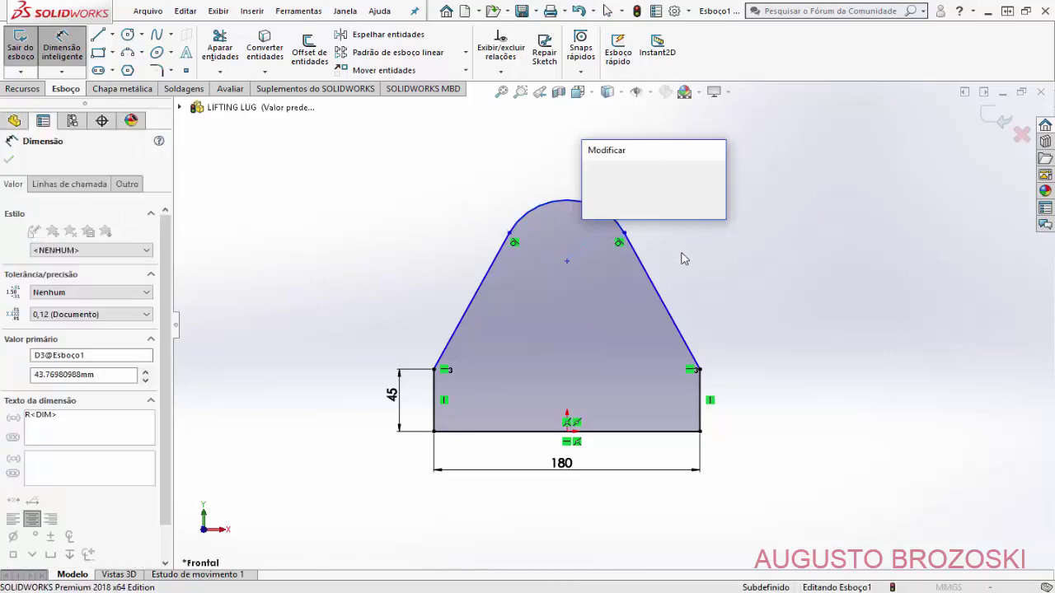
pyautogui.hotkey('alt', 'Tab')
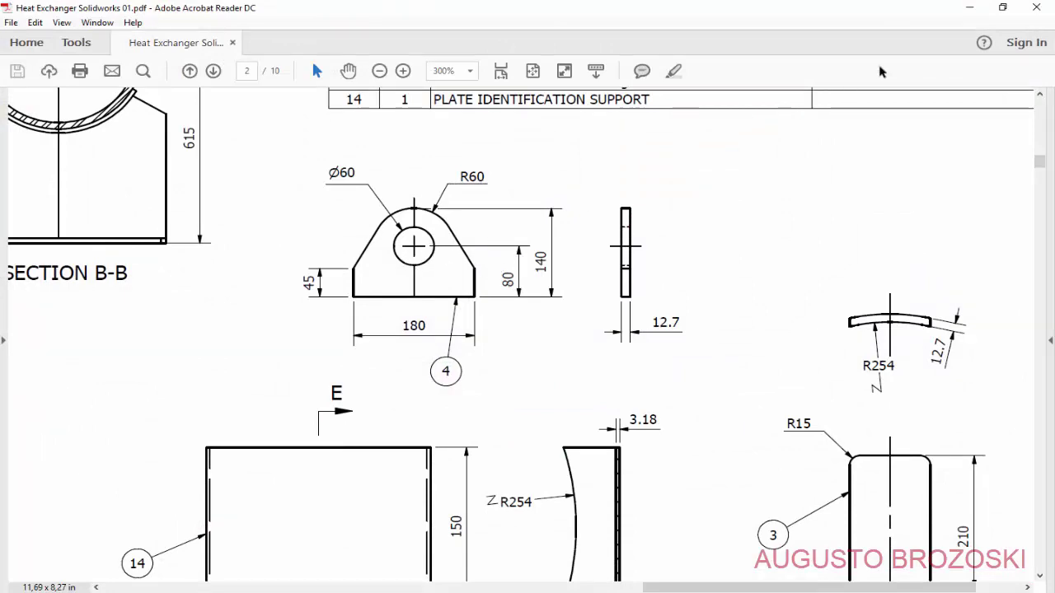
pyautogui.click(969, 7)
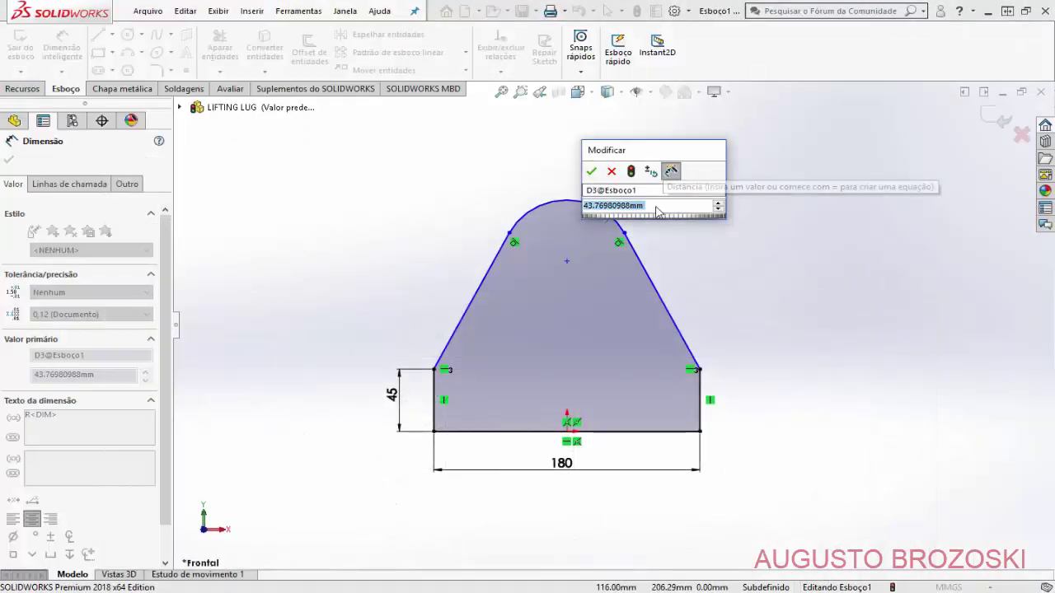
pyautogui.write('43.77')
pyautogui.press('Return')
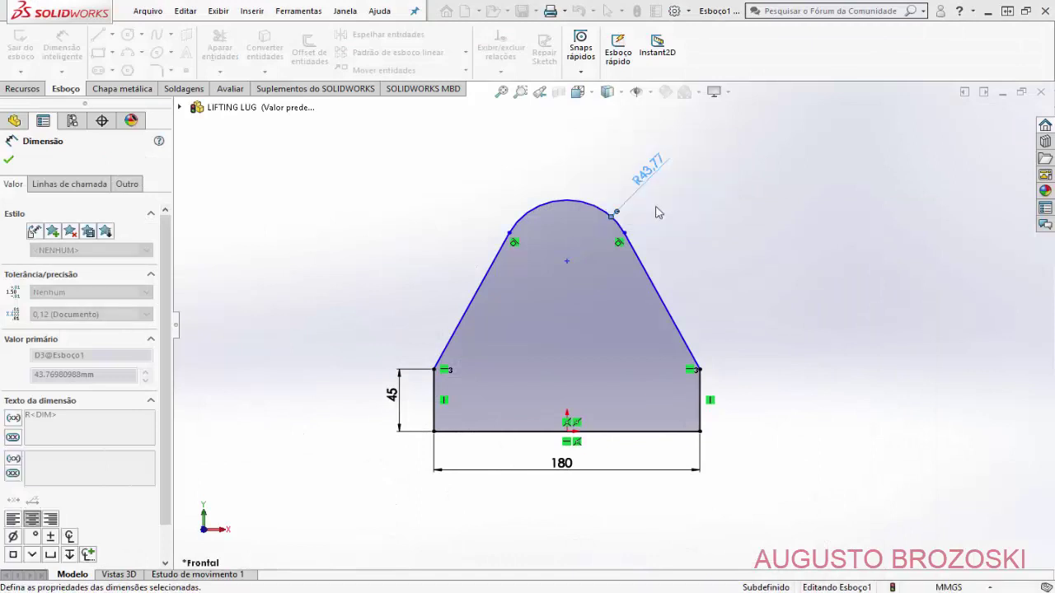
# Step: Dimension the arc centre 80 above the origin
pyautogui.click(589, 272)
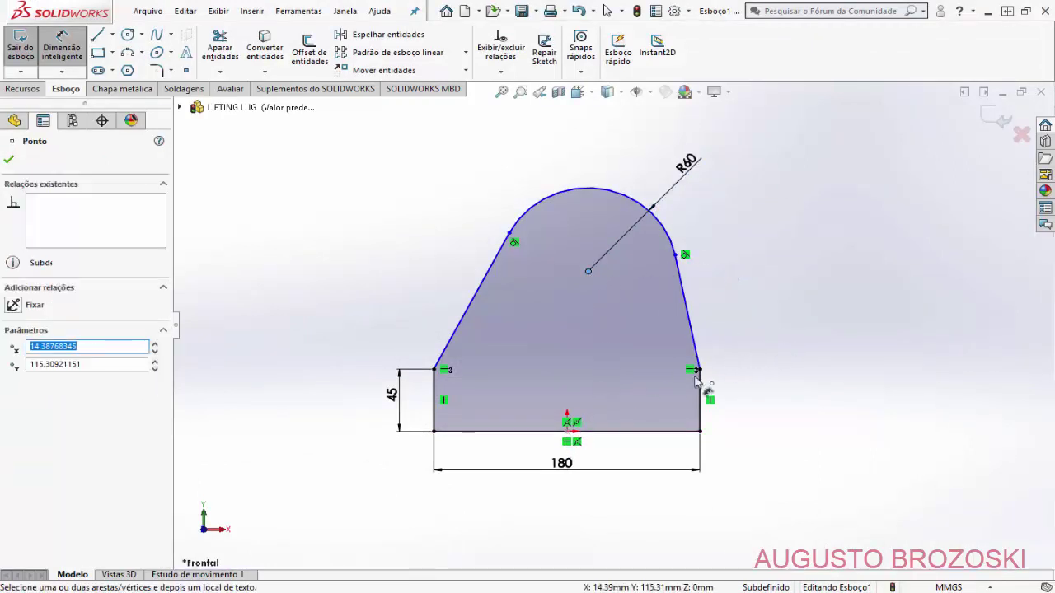
pyautogui.click(568, 433)
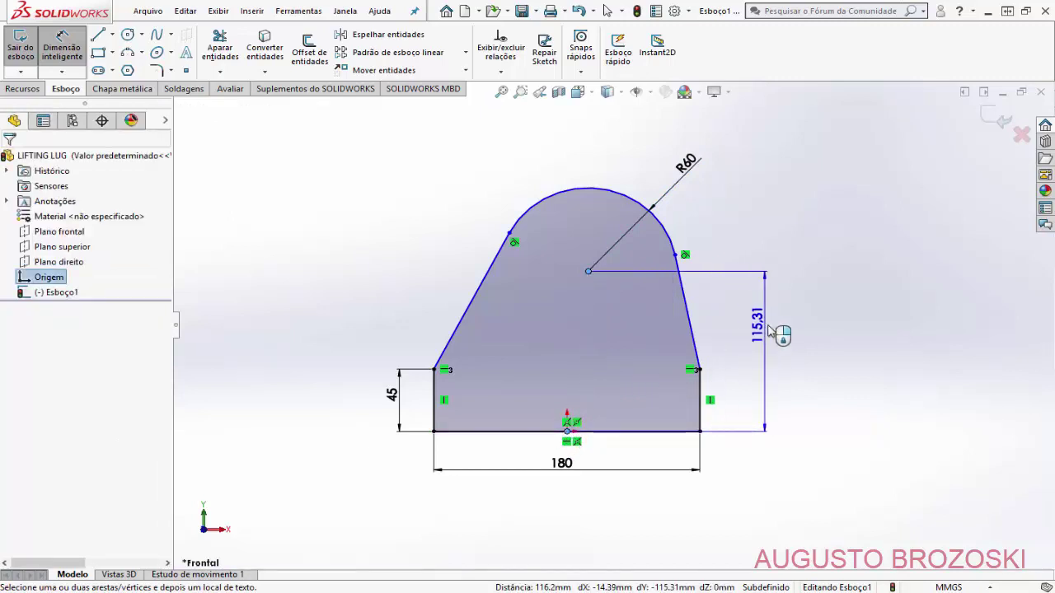
pyautogui.click(768, 370)
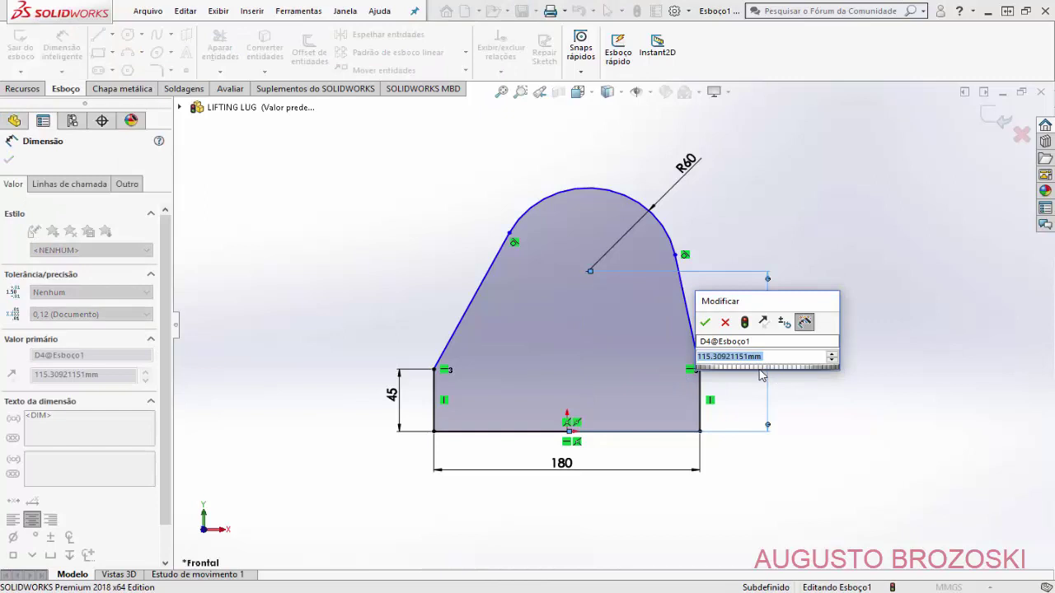
pyautogui.write('80')
pyautogui.press('Return')
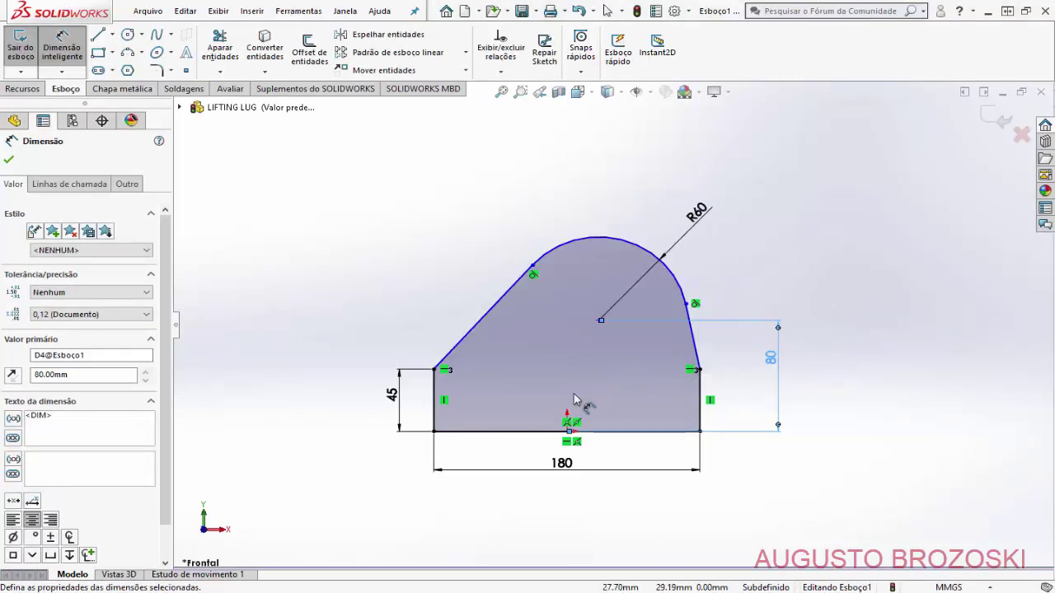
pyautogui.press('Escape')
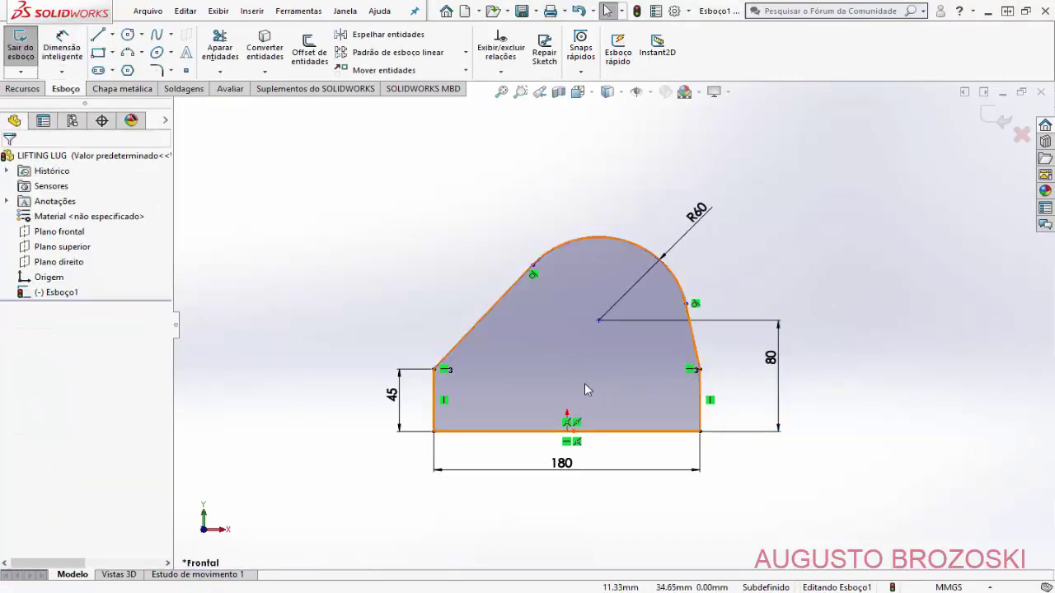
# Step: Add a Vertical relation between the arc centre and the origin
pyautogui.click(599, 321)
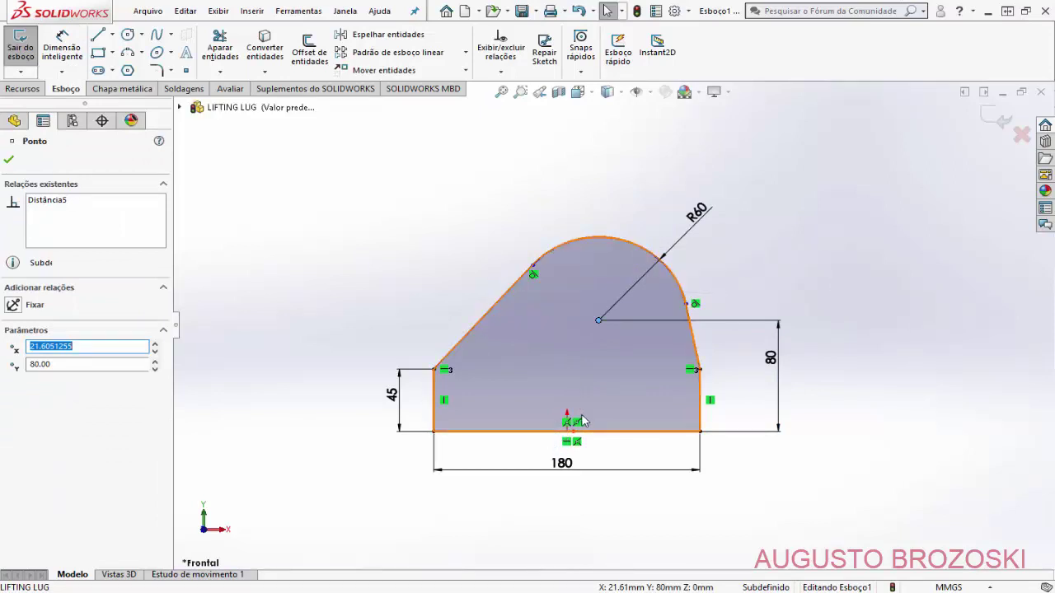
pyautogui.keyDown('ctrl'); pyautogui.click(568, 433); pyautogui.keyUp('ctrl')
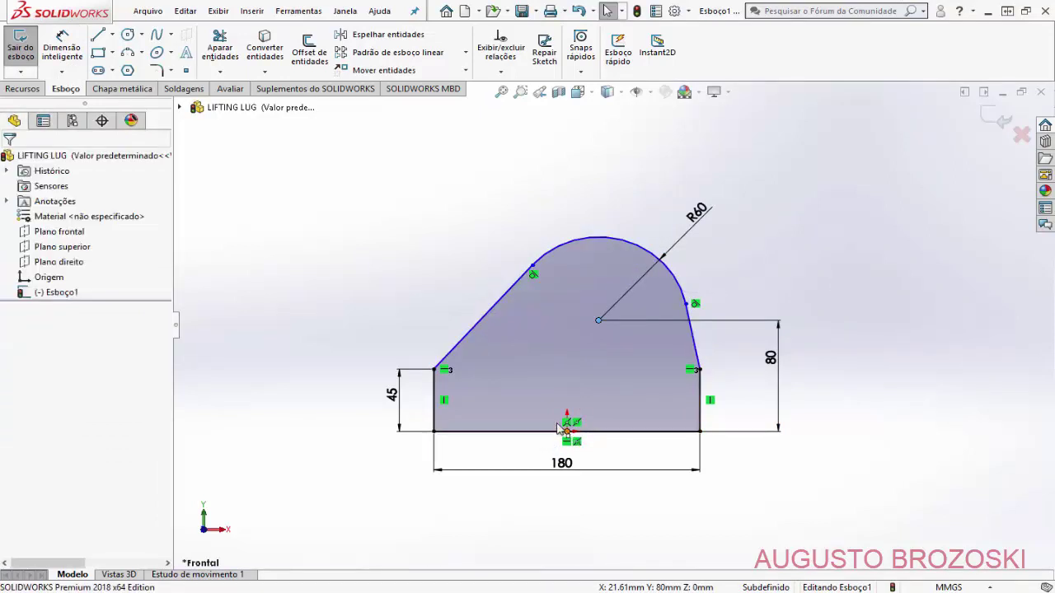
pyautogui.click(13, 399)
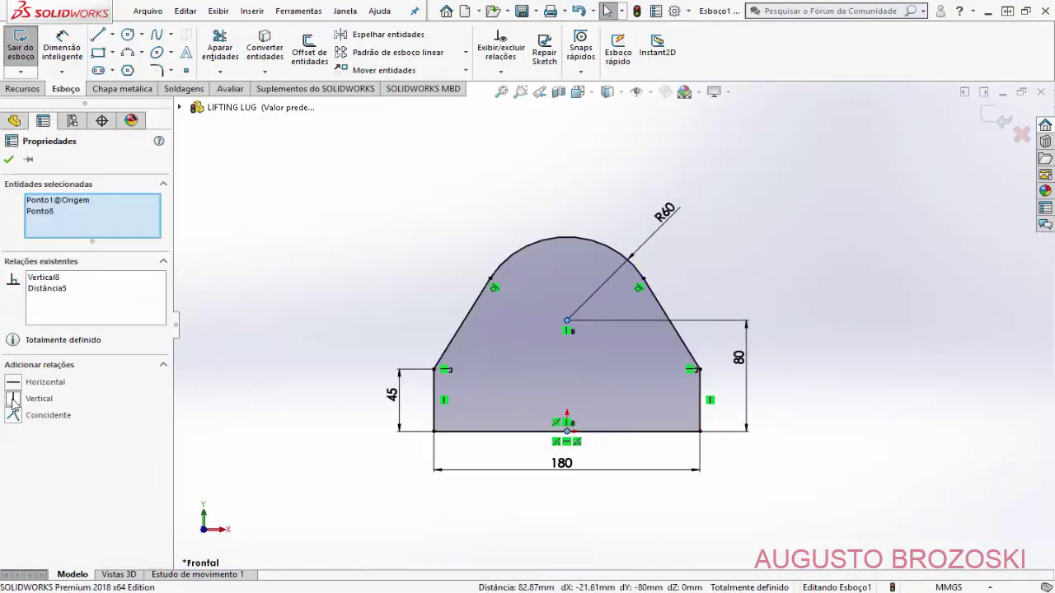
pyautogui.click(9, 160)
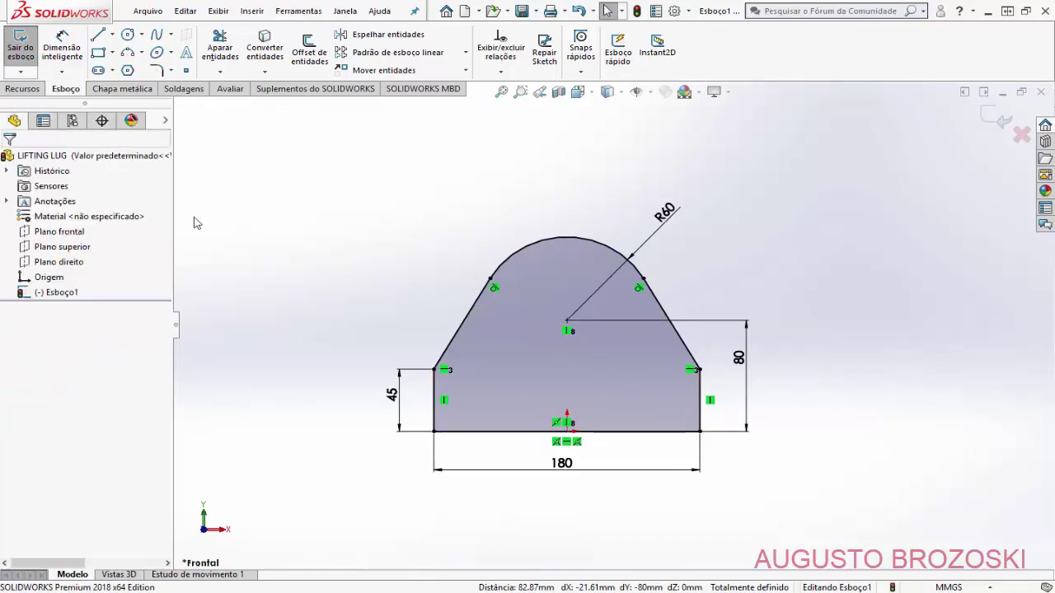
# Step: Draw a circle on the arc centre and dimension its diameter to 60 mm
pyautogui.click(128, 35)
pyautogui.click(567, 321)
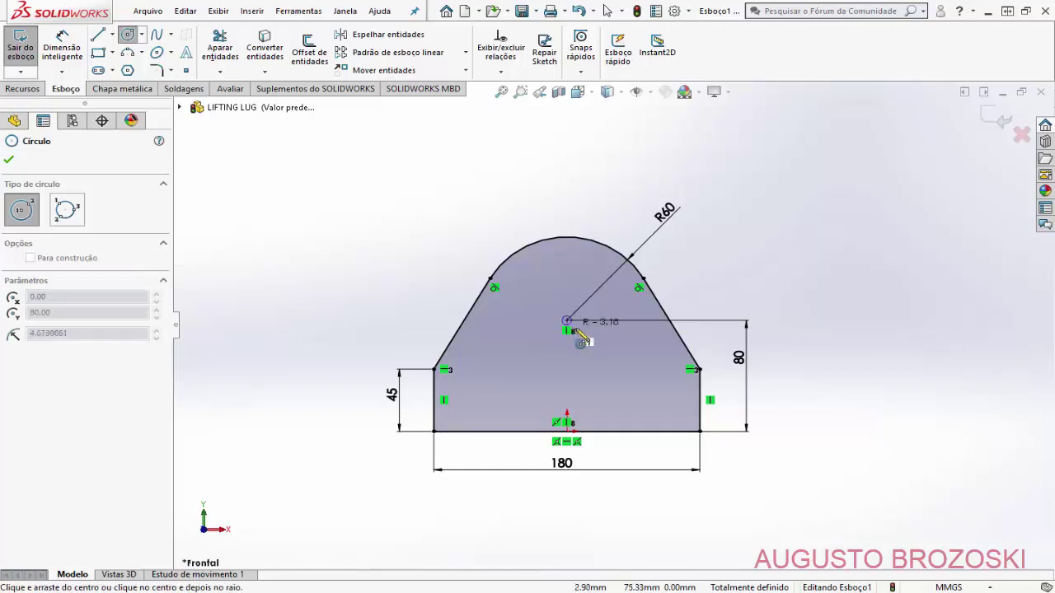
pyautogui.click(601, 348)
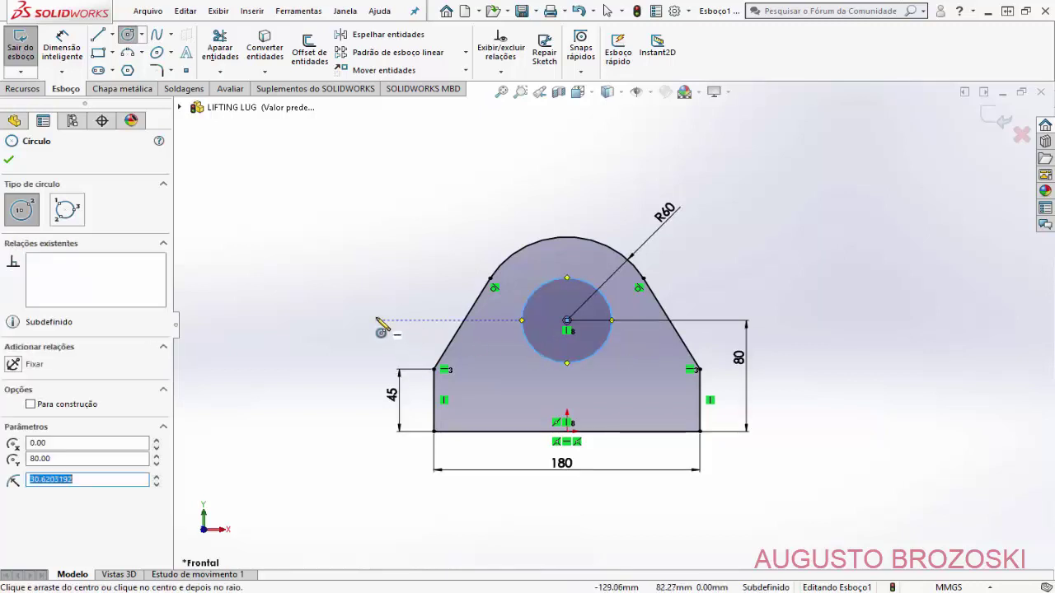
pyautogui.press('Escape')
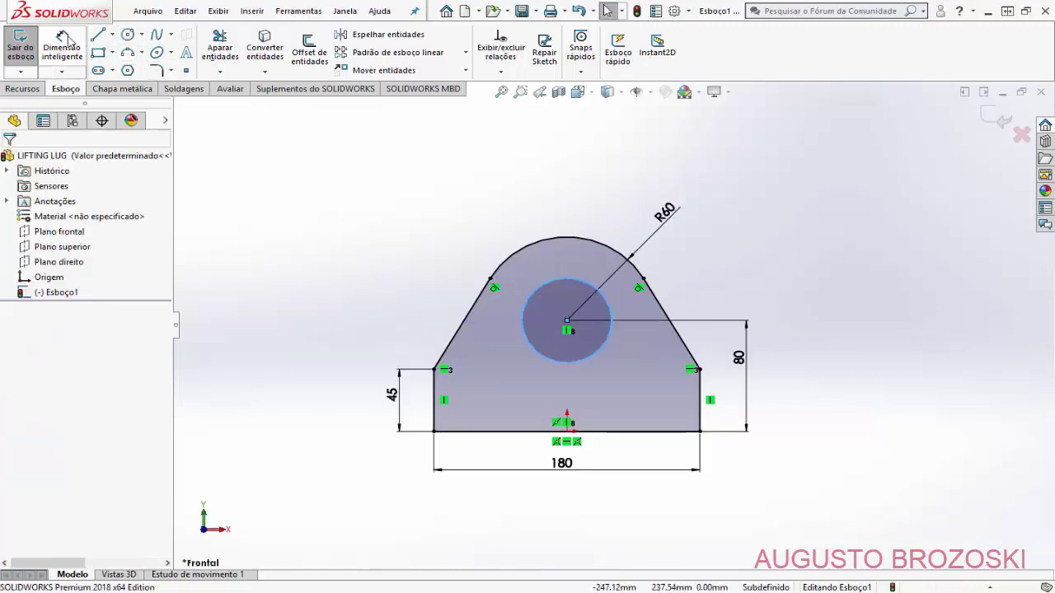
pyautogui.click(62, 47)
pyautogui.click(537, 289)
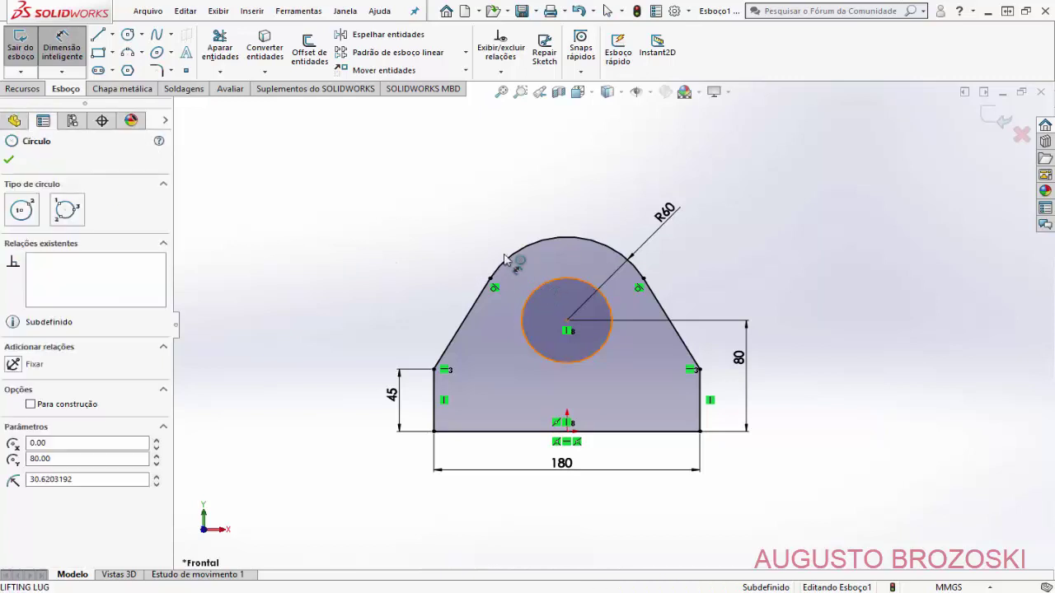
pyautogui.click(452, 230)
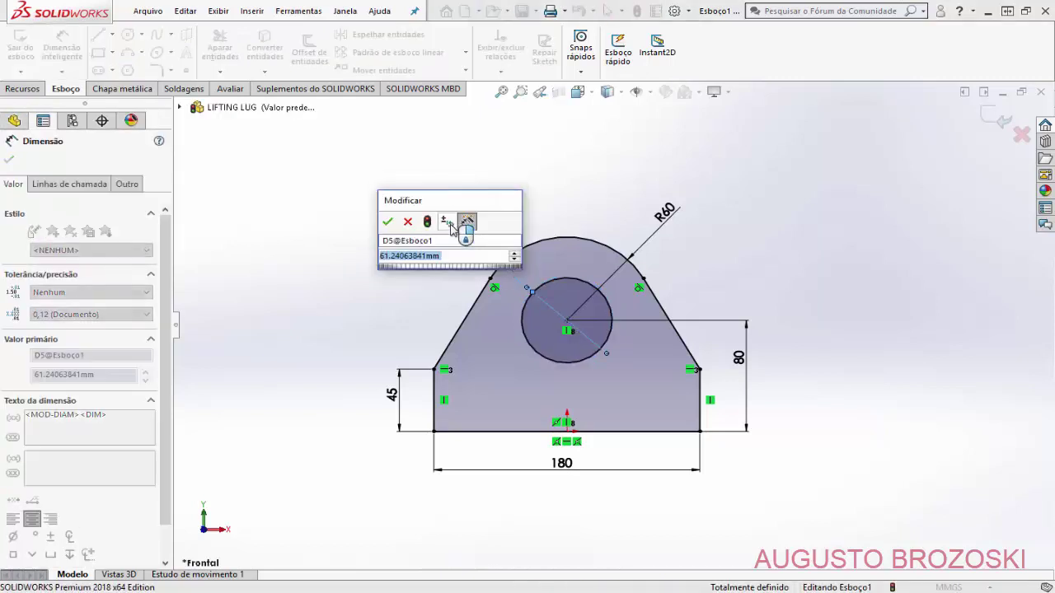
pyautogui.write('60')
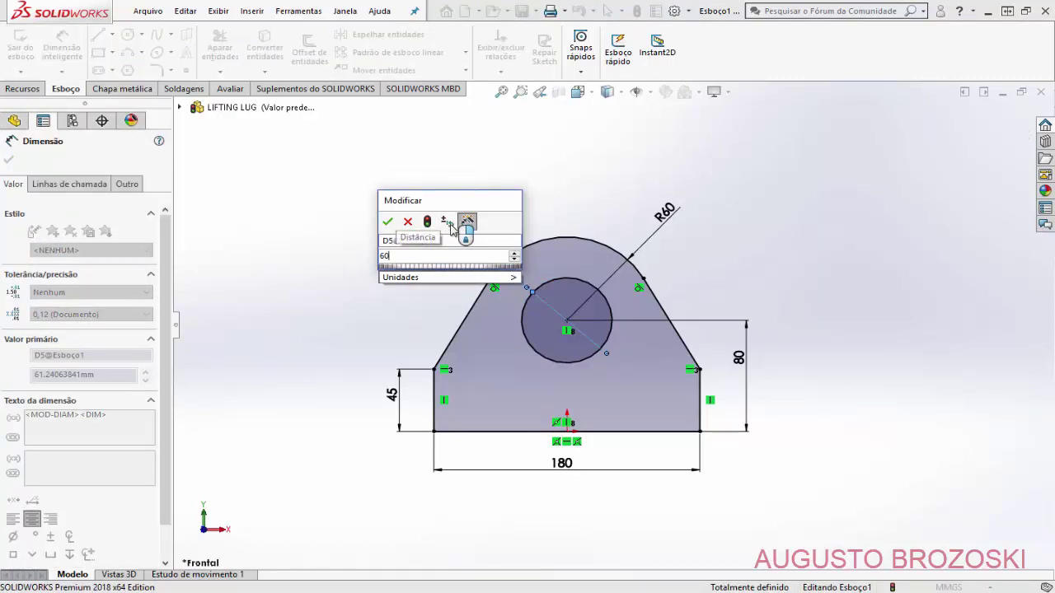
pyautogui.press('Return')
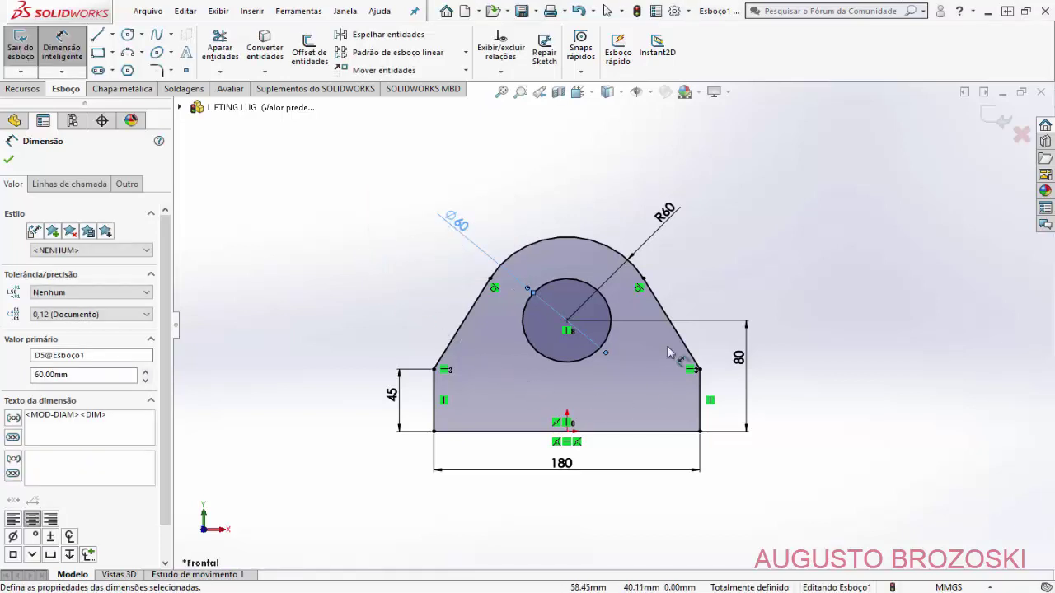
pyautogui.click(9, 159)
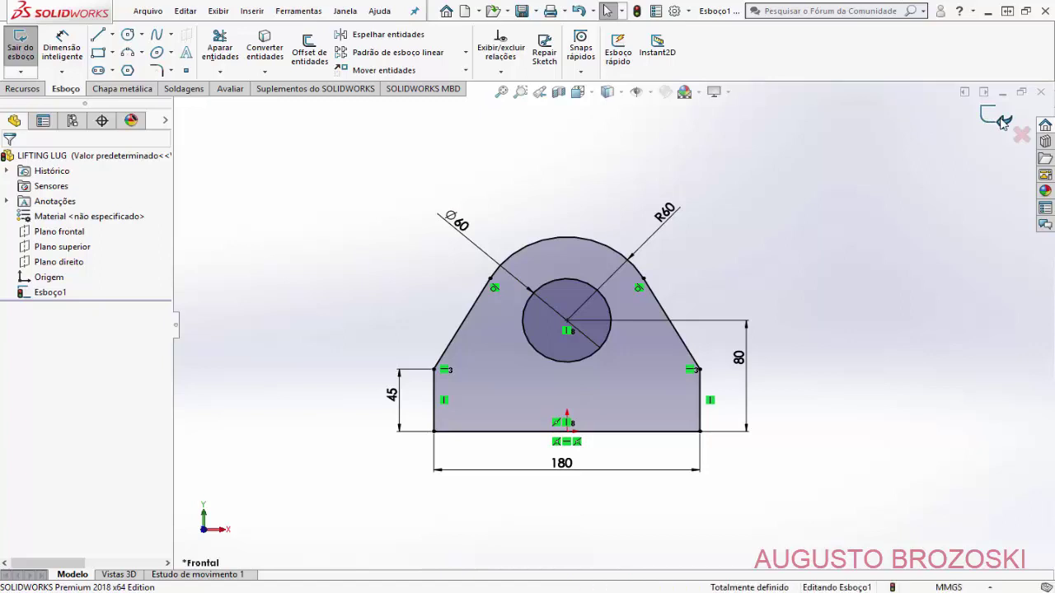
# Step: Exit the sketch and switch to an isometric view
pyautogui.click(1001, 121)
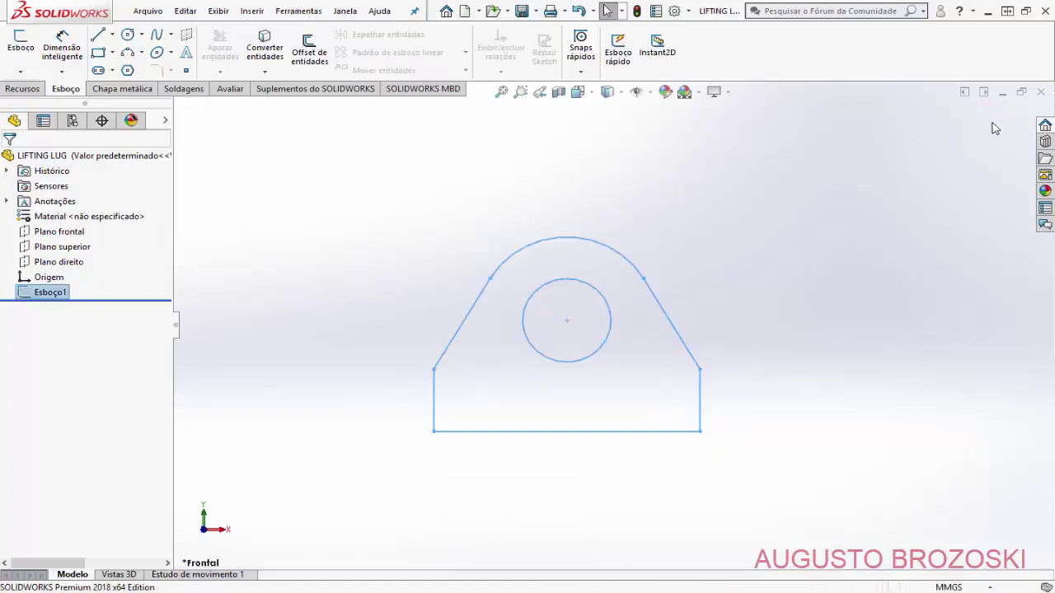
pyautogui.click(579, 92)
pyautogui.click(662, 131)
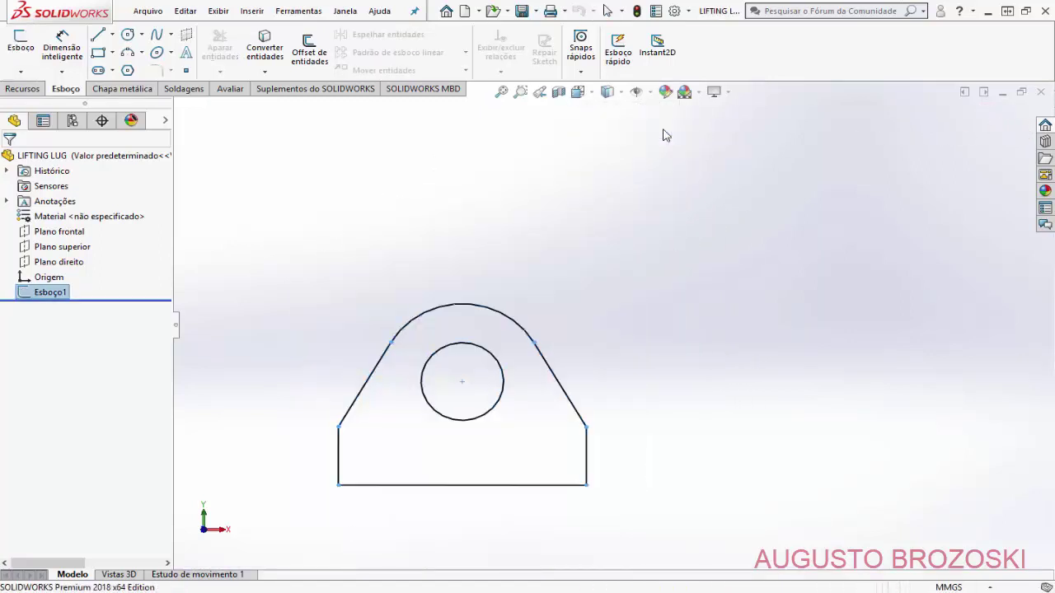
# Step: Extrude the lug sketch Mid Plane to a 12.7 mm depth
pyautogui.click(33, 90)
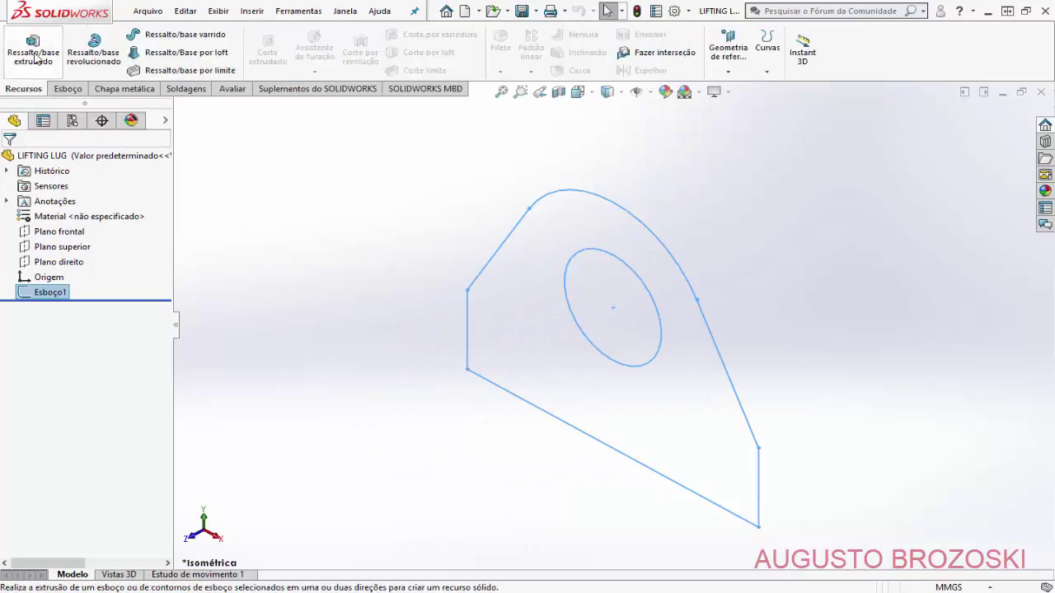
pyautogui.click(34, 56)
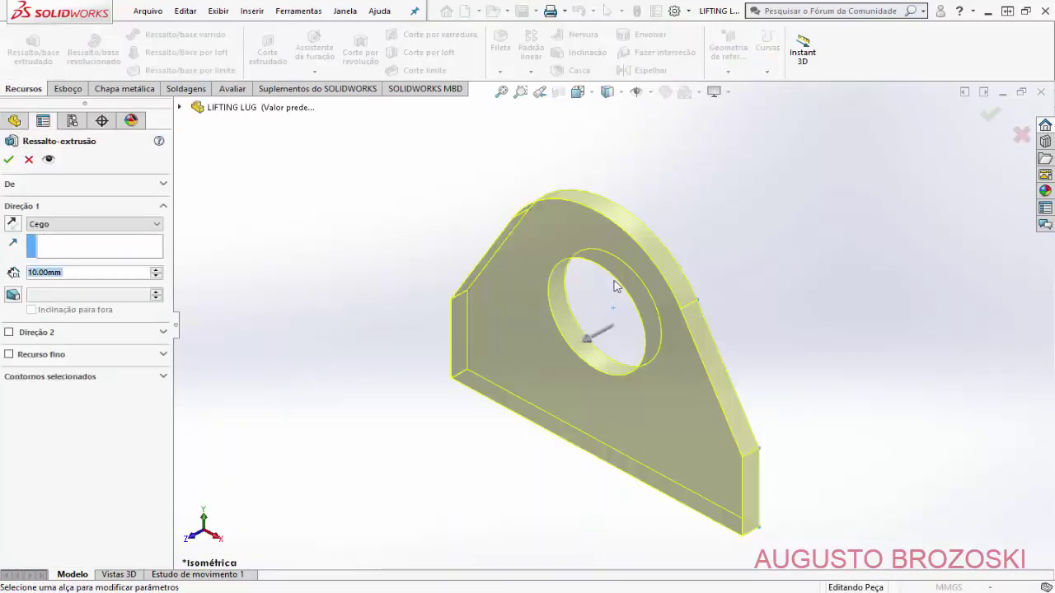
pyautogui.click(156, 225)
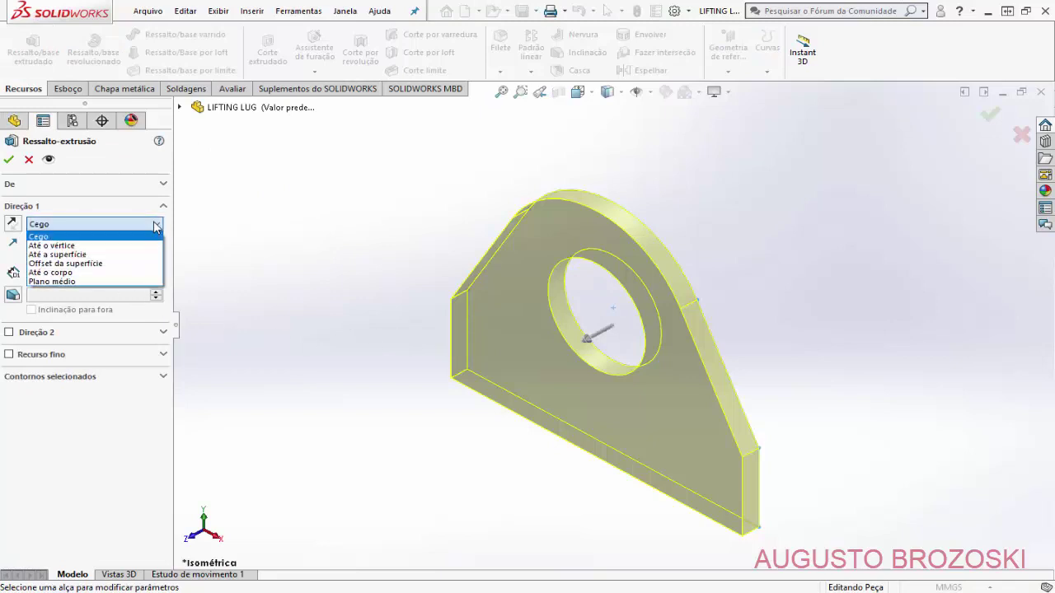
pyautogui.click(96, 281)
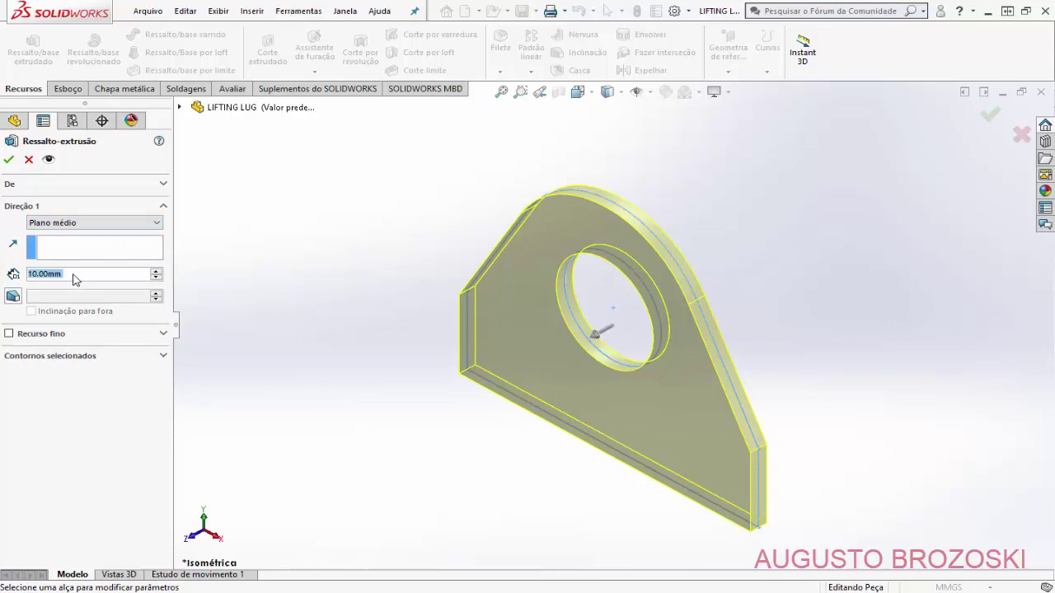
pyautogui.click(441, 588)
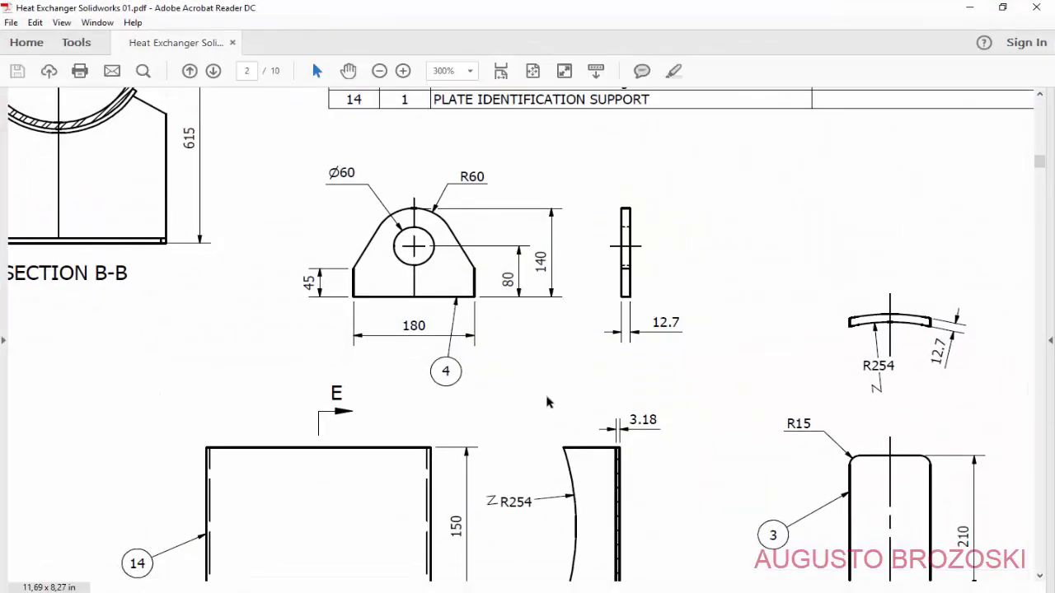
pyautogui.click(969, 7)
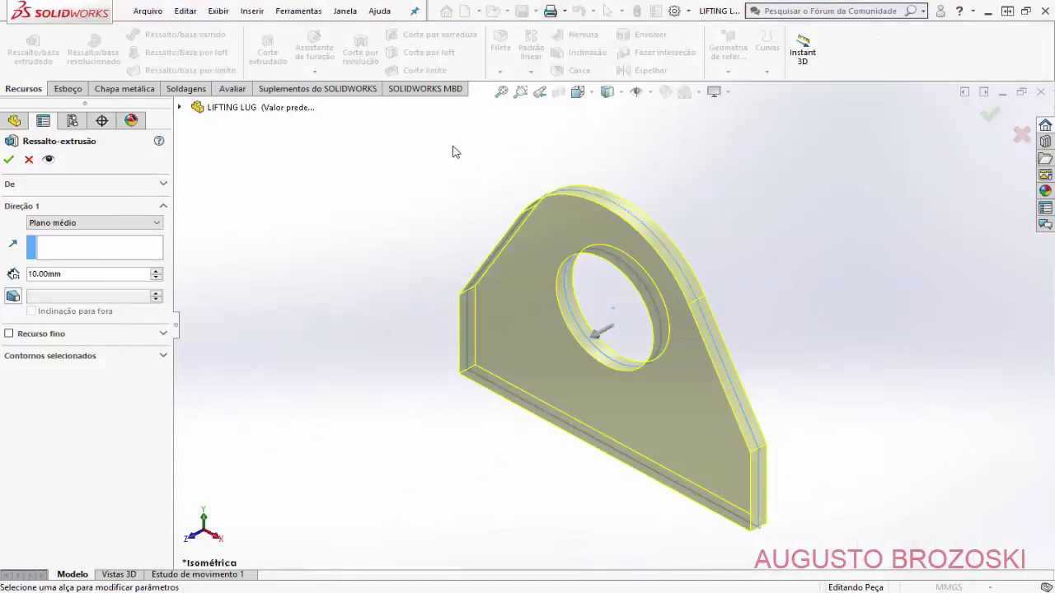
pyautogui.doubleClick(81, 275)
pyautogui.write('12.7')
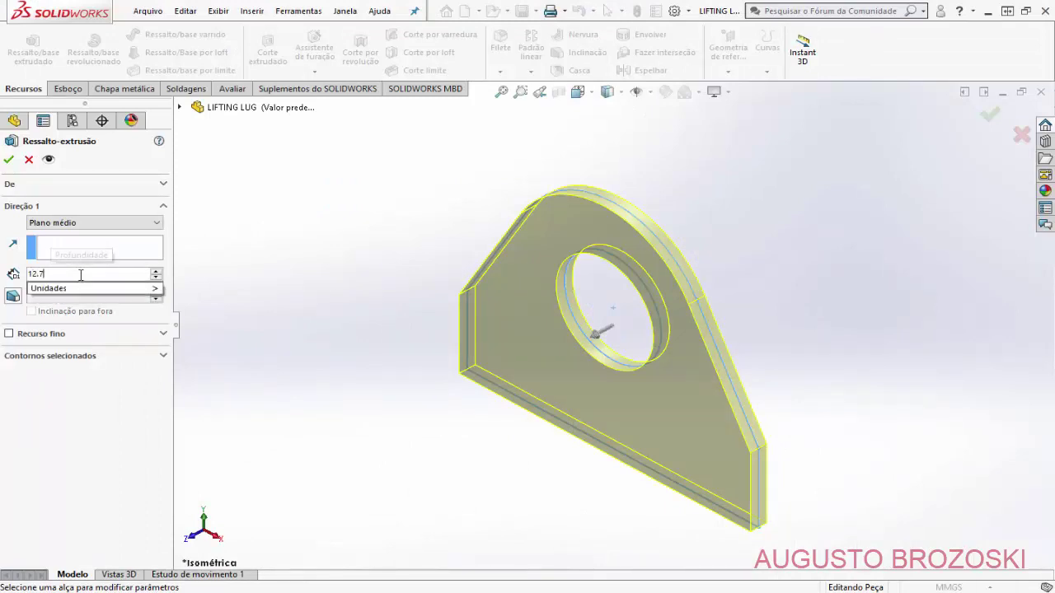
pyautogui.press('Return')
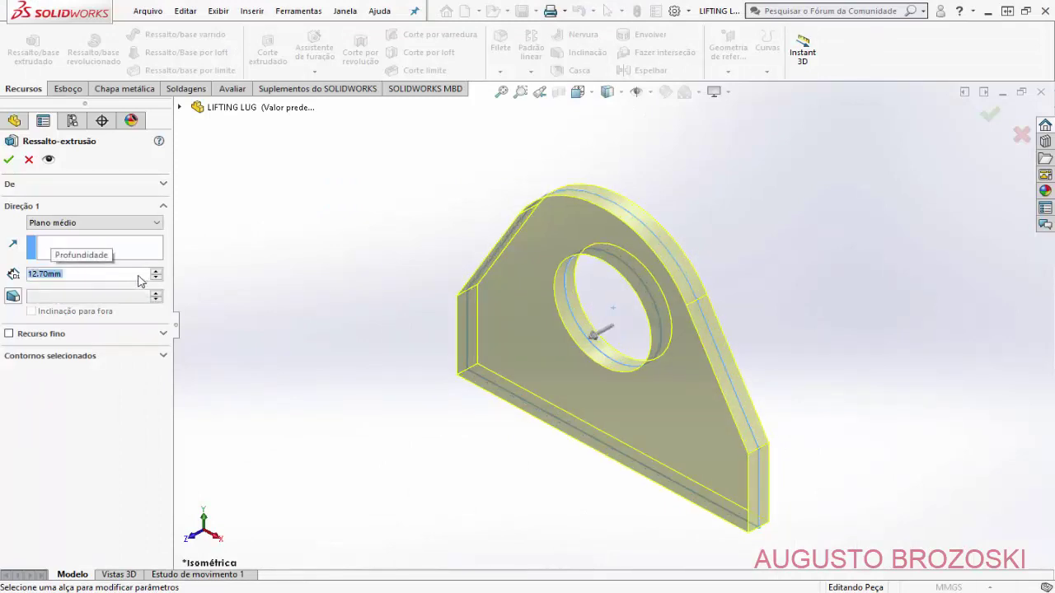
pyautogui.click(10, 160)
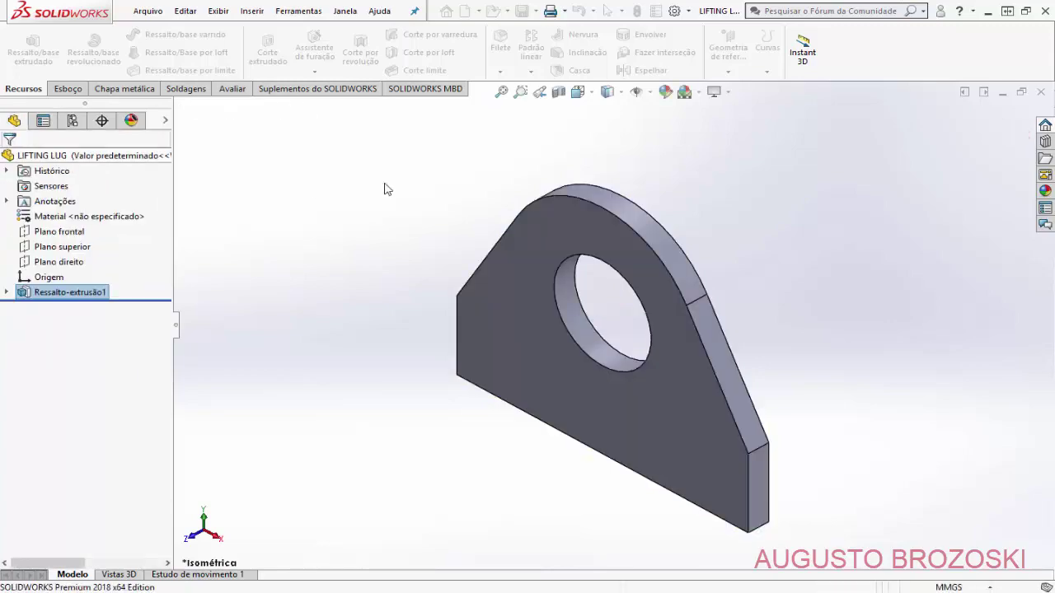
# Step: Reset to isometric view and review the reference drawing in Acrobat
pyautogui.click(578, 92)
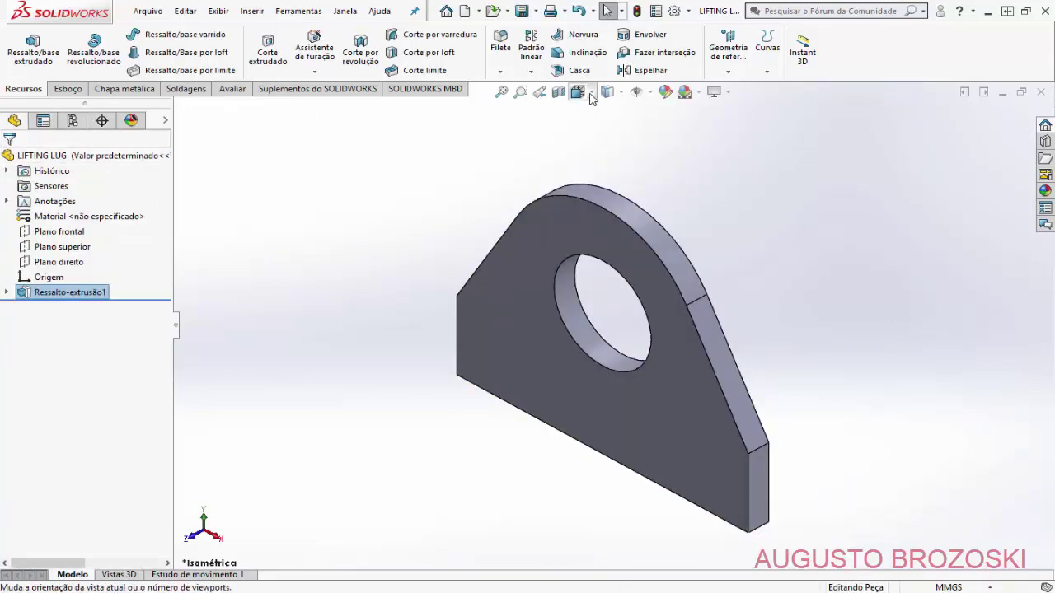
pyautogui.click(661, 132)
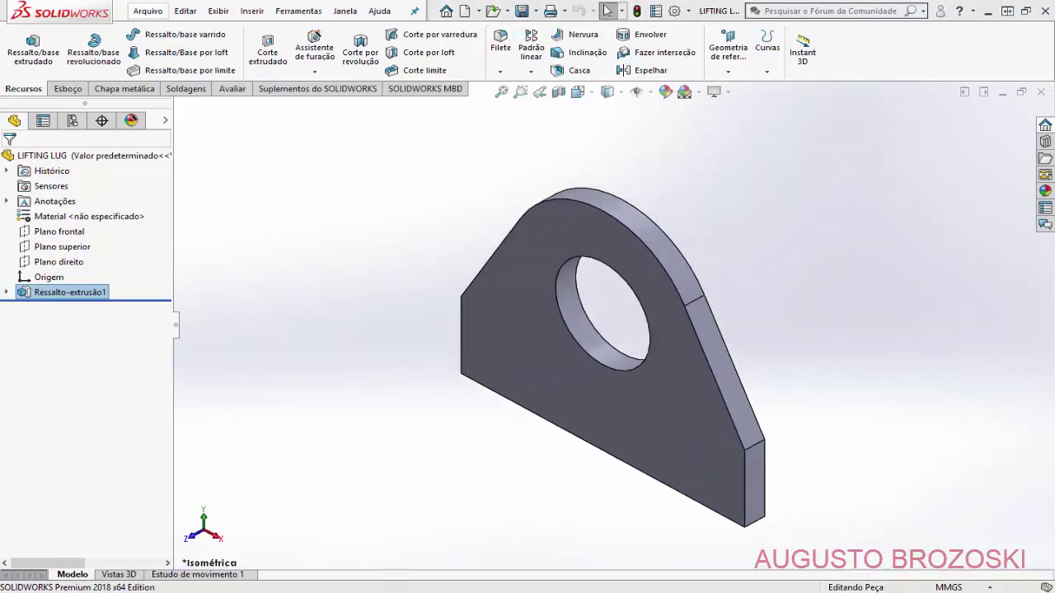
pyautogui.hotkey('alt', 'Tab')
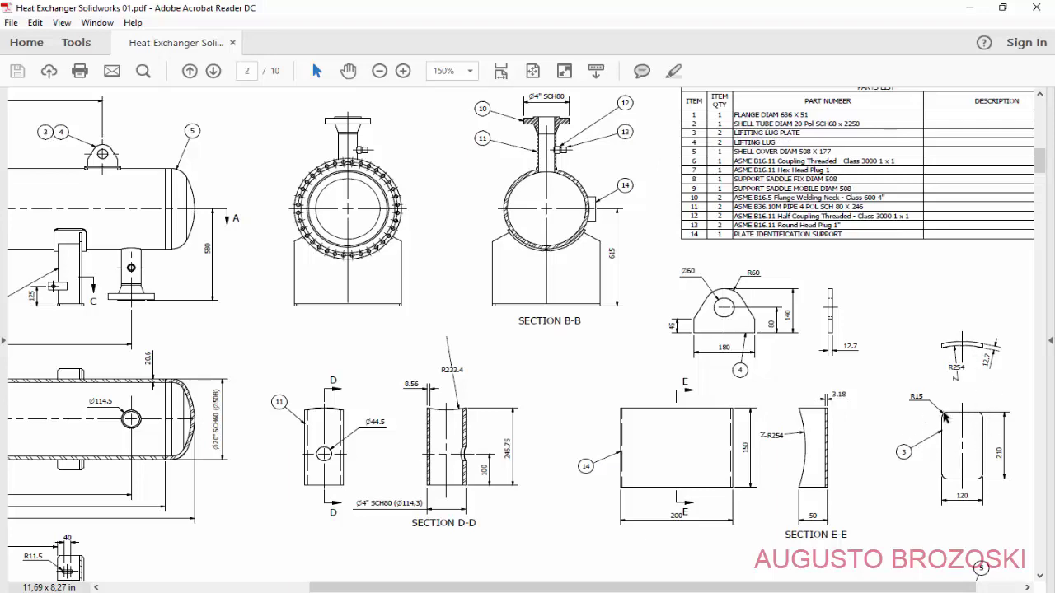
pyautogui.click(970, 8)
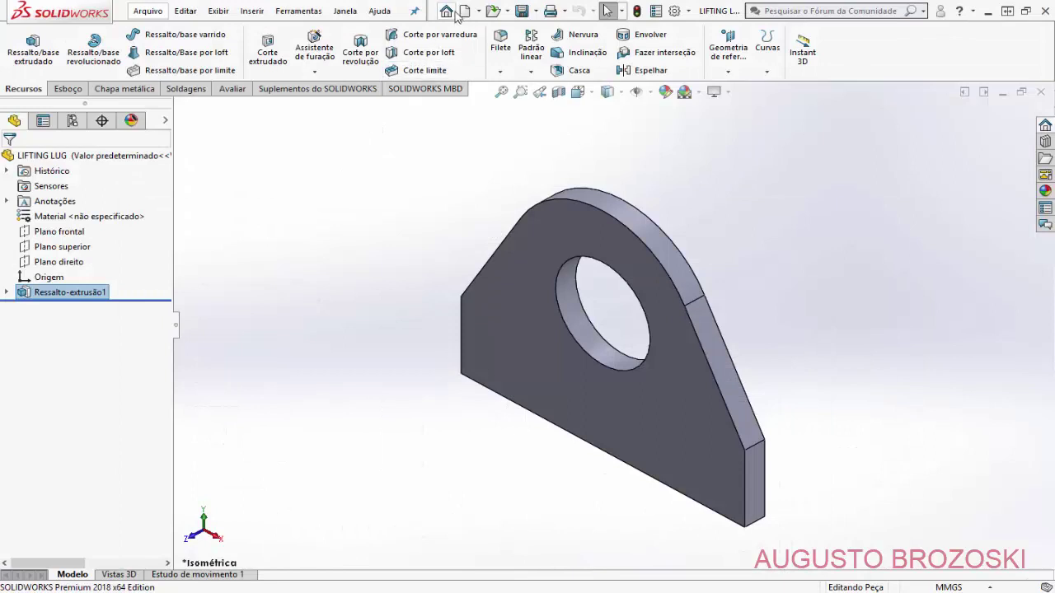
# Step: Create a new Part document
pyautogui.click(465, 10)
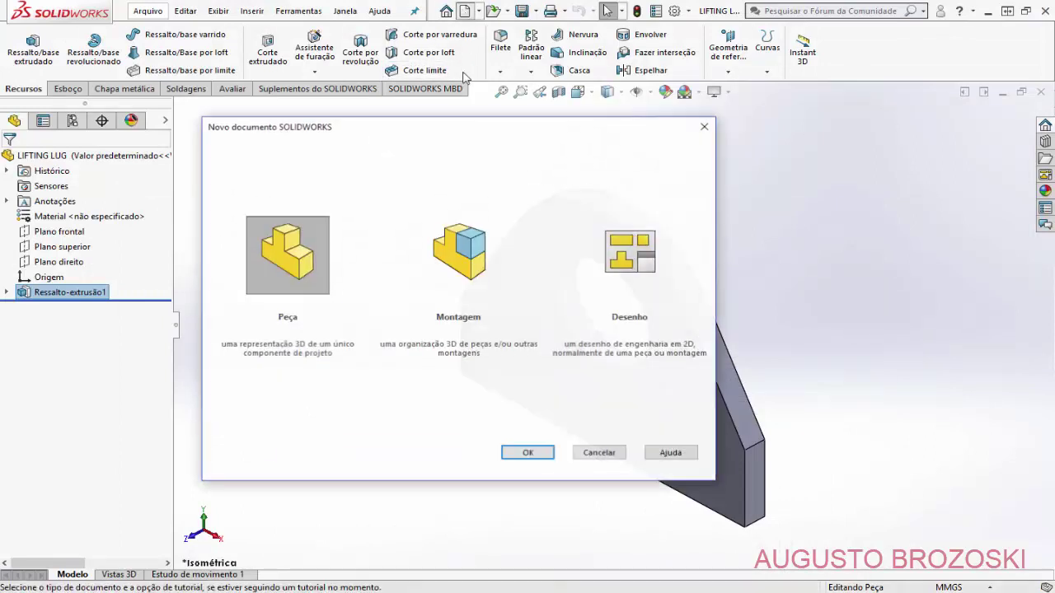
pyautogui.click(322, 259)
pyautogui.click(530, 456)
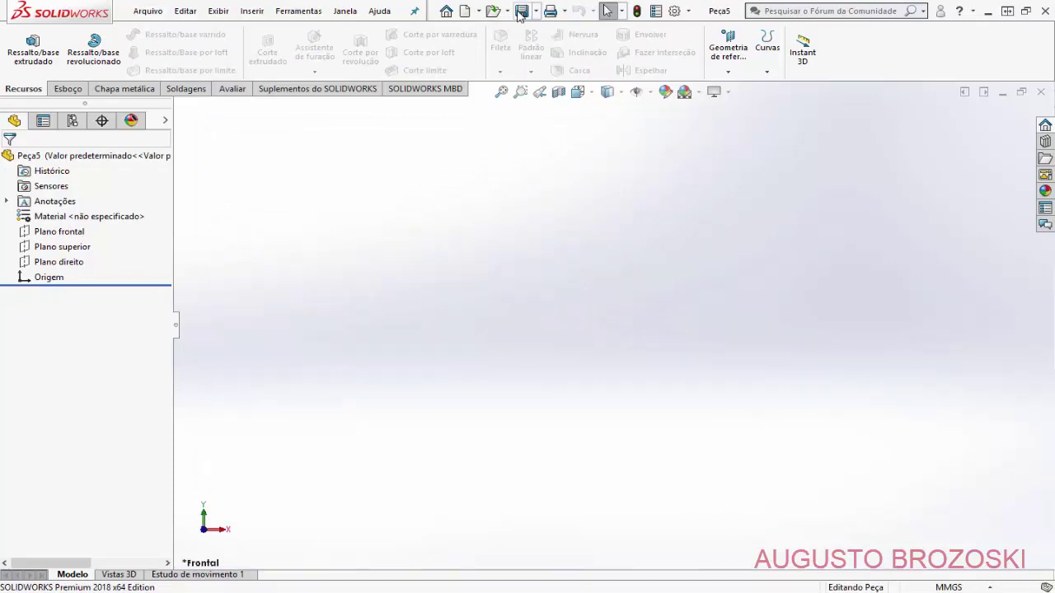
# Step: Save the new part as 'LIFTING LUG PLATE'
pyautogui.hotkey('ctrl', 's')
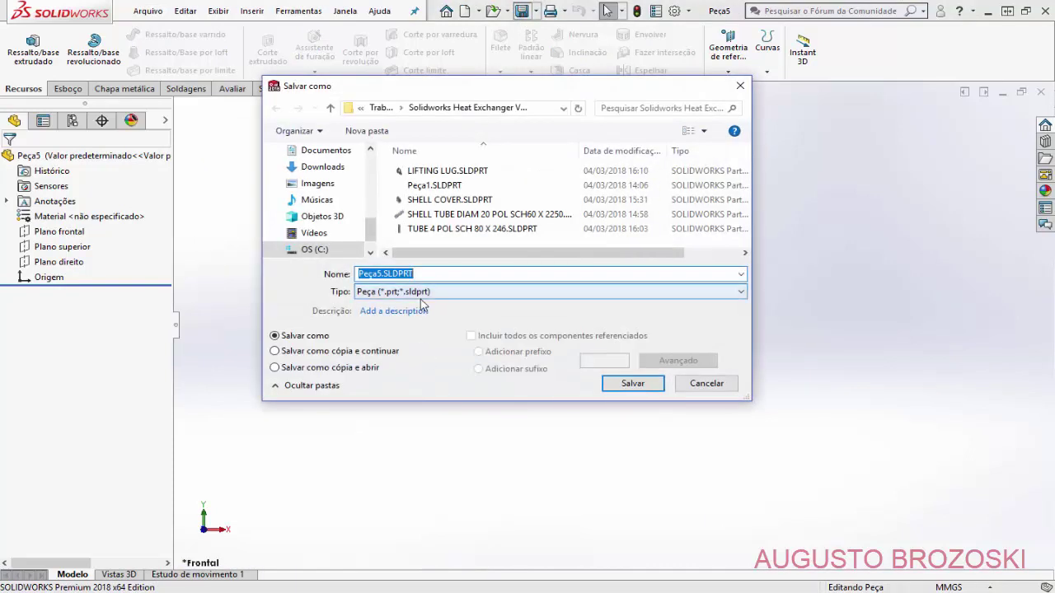
pyautogui.write('LIFTING')
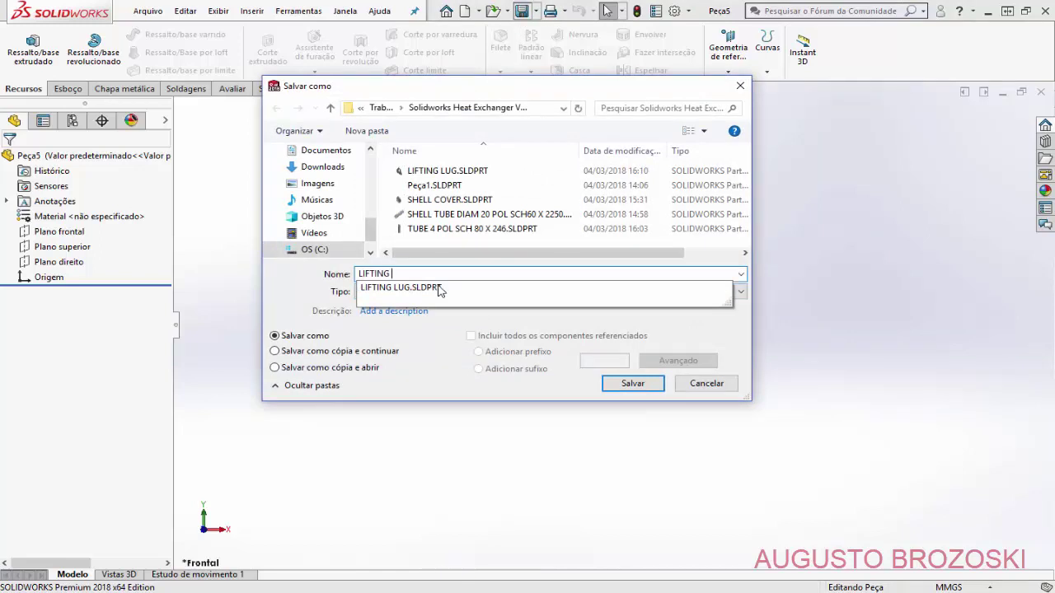
pyautogui.write(' LUG PLATE')
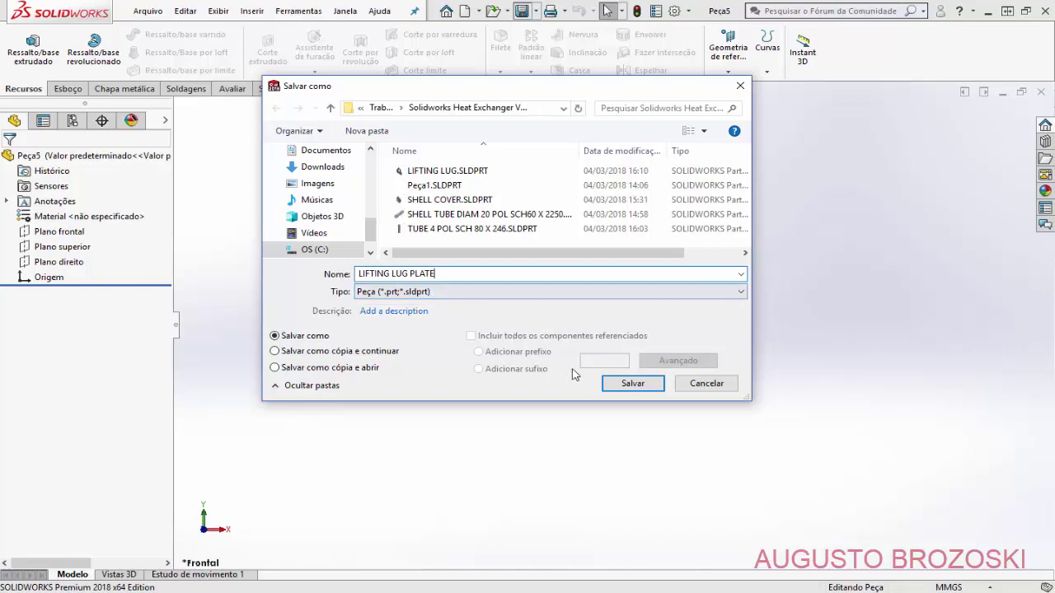
pyautogui.click(631, 386)
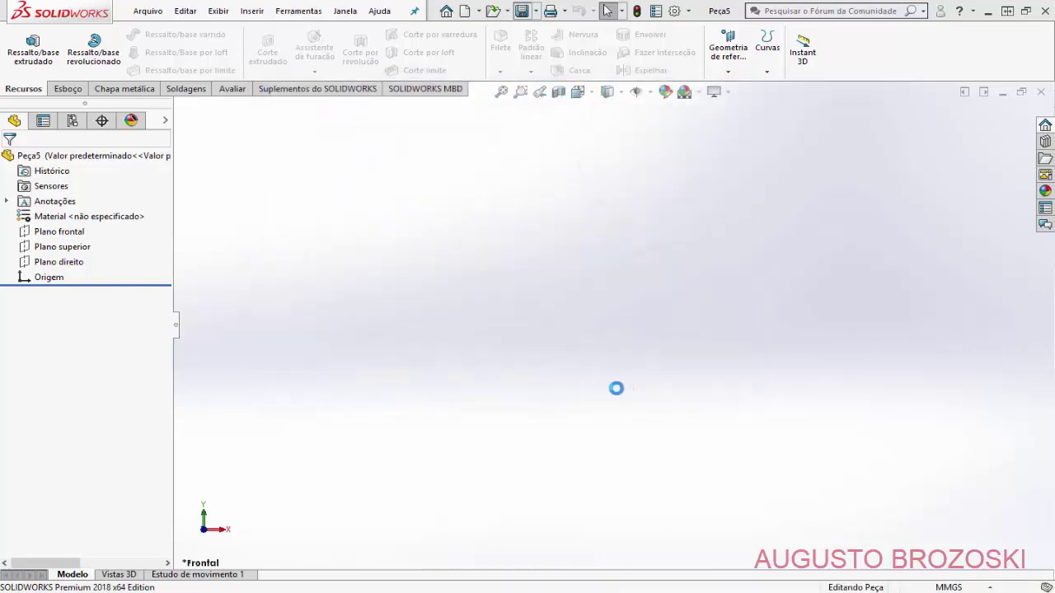
# Step: Start a sketch on the Front plane and draw a large circle centred on the origin
pyautogui.click(68, 89)
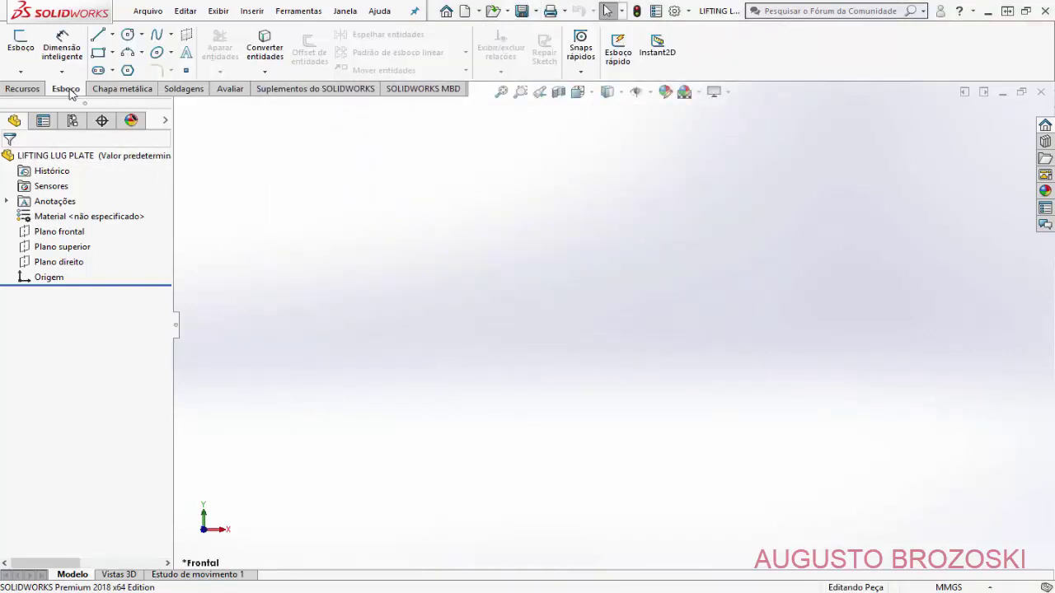
pyautogui.click(21, 41)
pyautogui.click(550, 206)
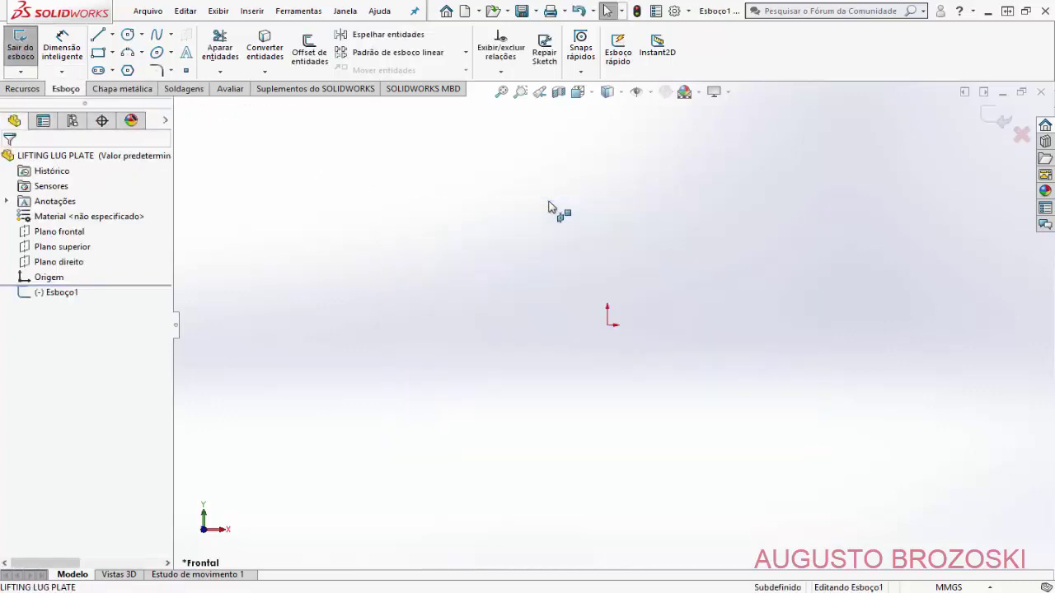
pyautogui.click(127, 35)
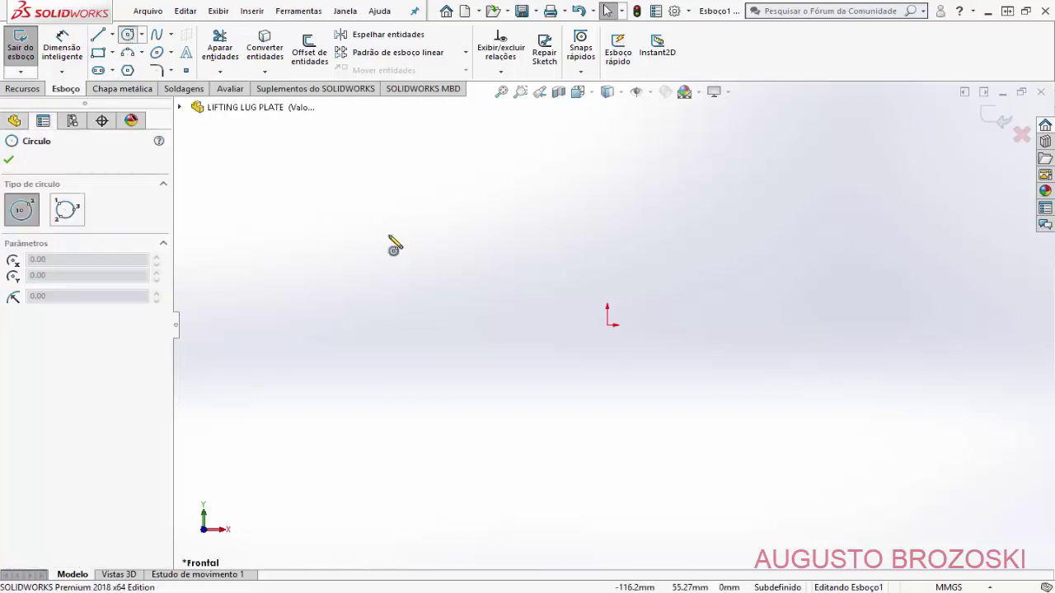
pyautogui.click(609, 325)
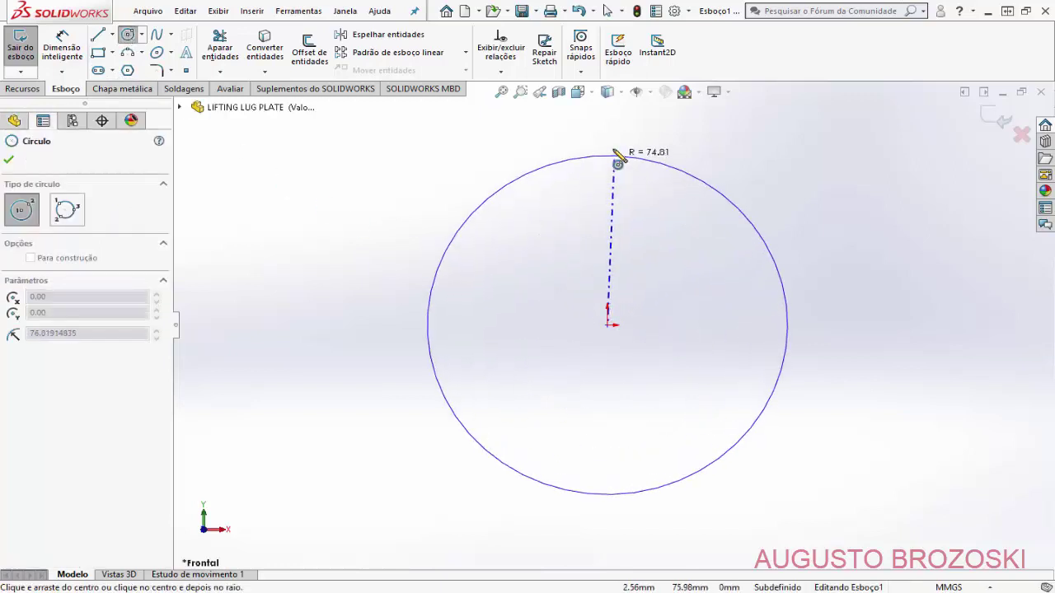
pyautogui.click(611, 136)
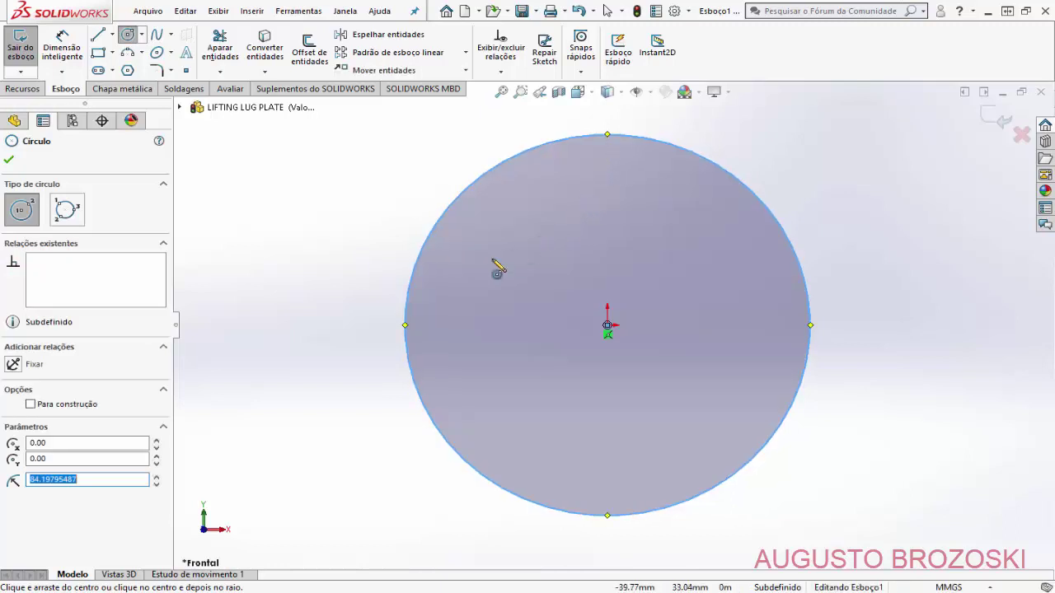
pyautogui.press('Escape')
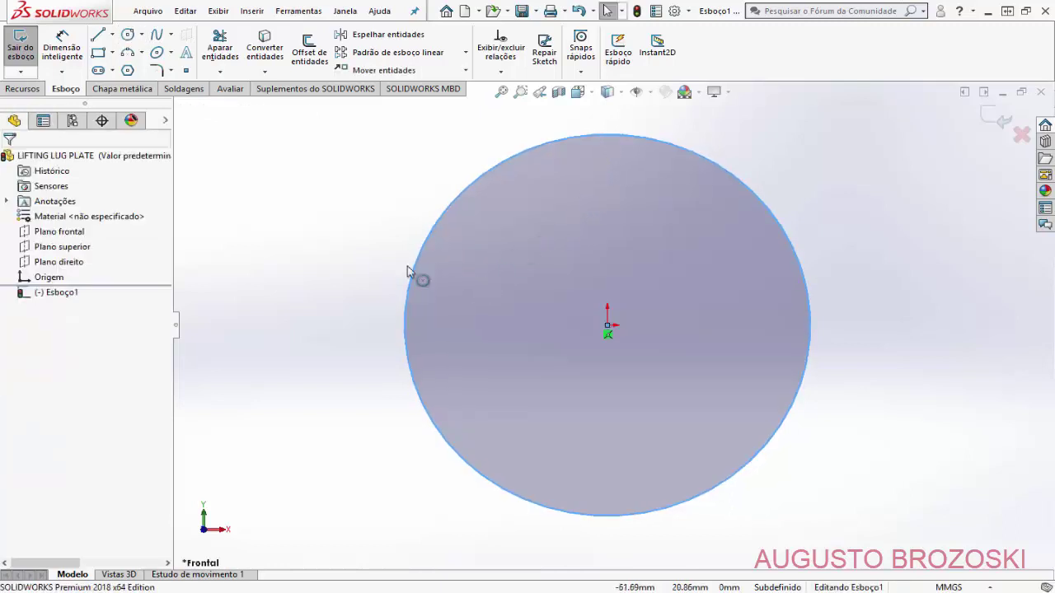
# Step: Draw two centerlines from the circle's centre to its top edge, forming a narrow V
pyautogui.click(112, 36)
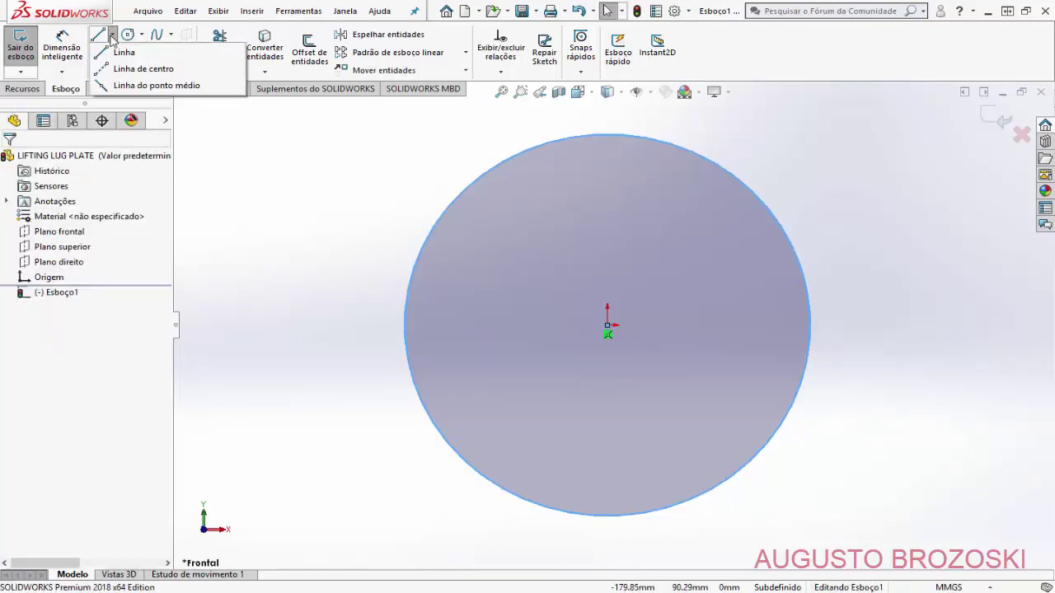
pyautogui.click(143, 71)
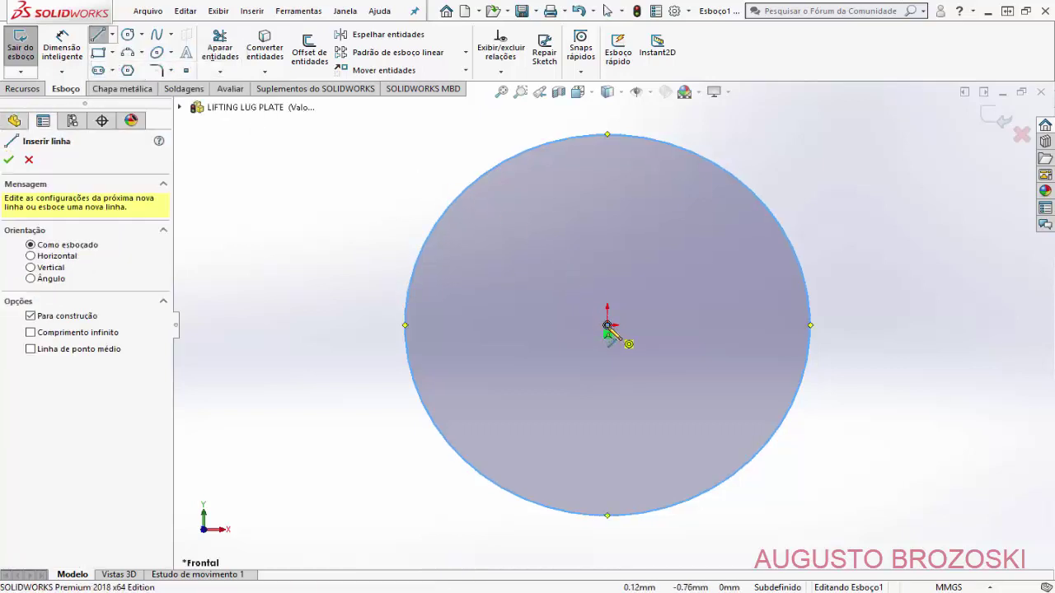
pyautogui.click(608, 326)
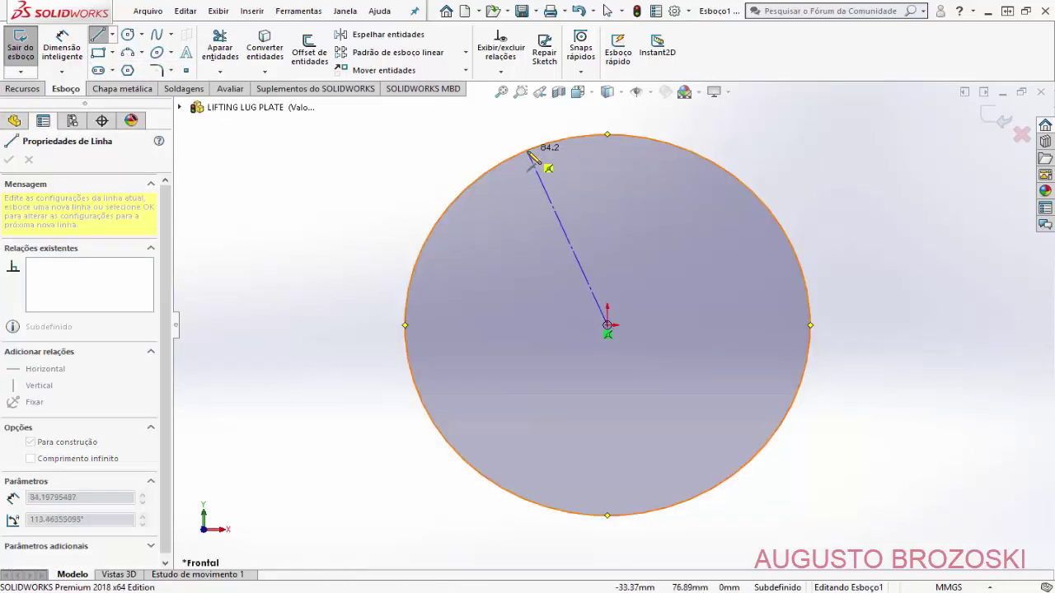
pyautogui.click(536, 156)
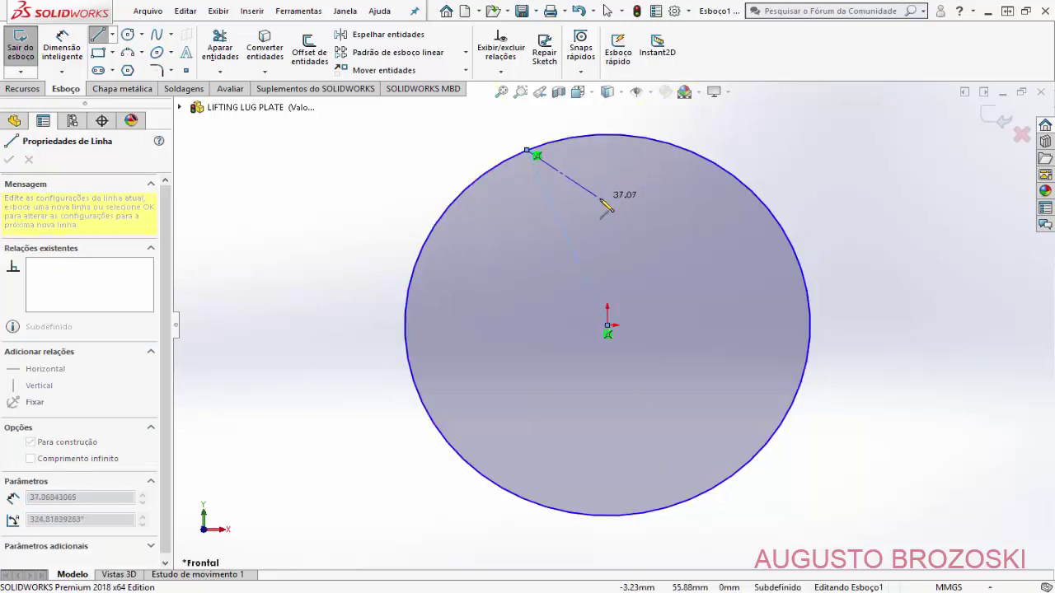
pyautogui.press('Escape')
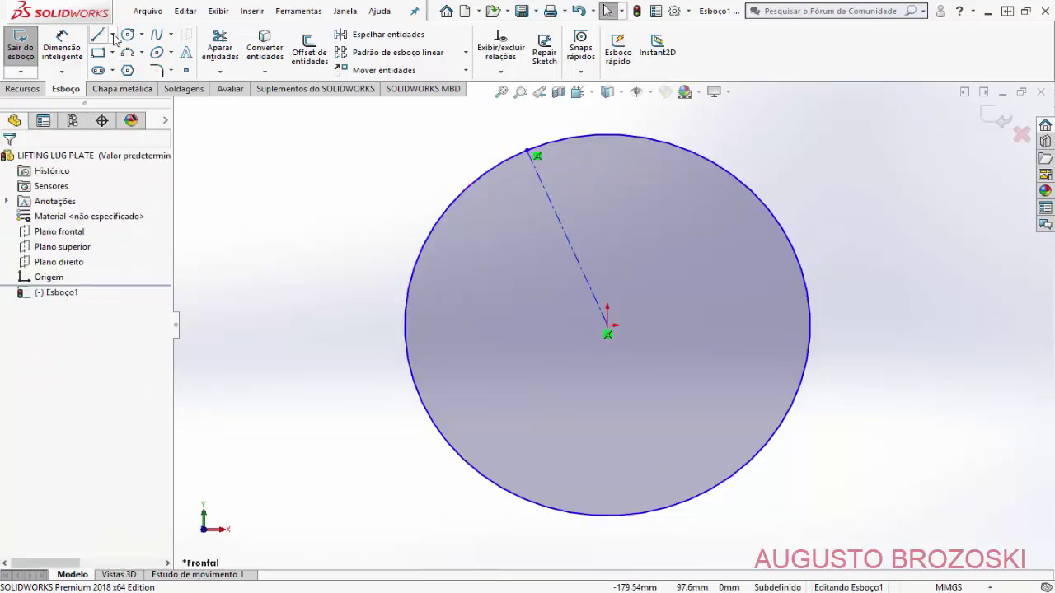
pyautogui.click(113, 36)
pyautogui.click(132, 69)
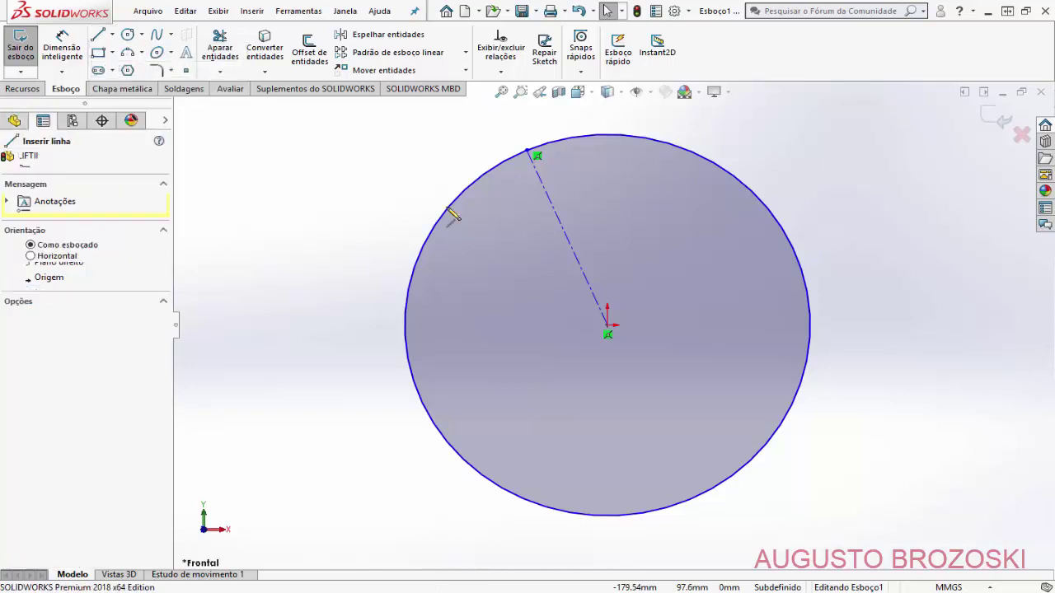
pyautogui.click(607, 325)
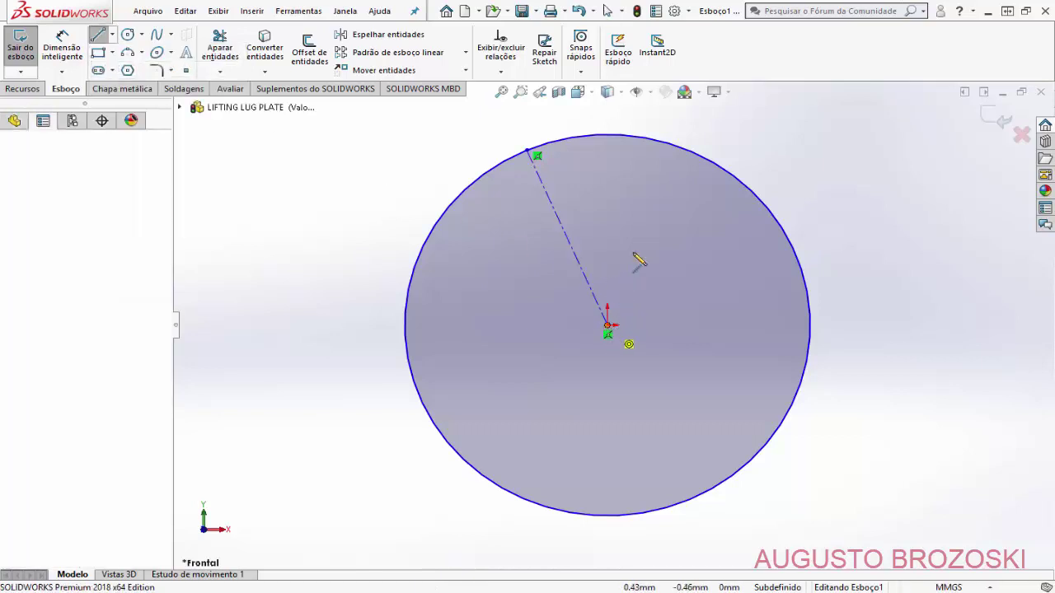
pyautogui.click(674, 145)
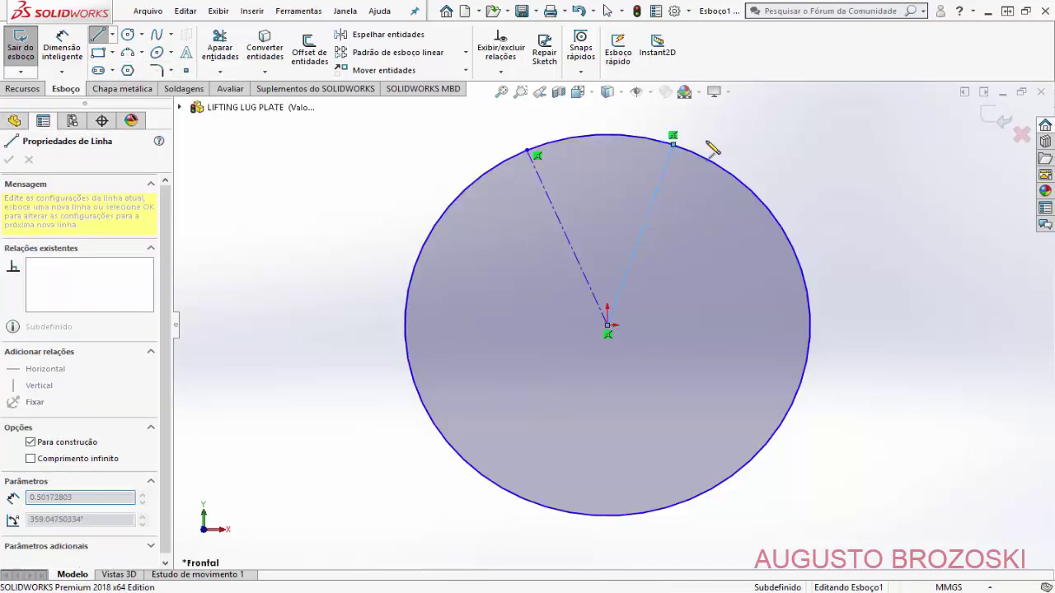
pyautogui.press('Escape')
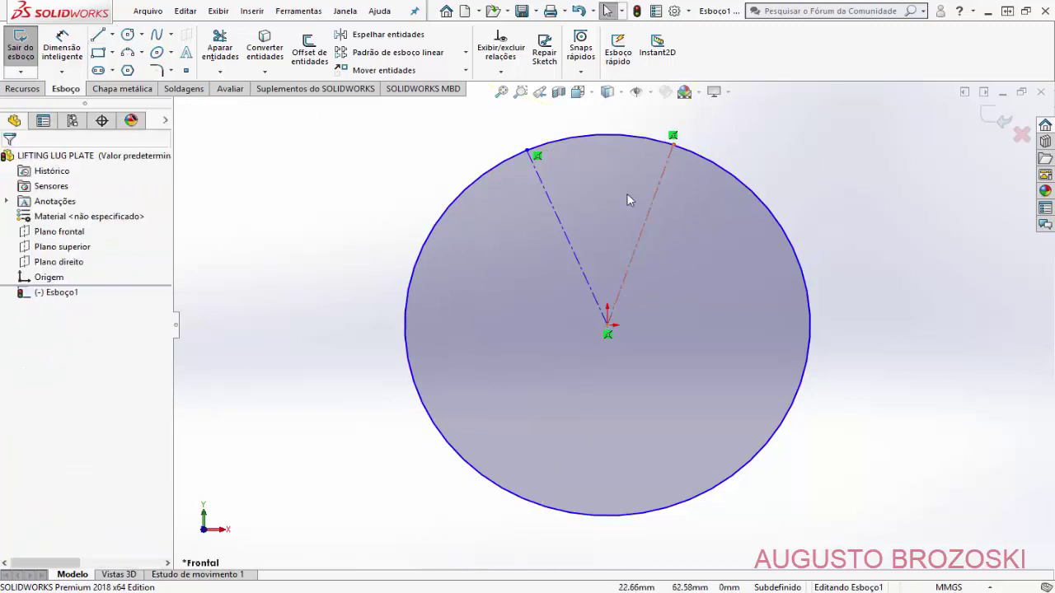
# Step: Power-trim the circle, keeping only the top arc between the two centerlines
pyautogui.click(219, 49)
pyautogui.moveTo(797, 204); pyautogui.dragTo(772, 220)
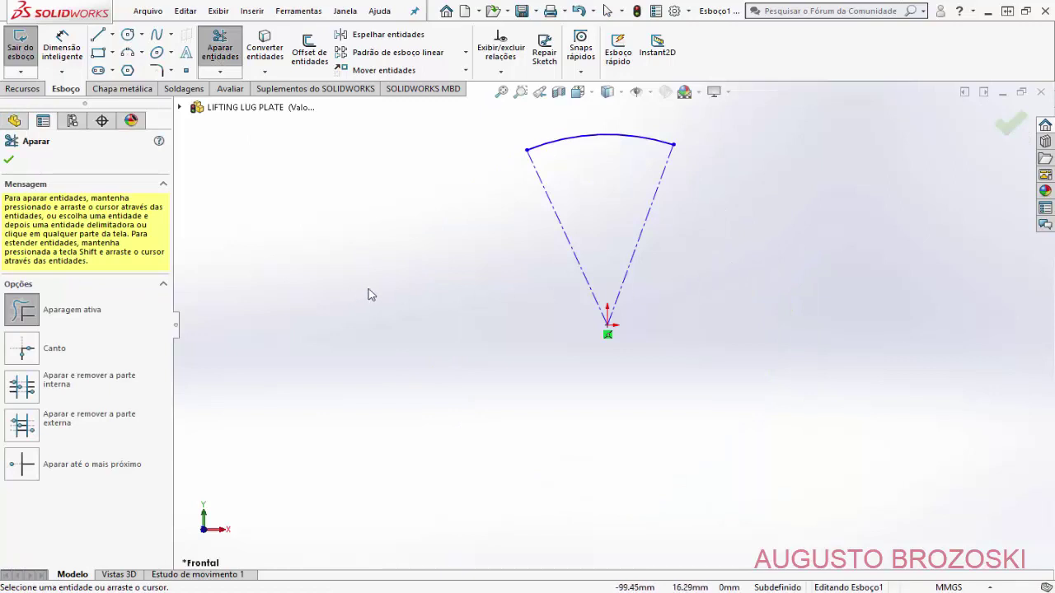
pyautogui.press('Escape')
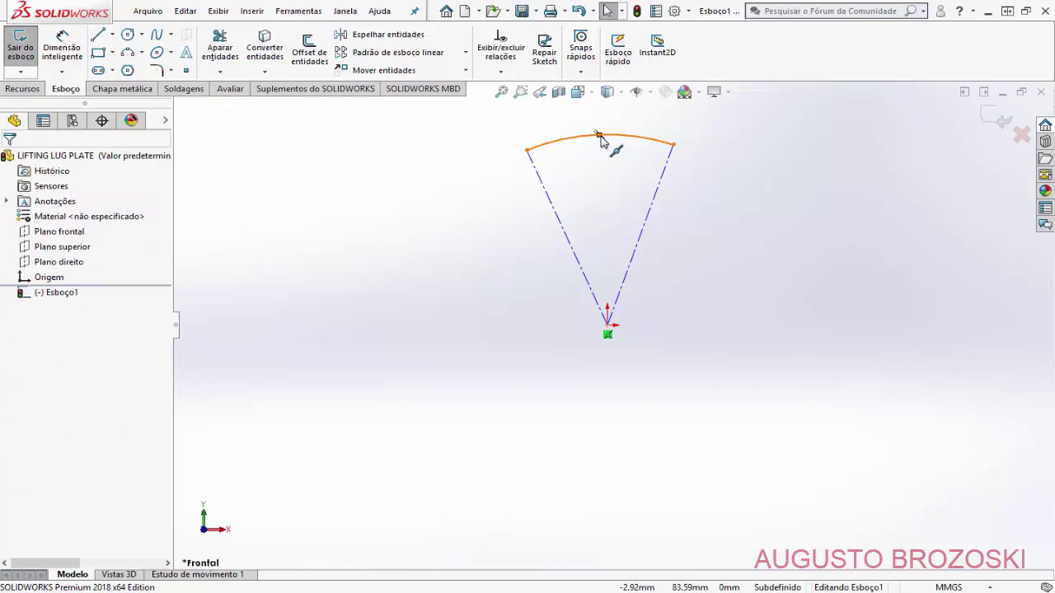
# Step: Add a Vertical relation between the arc's midpoint and centre point
pyautogui.click(599, 136)
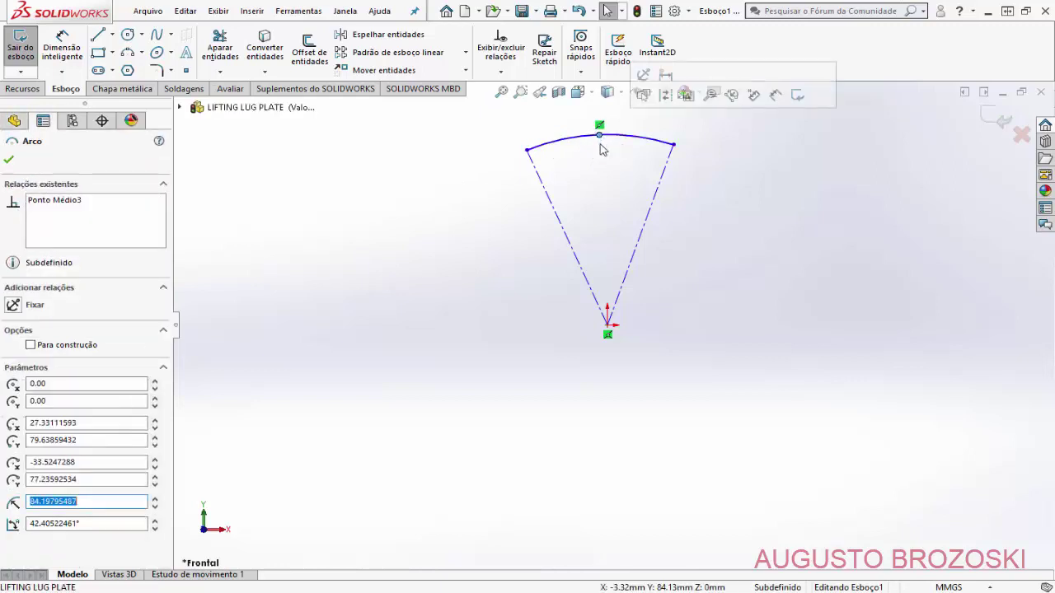
pyautogui.click(607, 325)
pyautogui.keyDown('ctrl'); pyautogui.click(608, 325); pyautogui.keyUp('ctrl')
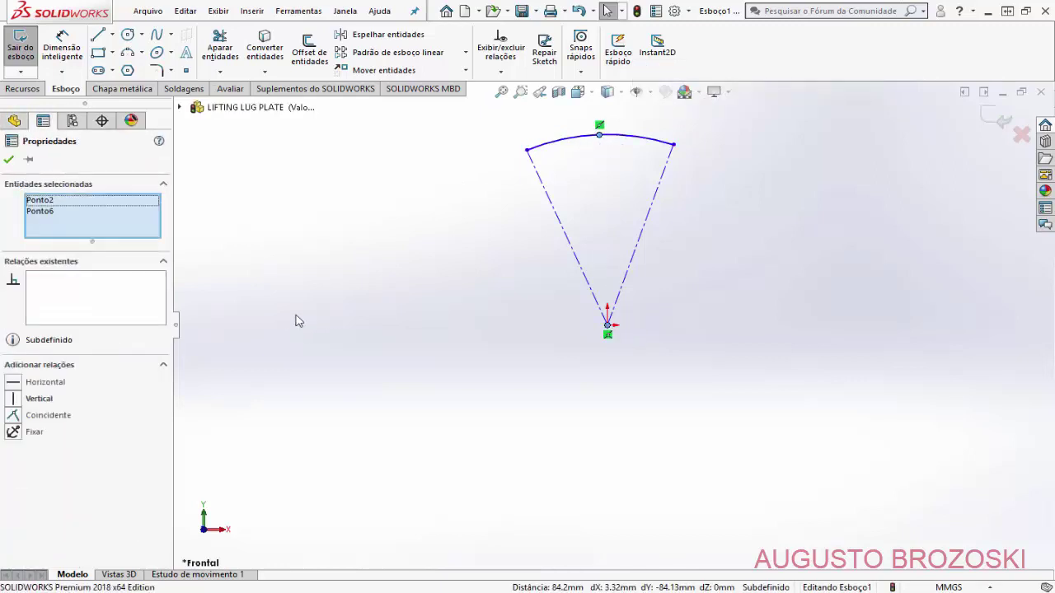
pyautogui.click(14, 400)
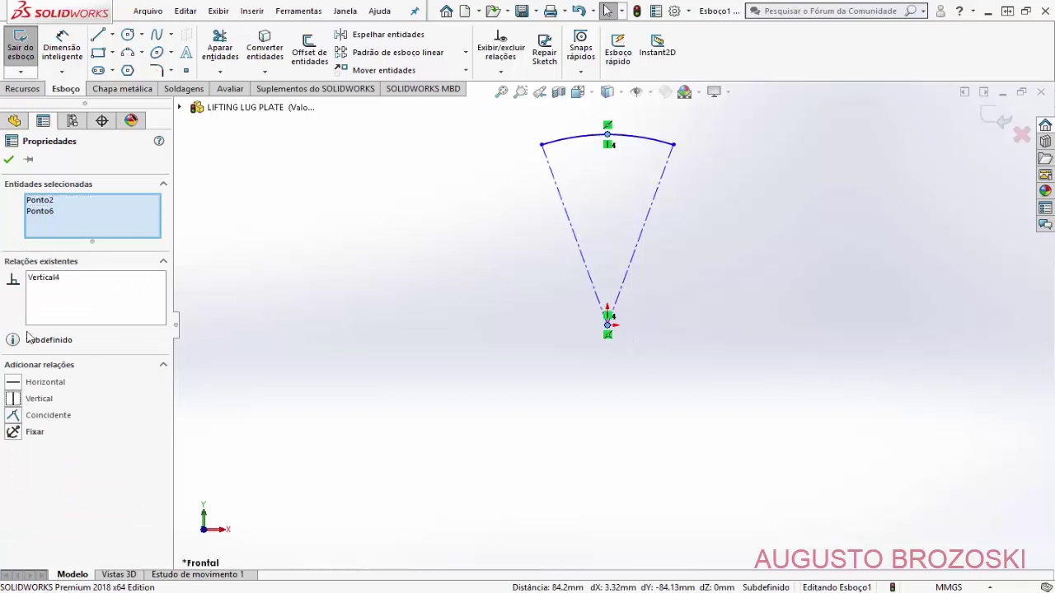
pyautogui.click(9, 160)
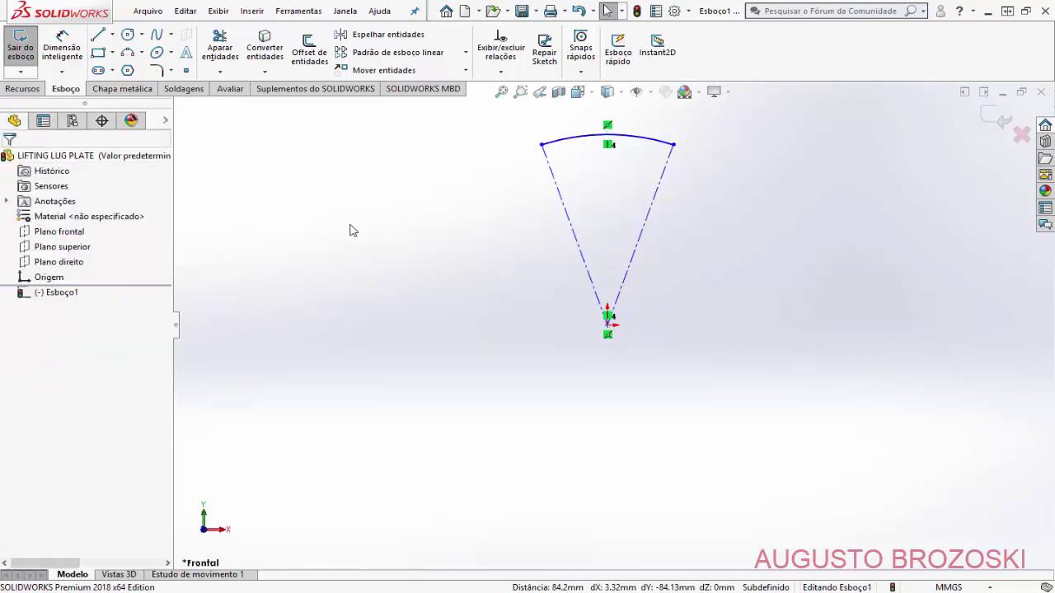
pyautogui.click(62, 47)
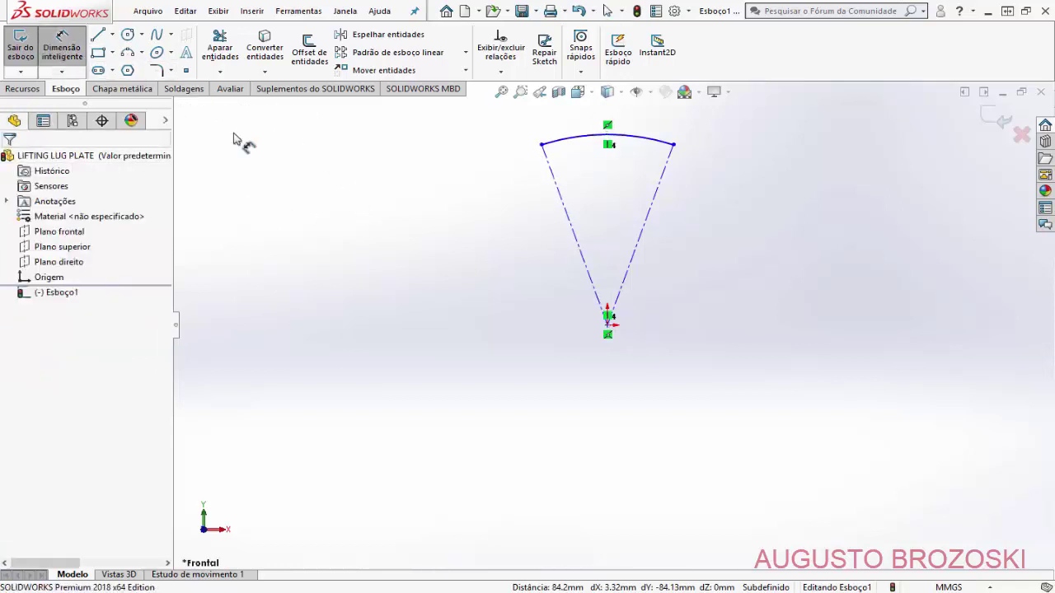
# Step: Zoom the reference PDF onto the lug plate detail to read R254, 12.7, 120×210 and R15
pyautogui.hotkey('alt', 'Tab')
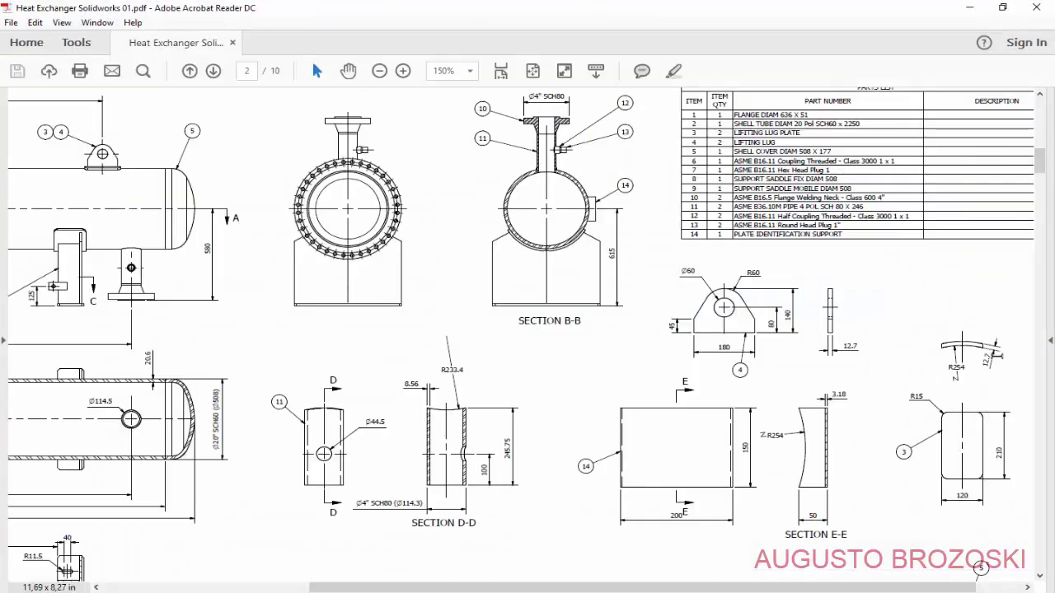
pyautogui.hscroll(1, 546, 587)
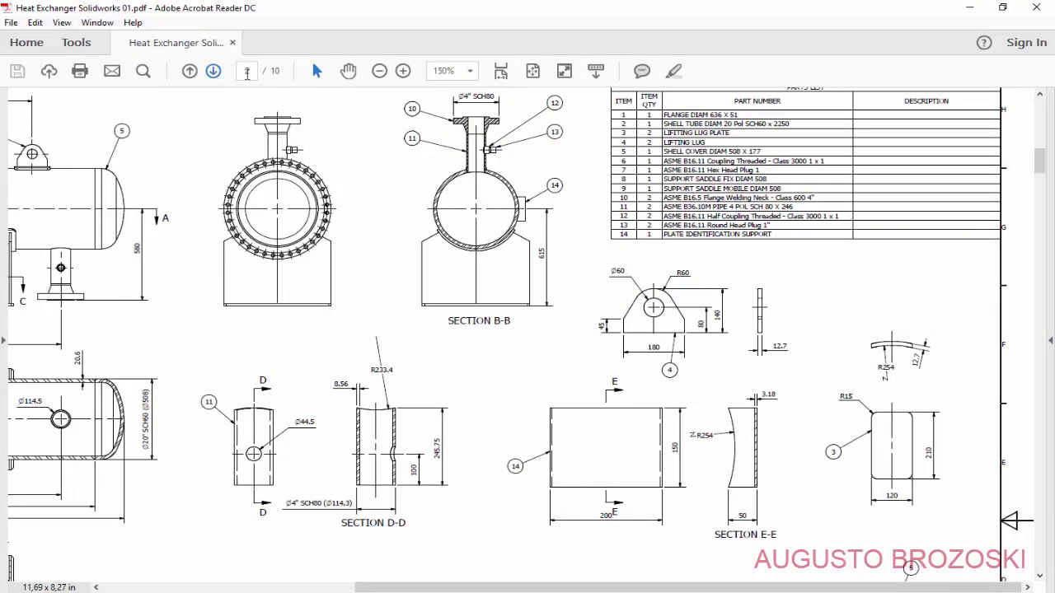
pyautogui.click(404, 71)
pyautogui.click(405, 72)
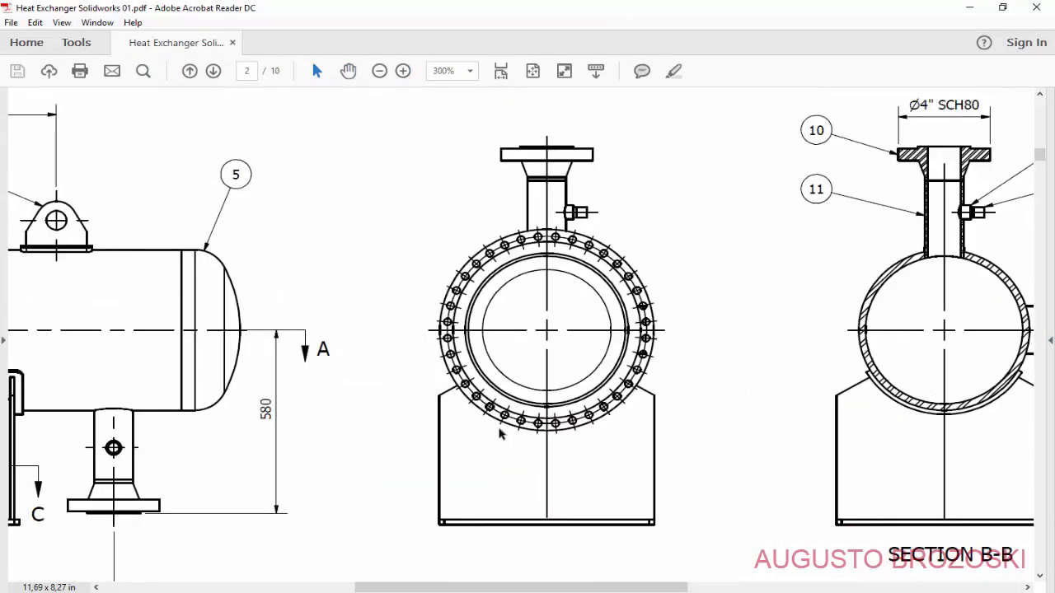
pyautogui.moveTo(540, 587); pyautogui.dragTo(872, 588)
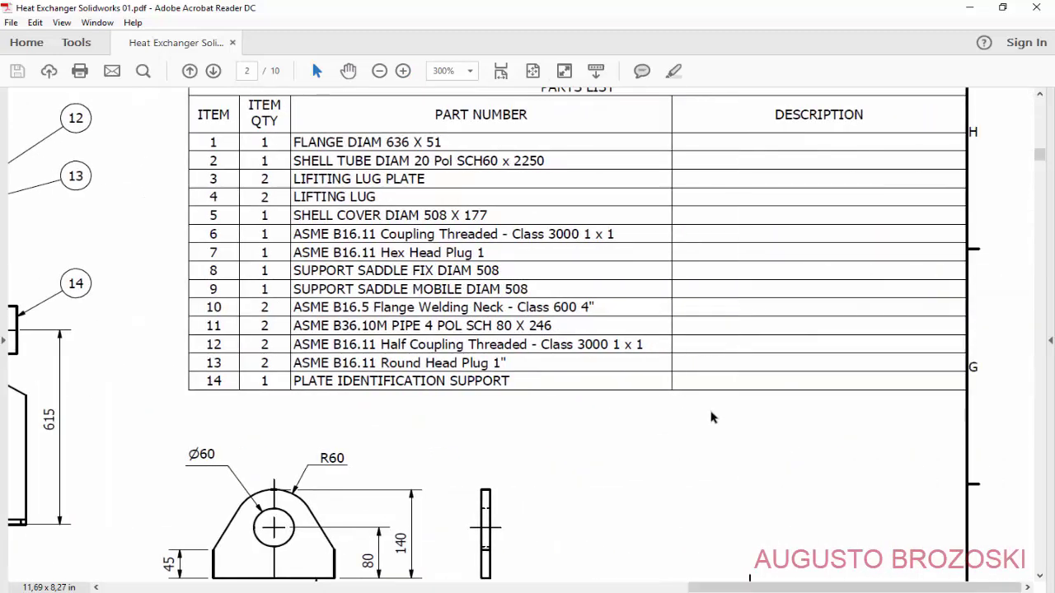
pyautogui.scroll(-5, 680, 400)
pyautogui.scroll(2, 679, 400)
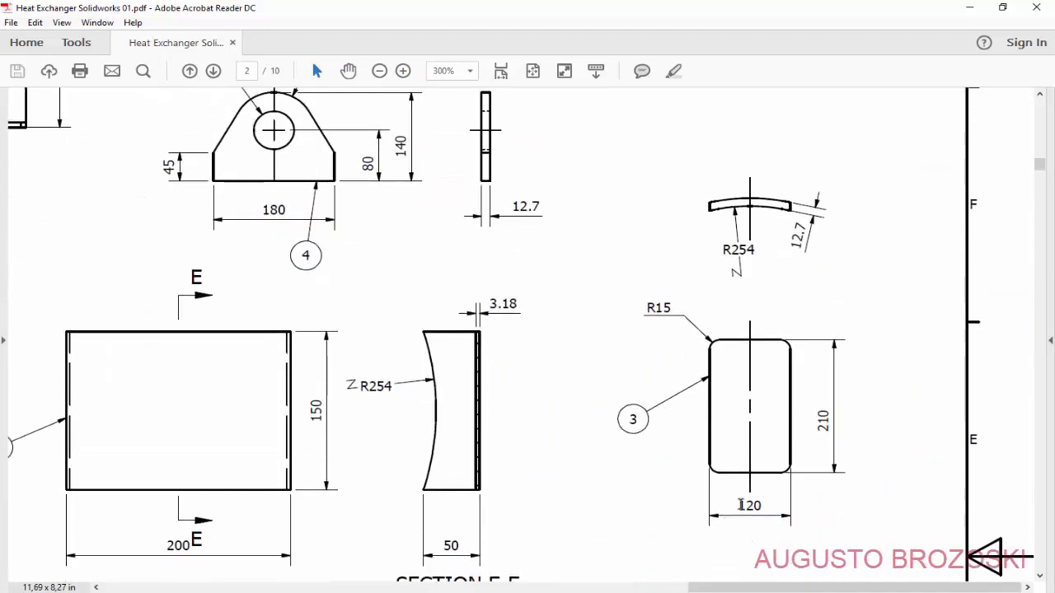
pyautogui.click(961, 14)
# Step: Dimension the distance between the arc's endpoints as 120 mm
pyautogui.click(541, 145)
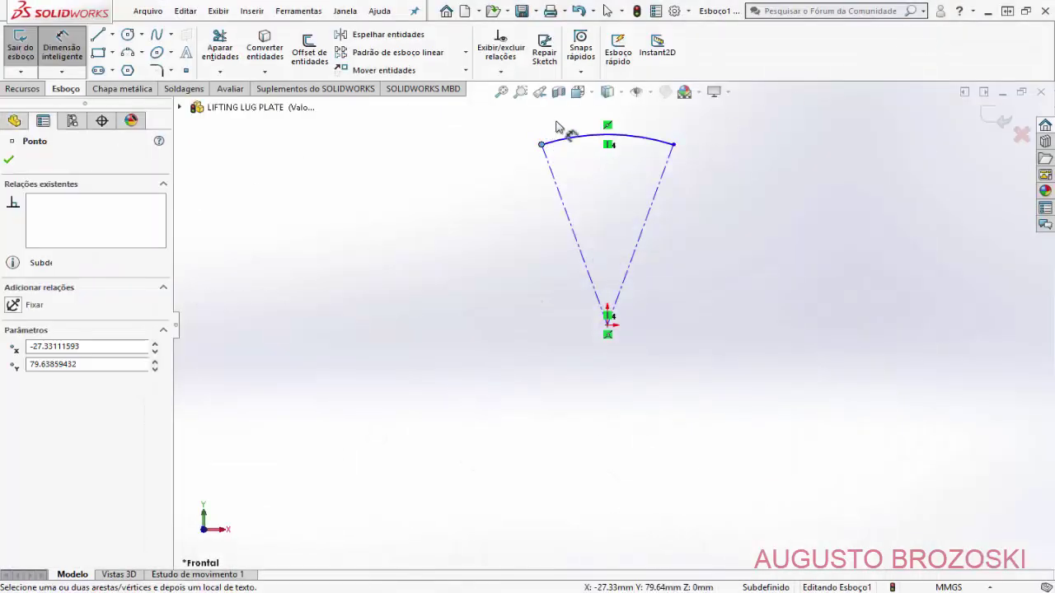
pyautogui.click(673, 145)
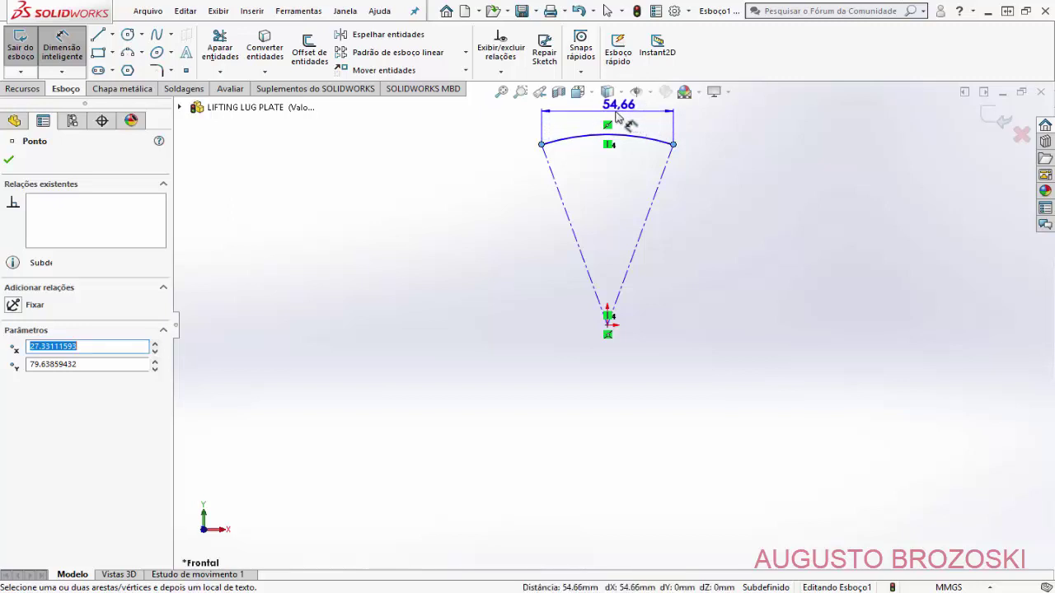
pyautogui.click(616, 117)
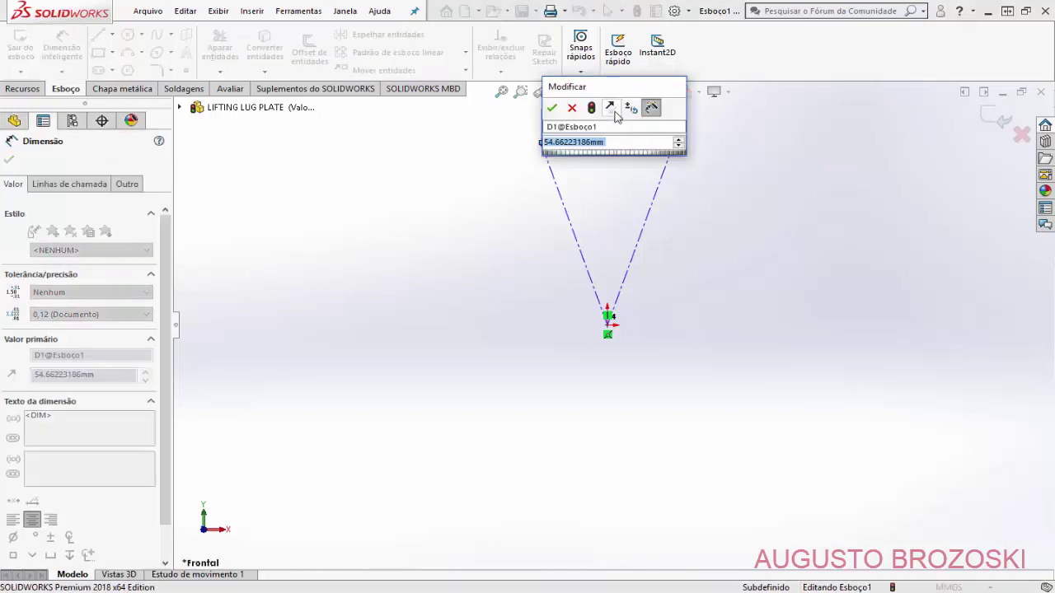
pyautogui.write('120')
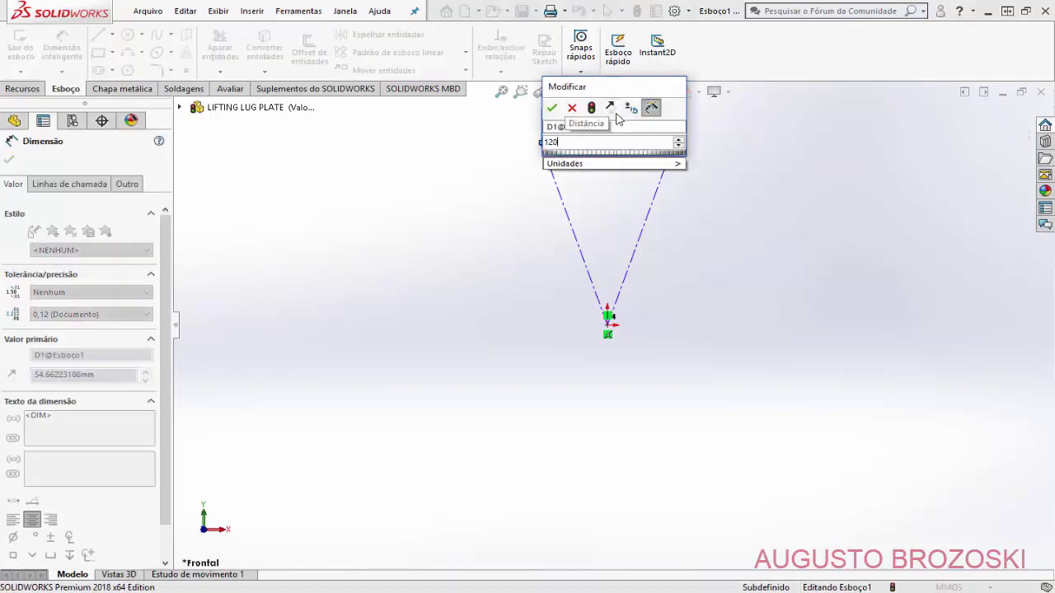
pyautogui.press('Return')
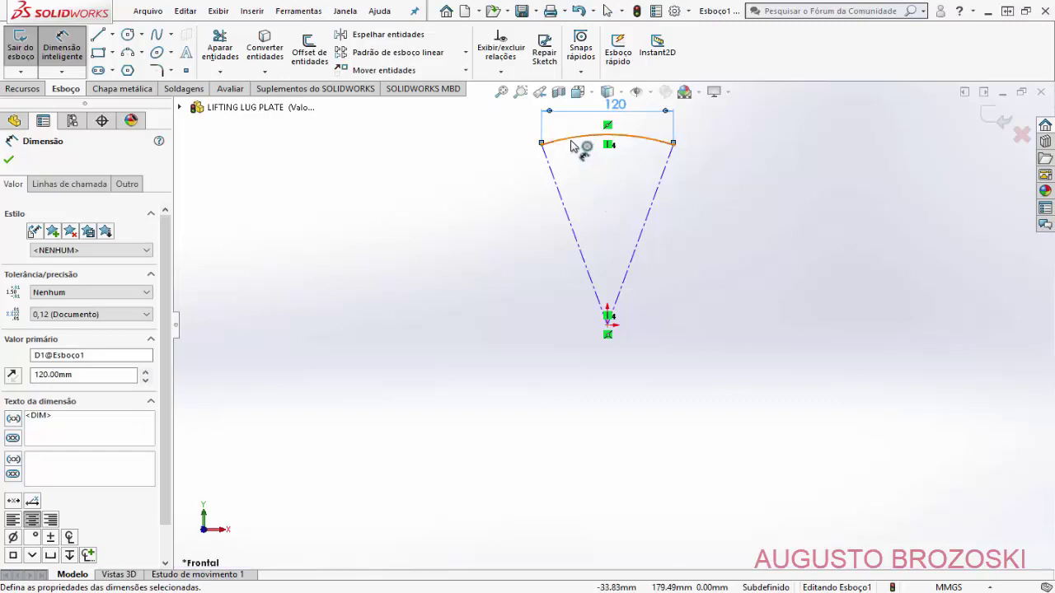
# Step: Add a radius dimension to the arc, currently 184.84 mm
pyautogui.click(577, 145)
pyautogui.click(605, 207)
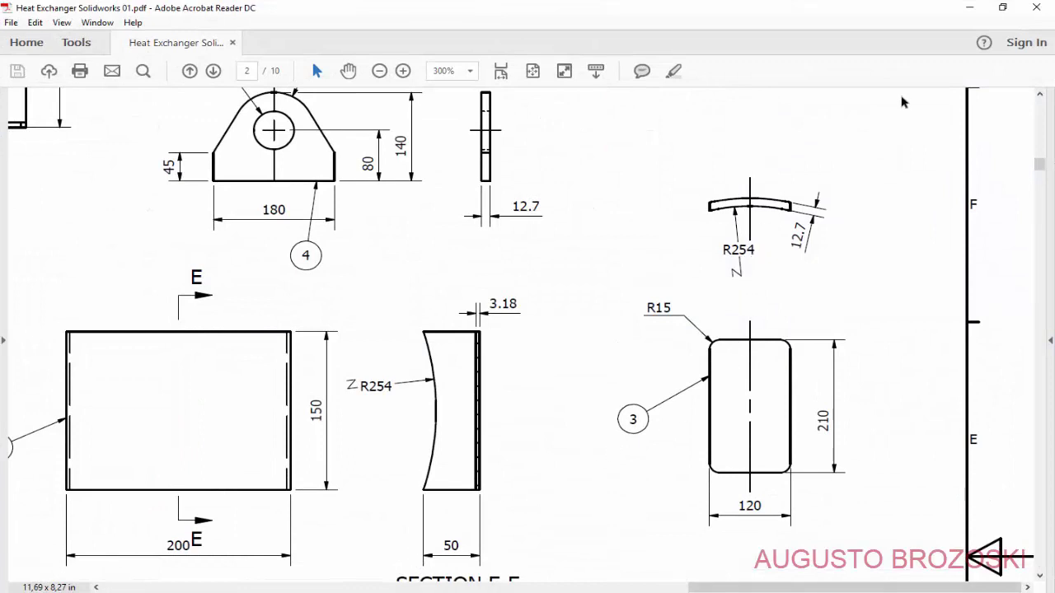
pyautogui.click(970, 9)
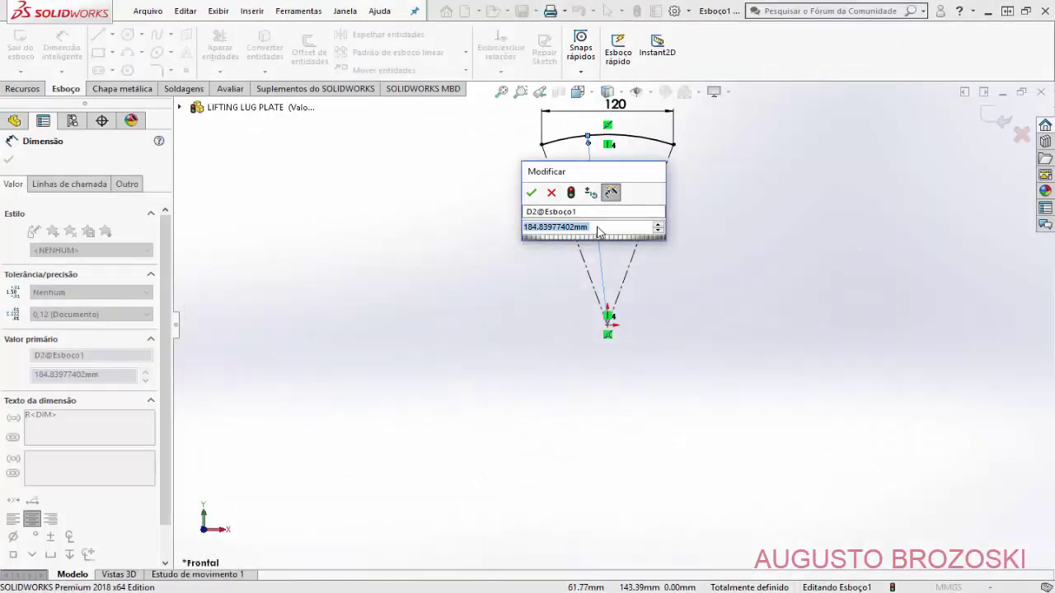
# Step: Set the arc radius to 254 mm, fit the view, and exit Esboço1
pyautogui.write('2')
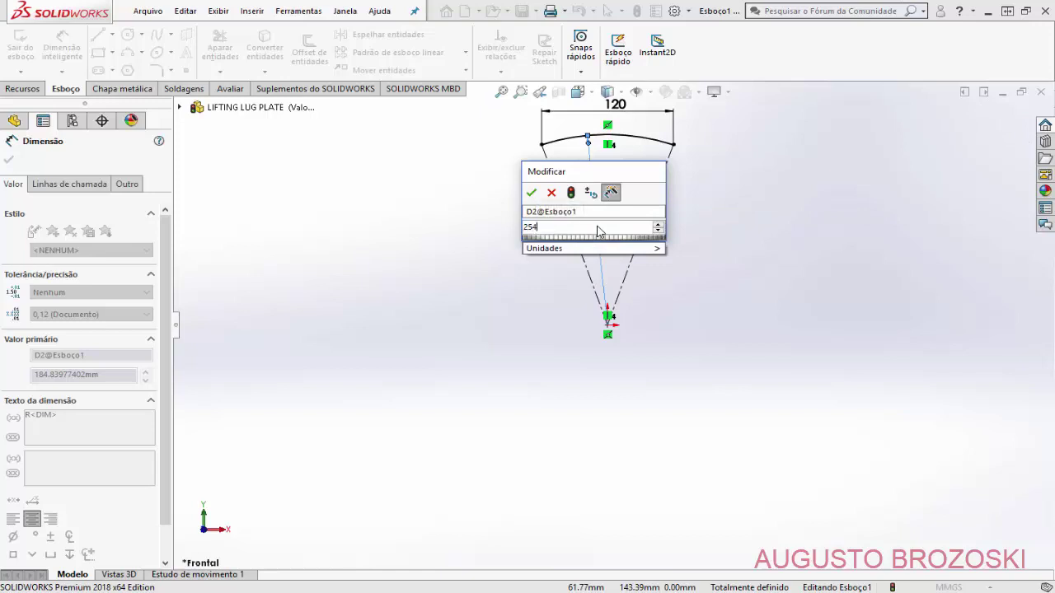
pyautogui.write('54')
pyautogui.click(531, 192)
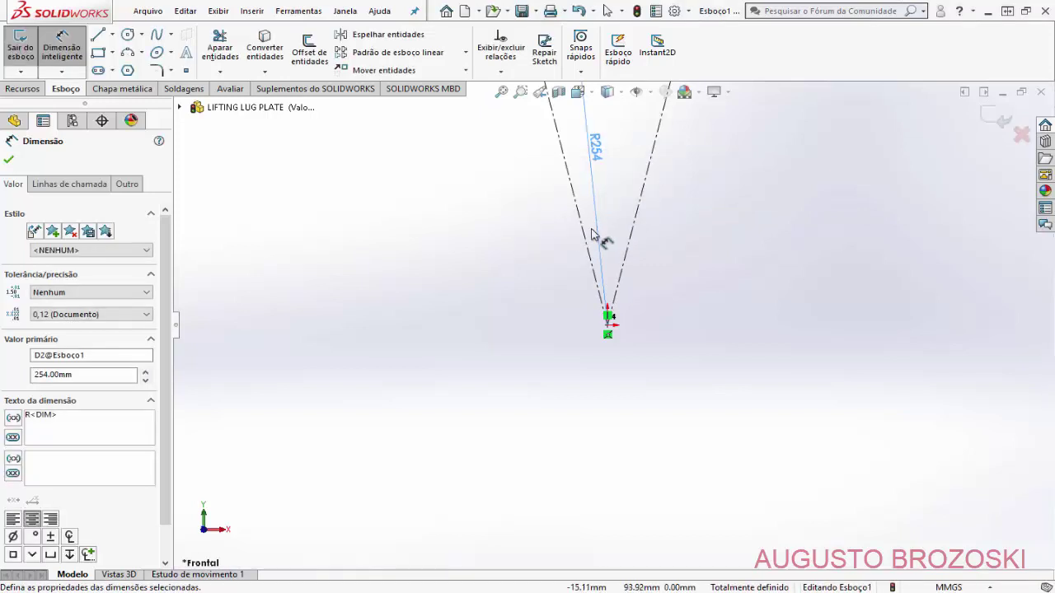
pyautogui.press('f')
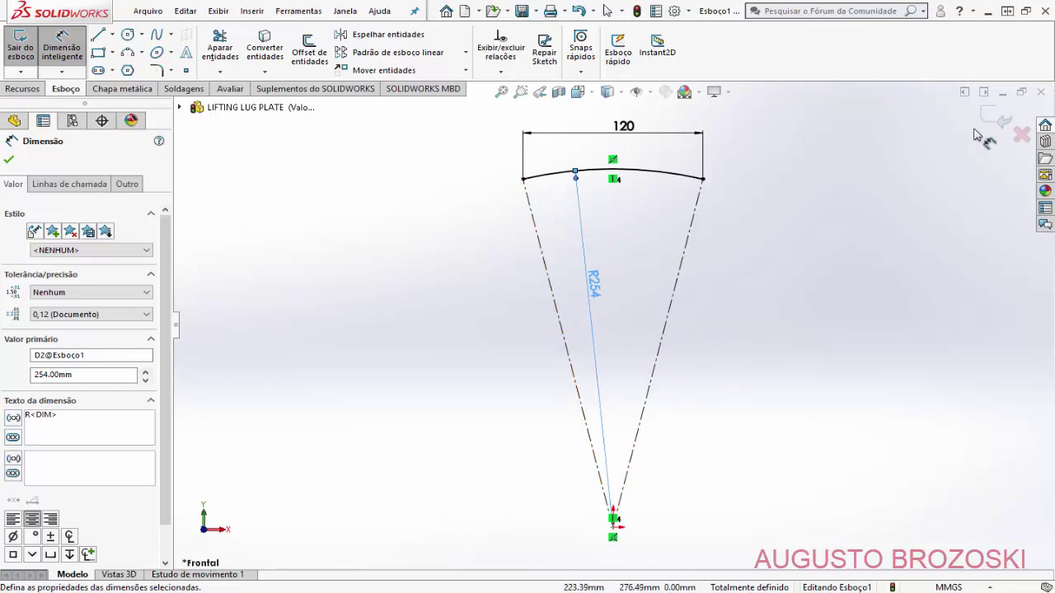
pyautogui.click(1002, 122)
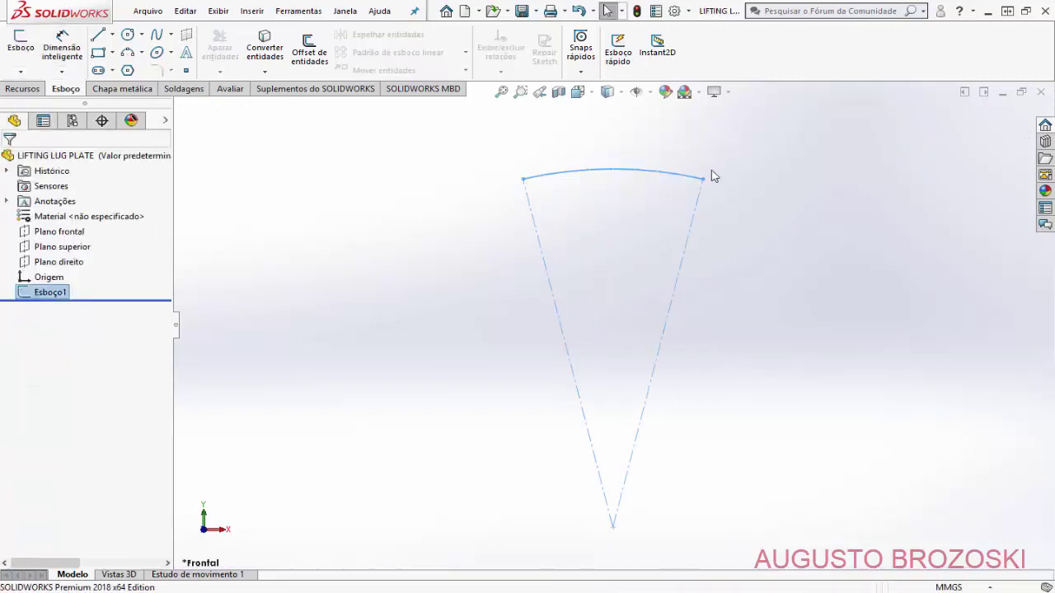
# Step: Finish the arc sketch in isometric view and show the Chapa metálica tools
pyautogui.click(578, 91)
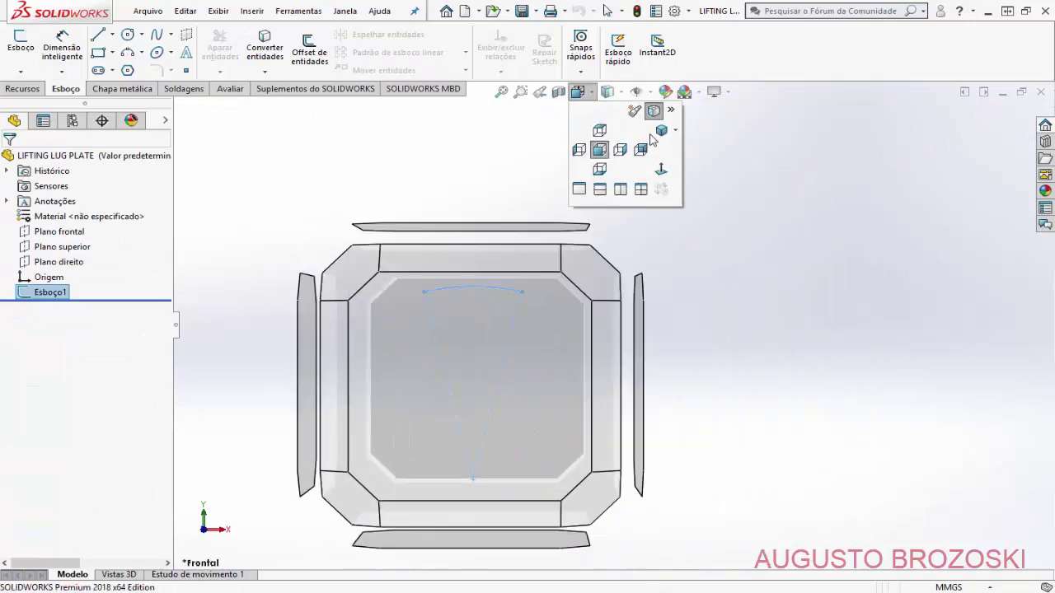
pyautogui.click(660, 131)
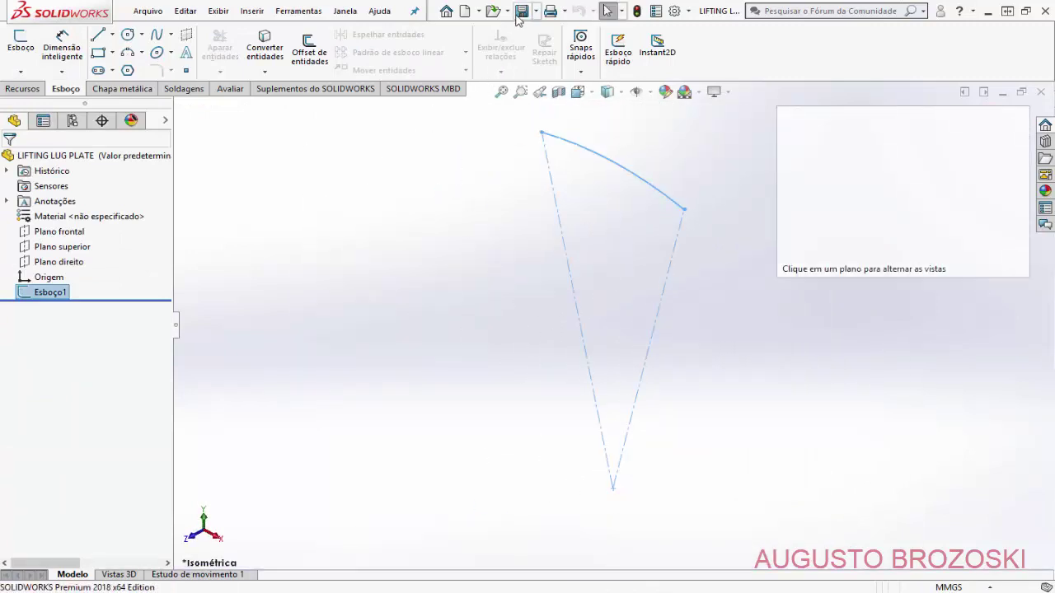
pyautogui.click(523, 126)
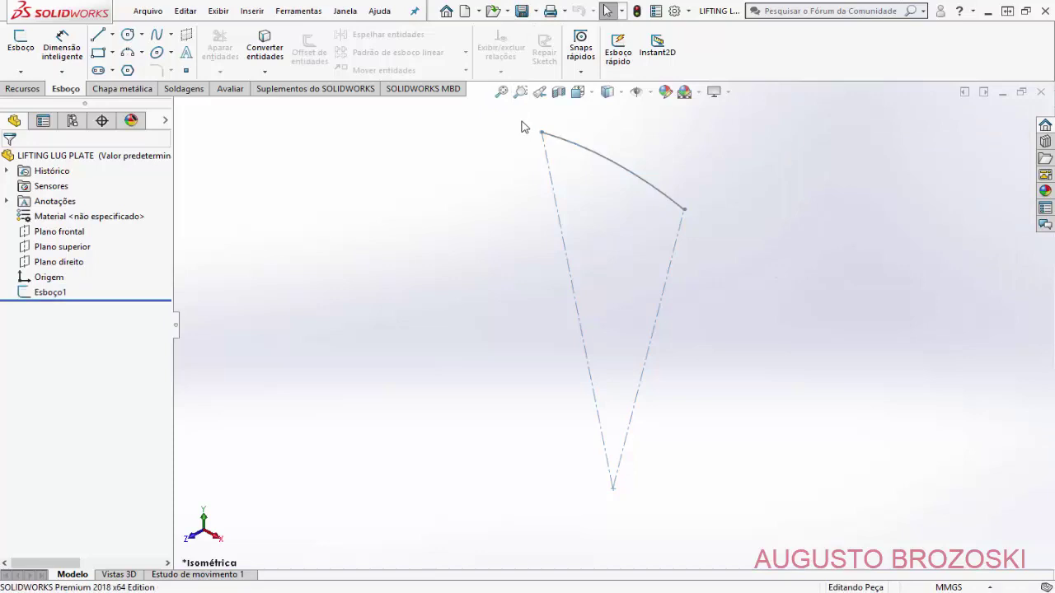
pyautogui.click(132, 88)
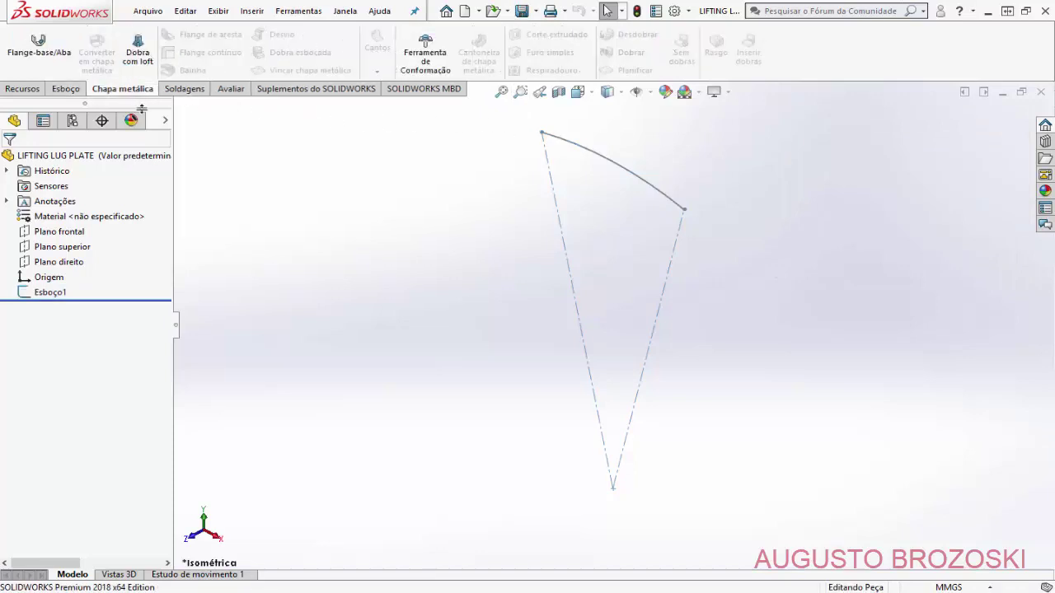
# Step: Set up a base flange from the arc sketch: Plano médio, 210 mm deep, 12.70 mm thick
pyautogui.click(30, 53)
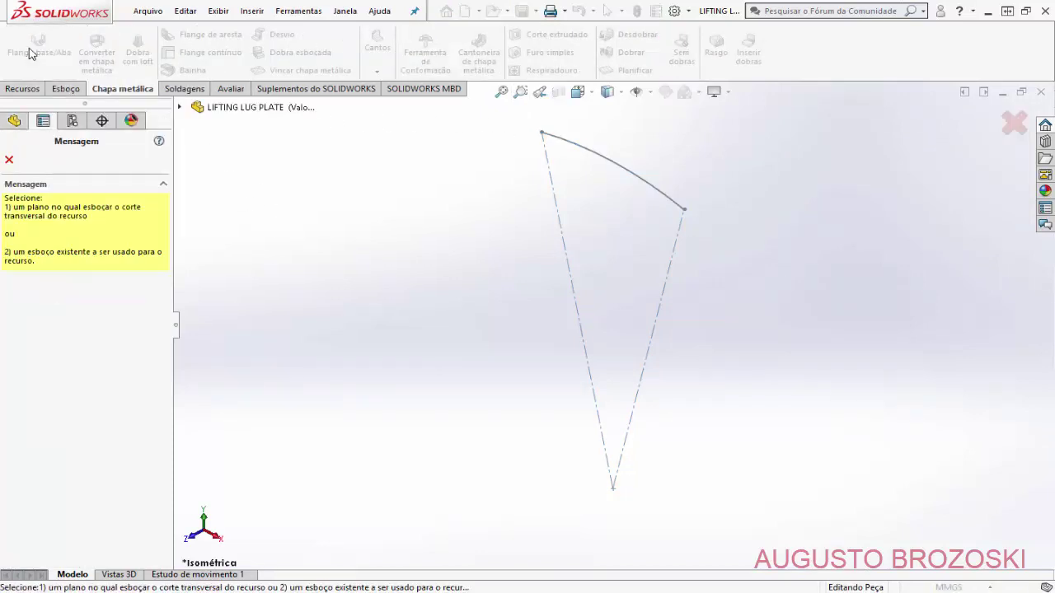
pyautogui.click(592, 160)
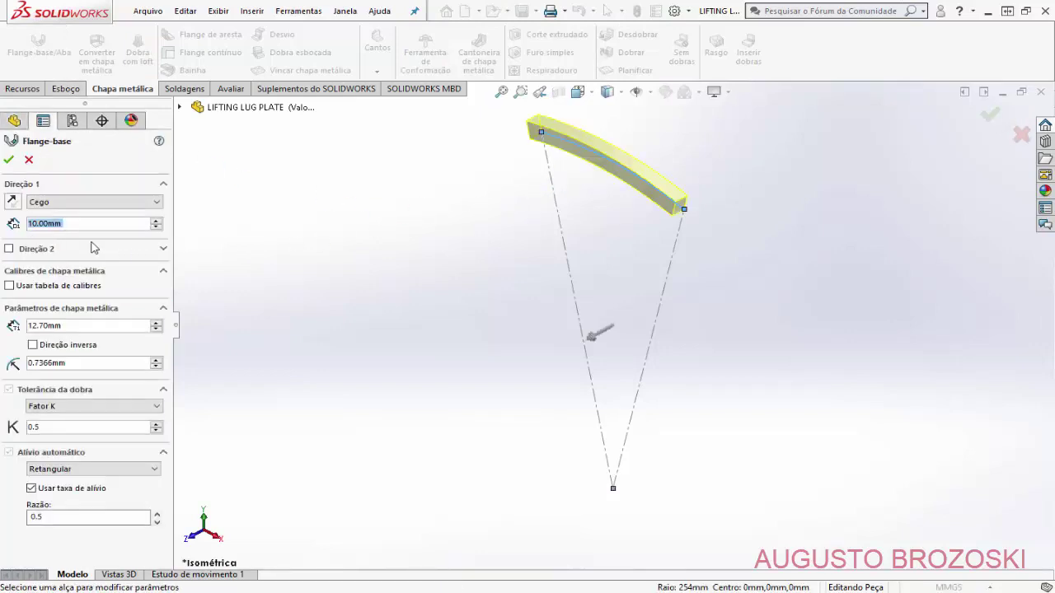
pyautogui.click(156, 203)
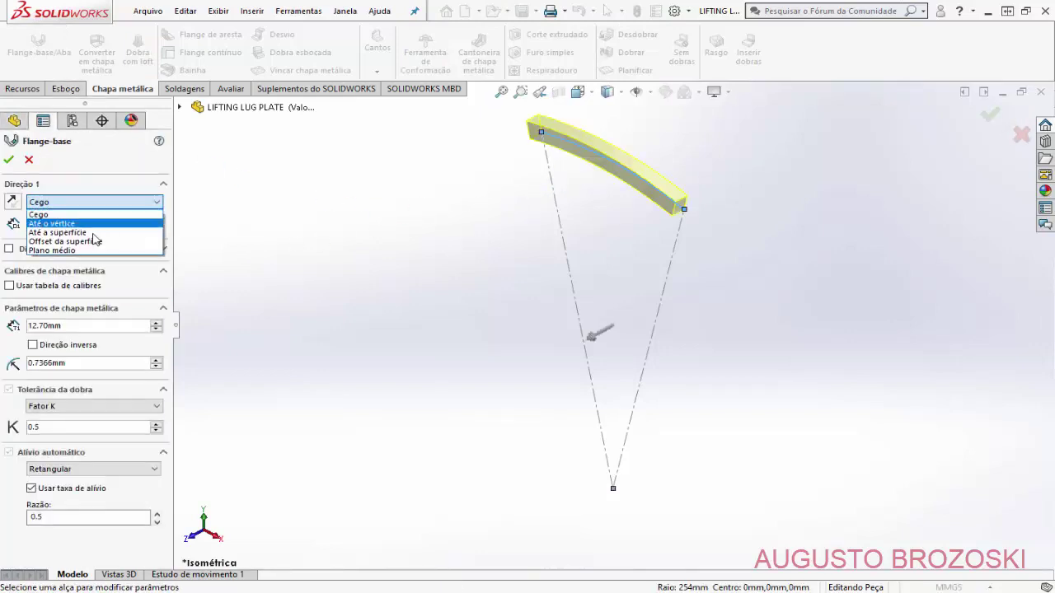
pyautogui.click(80, 251)
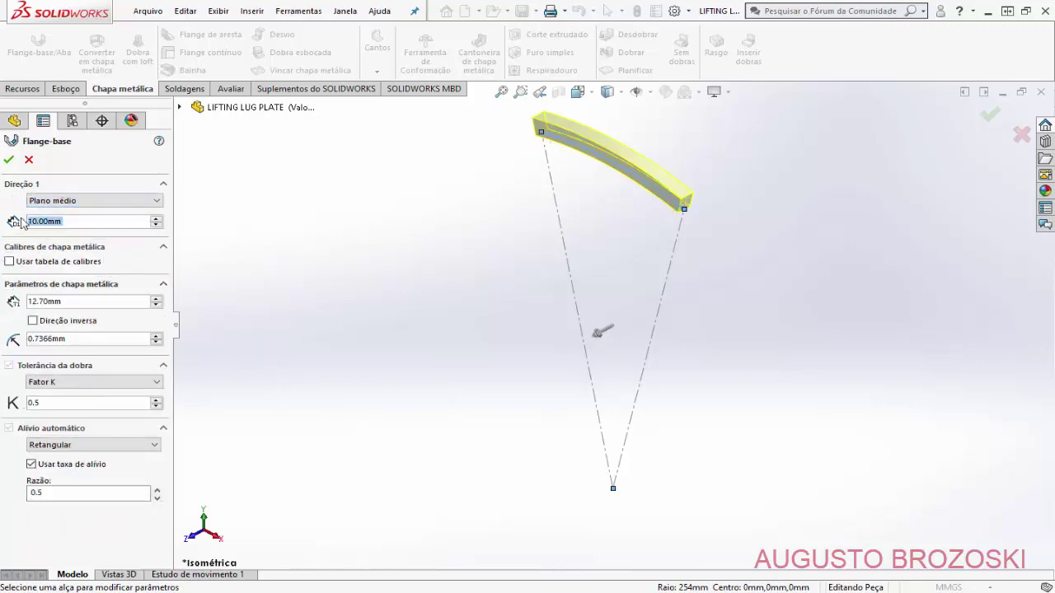
pyautogui.hotkey('alt', 'Tab')
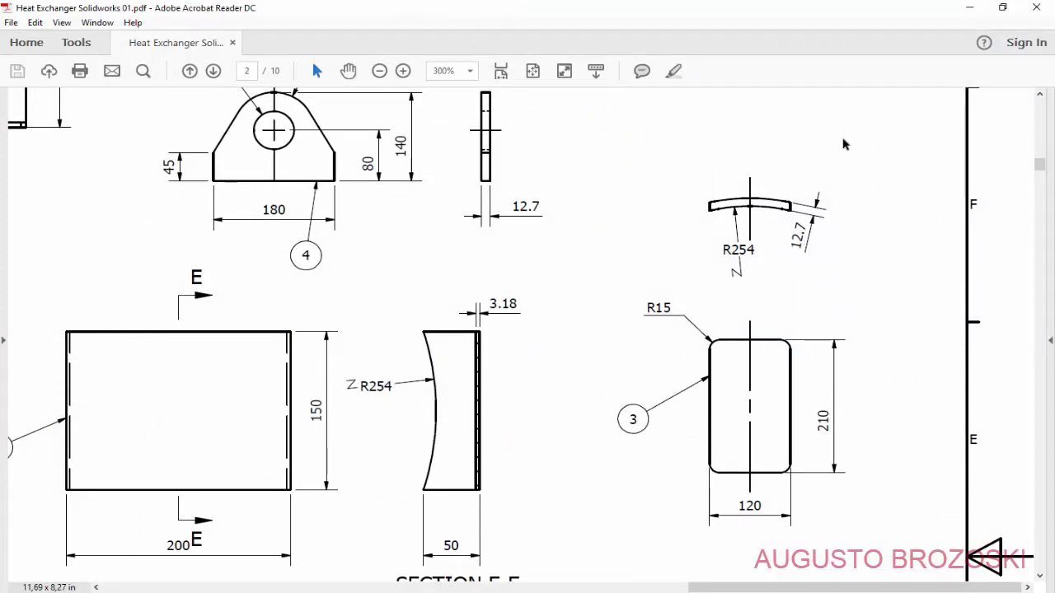
pyautogui.click(969, 7)
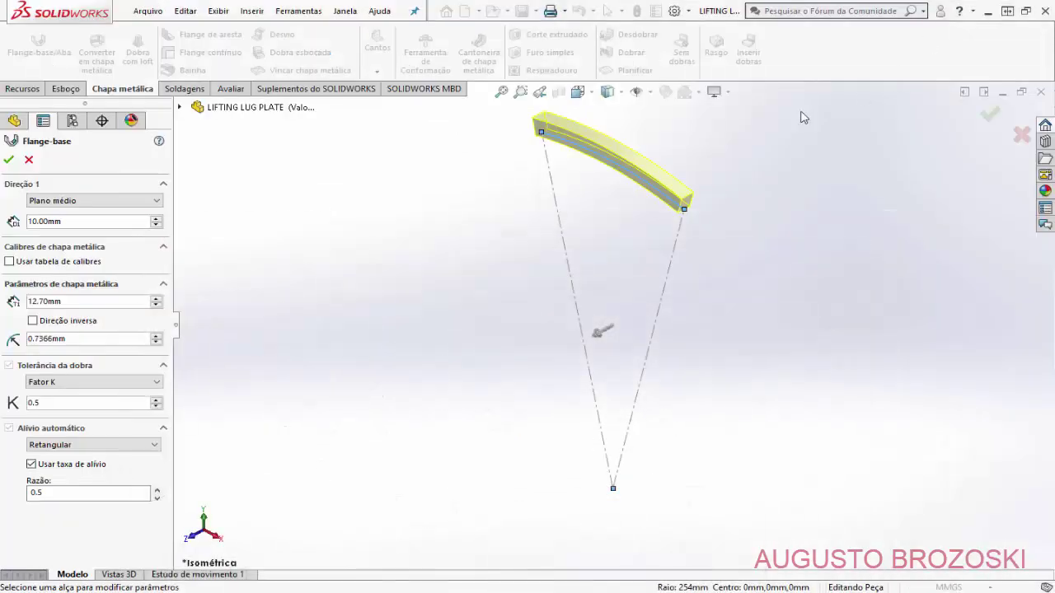
pyautogui.doubleClick(75, 221)
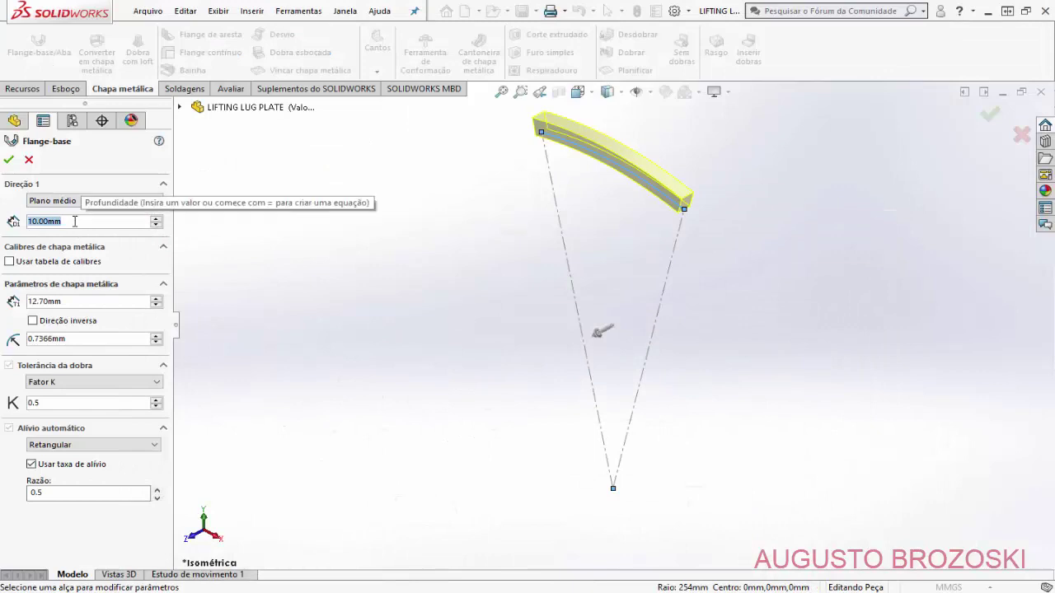
pyautogui.write('210')
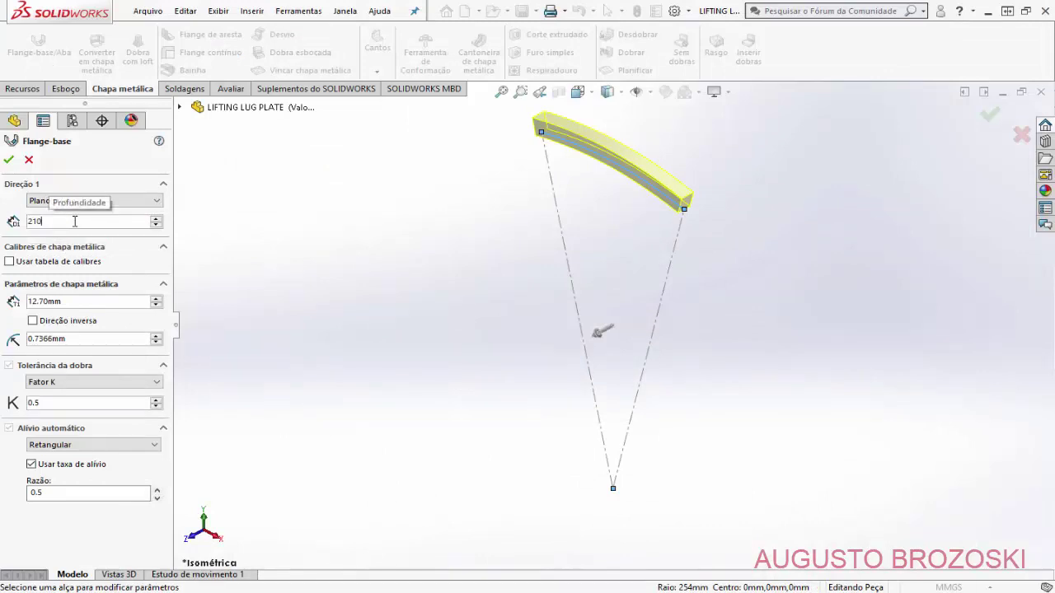
pyautogui.press('Return')
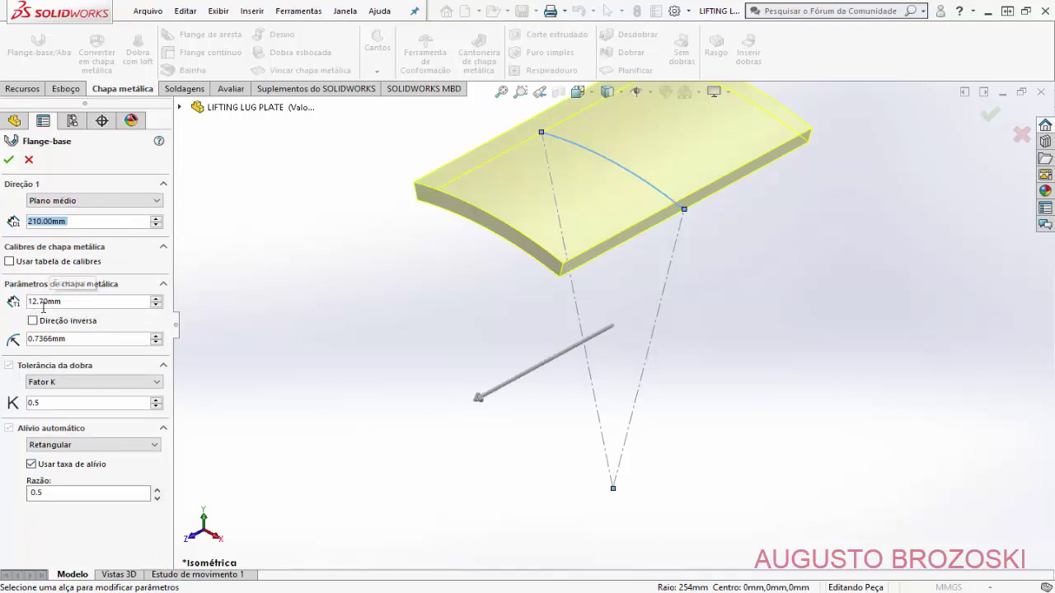
# Step: Confirm Flange-base1, switch to isometric view, save the part, and show the Recursos tools
pyautogui.click(8, 159)
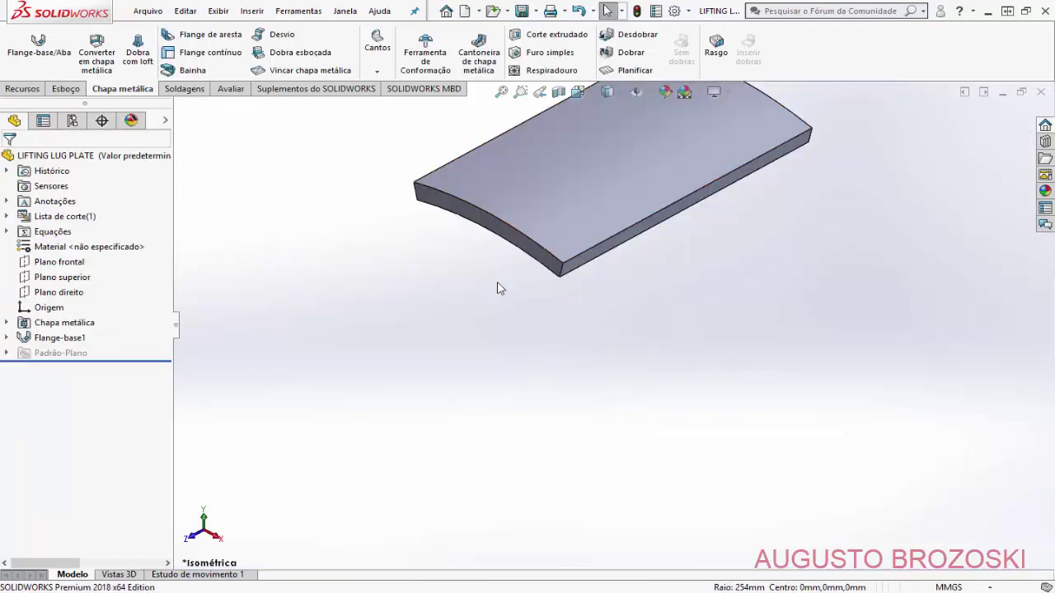
pyautogui.click(580, 93)
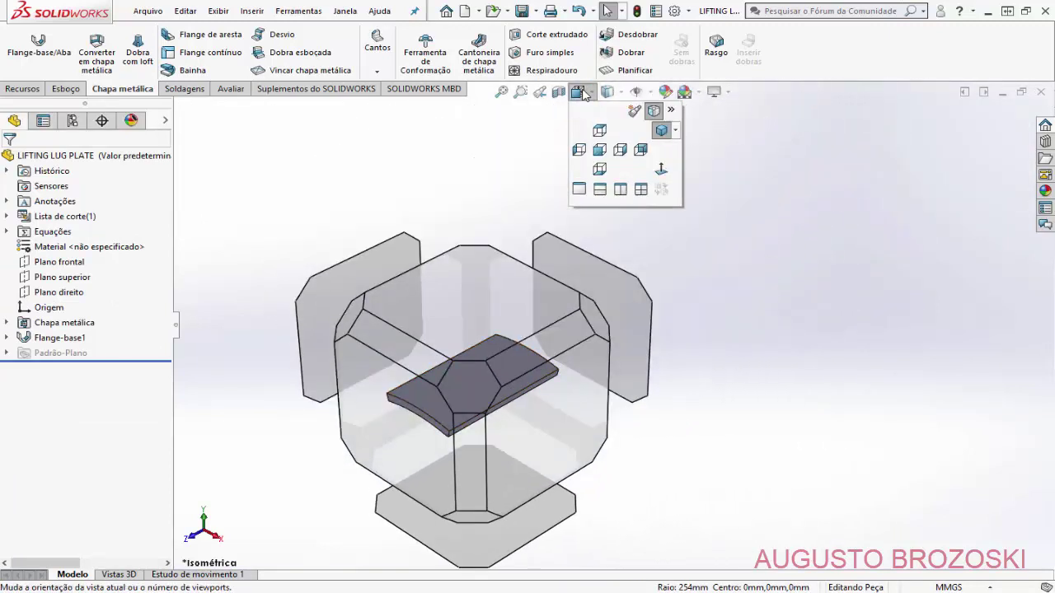
pyautogui.click(663, 132)
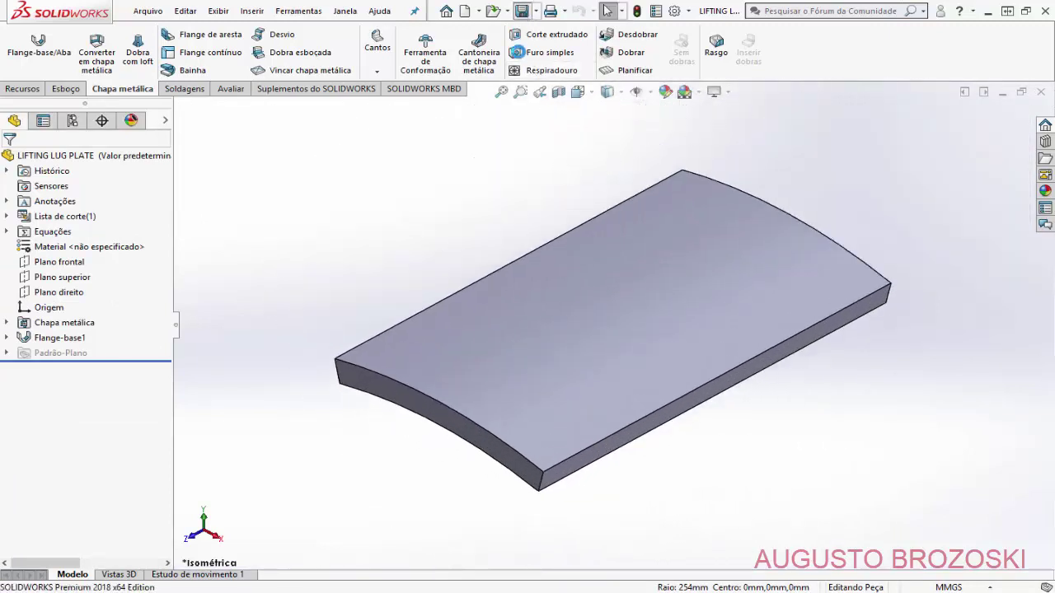
pyautogui.click(523, 12)
pyautogui.click(30, 90)
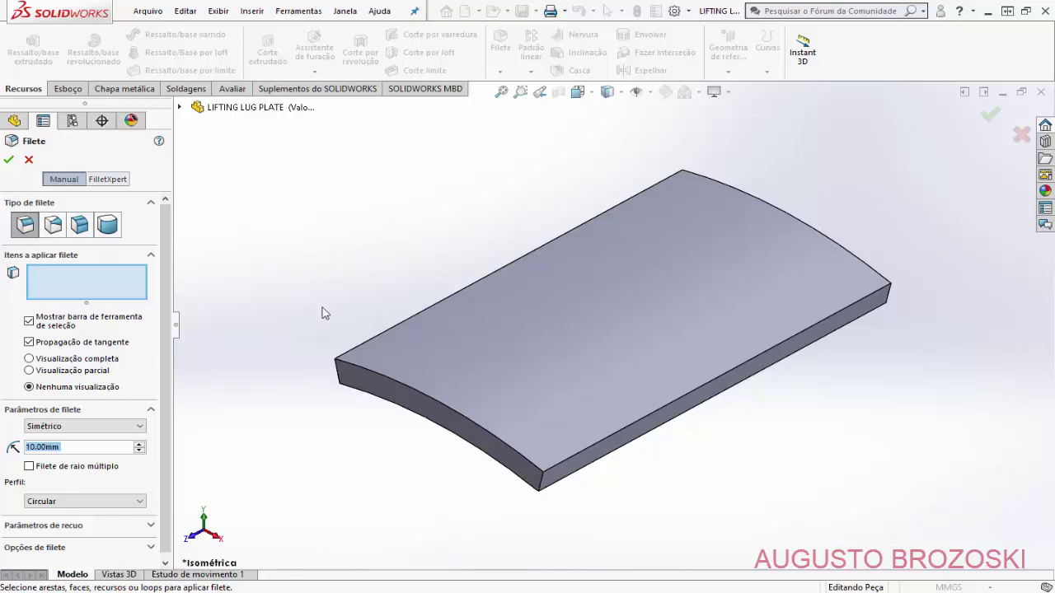
# Step: Set the fillet radius to 15 mm after checking the drawing's R15 corners
pyautogui.hotkey('alt', 'Tab')
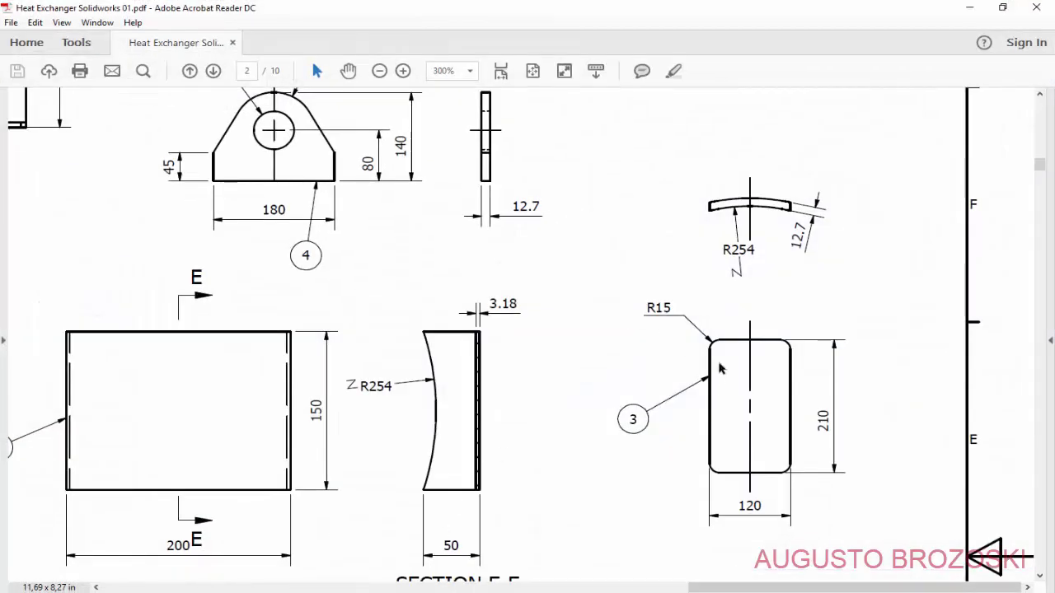
pyautogui.click(969, 8)
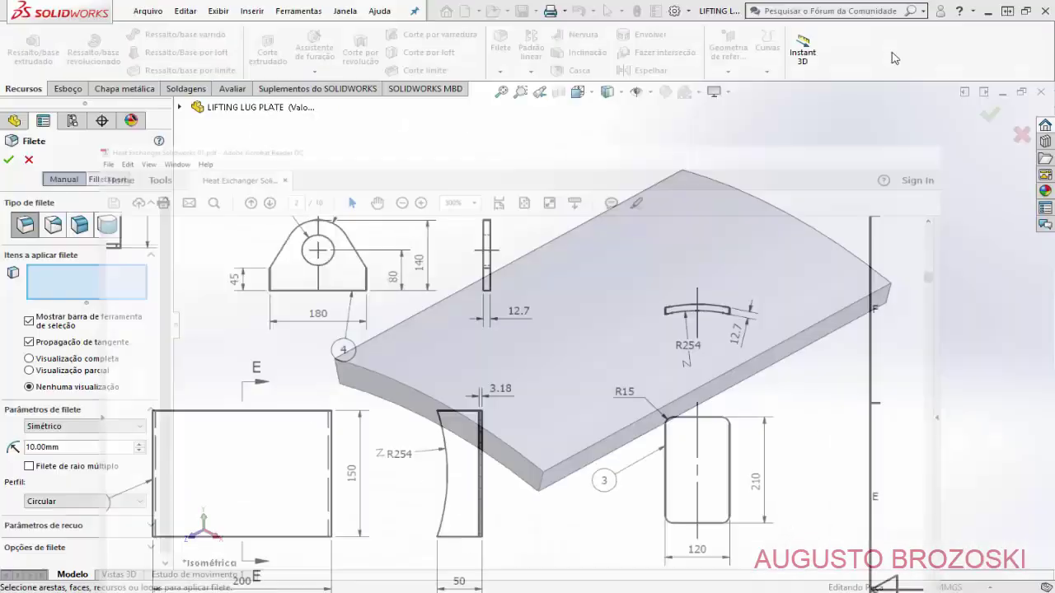
pyautogui.doubleClick(72, 447)
pyautogui.write('15')
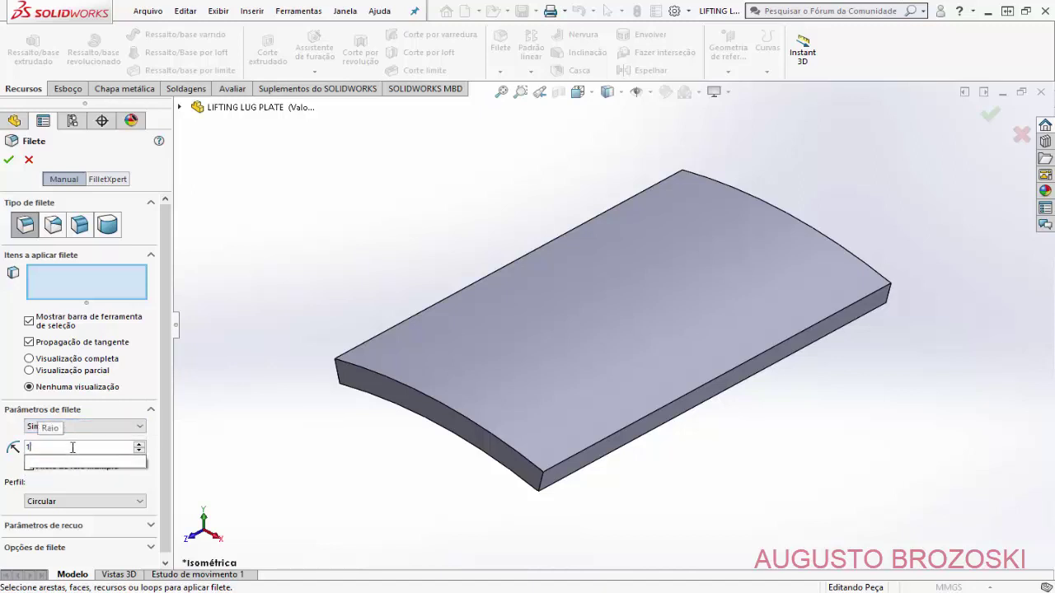
pyautogui.press('Return')
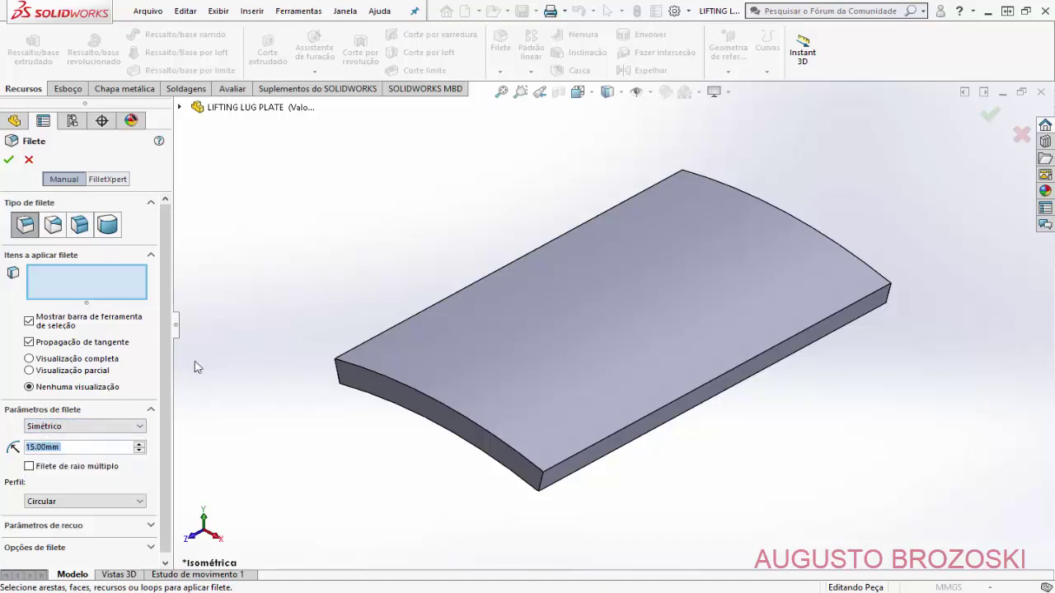
# Step: Fillet the plate's four vertical corner edges and view the result isometrically
pyautogui.click(97, 286)
pyautogui.scroll(-4, 324, 389)
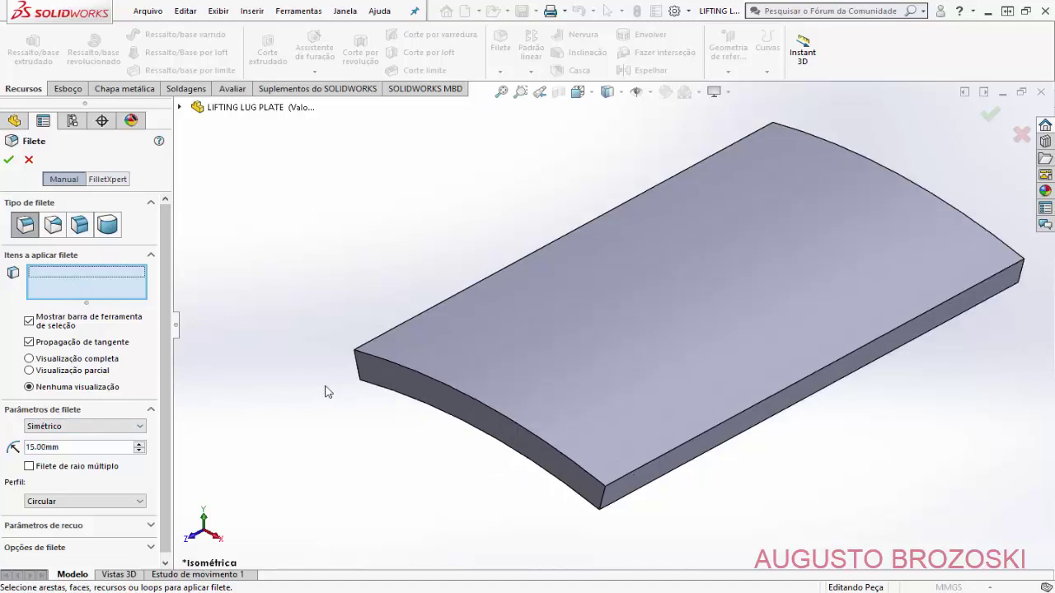
pyautogui.click(405, 348)
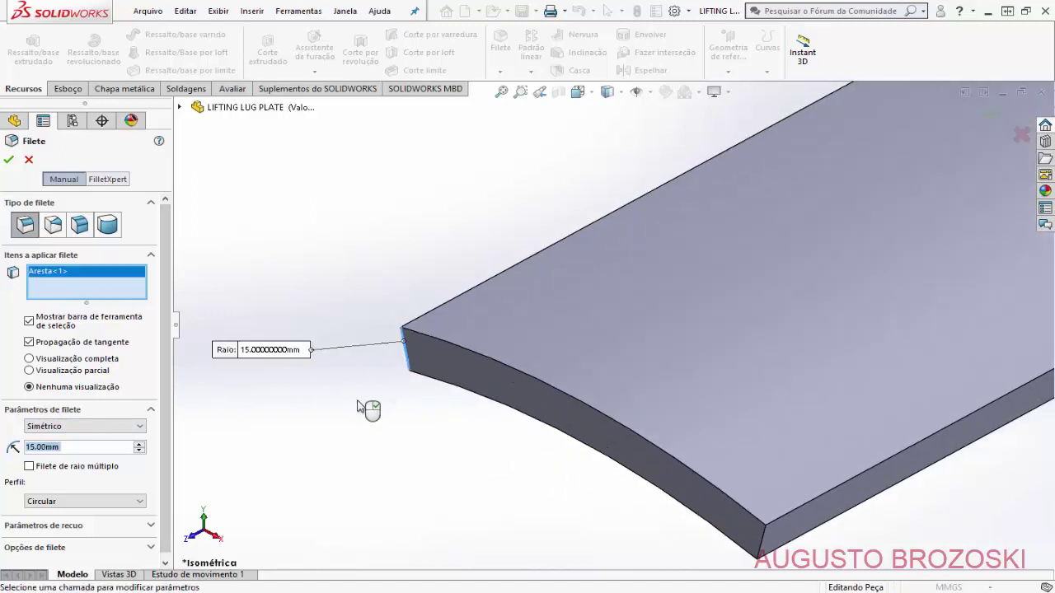
pyautogui.scroll(3, 365, 409)
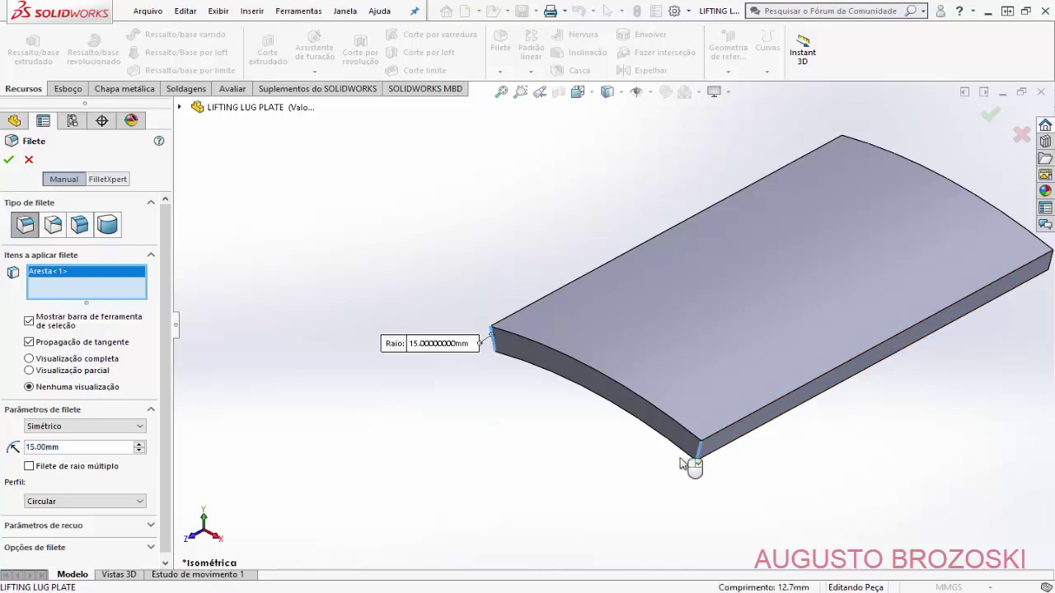
pyautogui.click(695, 455)
pyautogui.scroll(3, 613, 320)
pyautogui.scroll(-3, 877, 278)
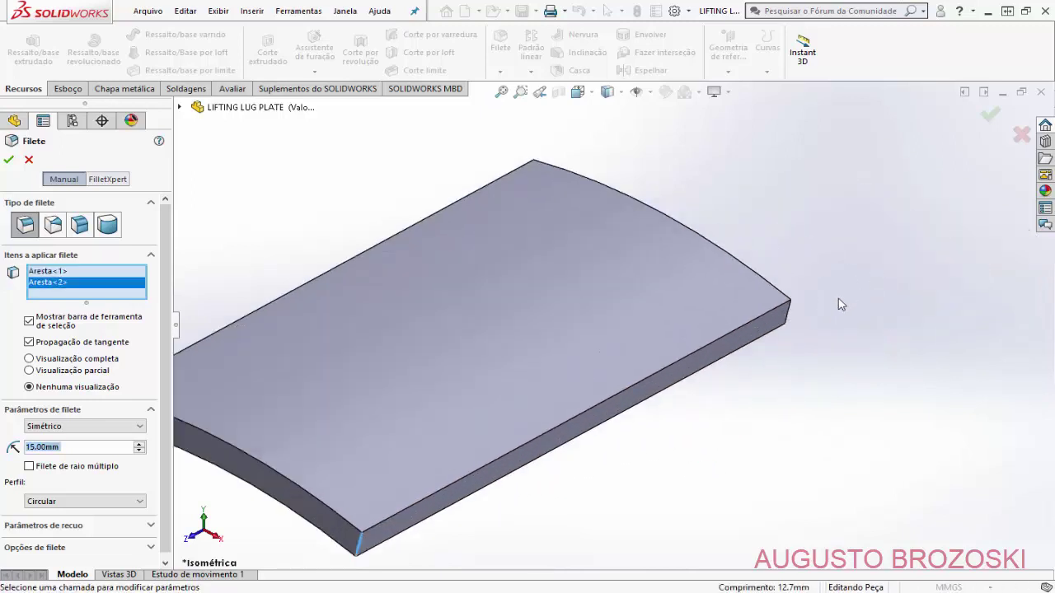
pyautogui.click(787, 317)
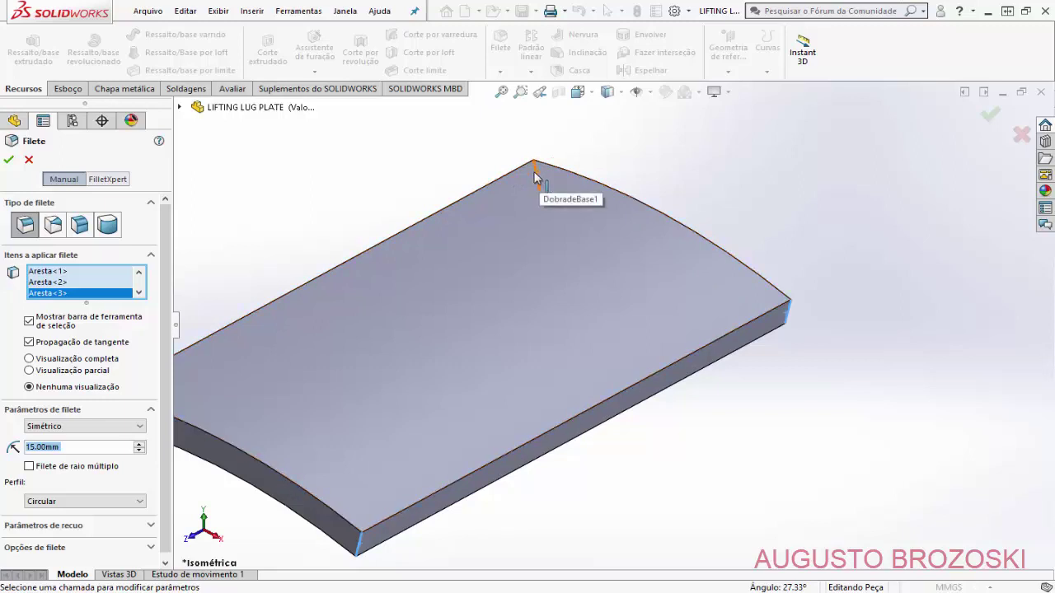
pyautogui.click(535, 174)
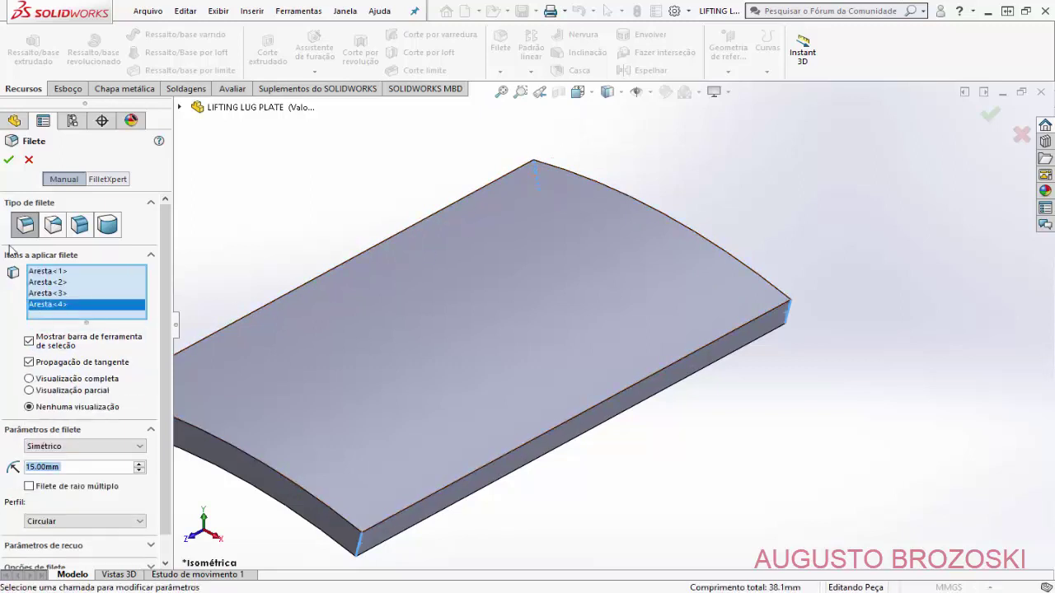
pyautogui.click(8, 159)
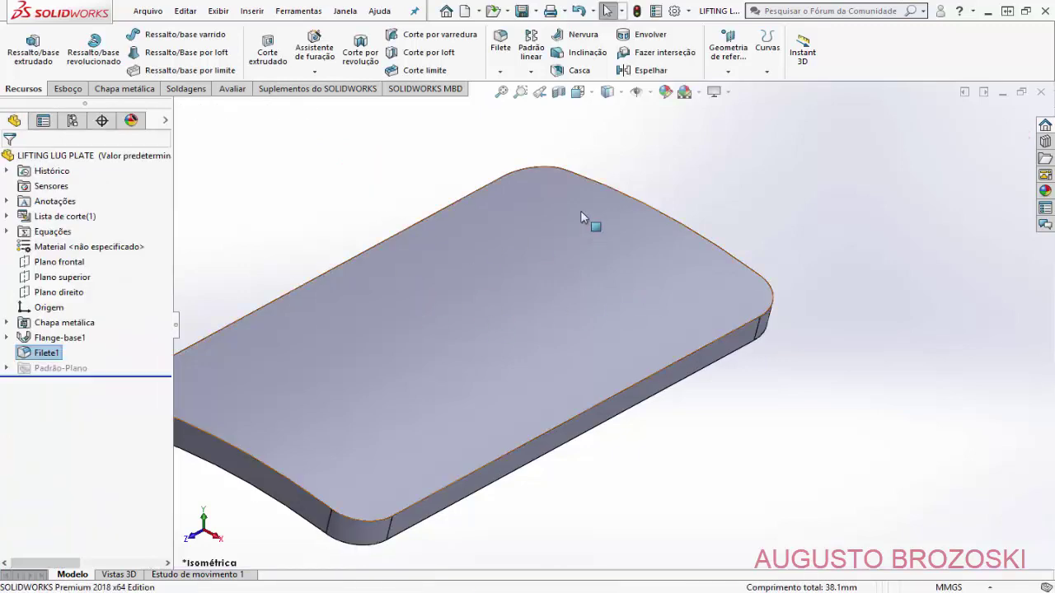
pyautogui.click(579, 91)
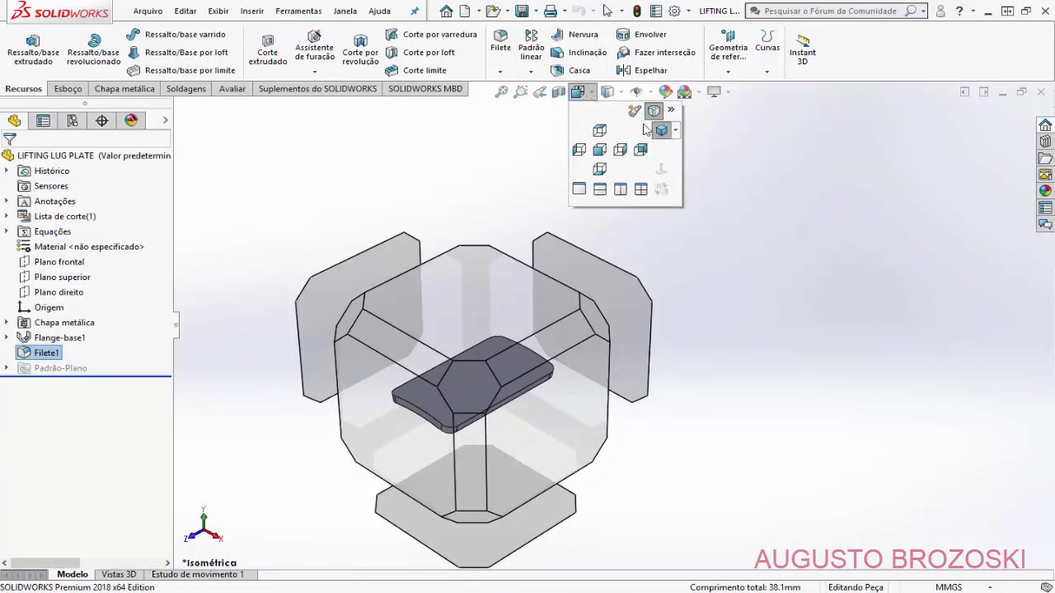
pyautogui.click(662, 131)
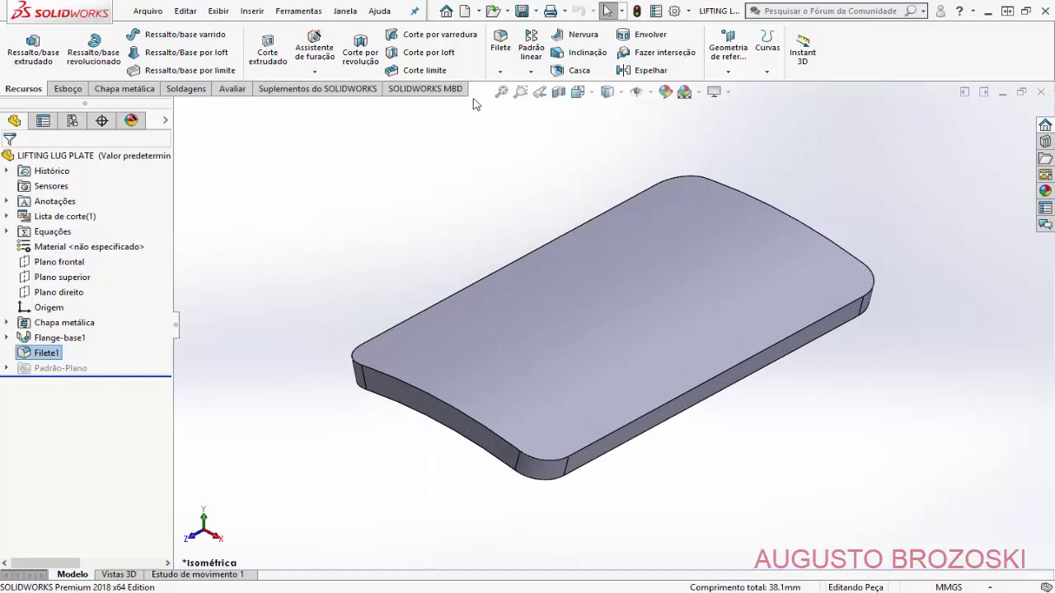